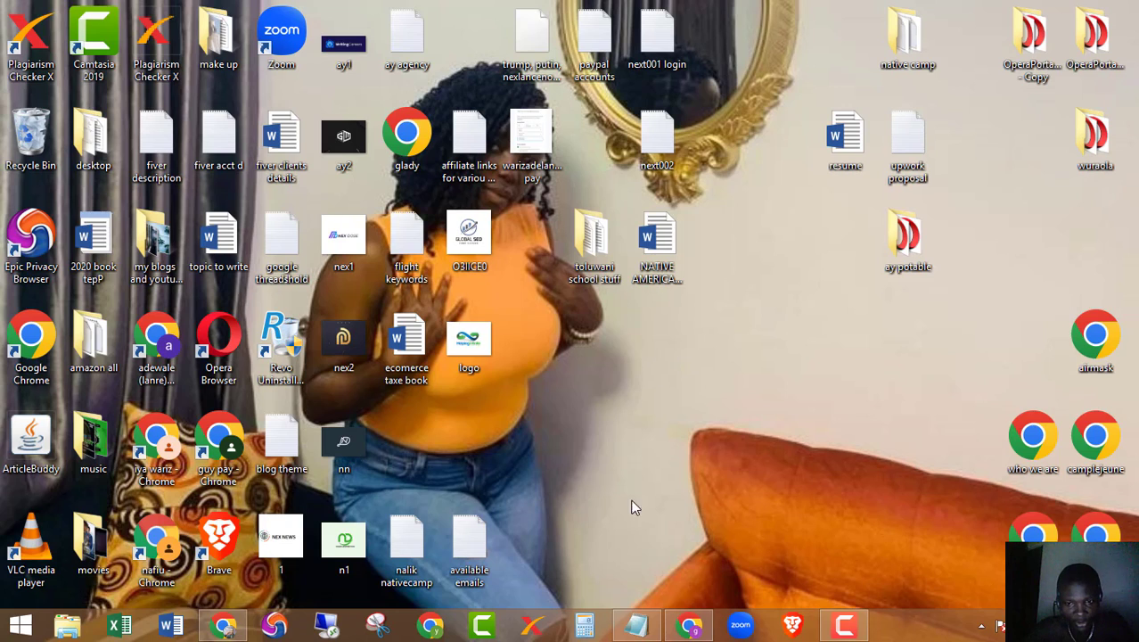
- Switch to the Chrome window with the Nexlancenow News dashboard and log out of the admin account
click(694, 631)
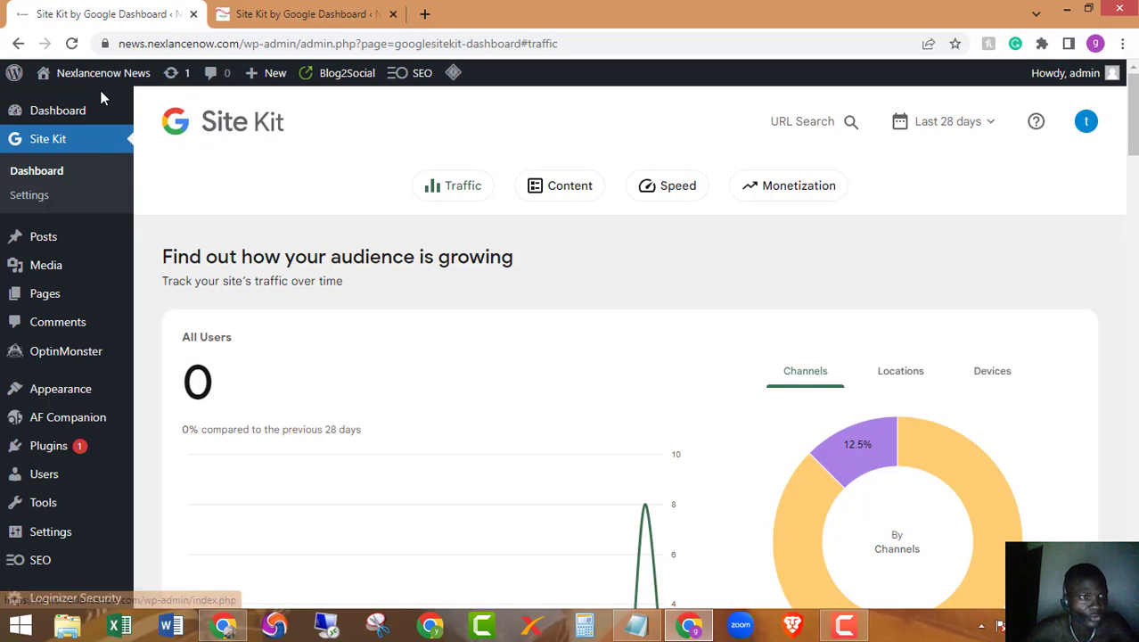
mouse_move(69, 83)
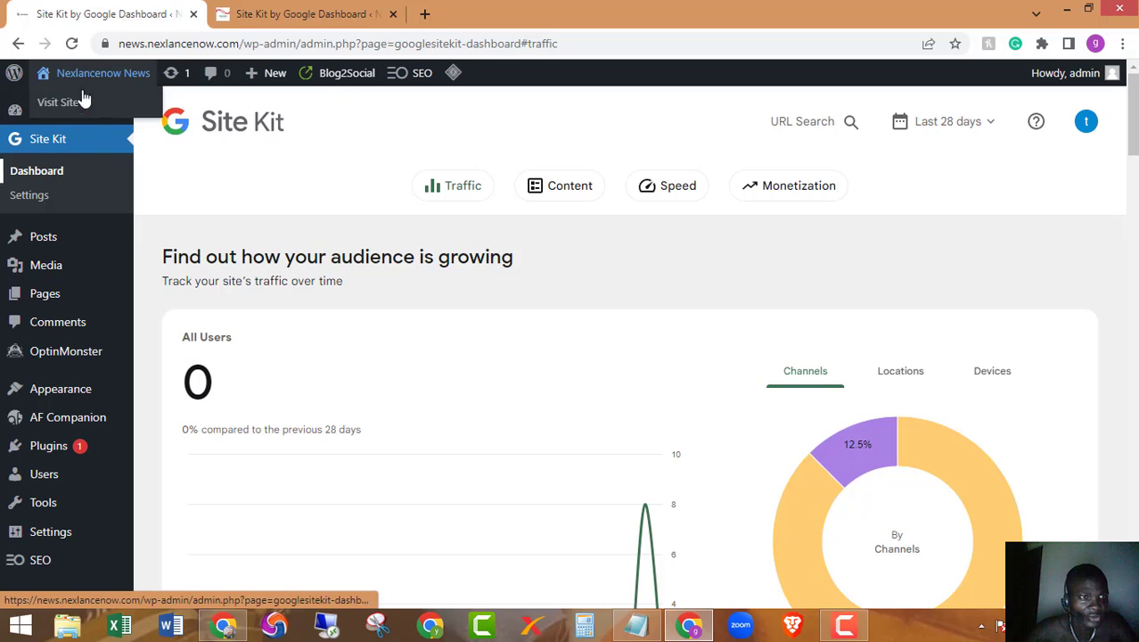
mouse_move(58, 119)
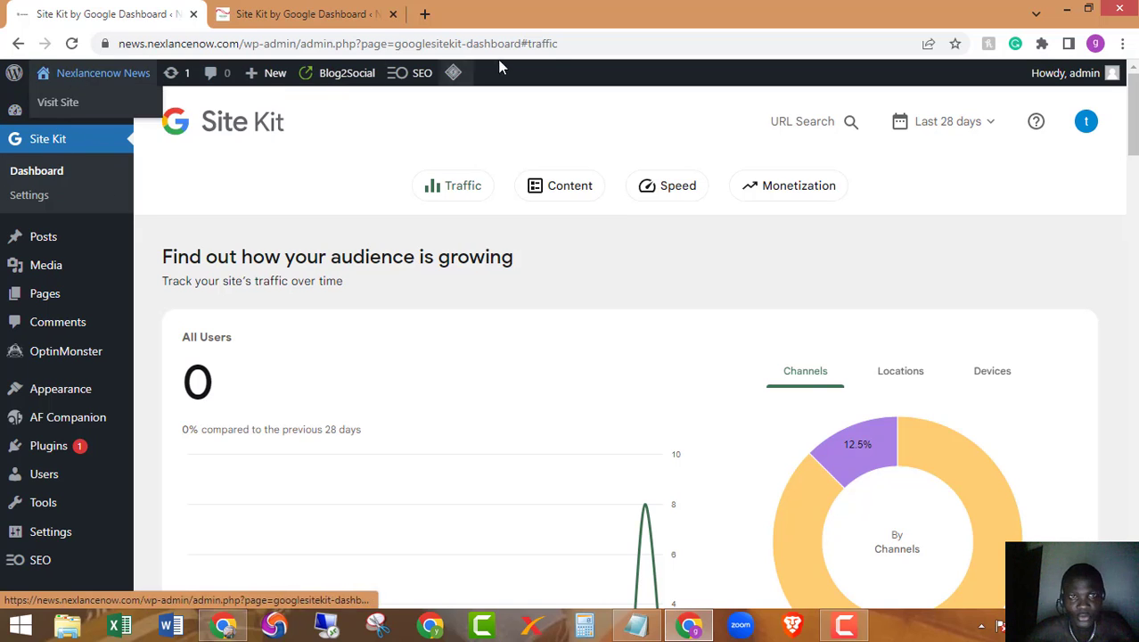
mouse_move(1095, 82)
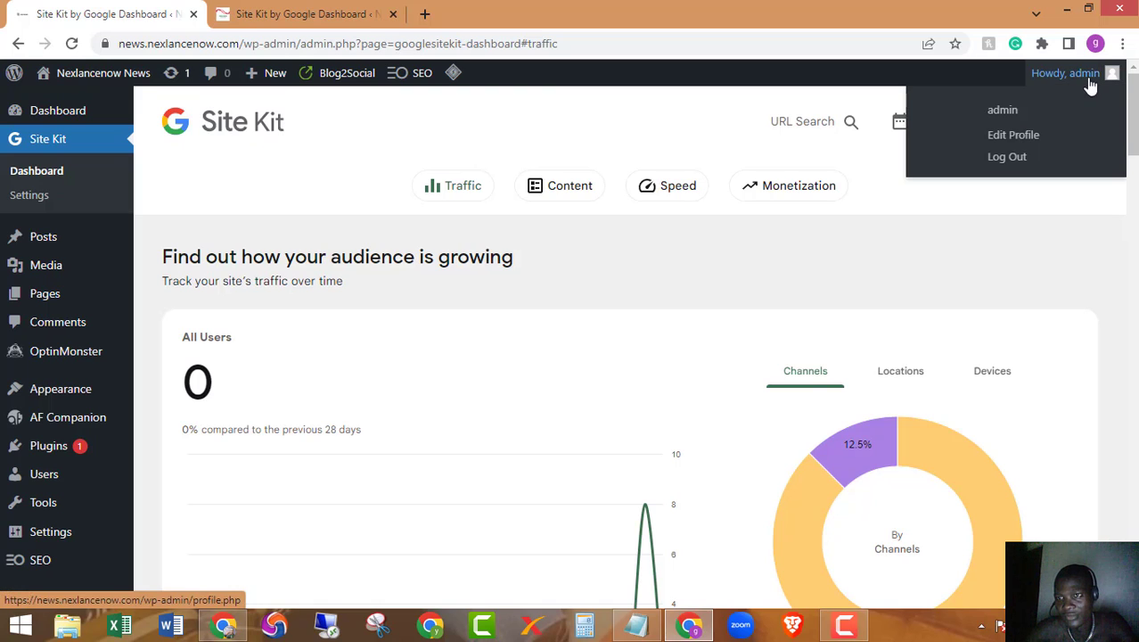
click(1017, 159)
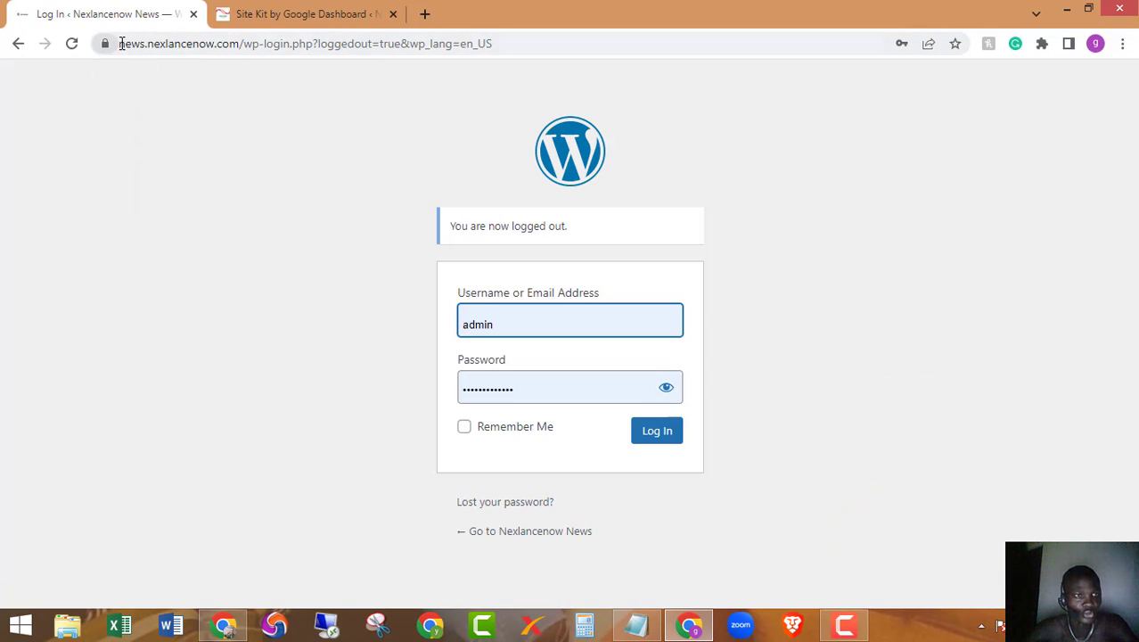
- Replace the page address with news.nexlancenow.com/wp-admin/ and load the WordPress login page
drag(119, 44, 292, 44)
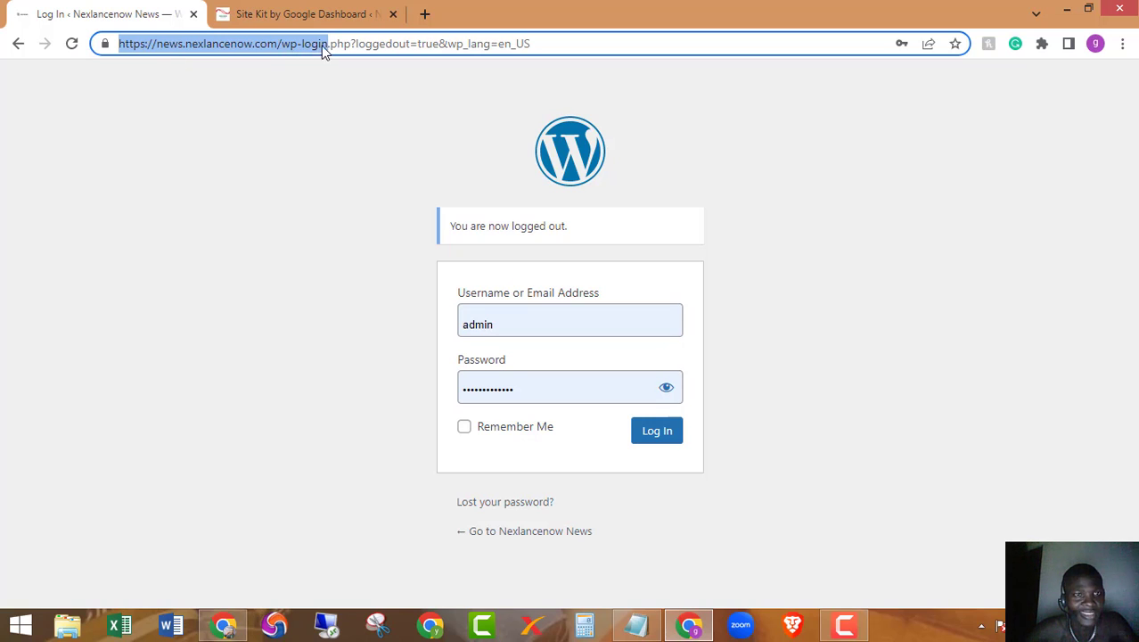
click(558, 42)
drag(558, 42, 497, 43)
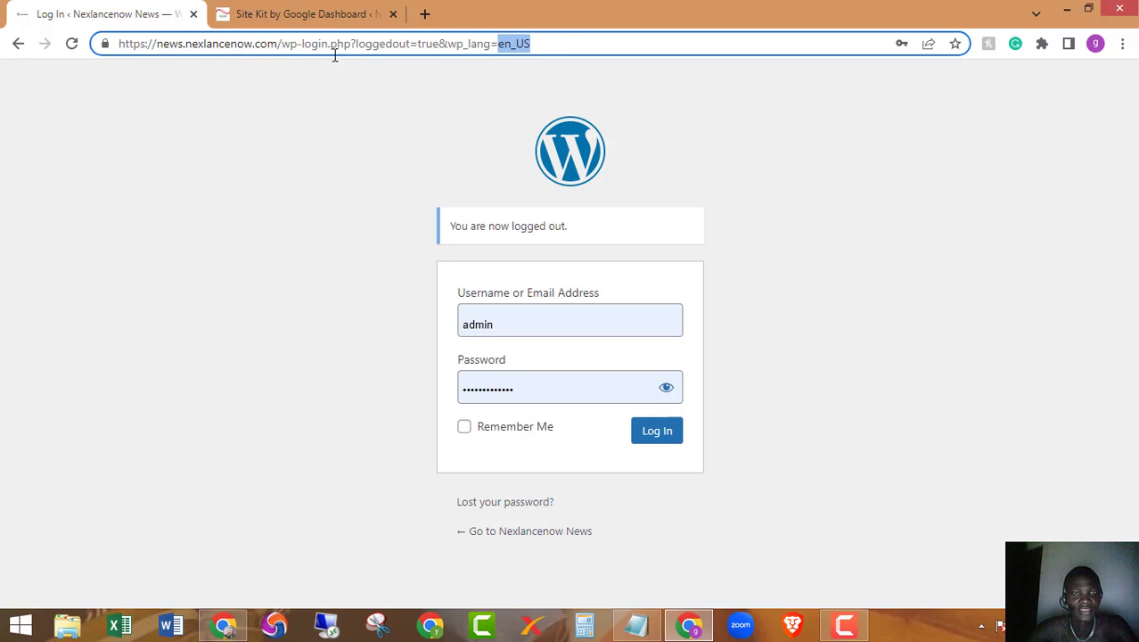
drag(335, 55, 74, 62)
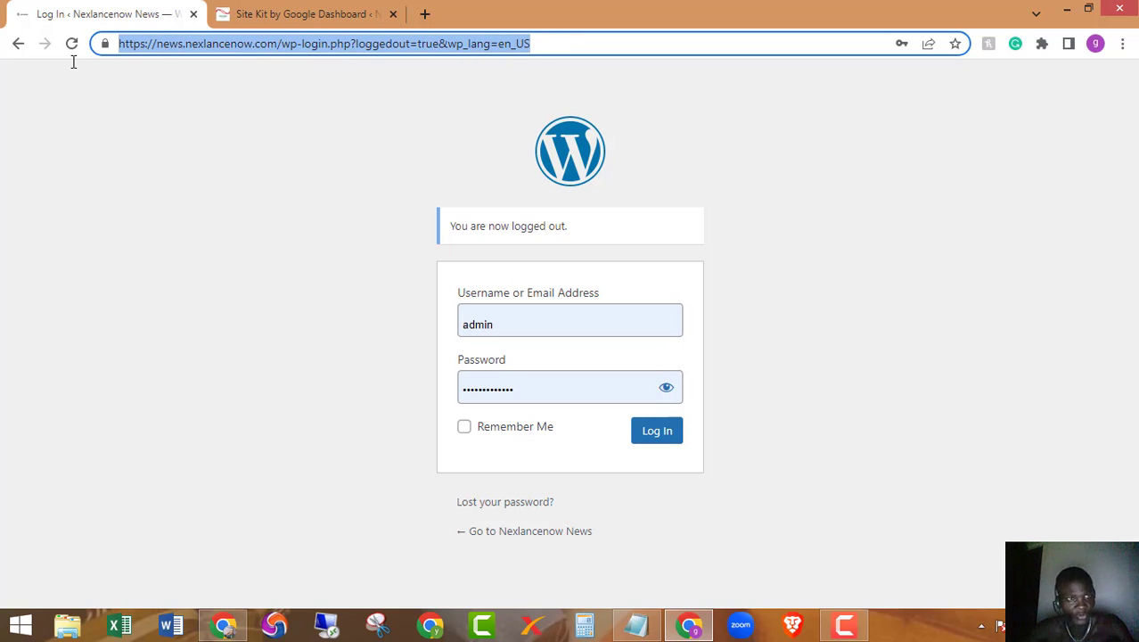
key(BackSpace)
text(ne)
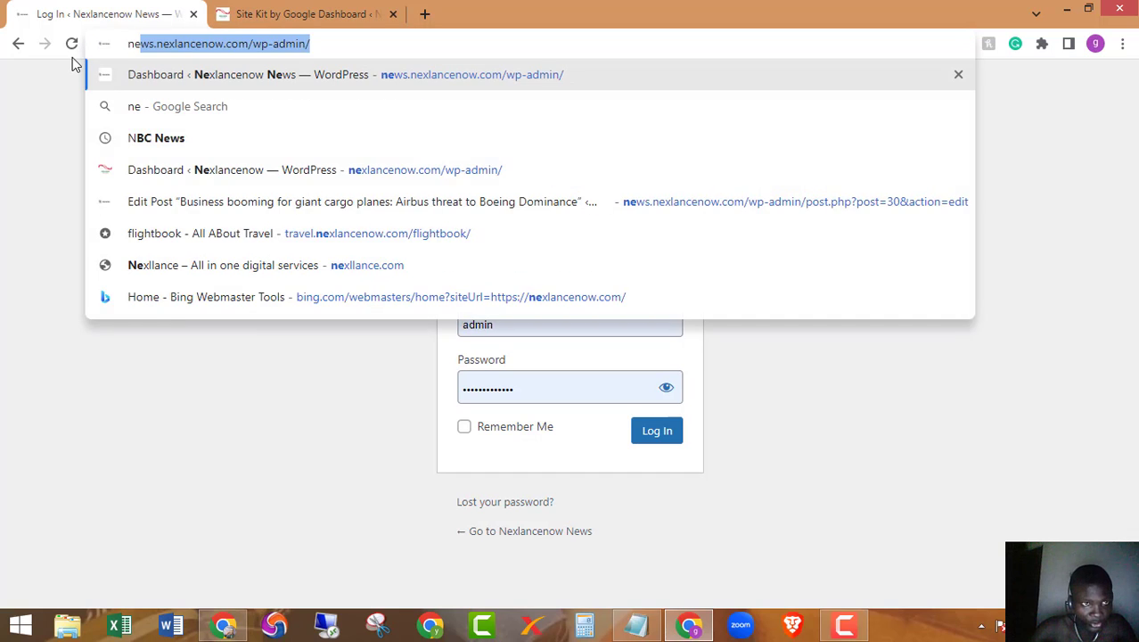
key(Right)
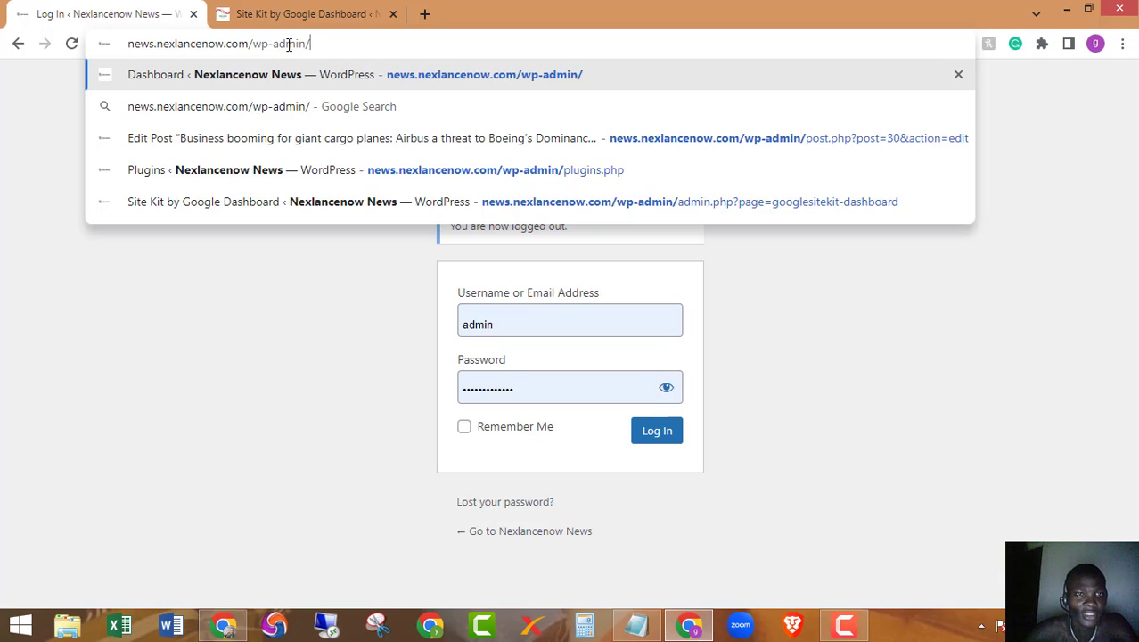
key(Return)
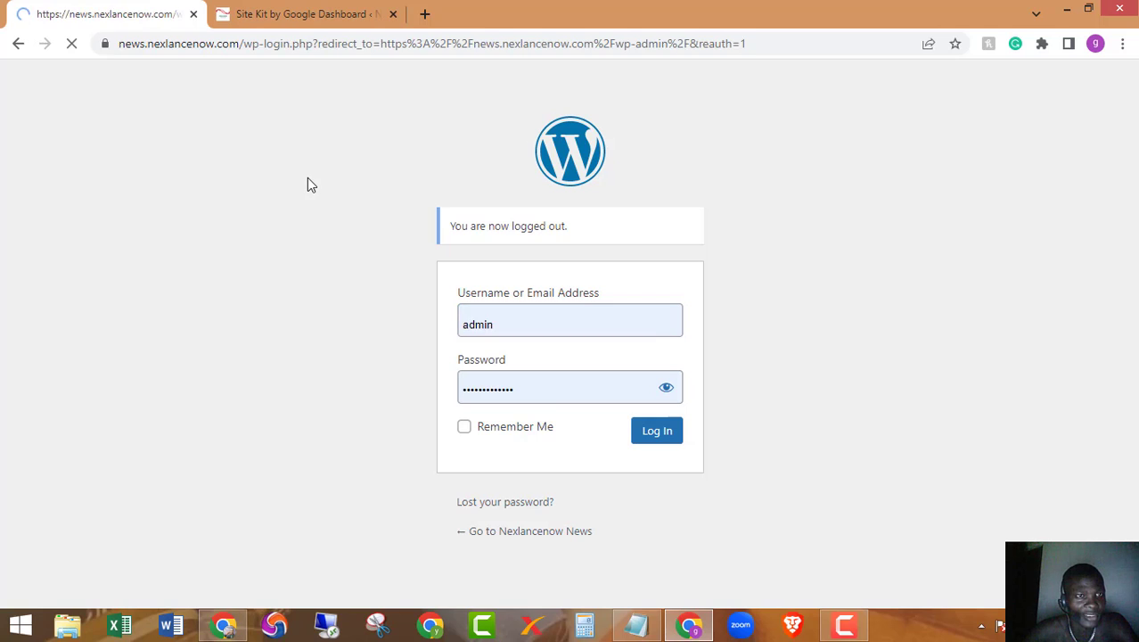
- Fill in the saved username and password of the second, non-admin account and log in to WordPress
click(526, 268)
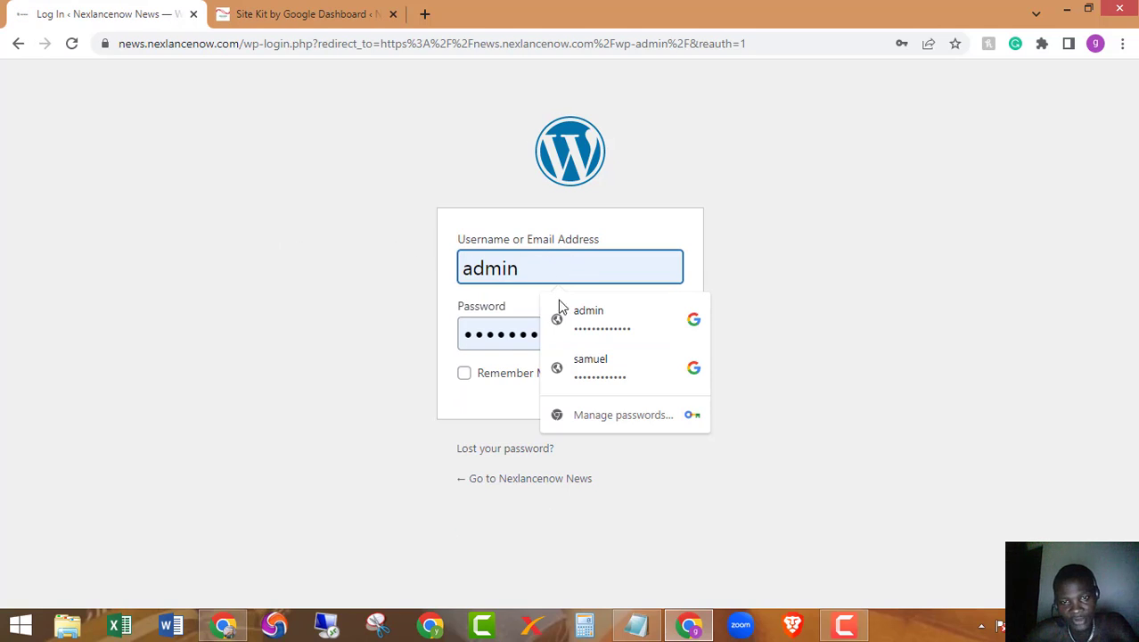
click(593, 372)
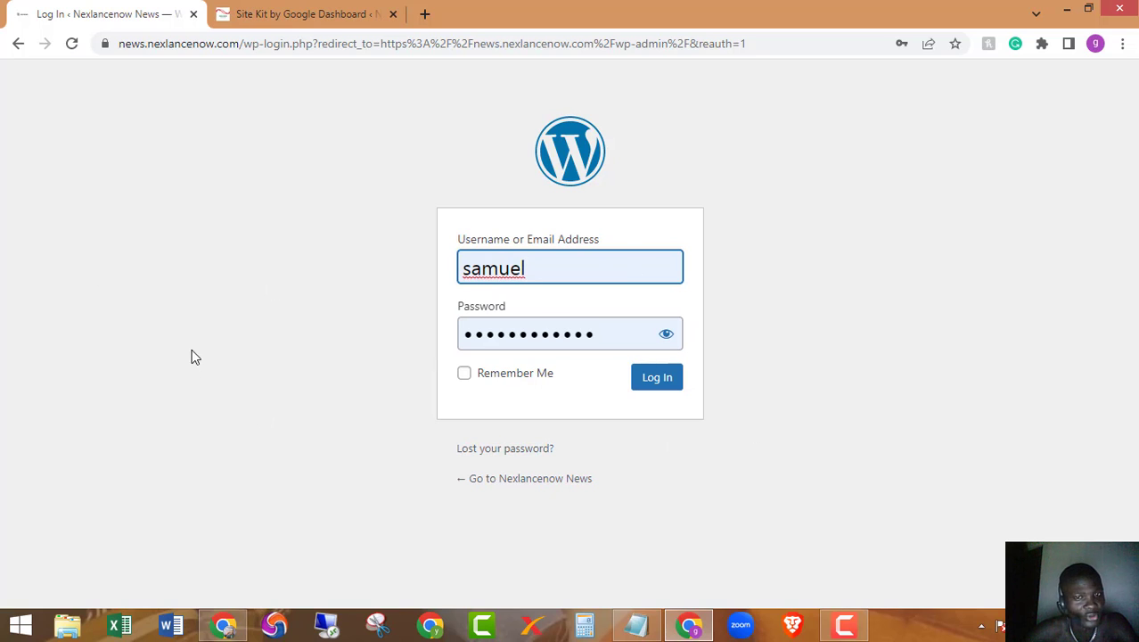
click(658, 378)
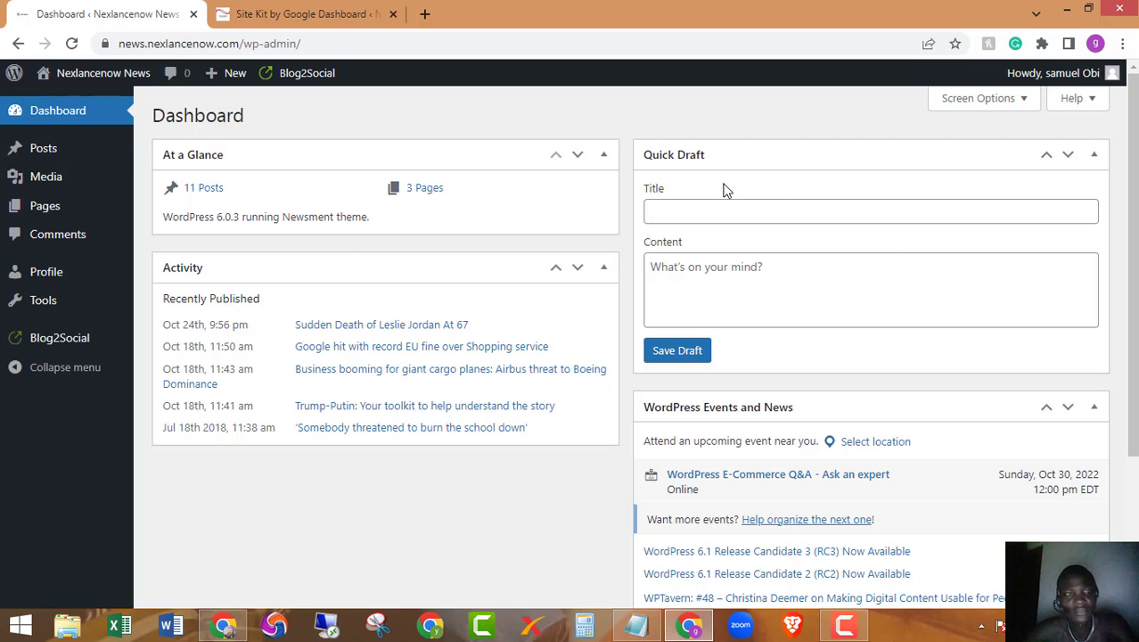
- Open the list of all posts and start a new post
mouse_move(1092, 75)
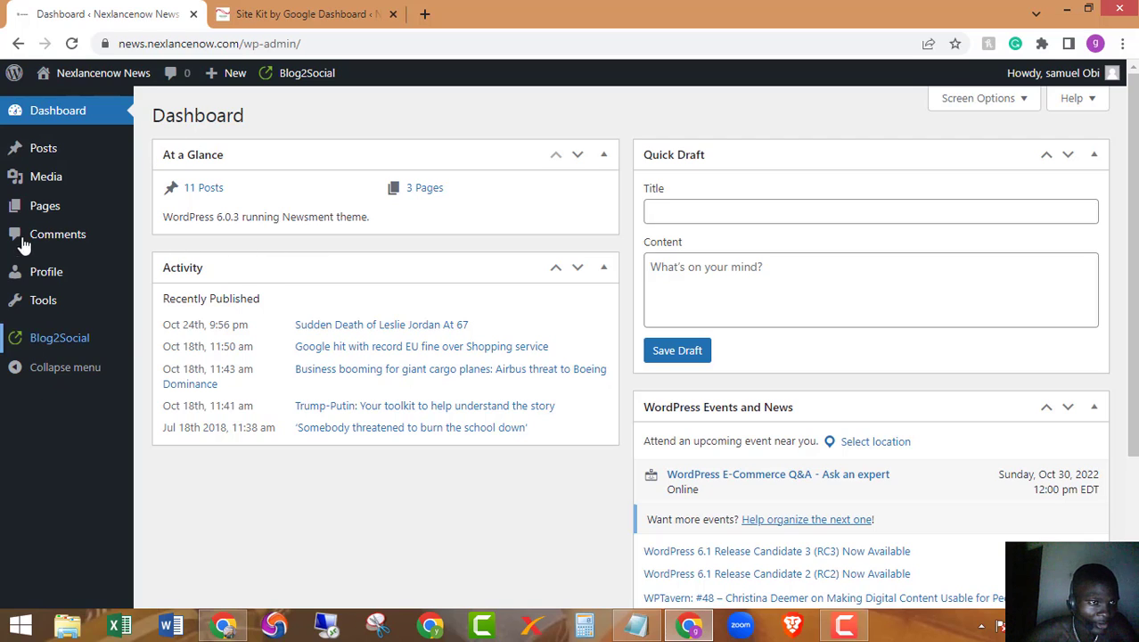
mouse_move(56, 353)
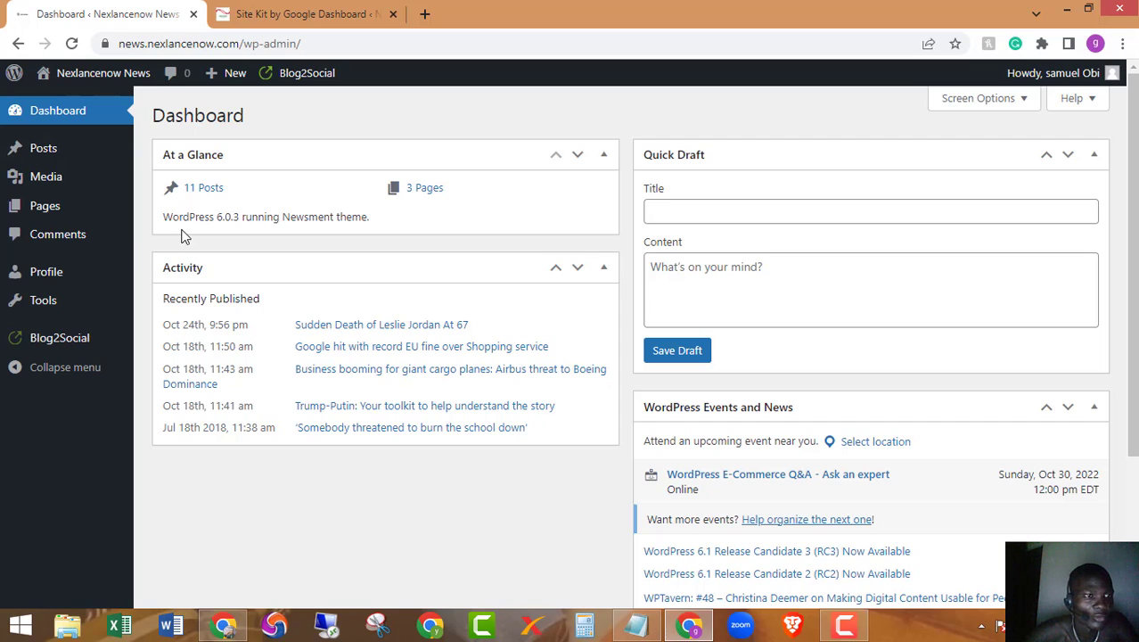
click(42, 149)
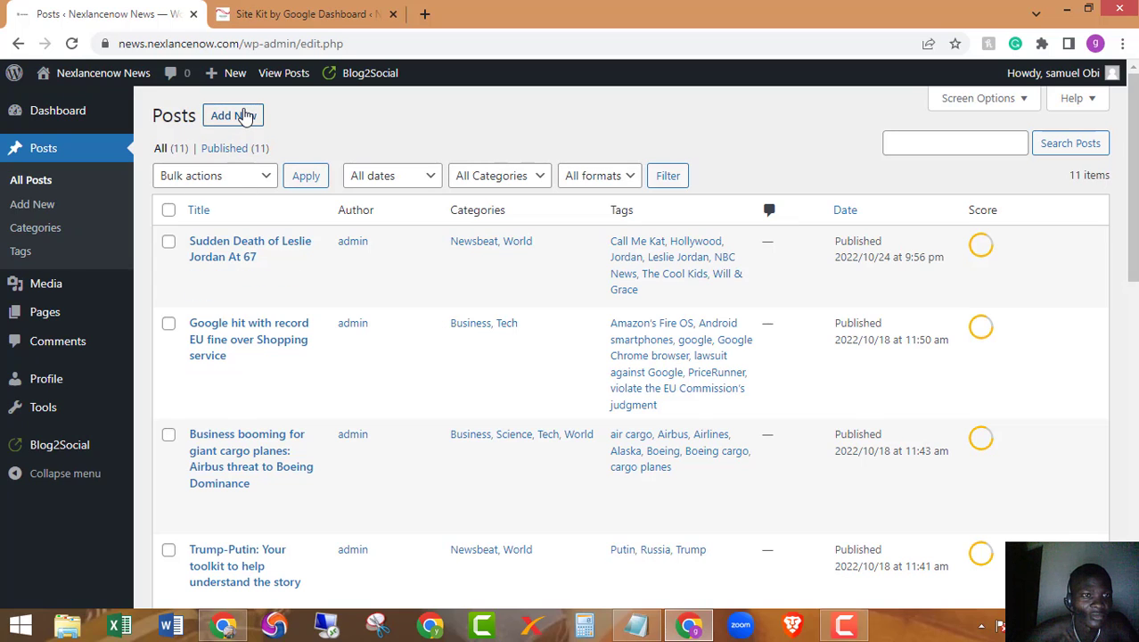
click(233, 115)
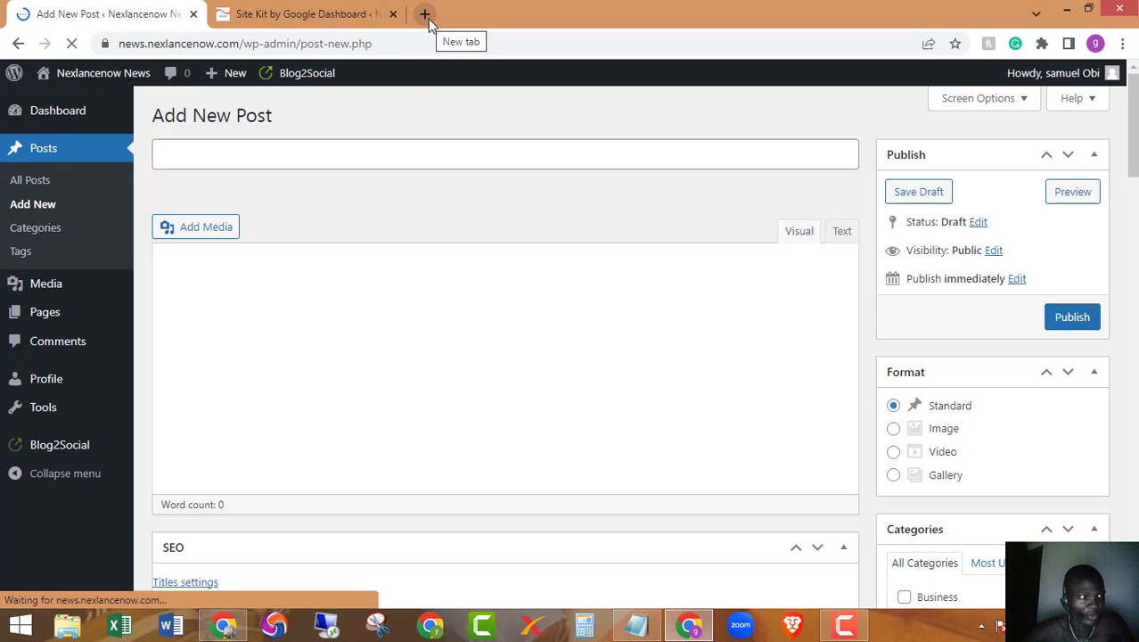
click(846, 626)
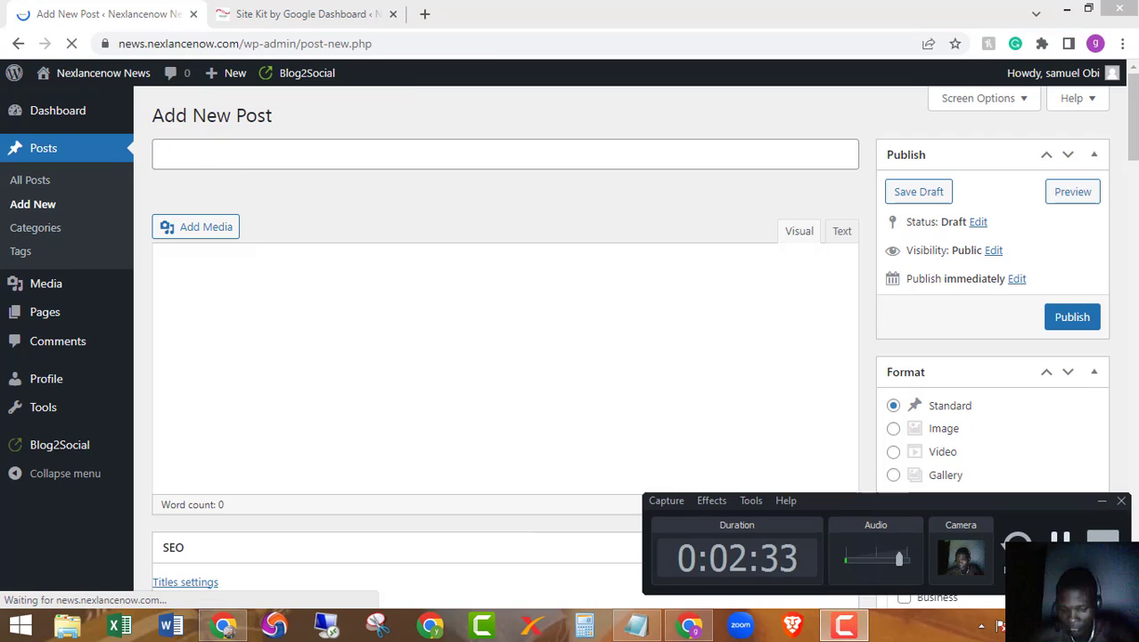
key(F9)
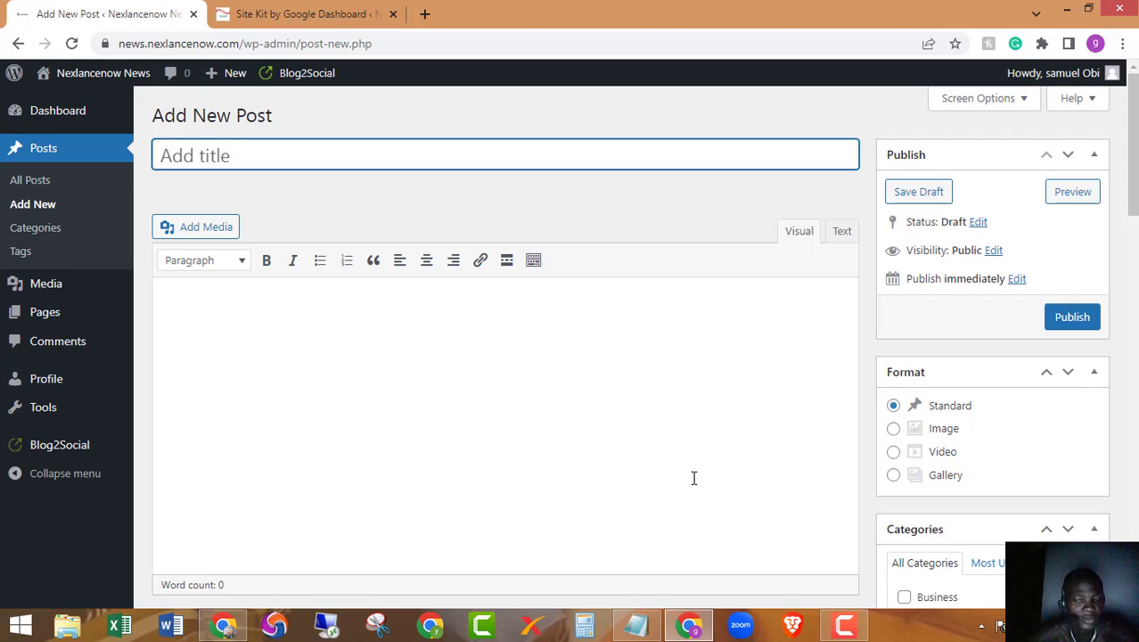
click(846, 626)
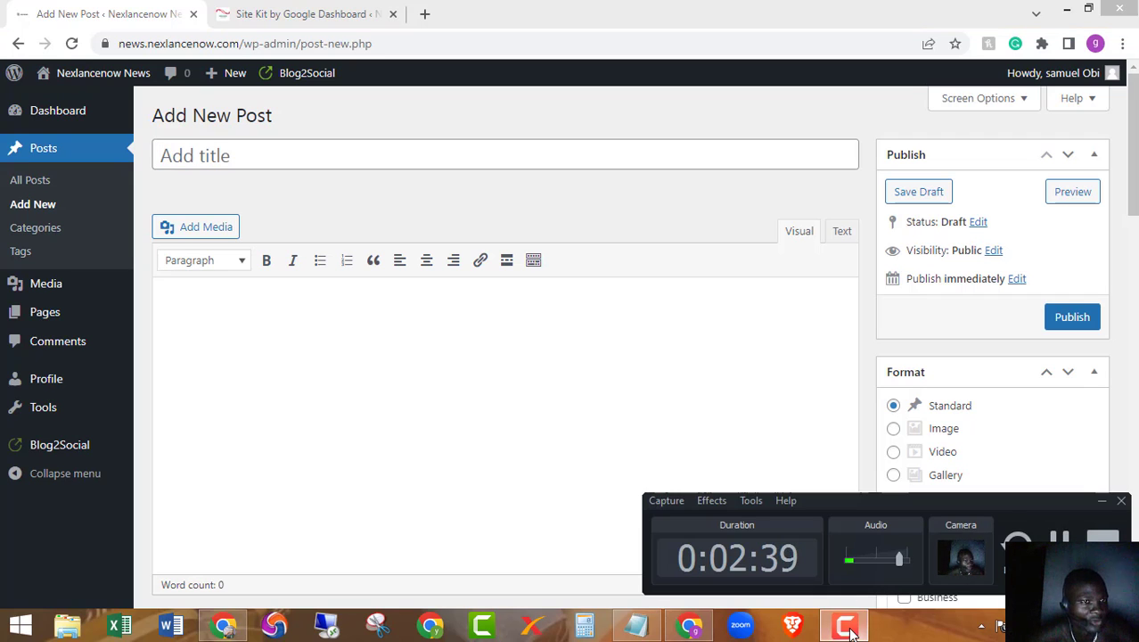
click(847, 627)
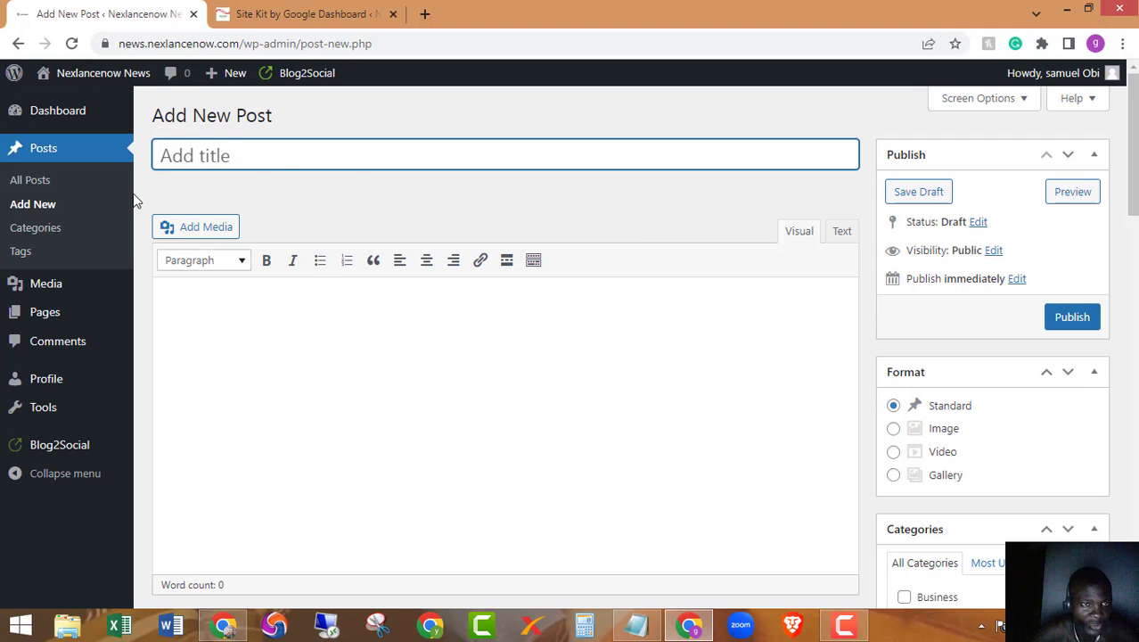
- Examine the new post's title field and content editor
scroll(641, 229, down, 5)
scroll(579, 303, up, 5)
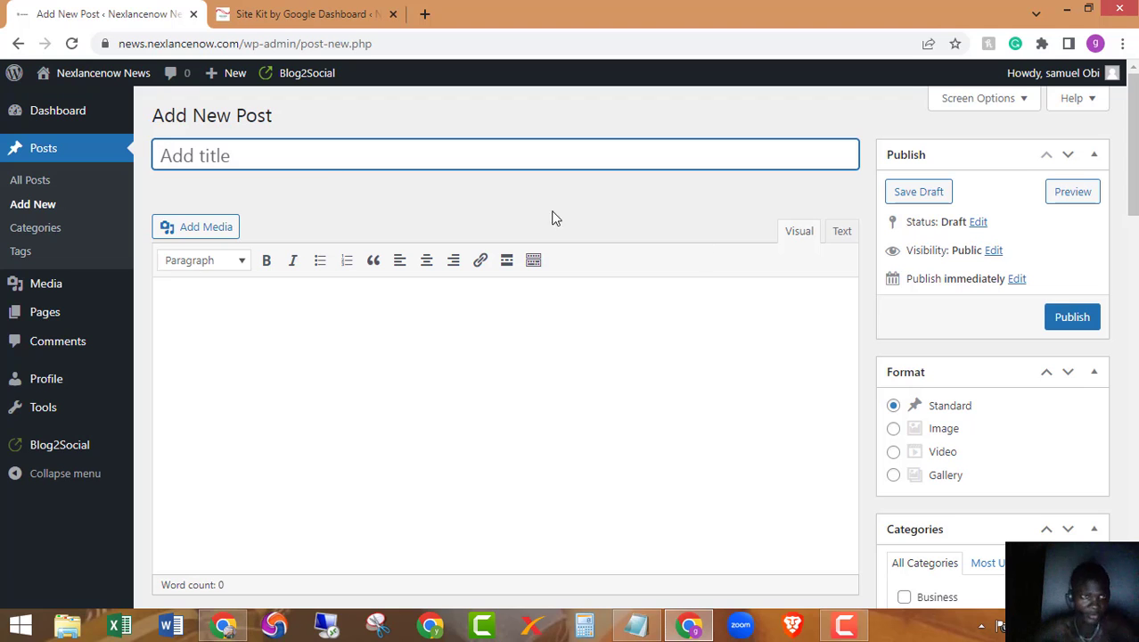
scroll(290, 214, down, 3)
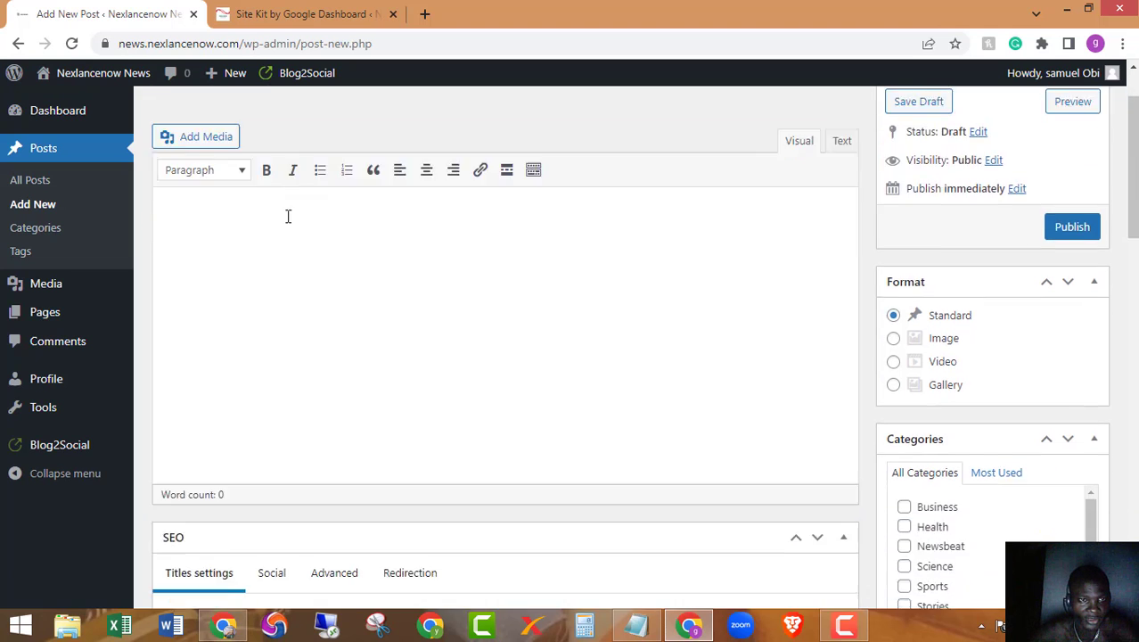
scroll(320, 345, up, 3)
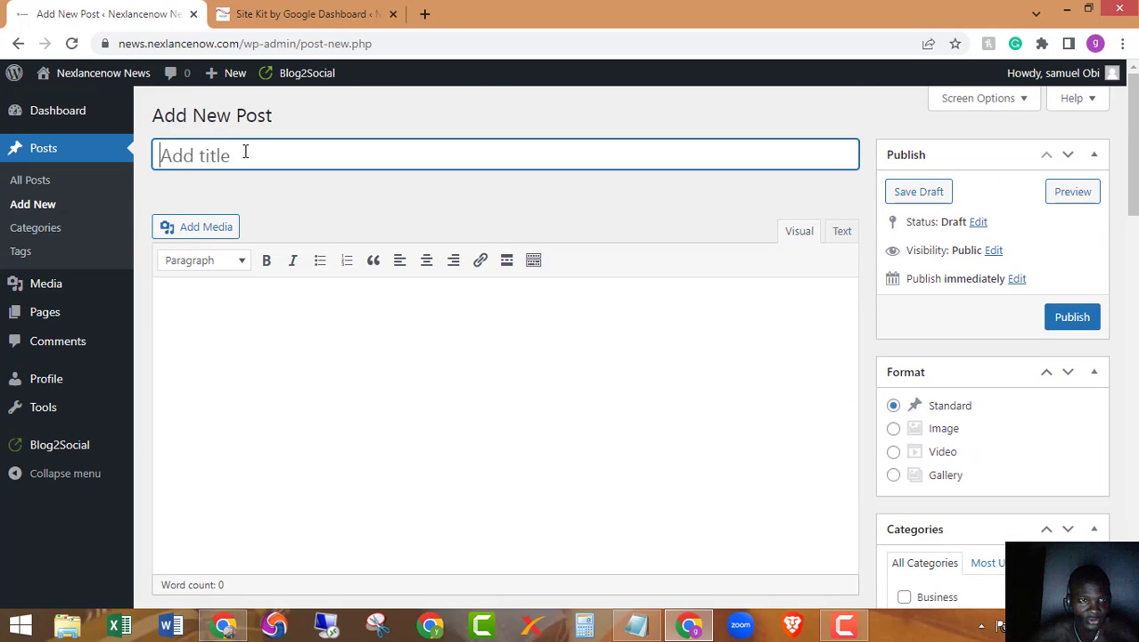
click(356, 367)
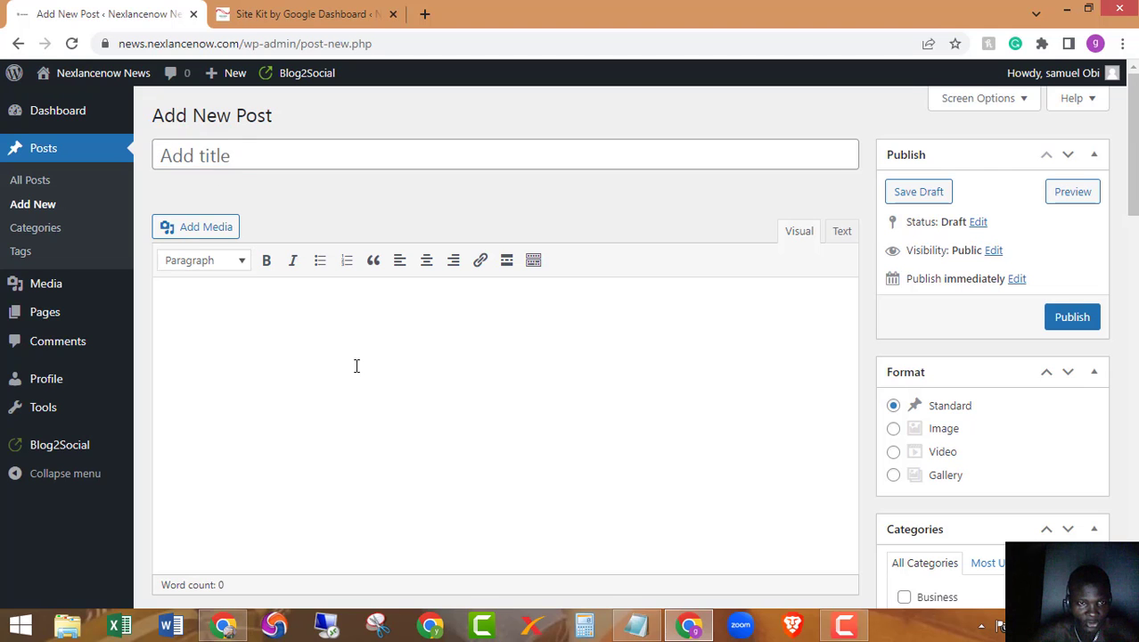
scroll(356, 366, down, 3)
scroll(298, 253, up, 3)
scroll(363, 323, down, 1)
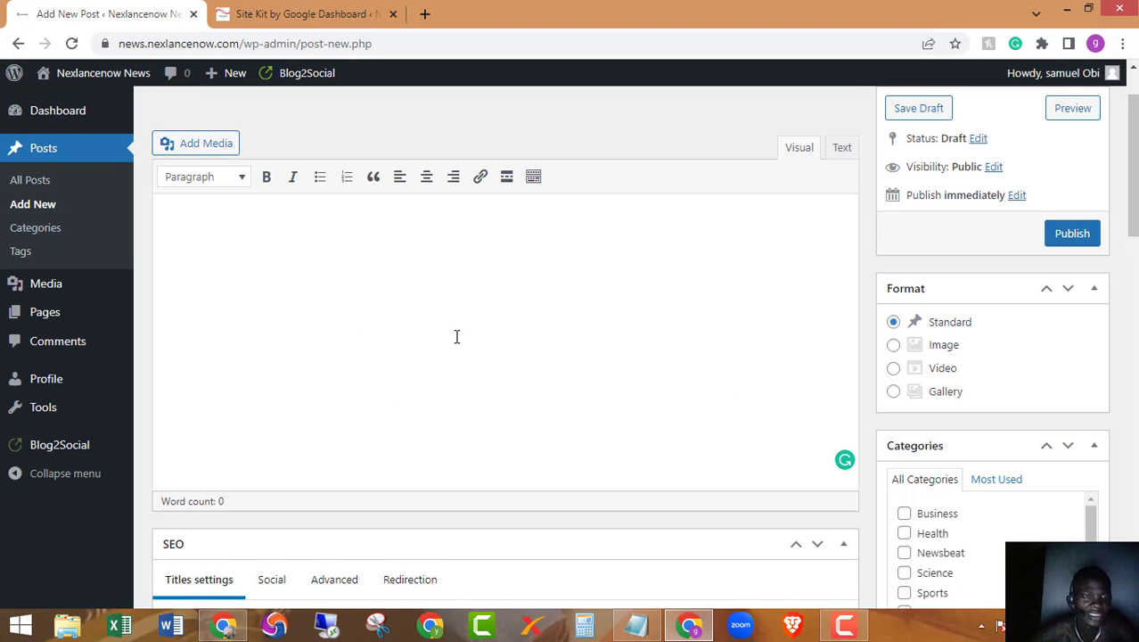
scroll(450, 337, up, 1)
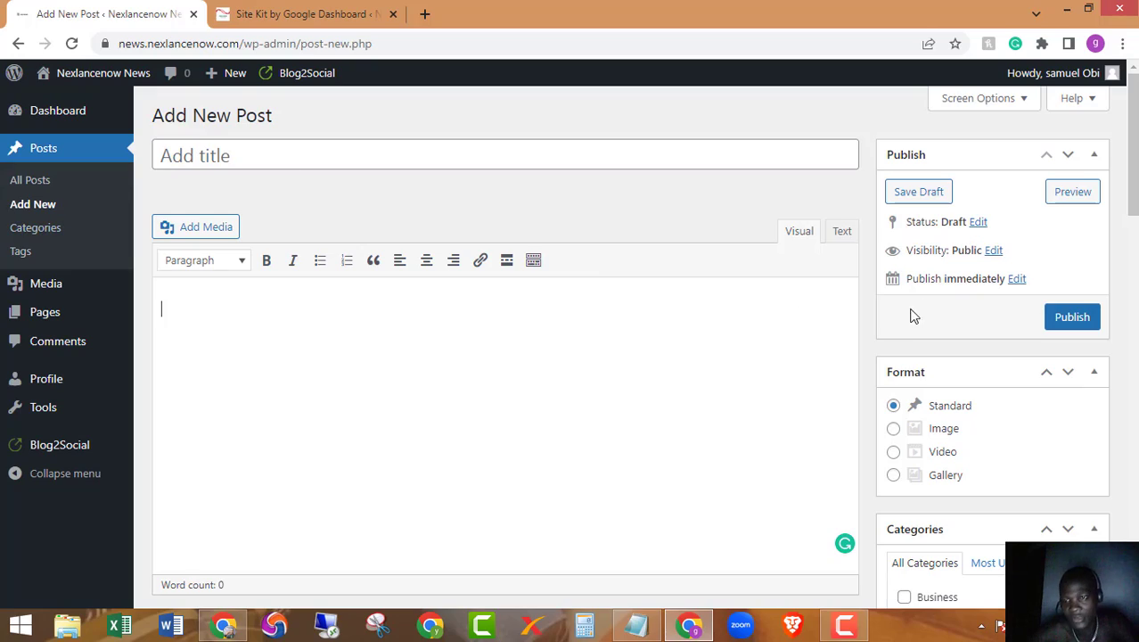
- Review the new post's publishing, format, category, content analysis and featured image settings
scroll(991, 357, down, 12)
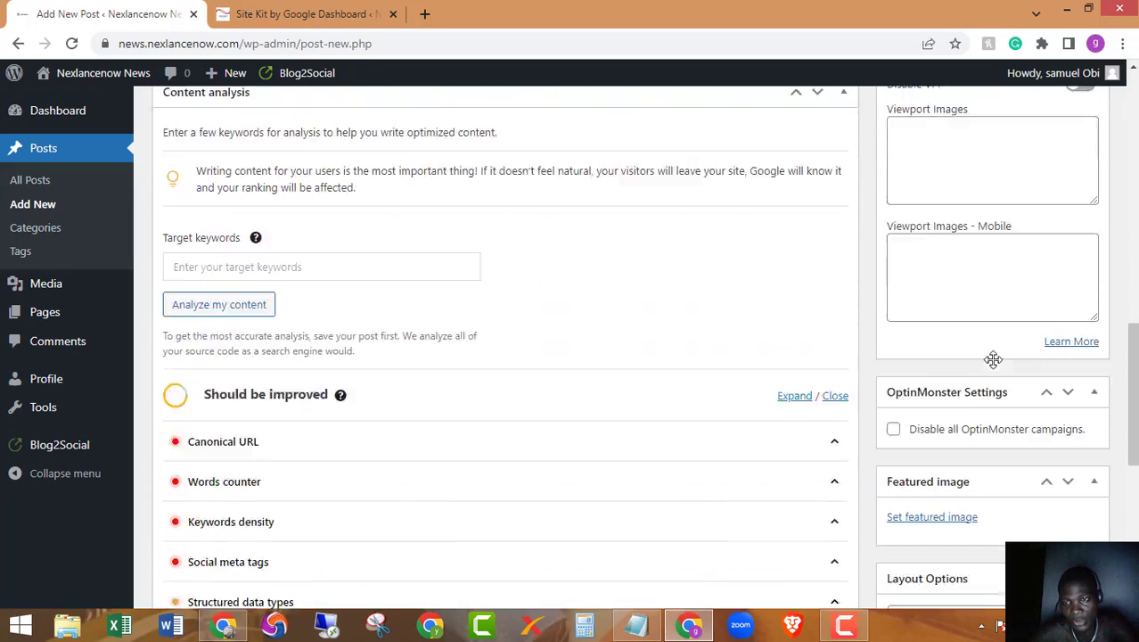
scroll(993, 359, down, 5)
scroll(993, 359, up, 18)
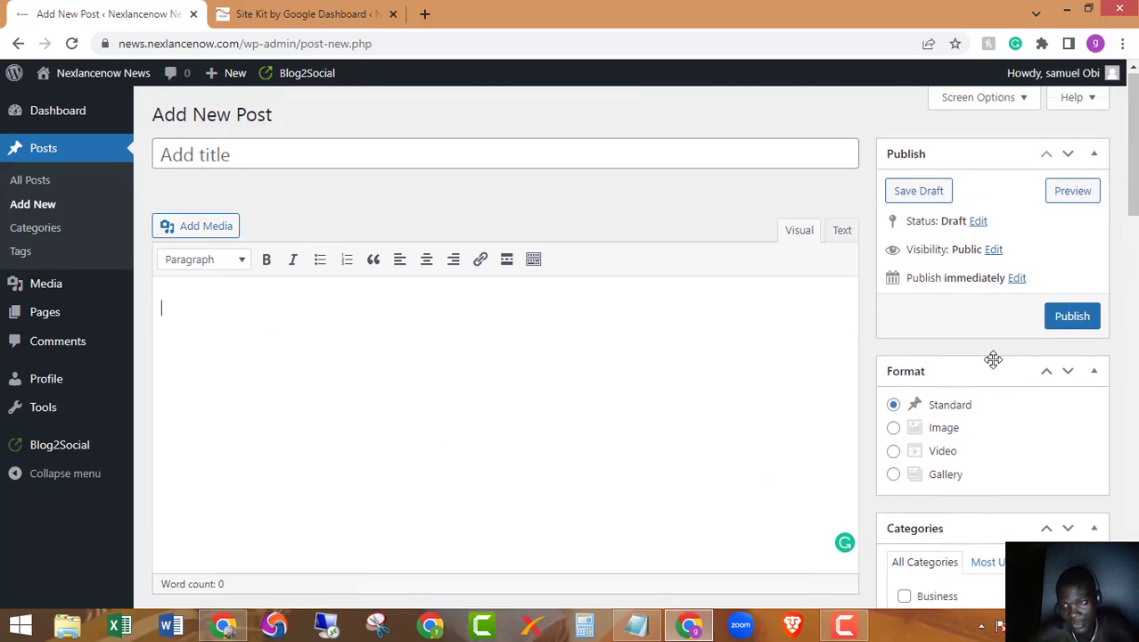
scroll(993, 359, down, 12)
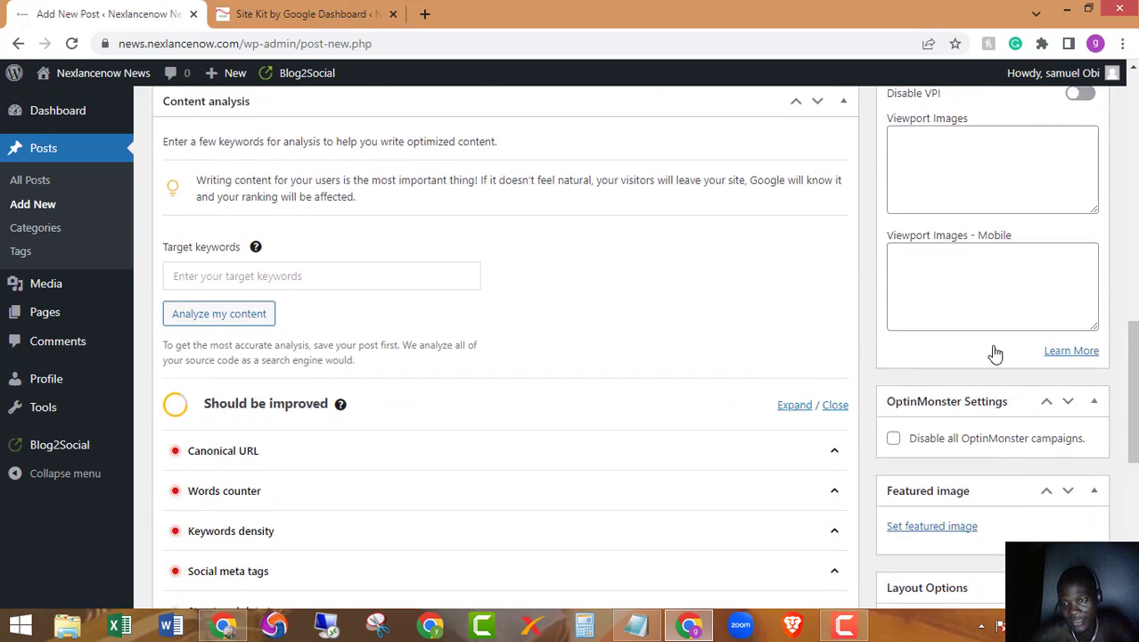
scroll(995, 354, down, 3)
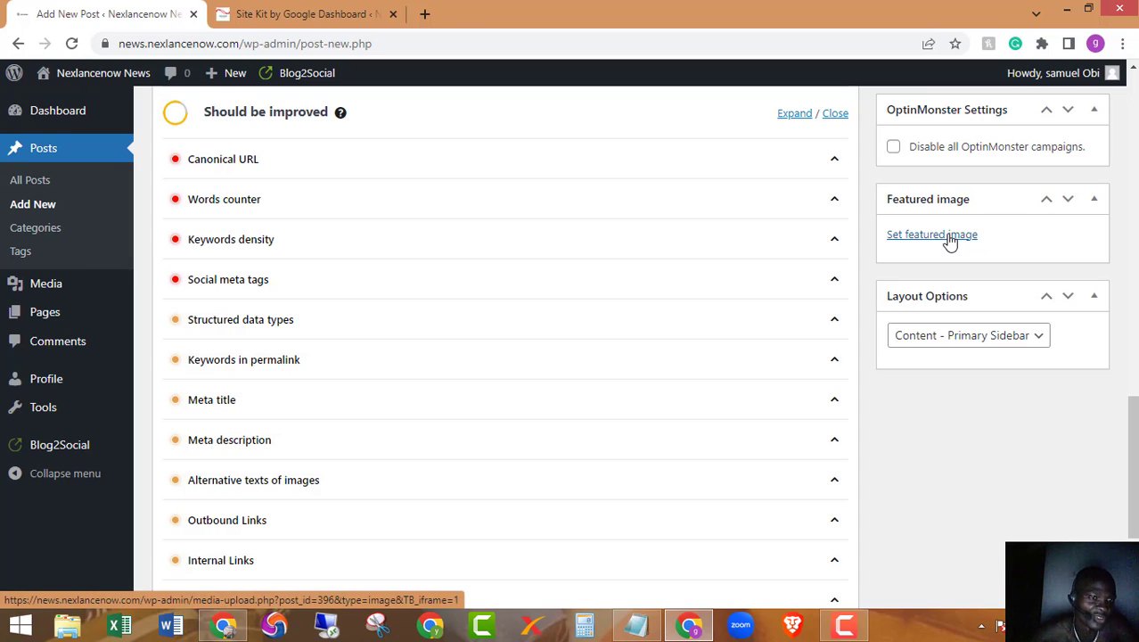
scroll(948, 239, up, 10)
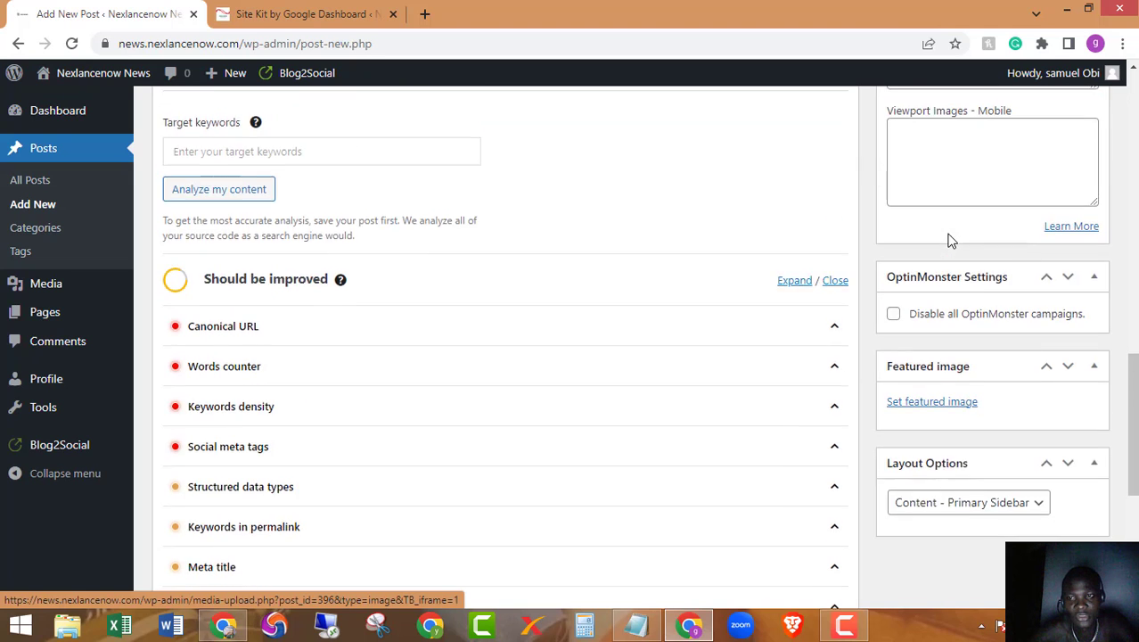
scroll(579, 373, up, 4)
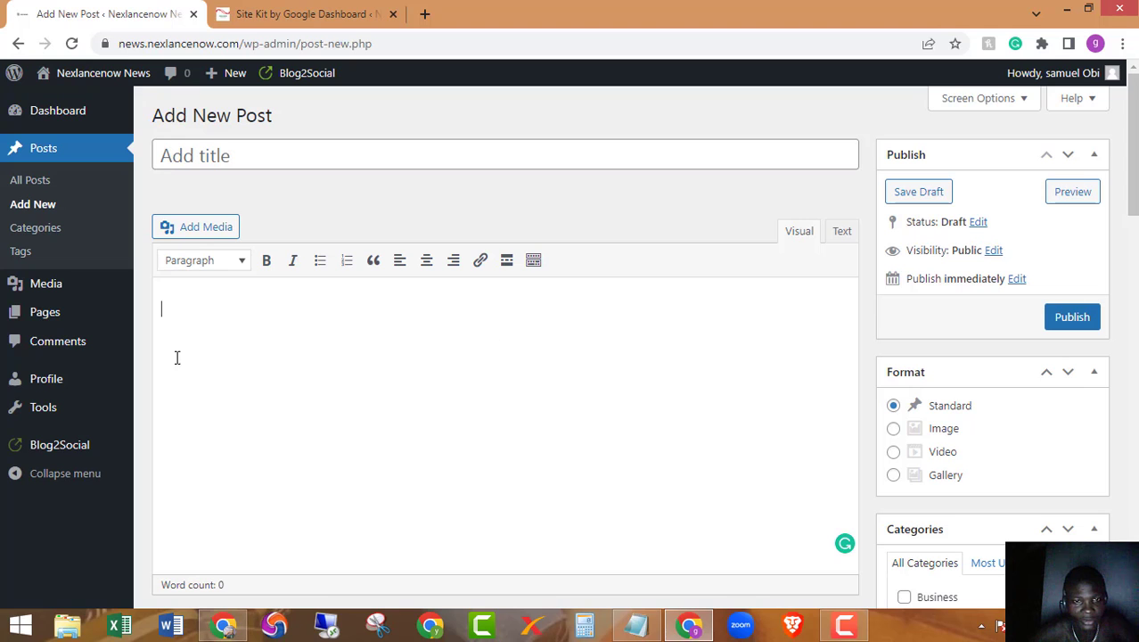
scroll(537, 408, down, 2)
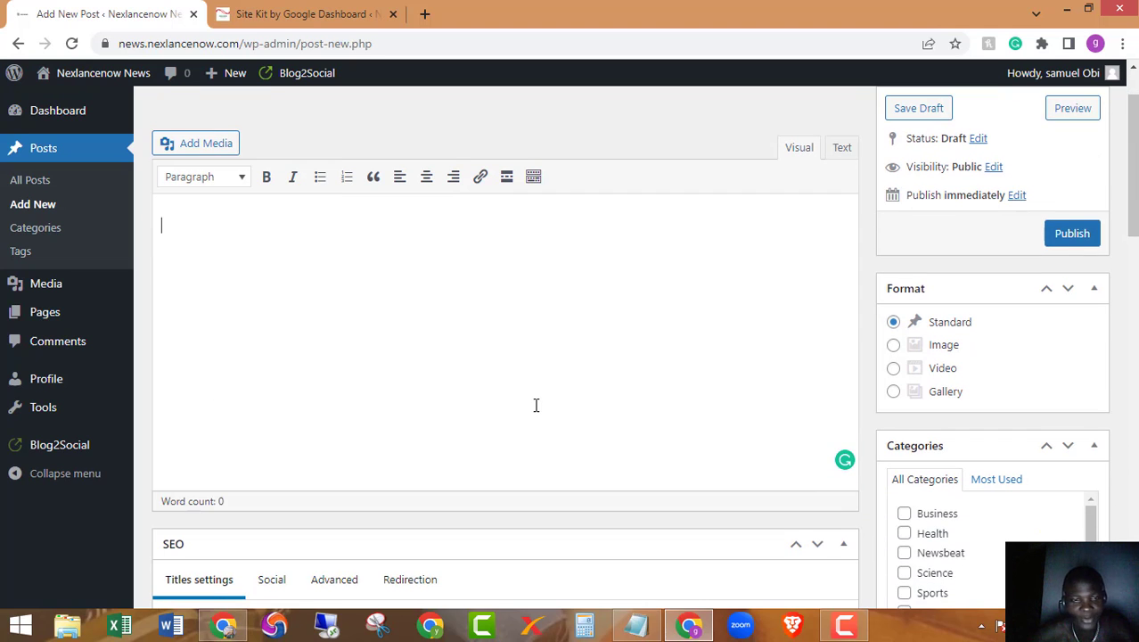
- Review the new post's SEO title, meta description, Google snippet preview and content analysis sections
scroll(458, 346, down, 3)
scroll(450, 347, down, 2)
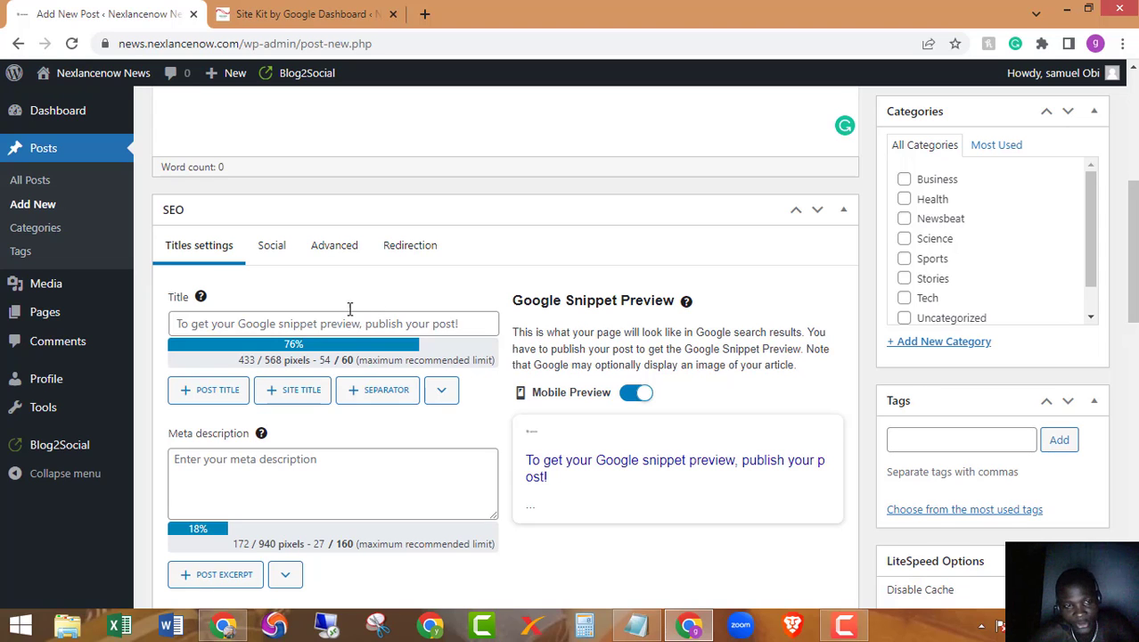
scroll(518, 287, down, 2)
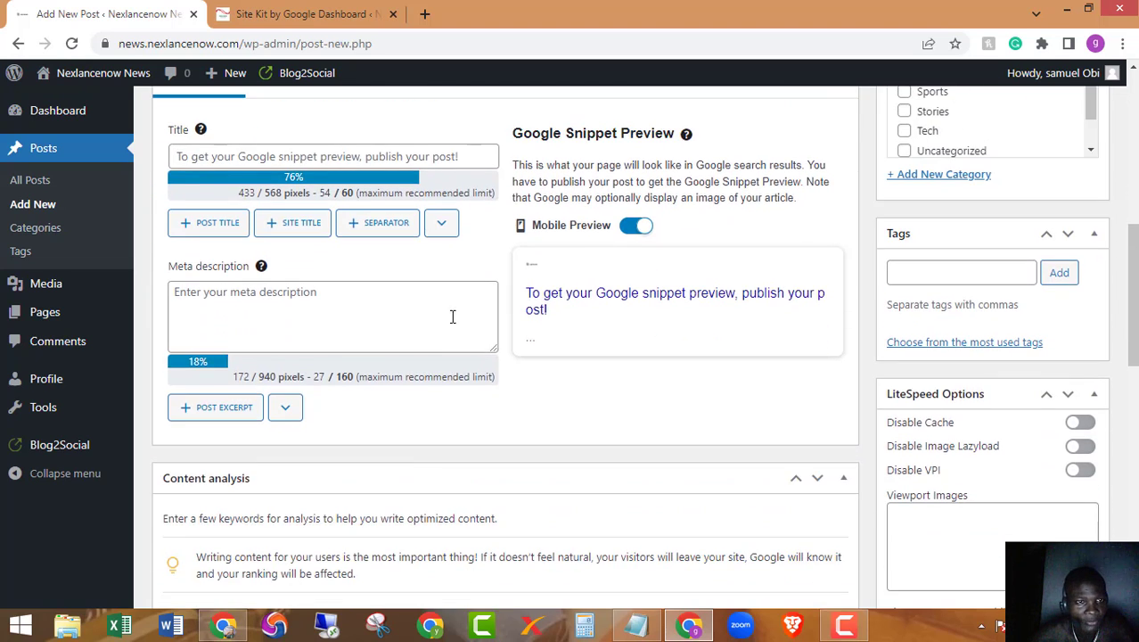
scroll(453, 318, up, 2)
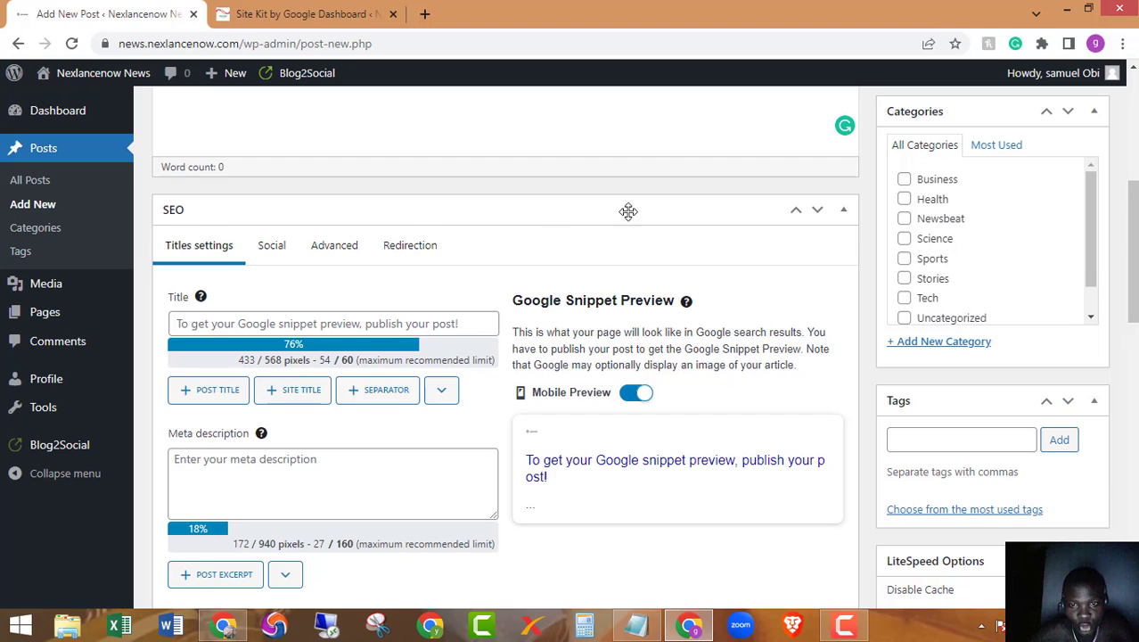
scroll(307, 296, down, 4)
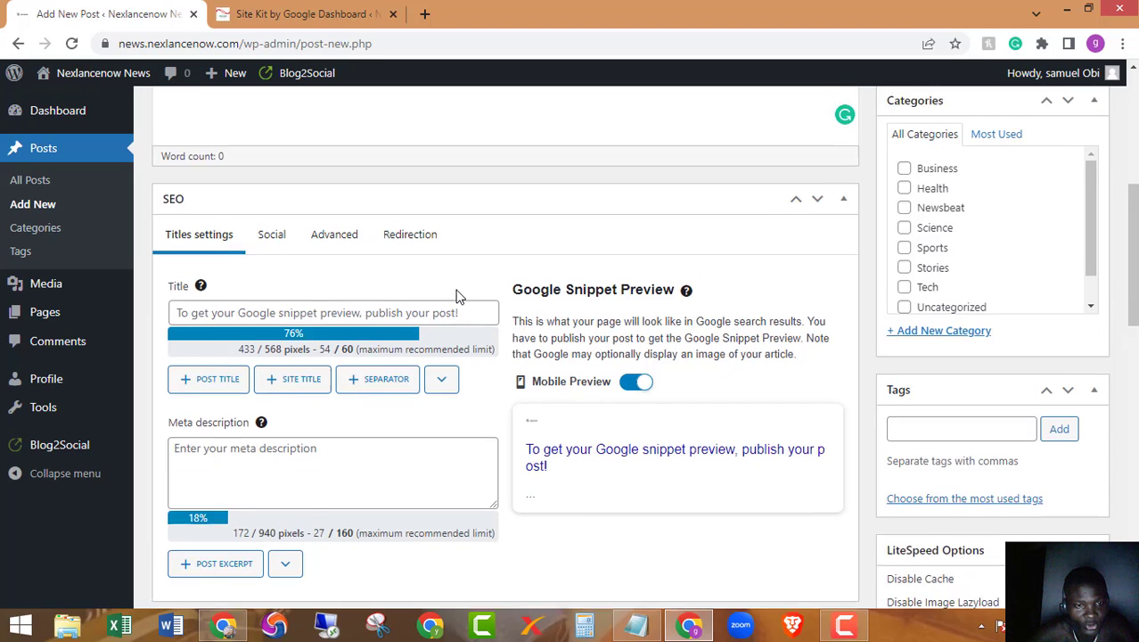
scroll(490, 378, down, 3)
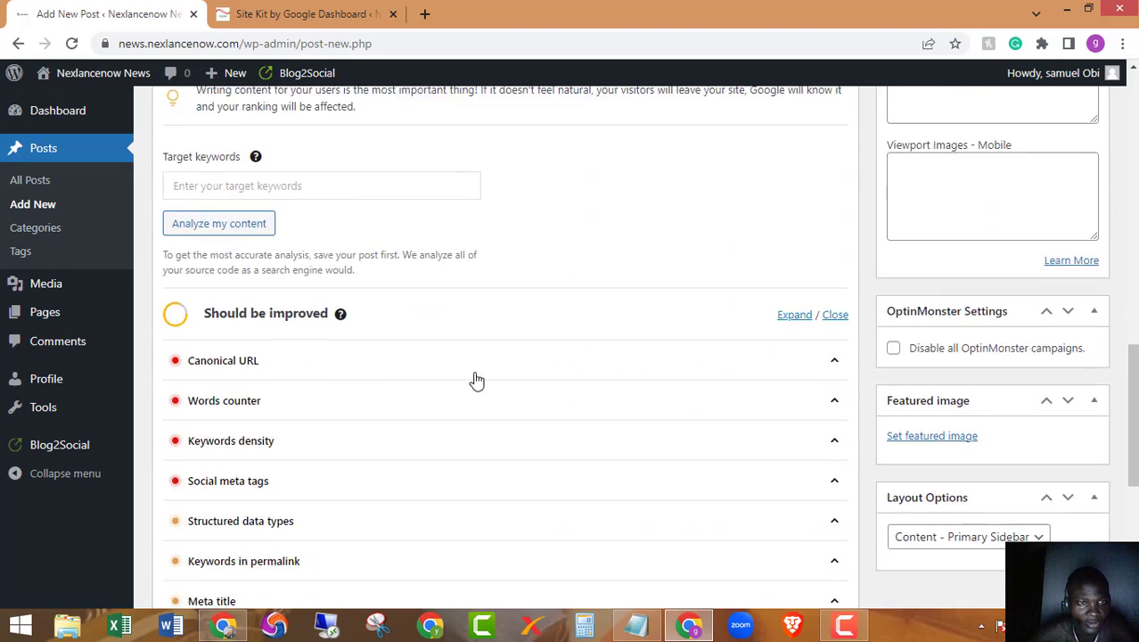
scroll(381, 378, up, 5)
scroll(385, 371, up, 3)
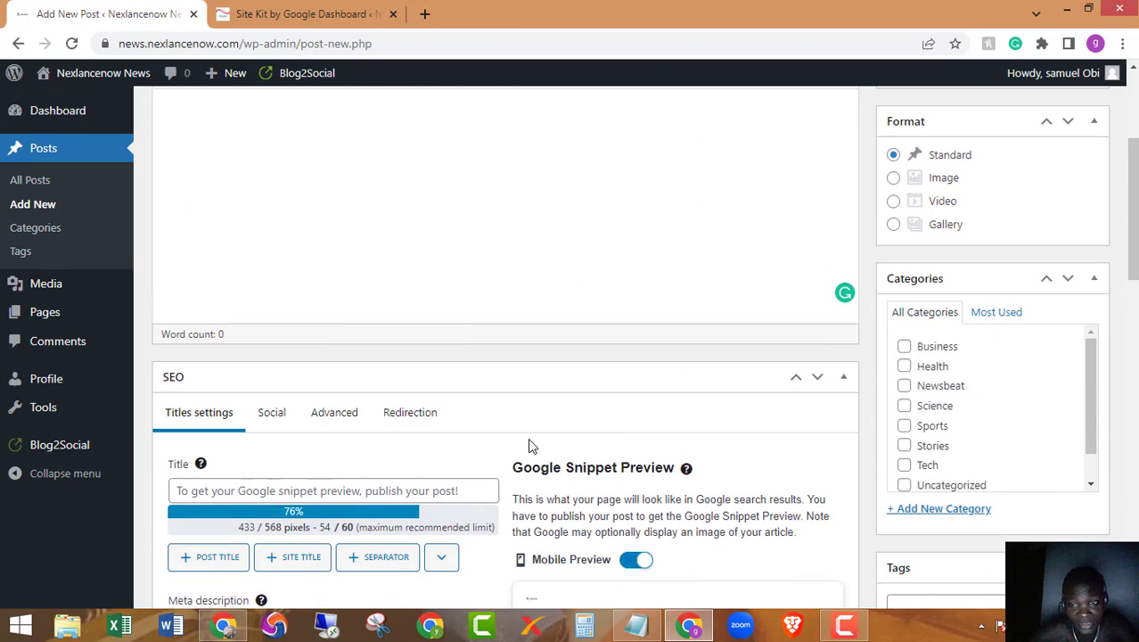
scroll(553, 456, down, 5)
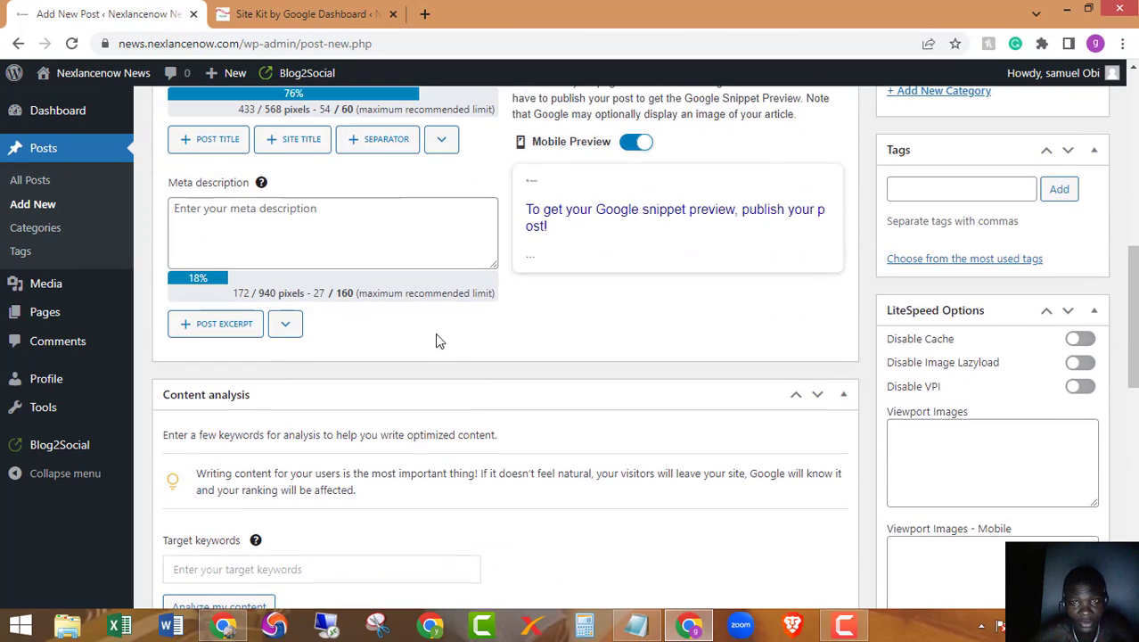
scroll(455, 334, up, 8)
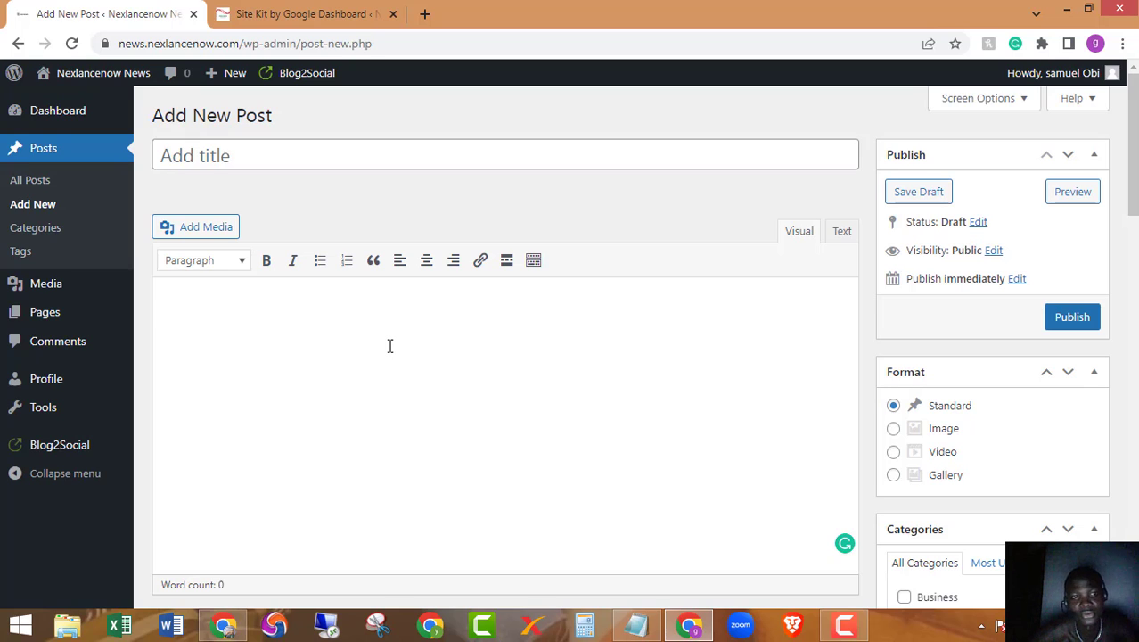
- Search Google for "google trend" in a new browser tab and open the Google Trends website
click(426, 14)
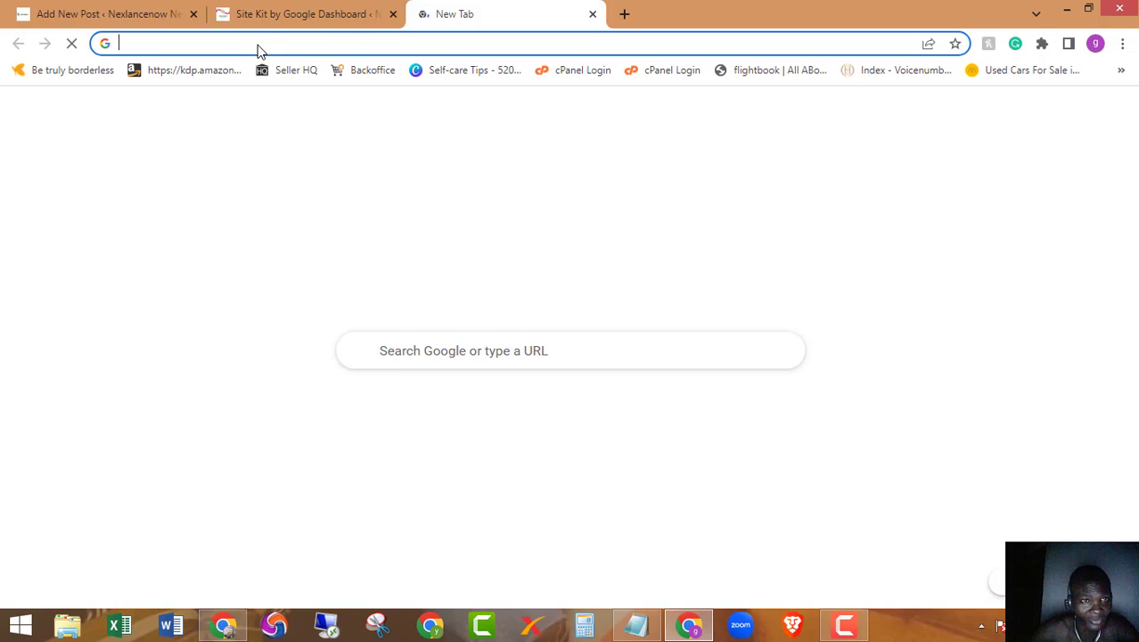
text(goo)
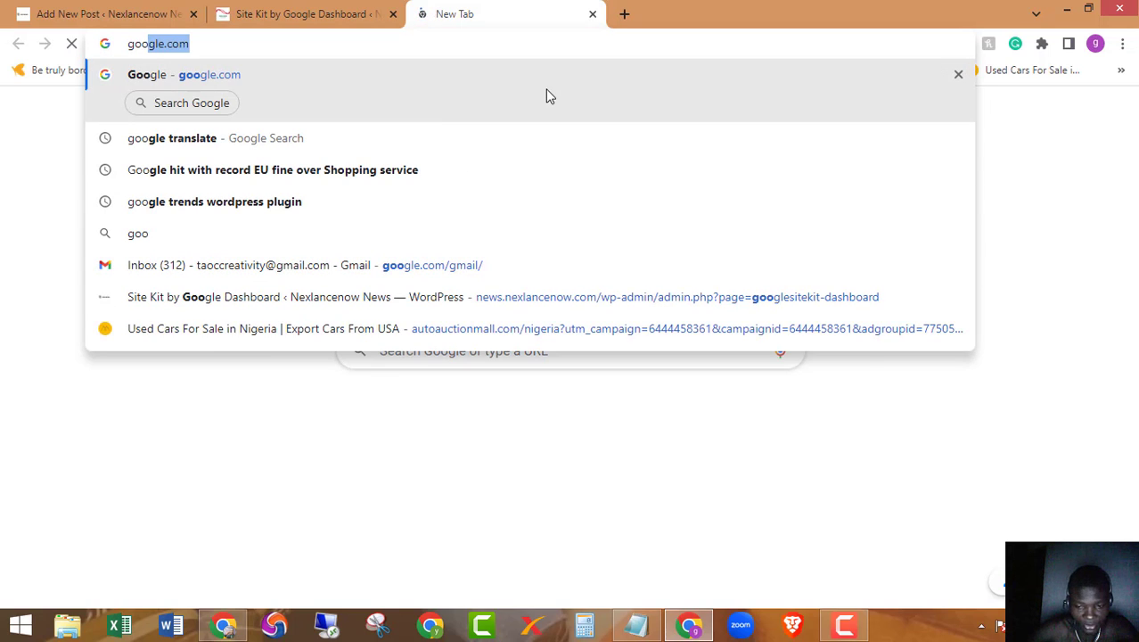
text(gl)
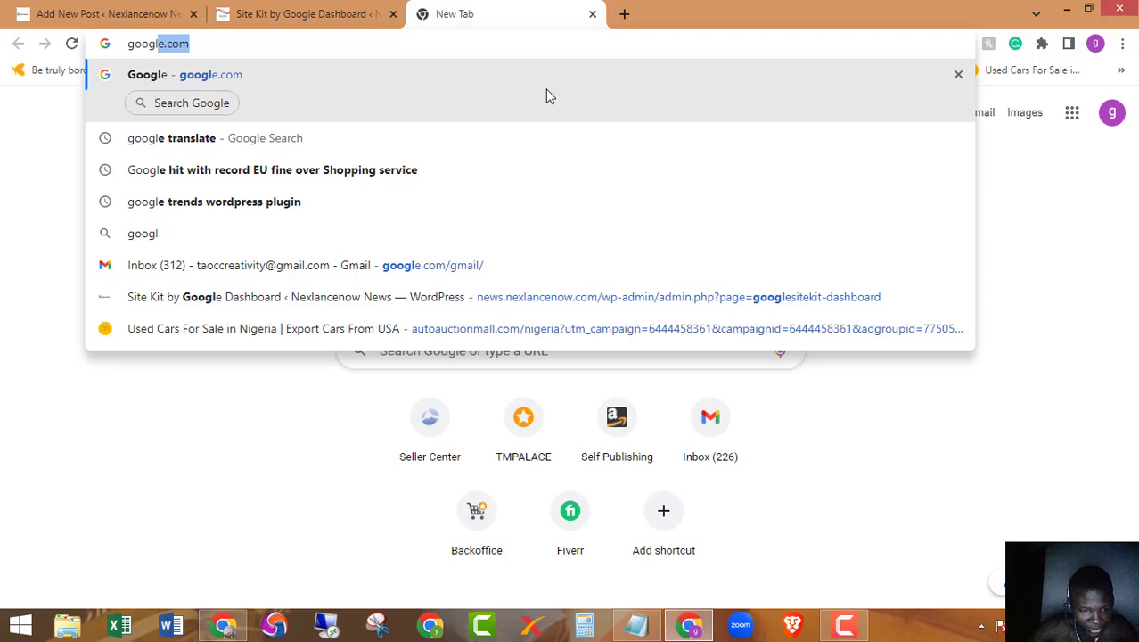
text(e tre)
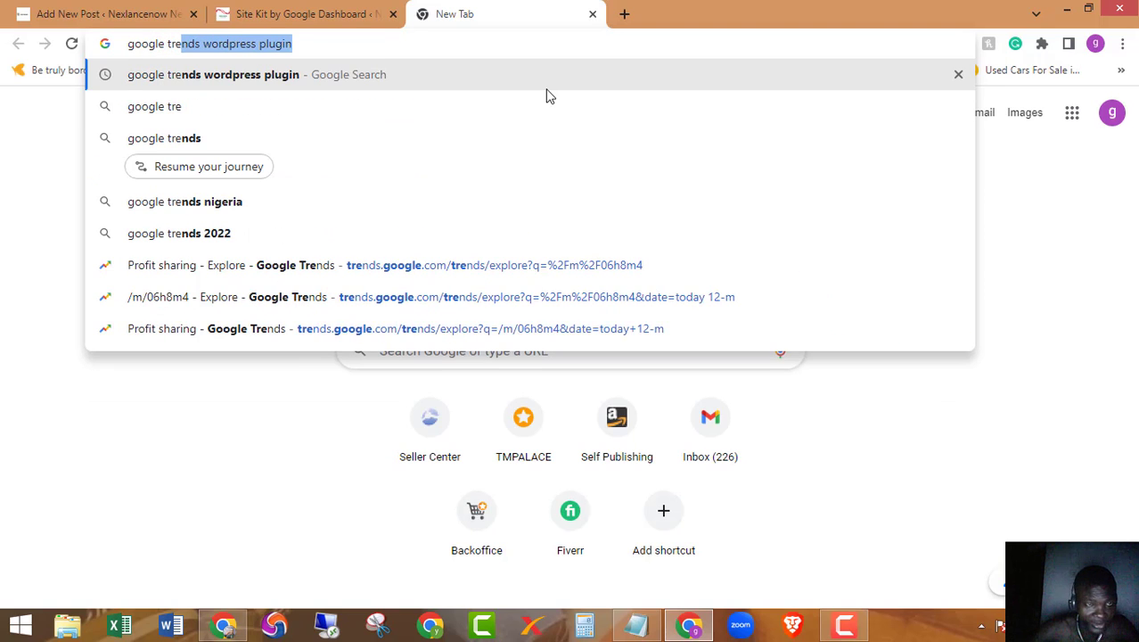
text(nd)
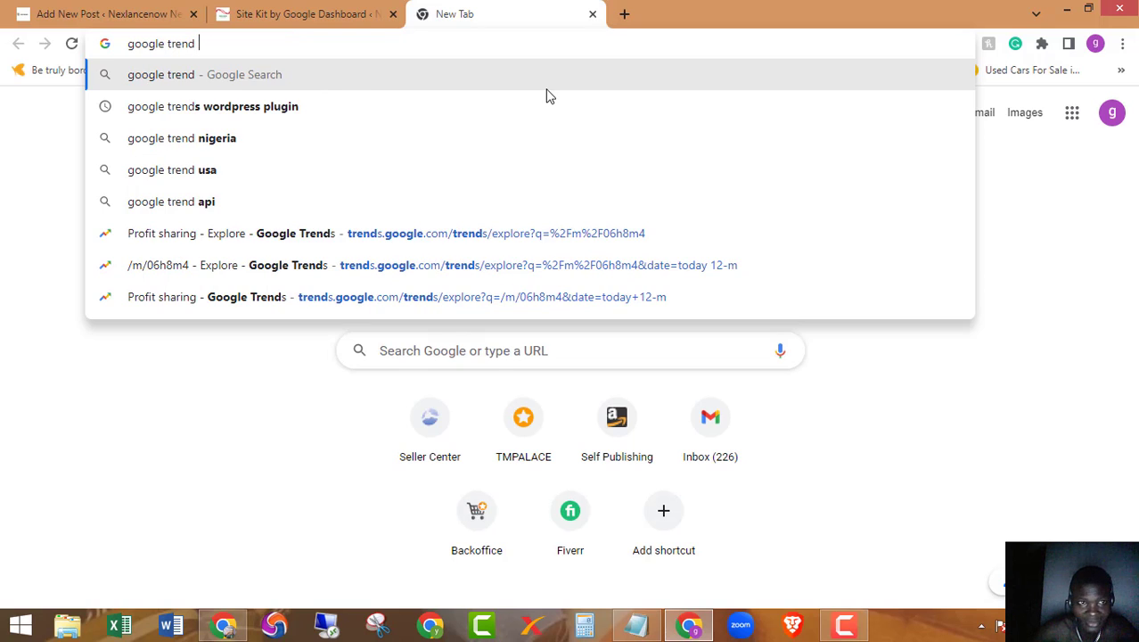
key(Return)
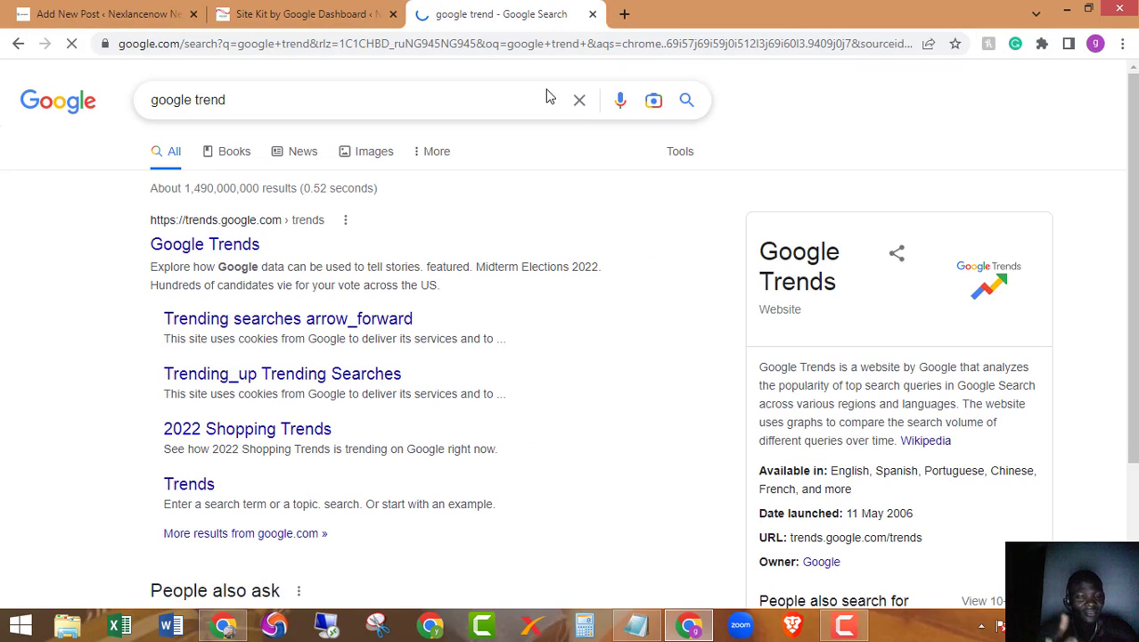
click(192, 252)
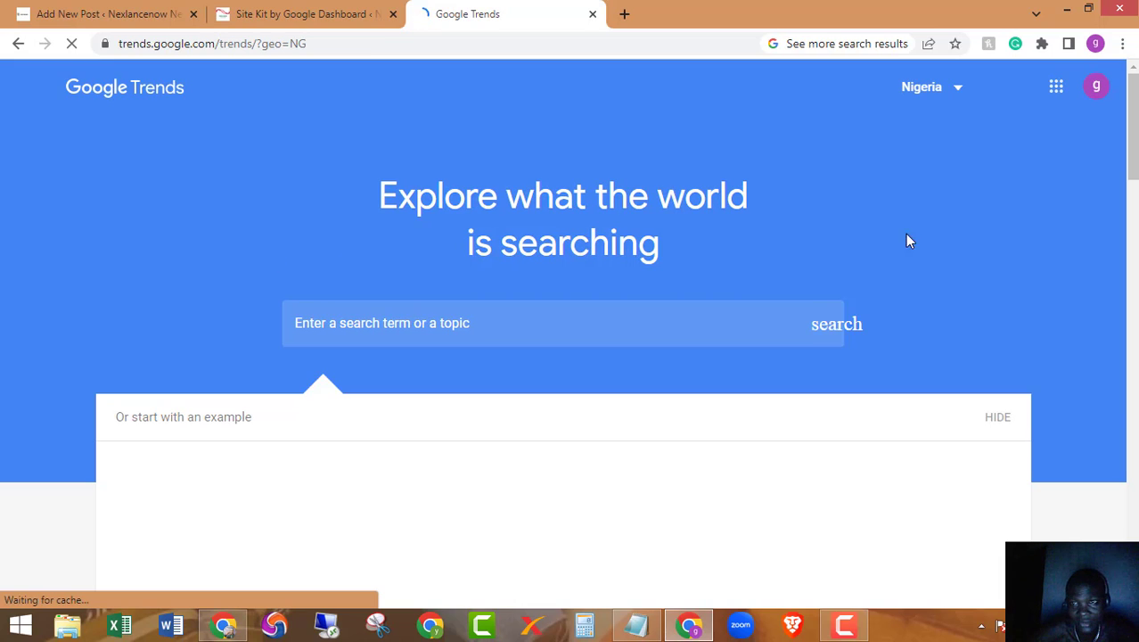
- Change the Google Trends region to United States
click(933, 92)
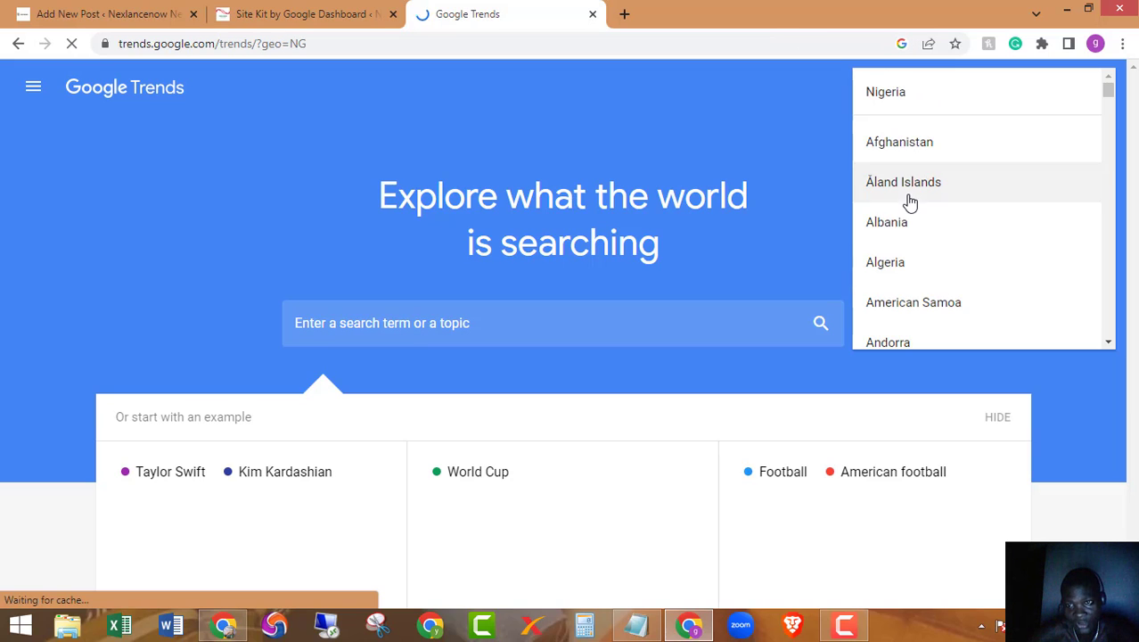
scroll(909, 223, down, 10)
scroll(910, 258, down, 15)
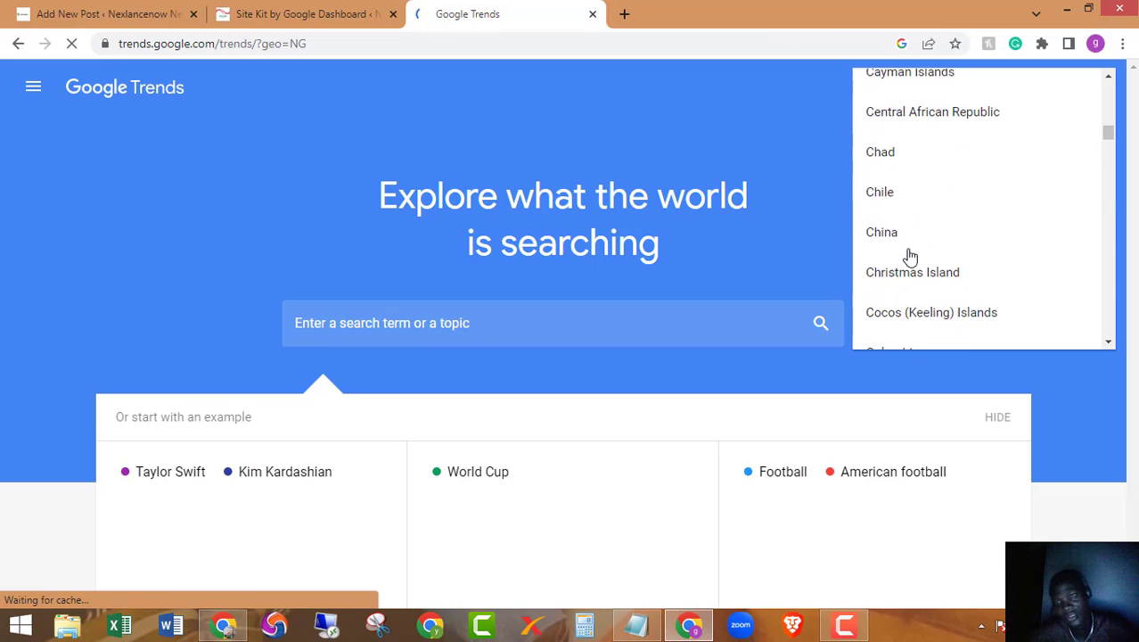
scroll(910, 258, down, 15)
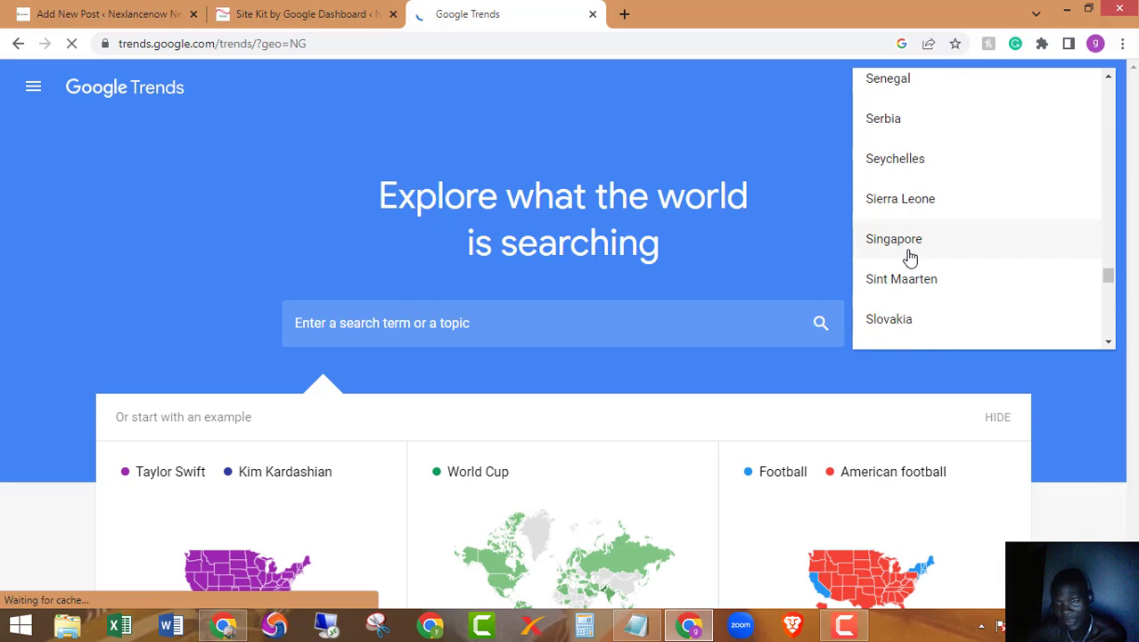
scroll(909, 258, down, 15)
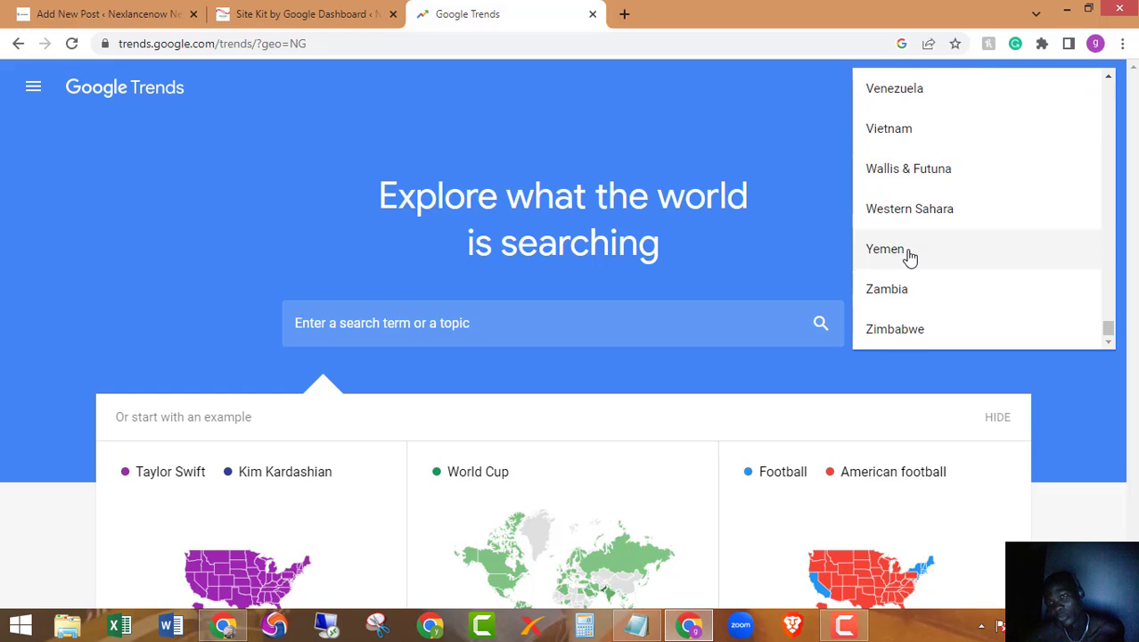
scroll(909, 258, up, 4)
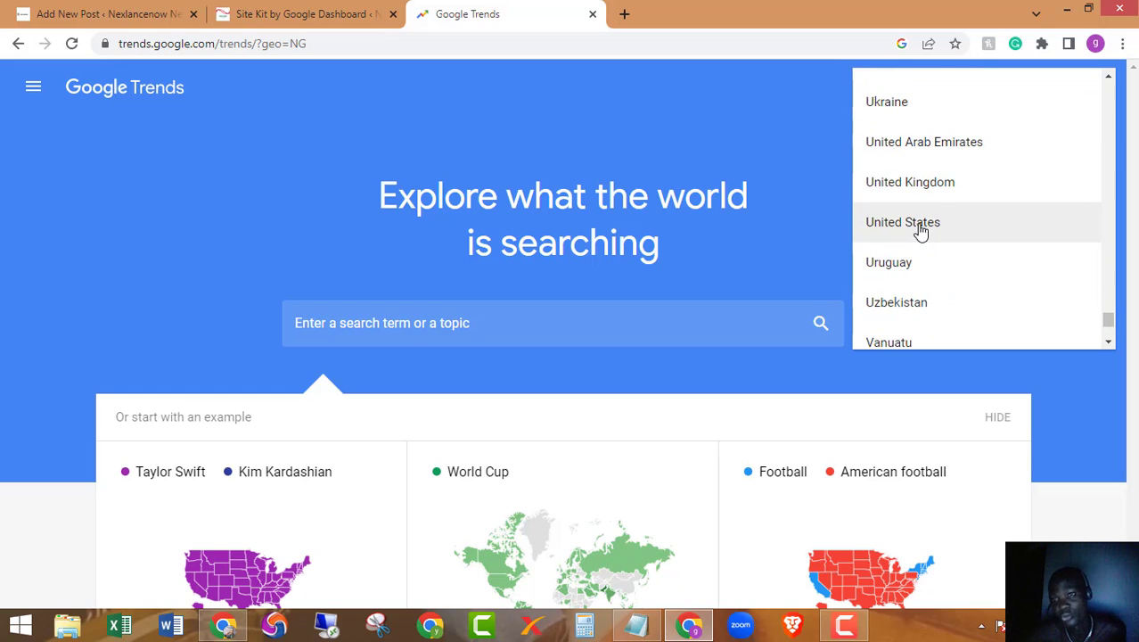
click(921, 230)
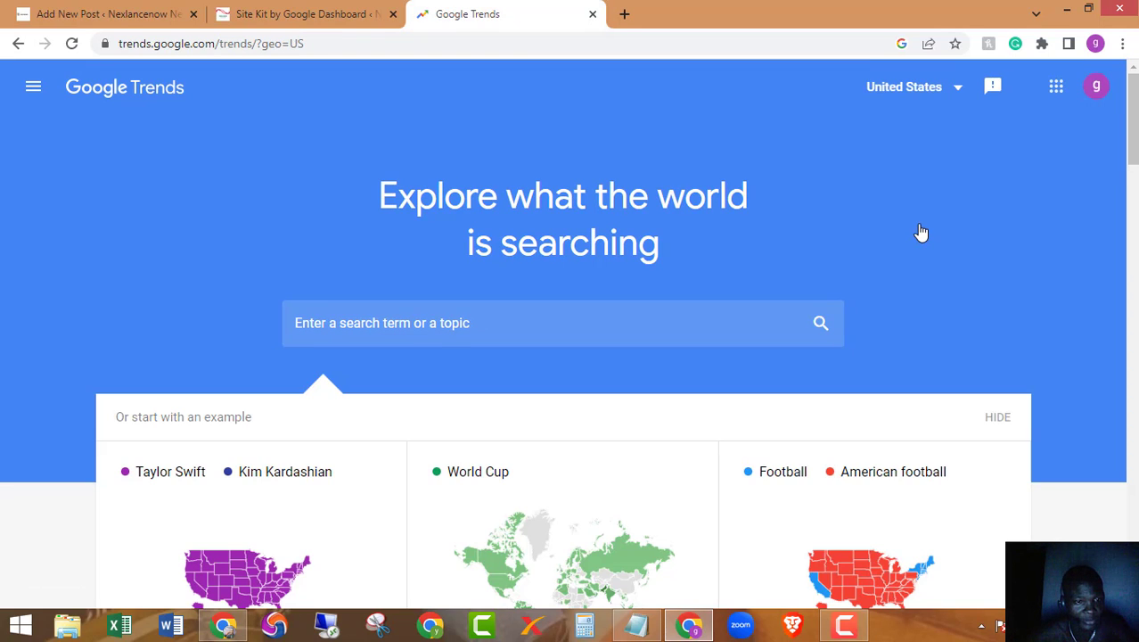
- Examine the Google Trends example comparisons, latest stories and insights, and recently trending searches for post topics
scroll(921, 232, down, 2)
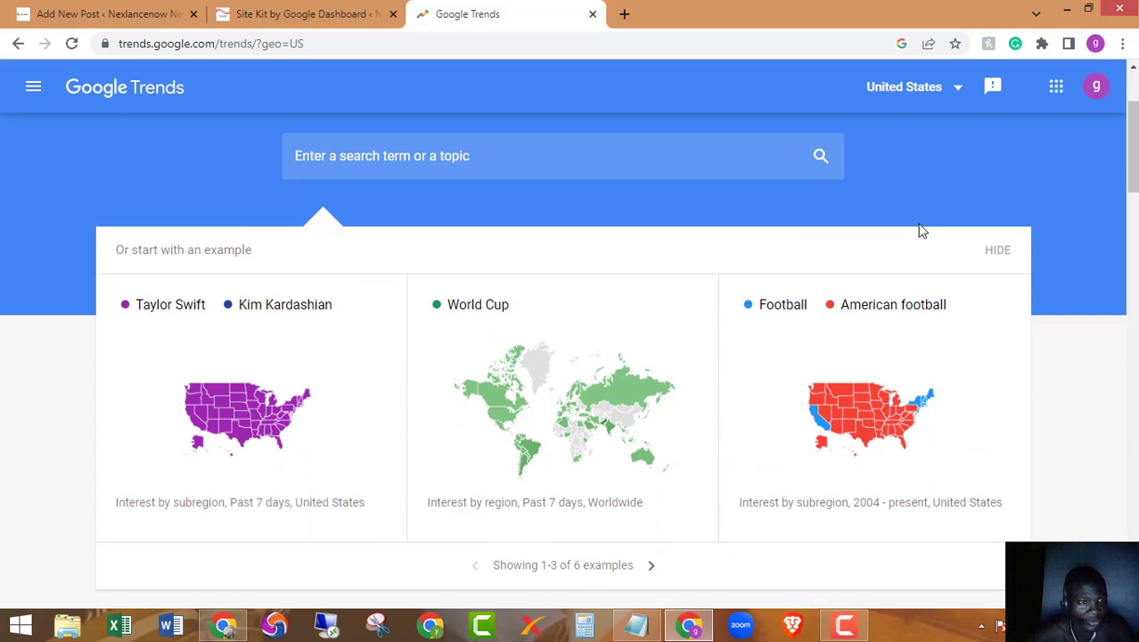
scroll(57, 340, down, 2)
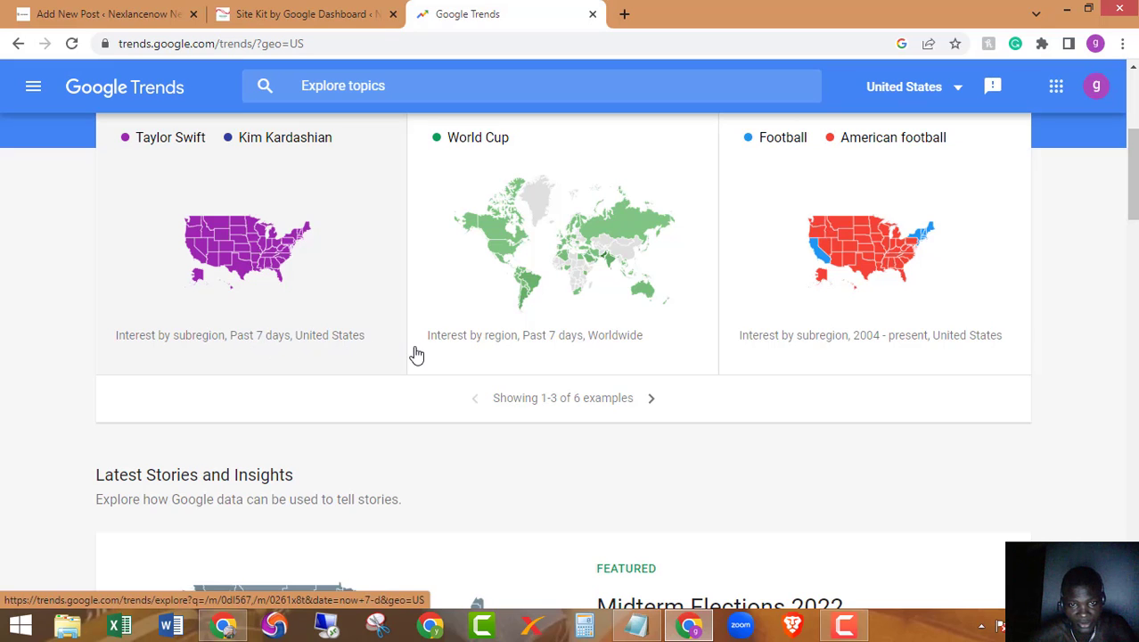
scroll(608, 342, up, 1)
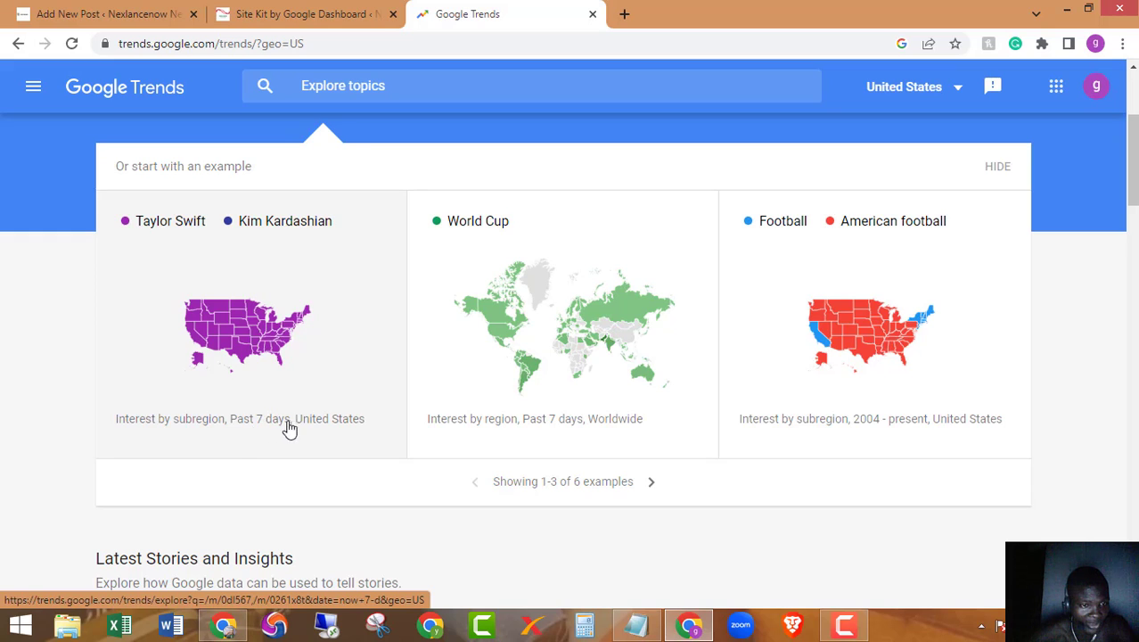
scroll(289, 429, down, 4)
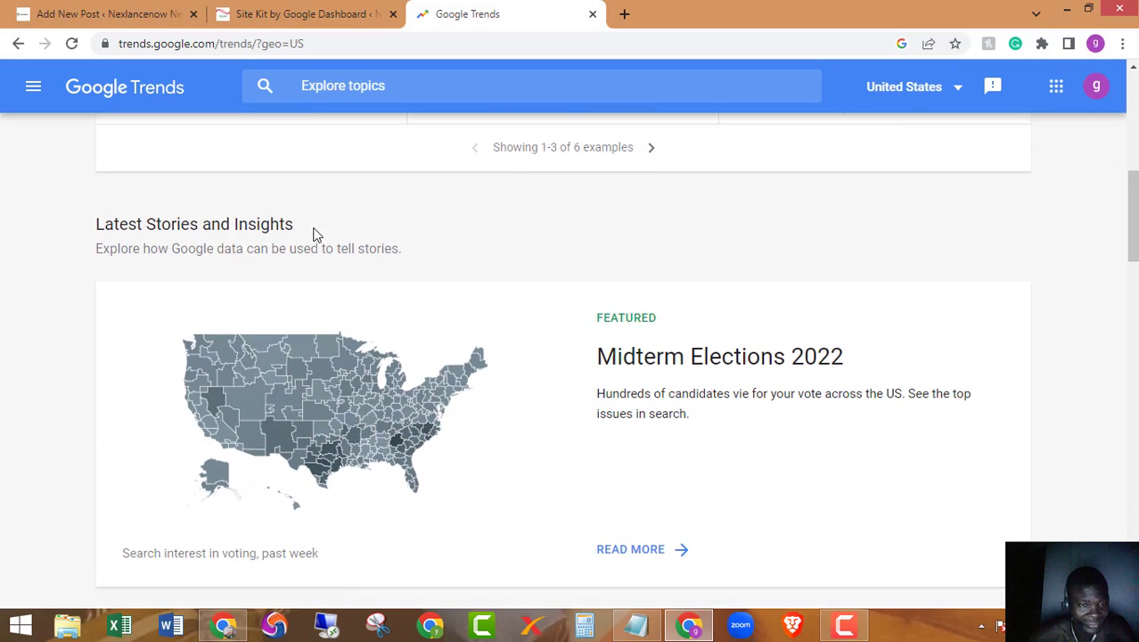
scroll(450, 250, down, 2)
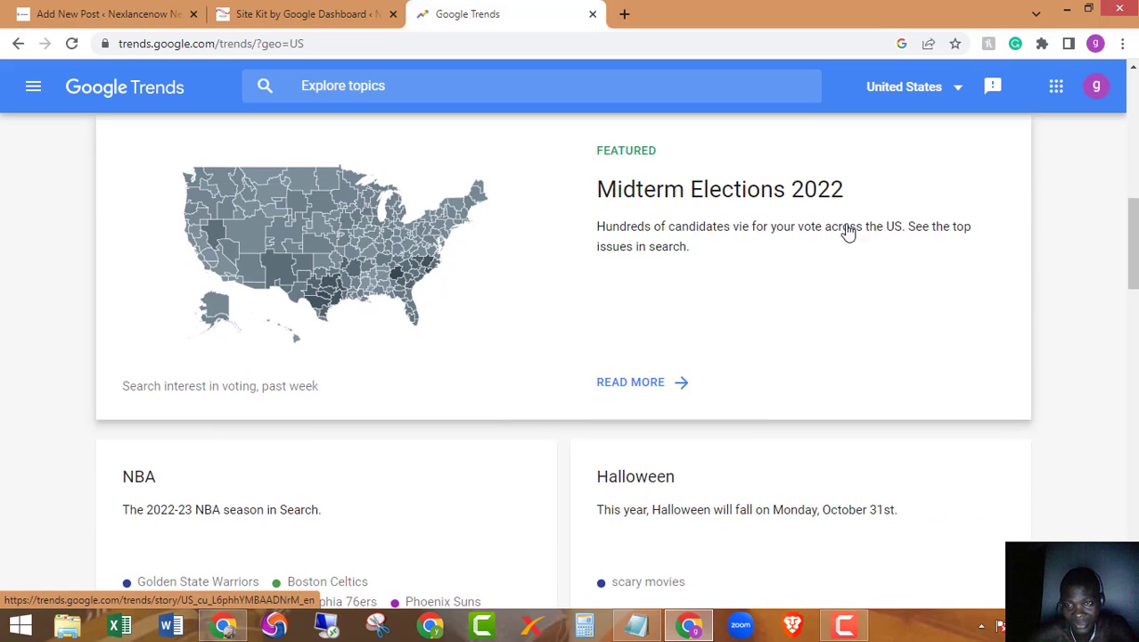
scroll(641, 229, down, 2)
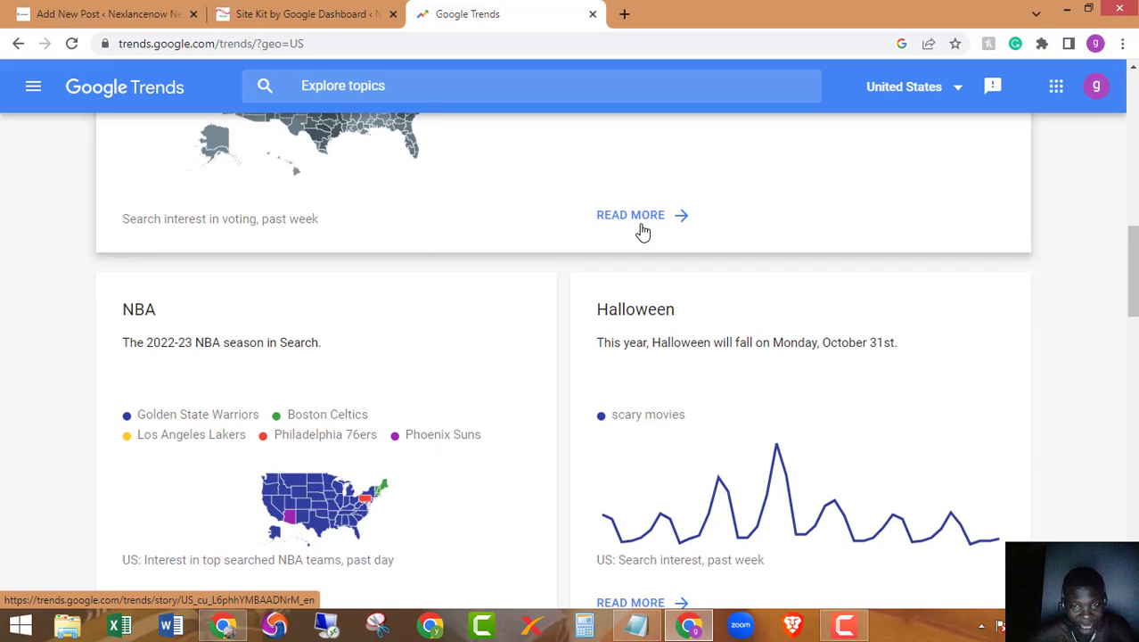
scroll(643, 231, down, 2)
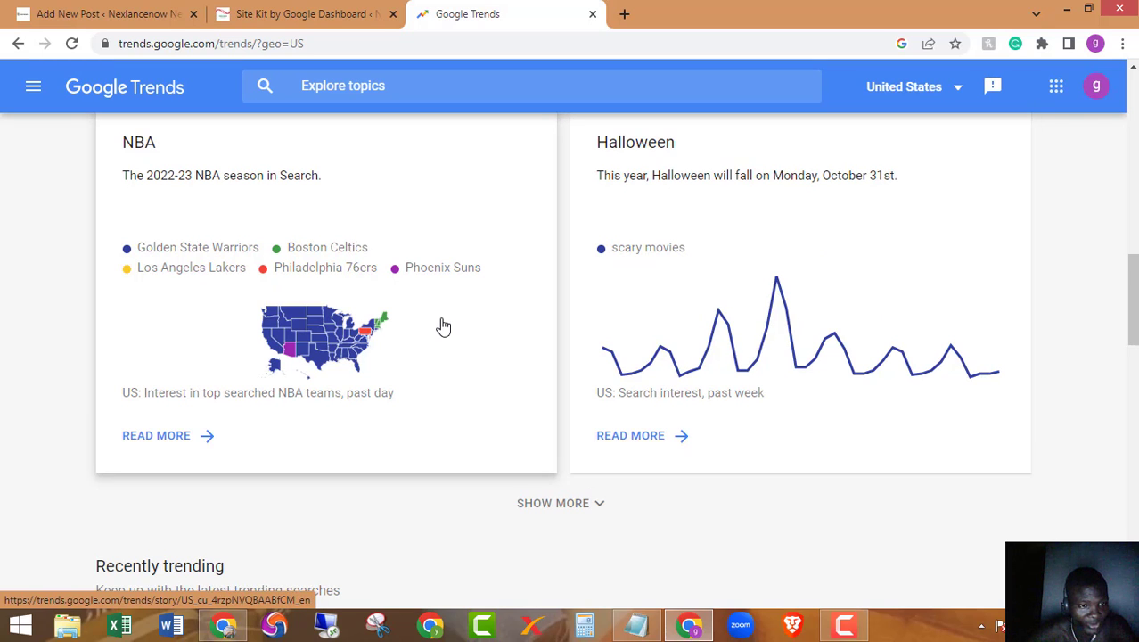
scroll(443, 327, down, 3)
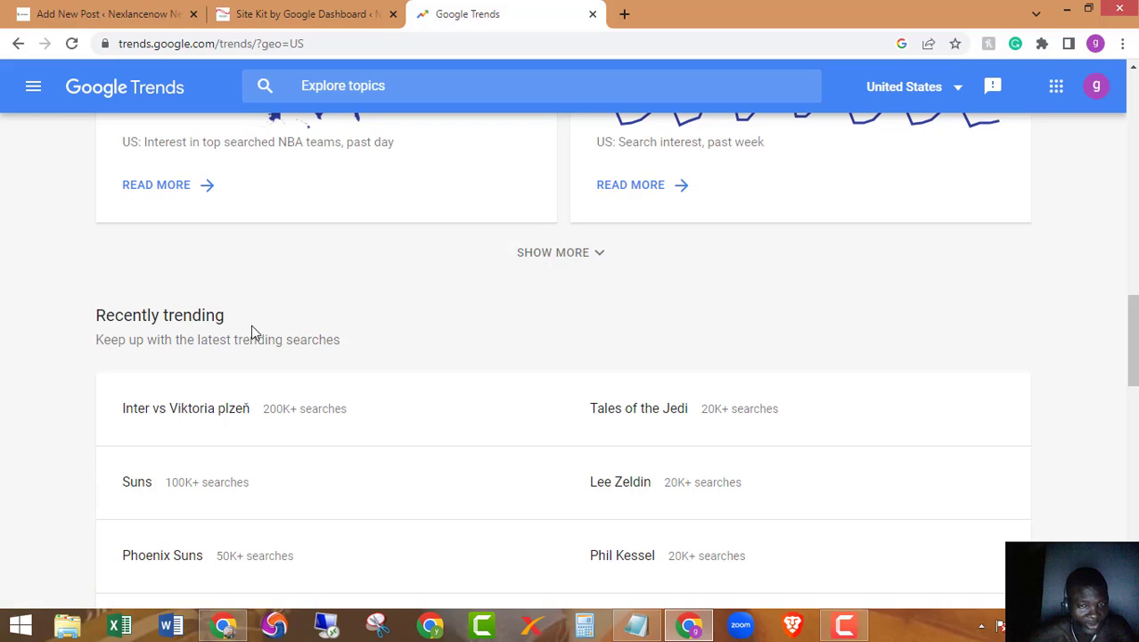
scroll(280, 323, down, 2)
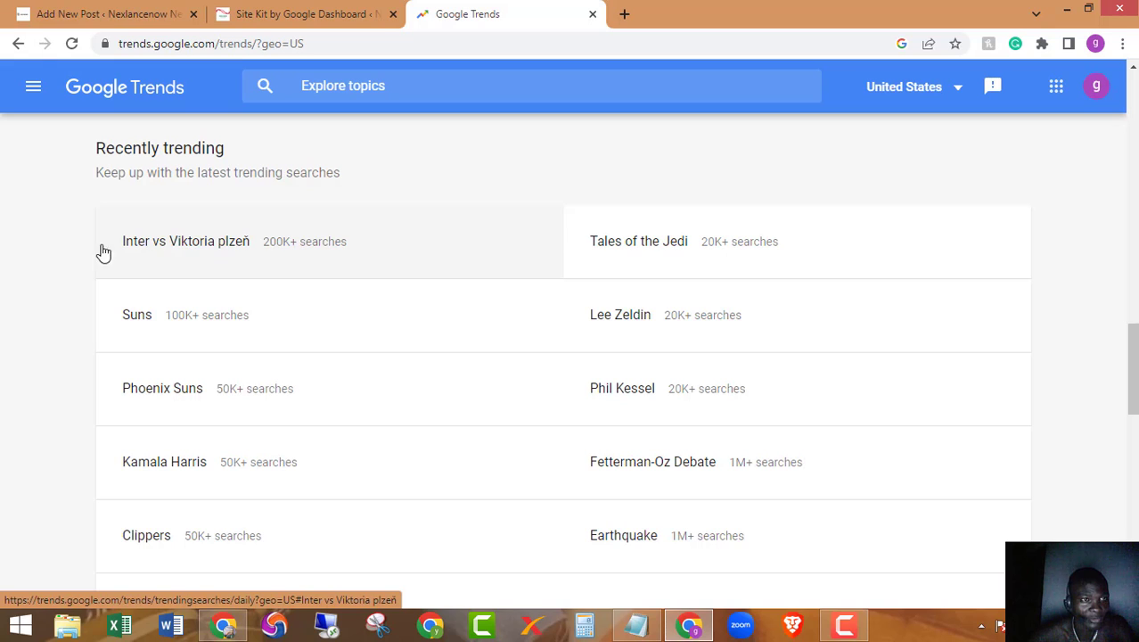
- Open the public homepage of the news site at news.nexlancenow.com in another new browser tab
click(625, 16)
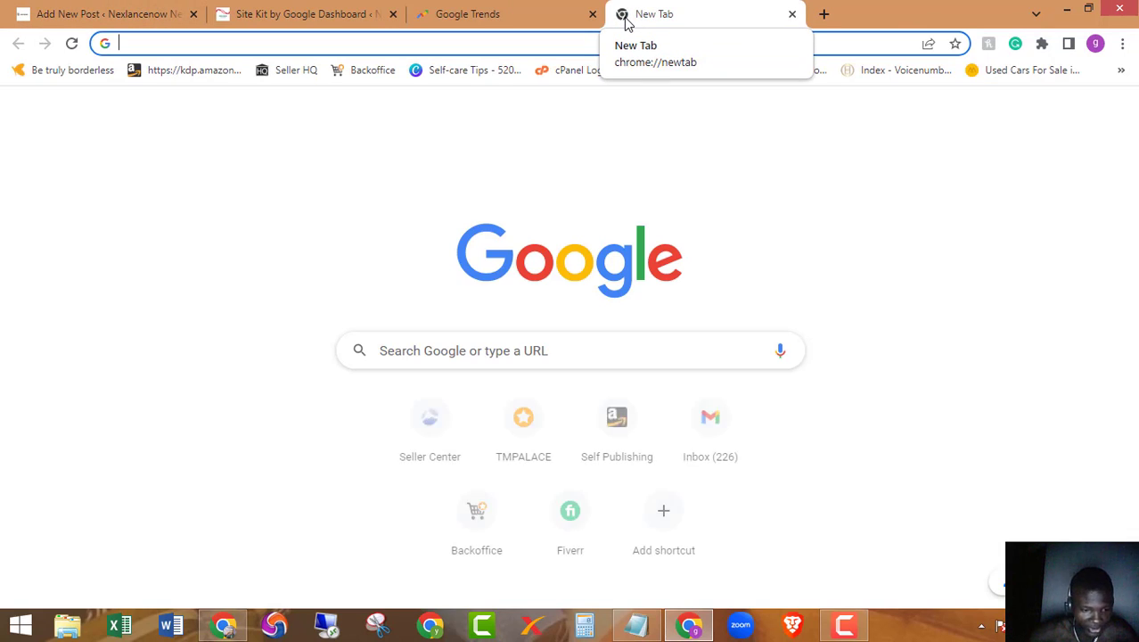
text(news)
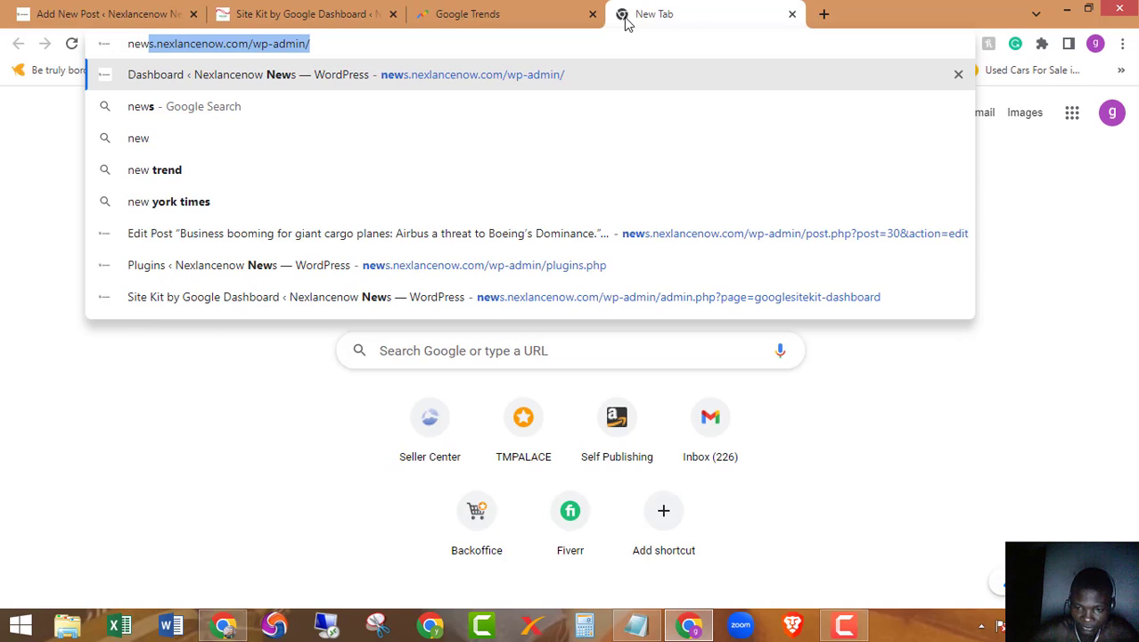
key(Right)
key(BackSpace)
key(BackSpace)
key(BackSpace)
key(BackSpace)
key(BackSpace)
key(BackSpace)
key(BackSpace)
key(BackSpace)
key(BackSpace)
key(BackSpace)
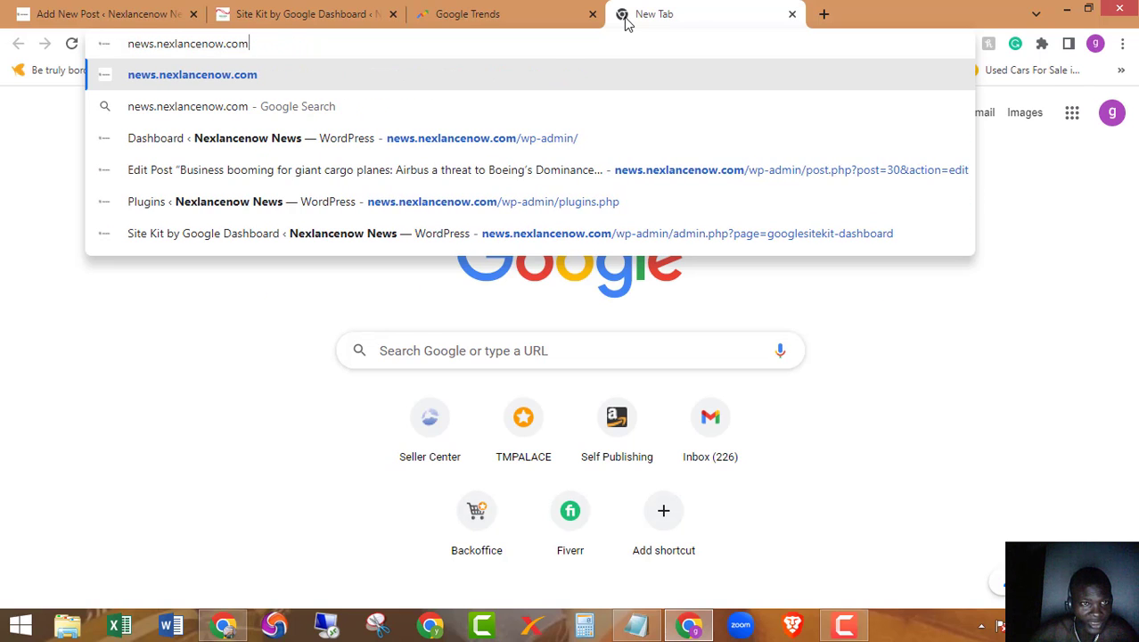
key(Return)
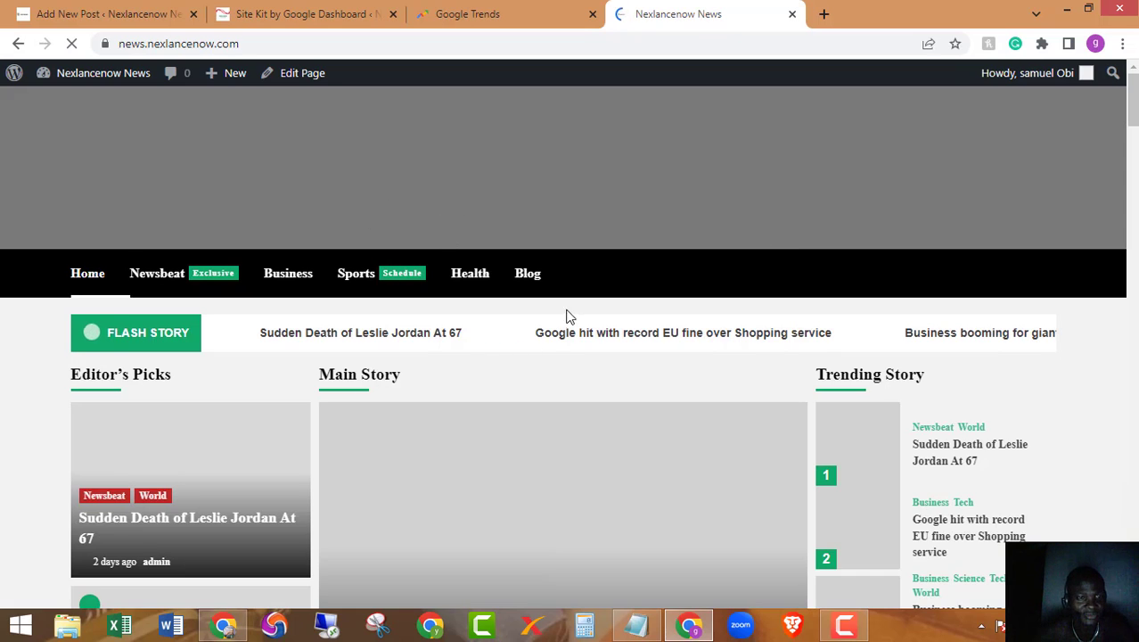
mouse_move(175, 291)
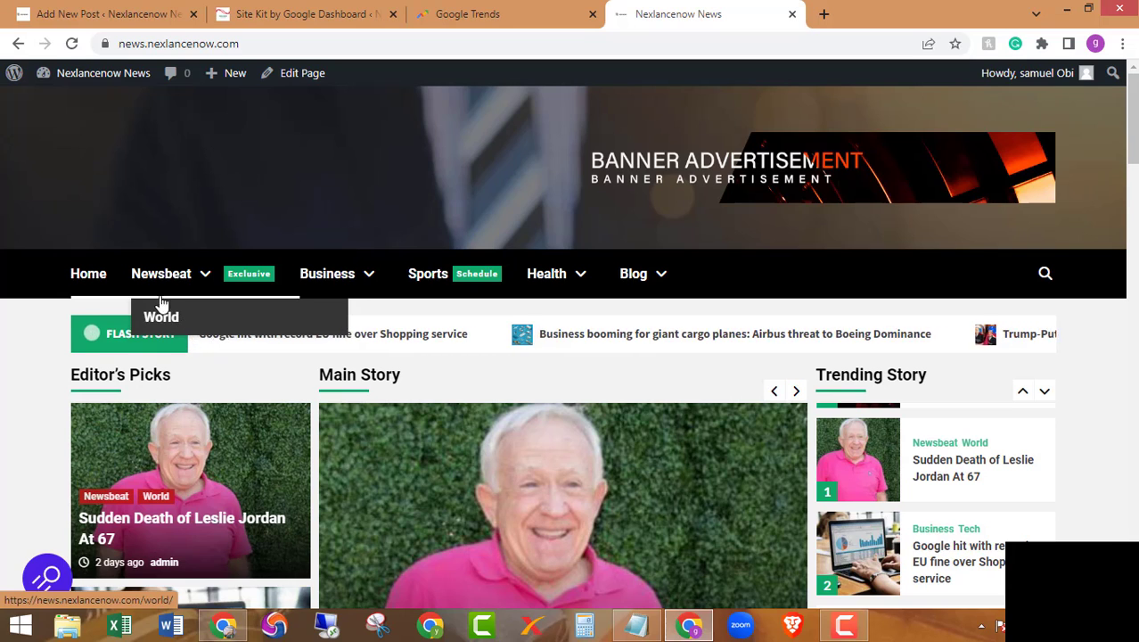
- Examine the news site's navigation categories and the category list available for the new post
mouse_move(329, 278)
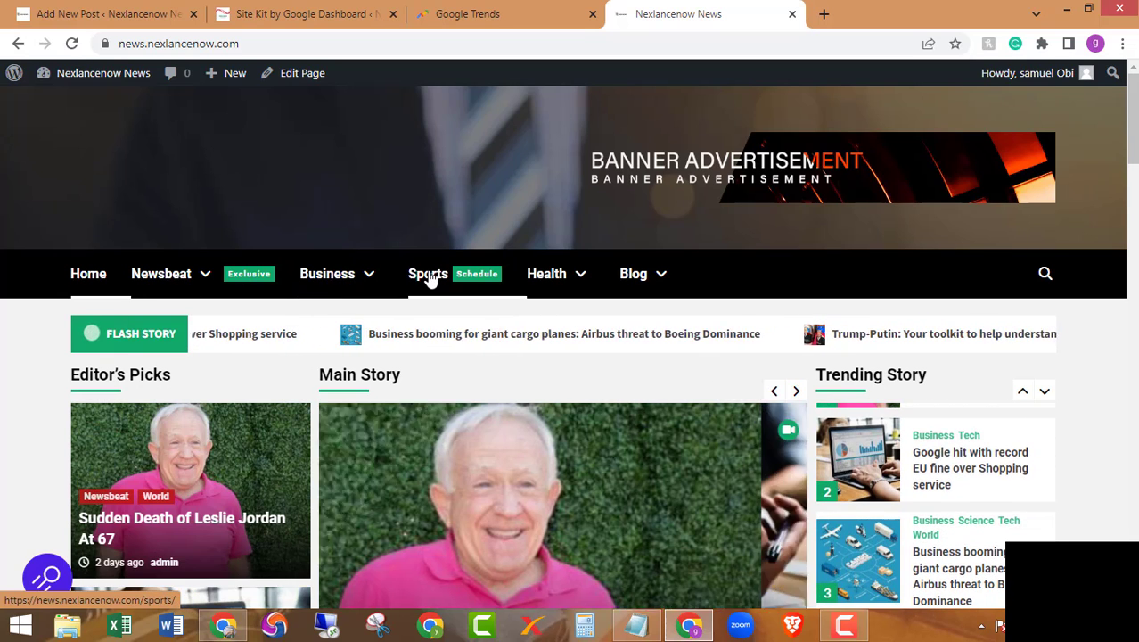
mouse_move(572, 282)
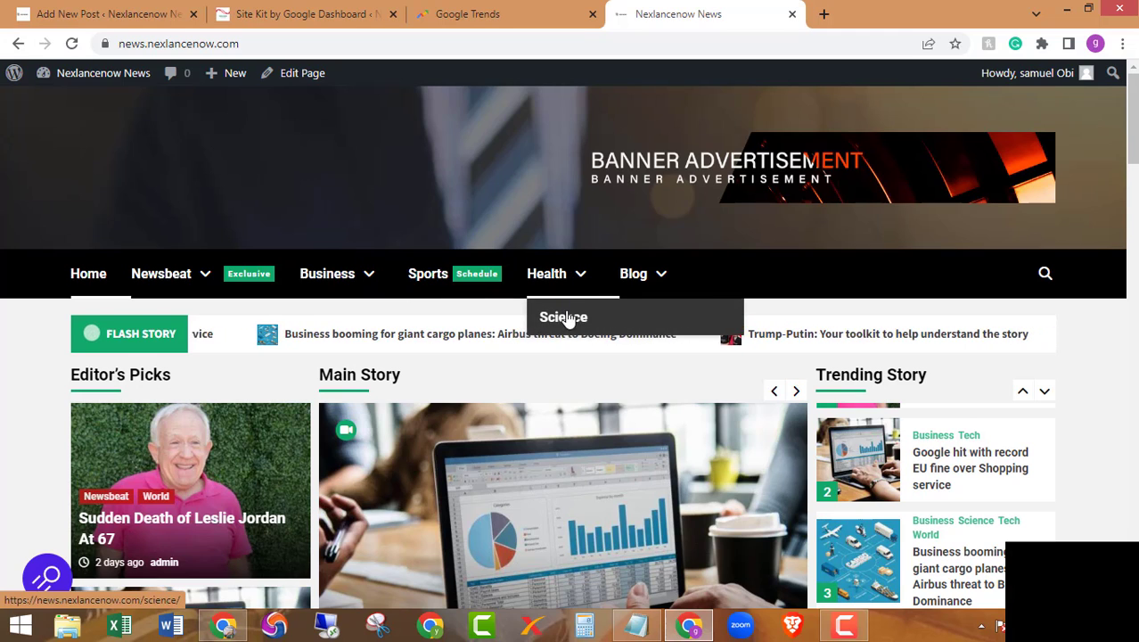
mouse_move(651, 277)
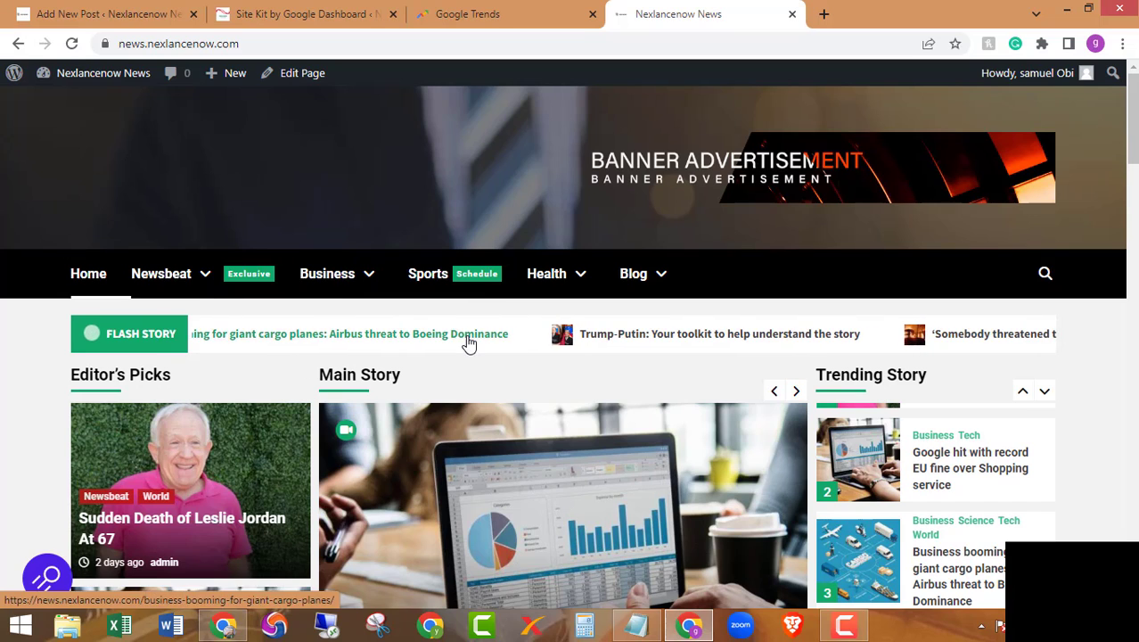
click(500, 7)
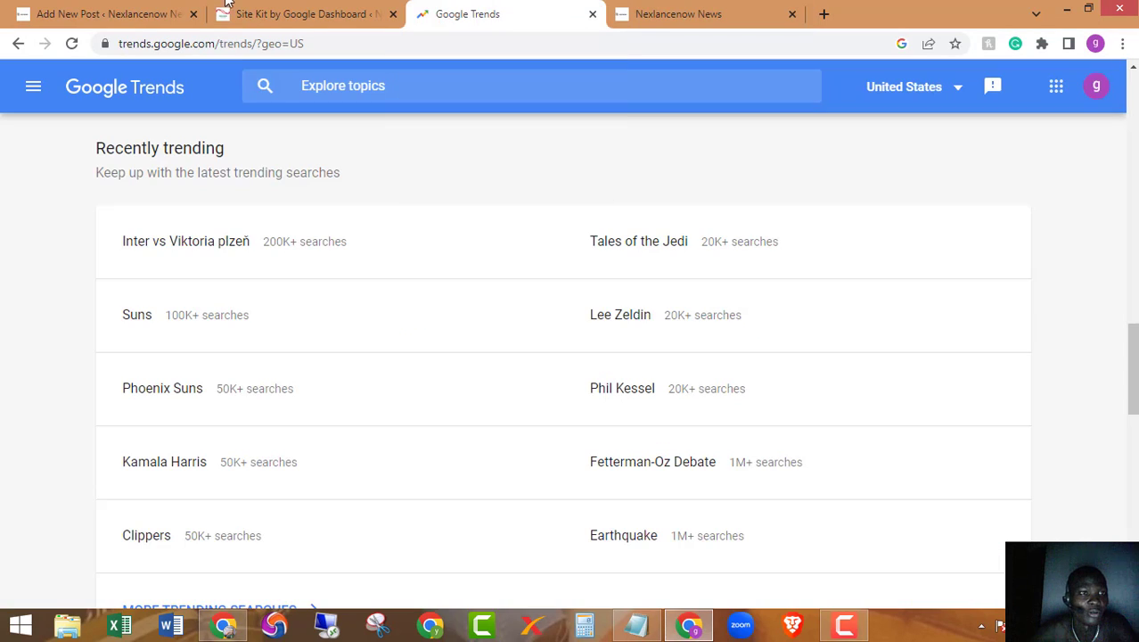
click(98, 13)
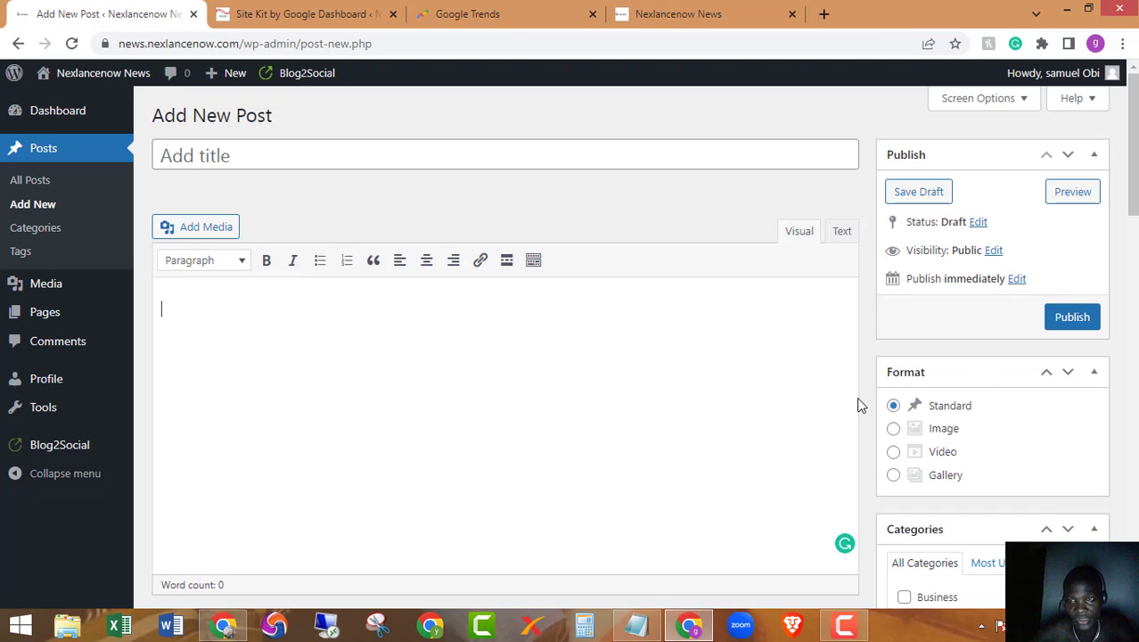
scroll(859, 396, down, 3)
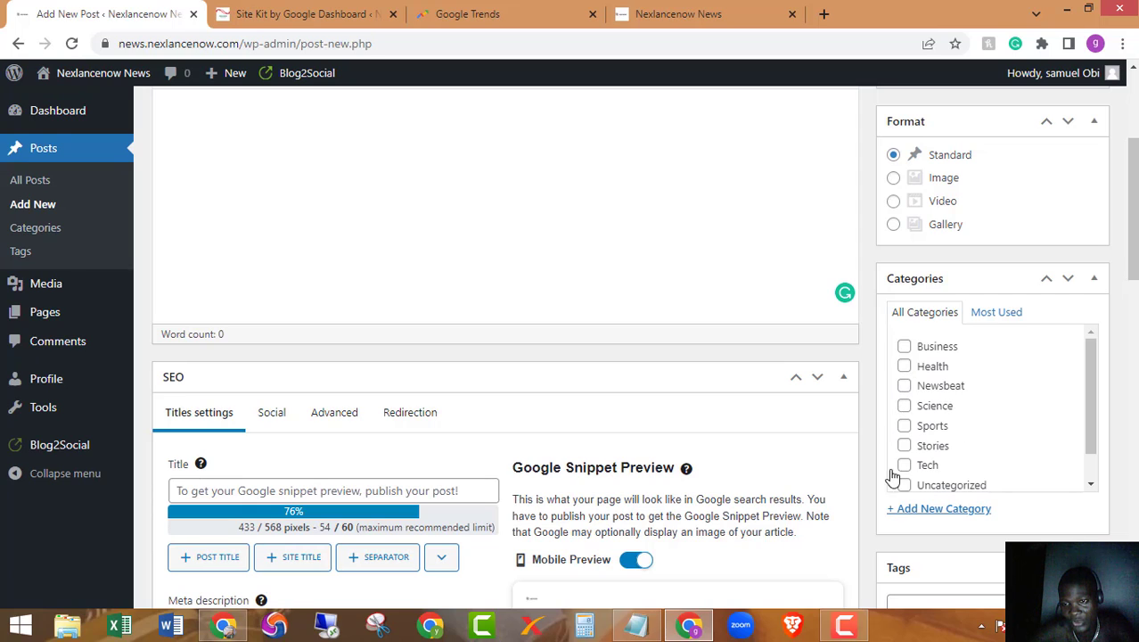
scroll(893, 477, down, 1)
scroll(932, 428, up, 1)
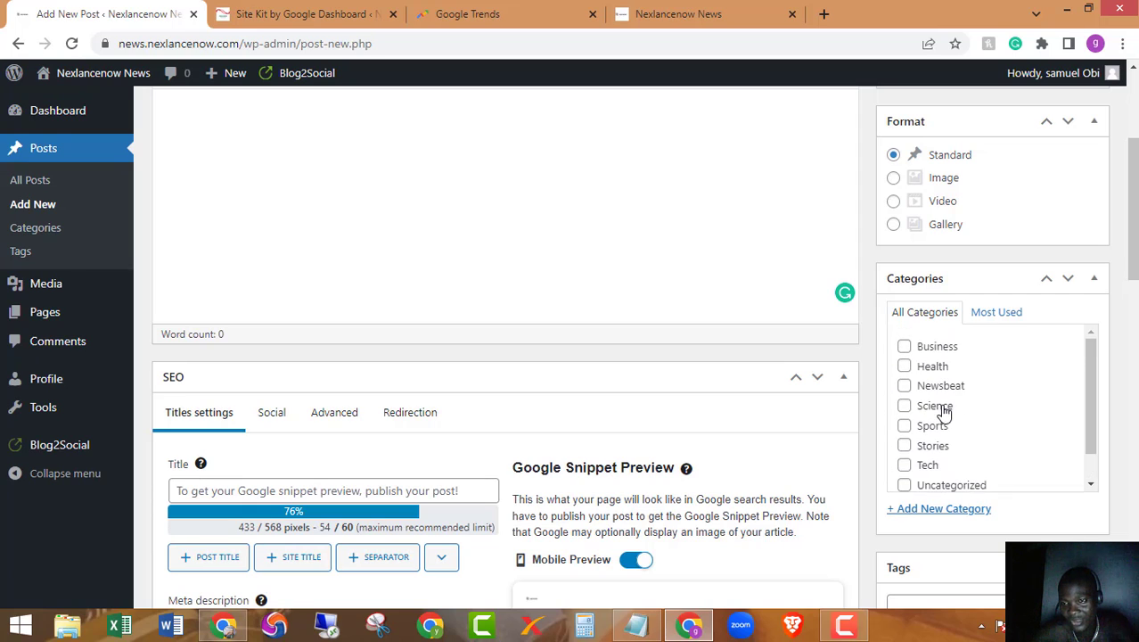
scroll(732, 345, up, 3)
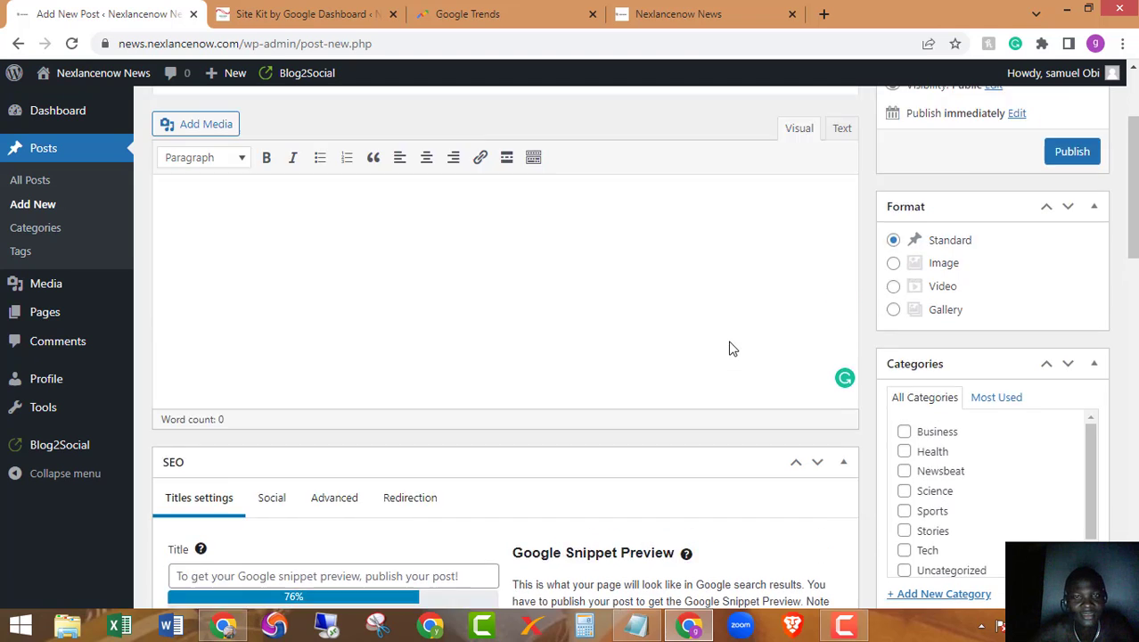
- Show more latest stories on Google Trends and examine them, the recently trending searches and the news site's homepage stories for topic ideas
click(688, 11)
click(512, 8)
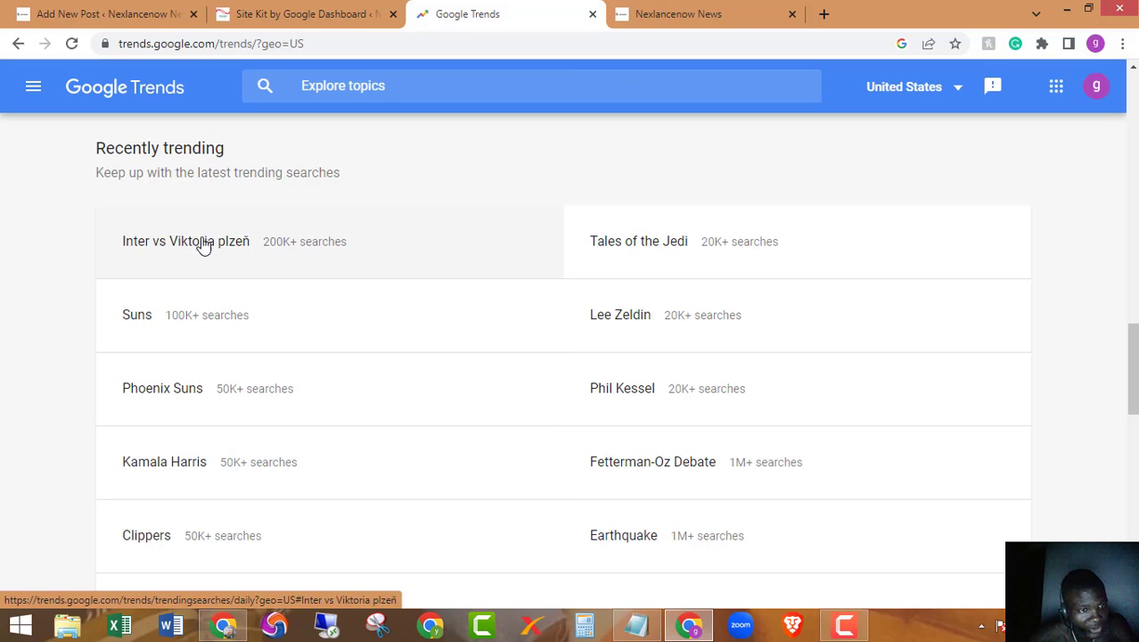
scroll(272, 248, down, 2)
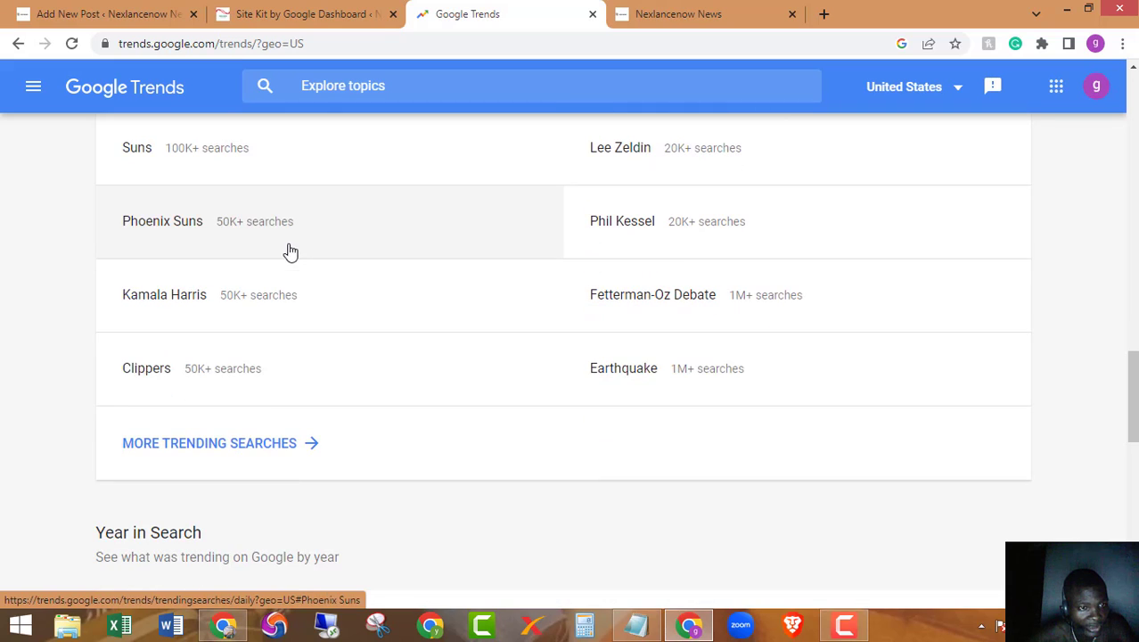
scroll(284, 368, down, 1)
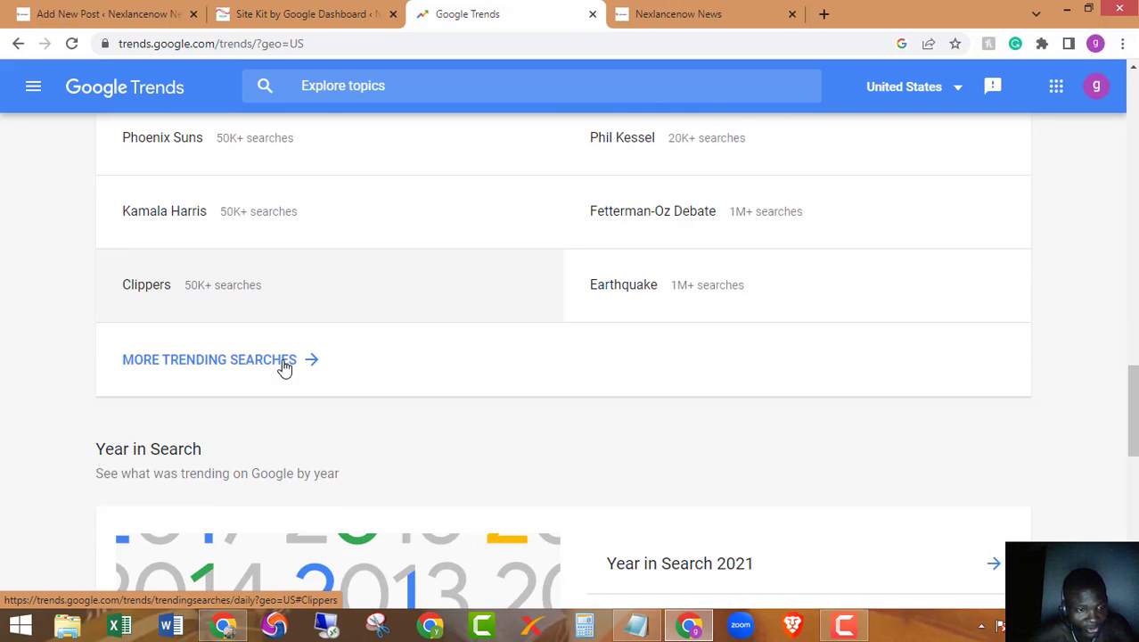
scroll(283, 368, up, 5)
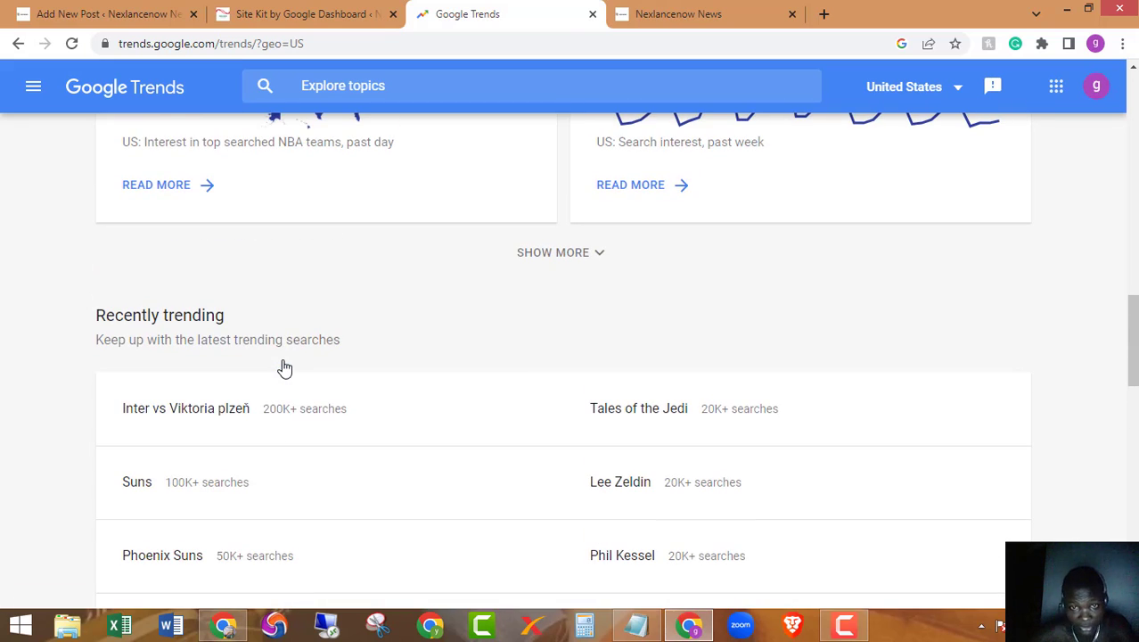
scroll(284, 368, down, 1)
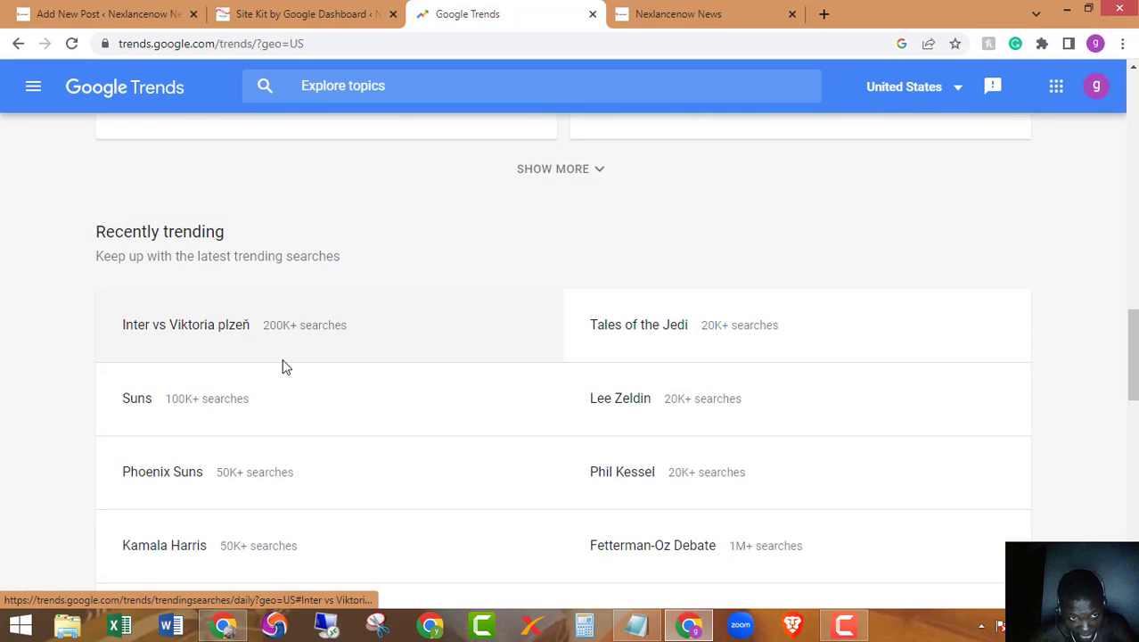
click(582, 176)
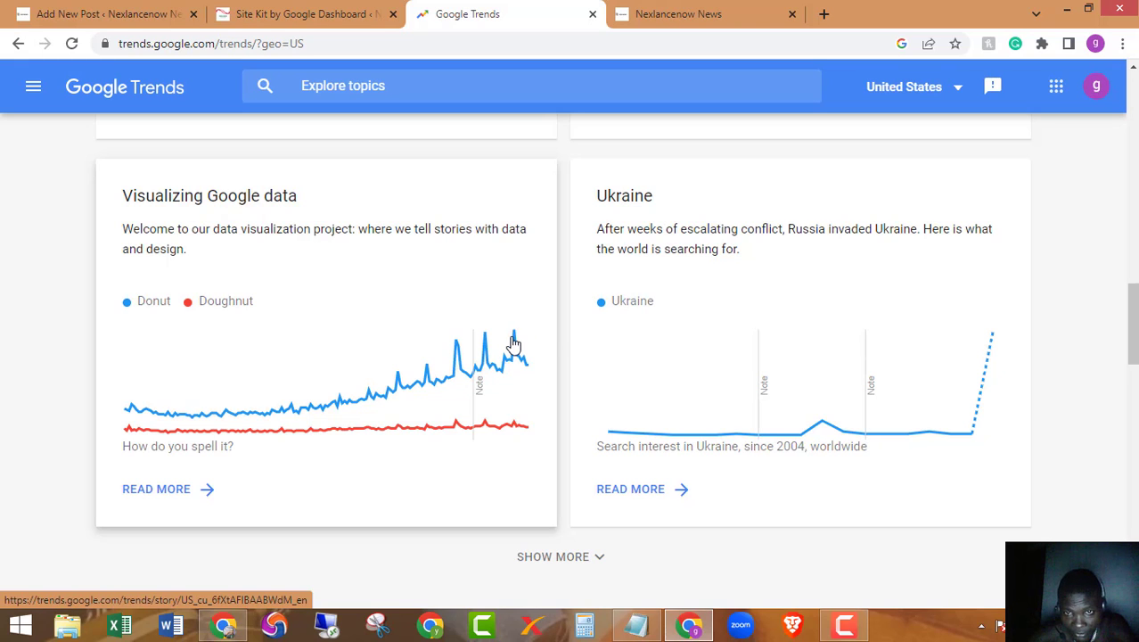
scroll(564, 343, down, 4)
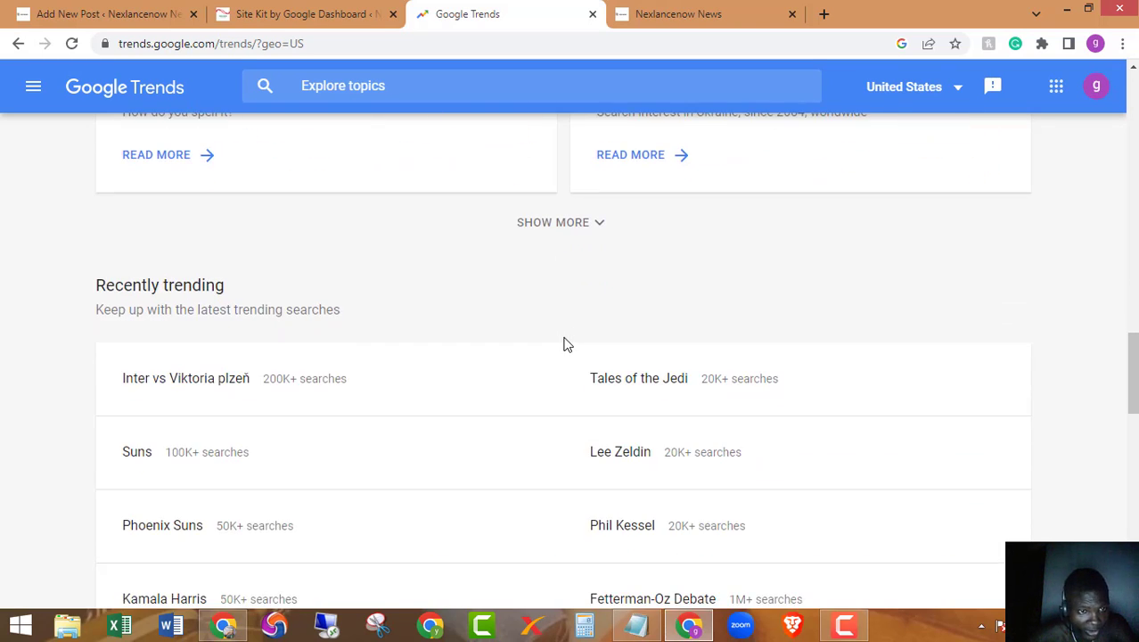
scroll(564, 343, down, 1)
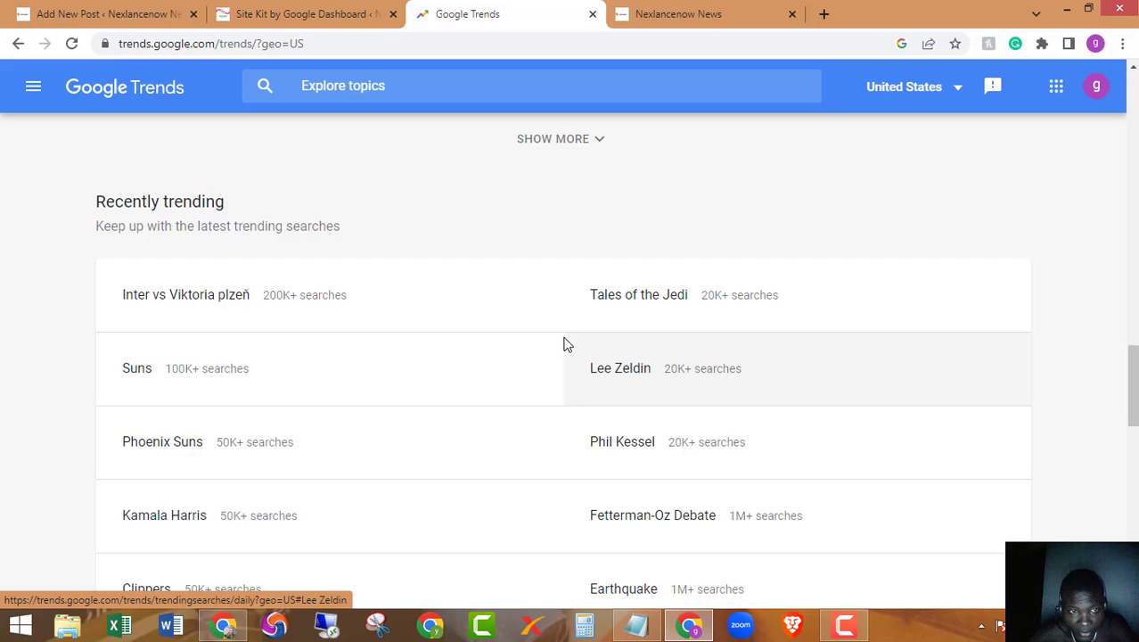
scroll(564, 344, down, 5)
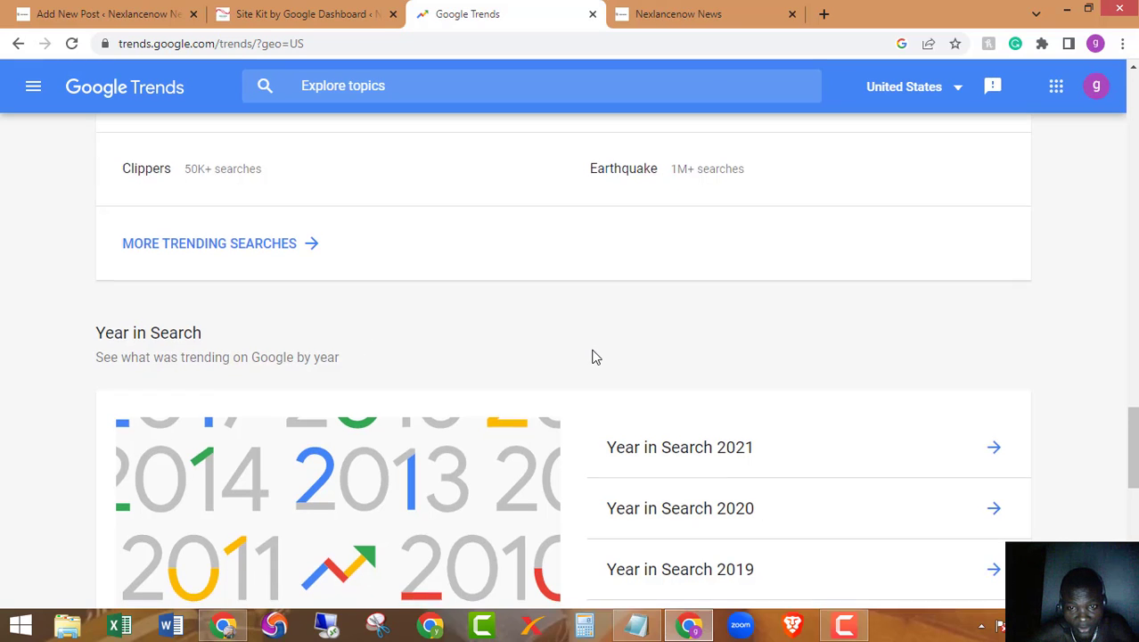
scroll(571, 355, down, 2)
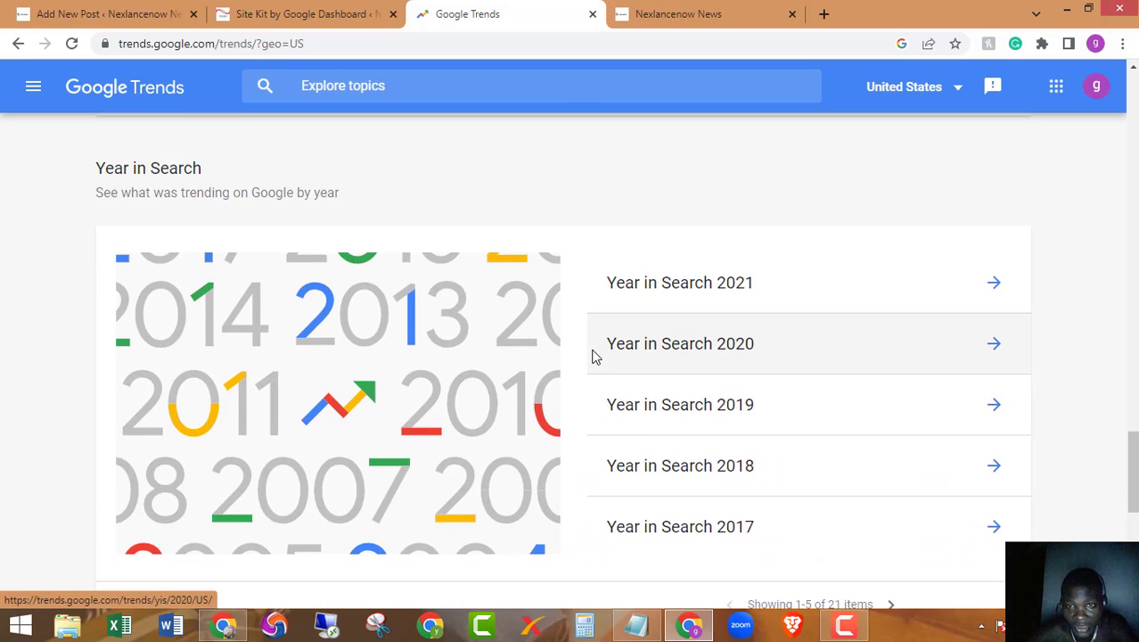
scroll(595, 359, down, 5)
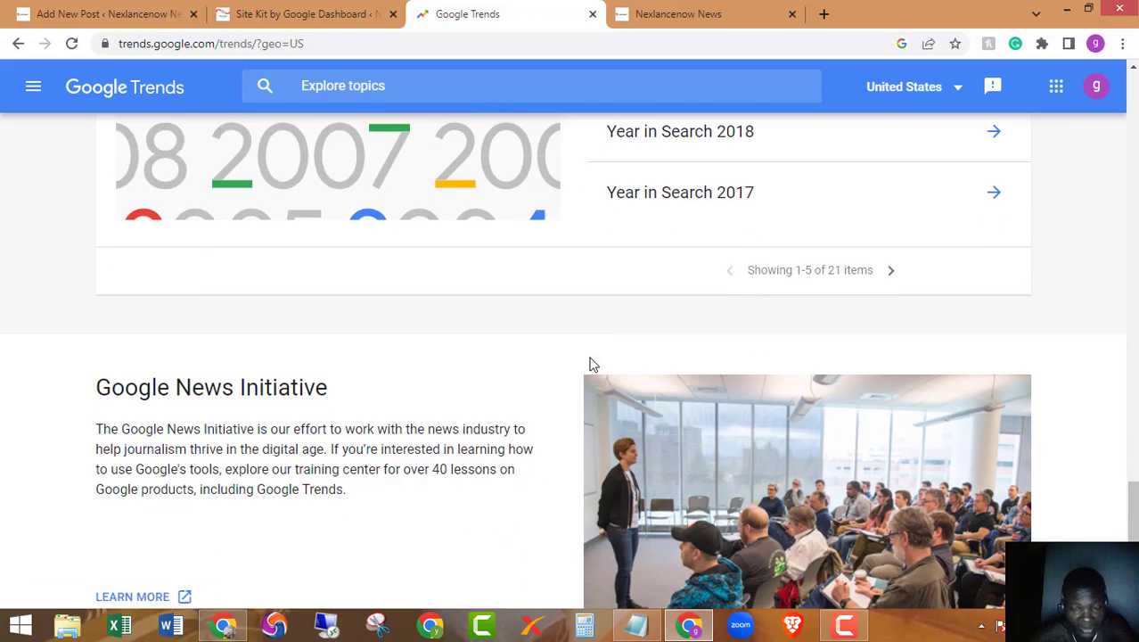
scroll(561, 325, down, 1)
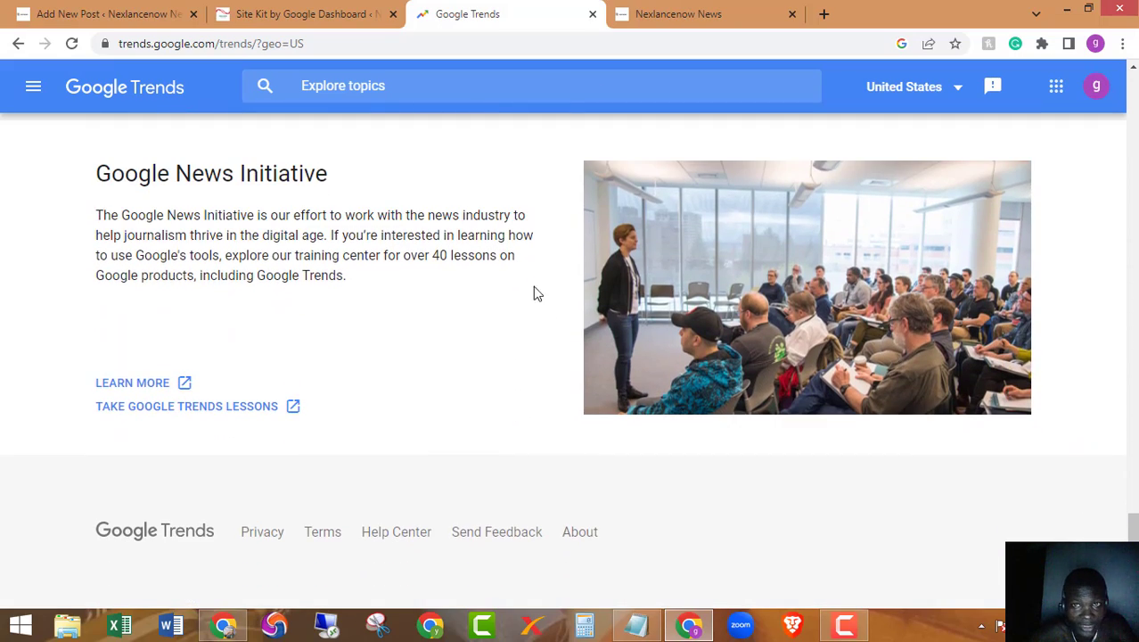
click(722, 10)
scroll(501, 430, down, 3)
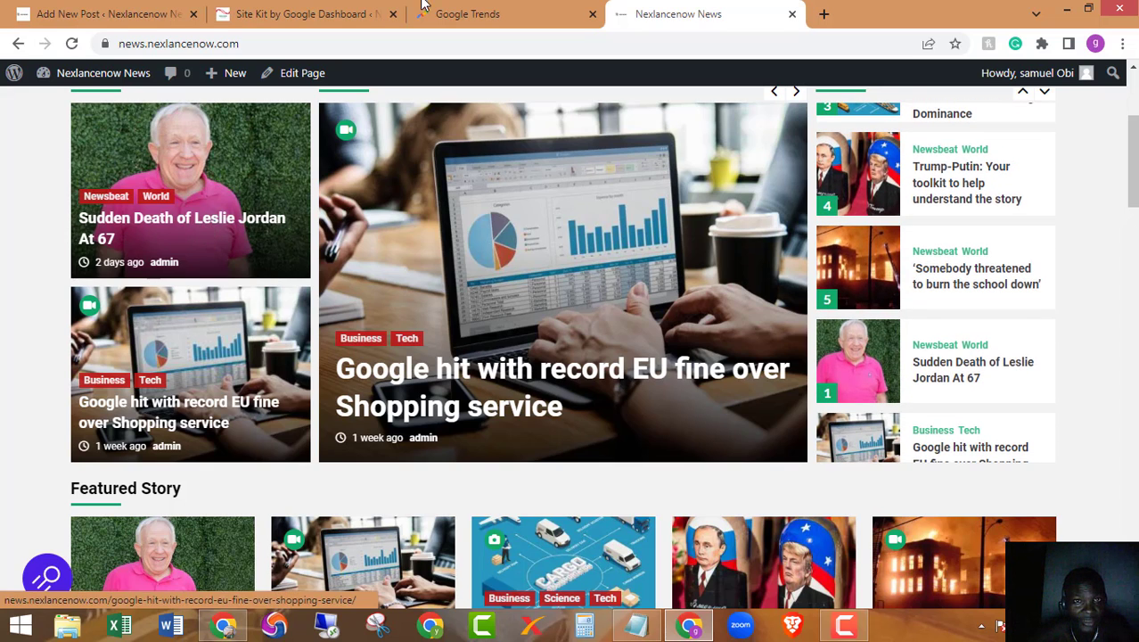
- Return to Google Trends and open the full list of trending searches from the recently trending section
click(475, 9)
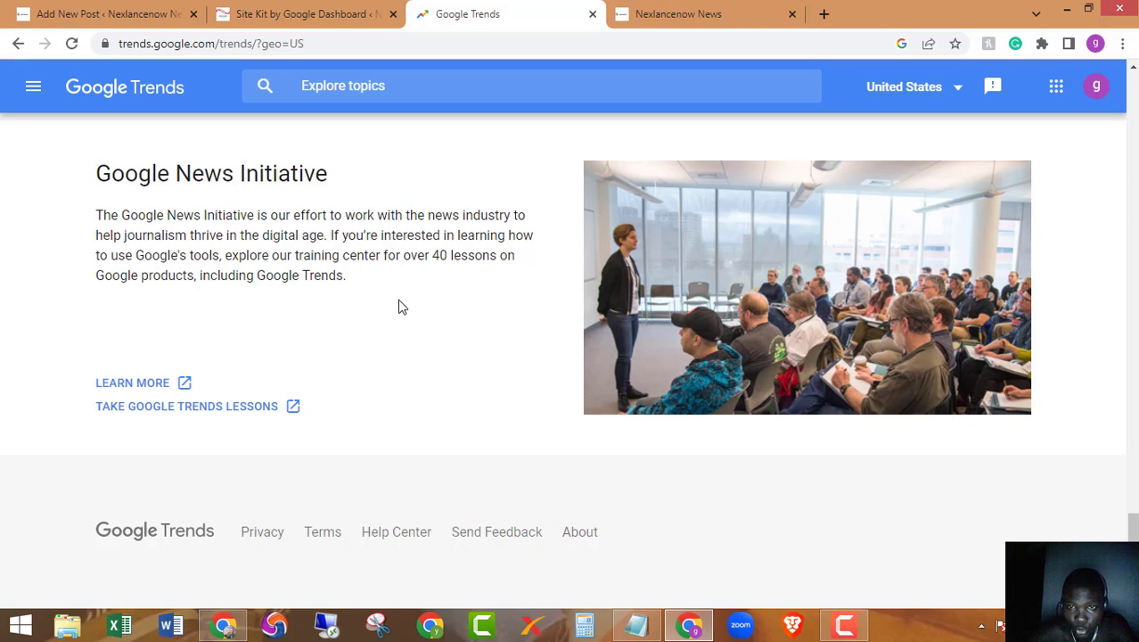
scroll(398, 303, up, 5)
scroll(390, 400, up, 5)
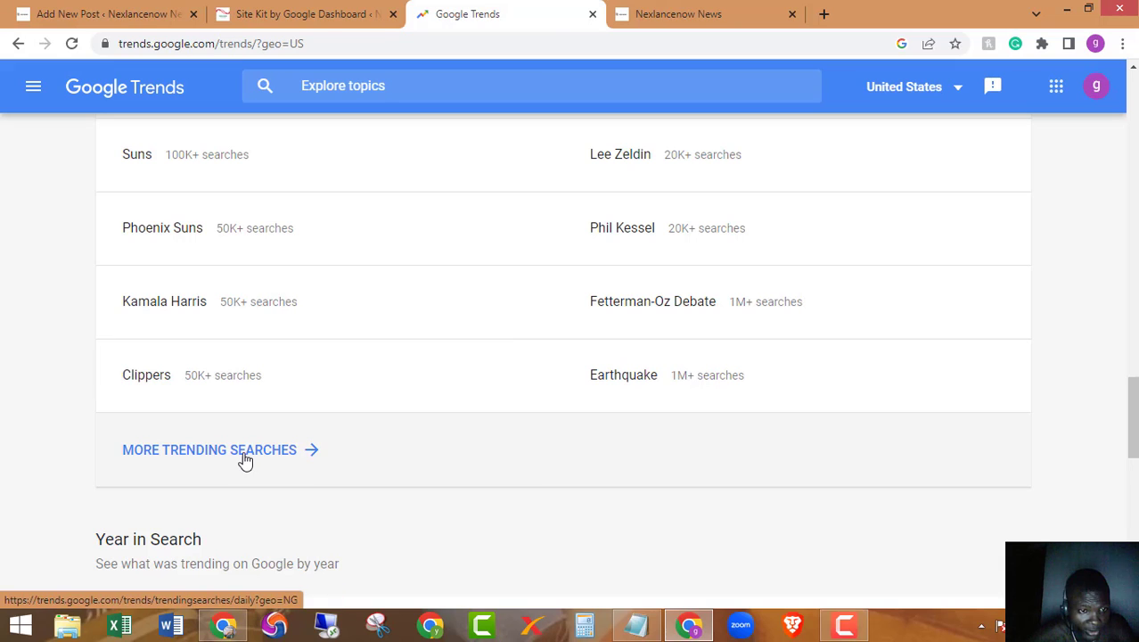
click(244, 458)
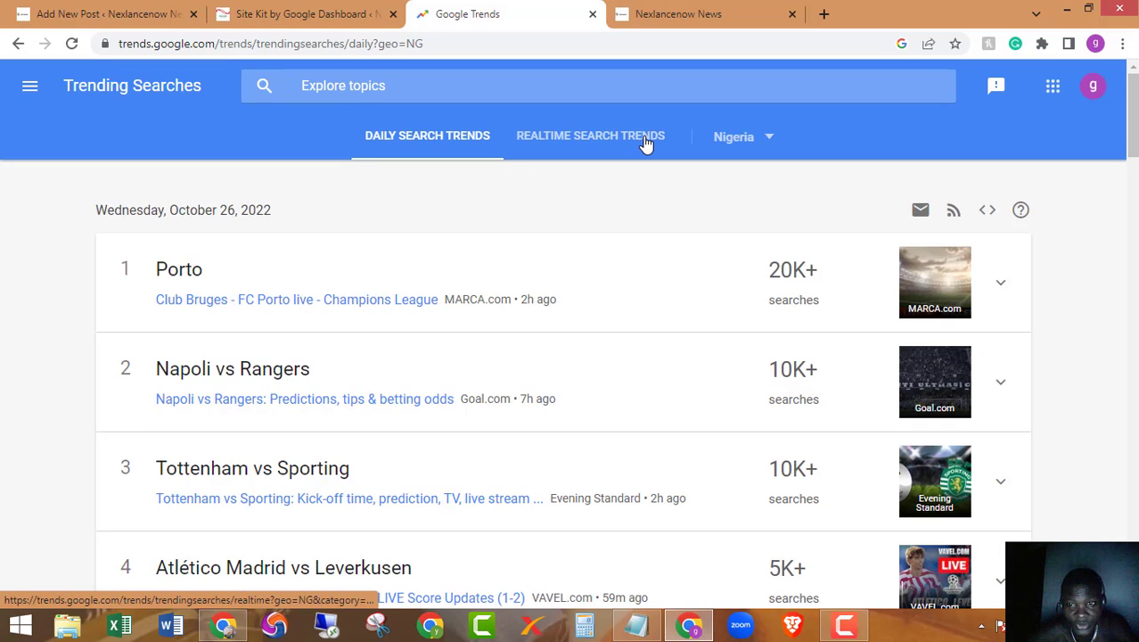
- Switch the trending searches to realtime search trends and set the region to United States
click(578, 138)
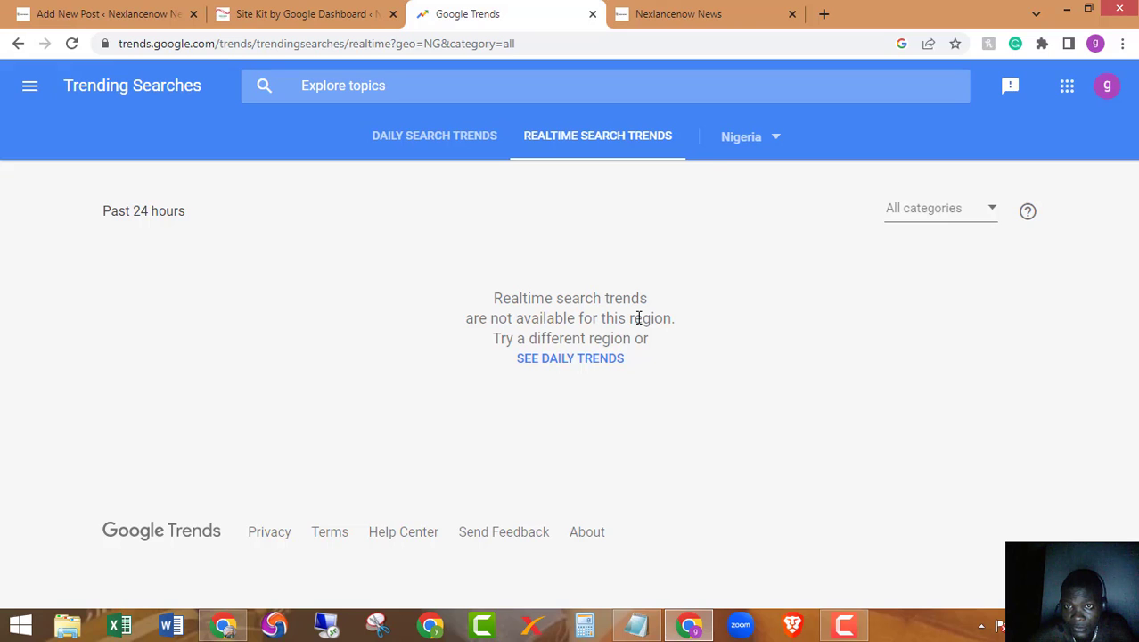
click(739, 138)
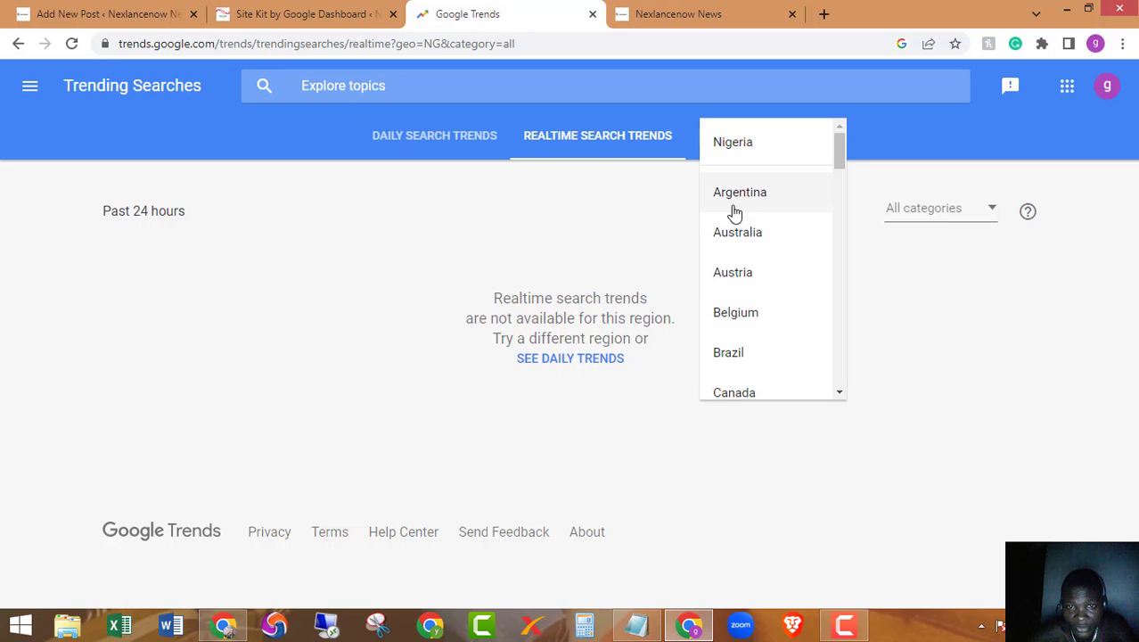
scroll(736, 233, down, 5)
scroll(736, 233, down, 15)
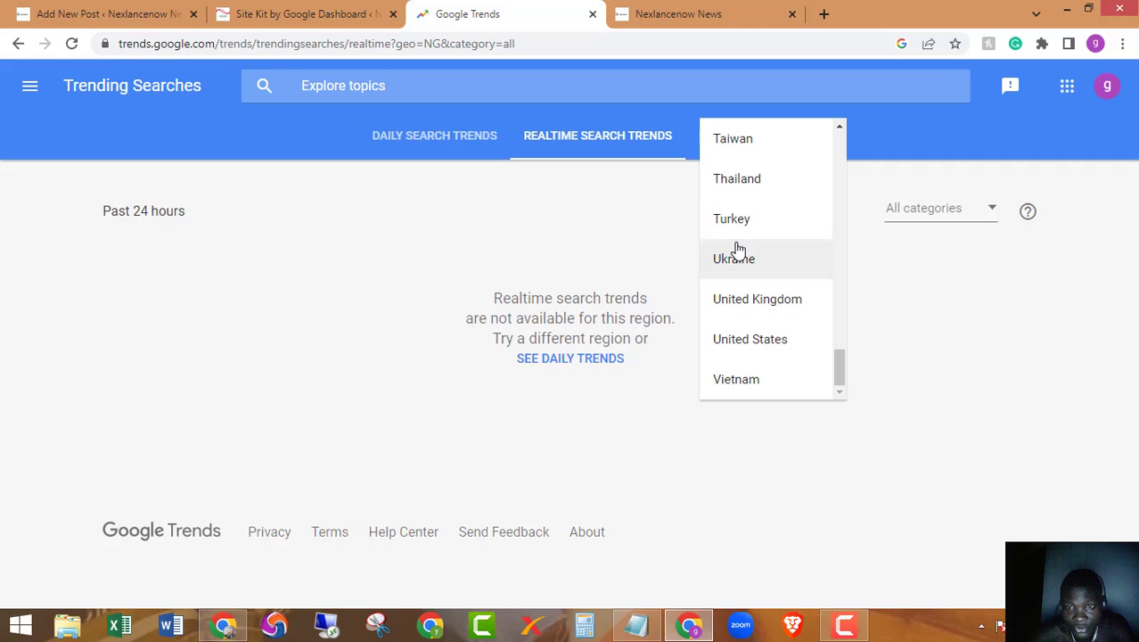
click(754, 339)
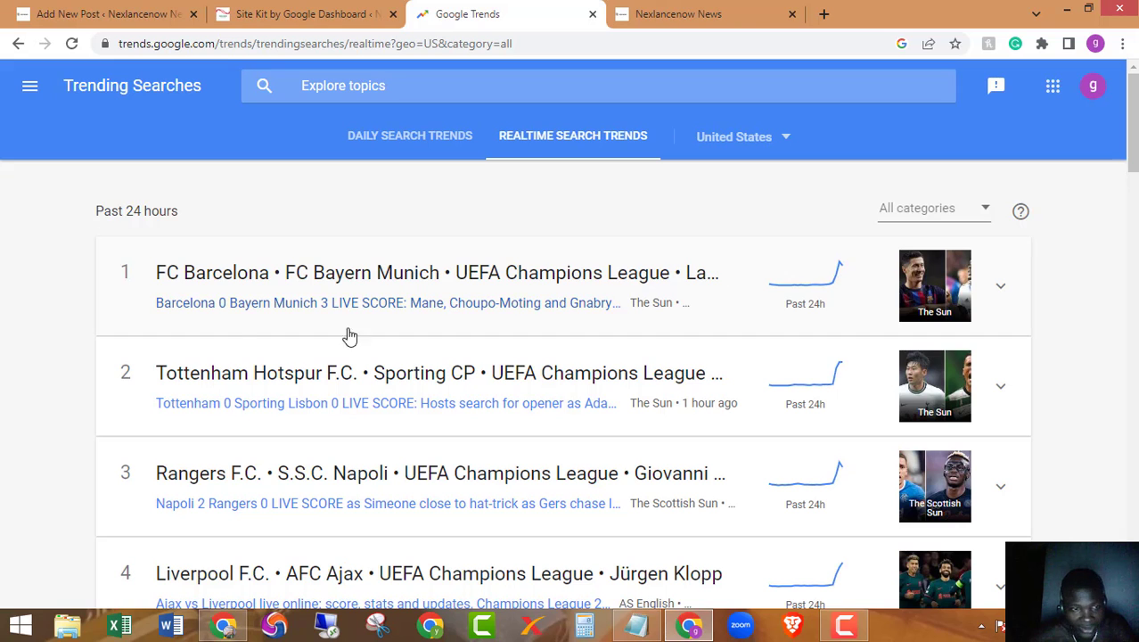
- Find the "Twitter • Cryptocurrency • Elon Musk" trend in the realtime list and expand its details
scroll(98, 357, down, 3)
scroll(89, 369, down, 3)
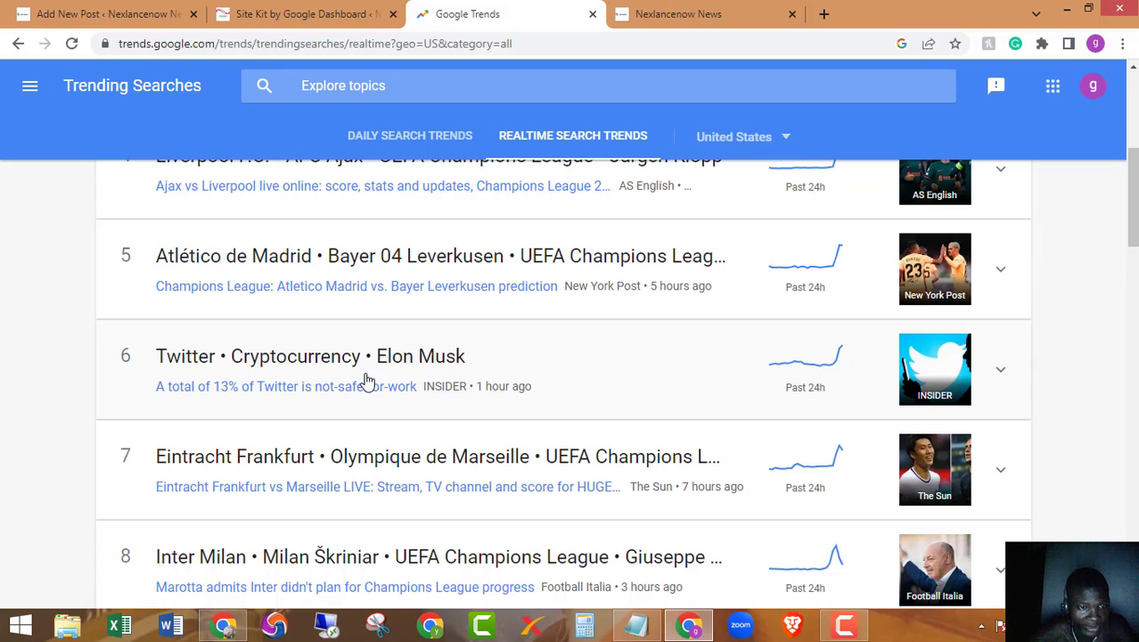
right_click(302, 364)
click(302, 365)
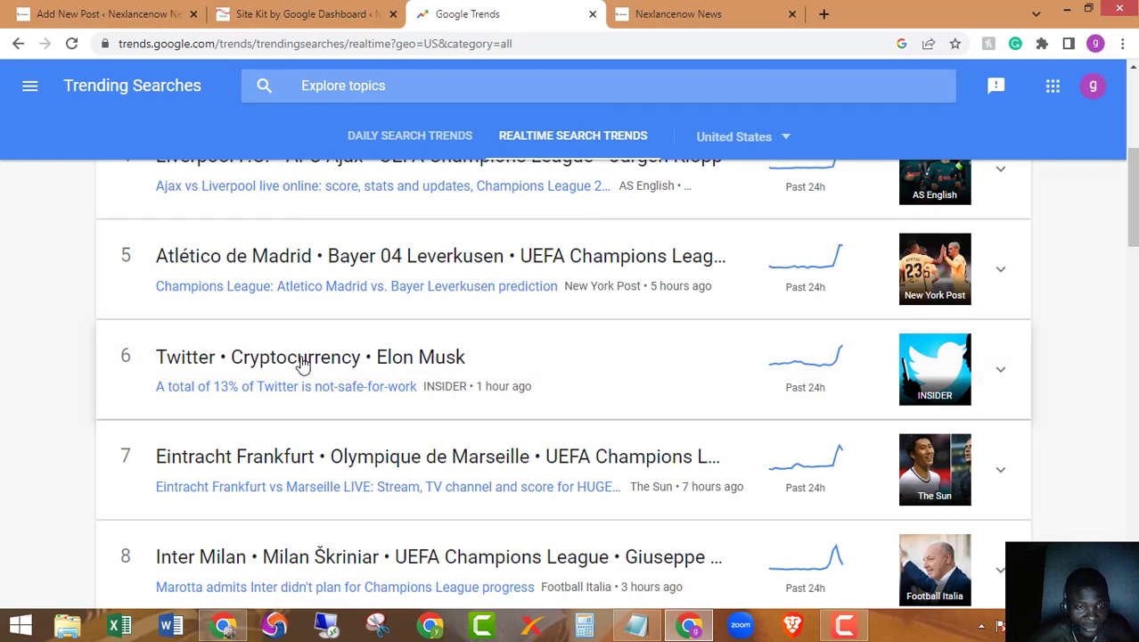
click(301, 397)
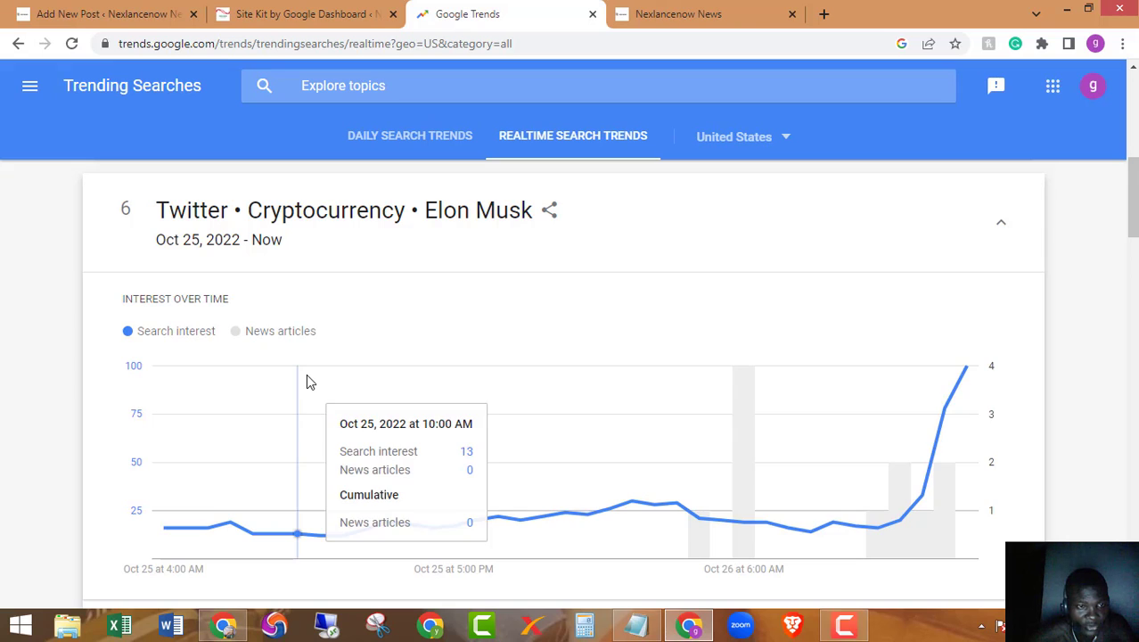
- Examine the expanded trend's interest over time and browse through its related news articles
mouse_move(969, 368)
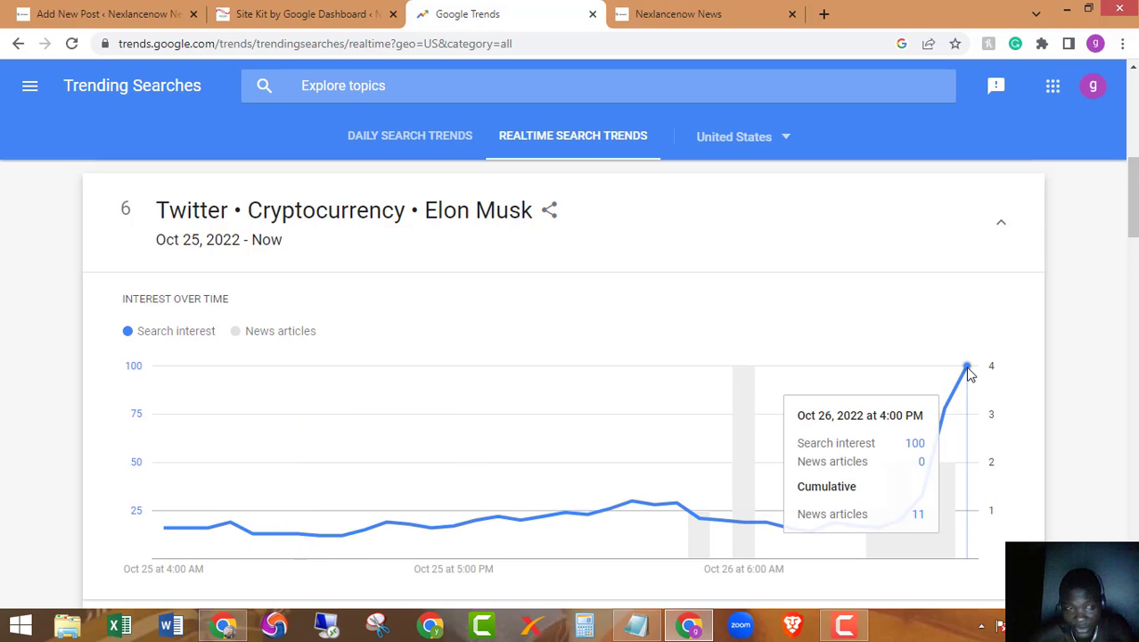
scroll(969, 373, down, 3)
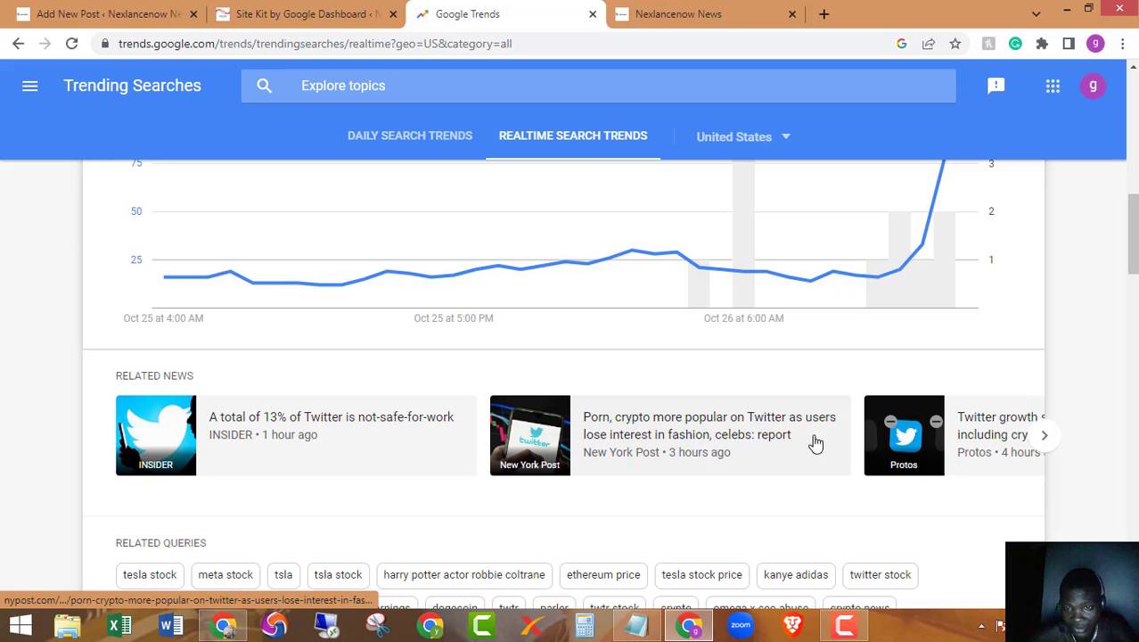
click(1047, 437)
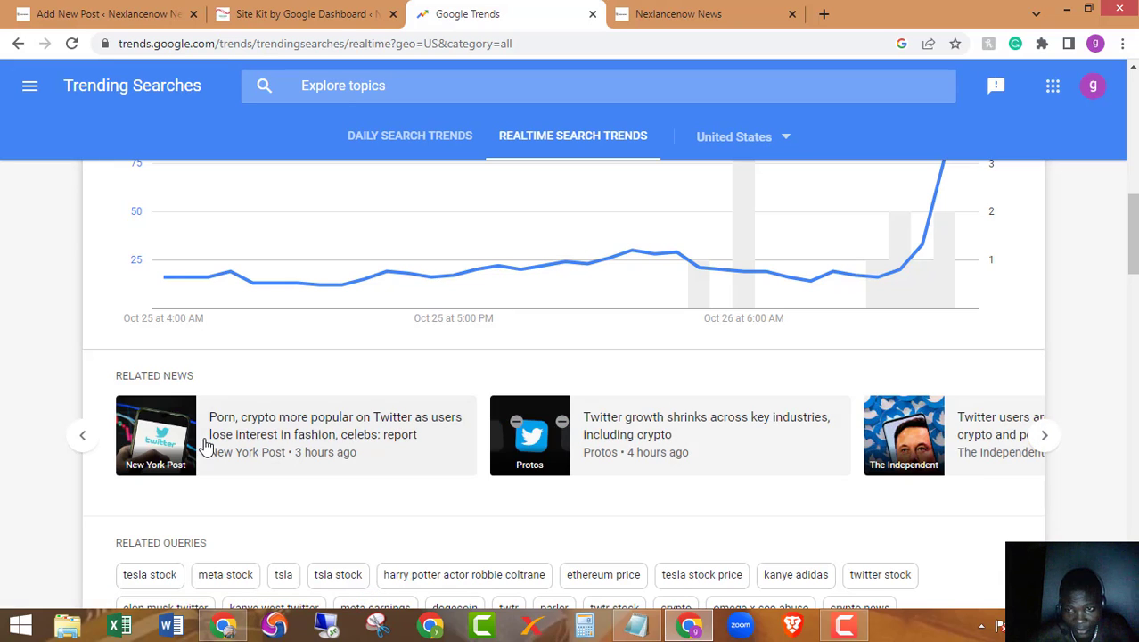
click(1043, 440)
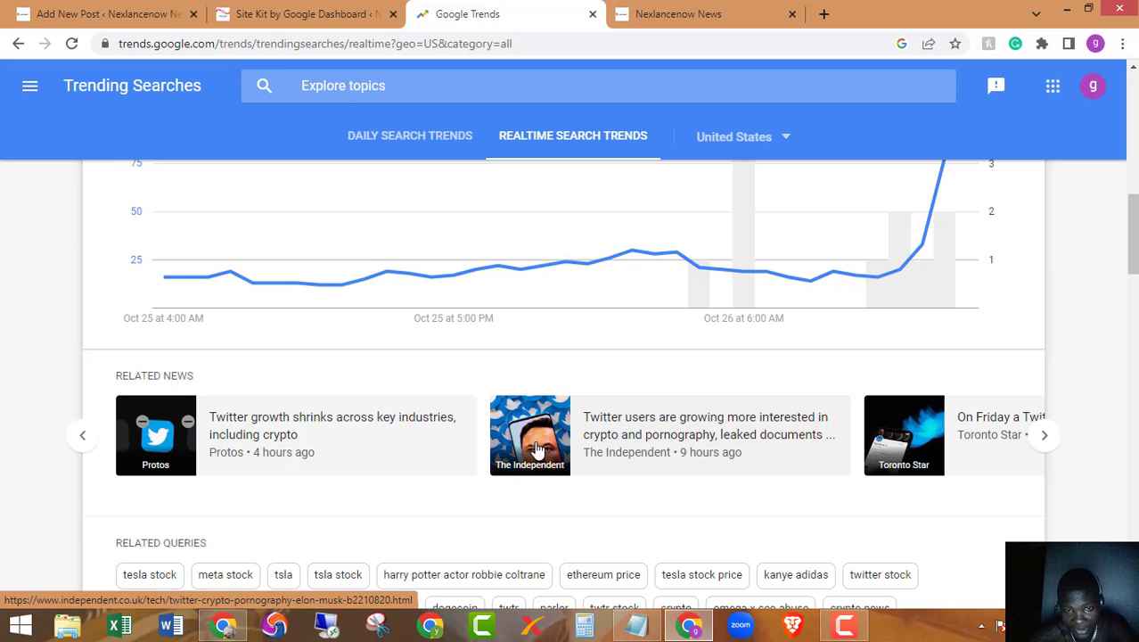
- Browse the trend's related news and open the INSIDER article "A total of 13% of Twitter is not-safe-for-work"
click(1043, 440)
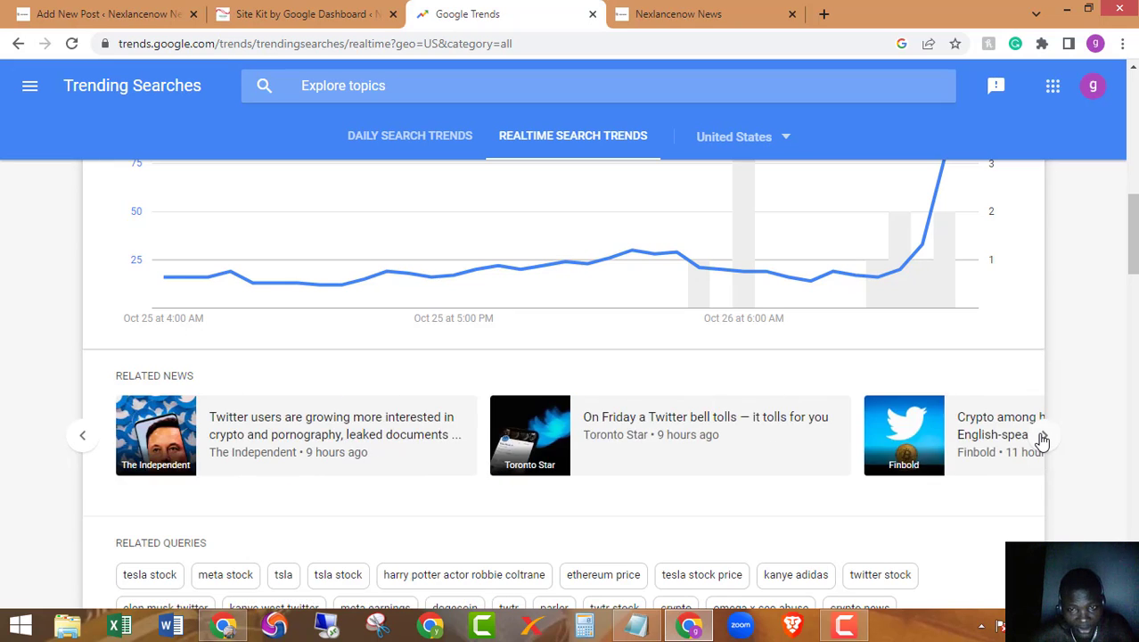
click(1043, 440)
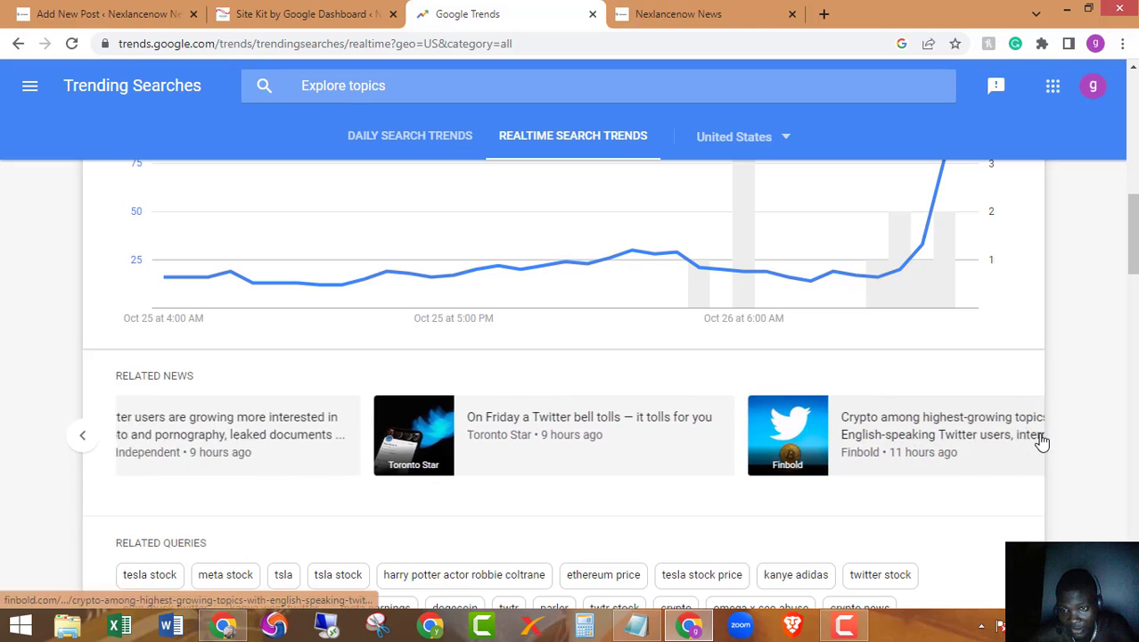
click(85, 440)
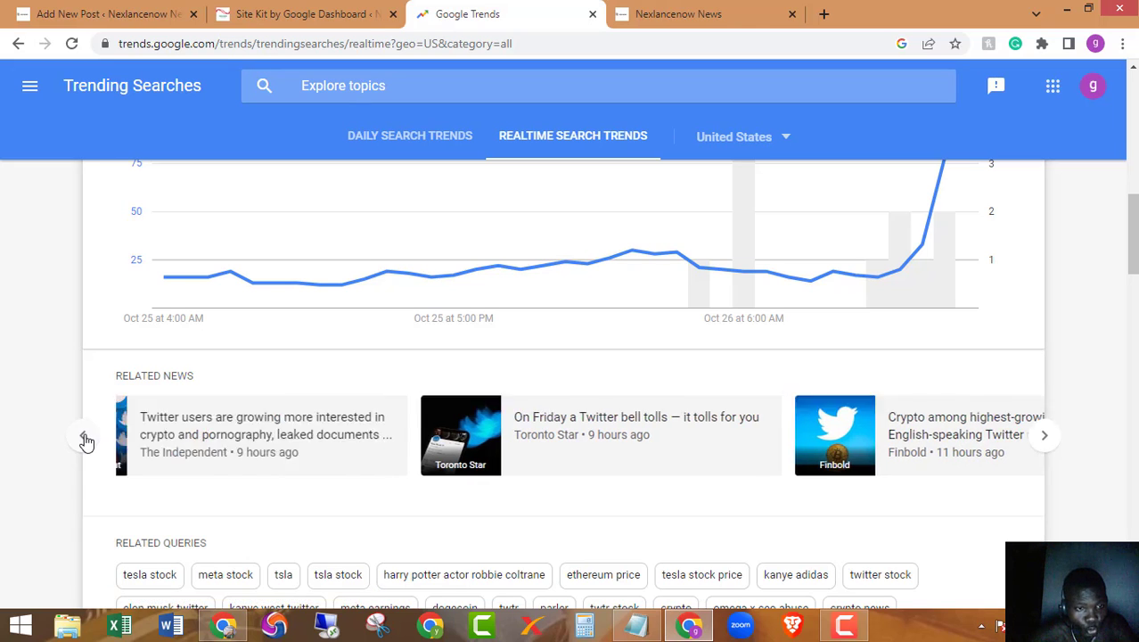
click(85, 441)
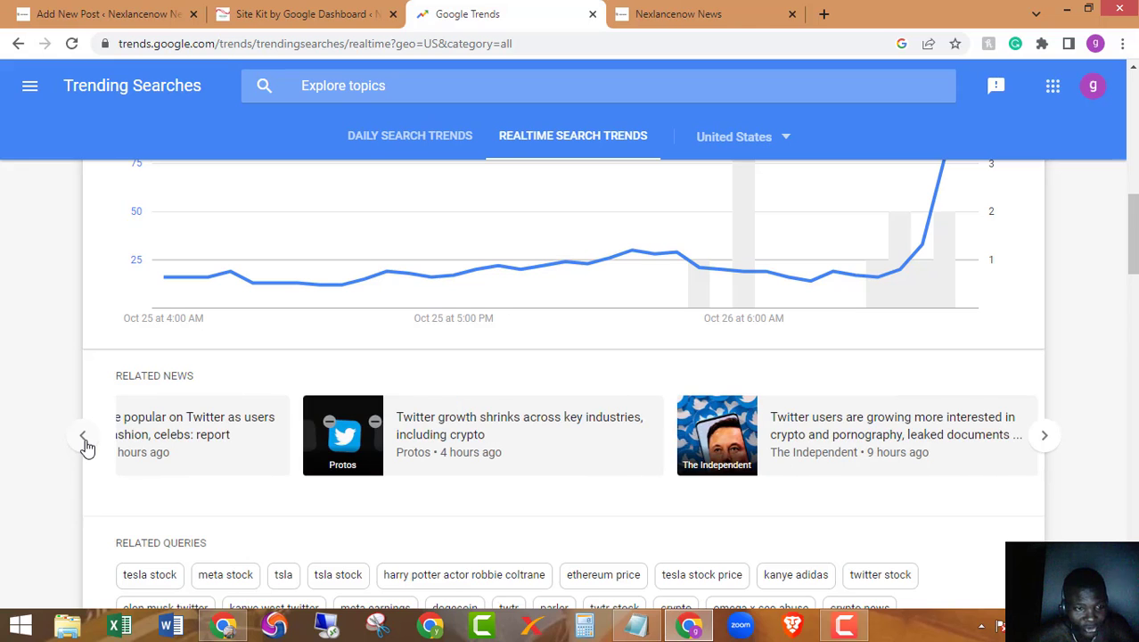
click(85, 440)
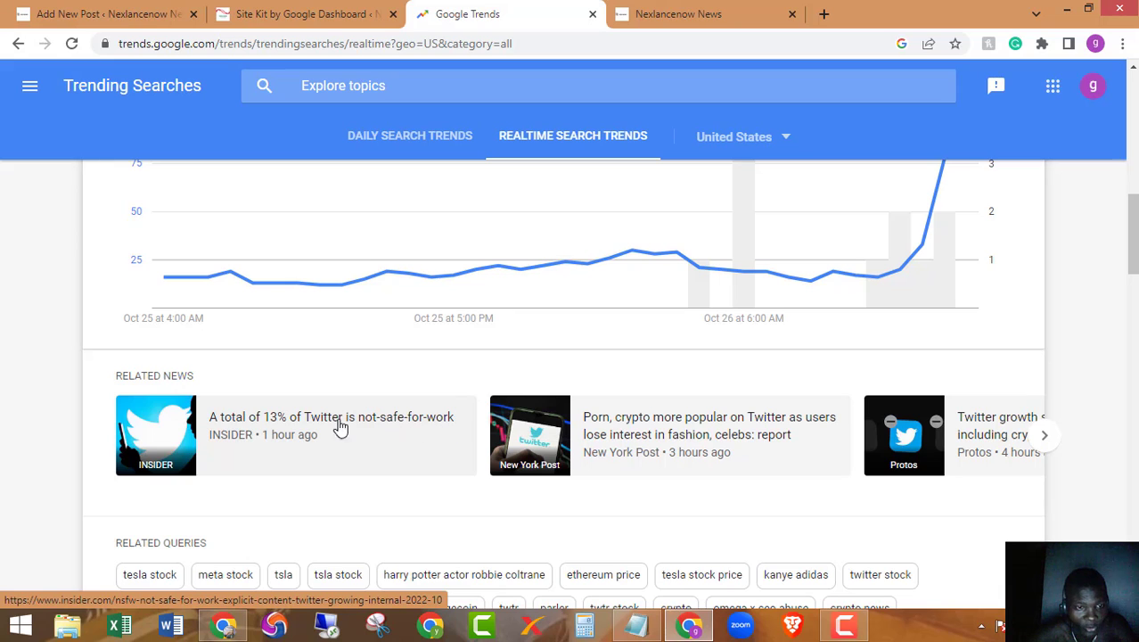
click(299, 430)
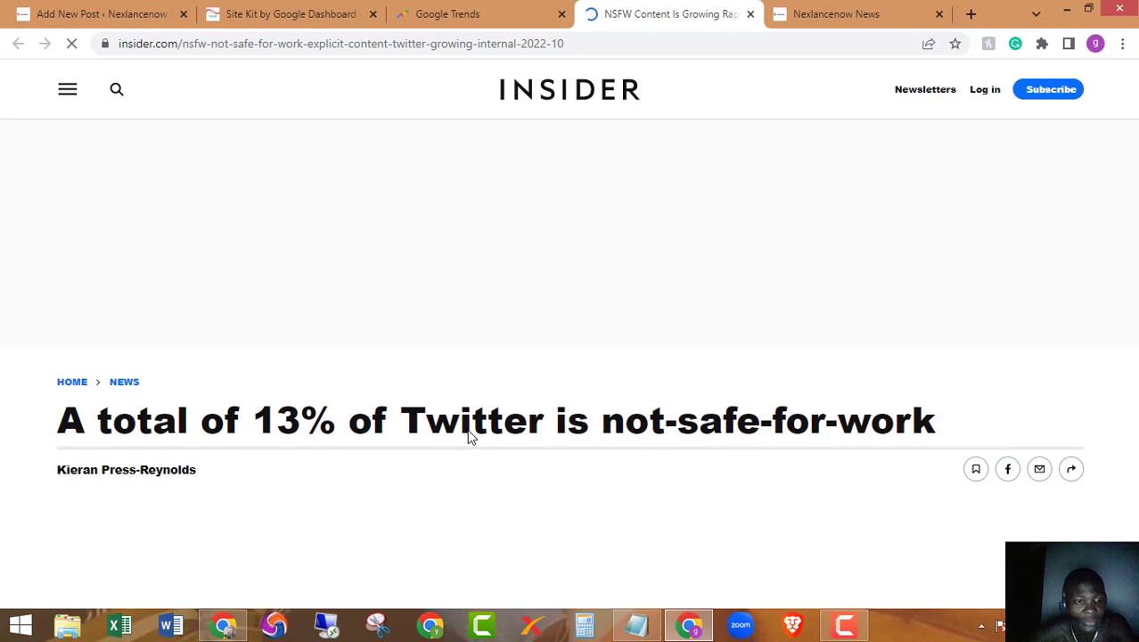
- Read through the INSIDER article from headline to closing paragraphs and decline its breaking news alerts sign-up
scroll(550, 423, down, 5)
scroll(550, 423, up, 5)
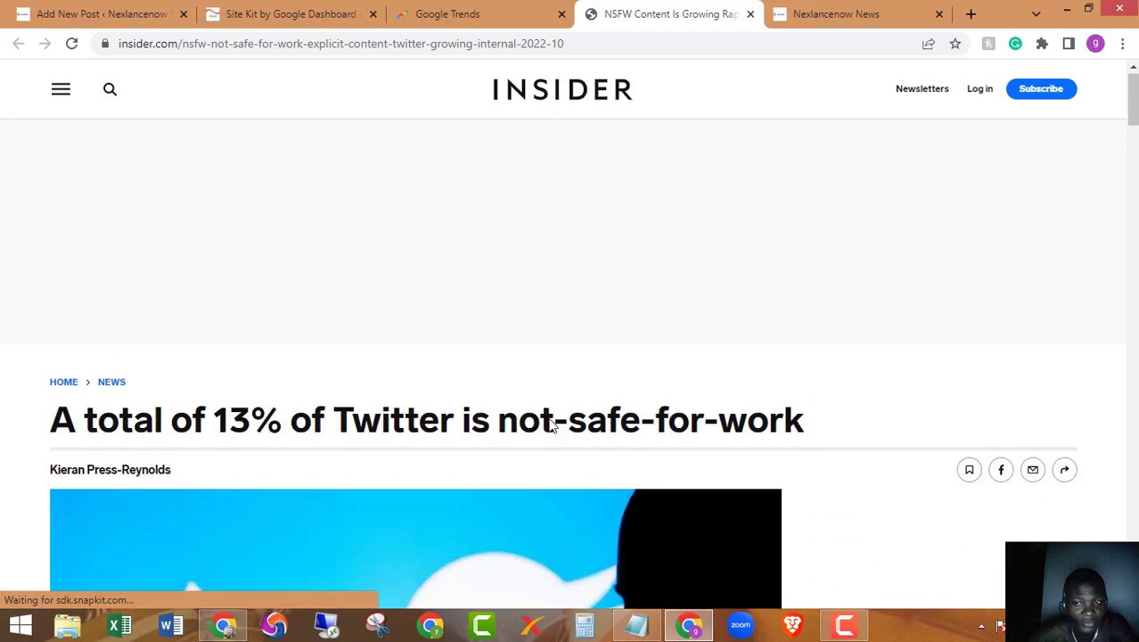
scroll(550, 425, down, 10)
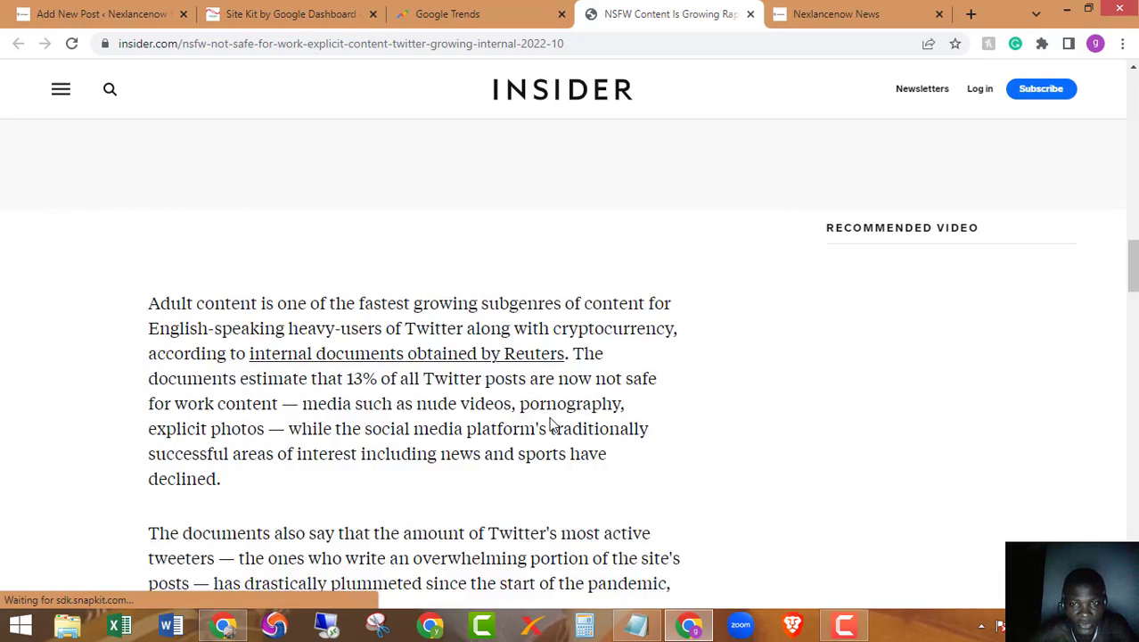
scroll(550, 426, down, 15)
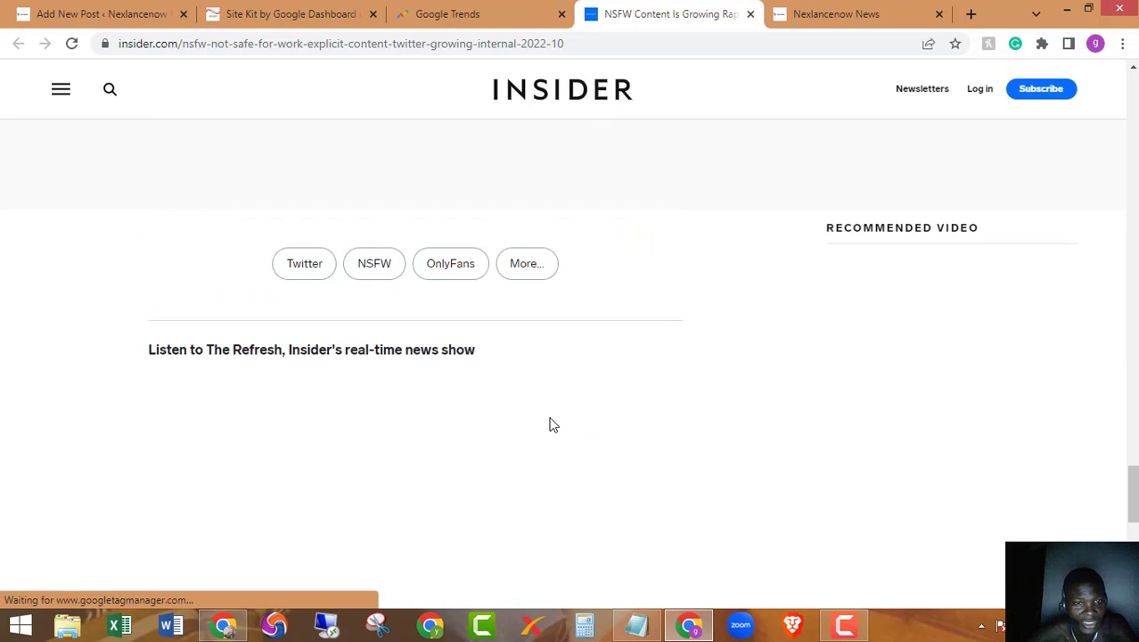
scroll(550, 425, down, 5)
scroll(550, 425, up, 10)
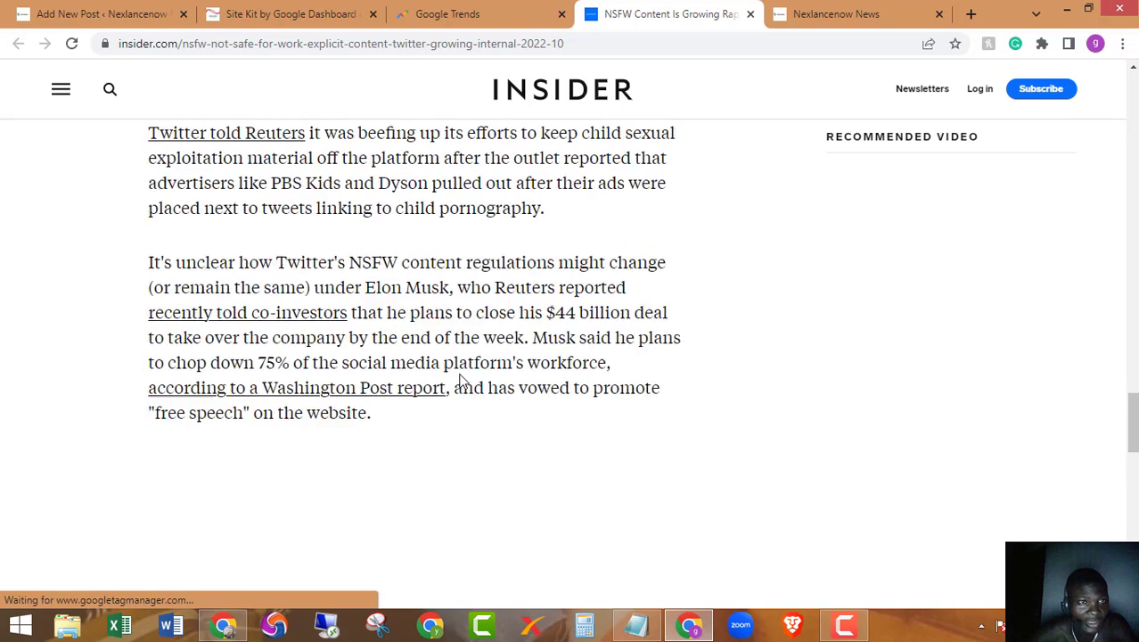
scroll(461, 381, up, 2)
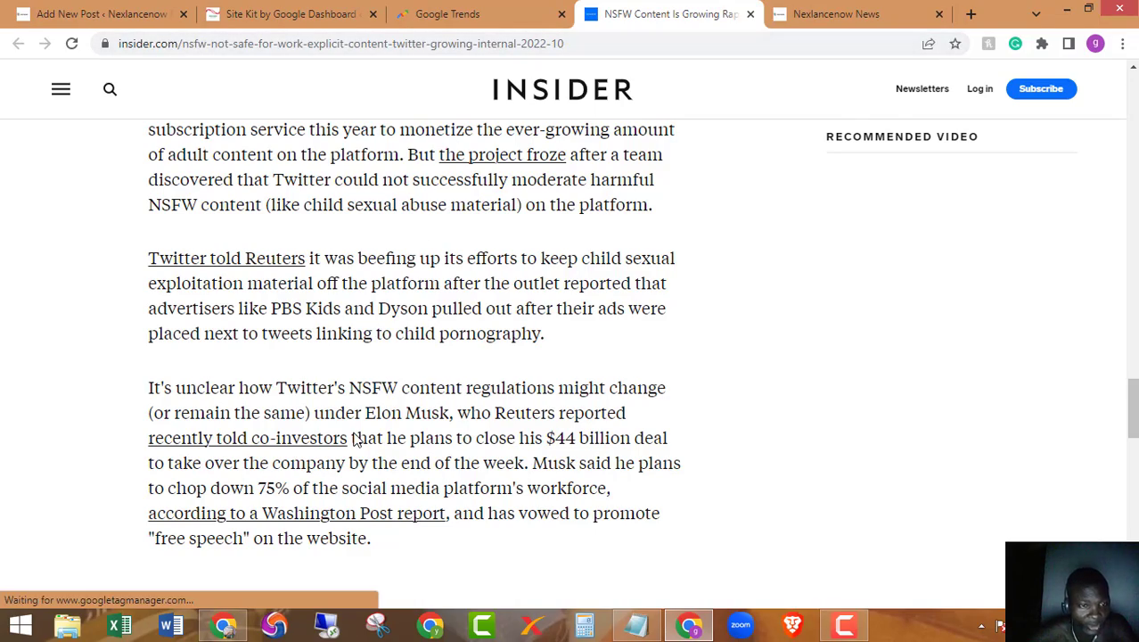
scroll(363, 443, up, 15)
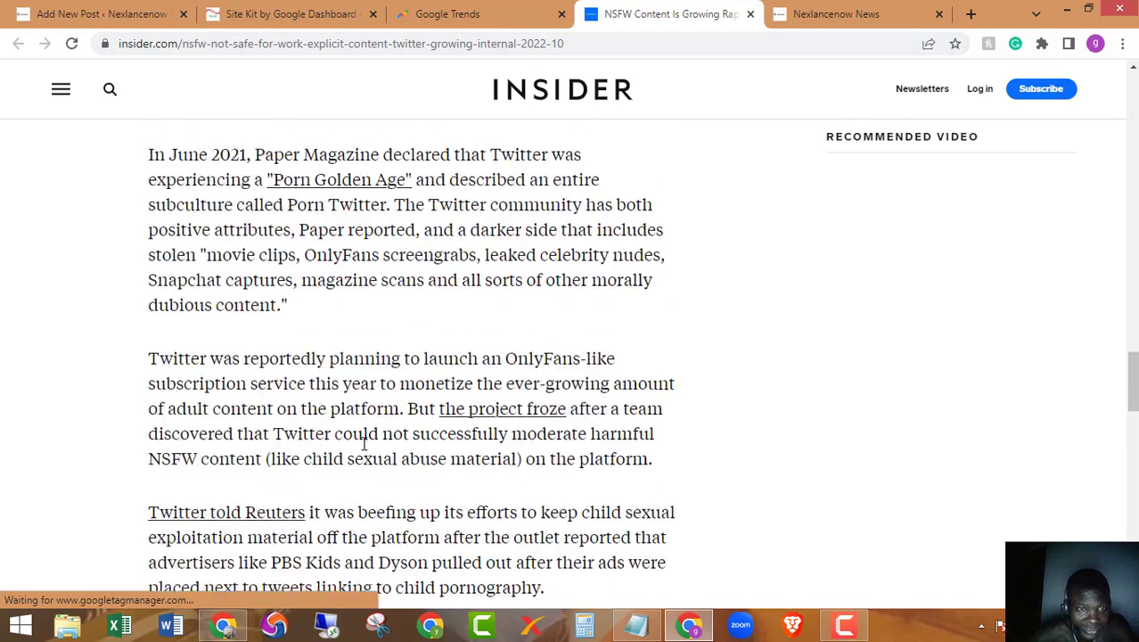
scroll(364, 443, up, 12)
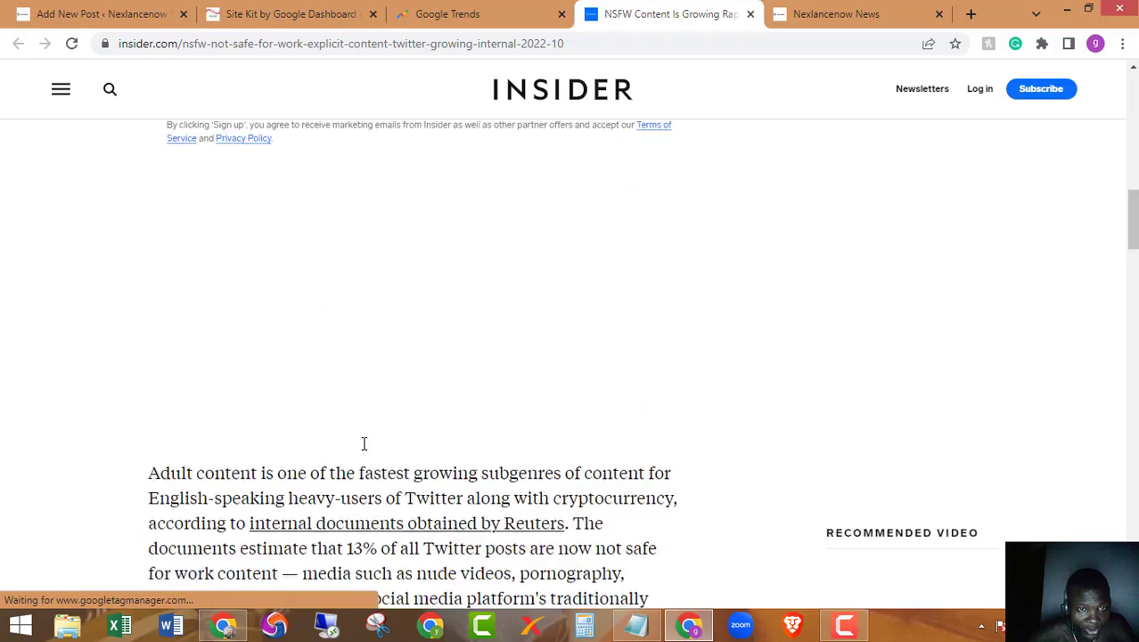
scroll(364, 450, down, 3)
scroll(365, 450, down, 1)
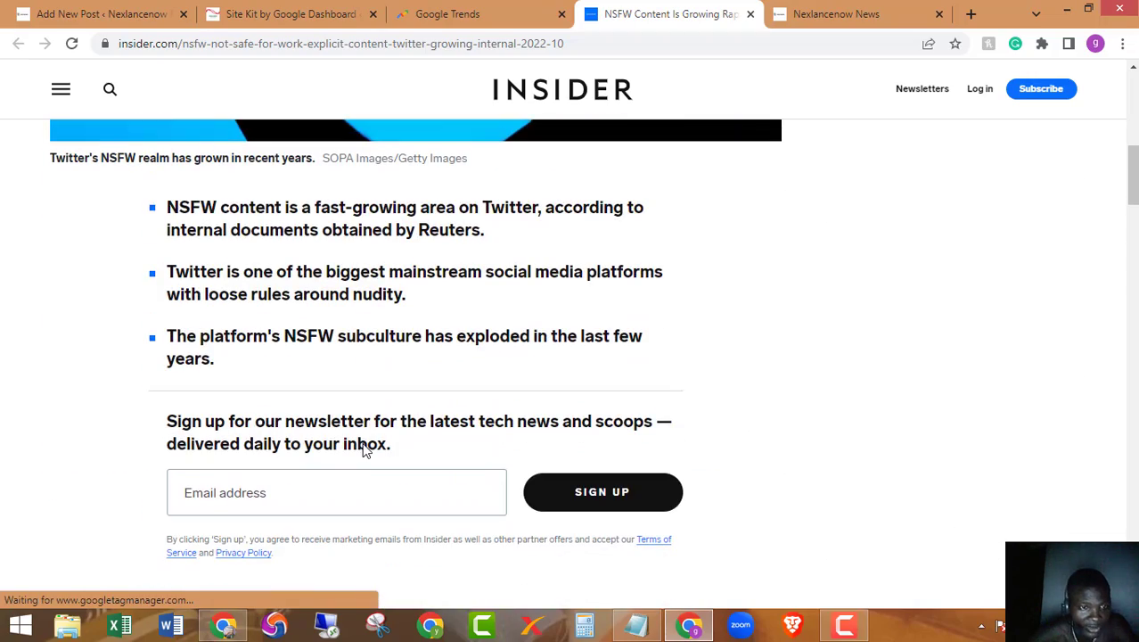
scroll(364, 450, down, 9)
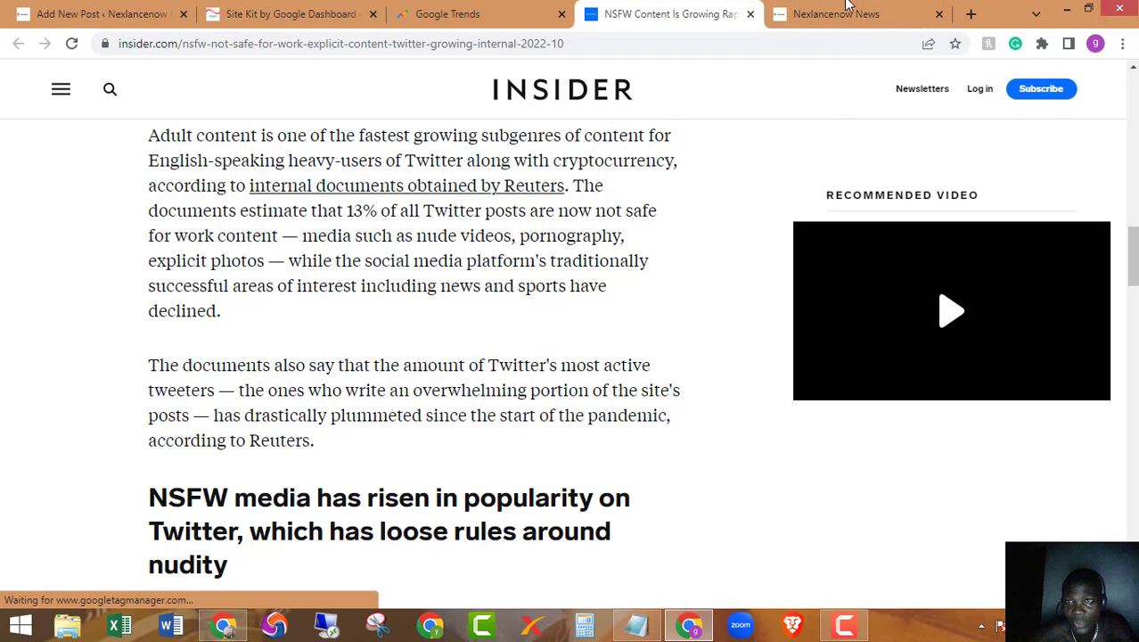
scroll(272, 330, up, 8)
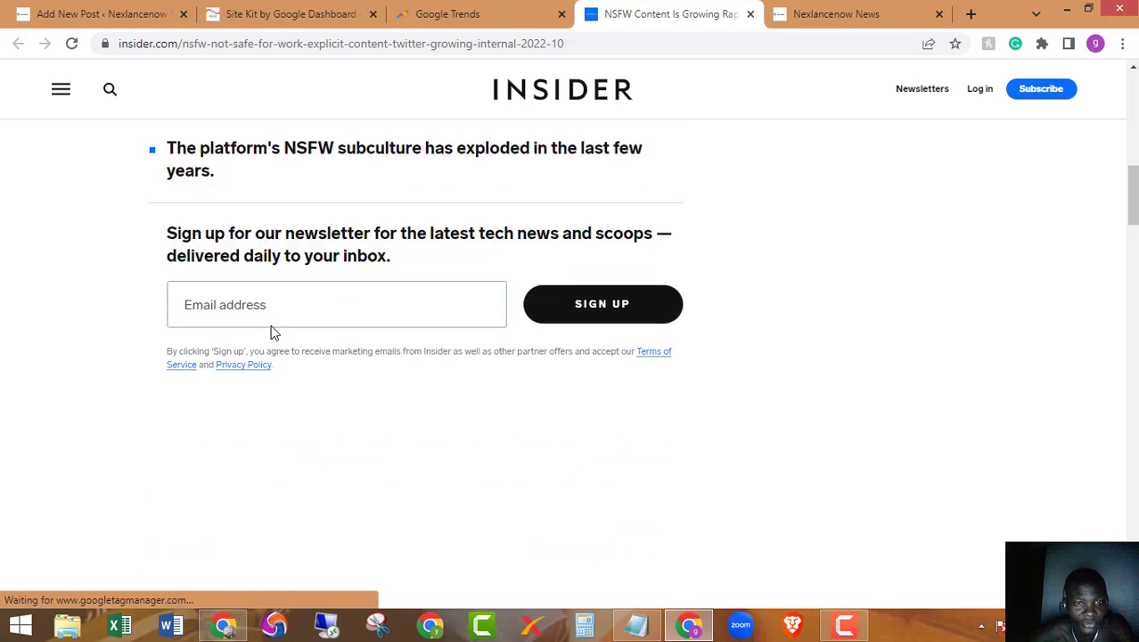
scroll(272, 331, up, 8)
scroll(272, 331, down, 2)
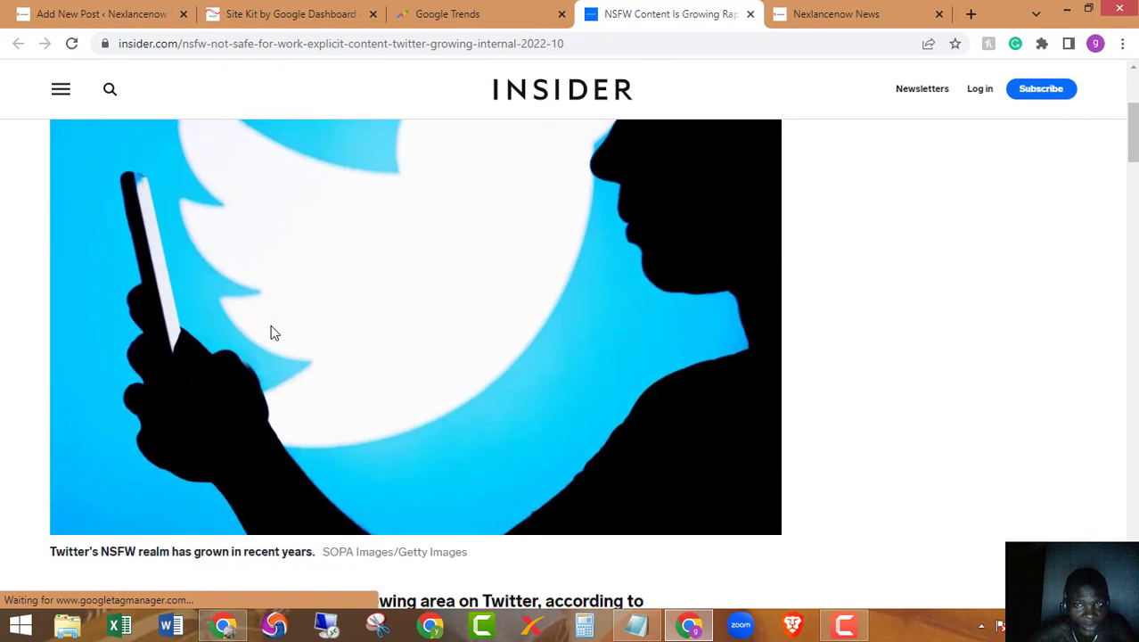
scroll(274, 331, down, 5)
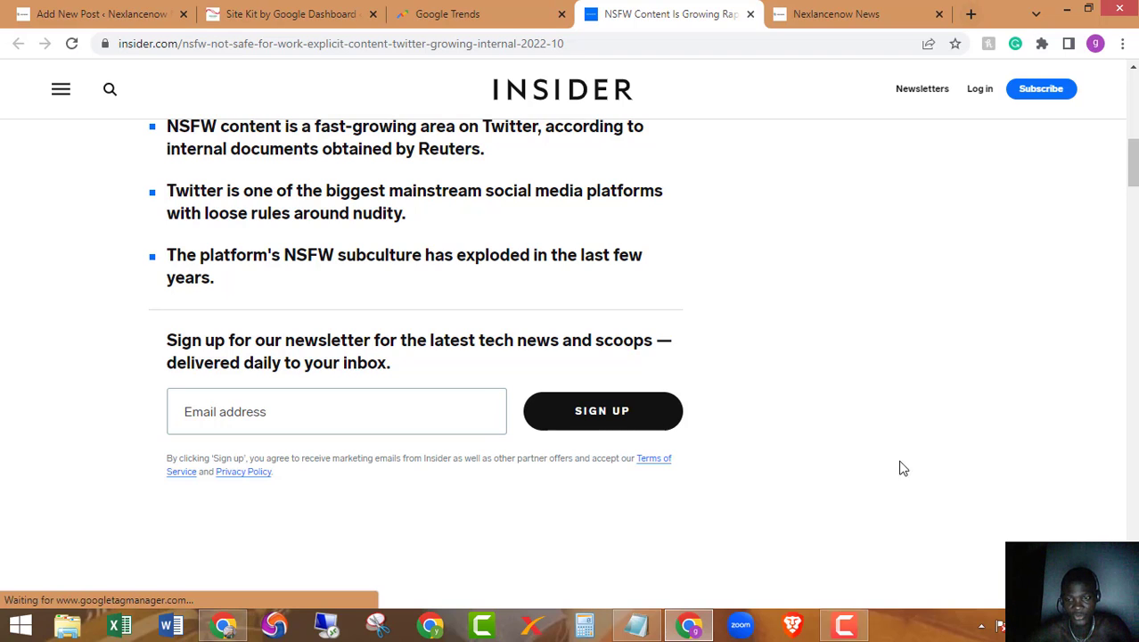
click(845, 624)
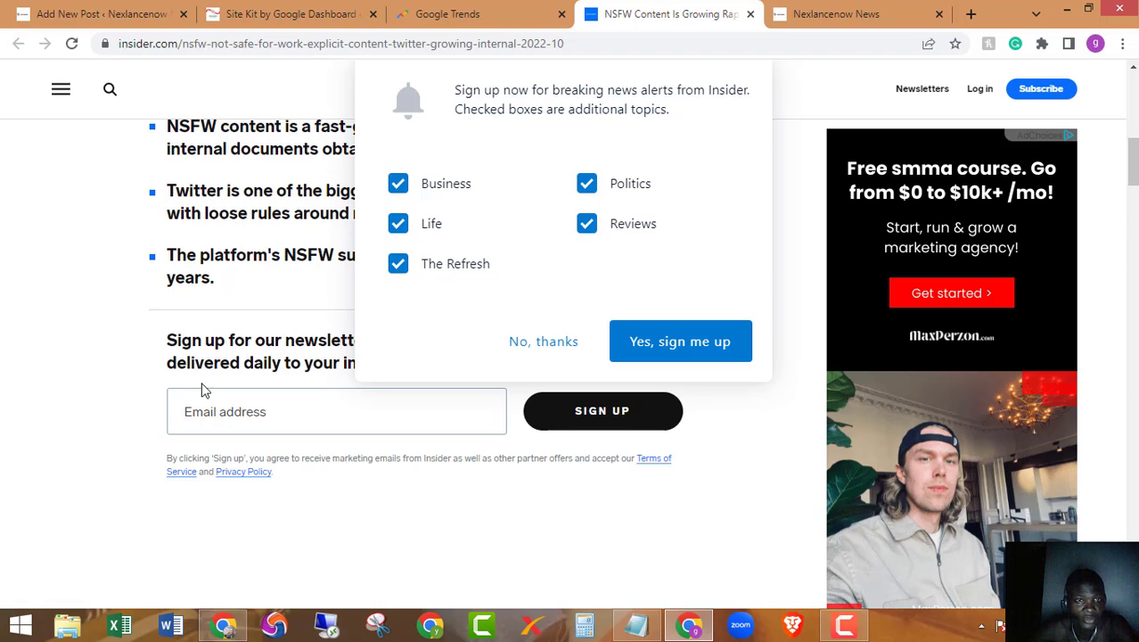
click(538, 342)
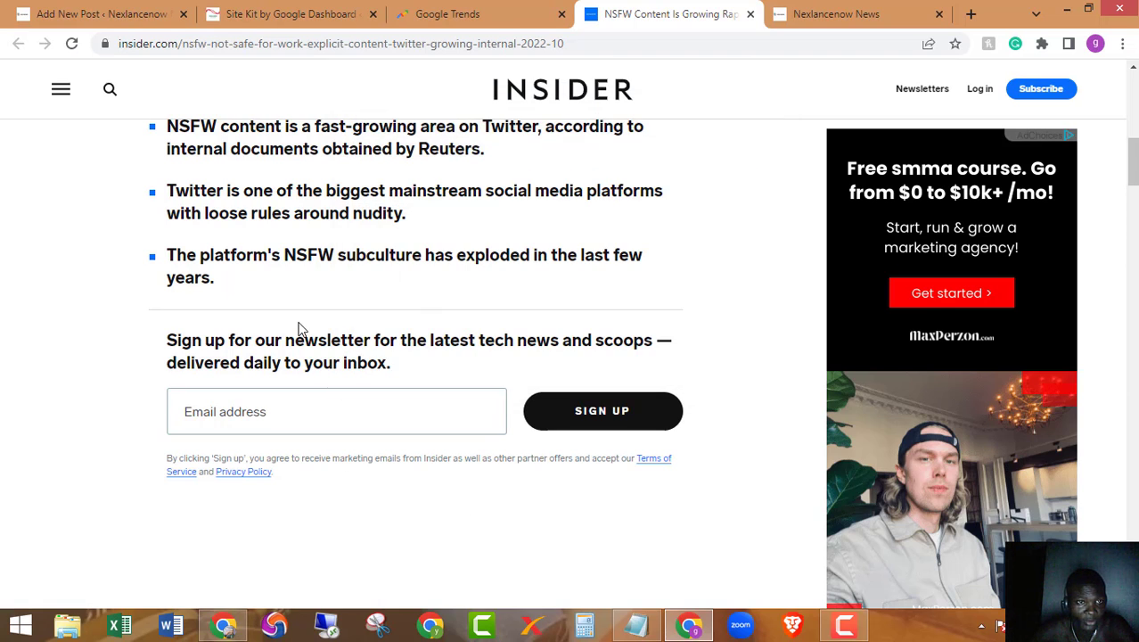
- Copy the article's headline "A total of 13% of Twitter is not-safe-for-work" into the title of the new WordPress post
scroll(298, 323, up, 8)
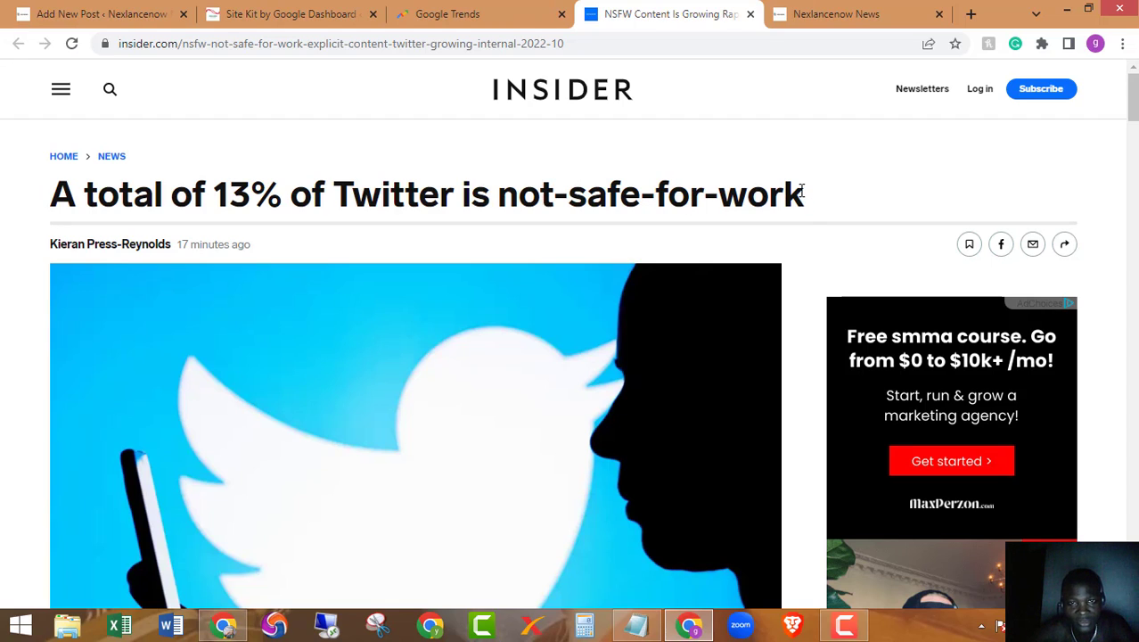
drag(805, 195, 56, 196)
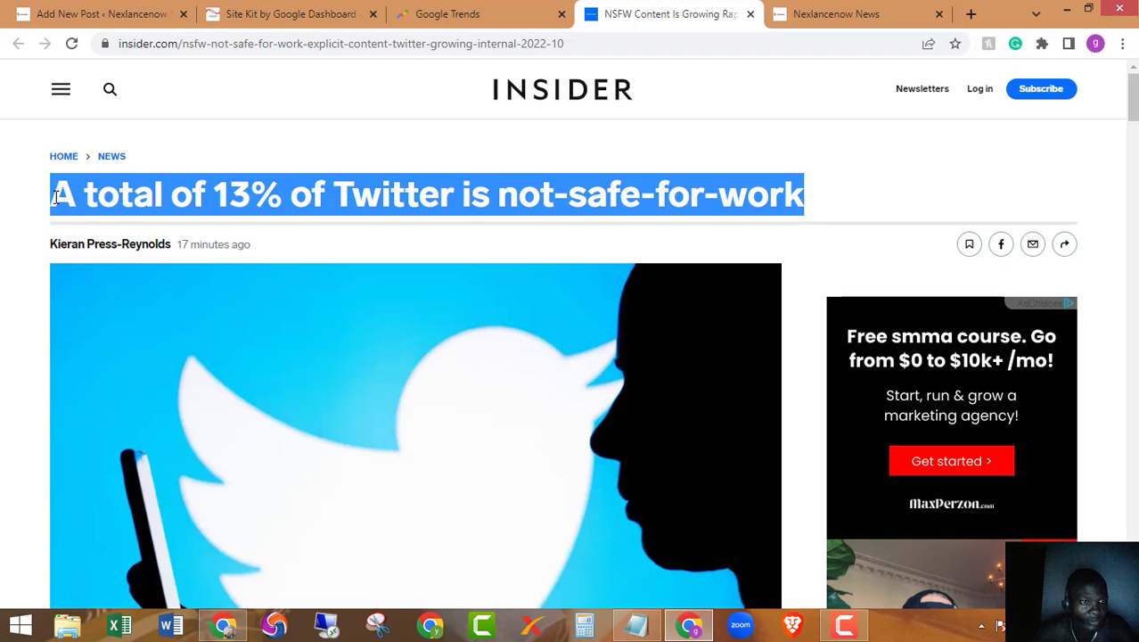
right_click(95, 197)
click(165, 213)
click(107, 14)
click(288, 155)
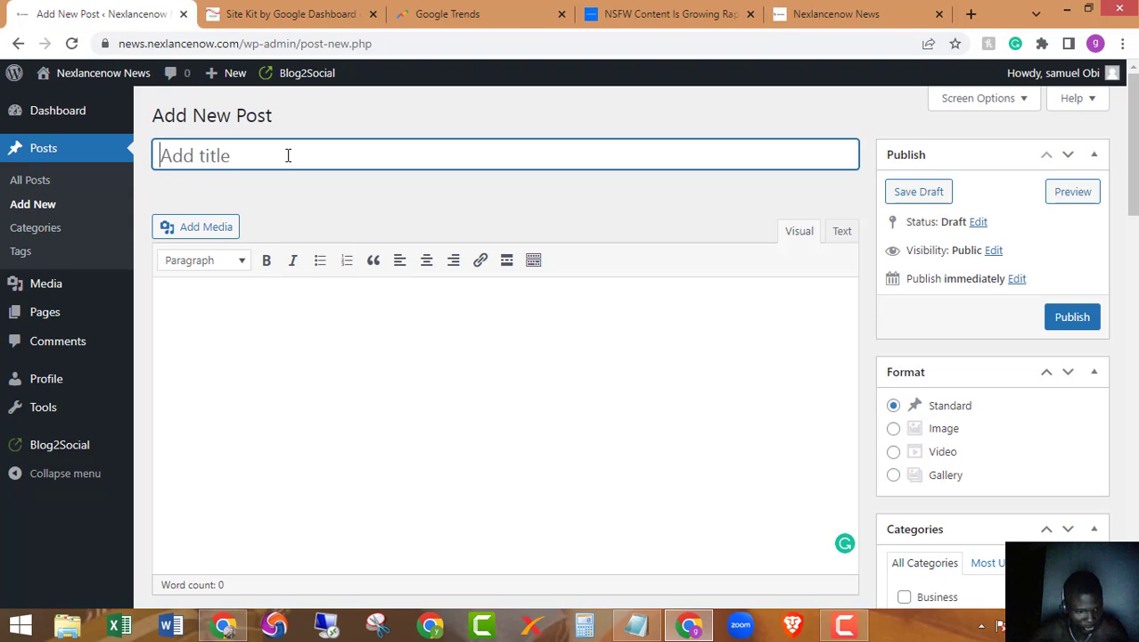
key(ctrl+v)
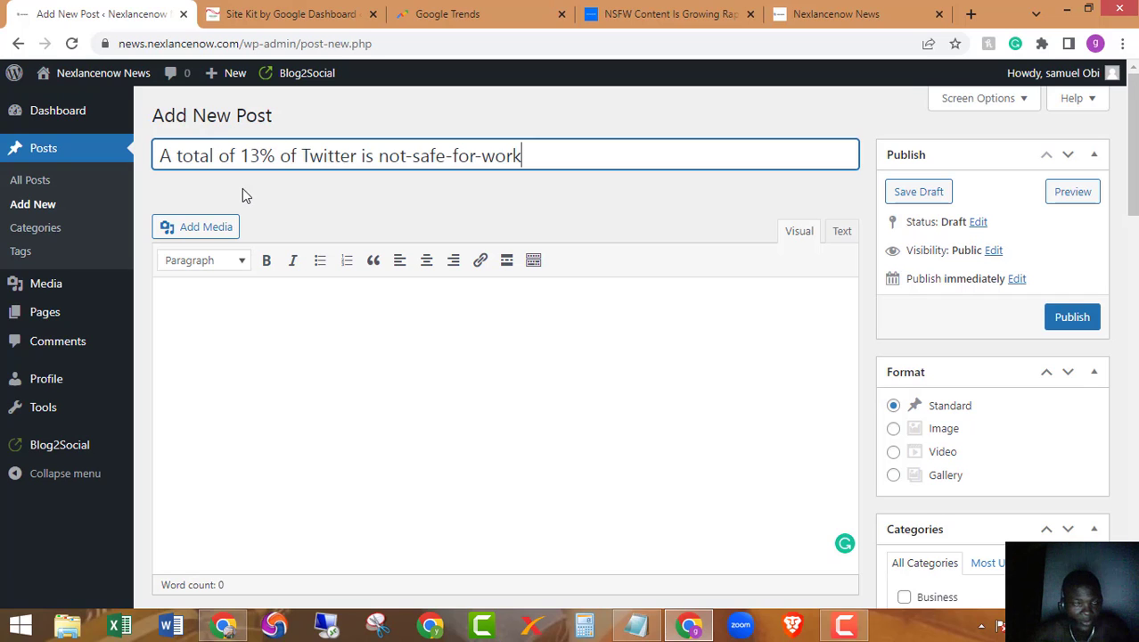
- Replace "A total of" at the start of the post title with "Research Show That" and save the post as a draft
drag(238, 156, 140, 152)
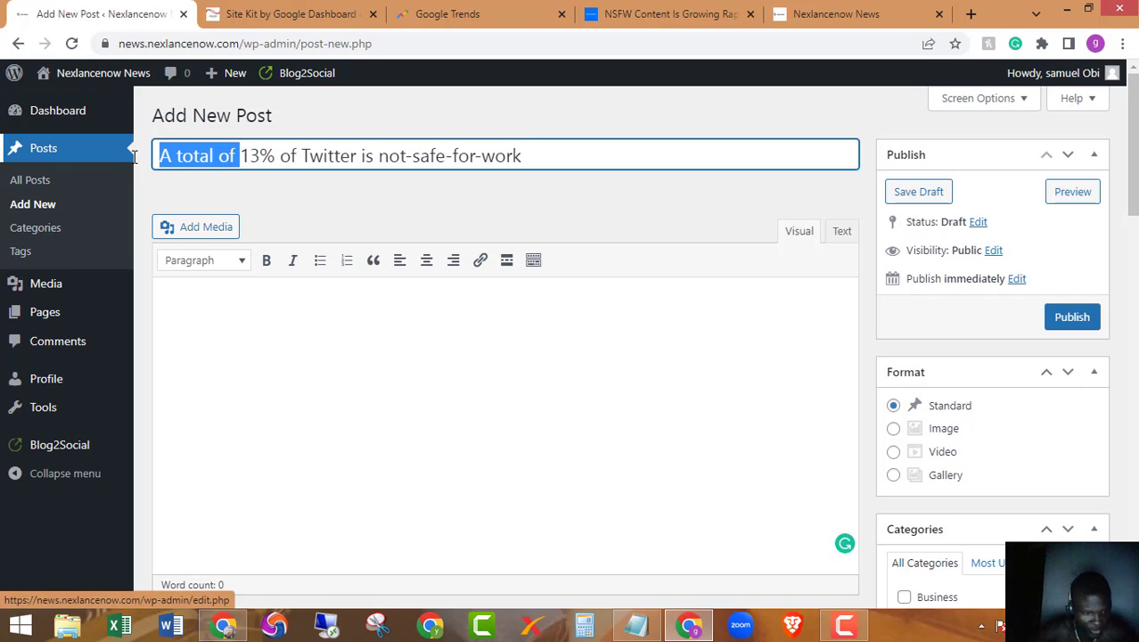
text(R)
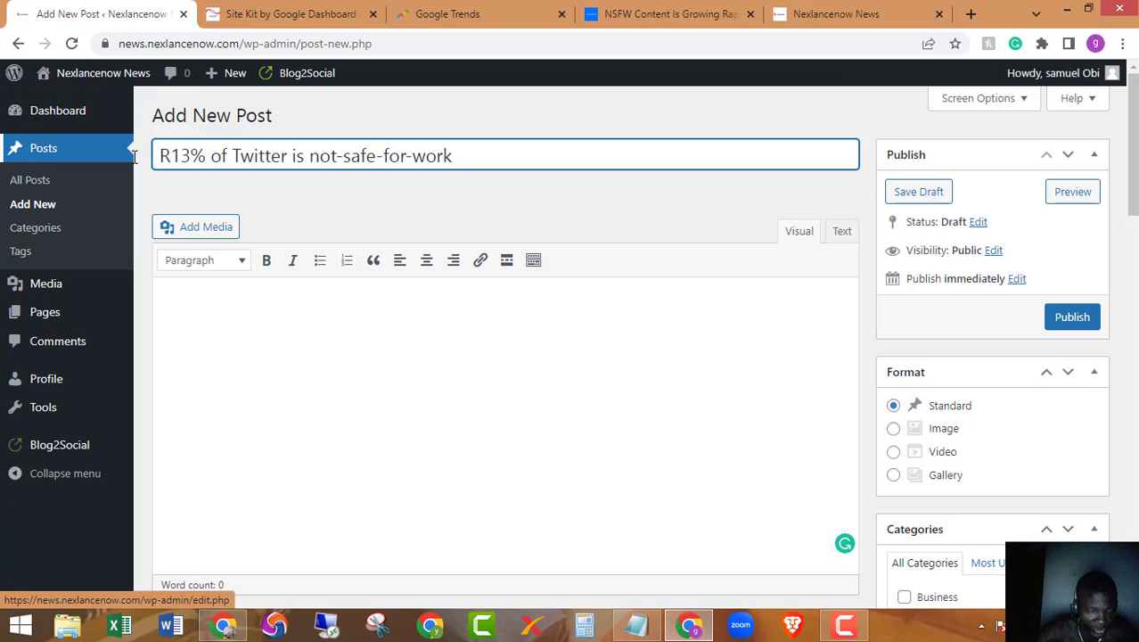
text(e)
text(search s)
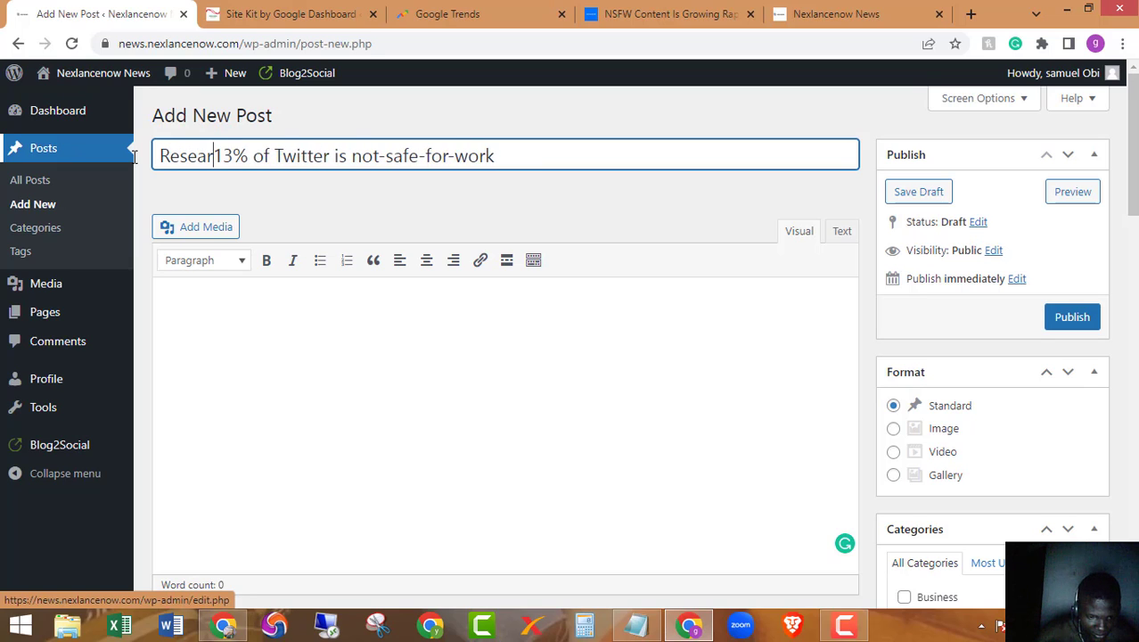
text(h)
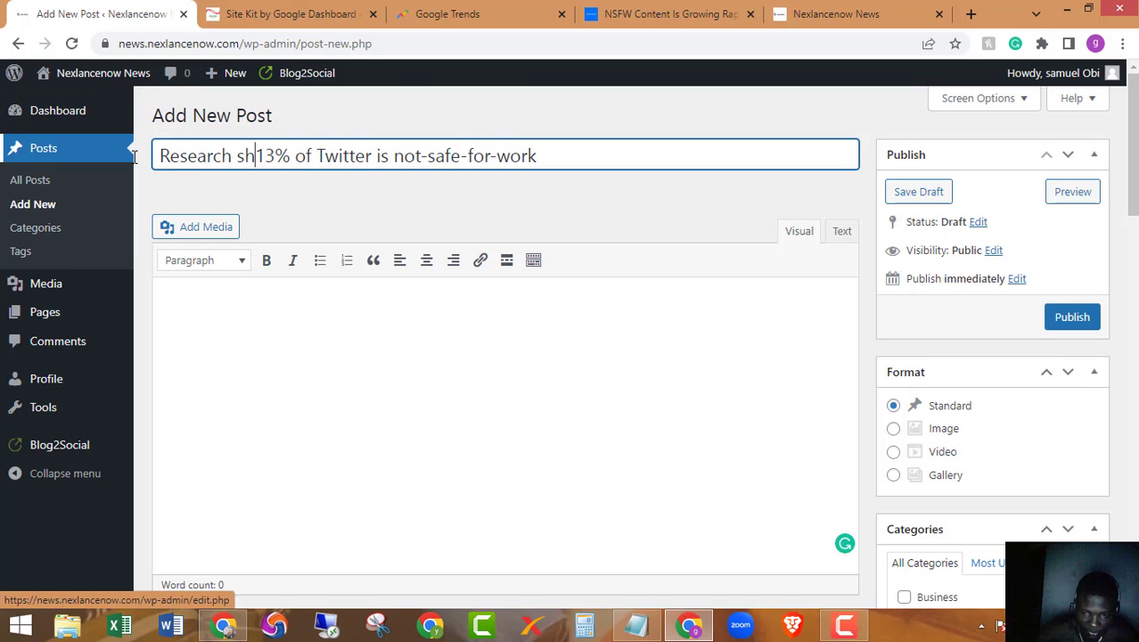
key(BackSpace)
key(BackSpace)
text(S)
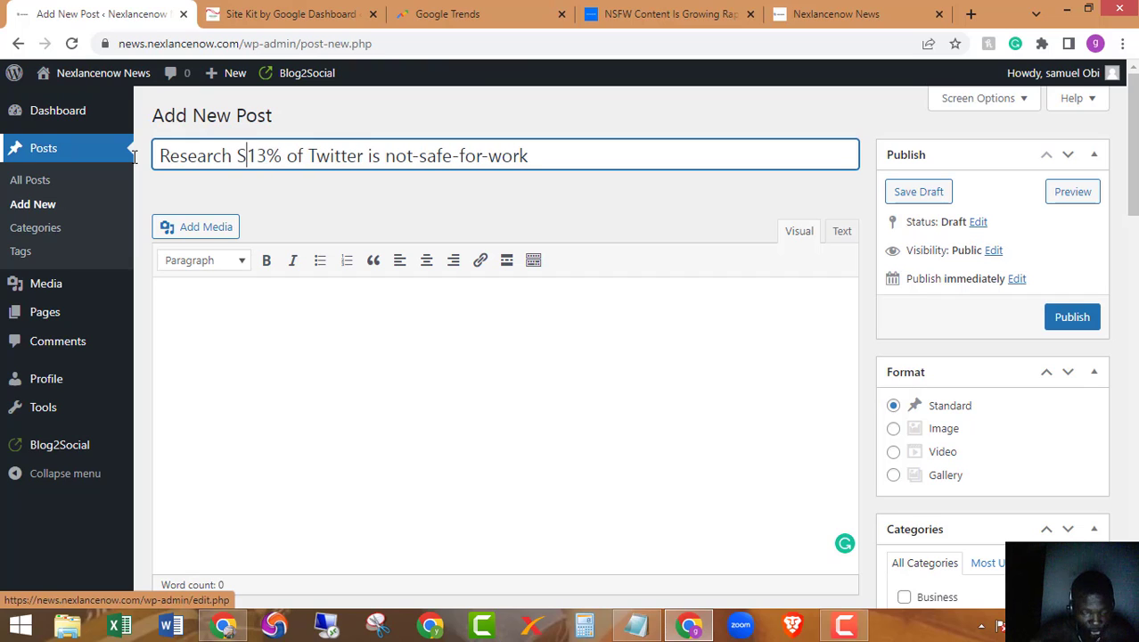
text(how)
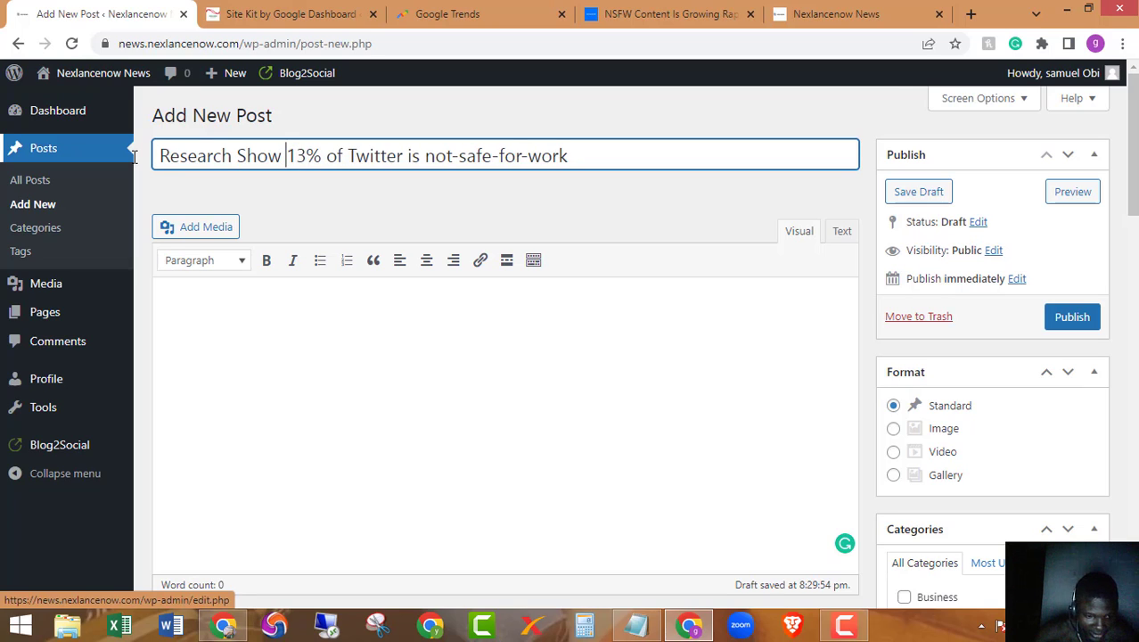
text( That)
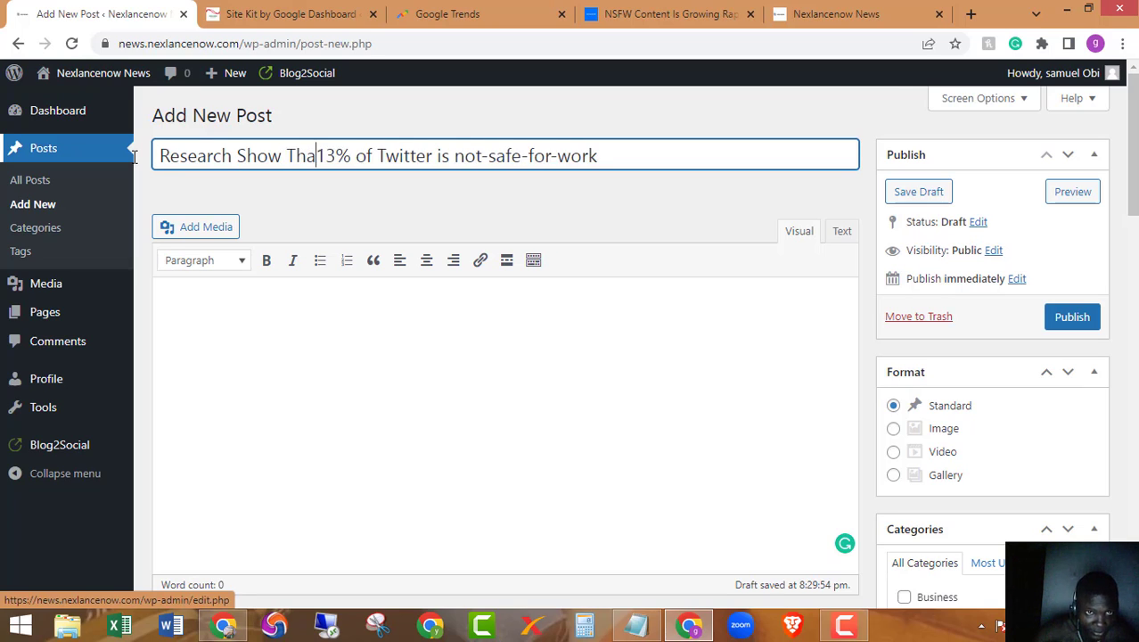
right_click(133, 161)
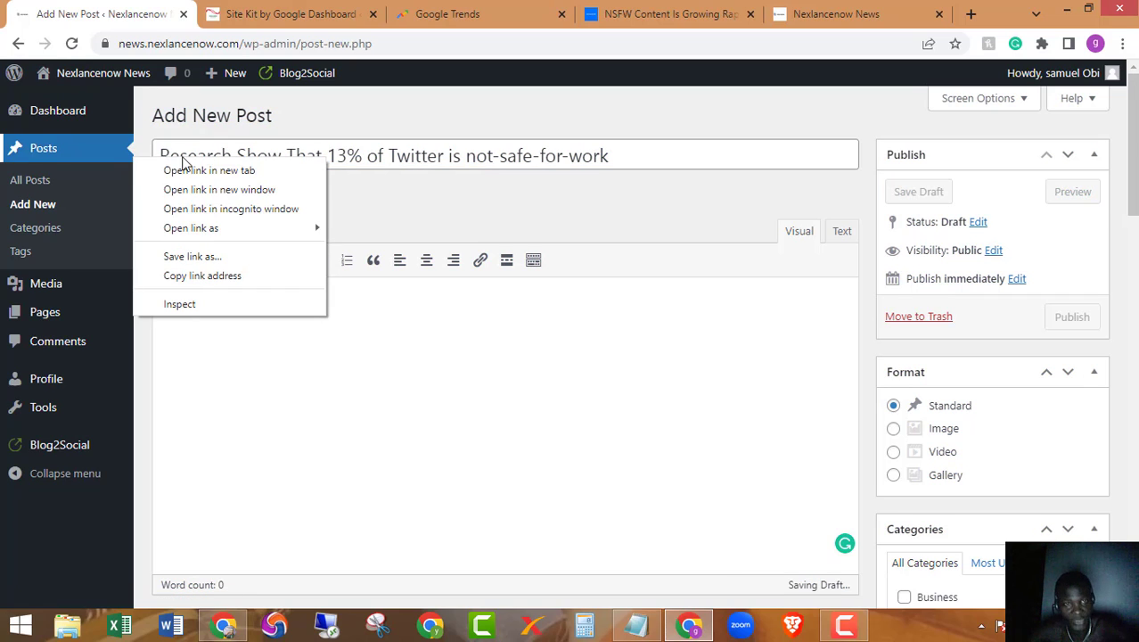
click(428, 155)
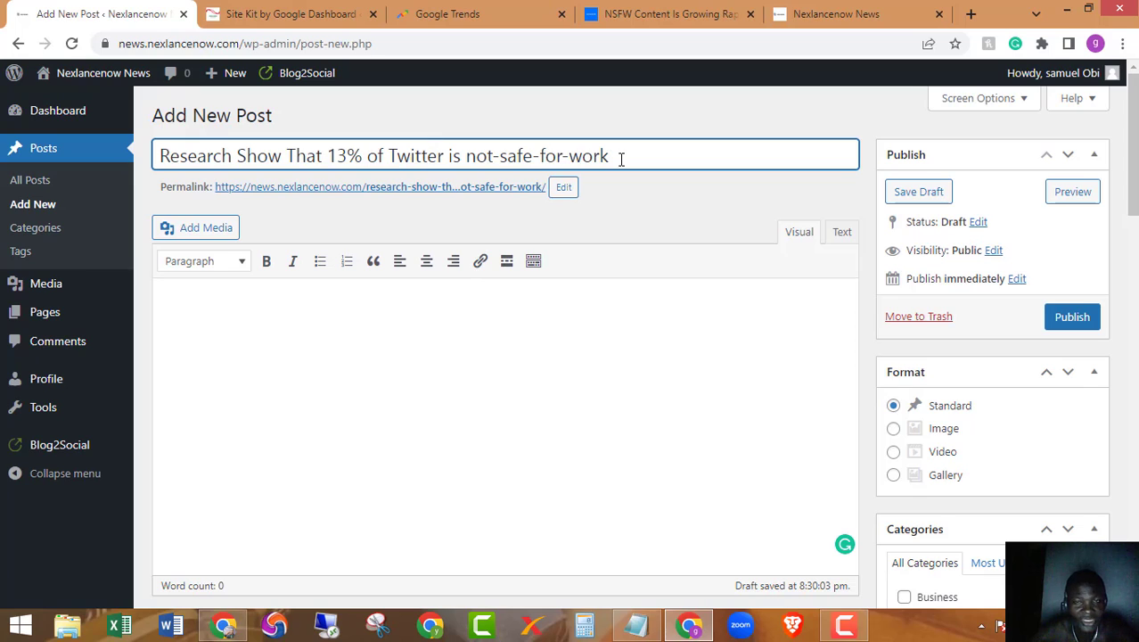
click(657, 190)
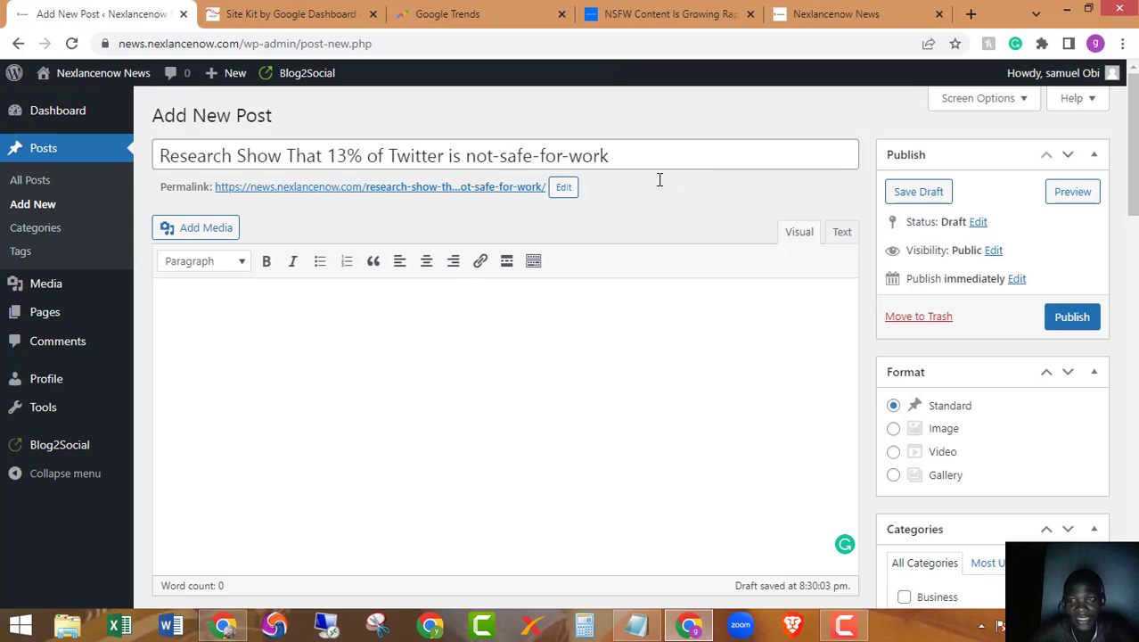
click(921, 193)
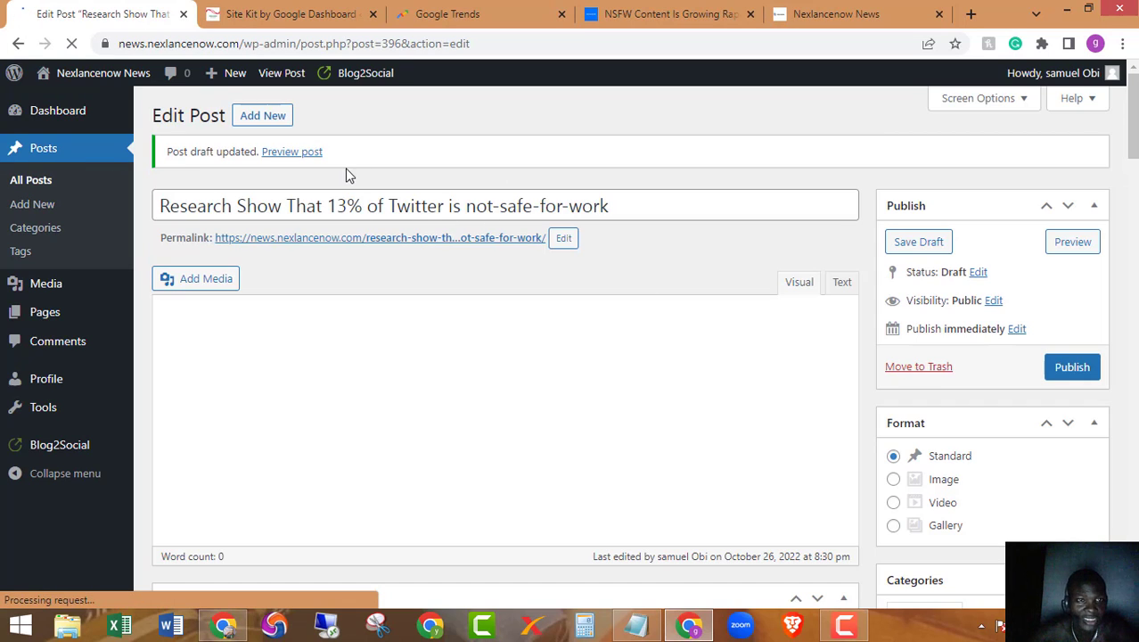
- Return to the INSIDER article and look over its headline, summary bullets and opening body paragraphs
click(674, 11)
scroll(425, 257, down, 6)
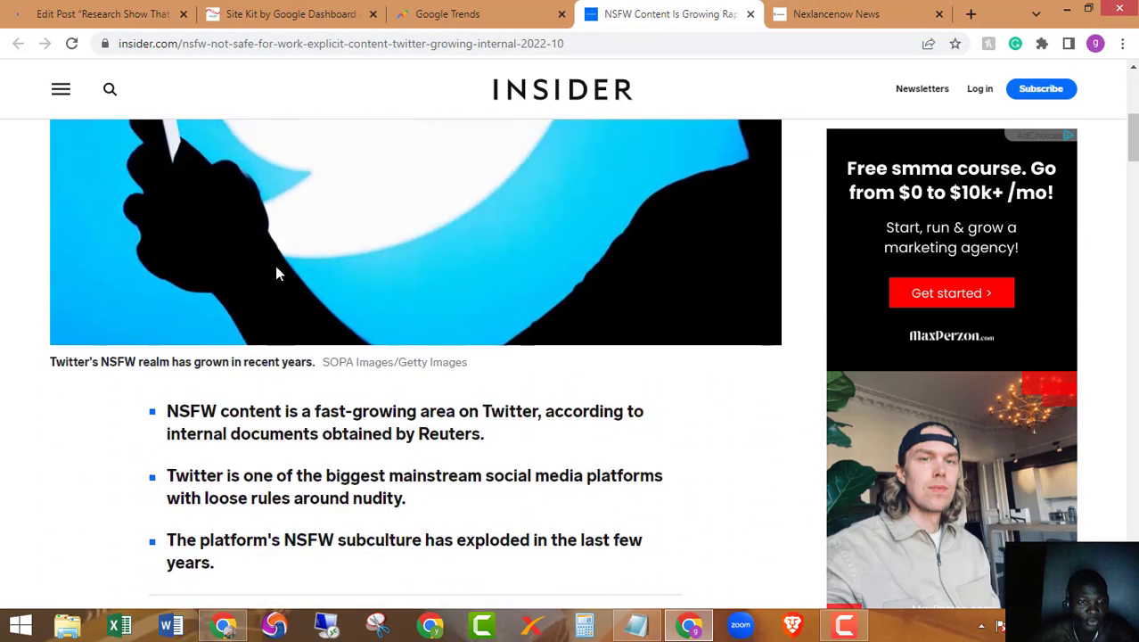
scroll(276, 273, down, 7)
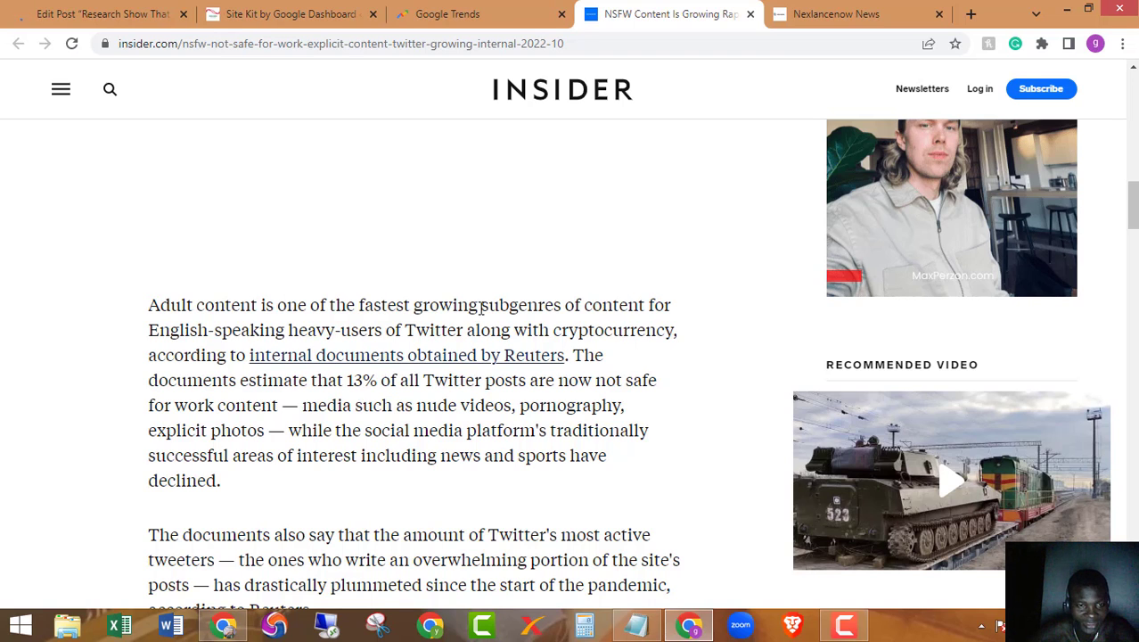
scroll(134, 272, down, 1)
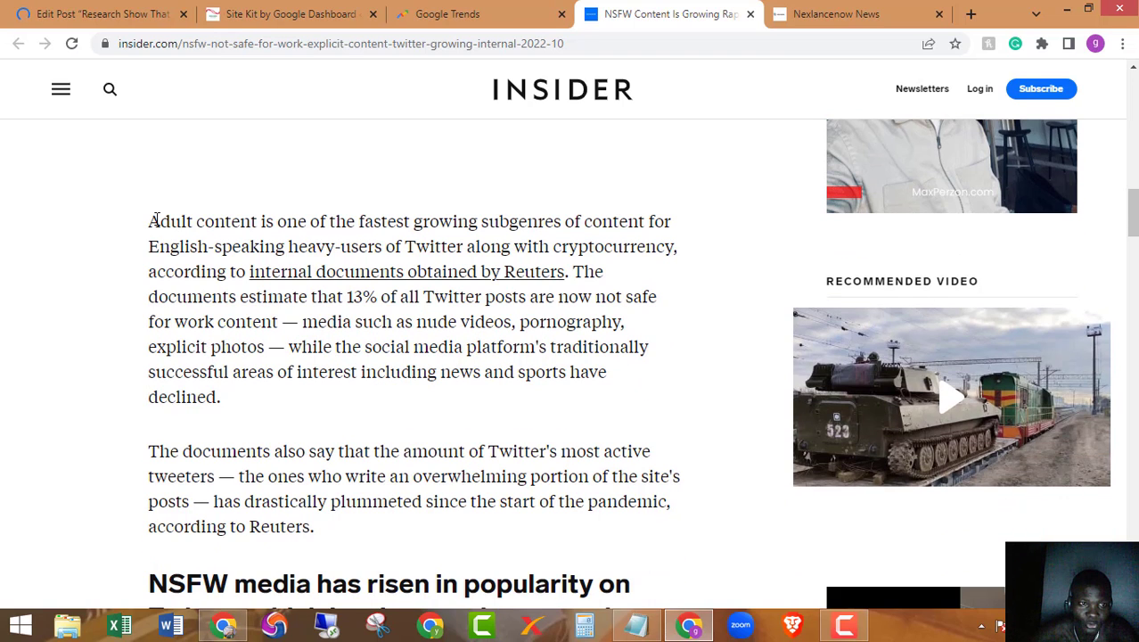
drag(150, 220, 321, 253)
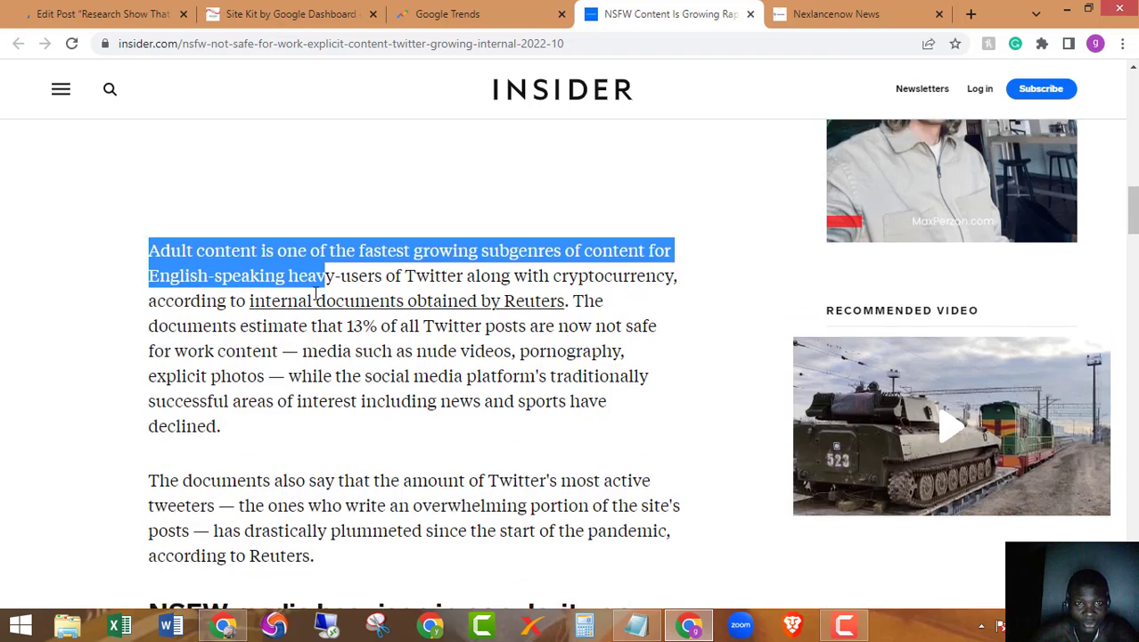
scroll(316, 294, up, 8)
scroll(315, 294, up, 2)
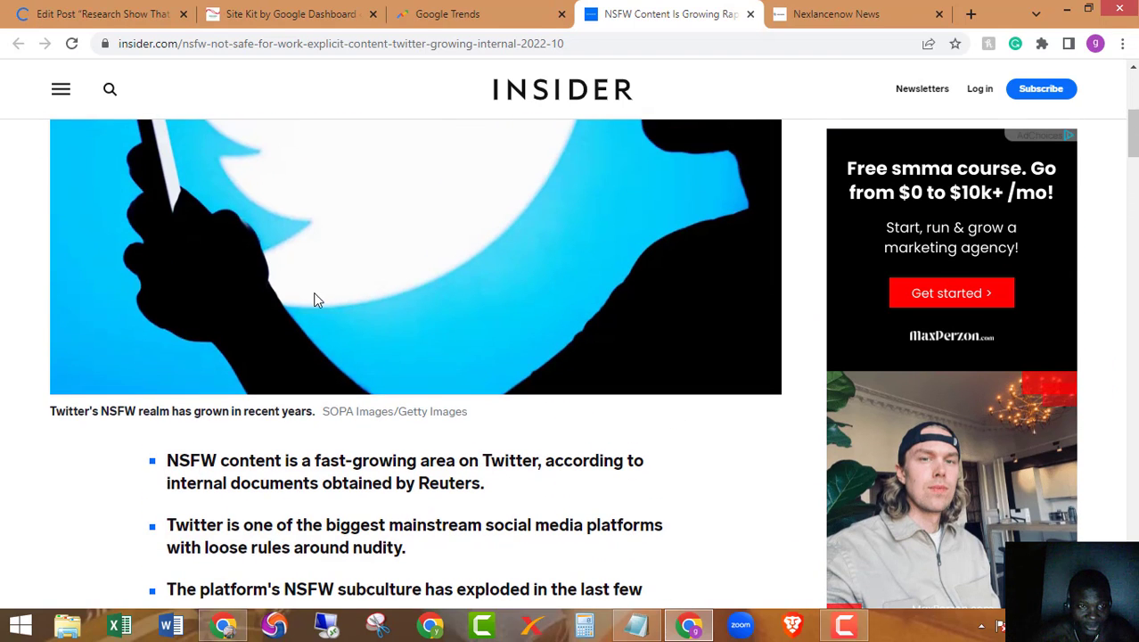
scroll(313, 298, up, 4)
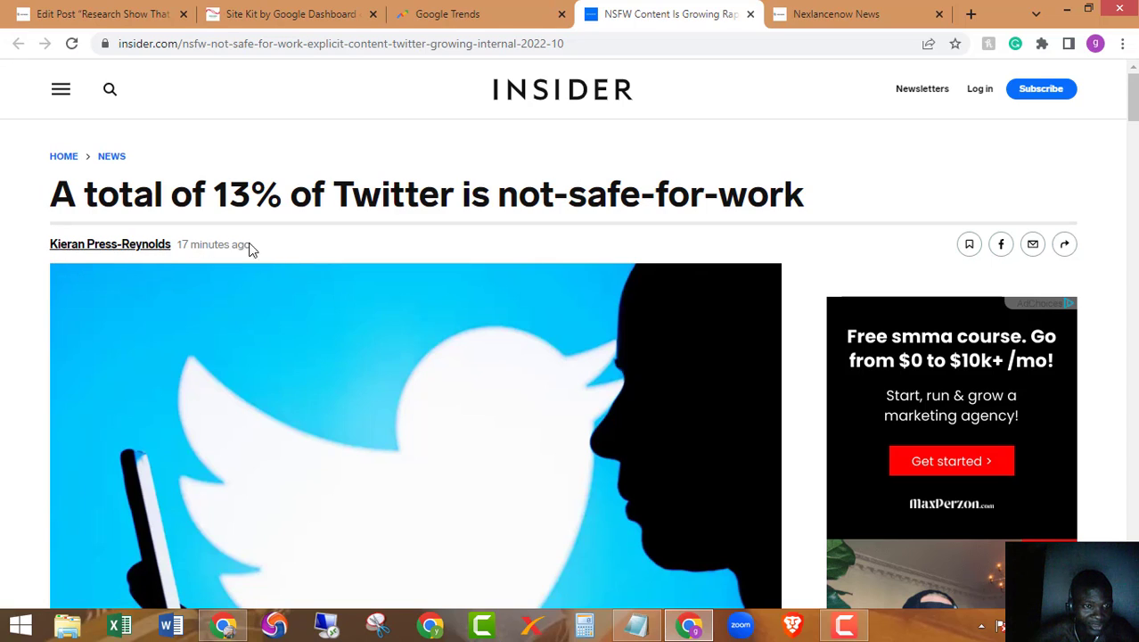
scroll(283, 272, down, 6)
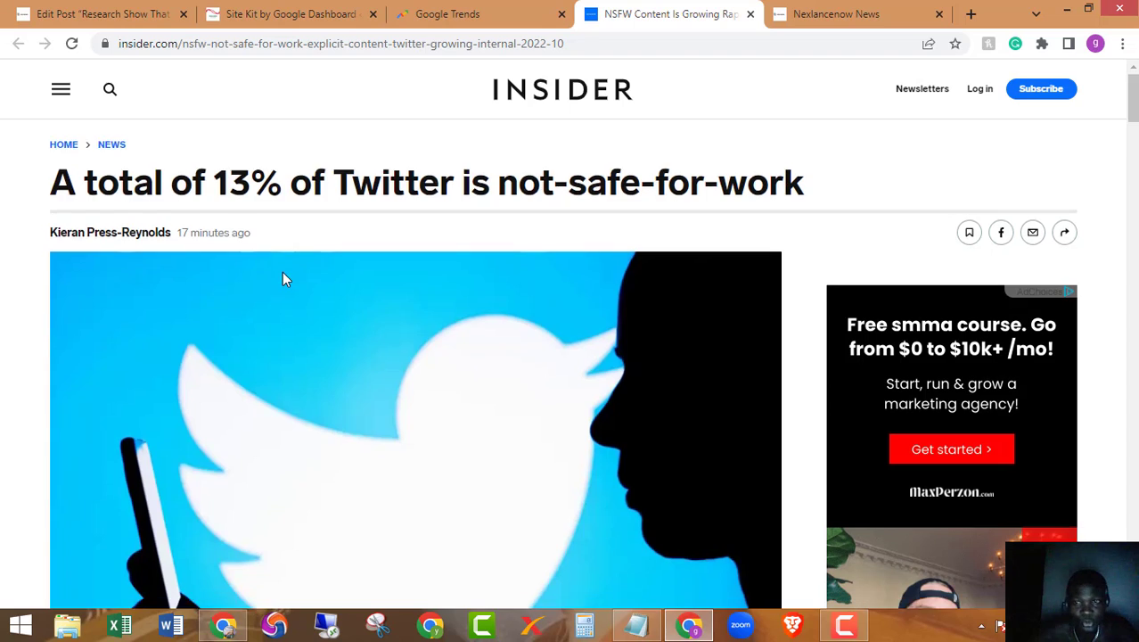
scroll(285, 279, down, 8)
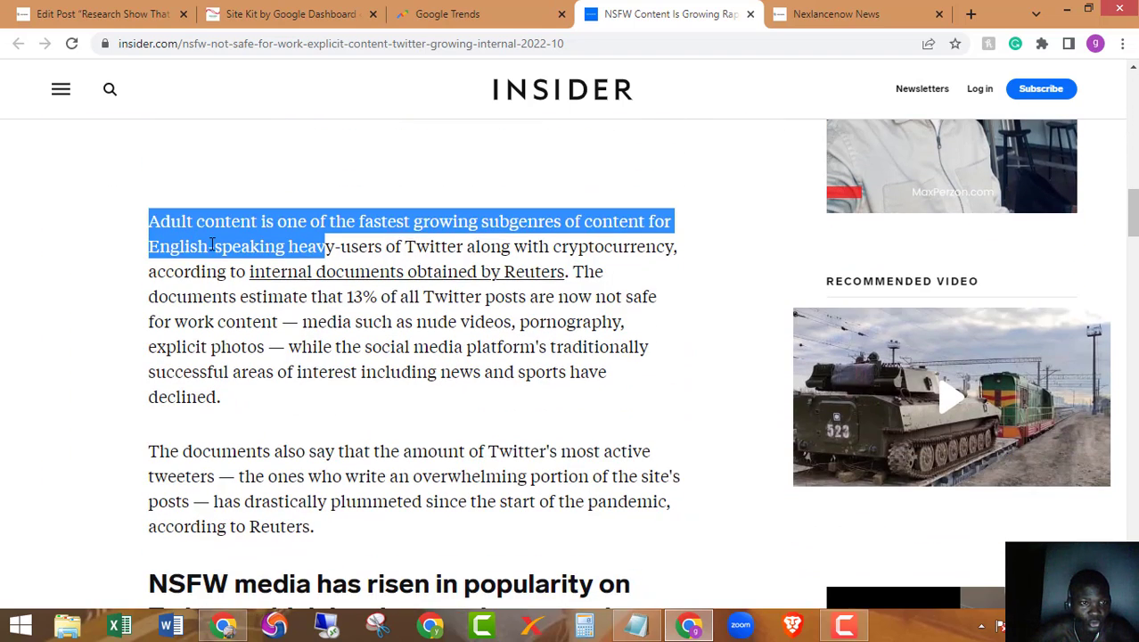
click(211, 244)
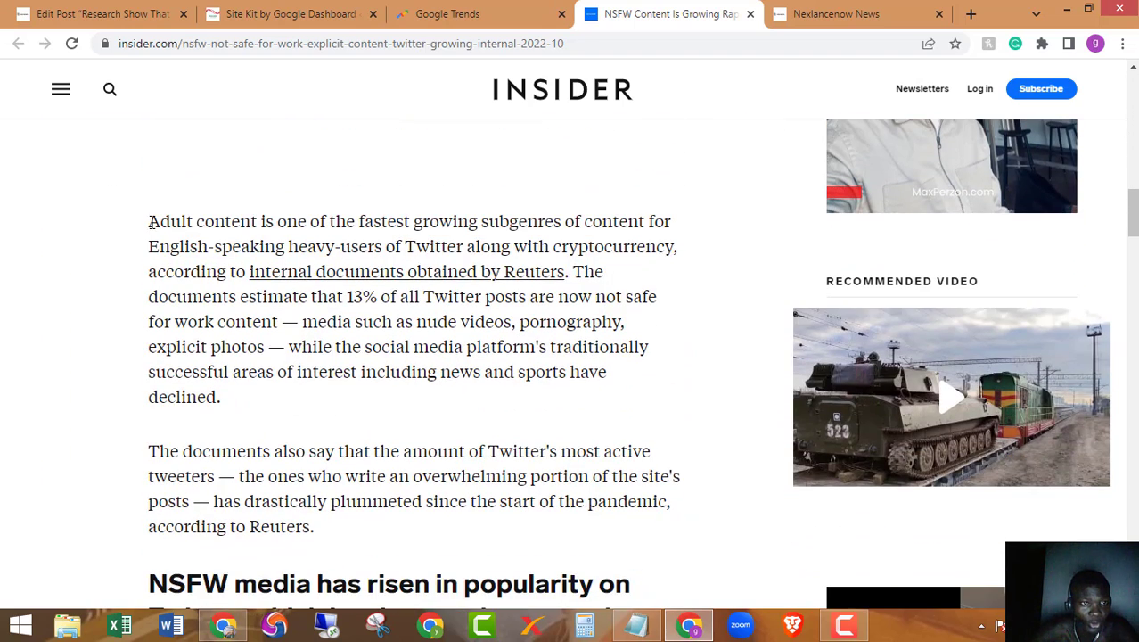
- Copy the article text from "Adult content is one of the fastest growing subgenres" through "links to where people can subscribe."
drag(149, 222, 316, 397)
scroll(399, 301, down, 4)
scroll(405, 275, down, 5)
right_click(231, 276)
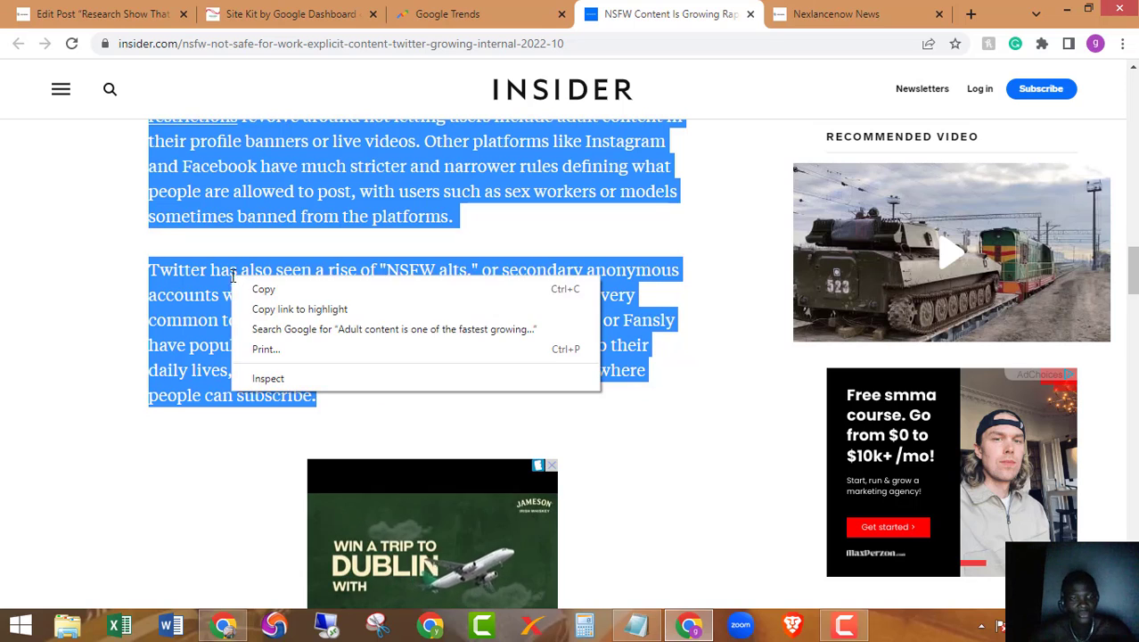
click(263, 290)
- Switch to a blank Word document and paste the copied article paragraphs into it
click(172, 626)
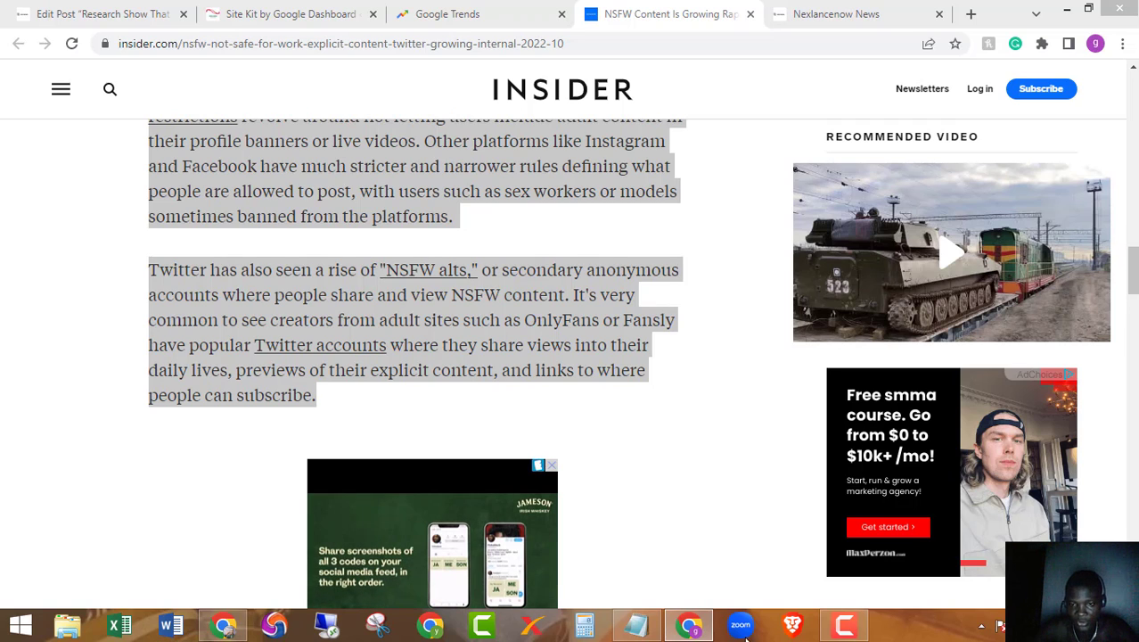
click(845, 624)
click(171, 624)
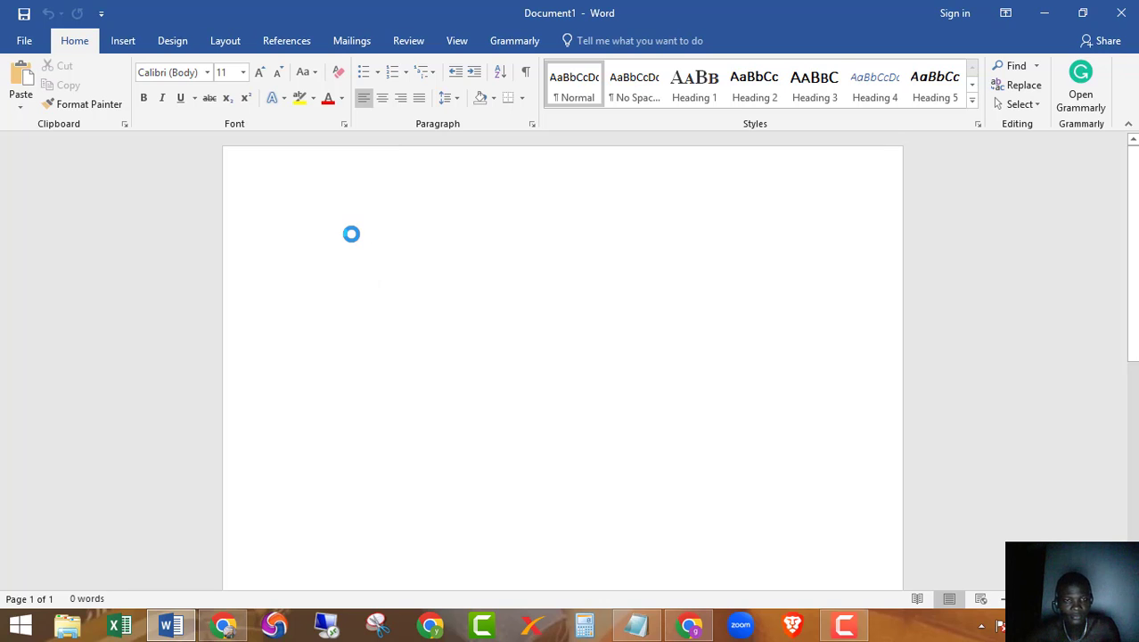
key(ctrl+v)
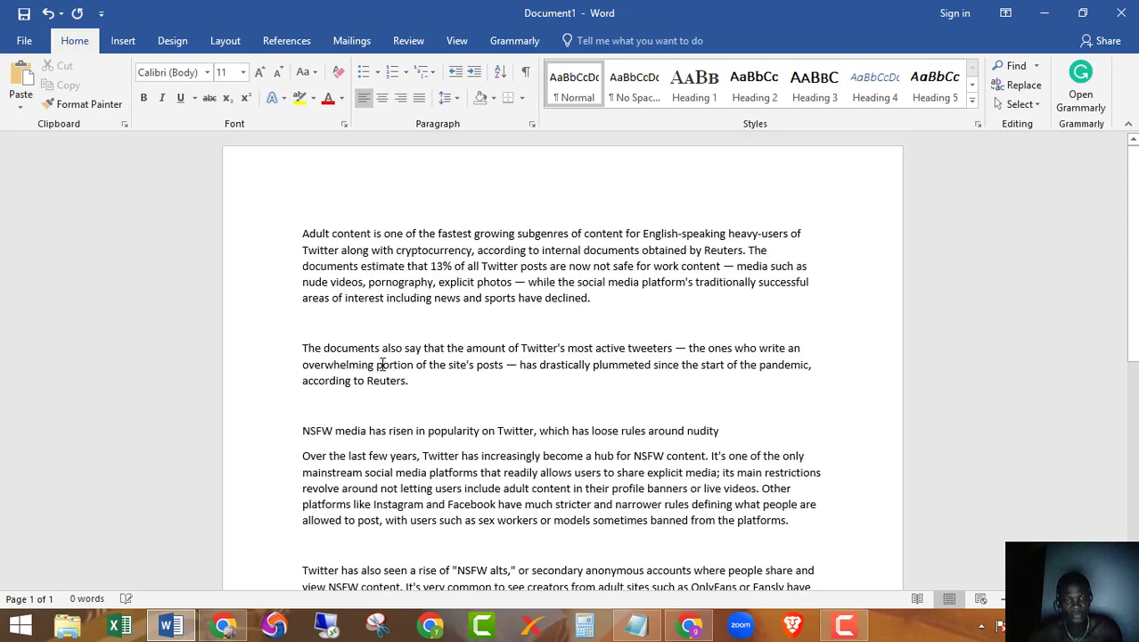
scroll(382, 428, down, 4)
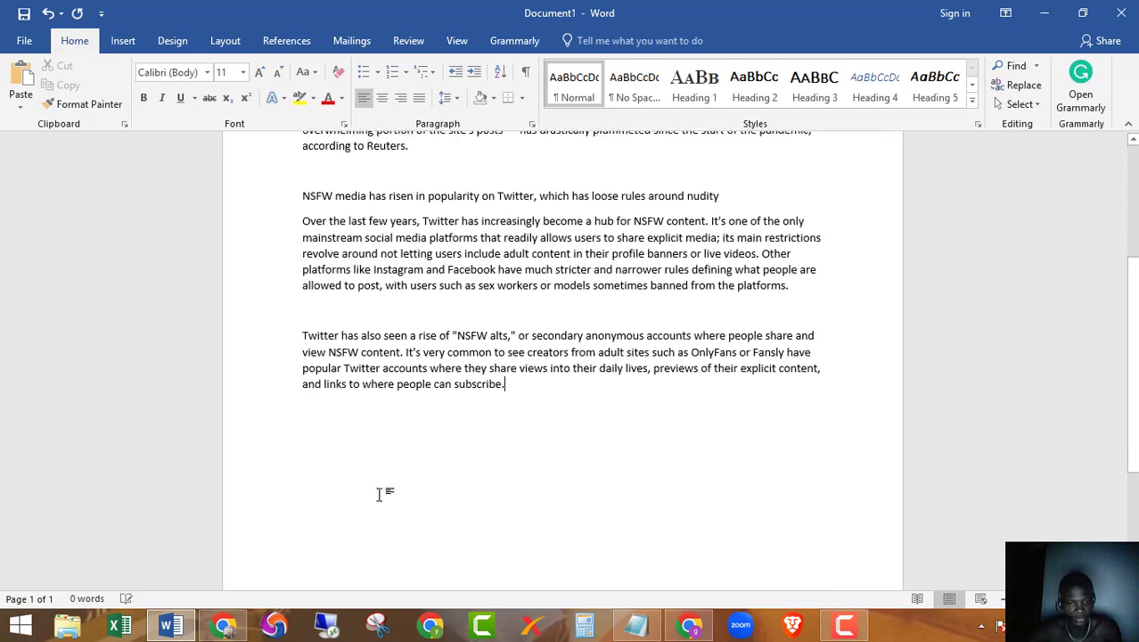
- Return to the INSIDER article in Chrome and review it from the headline down to the "NSFW alts" paragraph
click(689, 624)
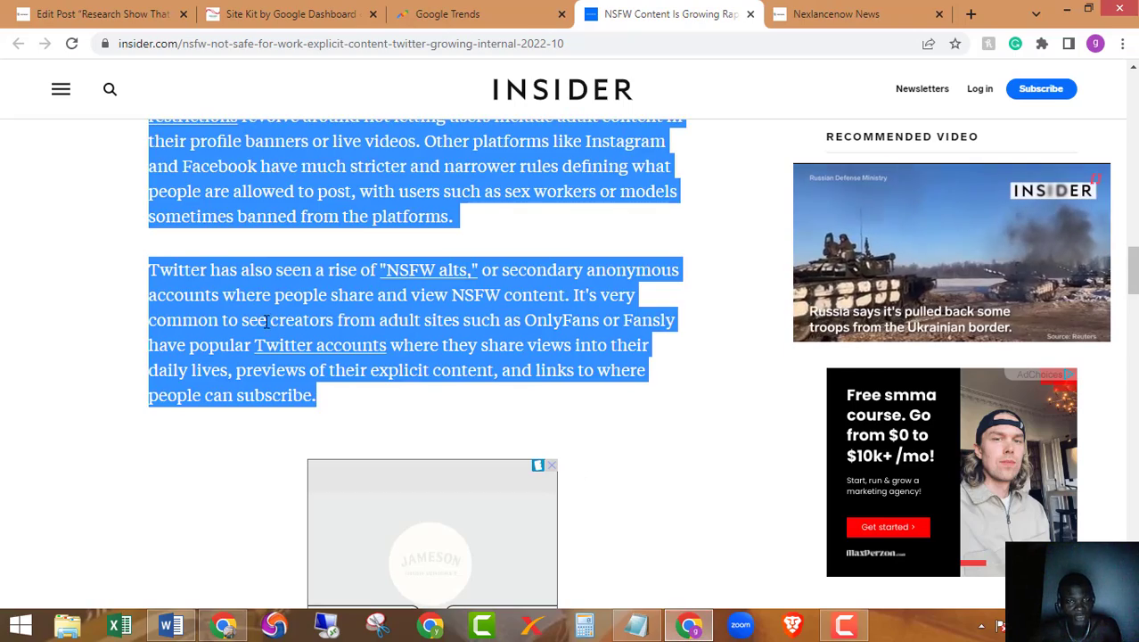
scroll(272, 321, up, 10)
scroll(266, 322, up, 6)
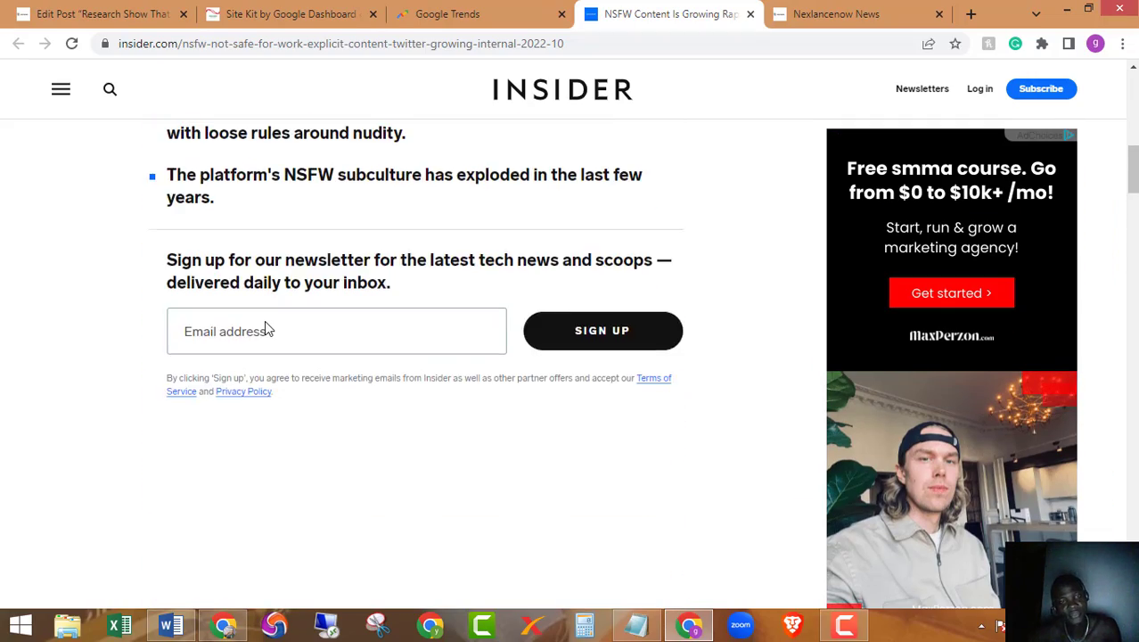
scroll(266, 322, down, 12)
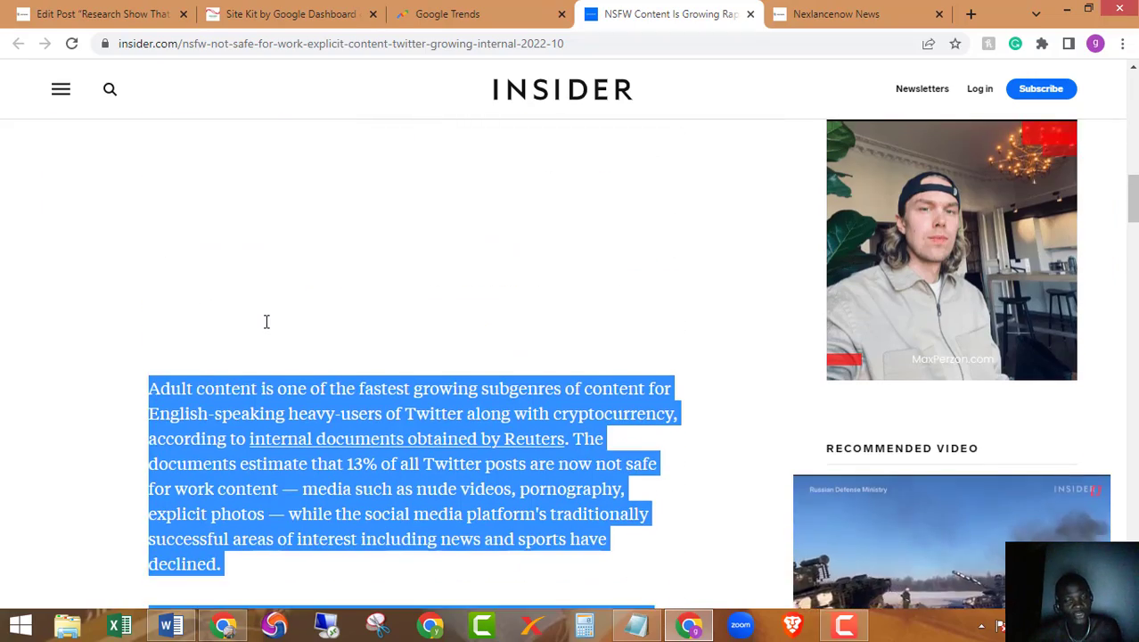
scroll(264, 325, down, 5)
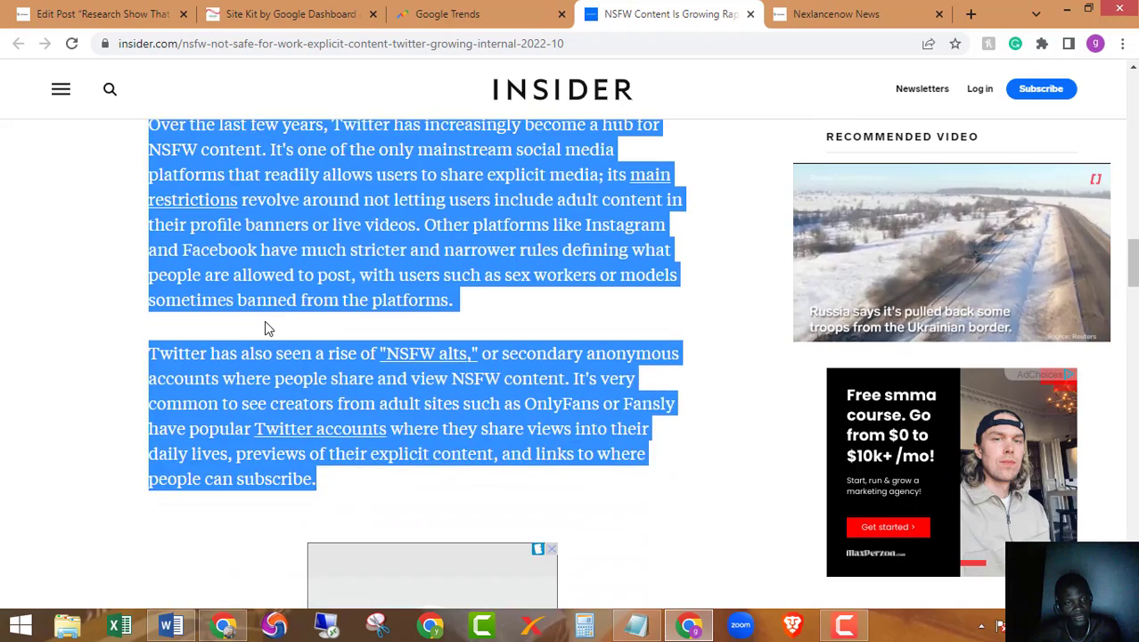
scroll(303, 299, up, 3)
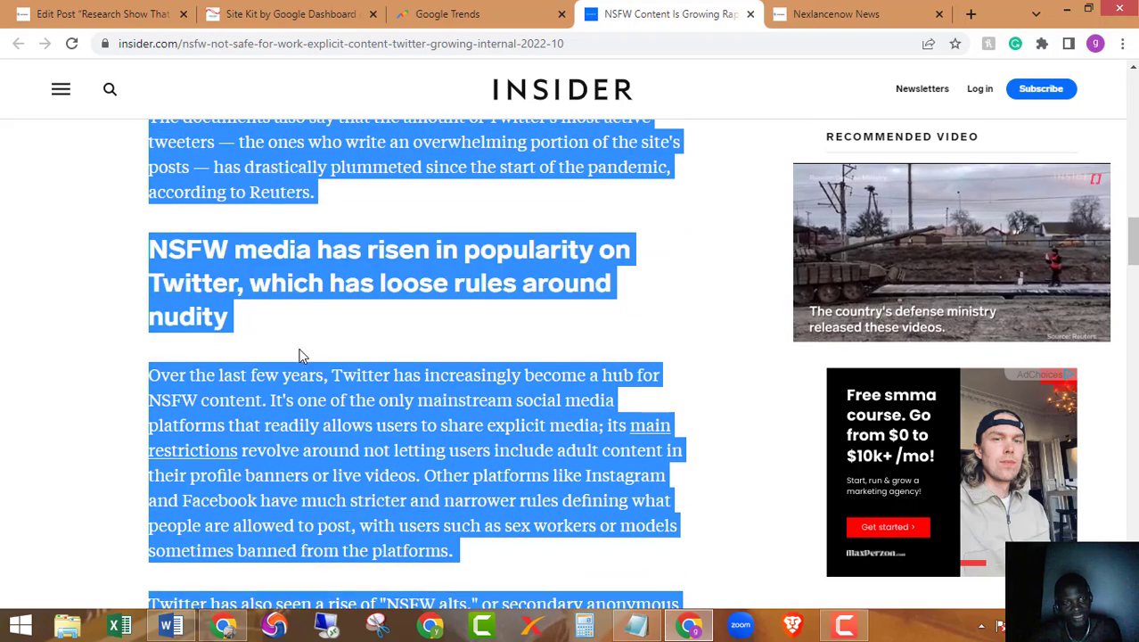
scroll(300, 356, up, 10)
scroll(212, 267, up, 5)
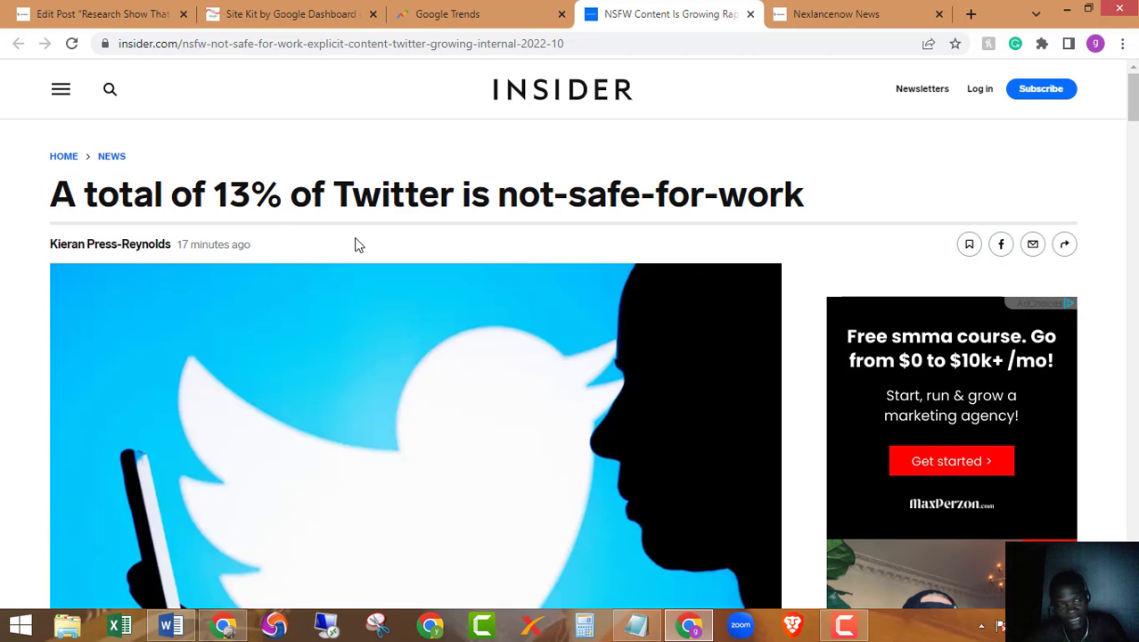
scroll(293, 284, down, 7)
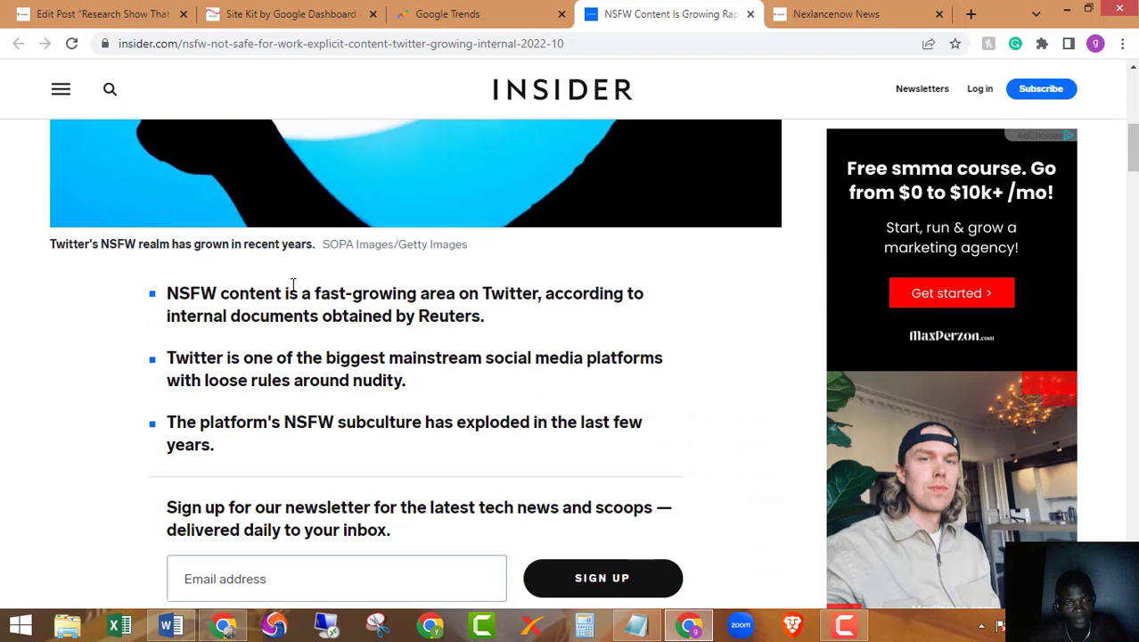
scroll(293, 284, down, 4)
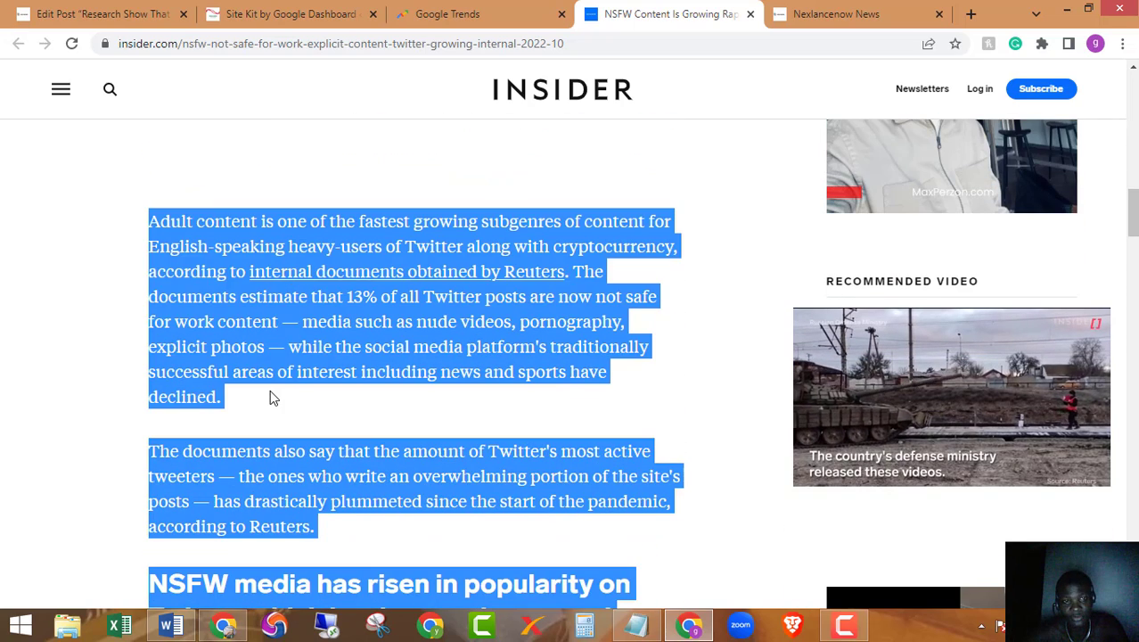
scroll(244, 419, up, 4)
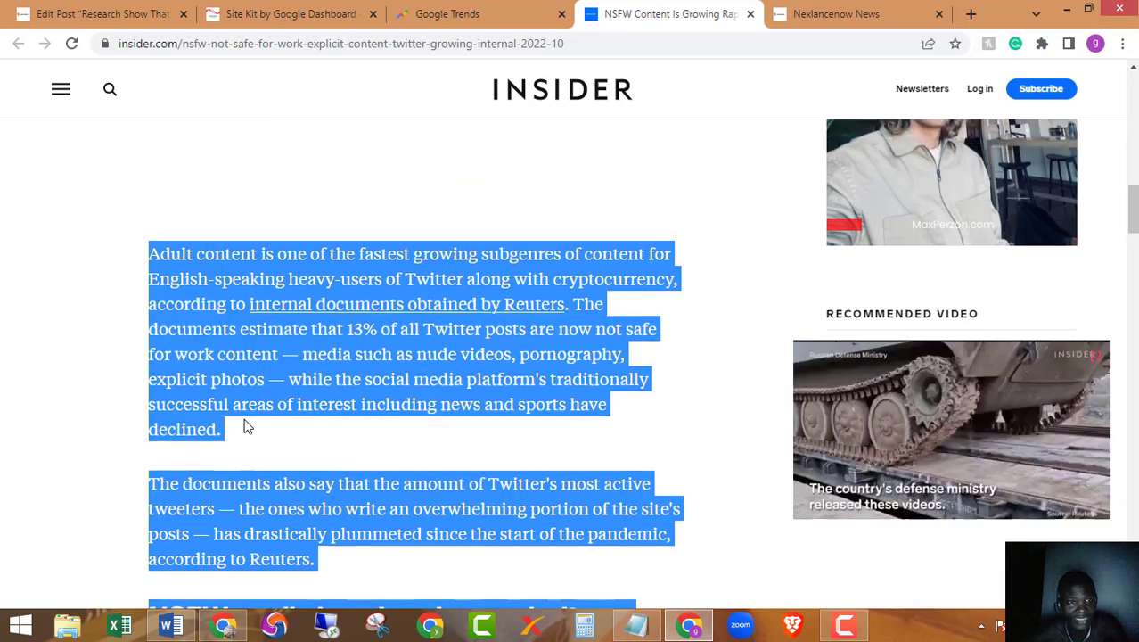
scroll(234, 388, up, 7)
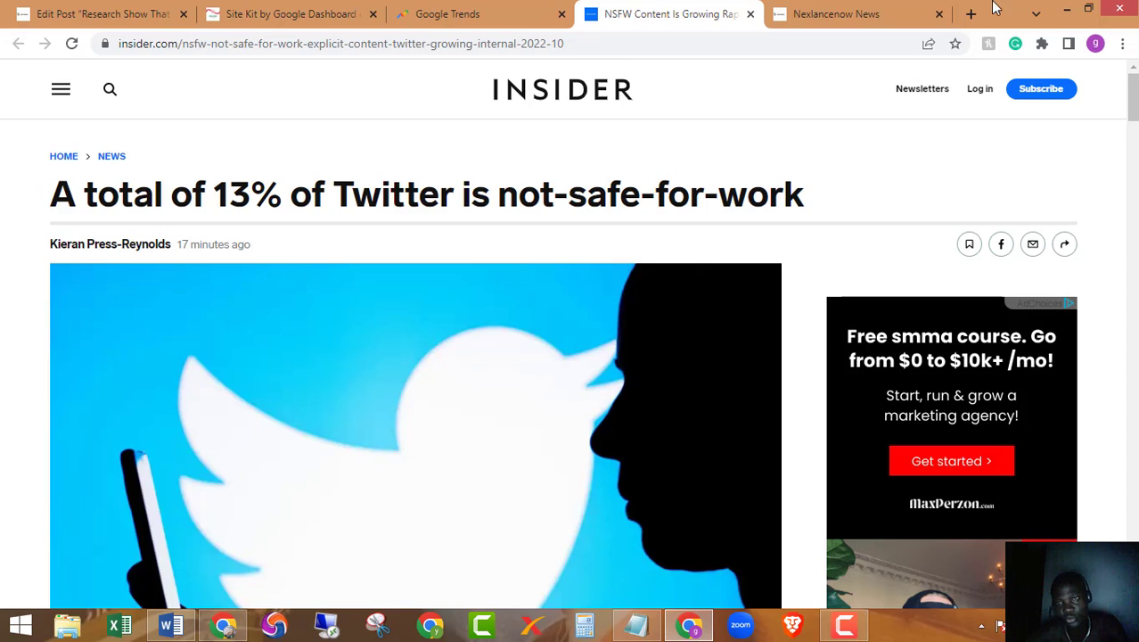
scroll(783, 268, down, 2)
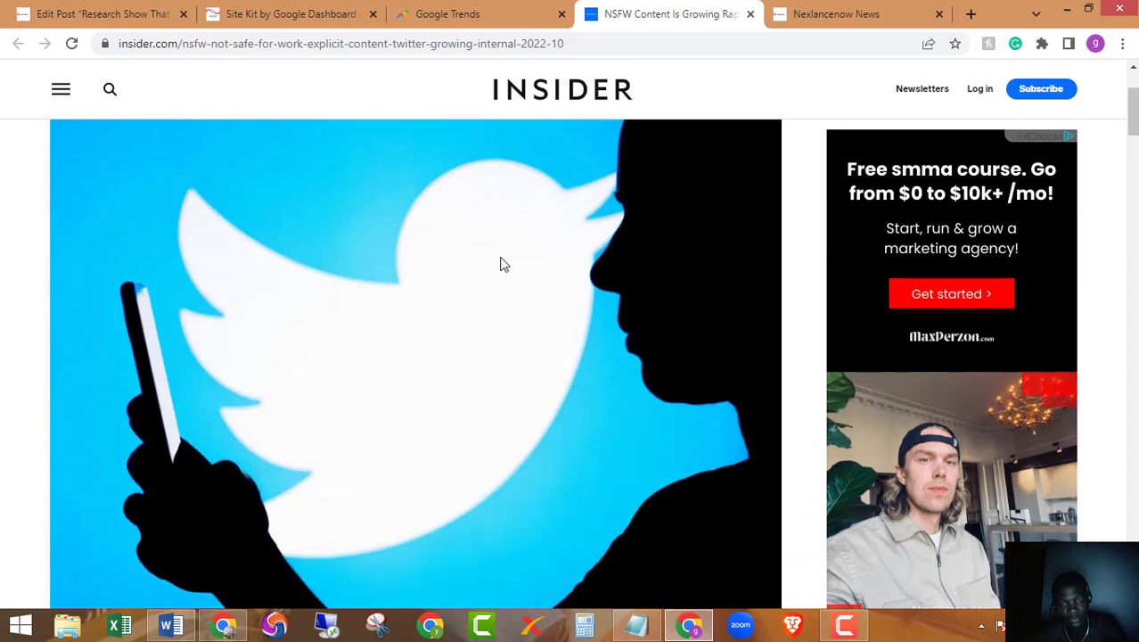
- Copy the article's remaining paragraphs, from "In June 2021, Paper Magazine declared" through "'free speech' on the website."
scroll(502, 264, down, 15)
key(ctrl+a)
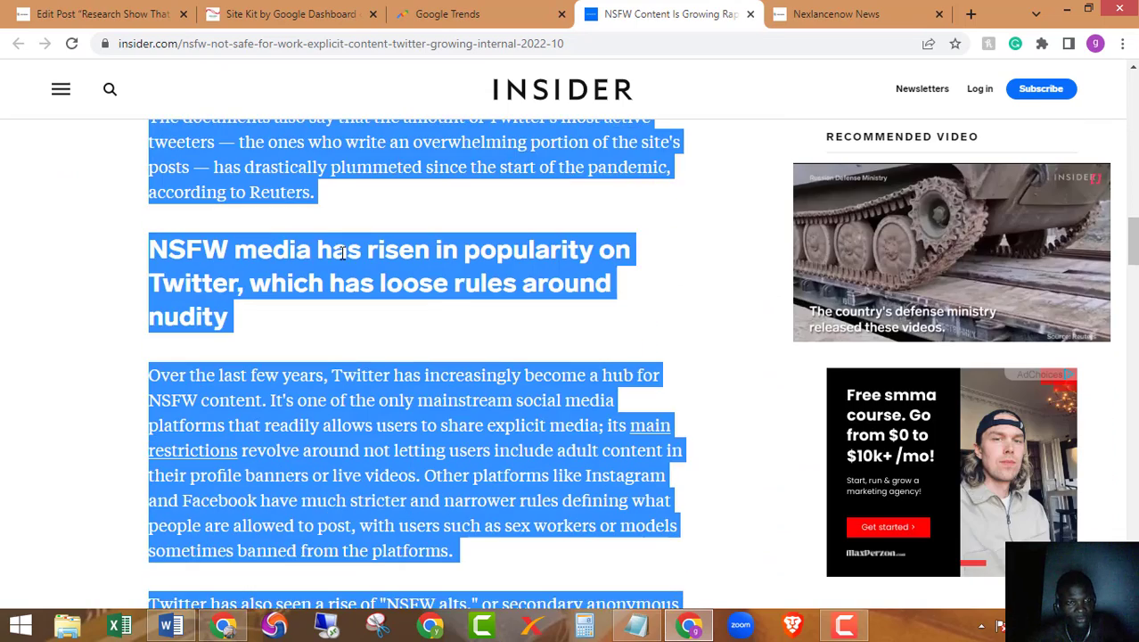
scroll(365, 370, down, 10)
click(365, 370)
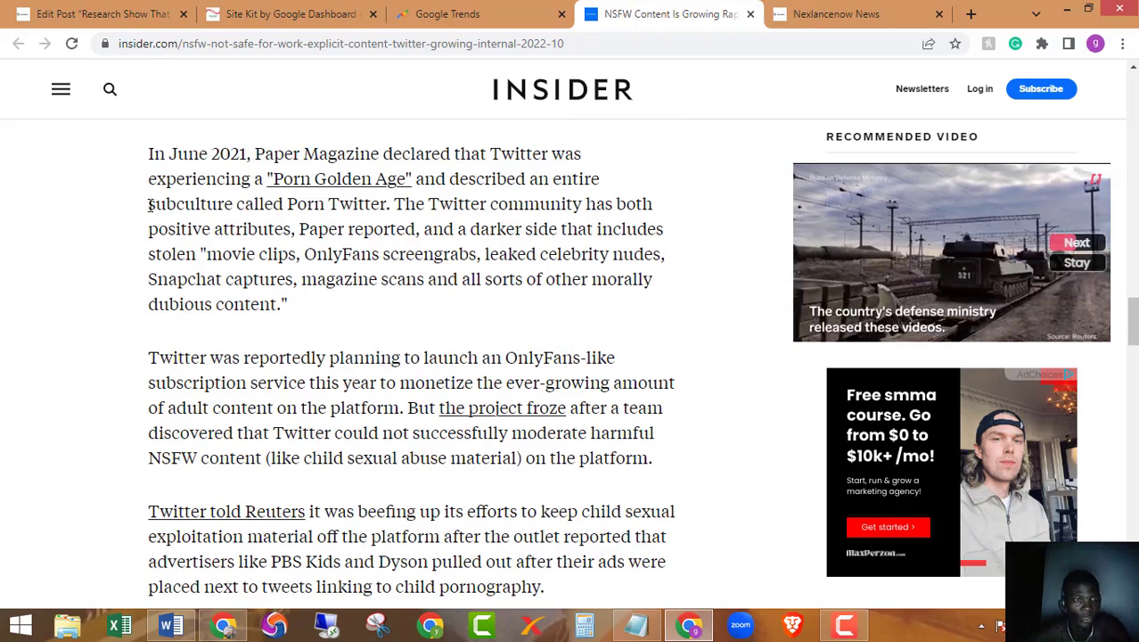
drag(150, 155, 373, 367)
scroll(265, 249, down, 1)
scroll(265, 249, down, 4)
right_click(417, 269)
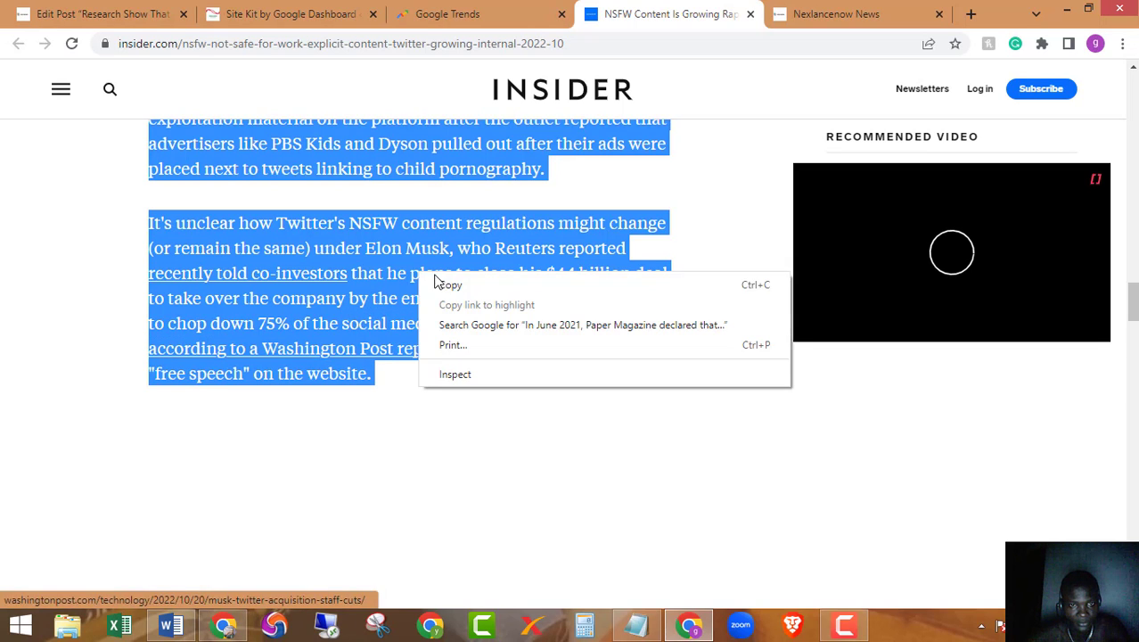
click(450, 285)
scroll(373, 294, down, 7)
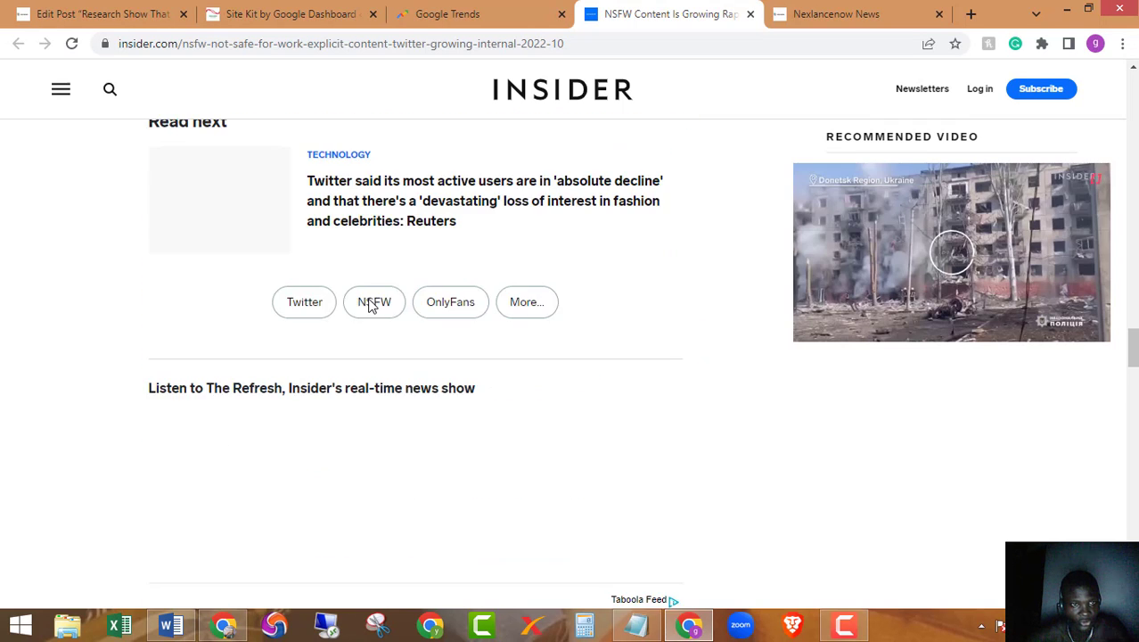
scroll(372, 305, up, 4)
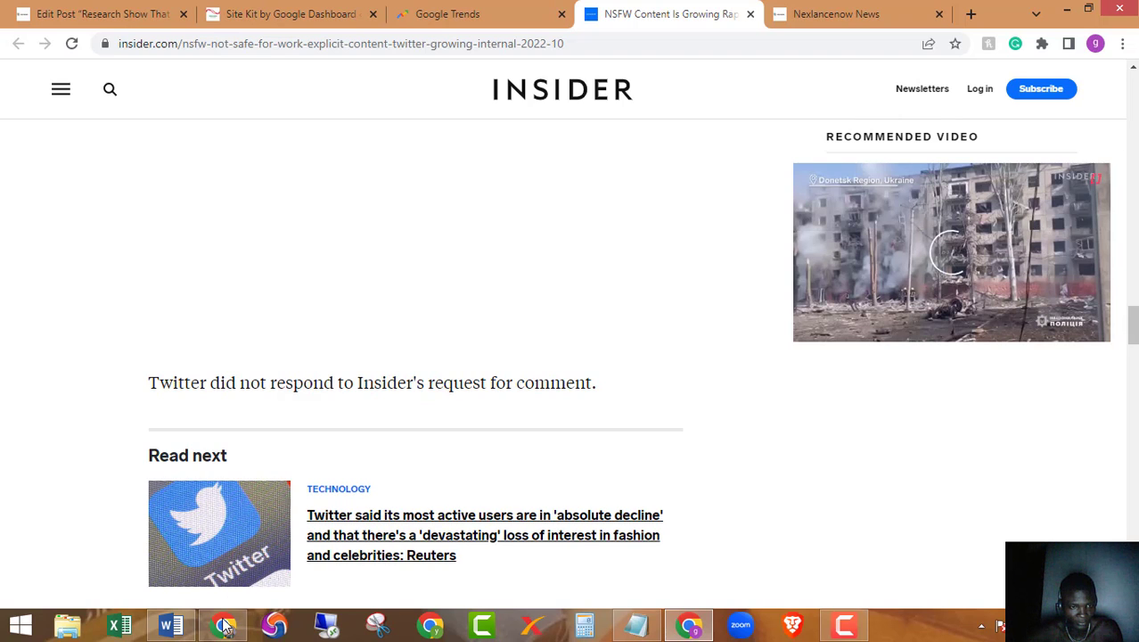
- Switch to the Word document and paste the copied paragraphs on a new line after "people can subscribe."
mouse_move(223, 624)
click(338, 446)
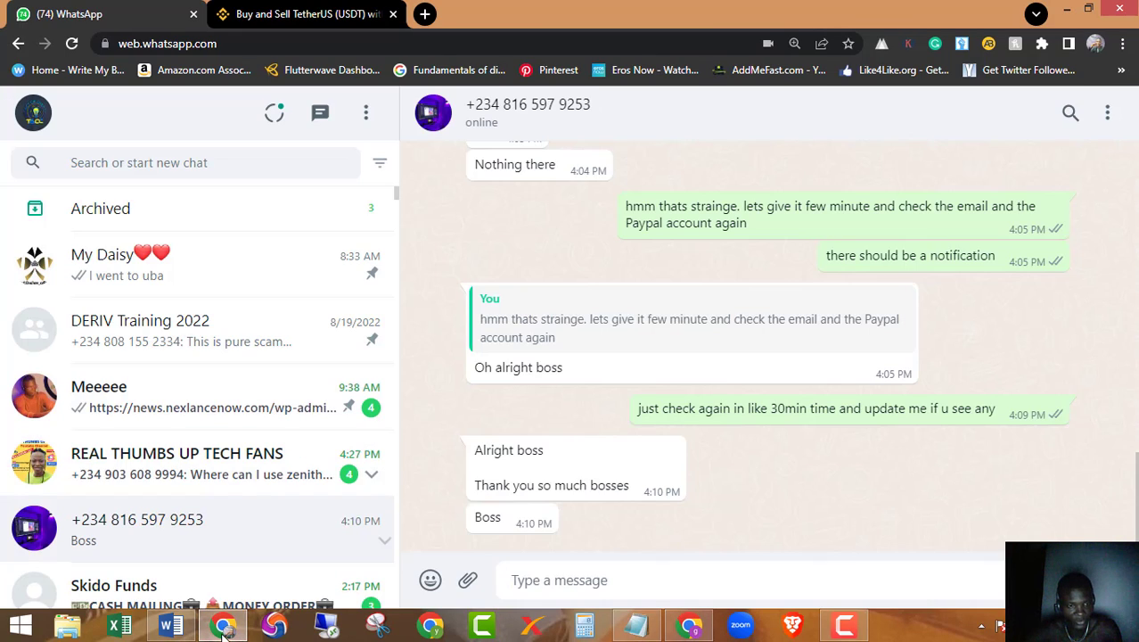
click(227, 622)
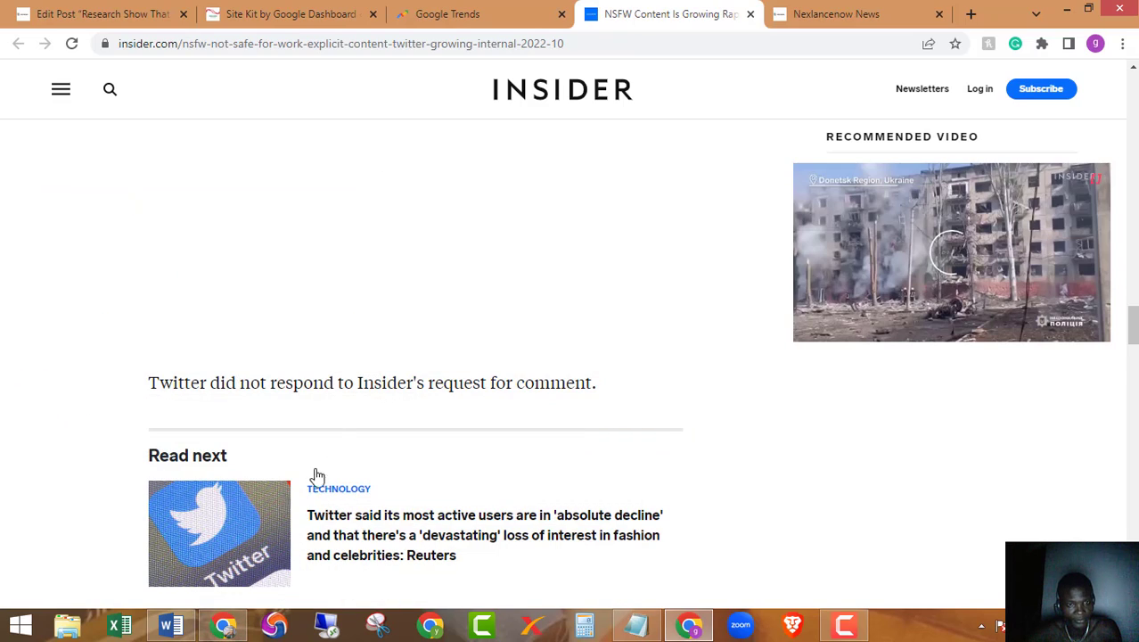
click(171, 624)
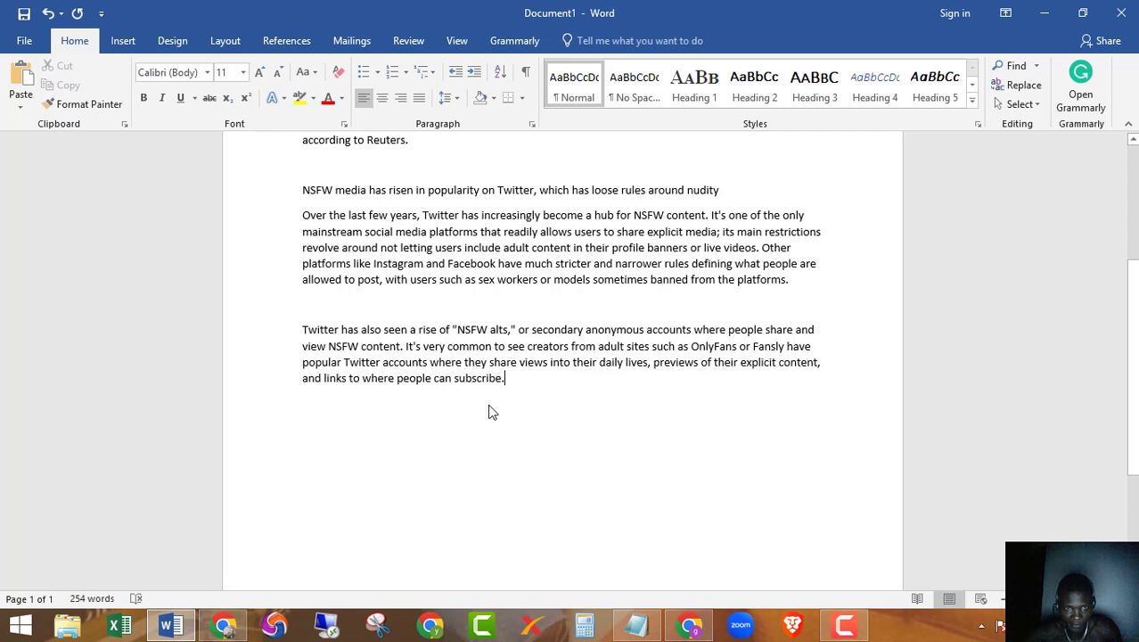
key(Return)
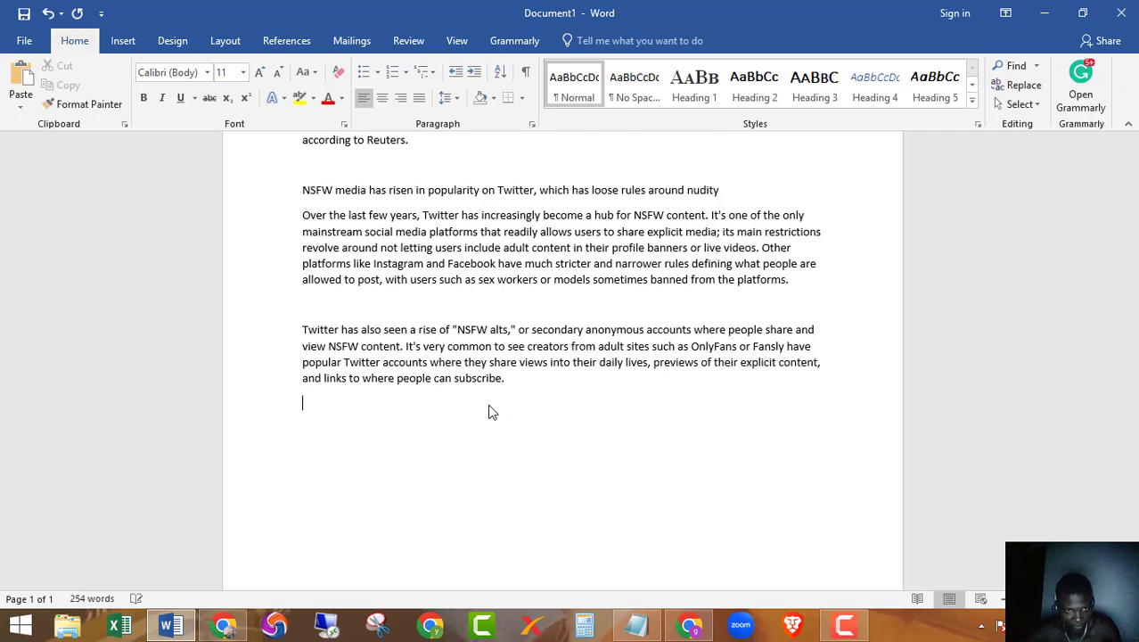
key(ctrl+v)
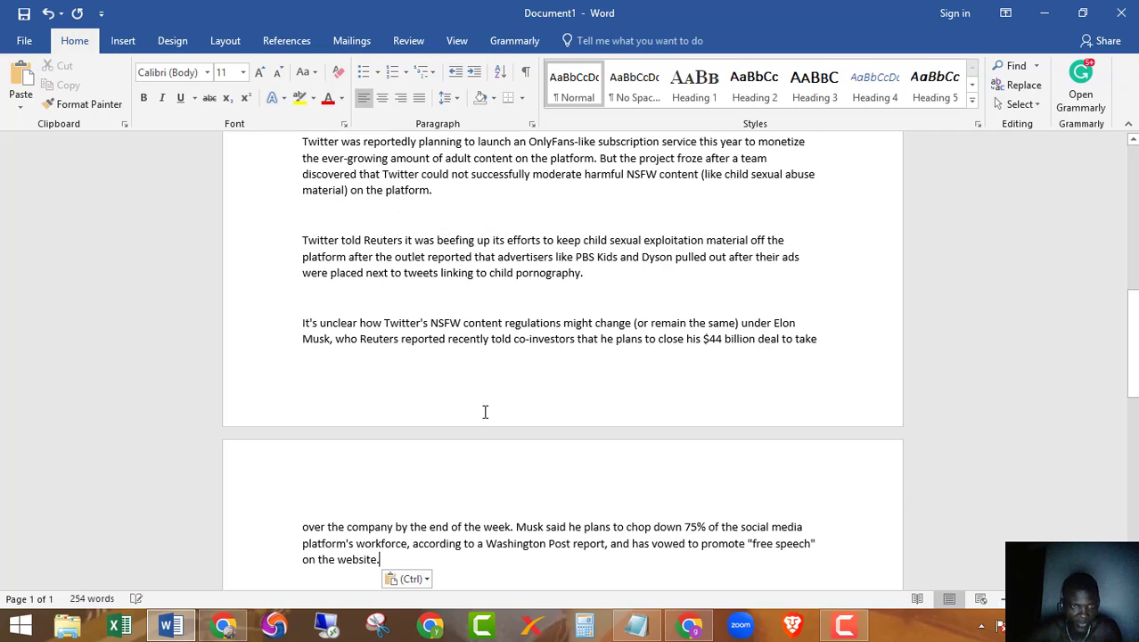
- Switch to the other Chrome window and open quillbot.com in a new tab
scroll(488, 412, up, 15)
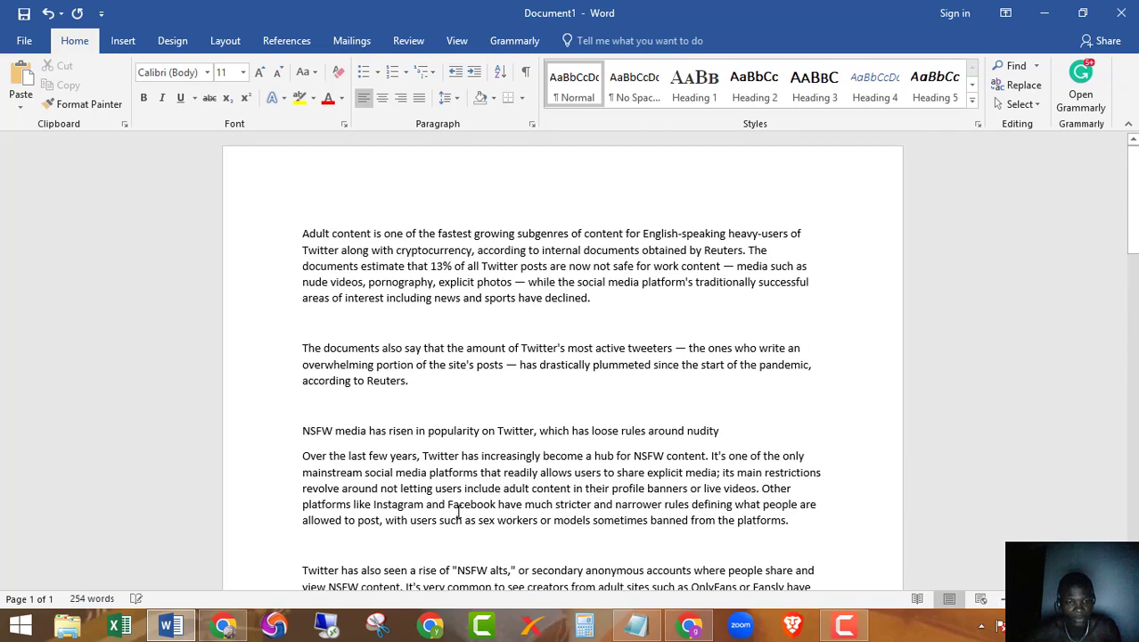
click(223, 626)
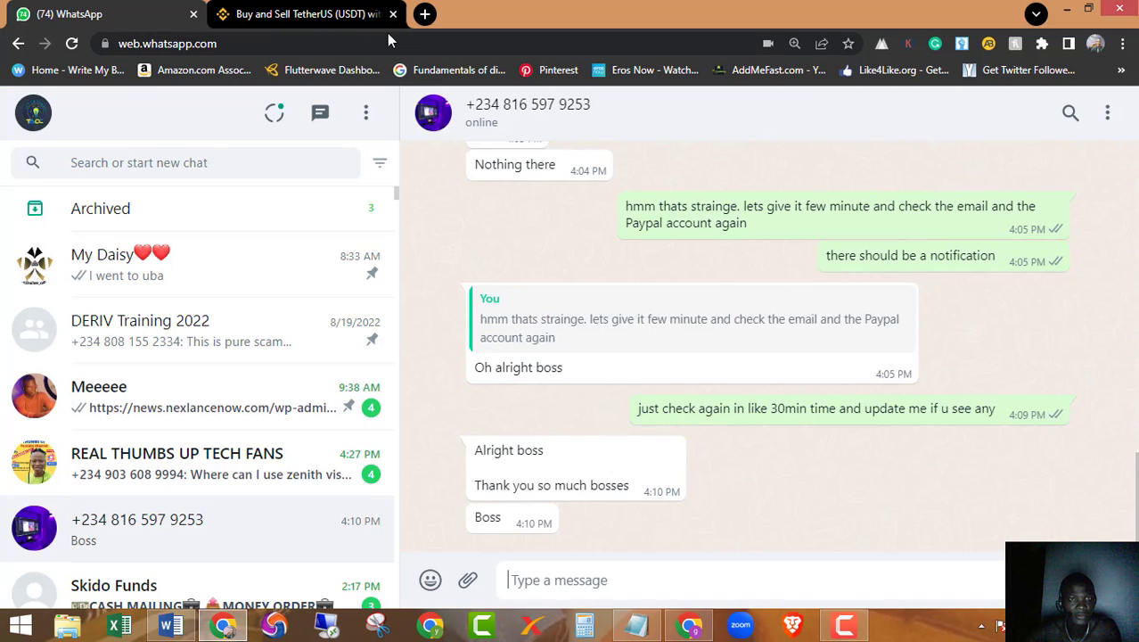
click(424, 14)
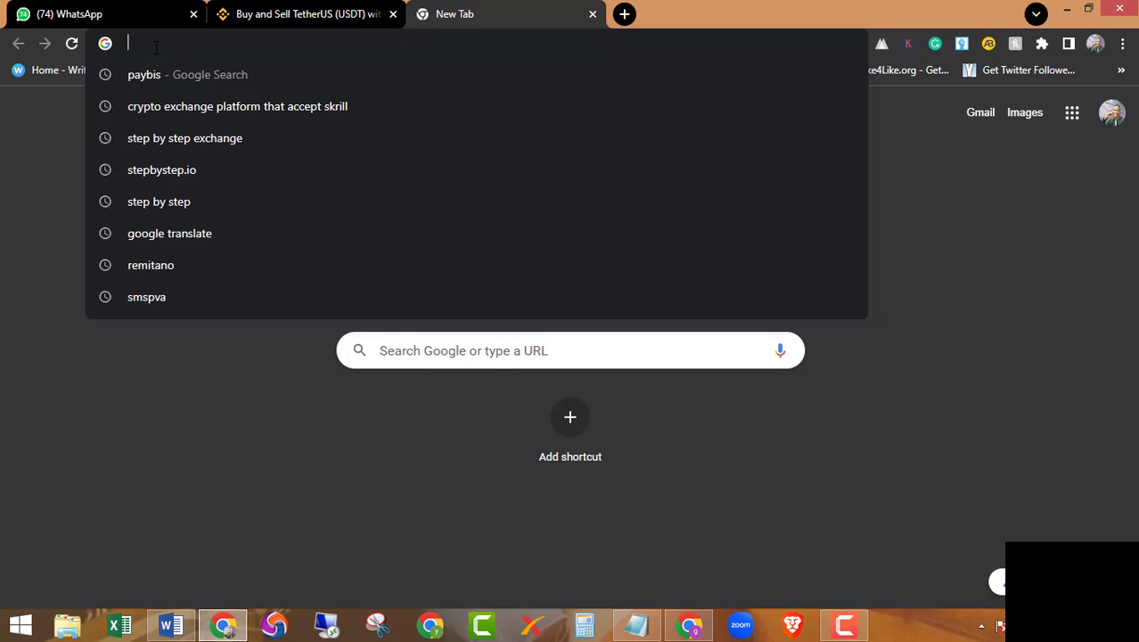
text(quillbot.com)
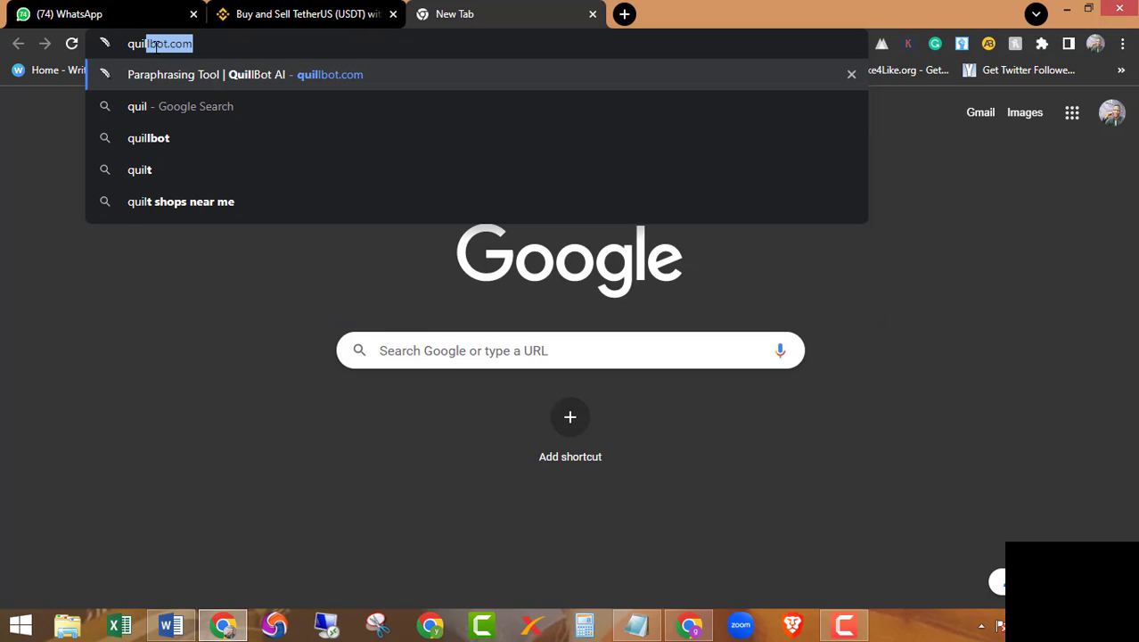
key(Return)
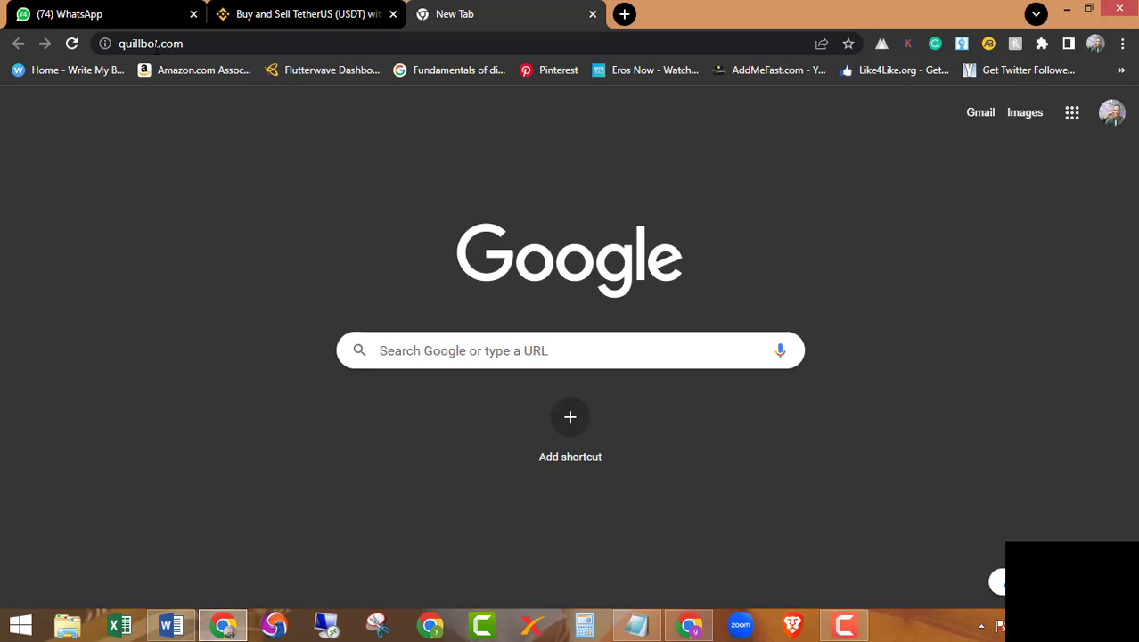
click(844, 624)
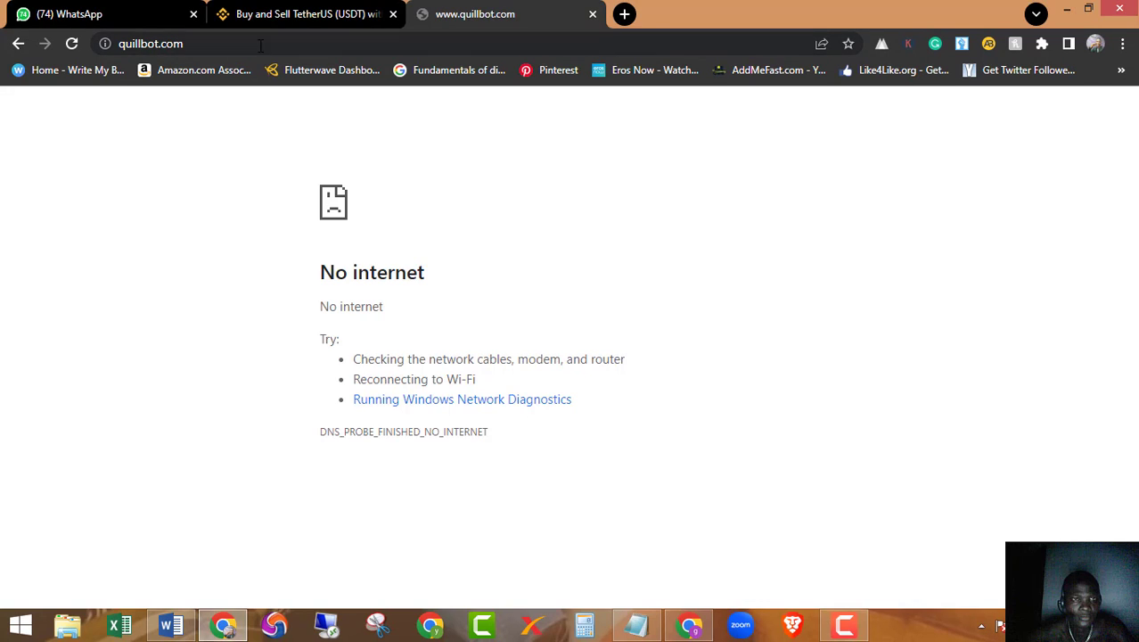
click(314, 45)
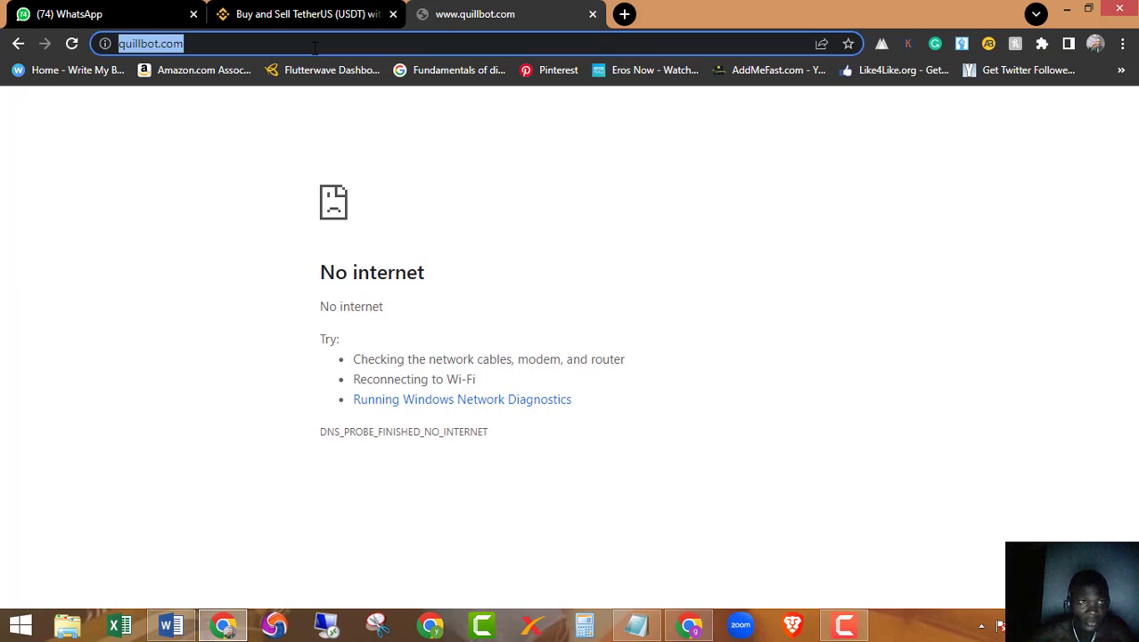
key(Return)
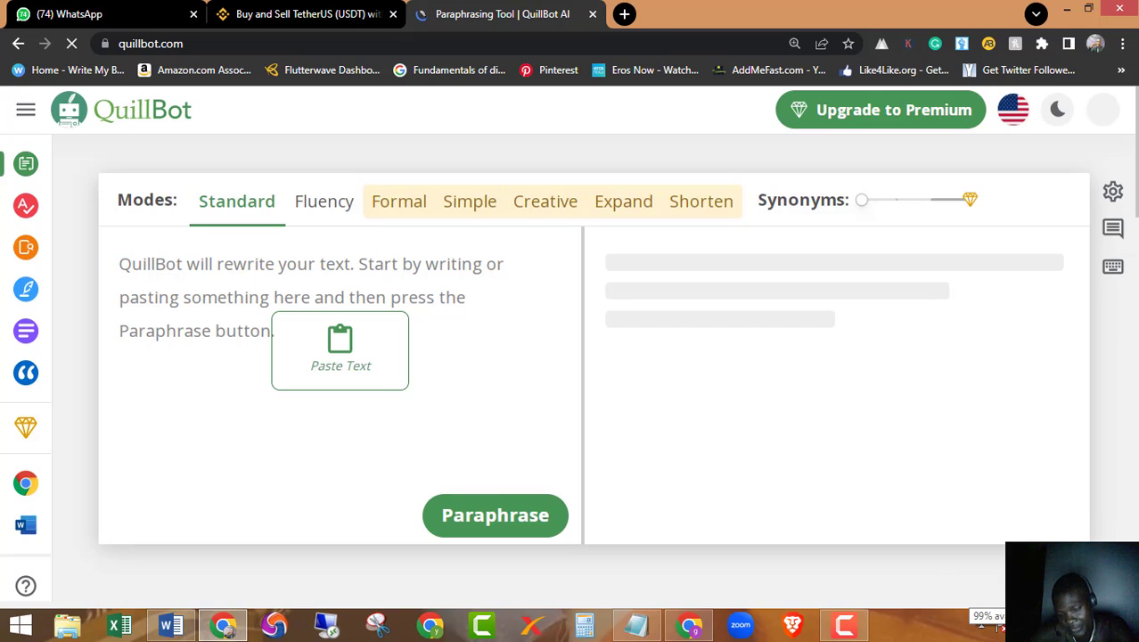
click(844, 624)
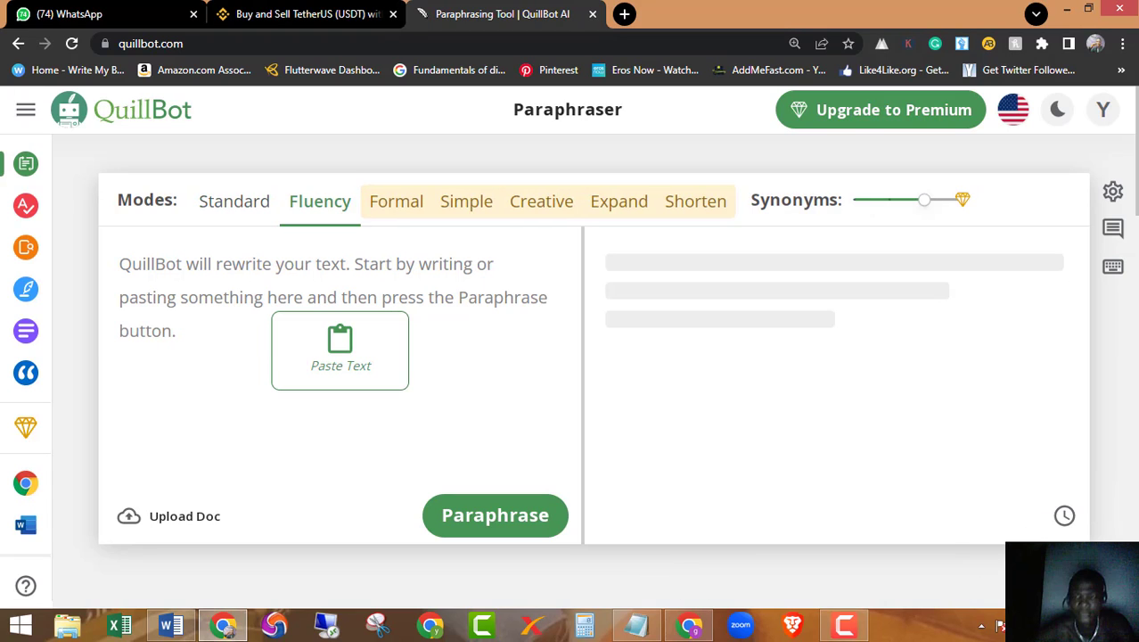
- Switch to the Word document and copy its first two paragraphs, from "Adult content is one" through "according to Reuters"
click(253, 275)
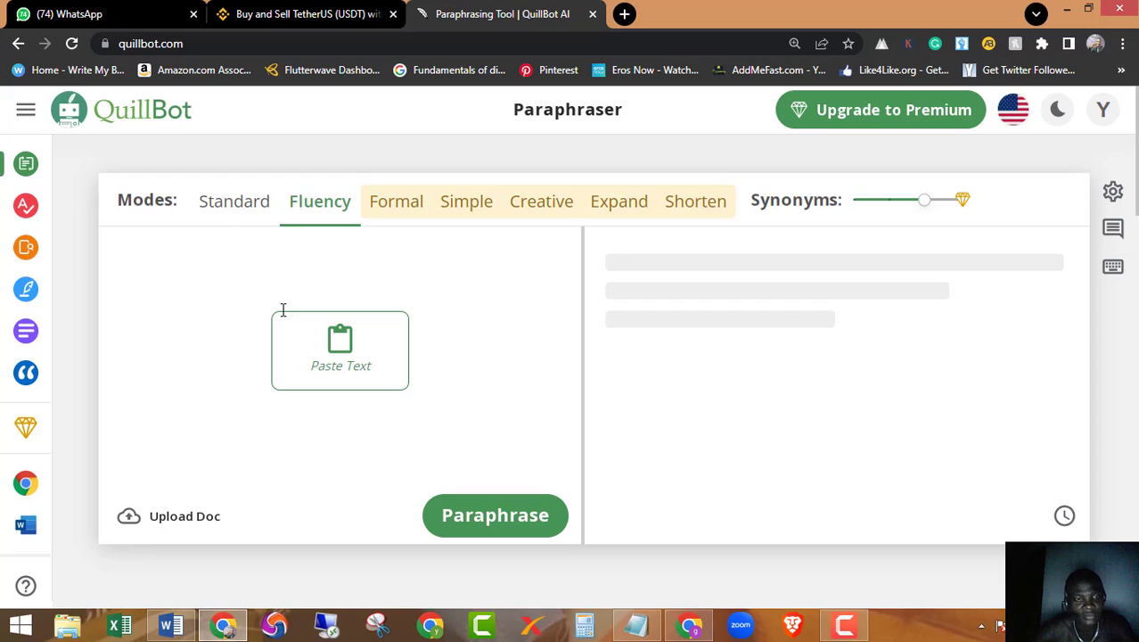
click(174, 624)
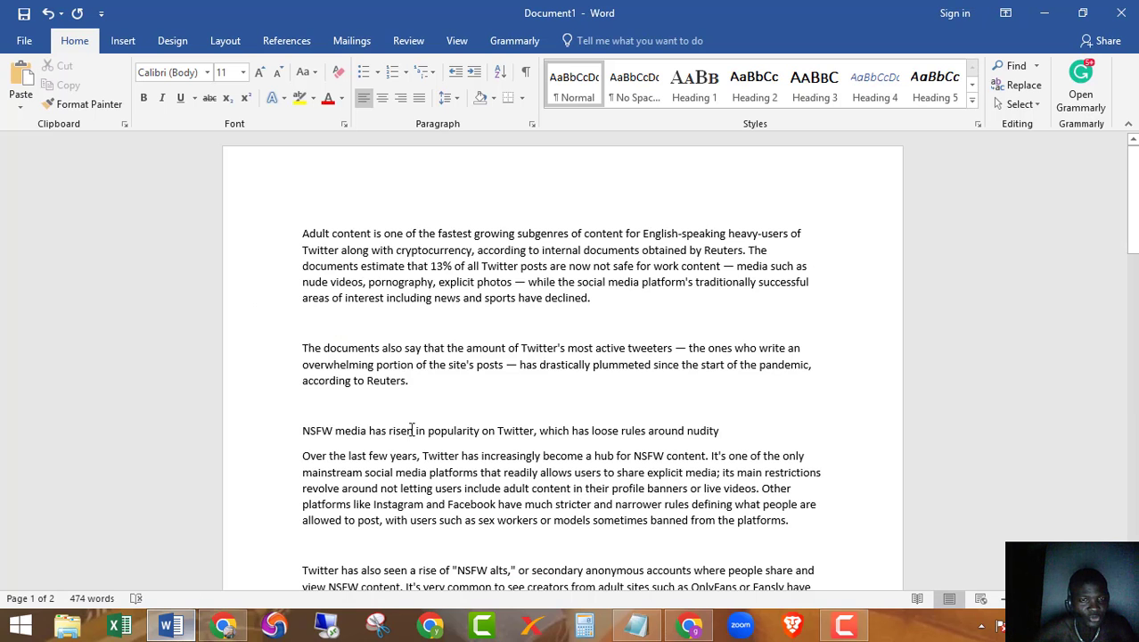
scroll(341, 373, down, 15)
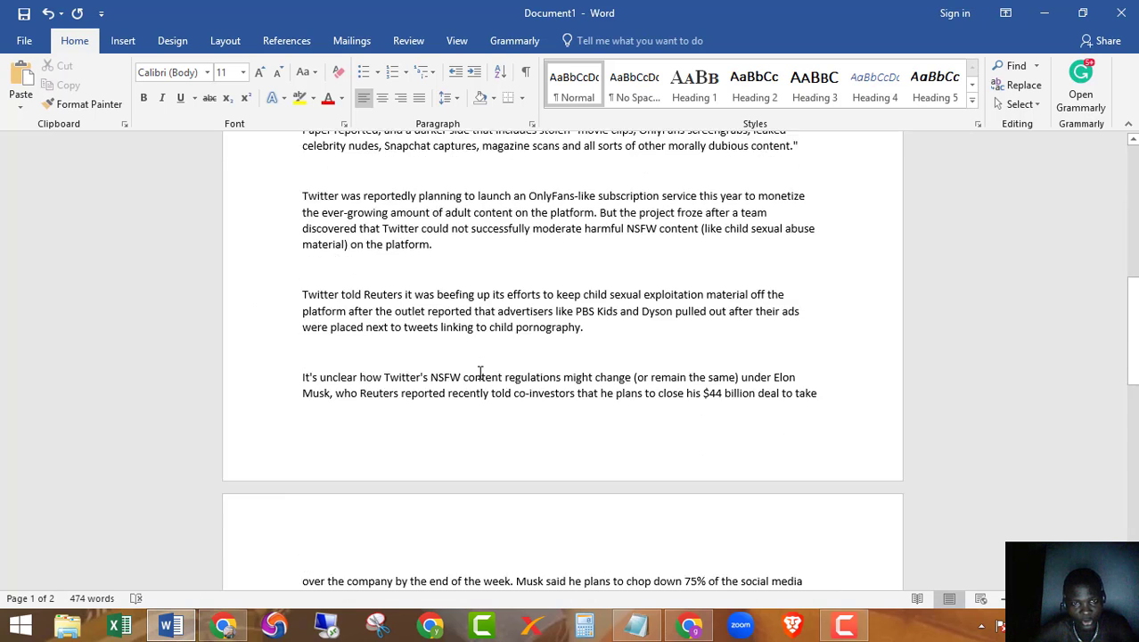
scroll(479, 373, up, 15)
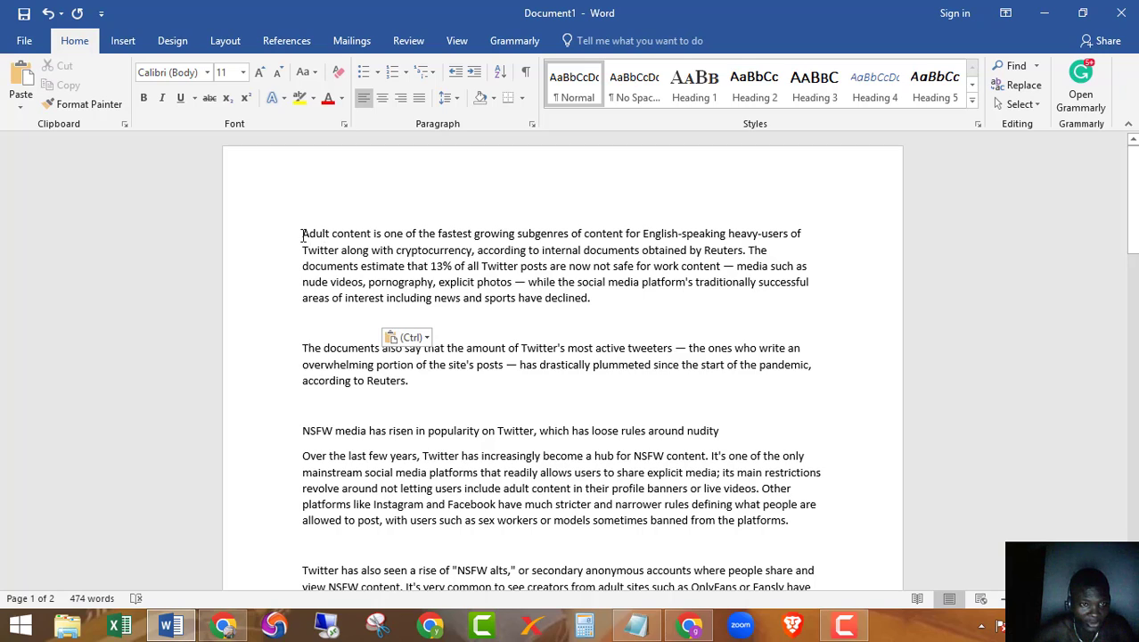
drag(303, 234, 409, 384)
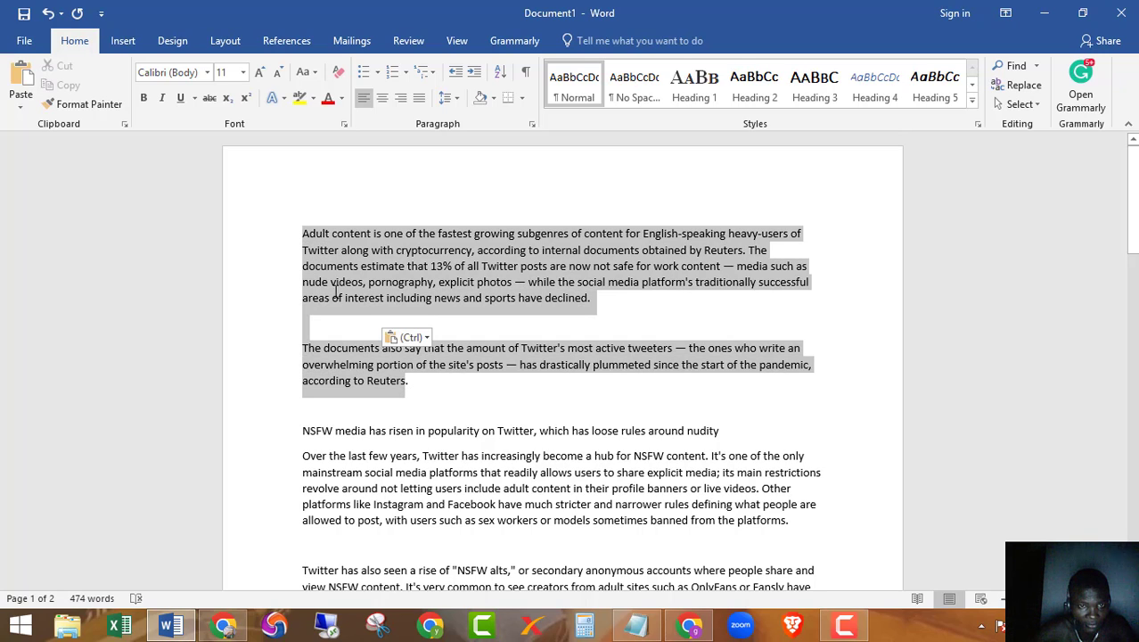
right_click(420, 255)
click(458, 286)
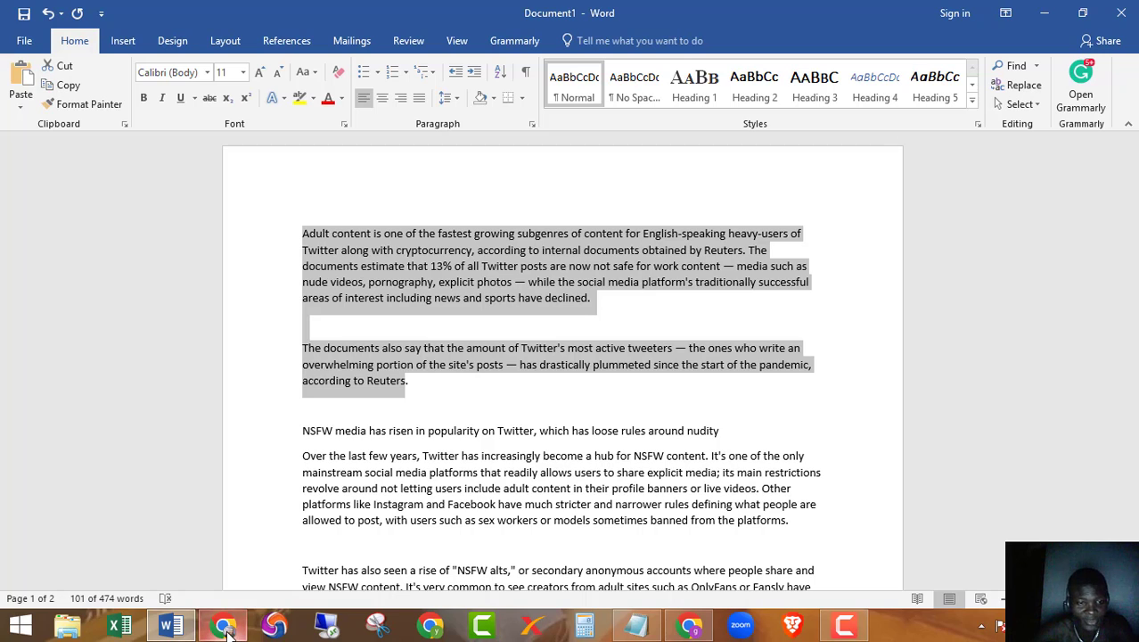
- Look over the draft post "Research Show That 13% of Twitter is not-safe-for-work" in the WordPress editor
click(230, 631)
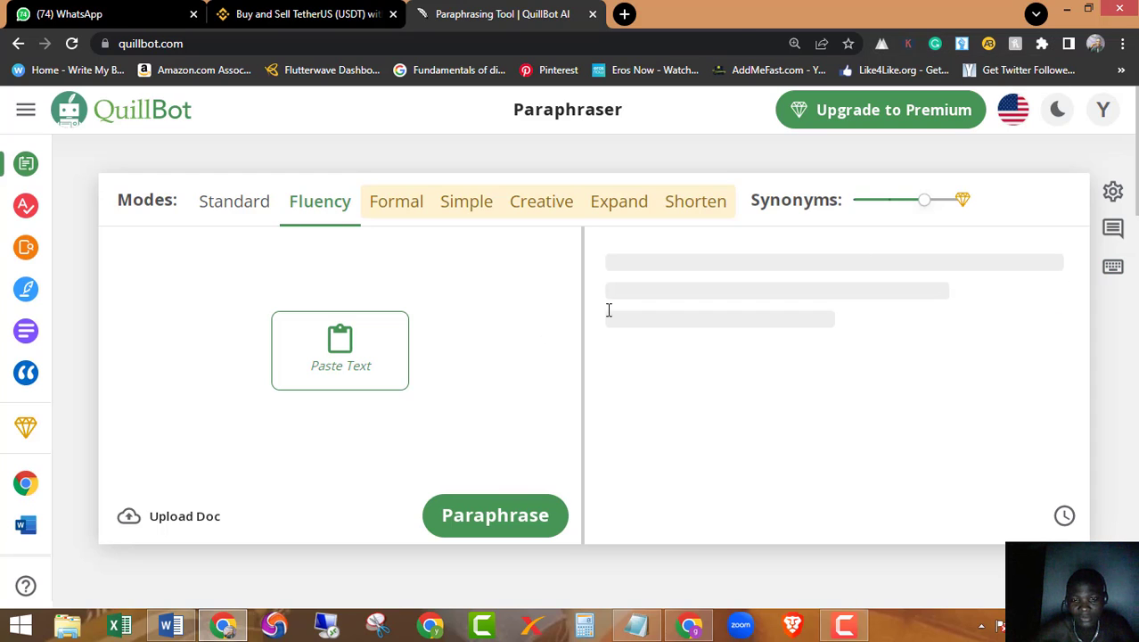
click(692, 628)
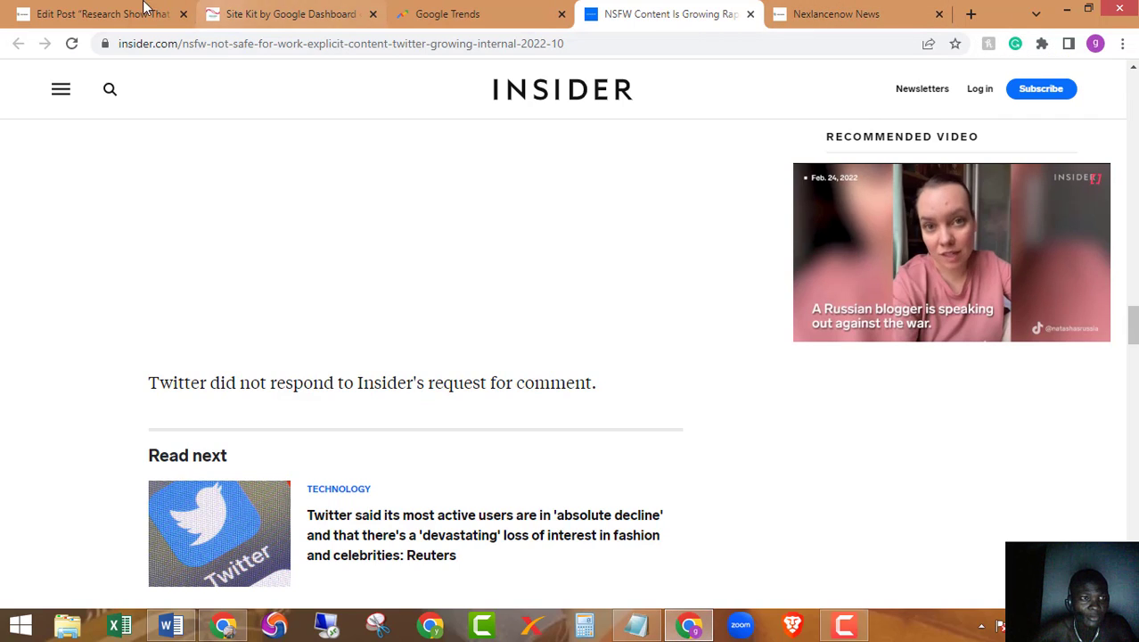
click(97, 14)
scroll(534, 321, down, 1)
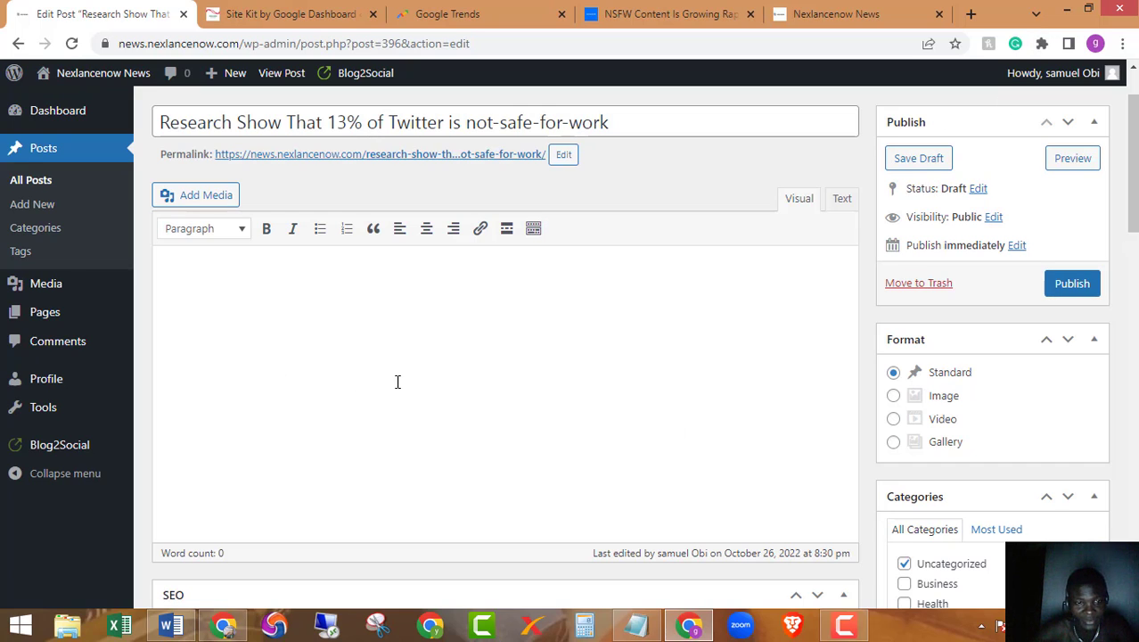
- Return to the QuillBot paraphraser, paste the copied paragraphs as input text, and check the pasted text and its word count
click(224, 624)
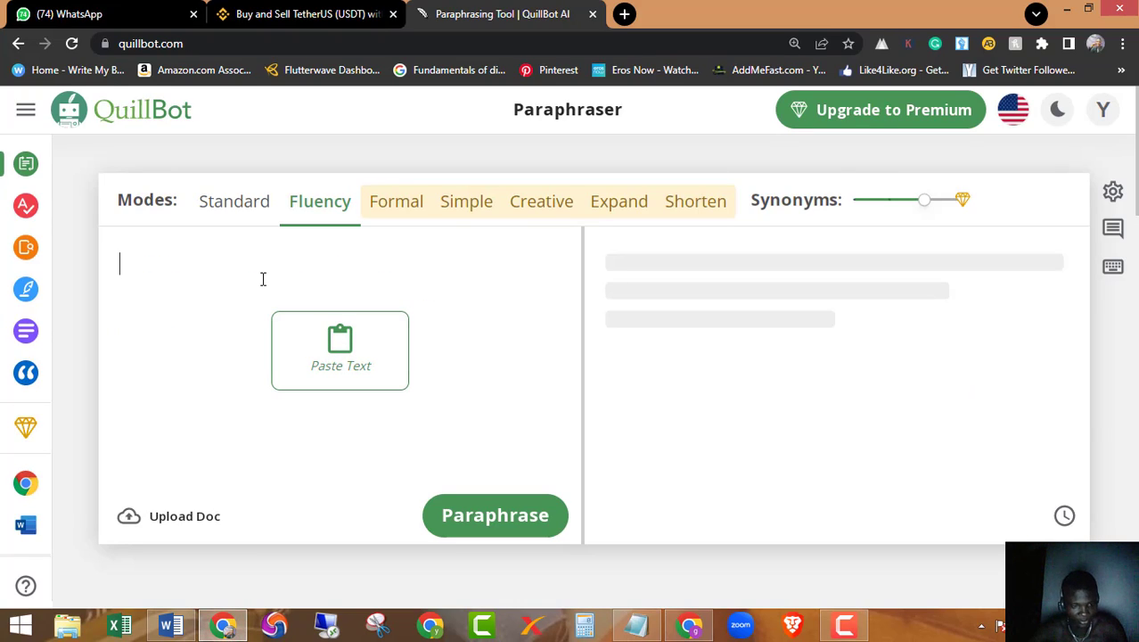
key(ctrl+v)
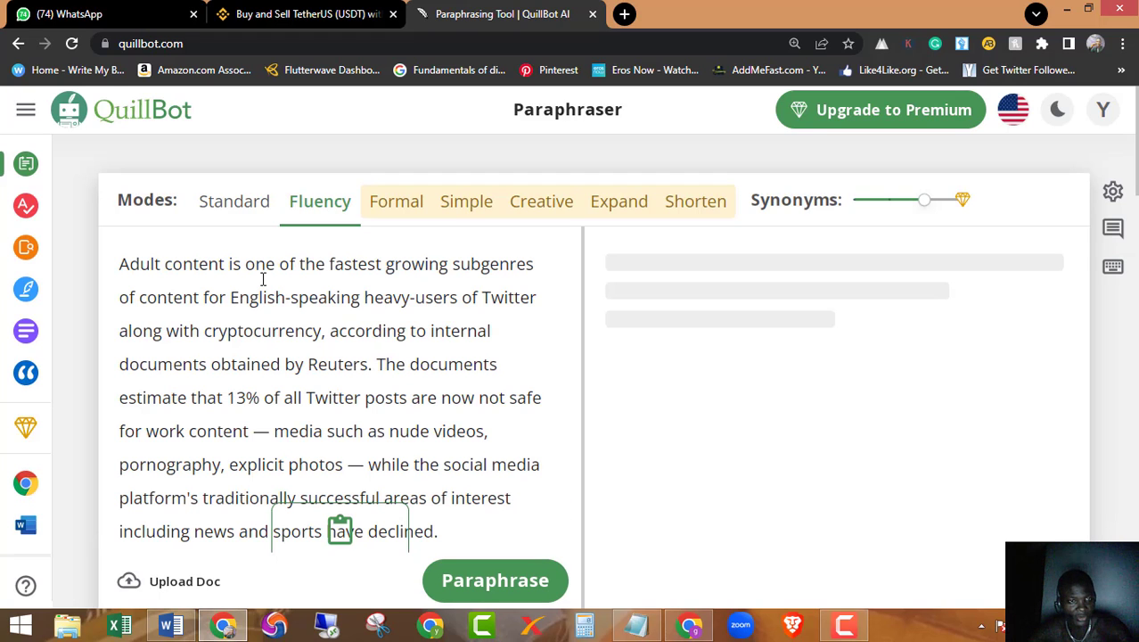
scroll(303, 386, down, 4)
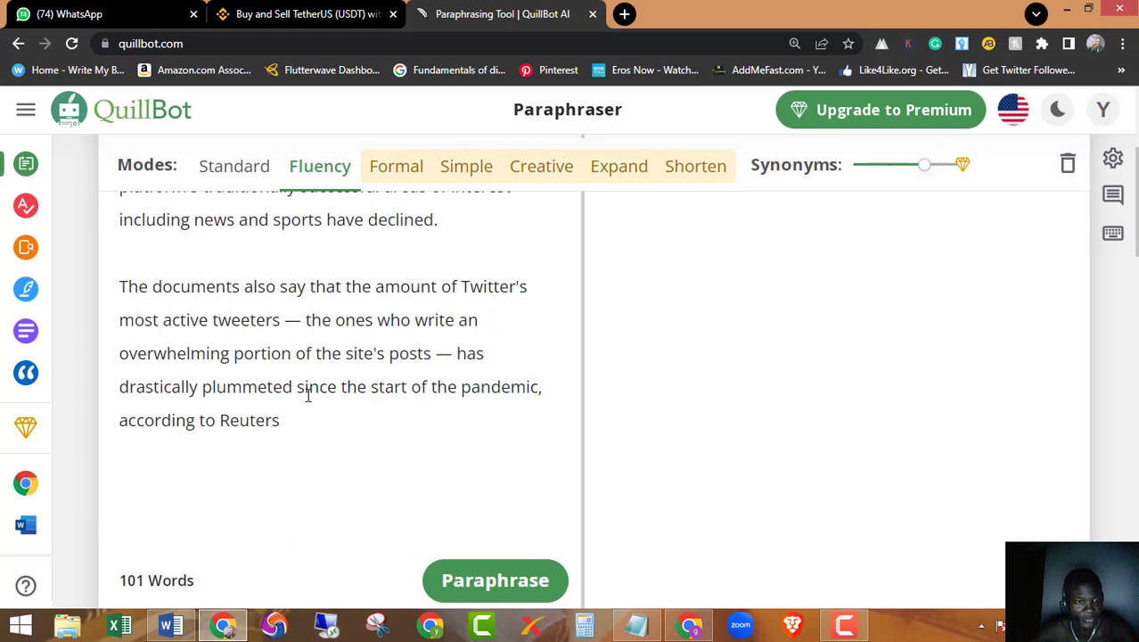
scroll(308, 393, up, 4)
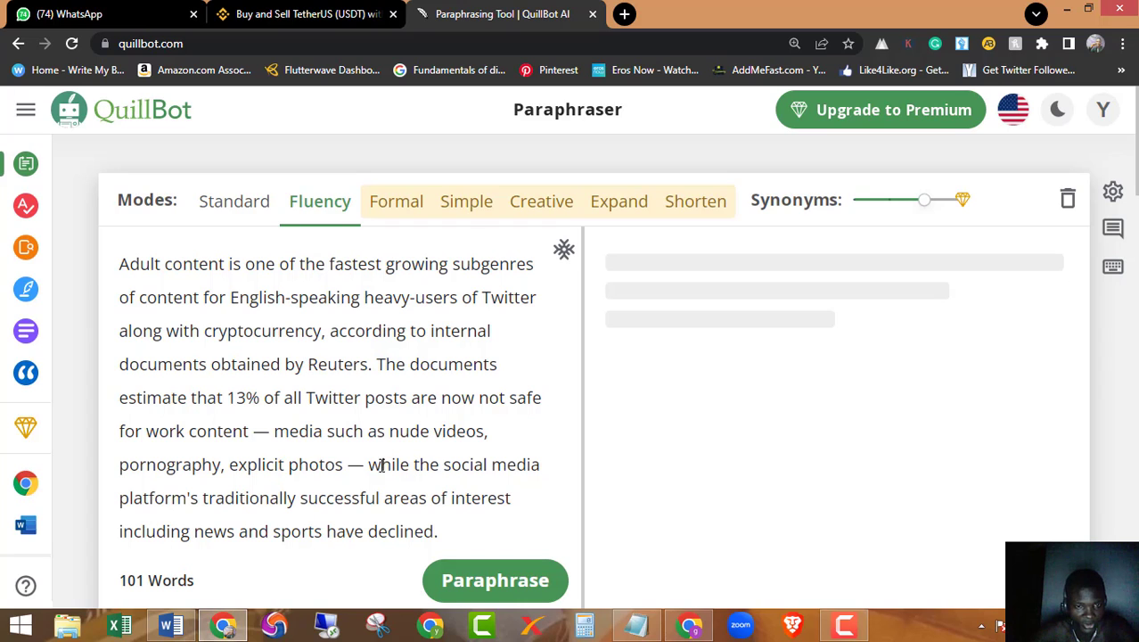
scroll(347, 435, down, 6)
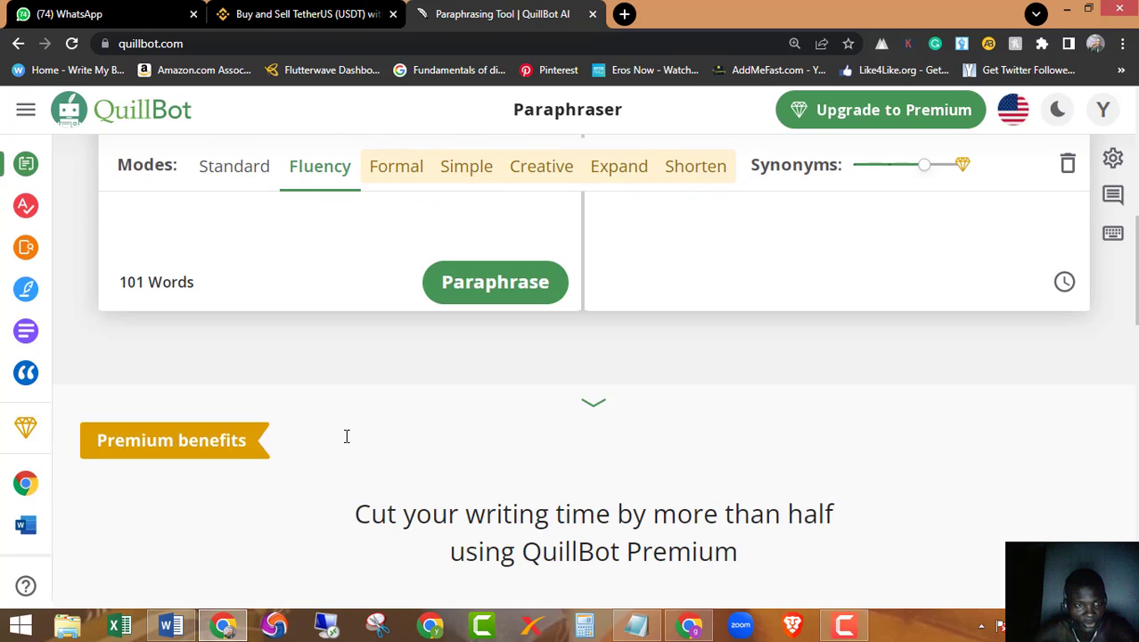
scroll(346, 435, up, 3)
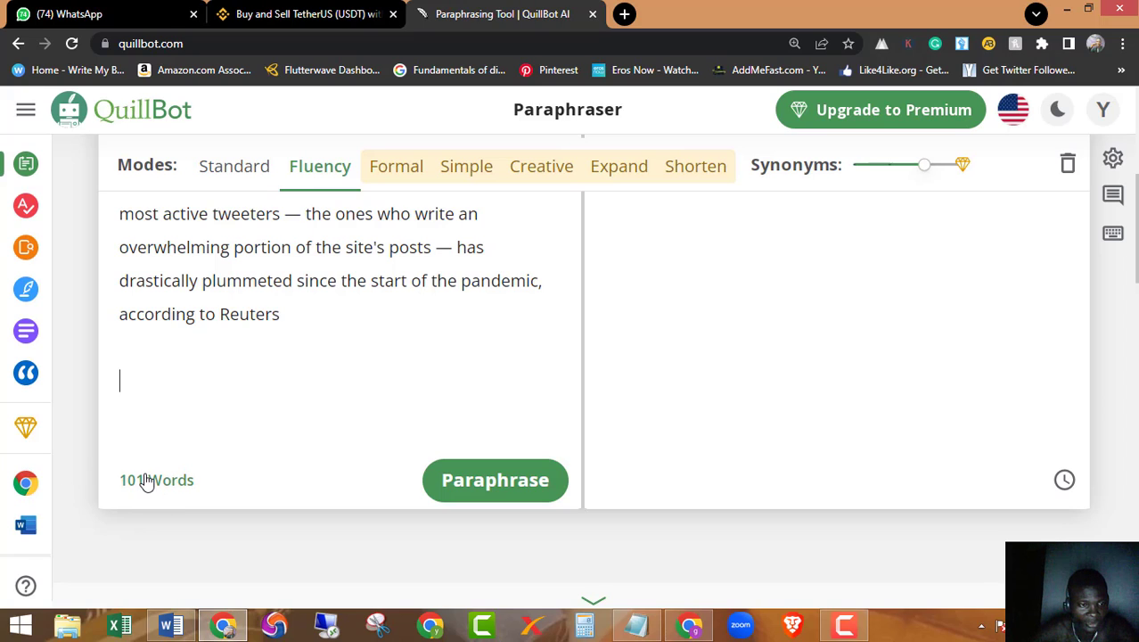
mouse_move(149, 484)
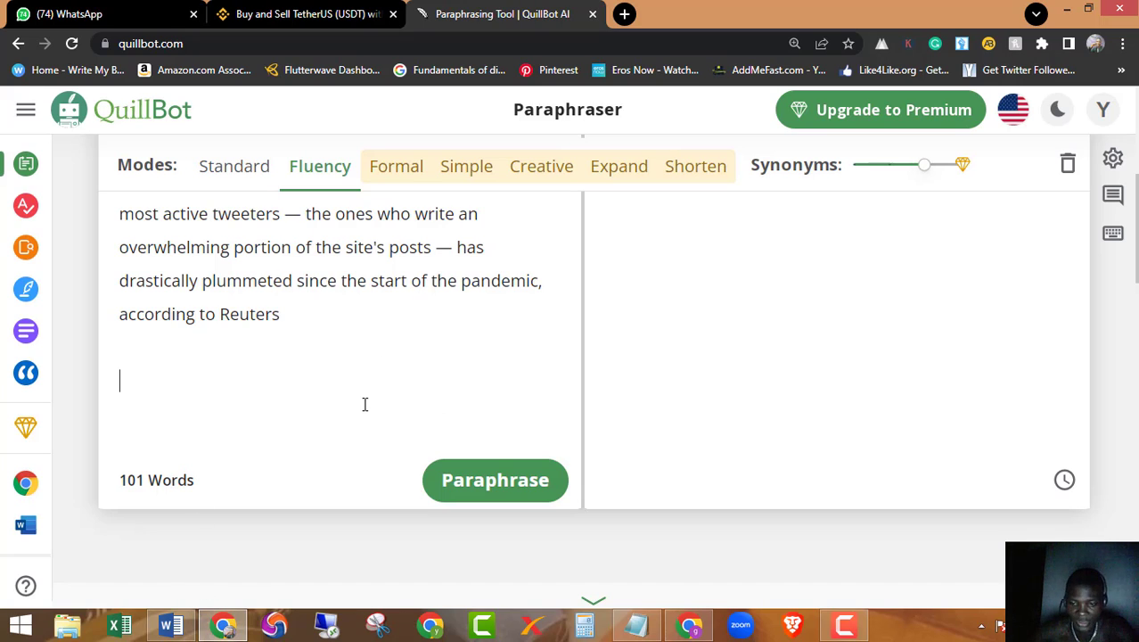
- Remove the blank lines after "according to Reuters" in the input text and paraphrase it in Fluency mode
key(BackSpace)
key(BackSpace)
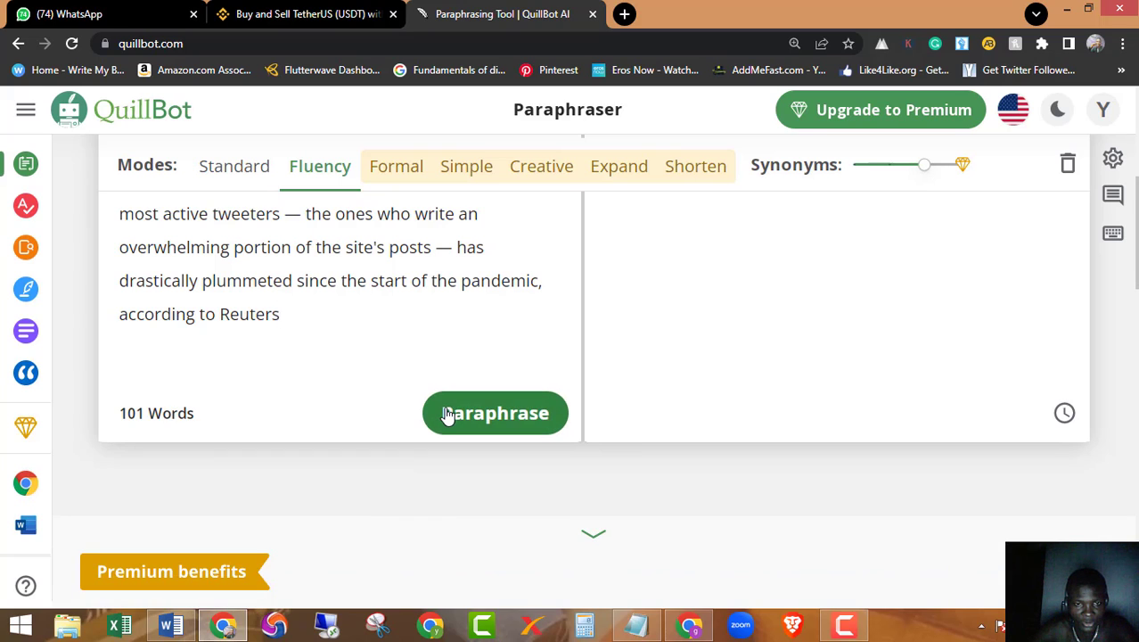
click(526, 413)
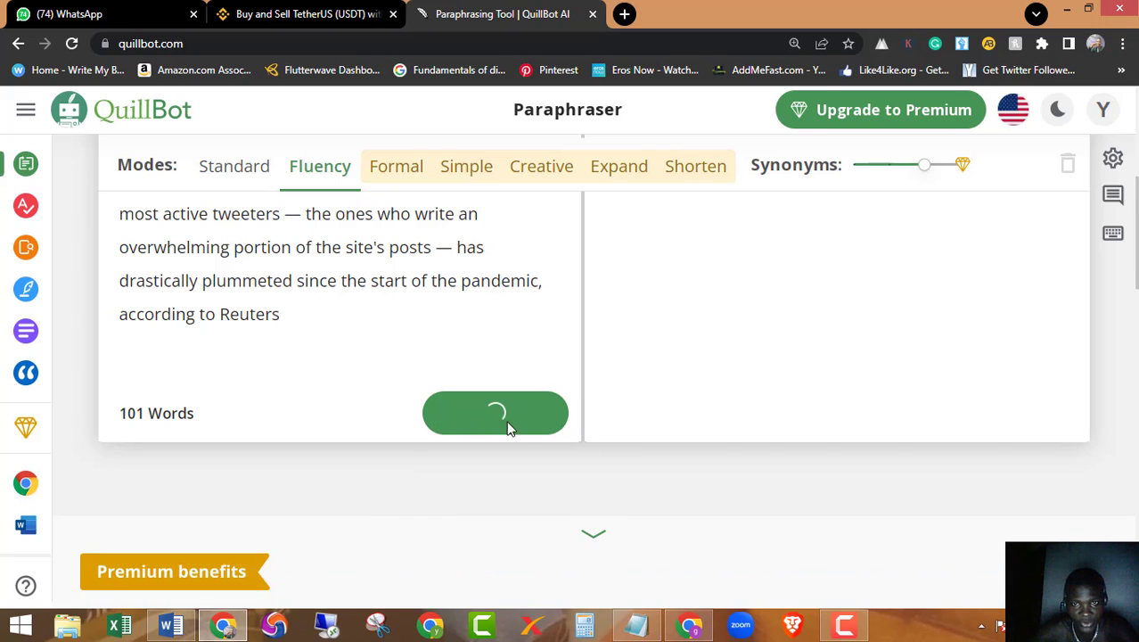
- Replace the word "material," after "Adult" in the paraphrased first sentence with the synonym "information,"
scroll(522, 406, up, 3)
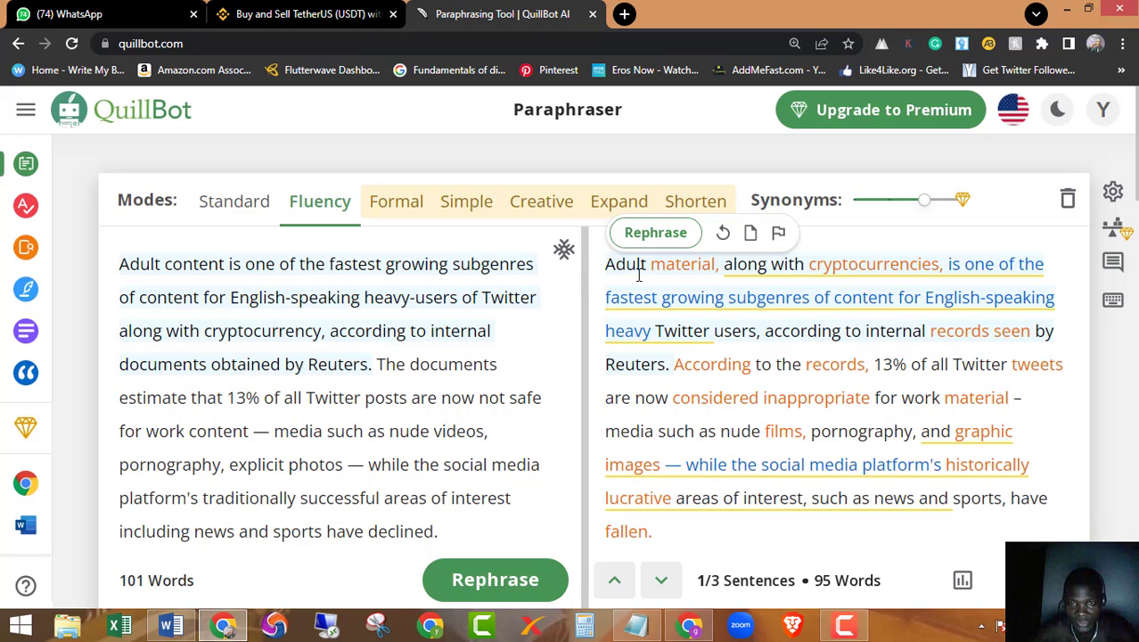
click(691, 272)
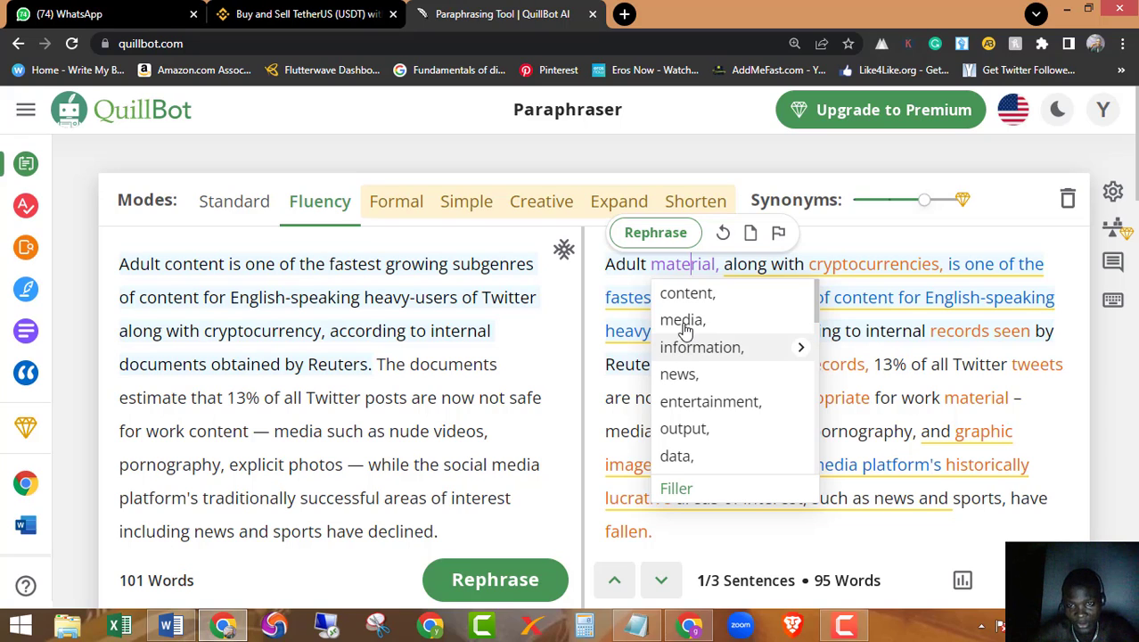
click(692, 355)
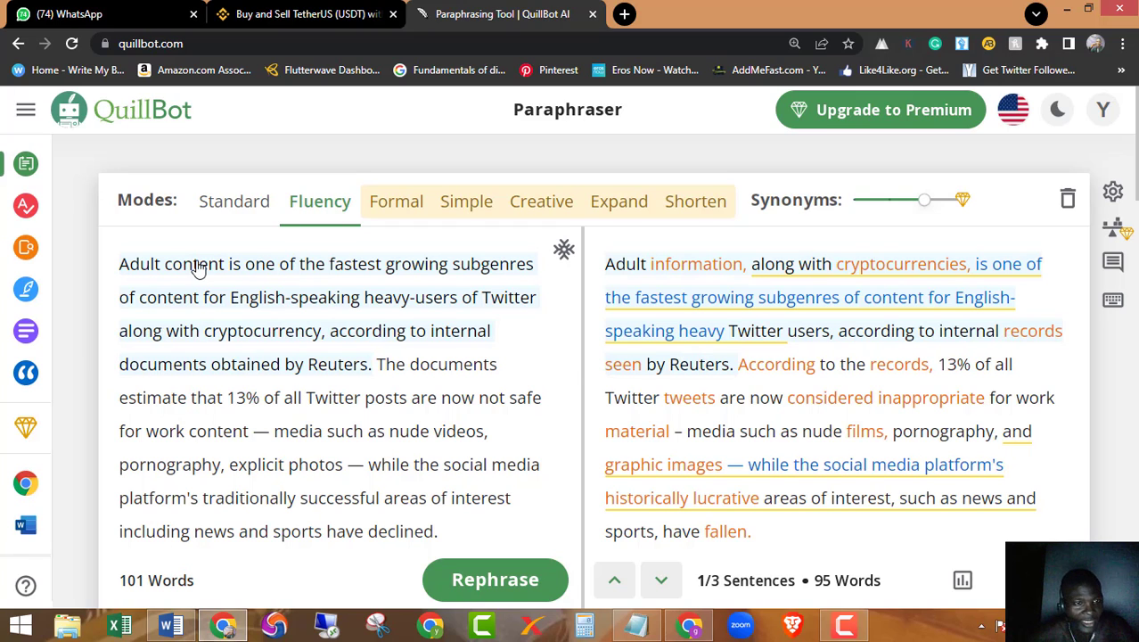
- Copy the full paraphrased text and paste it over the selected first two paragraphs in the Word document
scroll(796, 473, down, 2)
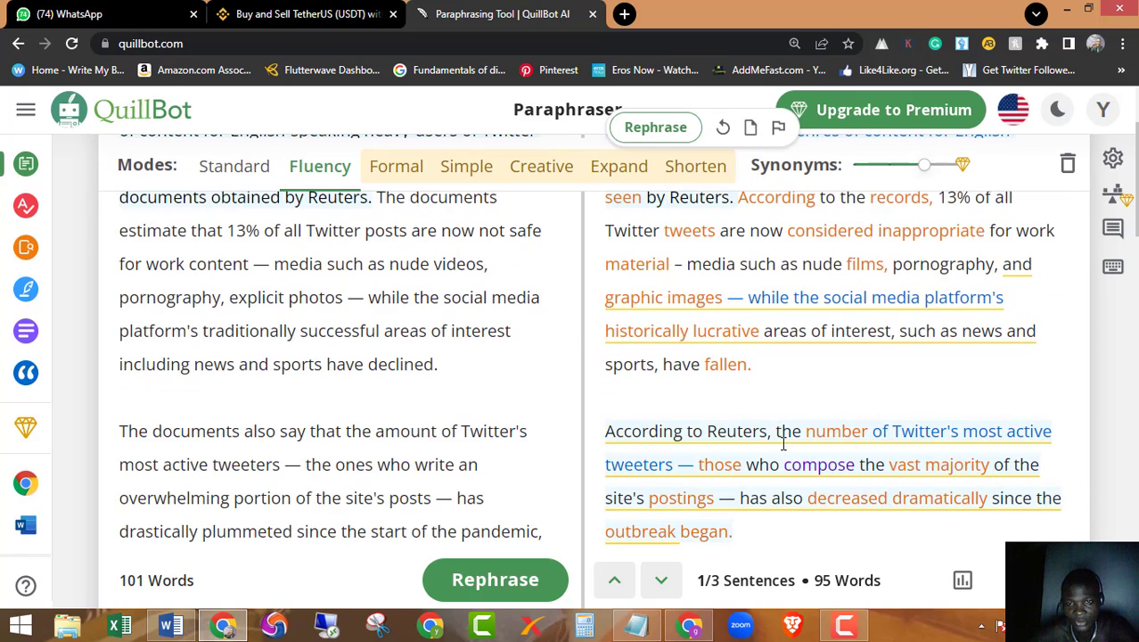
scroll(781, 435, down, 2)
scroll(773, 388, up, 4)
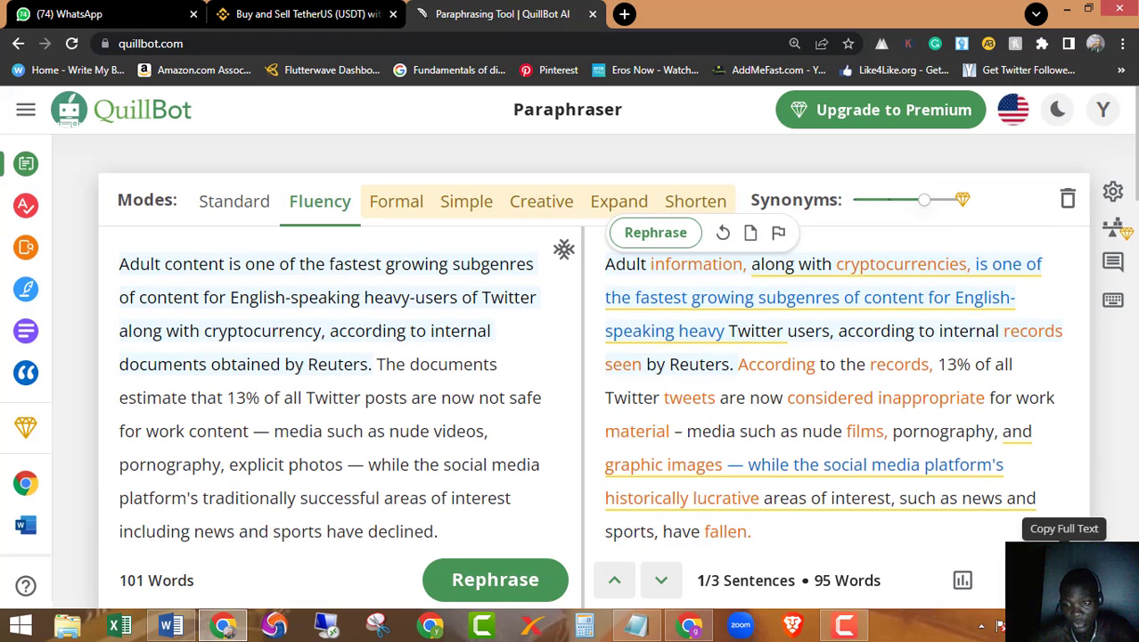
click(1064, 580)
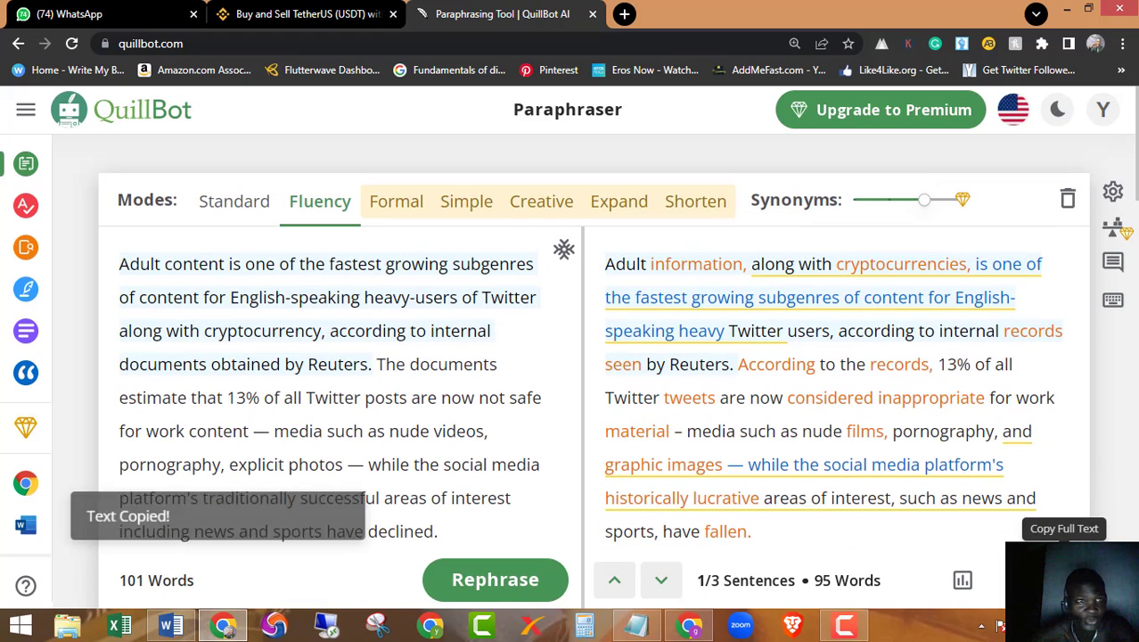
click(183, 626)
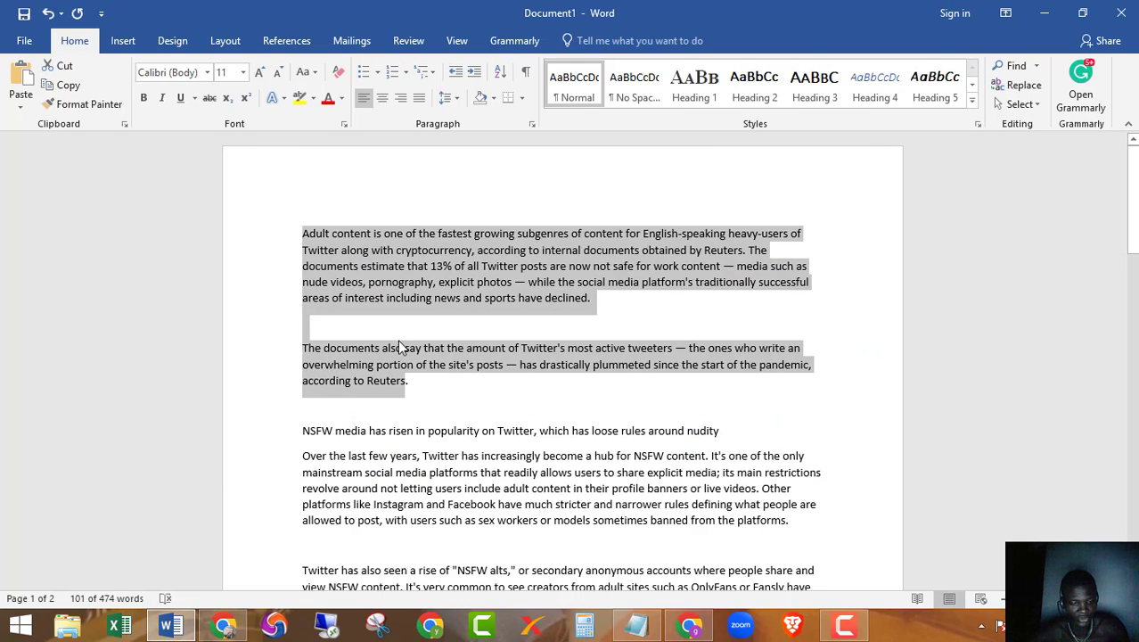
key(ctrl+v)
scroll(398, 356, down, 2)
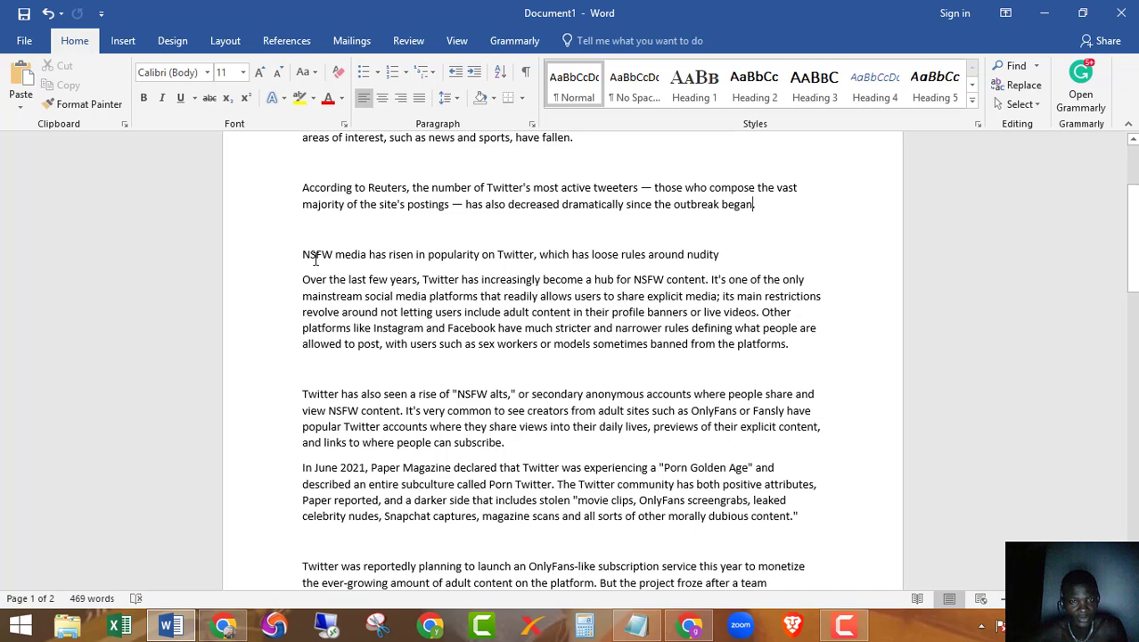
- Select and copy the Word paragraph beginning "Over the last few years, Twitter has increasingly become a hub for NSFW content"
scroll(304, 293, up, 3)
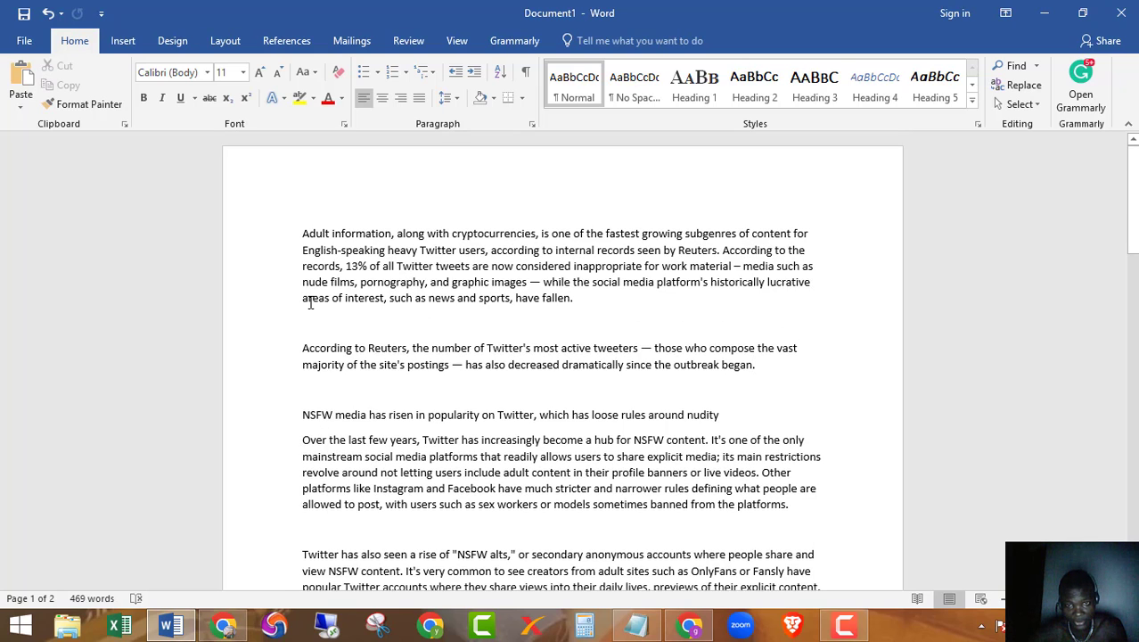
scroll(310, 303, down, 3)
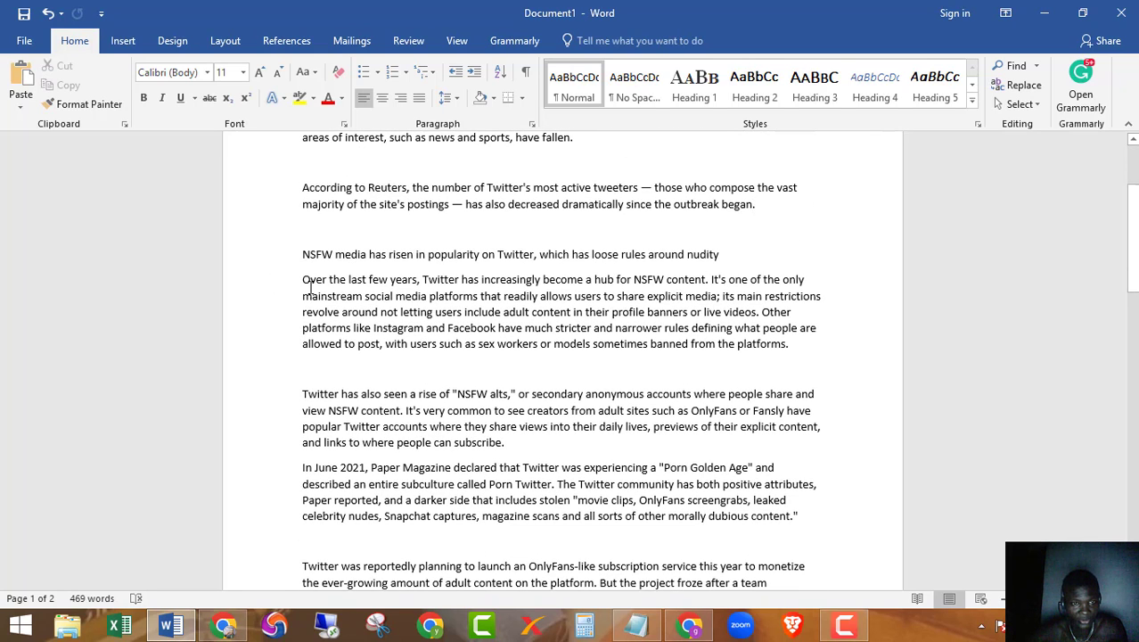
drag(303, 279, 346, 329)
scroll(345, 330, down, 2)
drag(456, 346, 504, 357)
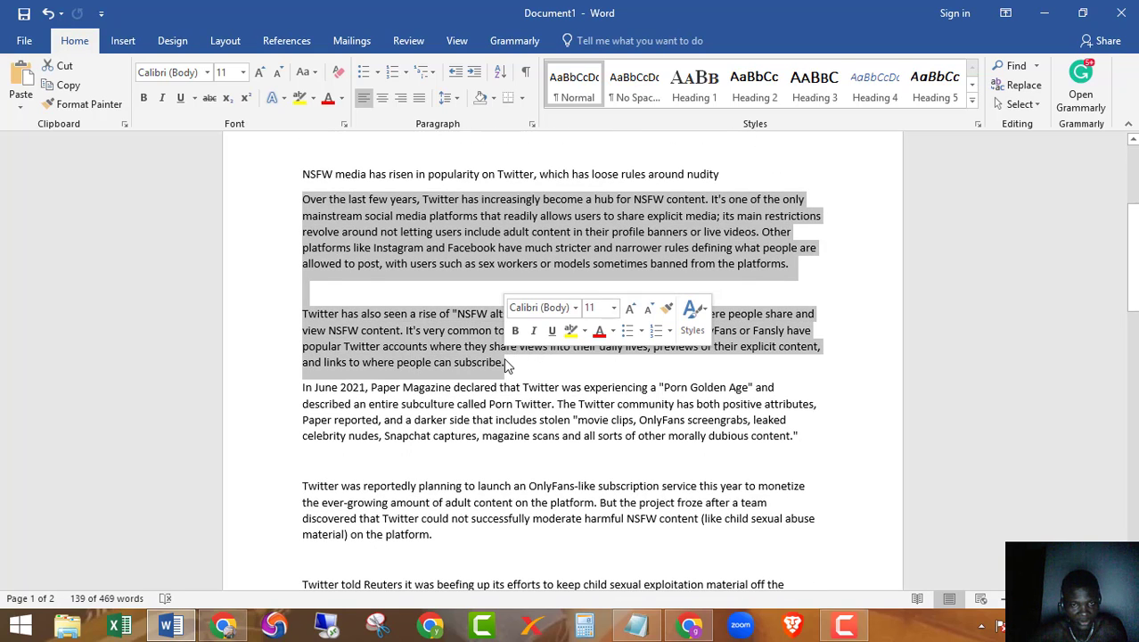
click(411, 347)
drag(302, 199, 793, 274)
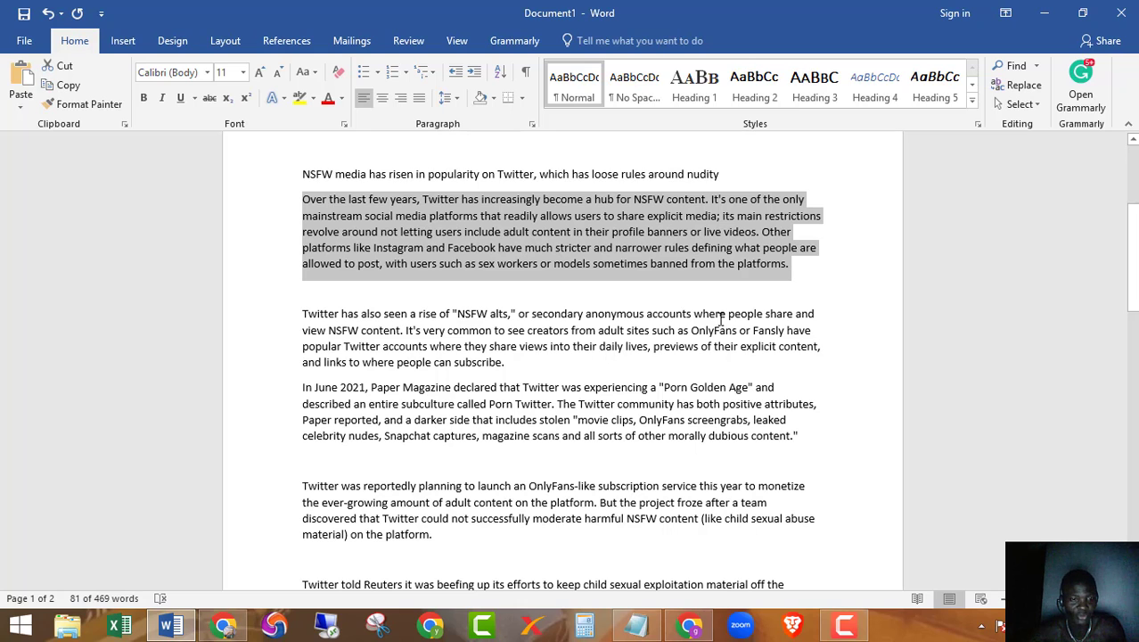
- Switch to QuillBot, replace the old input text with the copied paragraph, and paraphrase it in Fluency mode
click(224, 624)
click(245, 417)
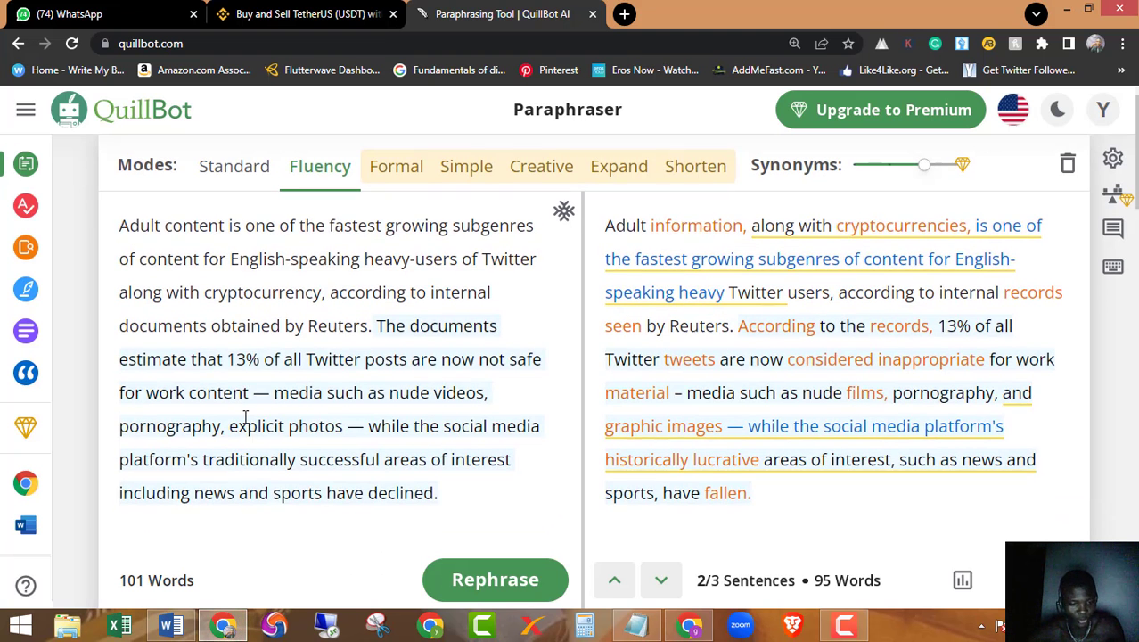
key(ctrl+a)
key(ctrl+v)
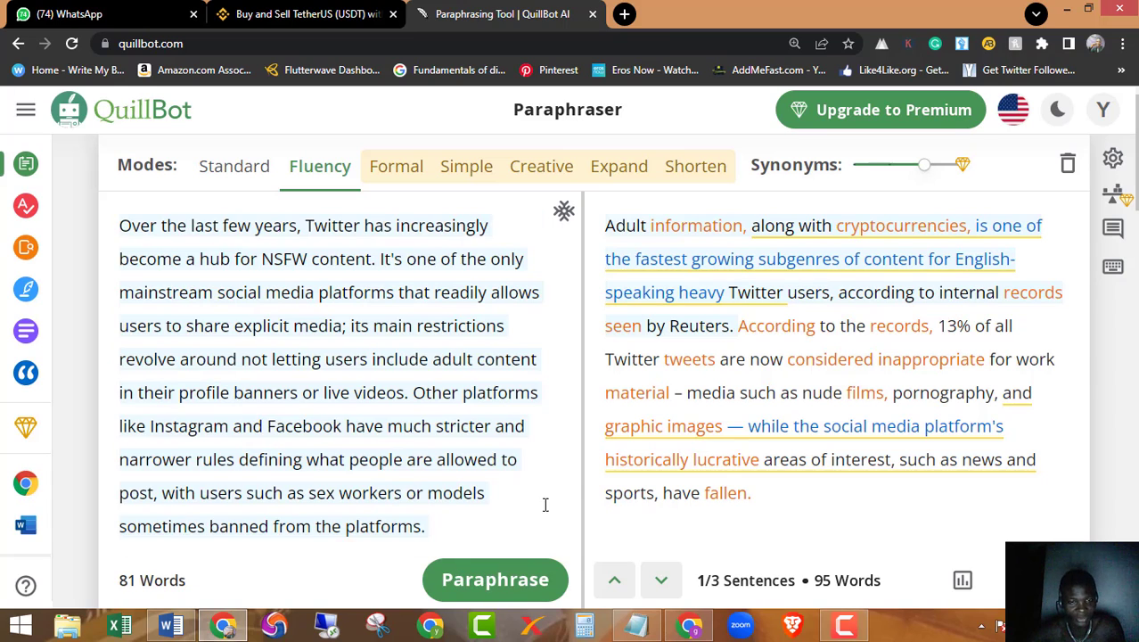
click(498, 578)
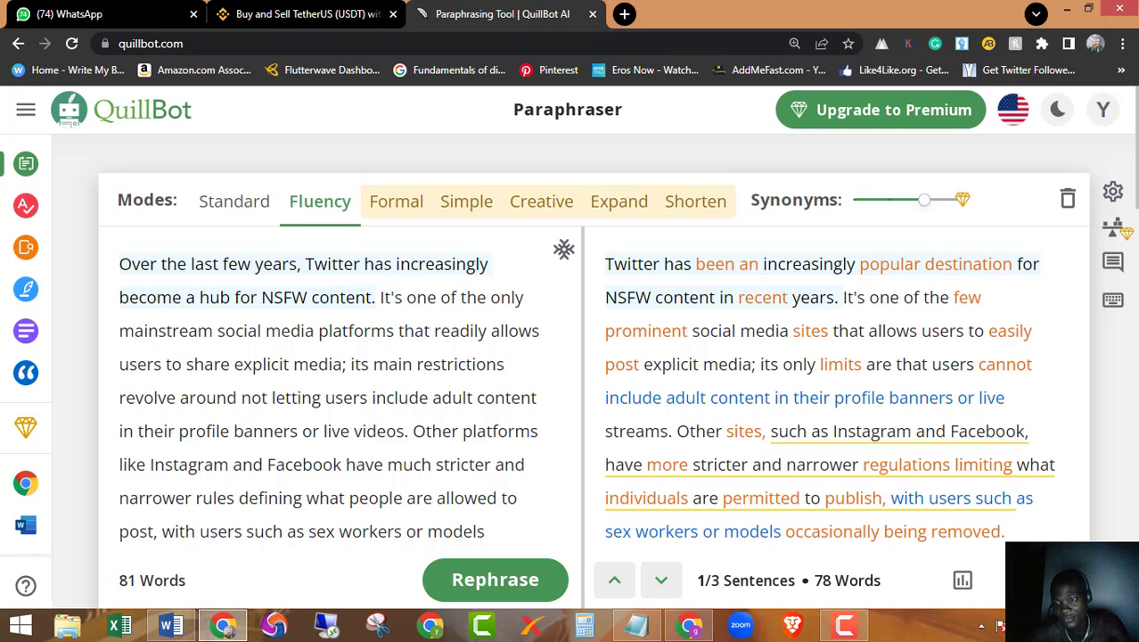
- Copy the full paraphrased text and paste it over the selected "Over the last few years" paragraph in Word
click(1064, 570)
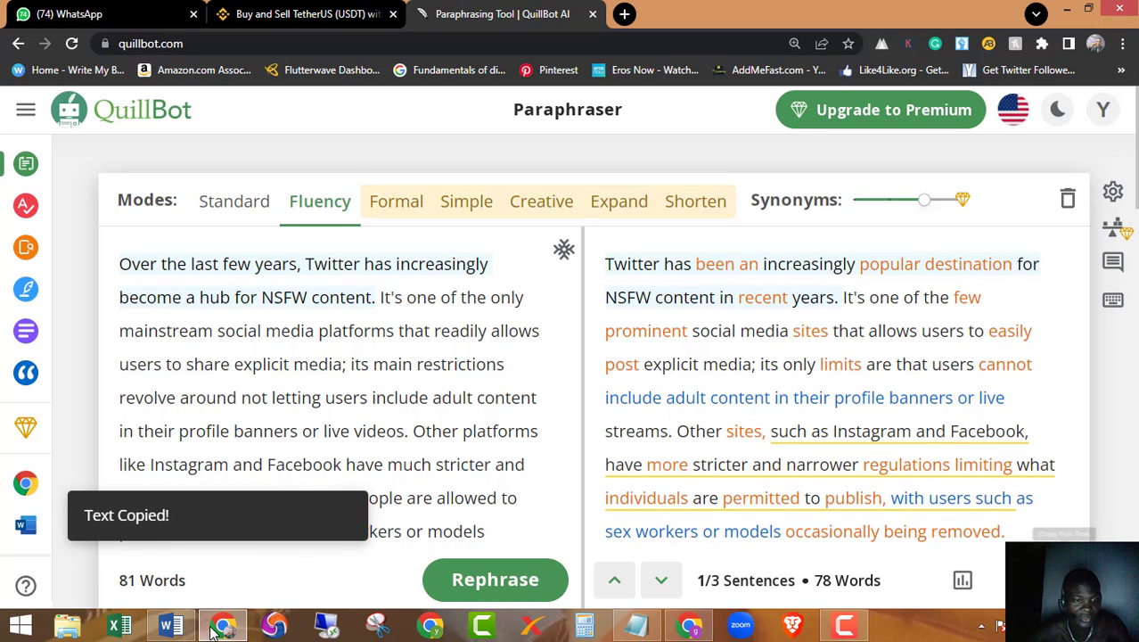
click(170, 624)
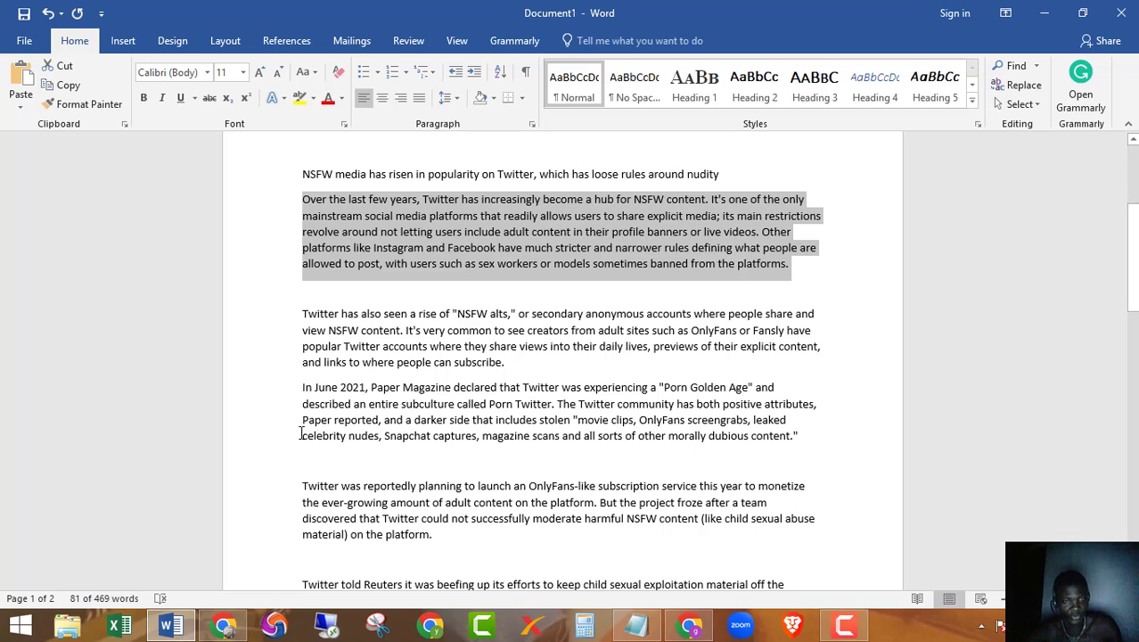
key(ctrl+v)
scroll(384, 359, down, 2)
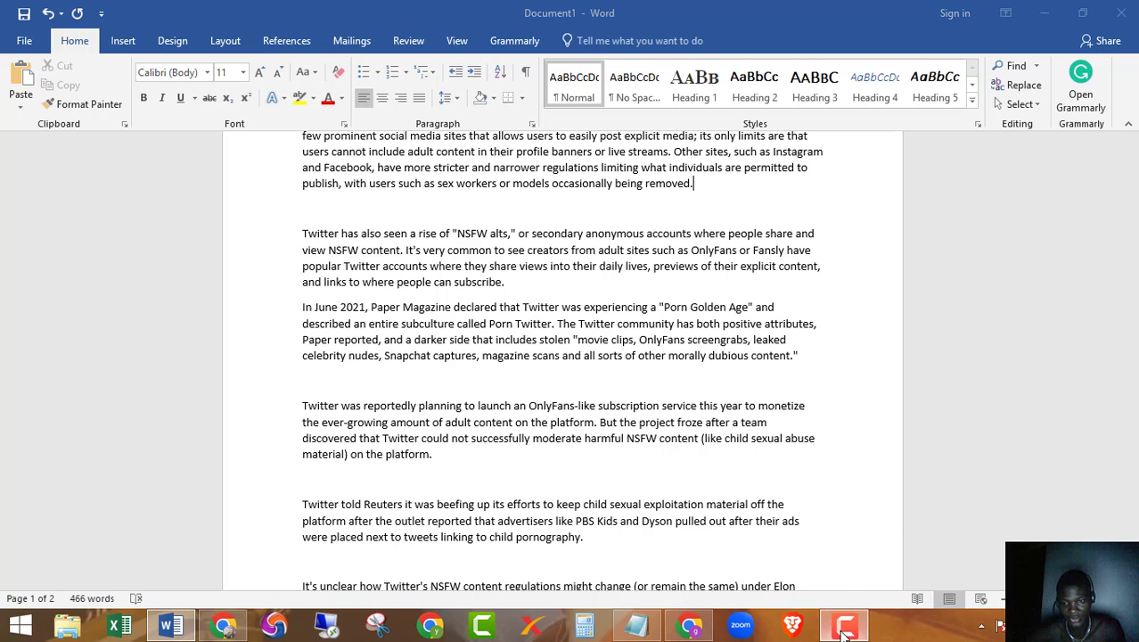
- Switch to the Insider article in Chrome and review its summary points and the section on NSFW media on Twitter
click(844, 628)
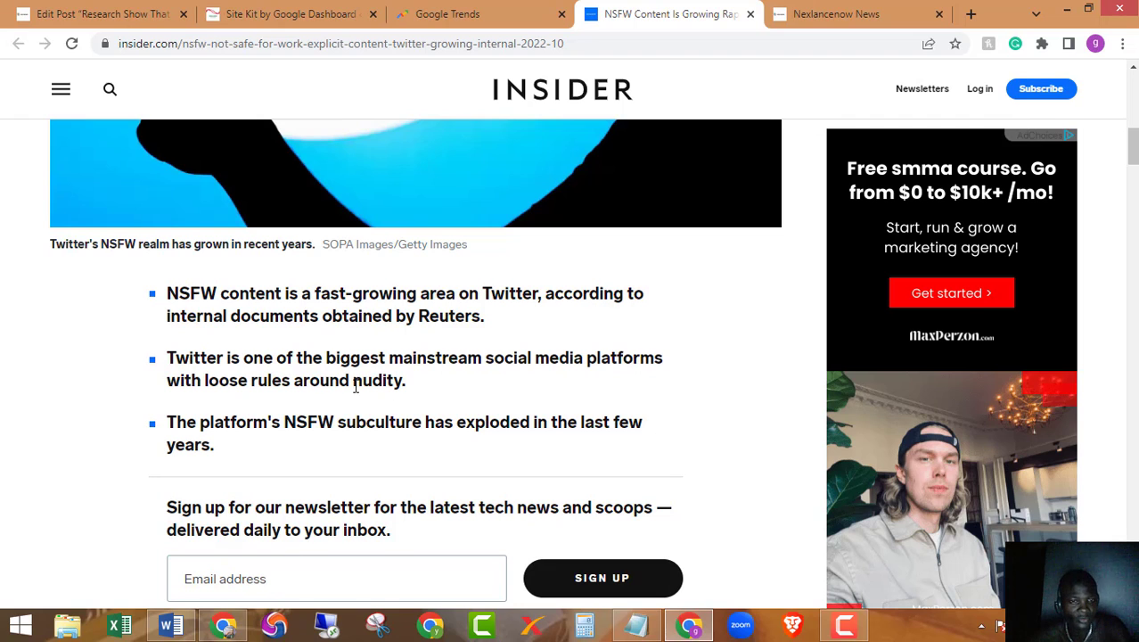
scroll(321, 379, up, 4)
scroll(321, 378, down, 5)
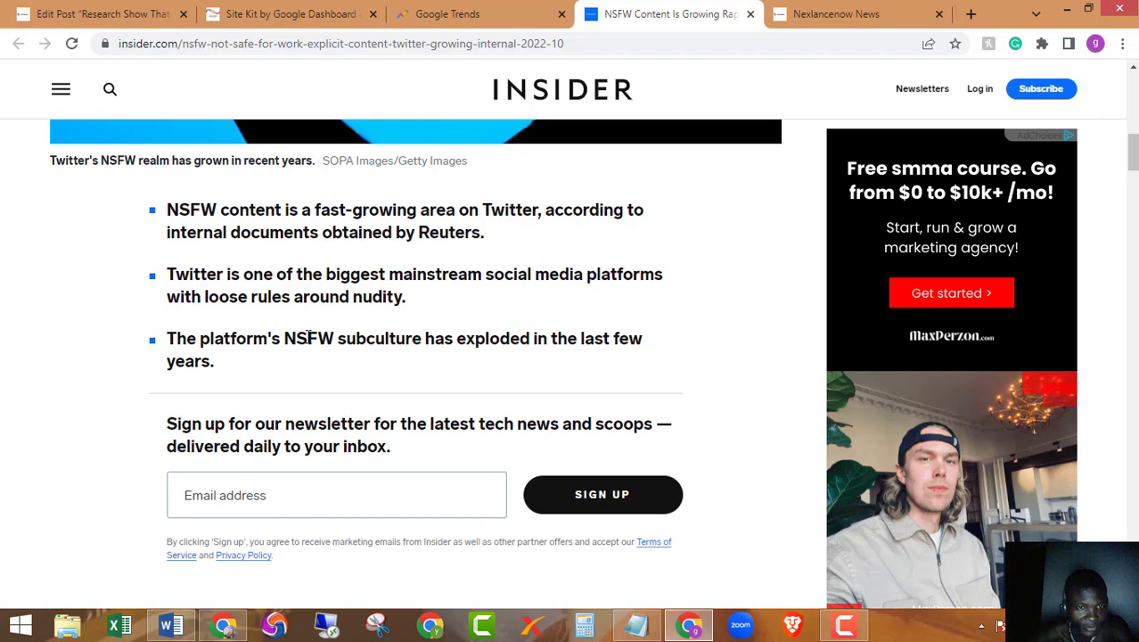
scroll(254, 330, up, 10)
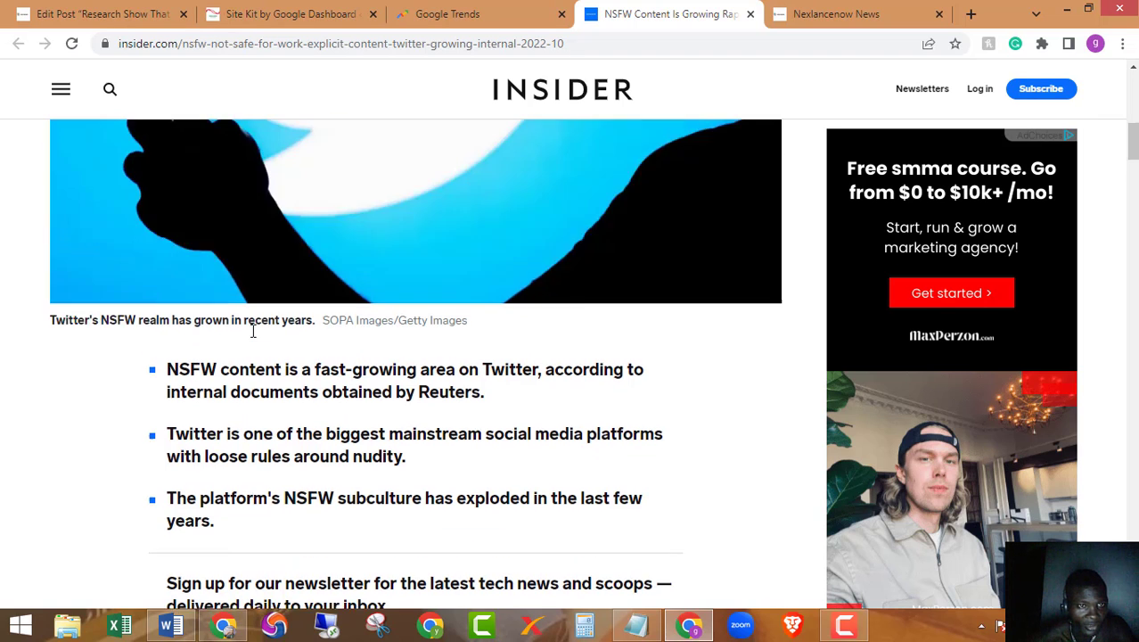
scroll(254, 340, down, 4)
scroll(254, 337, down, 15)
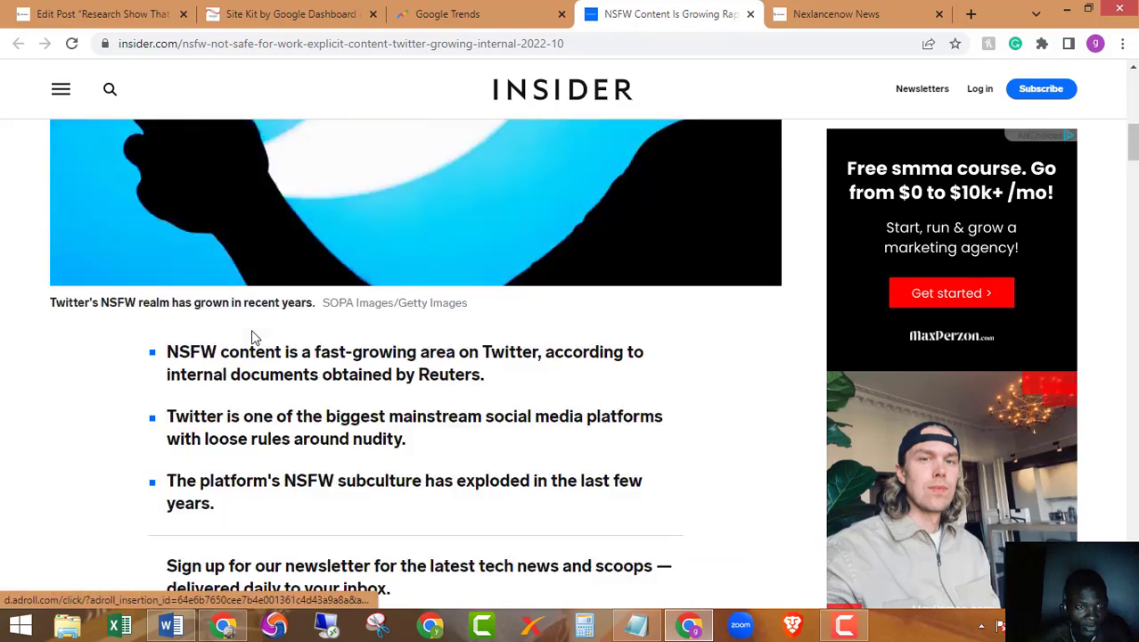
scroll(253, 331, up, 3)
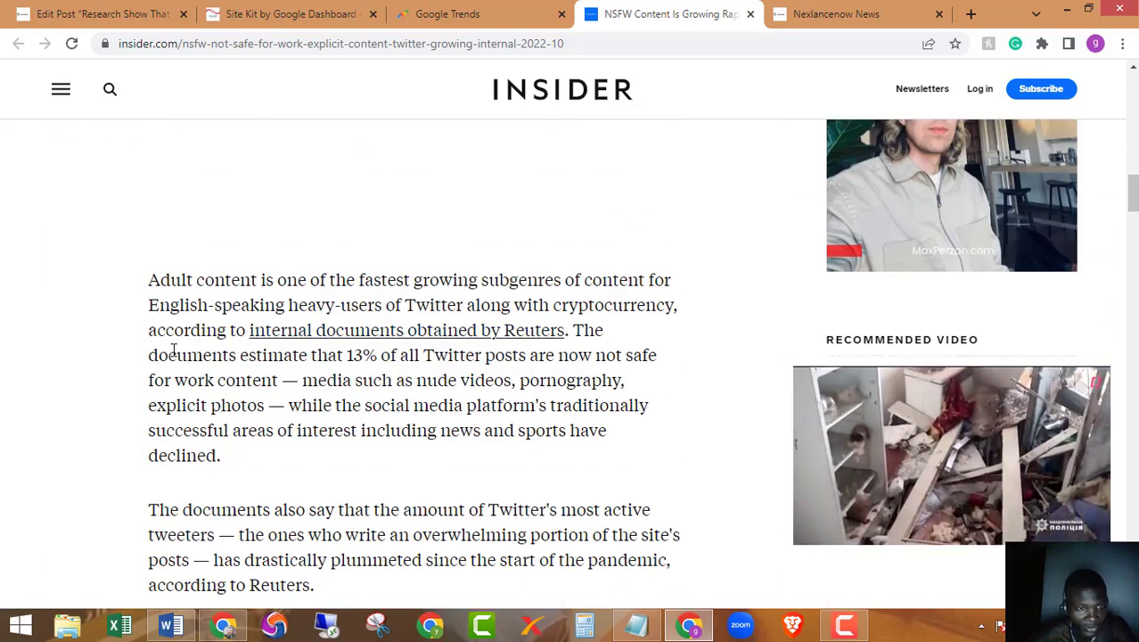
scroll(172, 332, down, 5)
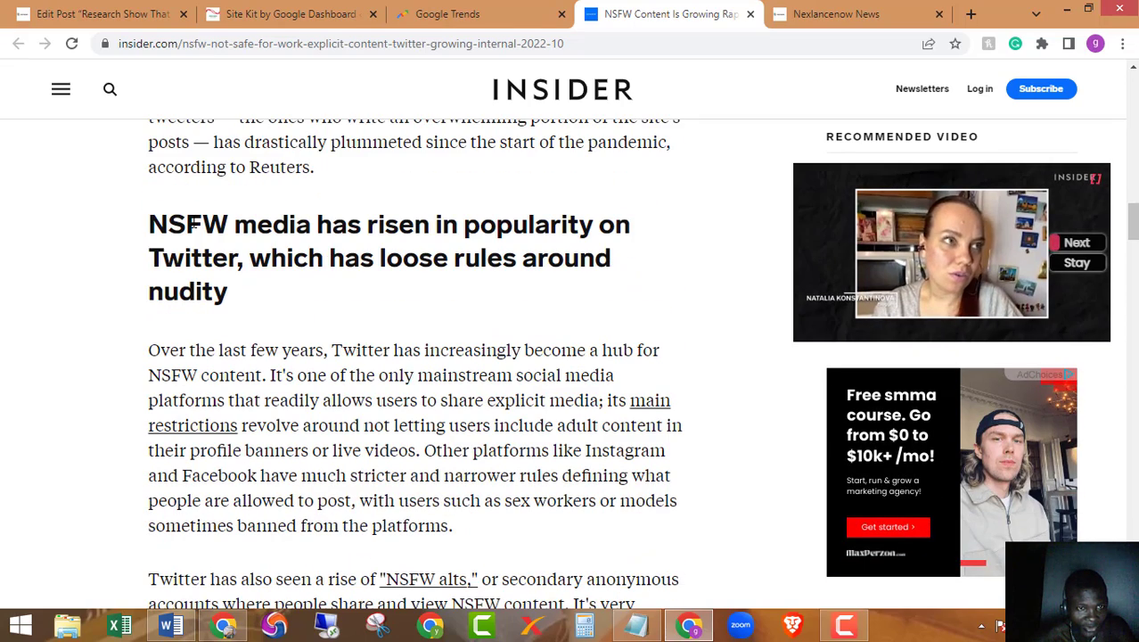
scroll(196, 223, down, 1)
scroll(370, 223, down, 2)
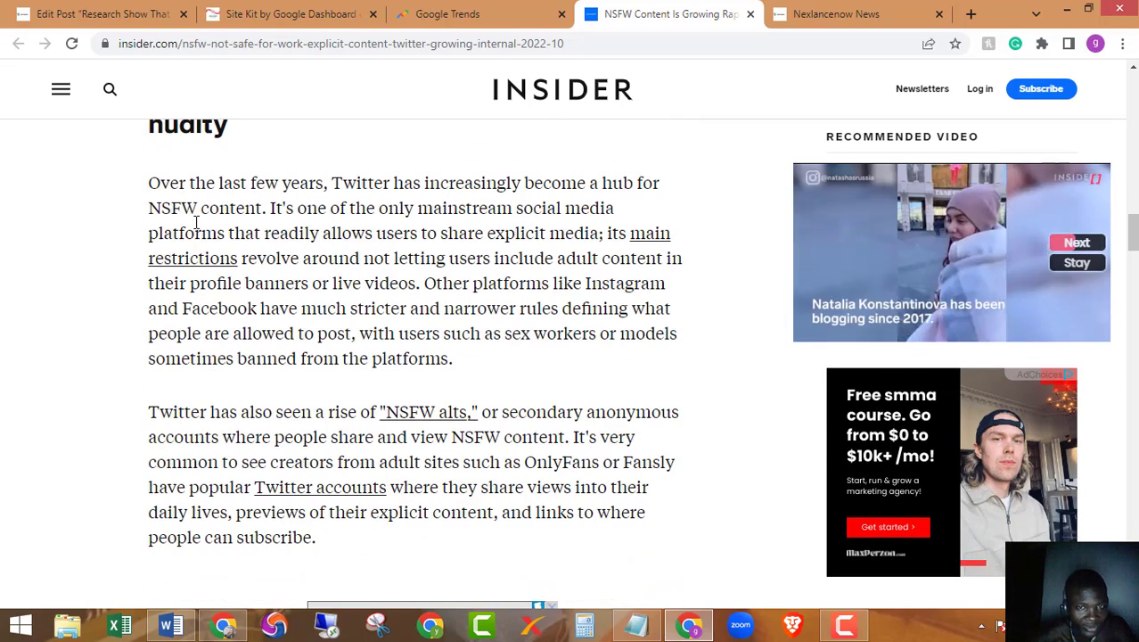
scroll(384, 267, down, 1)
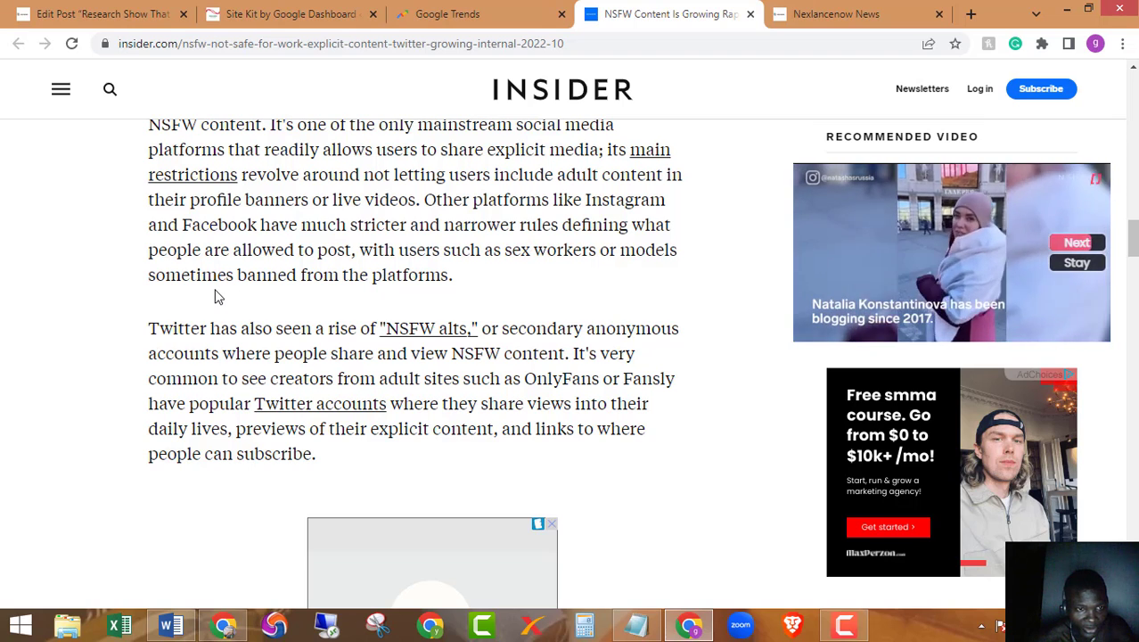
scroll(208, 298, down, 1)
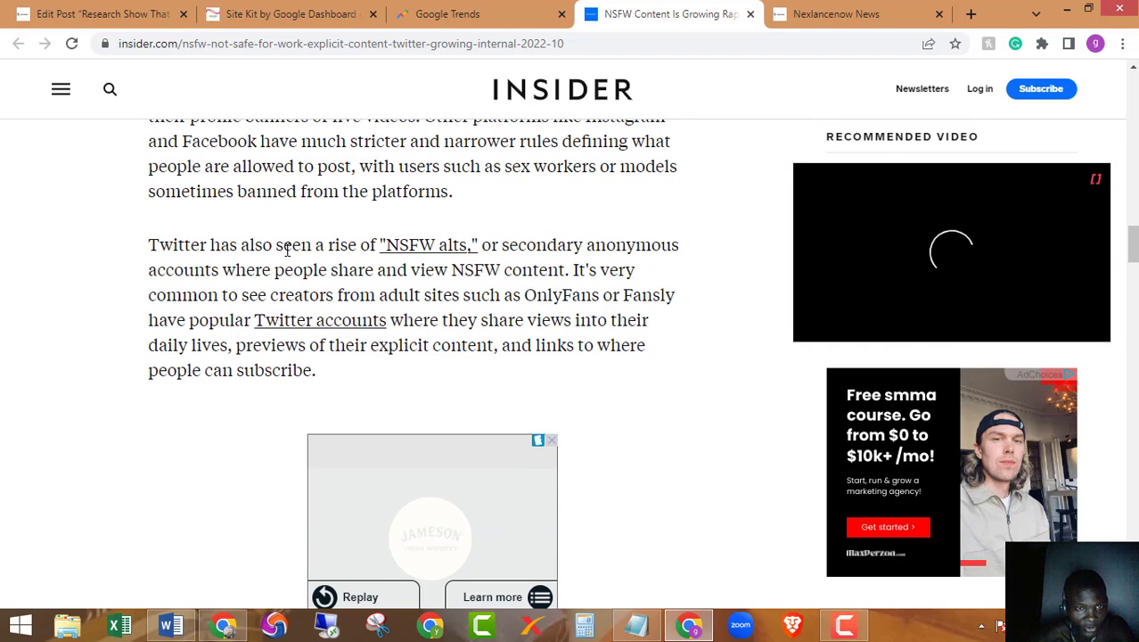
- Open the article's "NSFW alts," link in a new tab, skim the remaining Insider paragraphs, and switch to the linked Dazed page
right_click(414, 247)
click(435, 255)
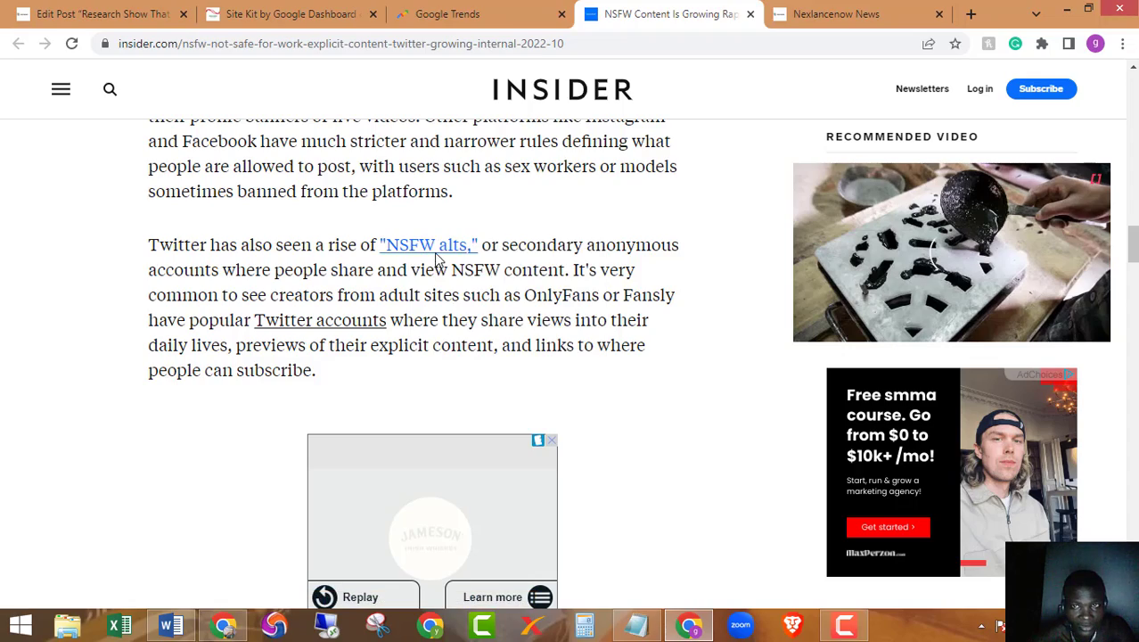
scroll(437, 258, down, 8)
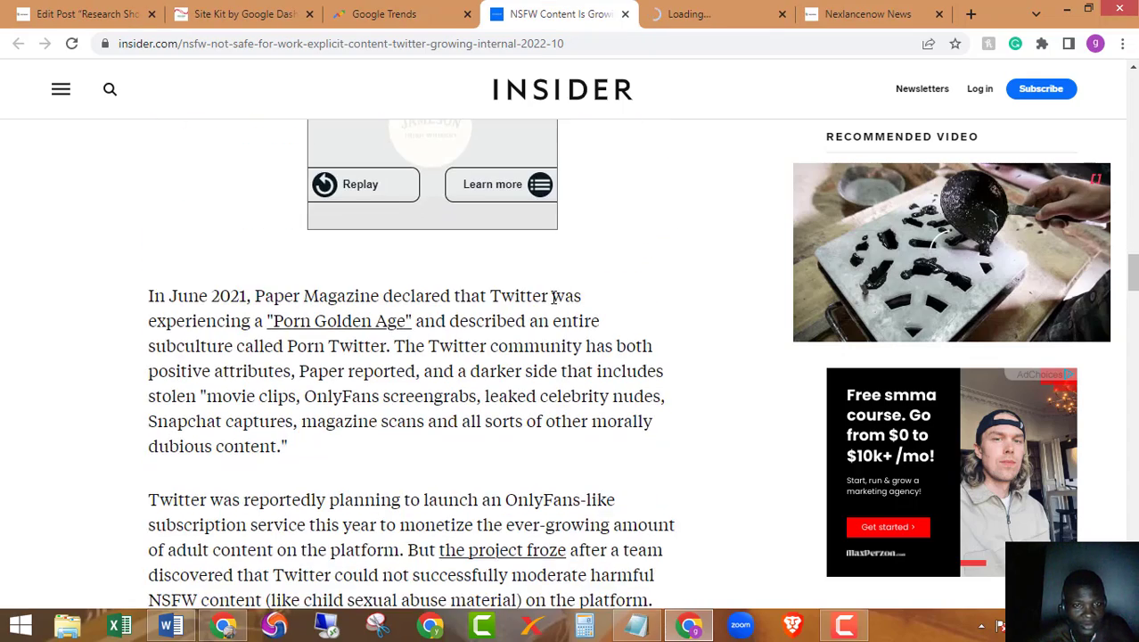
scroll(555, 298, down, 3)
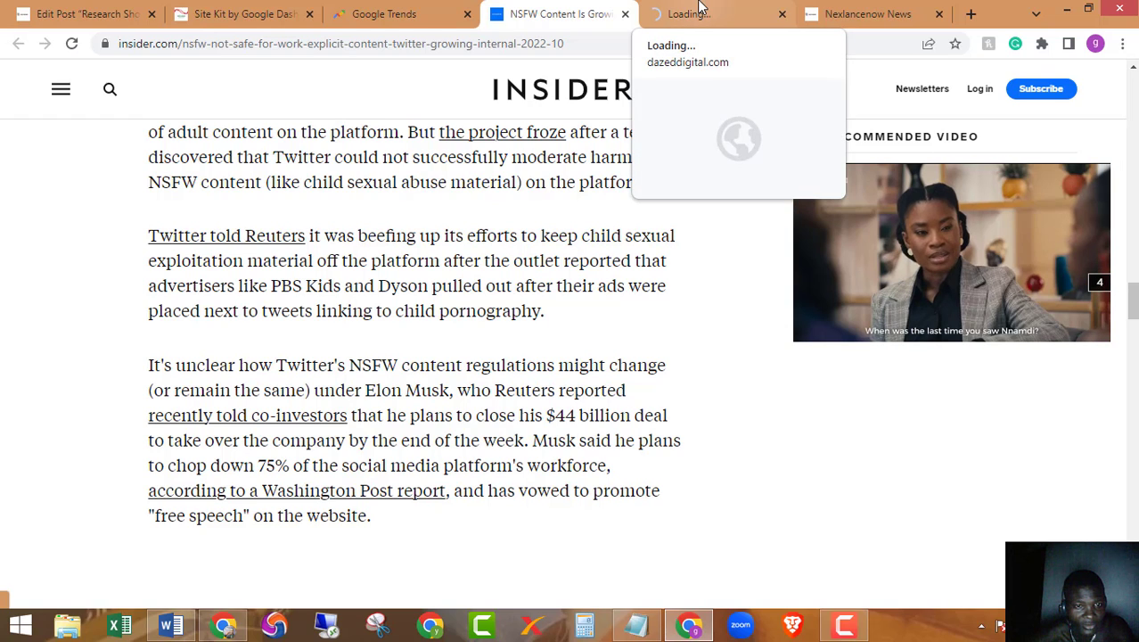
click(699, 9)
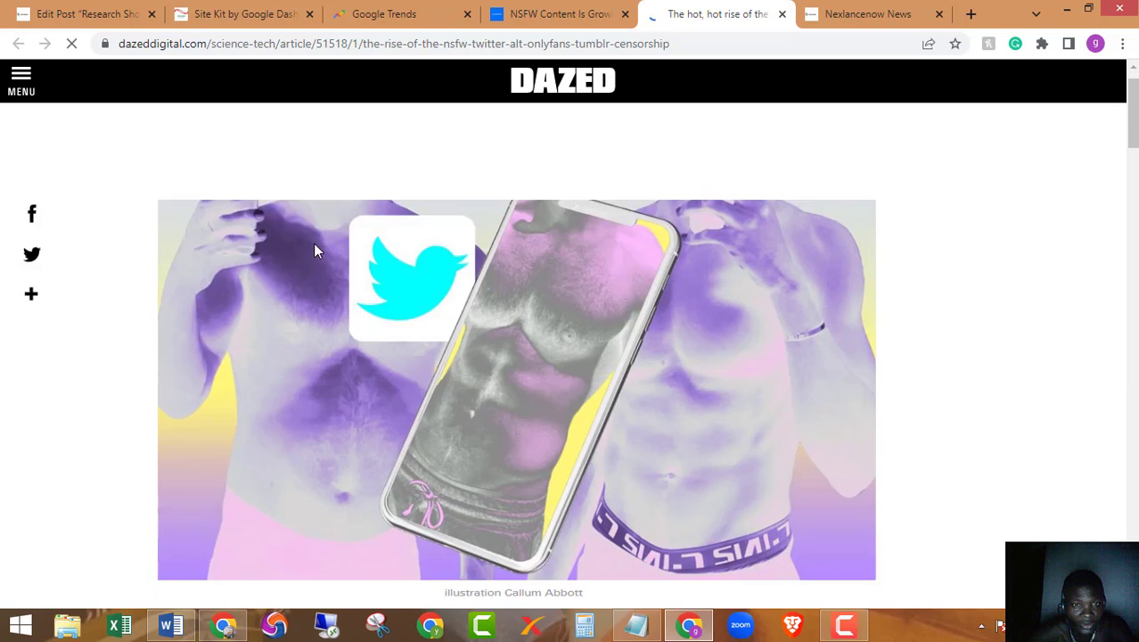
- Read the opening of the Dazed article on the NSFW Twitter alt, agreeing to the site's privacy notice
scroll(313, 244, down, 2)
scroll(313, 285, down, 2)
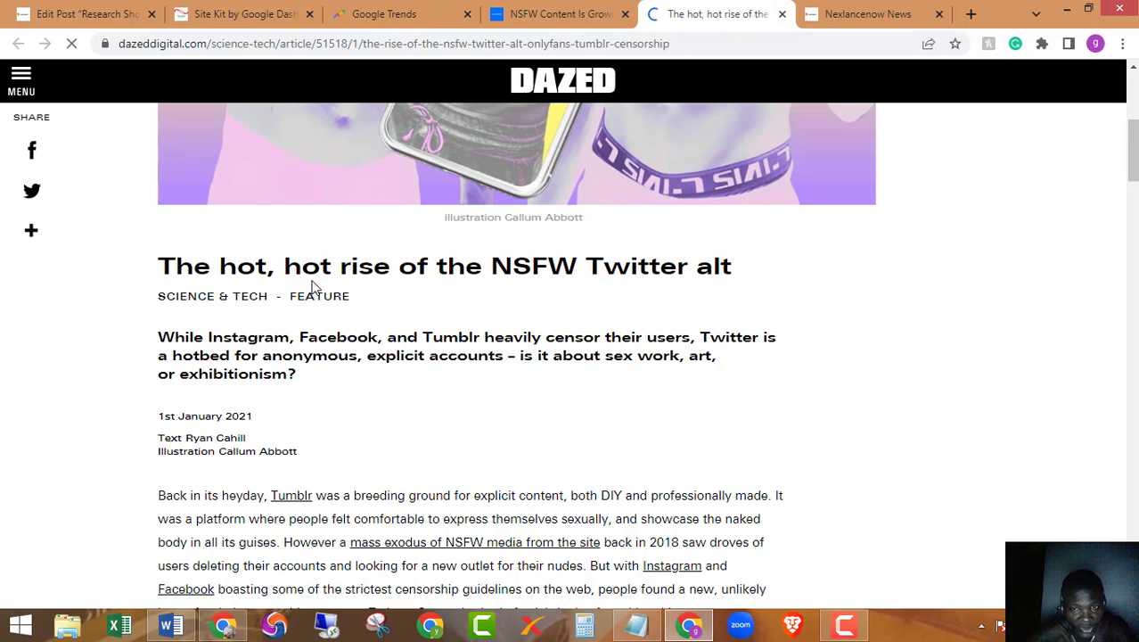
scroll(268, 281, down, 2)
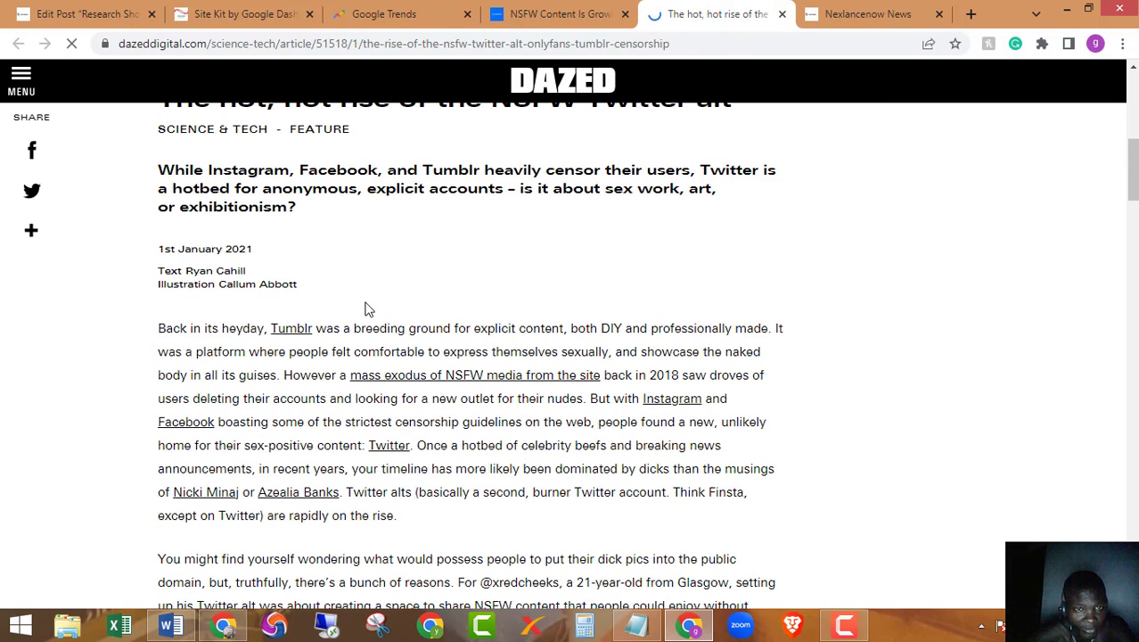
scroll(365, 310, up, 1)
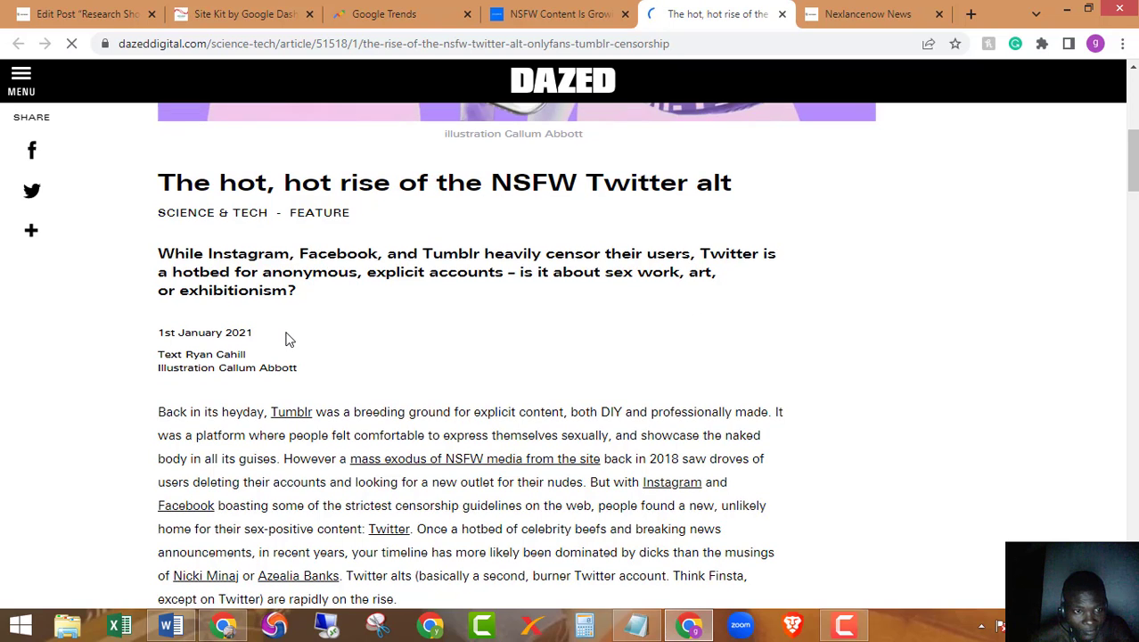
scroll(287, 336, down, 1)
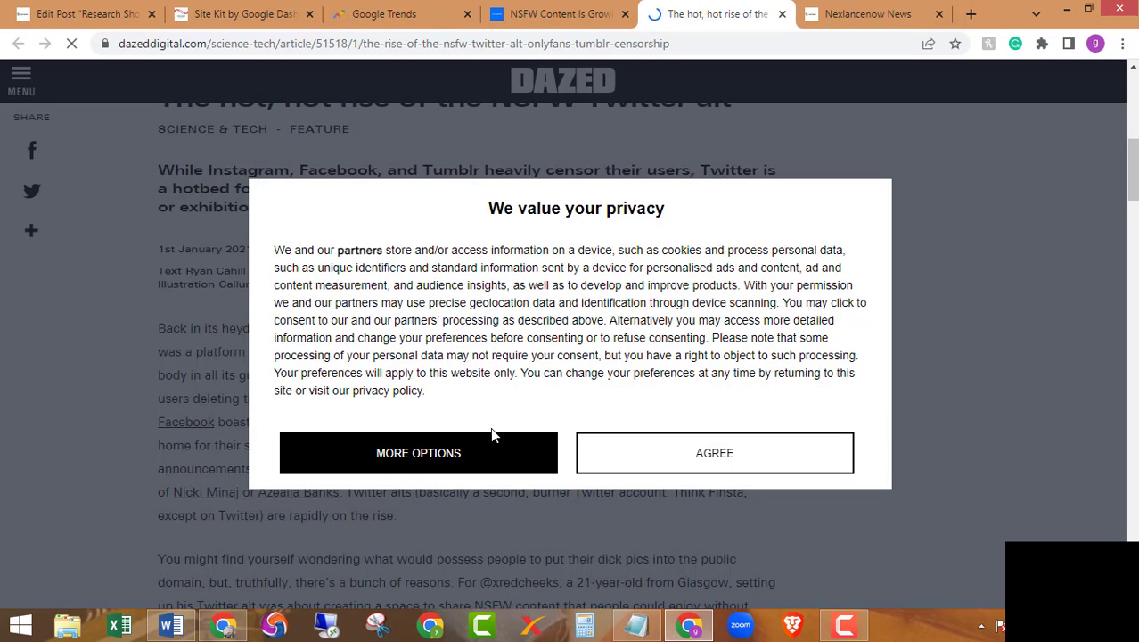
click(716, 451)
click(775, 465)
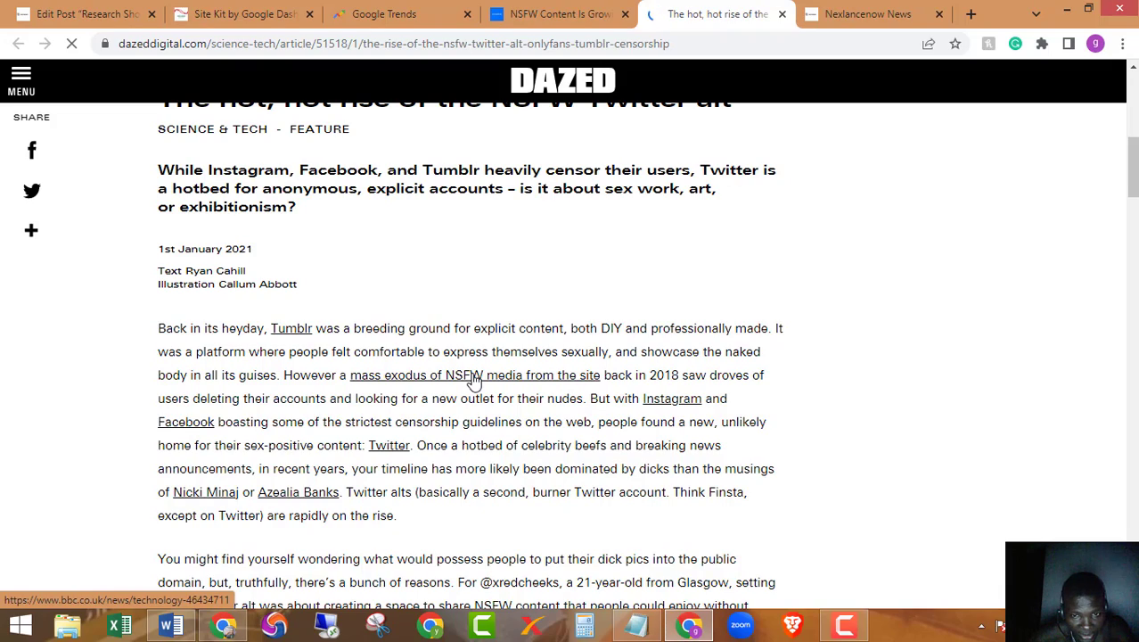
scroll(474, 379, down, 4)
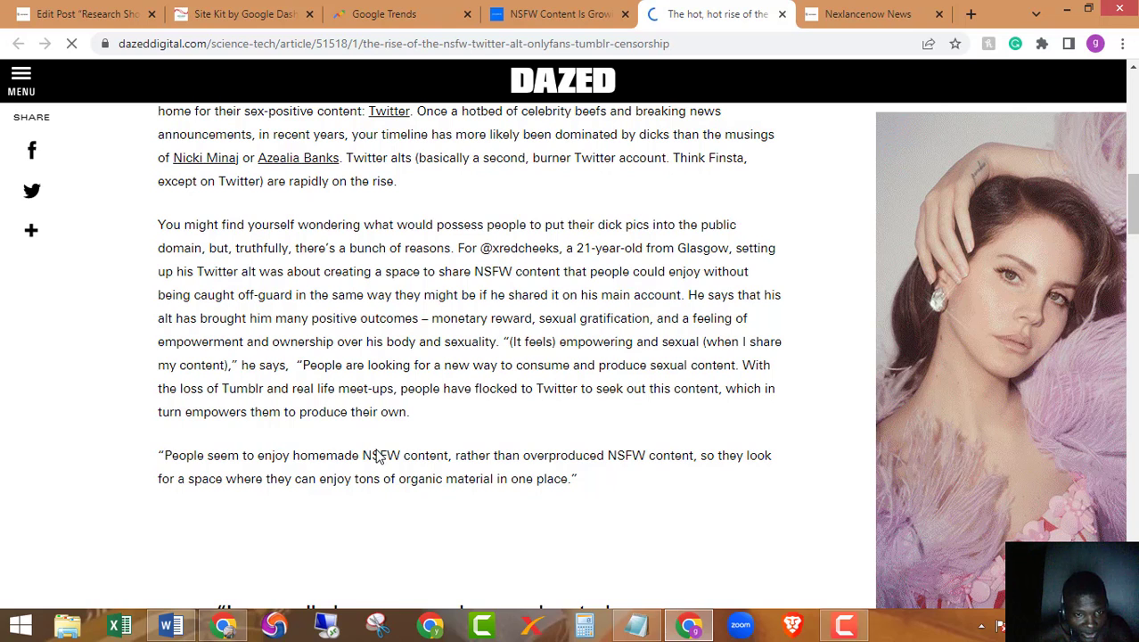
- Copy the word "NSFW" from the Dazed article's quote about homemade content and close the article's tab
double_click(379, 457)
right_click(379, 457)
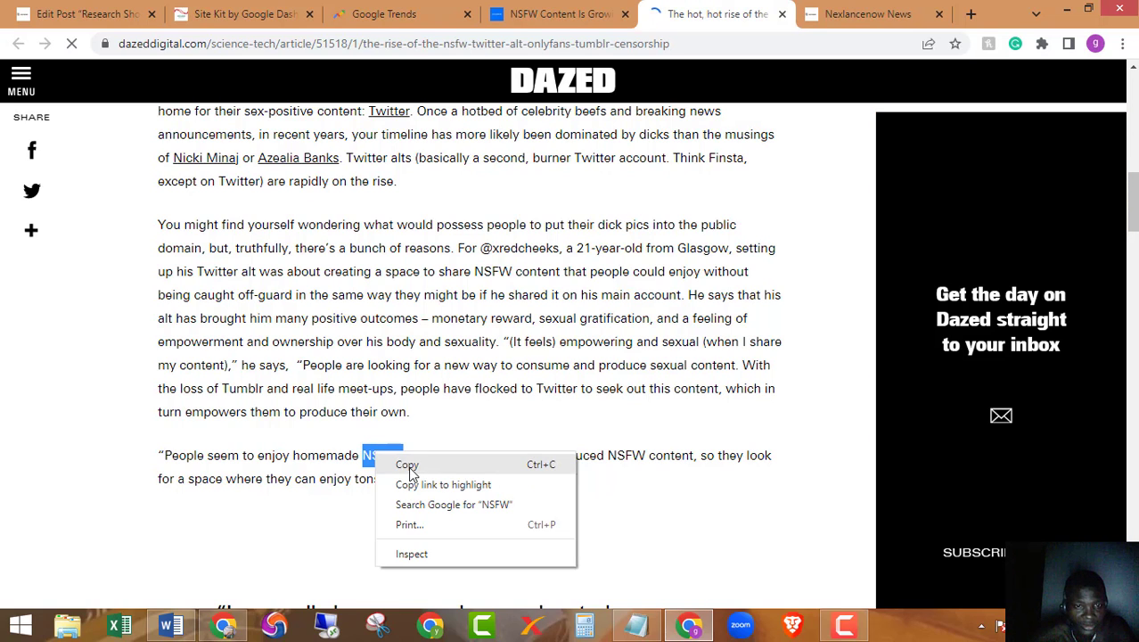
click(409, 470)
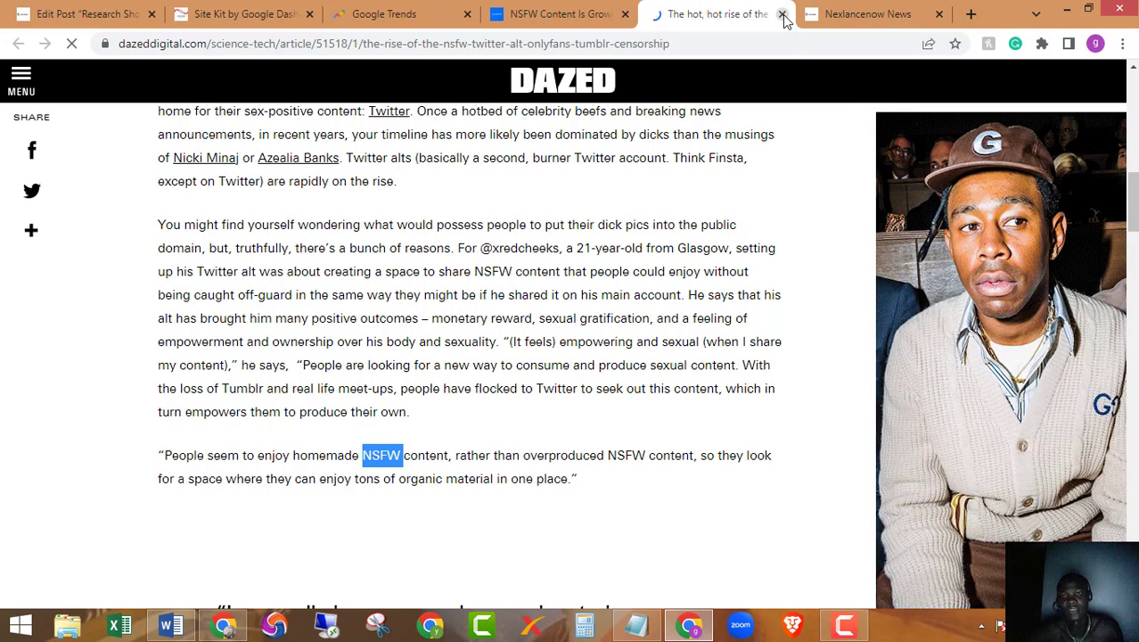
key(ctrl+w)
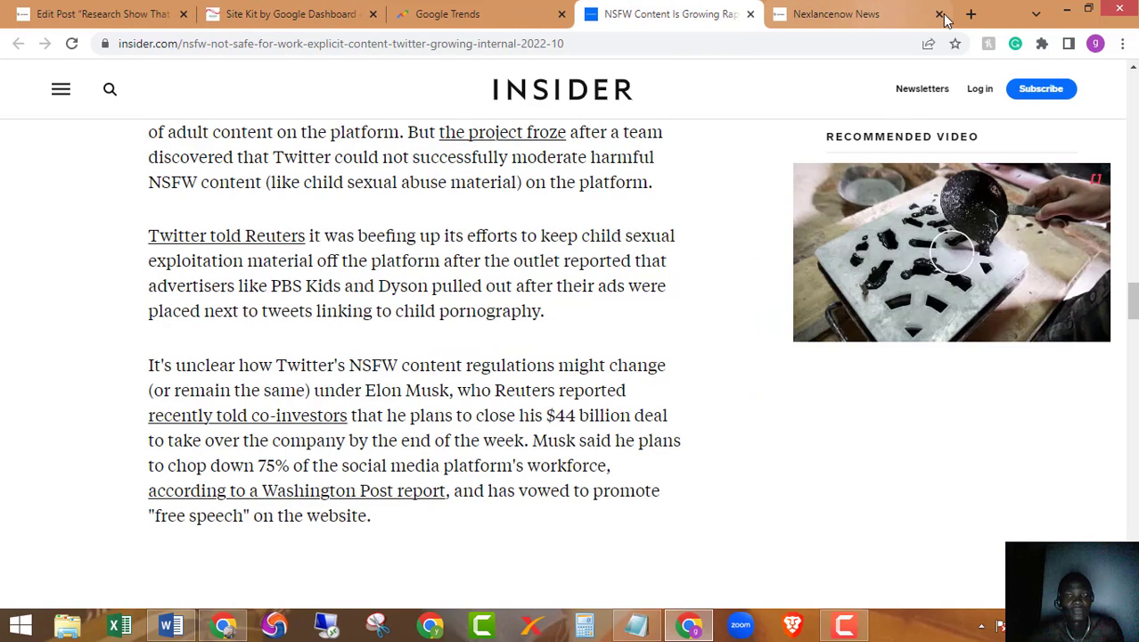
- Search Google for "nsfw meaning" in a new tab and highlight the definition "not safe for work"
click(970, 16)
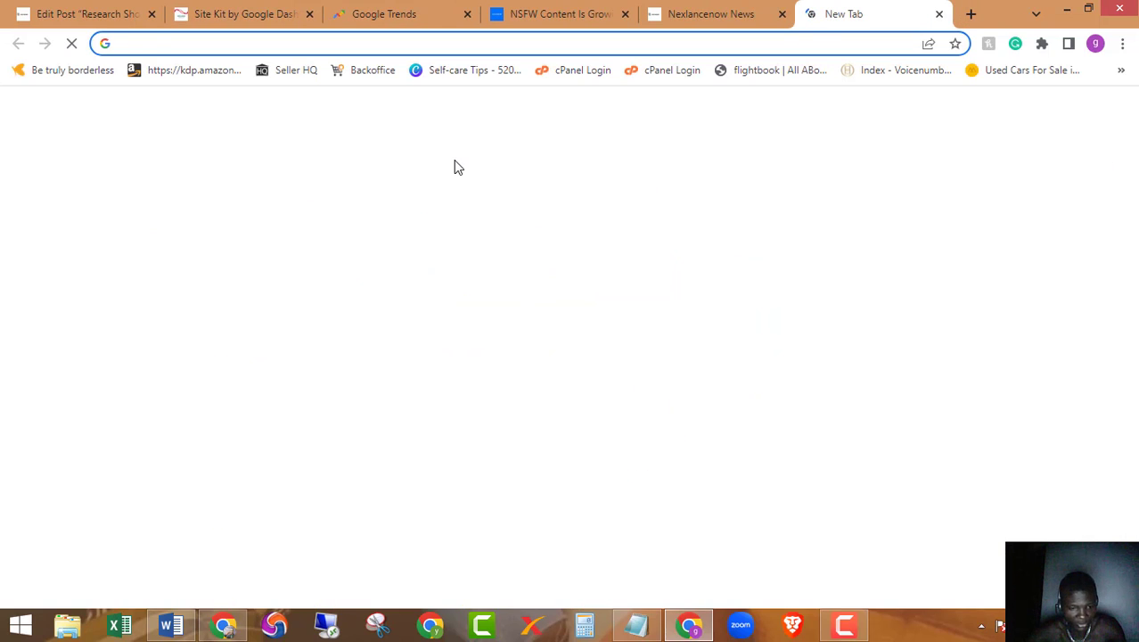
key(ctrl+v)
click(217, 109)
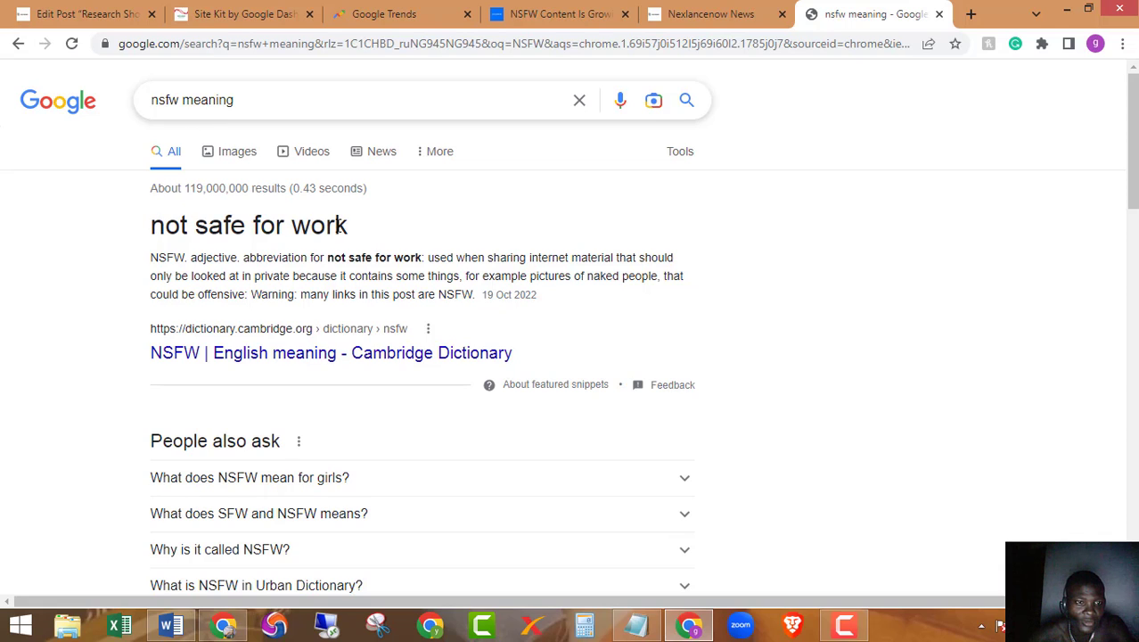
drag(149, 224, 353, 227)
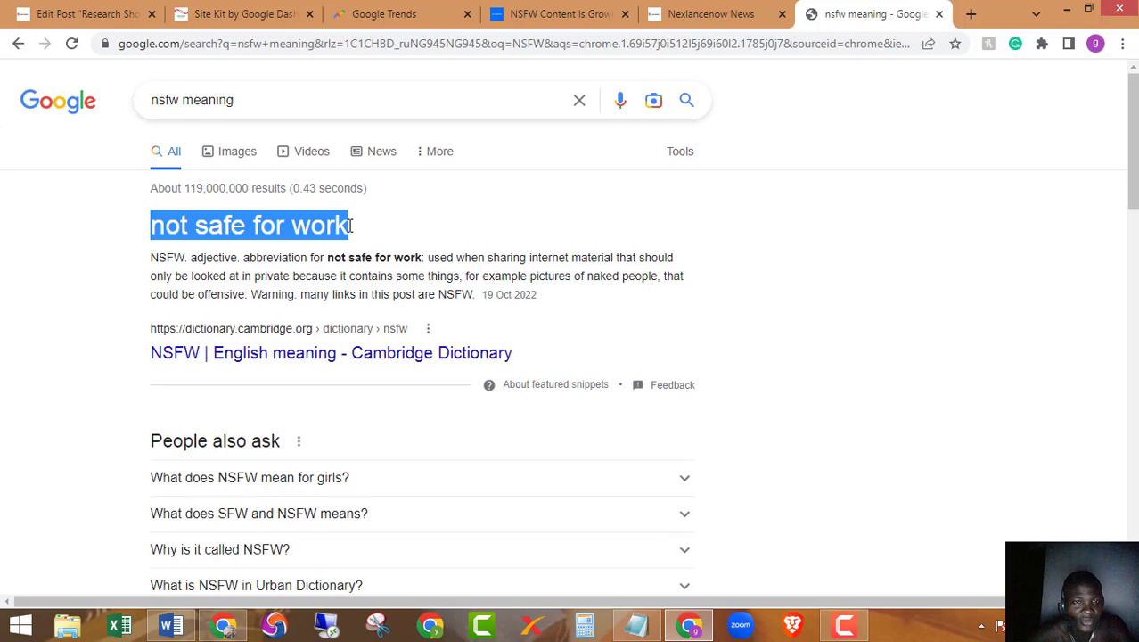
click(92, 13)
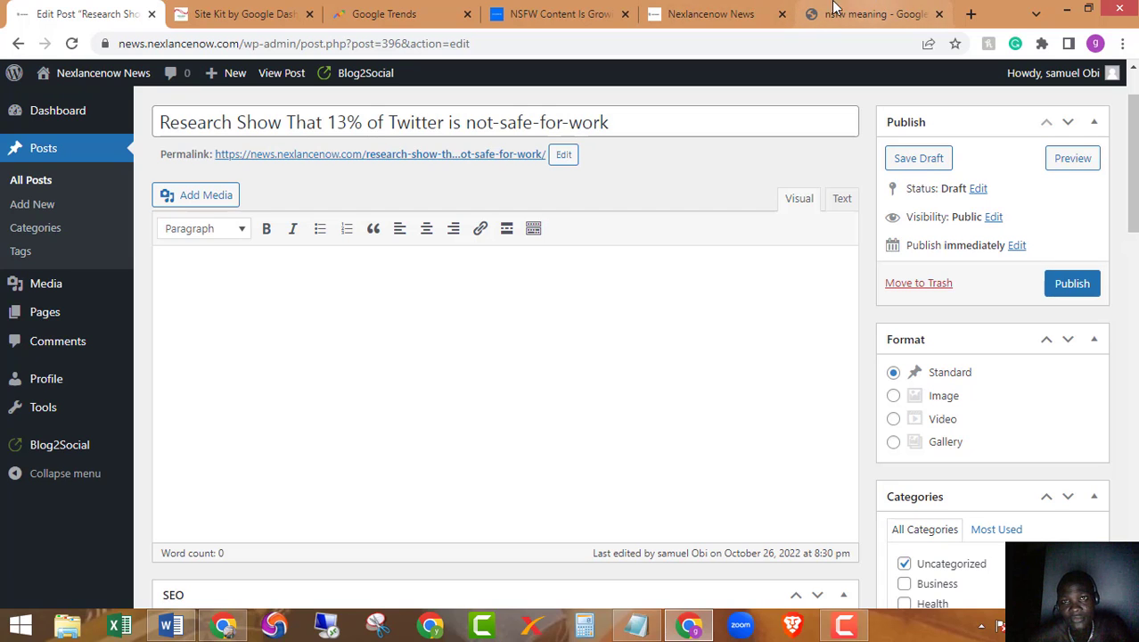
click(580, 10)
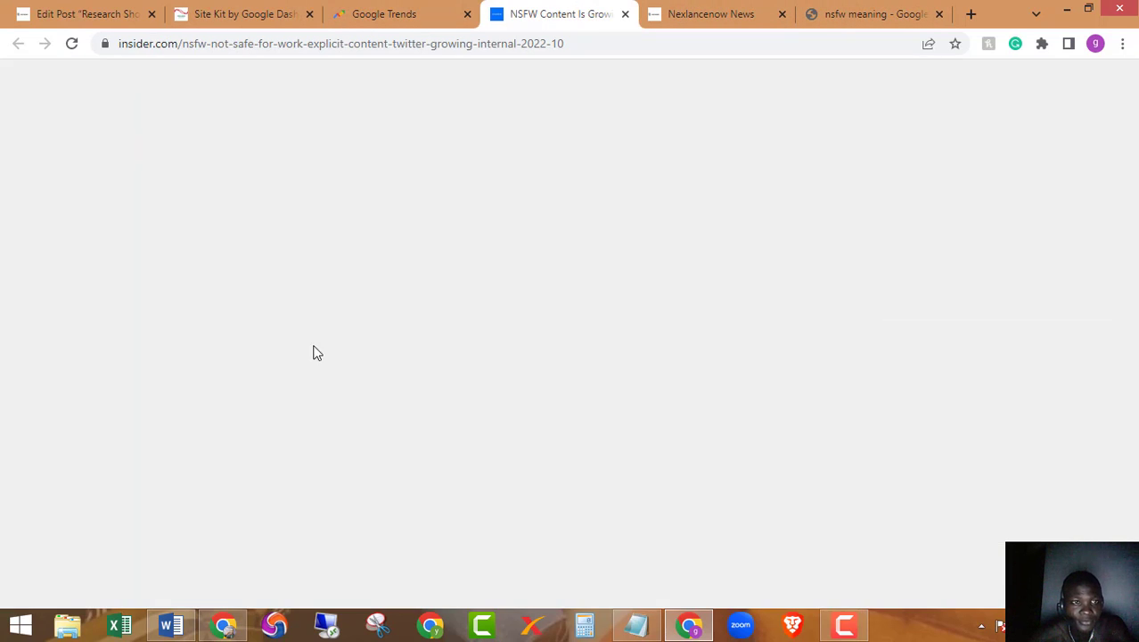
scroll(346, 331, down, 8)
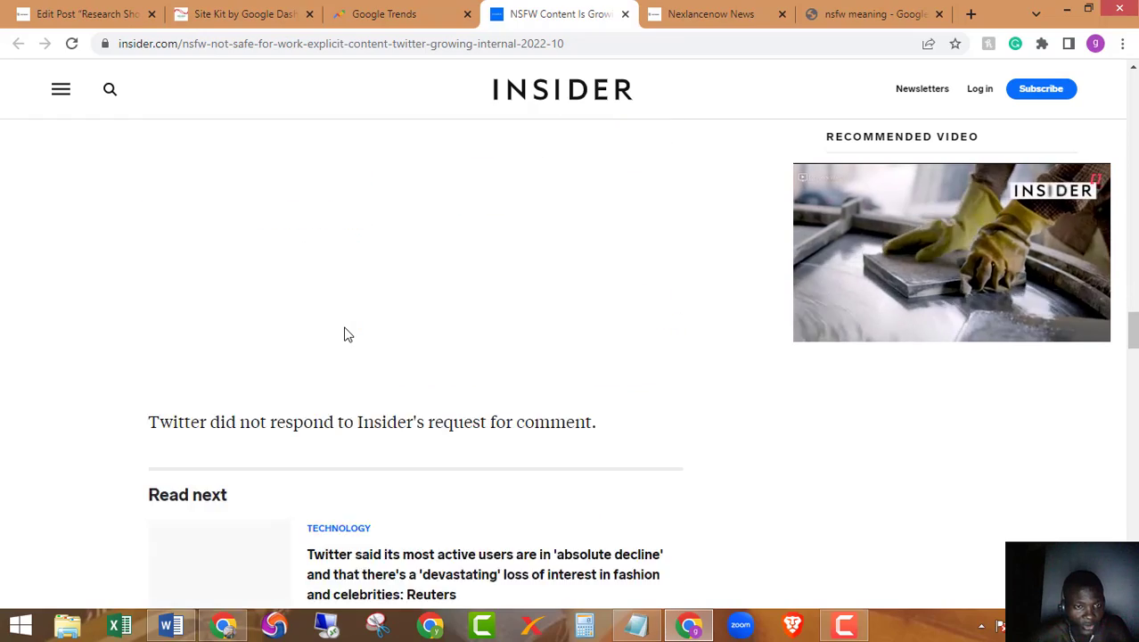
scroll(347, 335, up, 10)
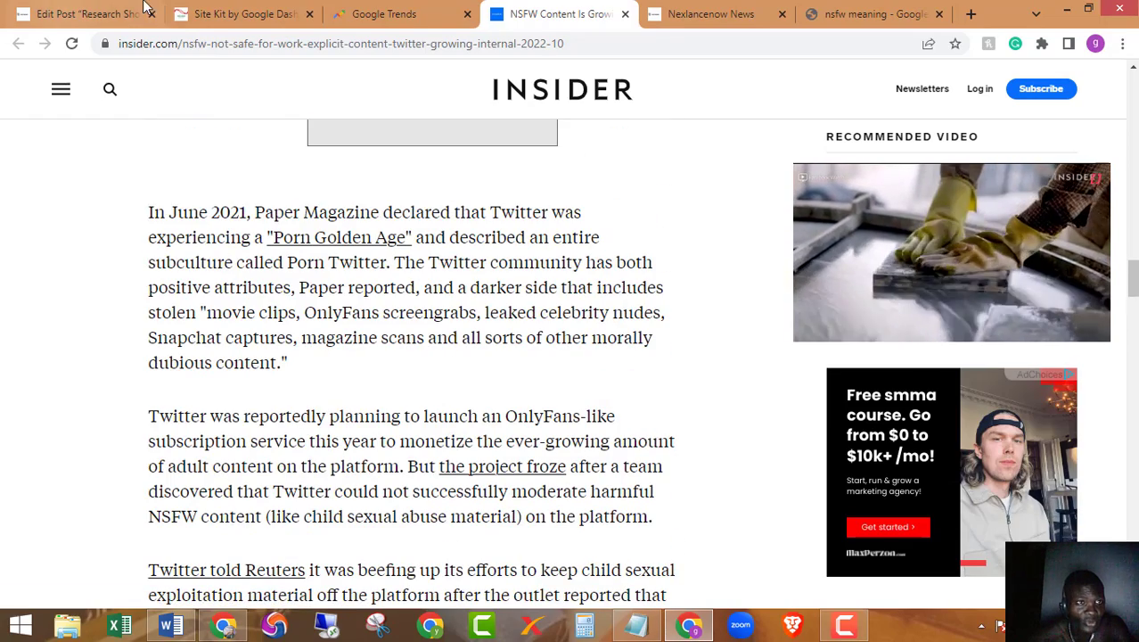
- Append "(NSFW)" to the end of the post title "Research Show That 13% of Twitter is not-safe-for-work" in the WordPress editor
click(113, 10)
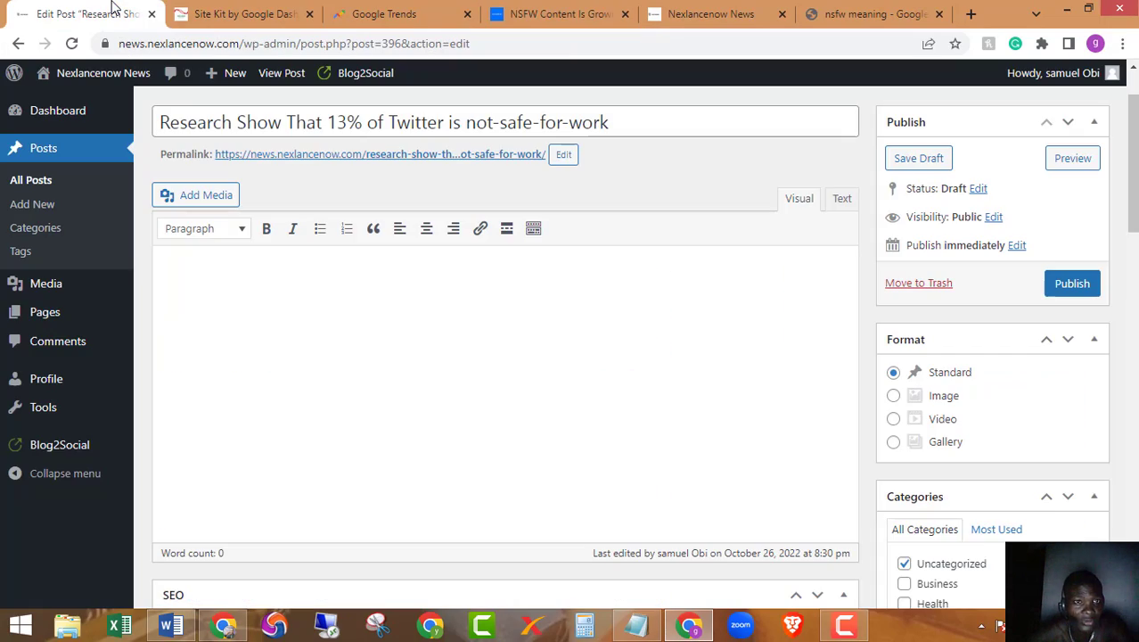
click(615, 121)
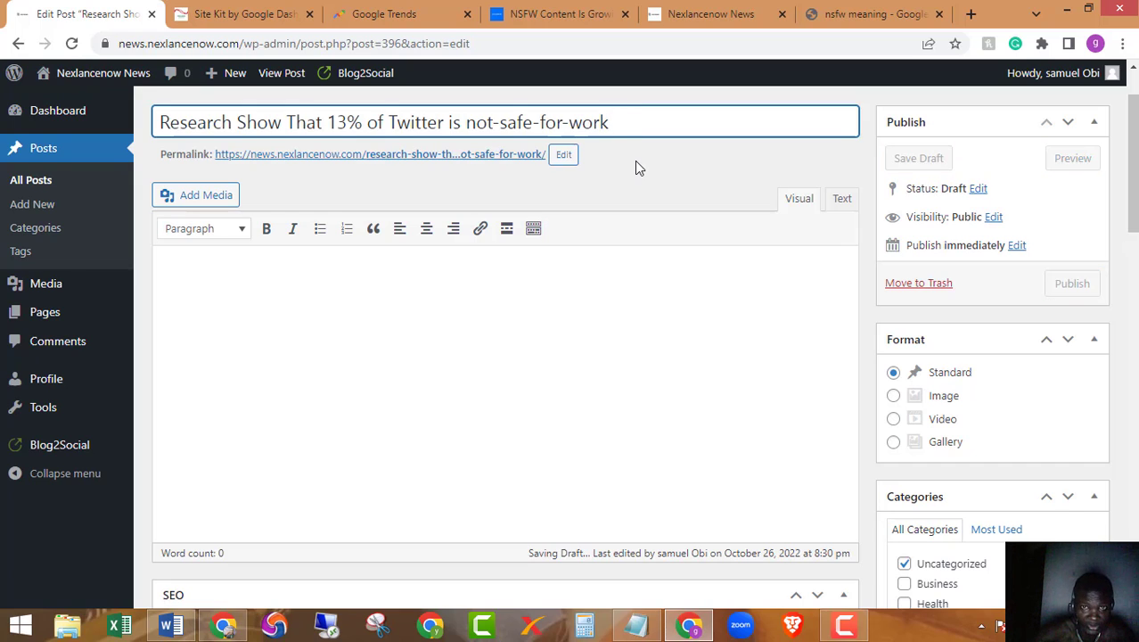
text(N)
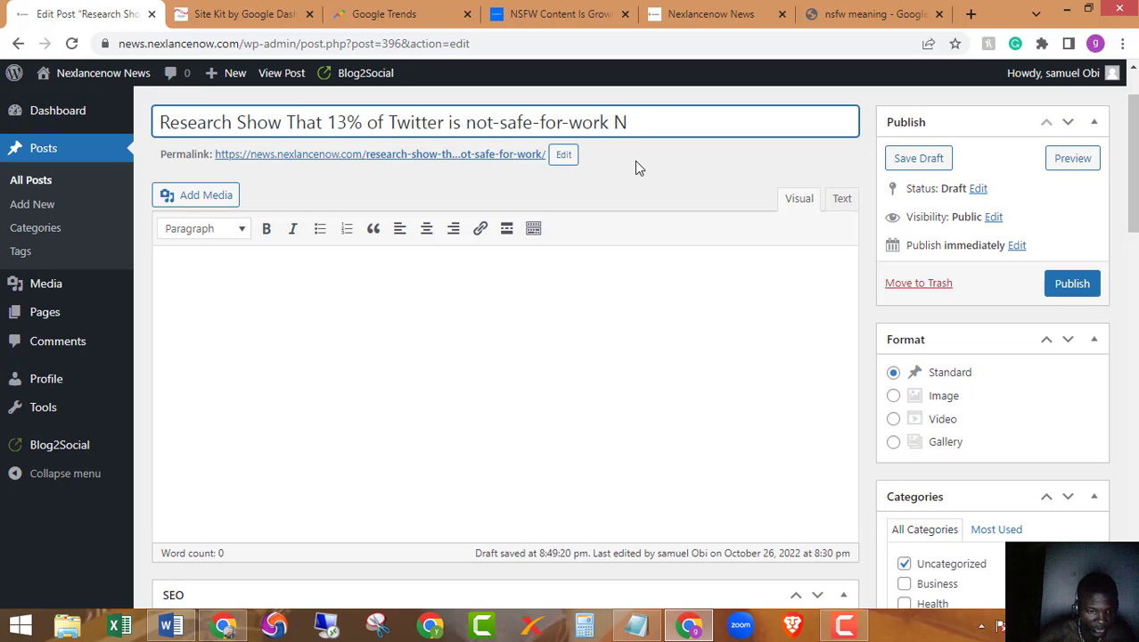
text(S)
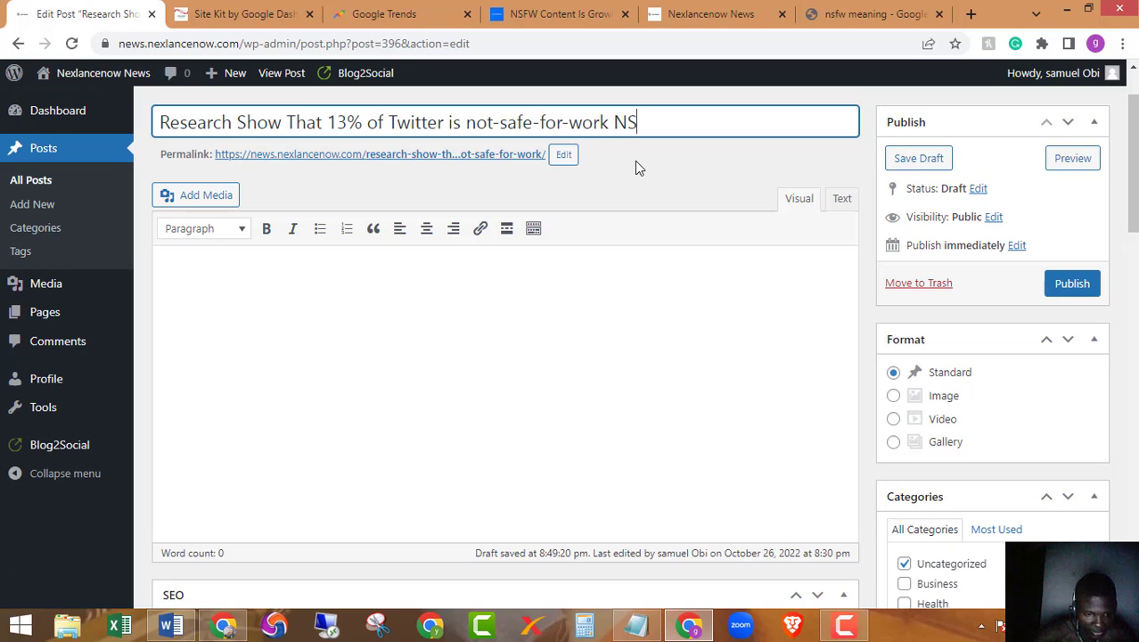
text(FW)
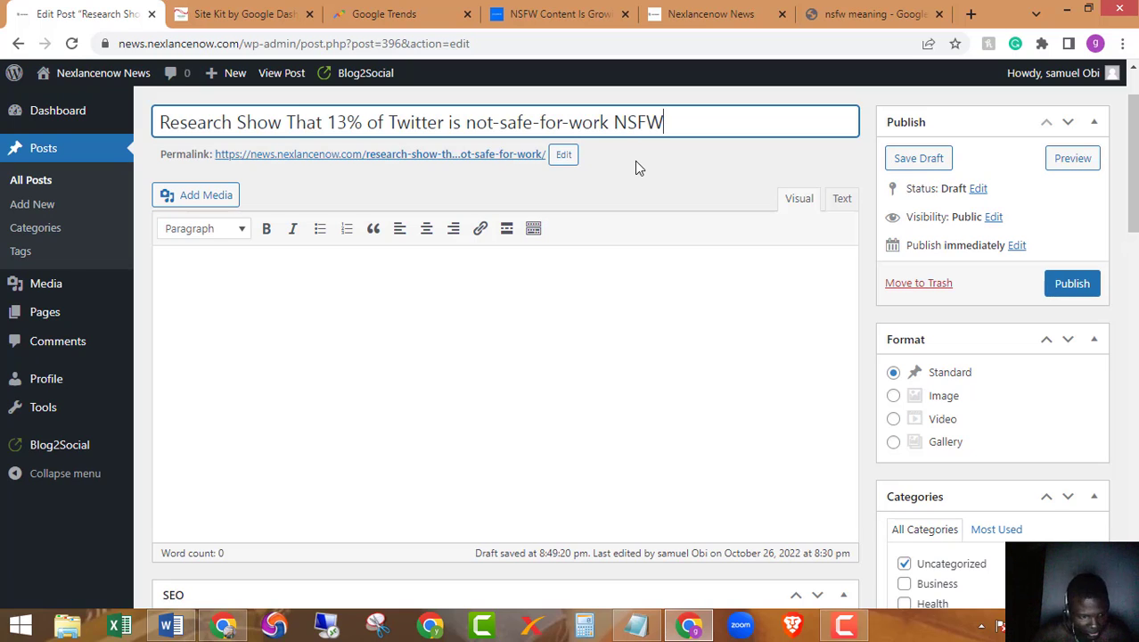
text())
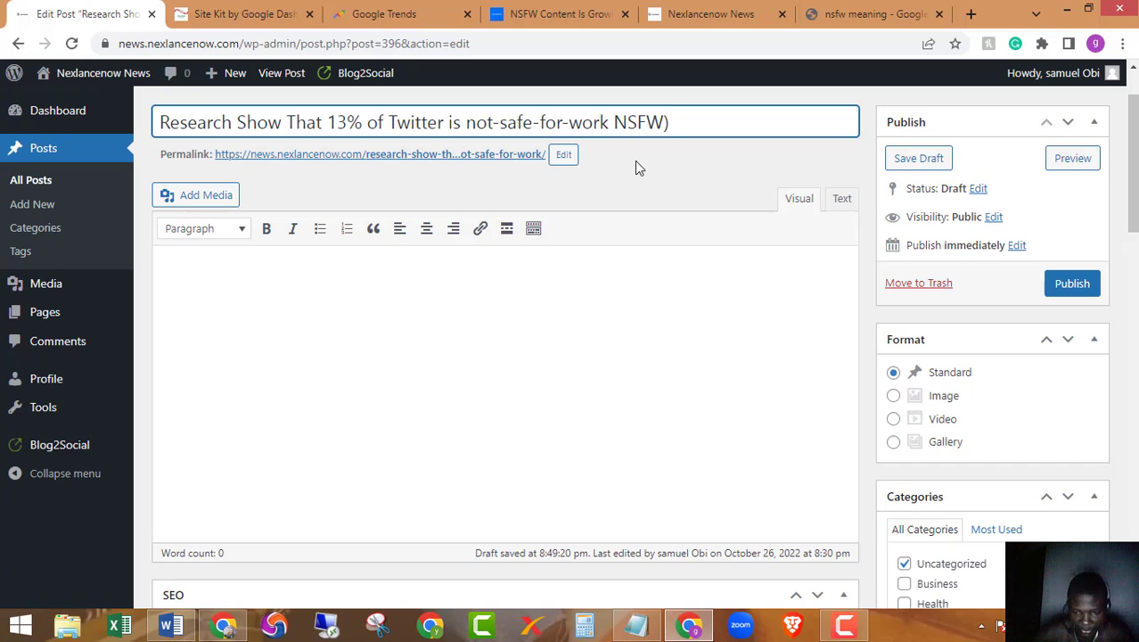
key(Left)
key(Left)
key(Left)
key(Left)
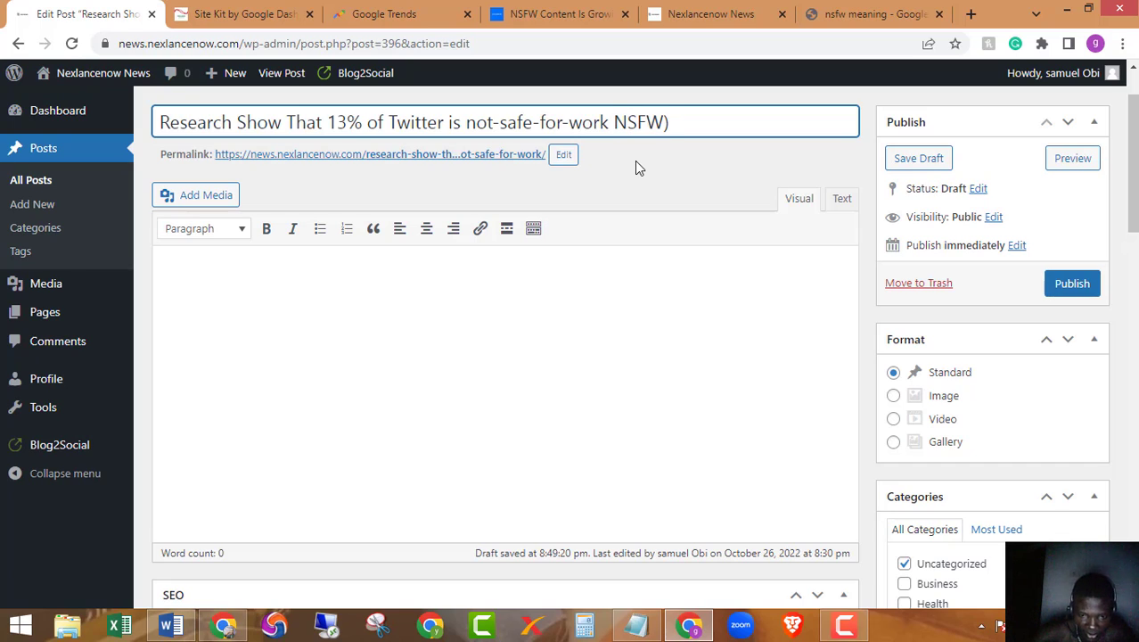
text(()
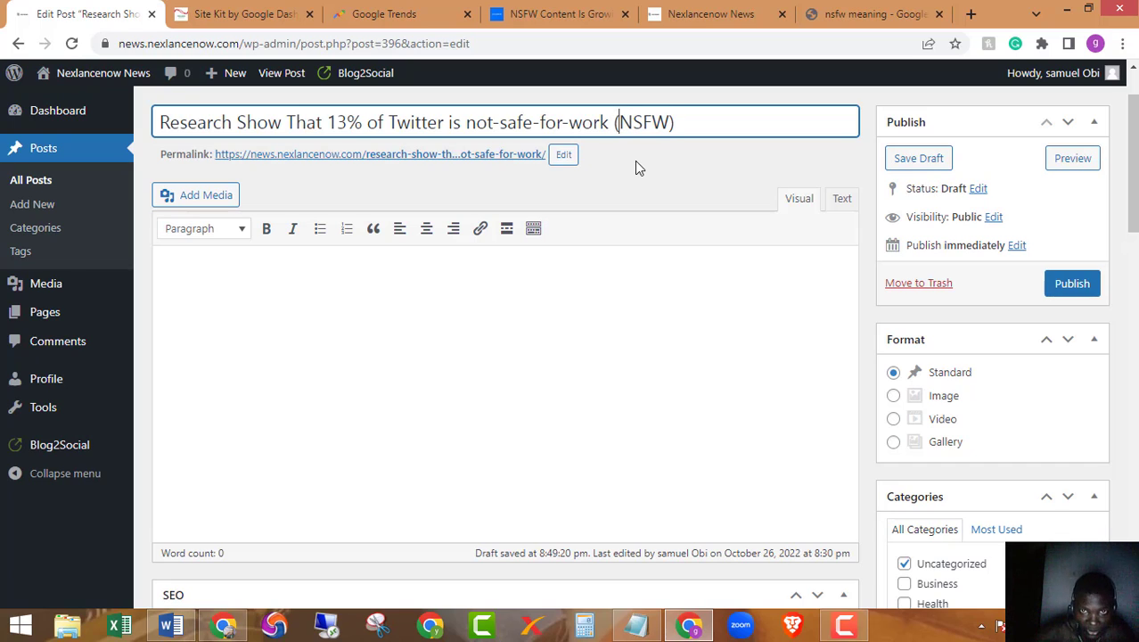
- Copy the entire paraphrased article from the Word document and paste it into the empty body of the WordPress post
click(170, 625)
click(323, 364)
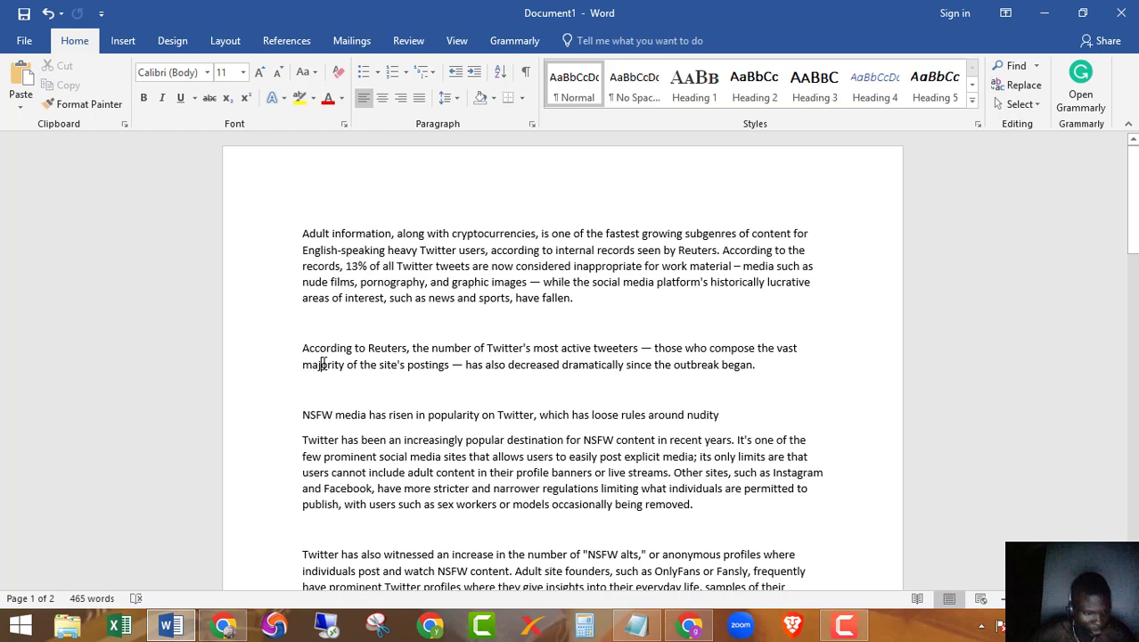
key(ctrl+a)
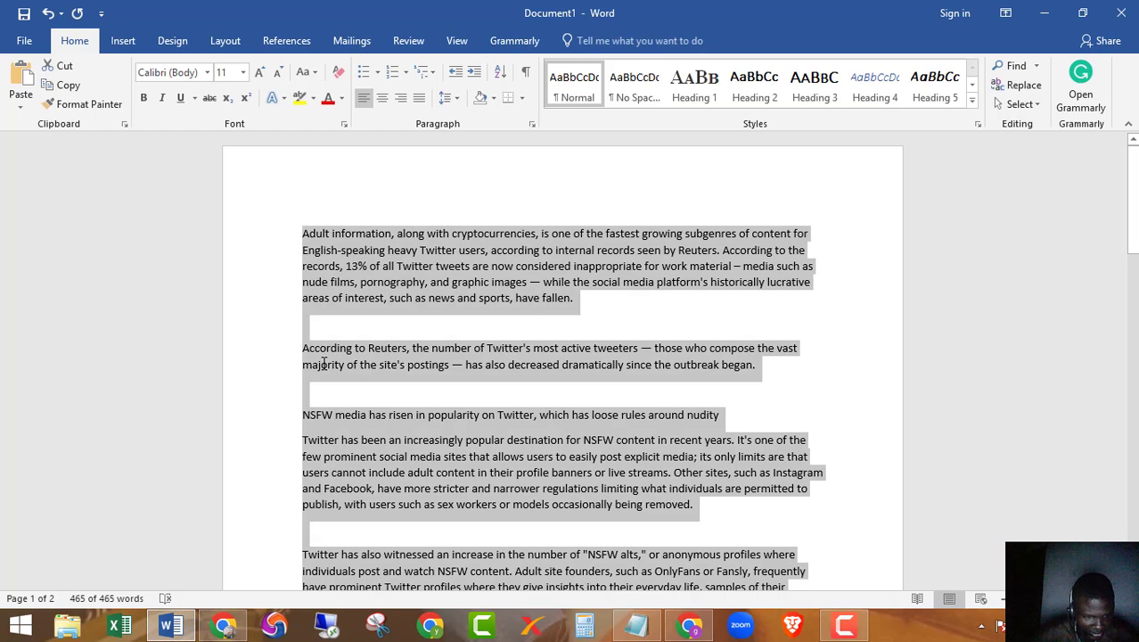
click(223, 625)
click(692, 628)
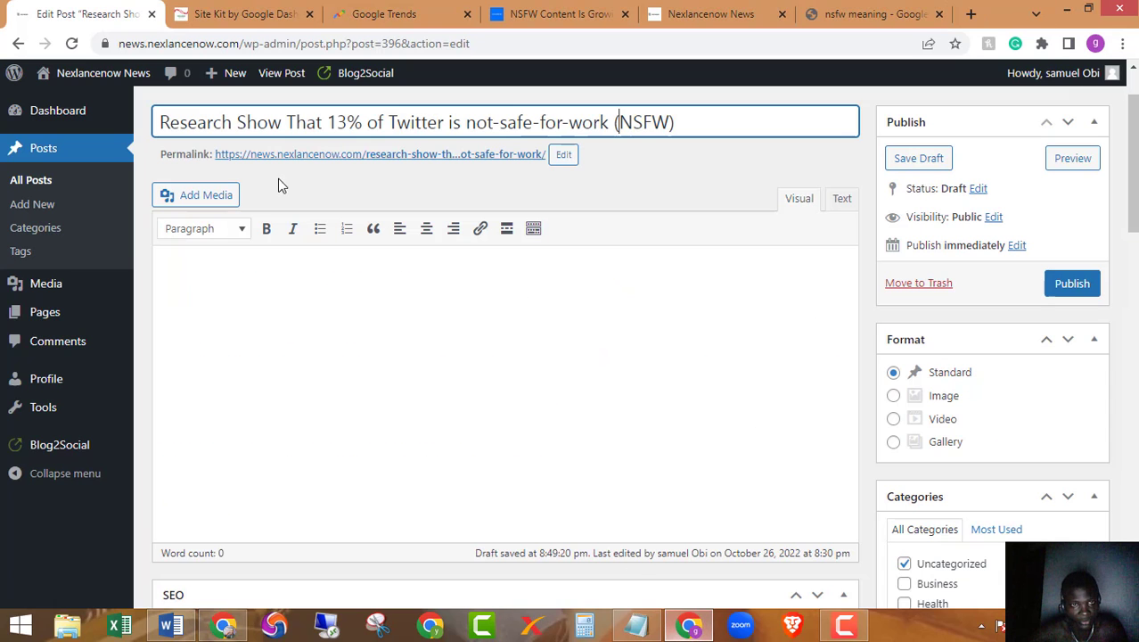
click(332, 297)
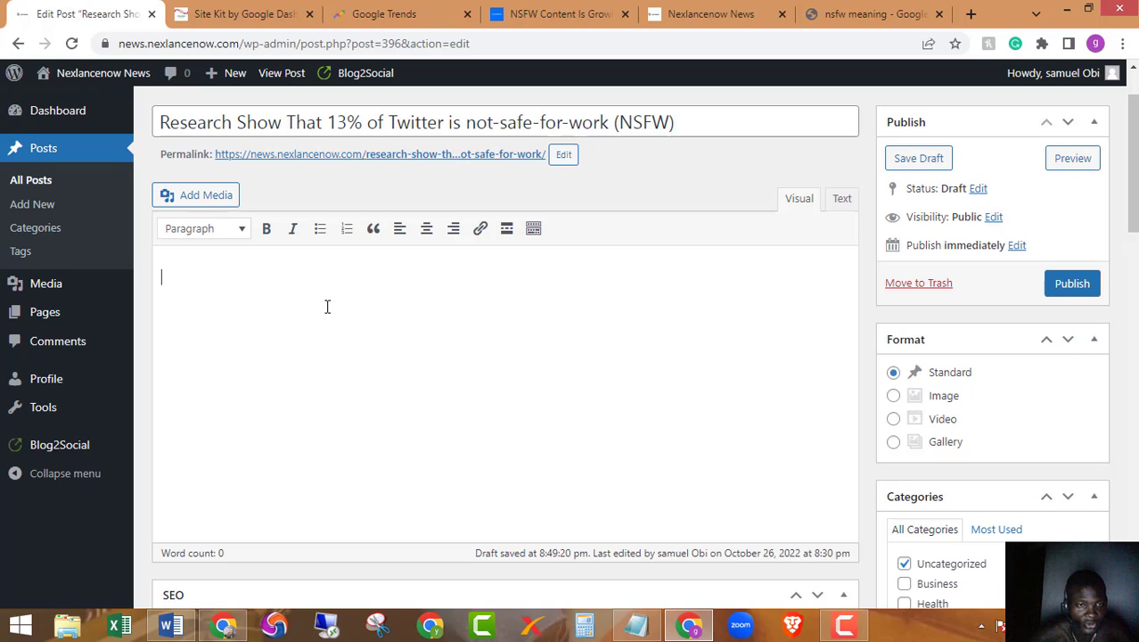
key(ctrl+v)
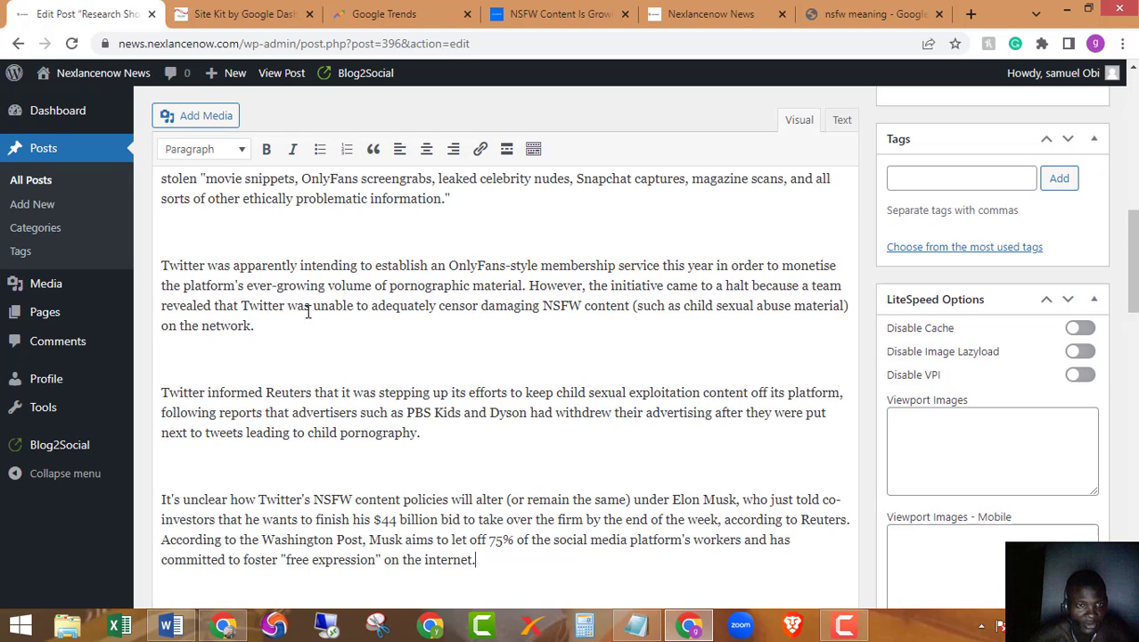
- Save the post with its new title and pasted article as a draft
scroll(432, 351, down, 4)
scroll(432, 353, up, 5)
scroll(433, 353, up, 6)
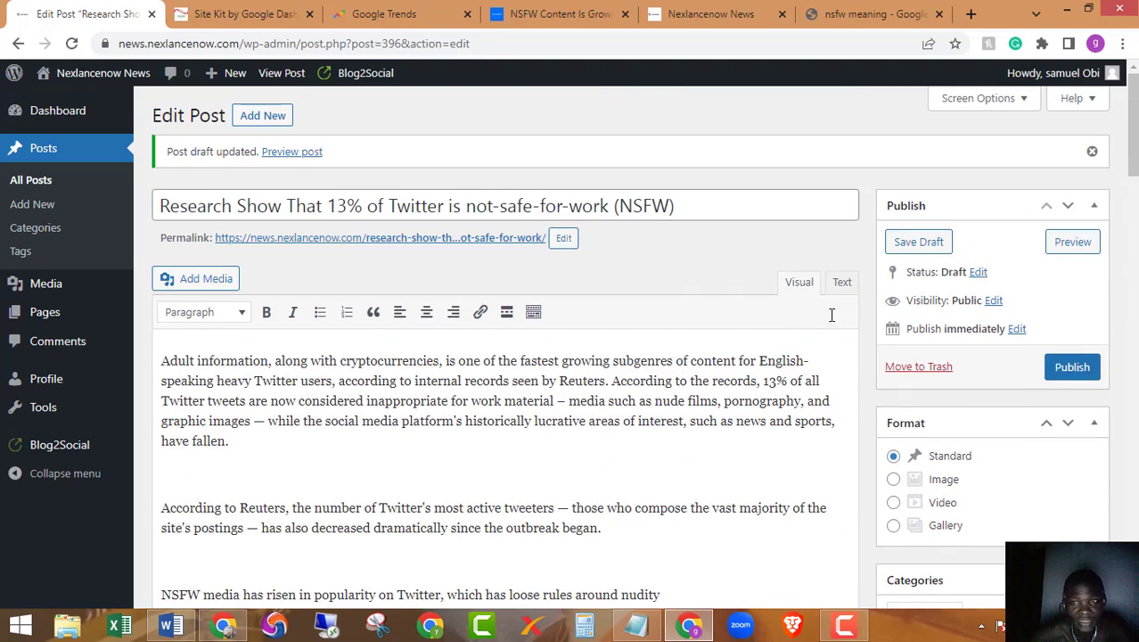
click(919, 242)
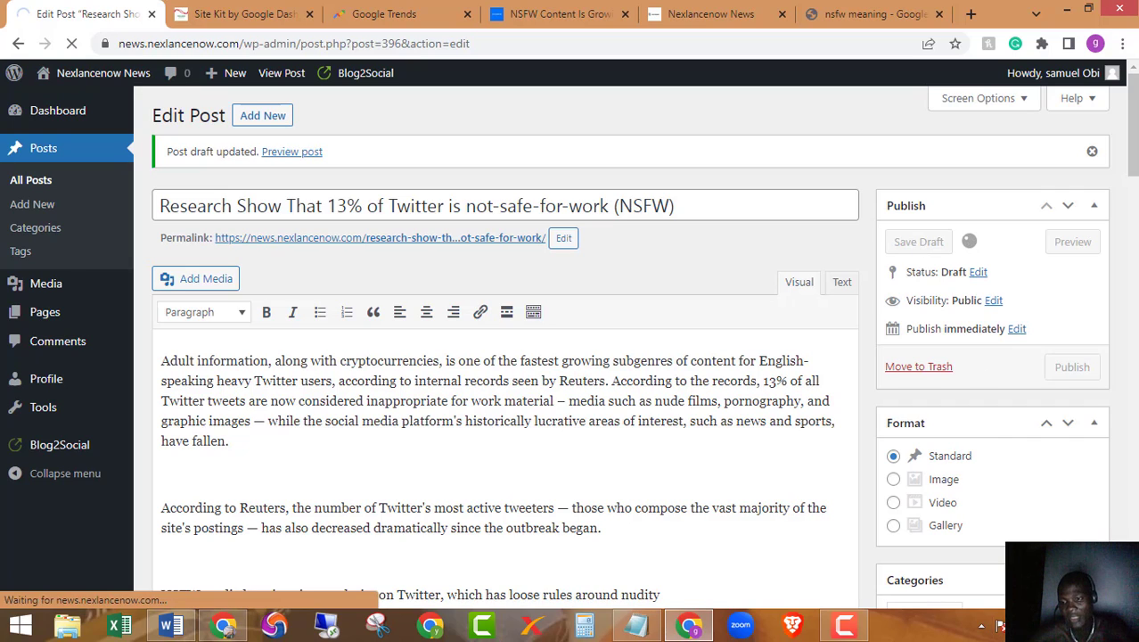
mouse_move(37, 448)
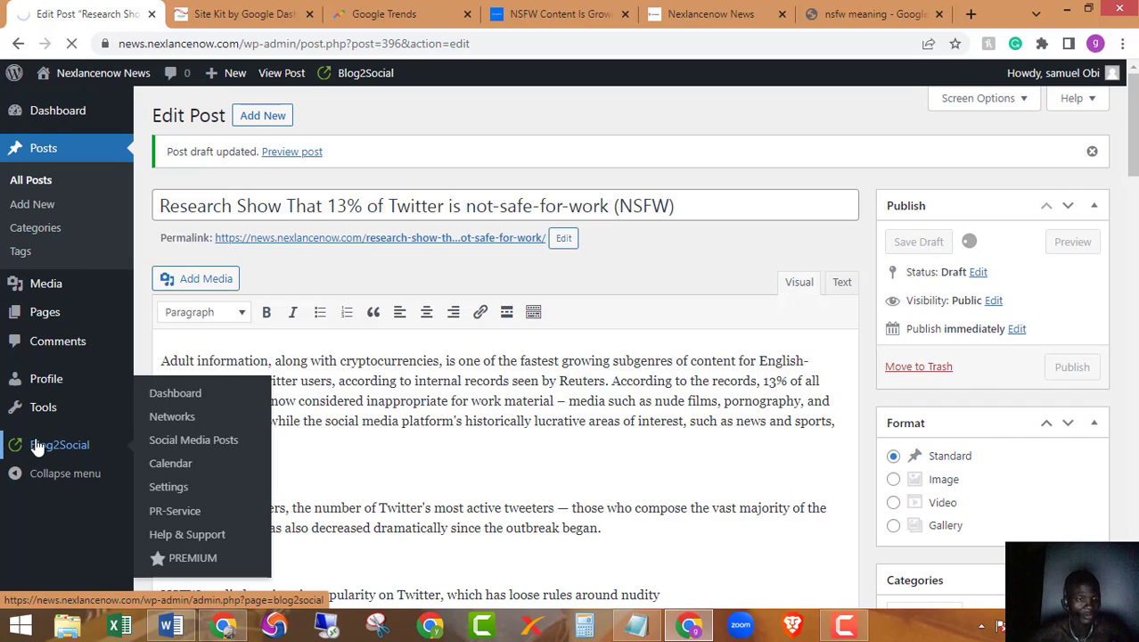
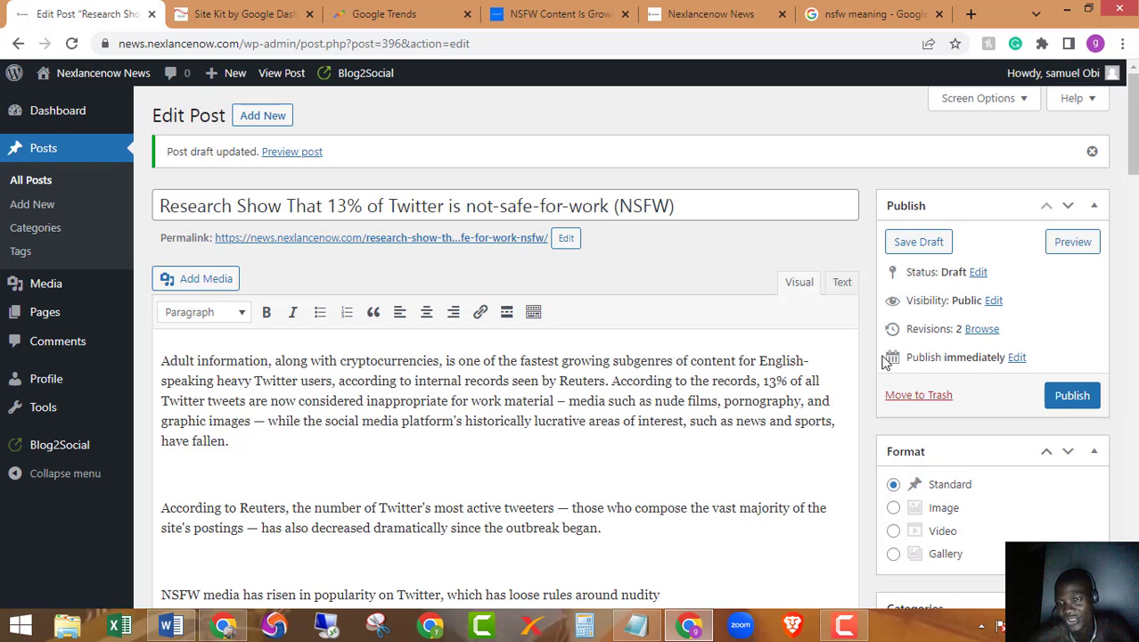
- Remove the blank lines before and after the "According to Reuters" paragraph and the one above "Twitter has also witnessed an increase"
scroll(443, 299, down, 3)
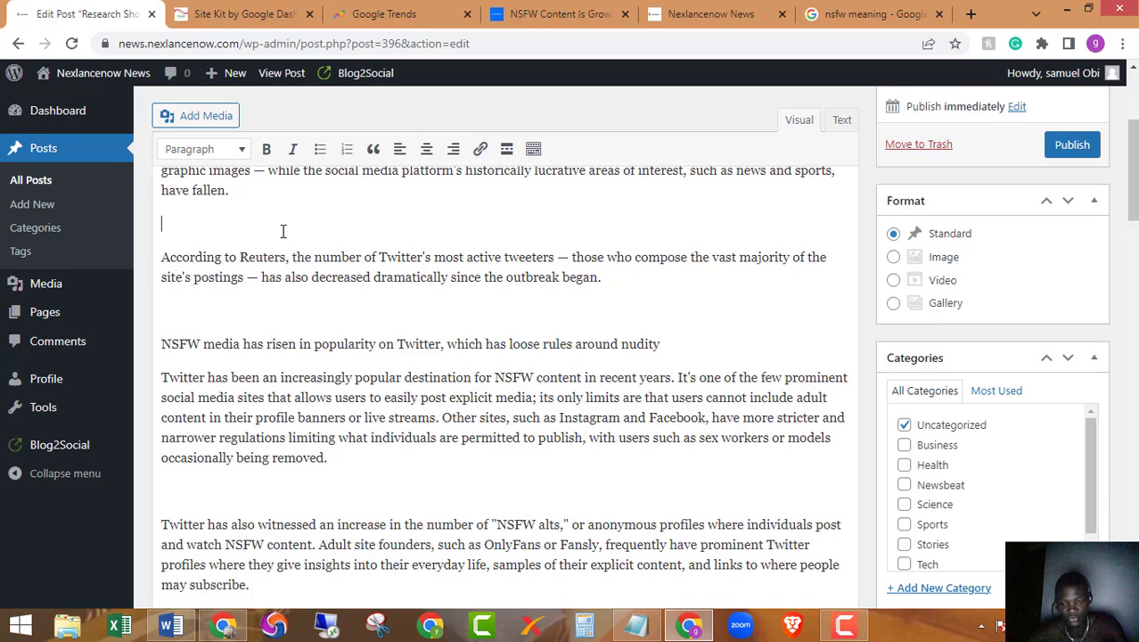
click(283, 231)
key(BackSpace)
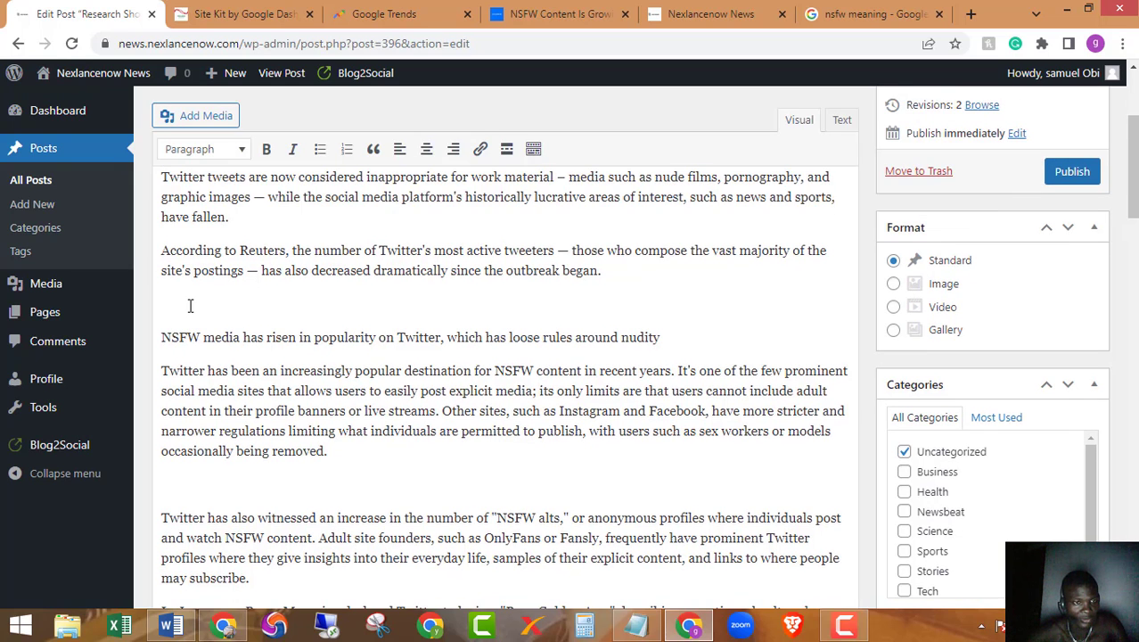
key(BackSpace)
scroll(287, 197, down, 3)
click(265, 203)
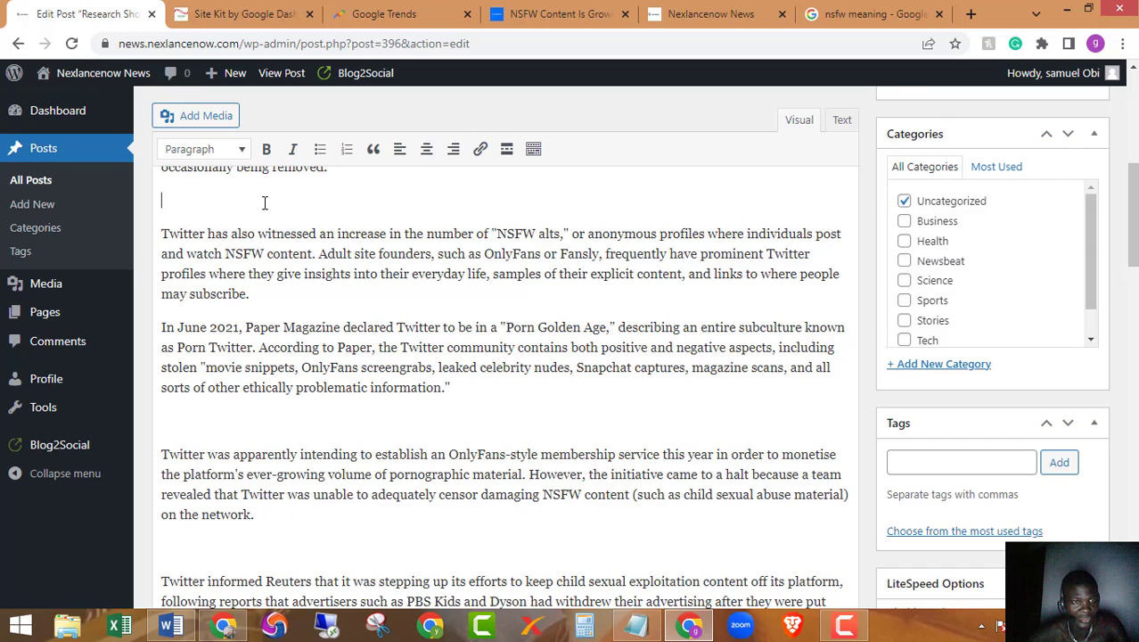
key(BackSpace)
- Undo the stray letter deletion in "apparently" and remove the blank line above the paragraph starting "Twitter was apparently intending"
scroll(261, 241, up, 1)
click(256, 467)
key(BackSpace)
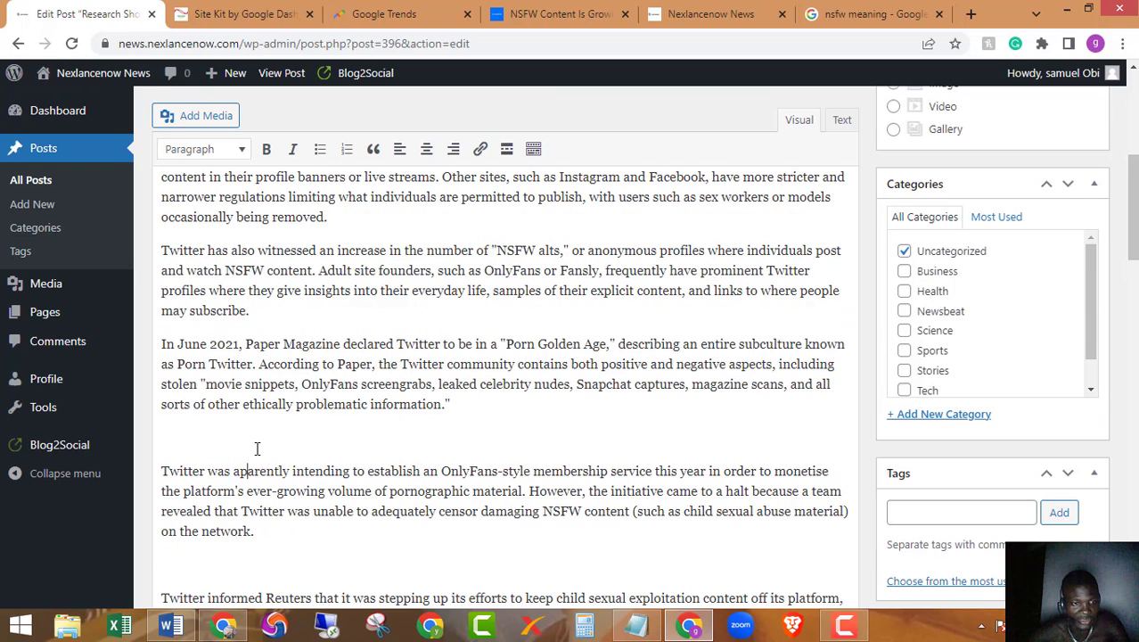
click(155, 446)
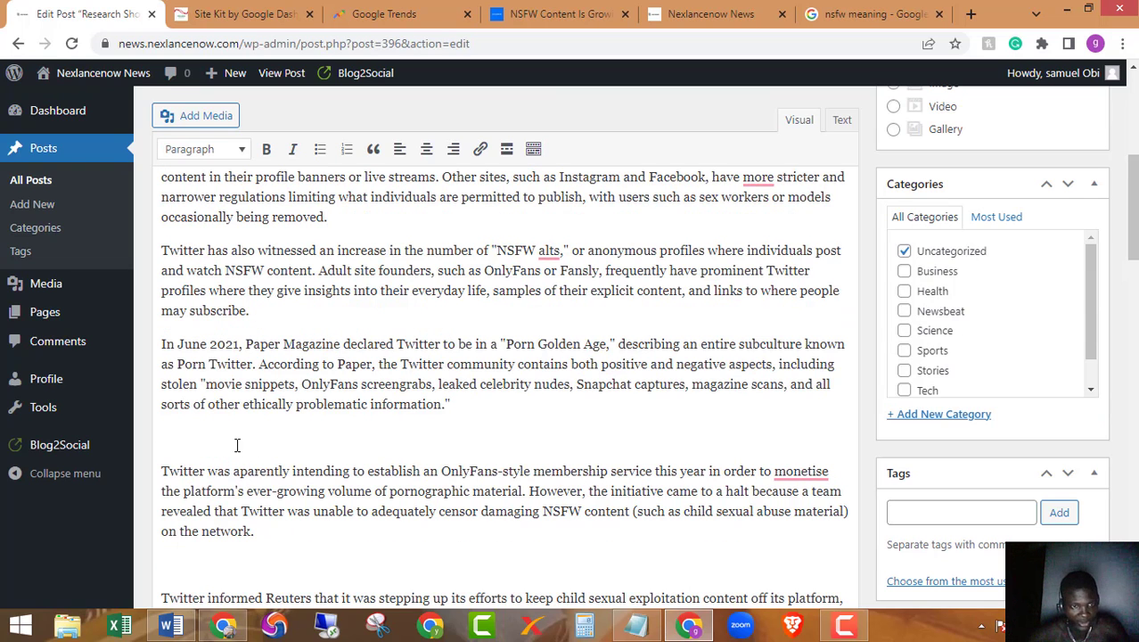
key(ctrl+z)
key(BackSpace)
- Remove the blank lines above and below the paragraph starting "Twitter informed Reuters"
scroll(239, 441, down, 3)
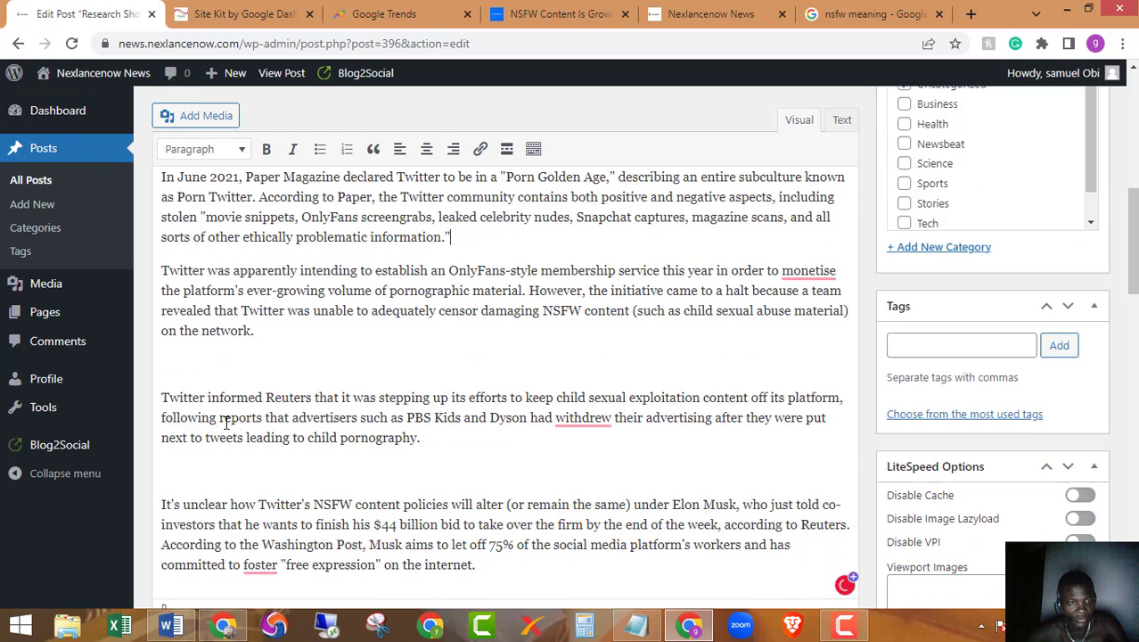
key(BackSpace)
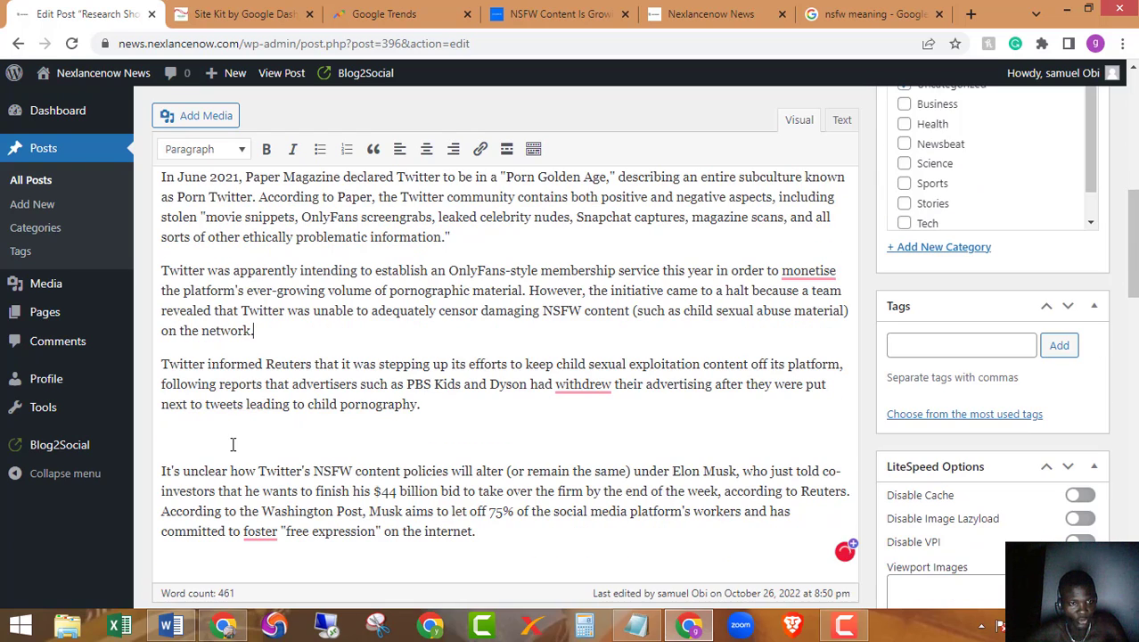
click(235, 441)
key(BackSpace)
- Accept the Grammarly correction that changes "foster" to "fostering" in the article's last paragraph
scroll(239, 441, down, 4)
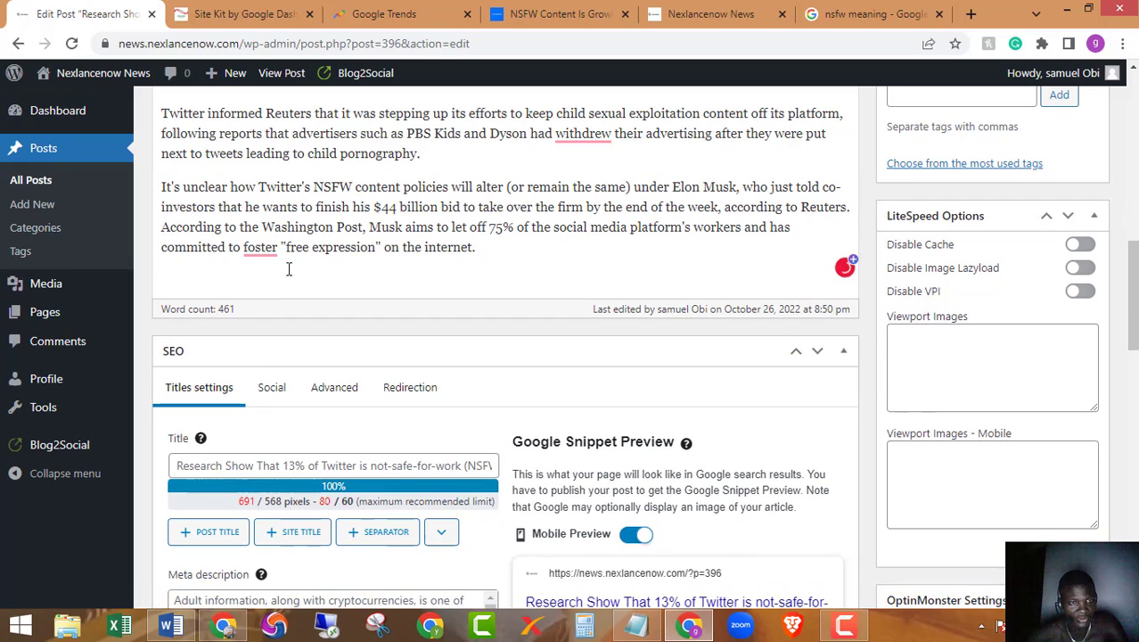
mouse_move(256, 254)
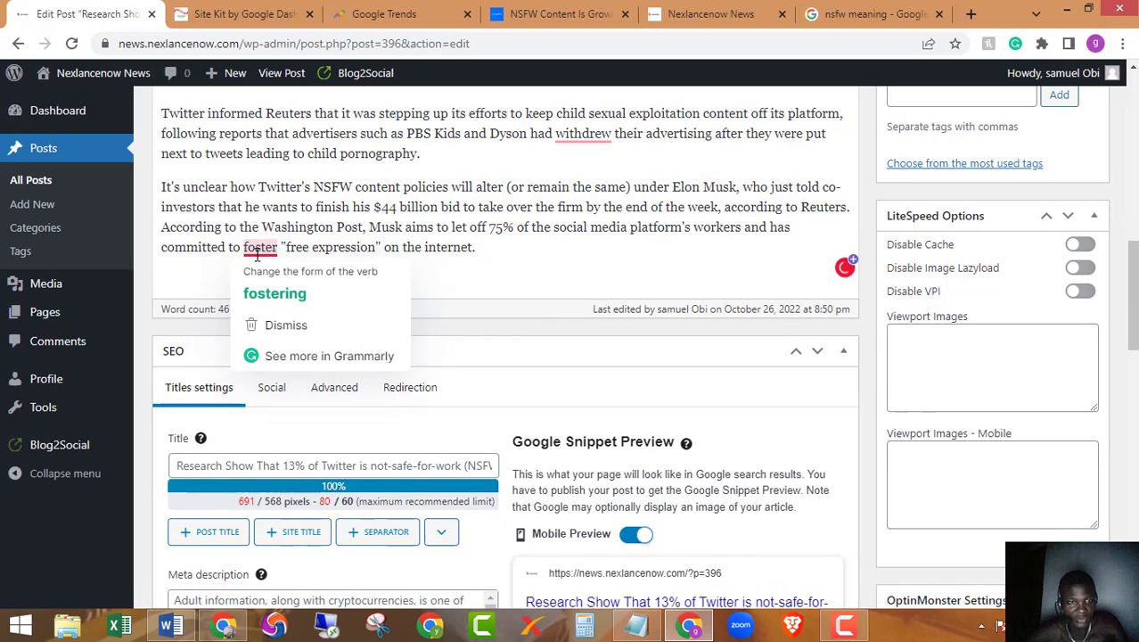
click(283, 294)
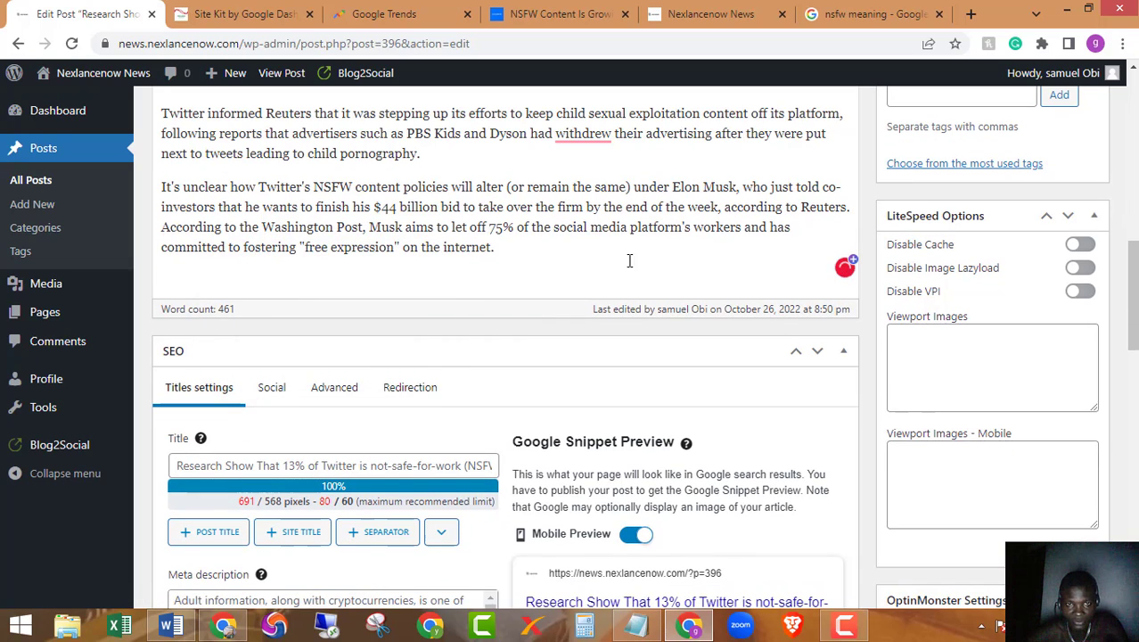
scroll(579, 248, up, 1)
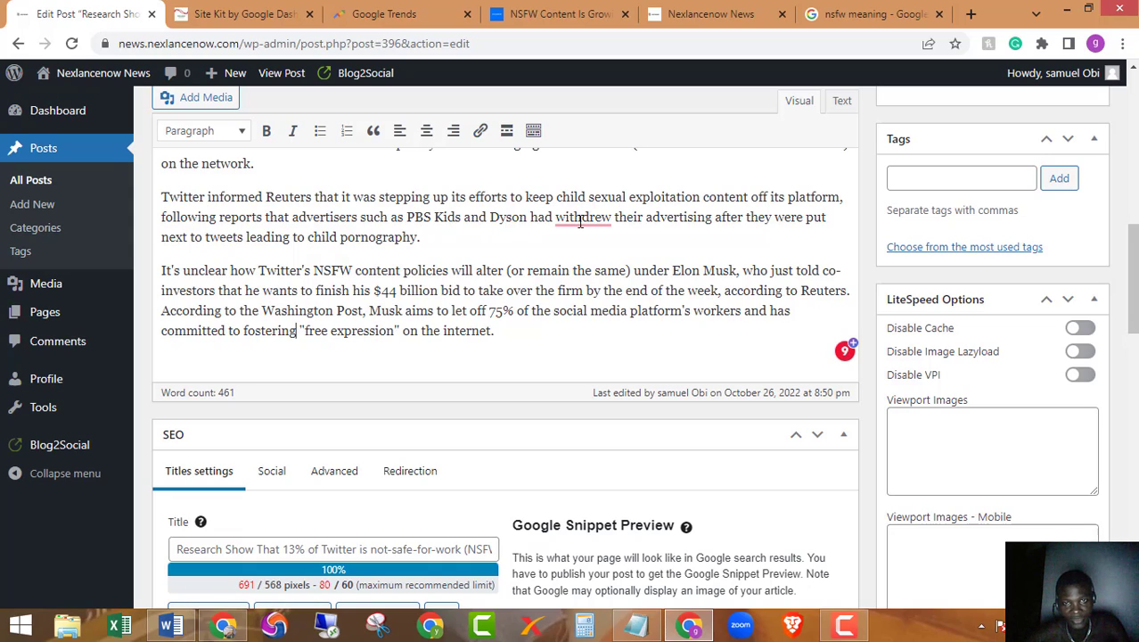
scroll(544, 375, up, 10)
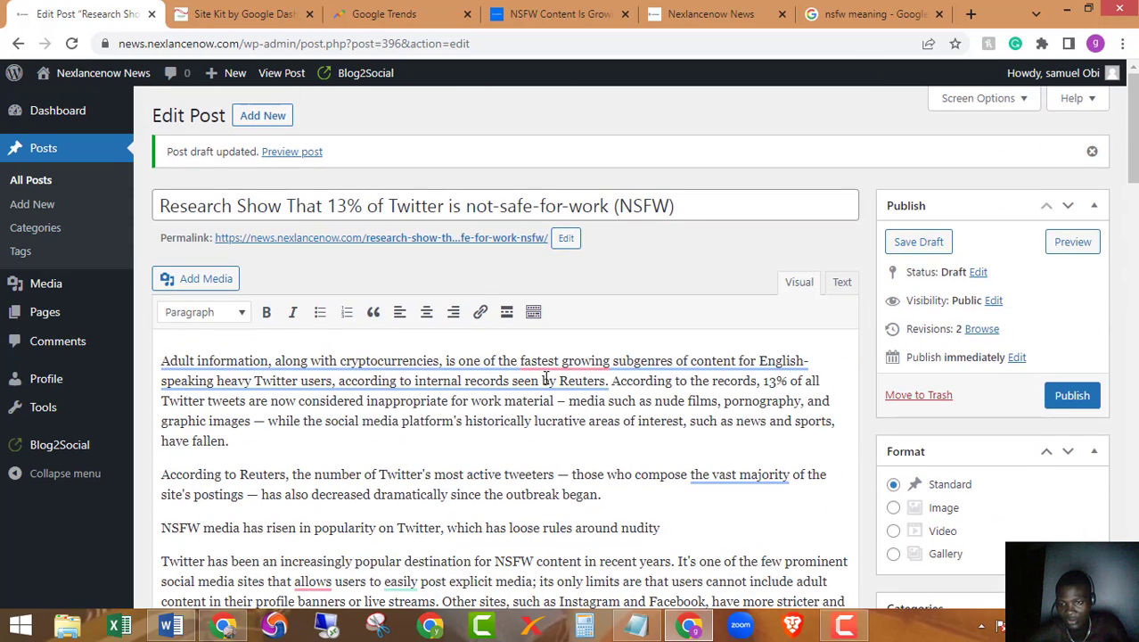
mouse_move(721, 460)
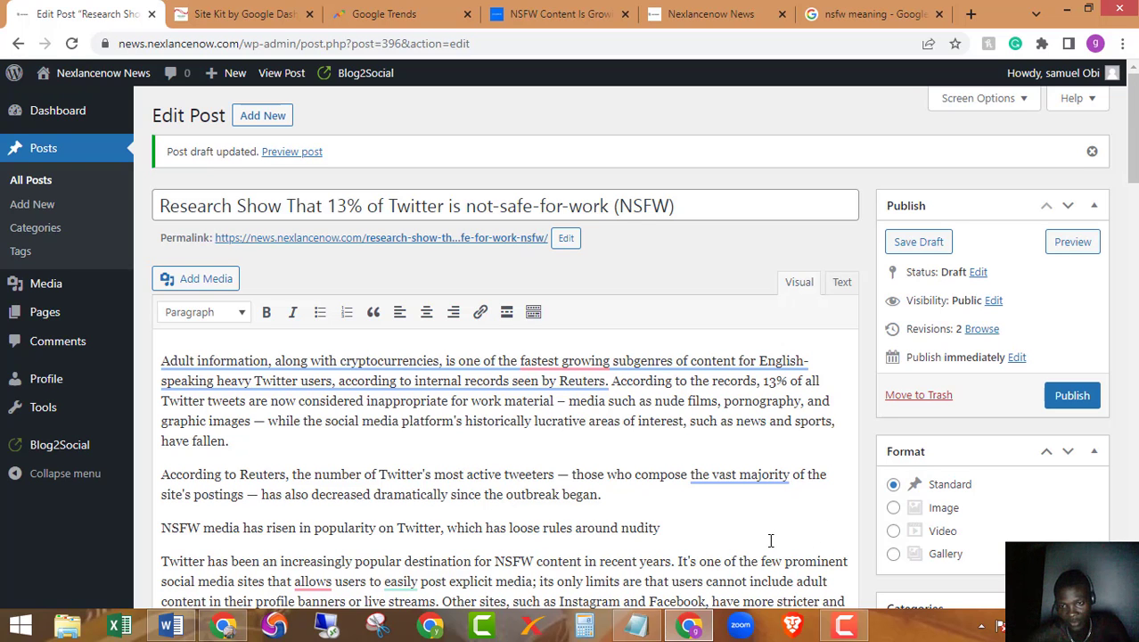
scroll(735, 516, down, 3)
click(606, 444)
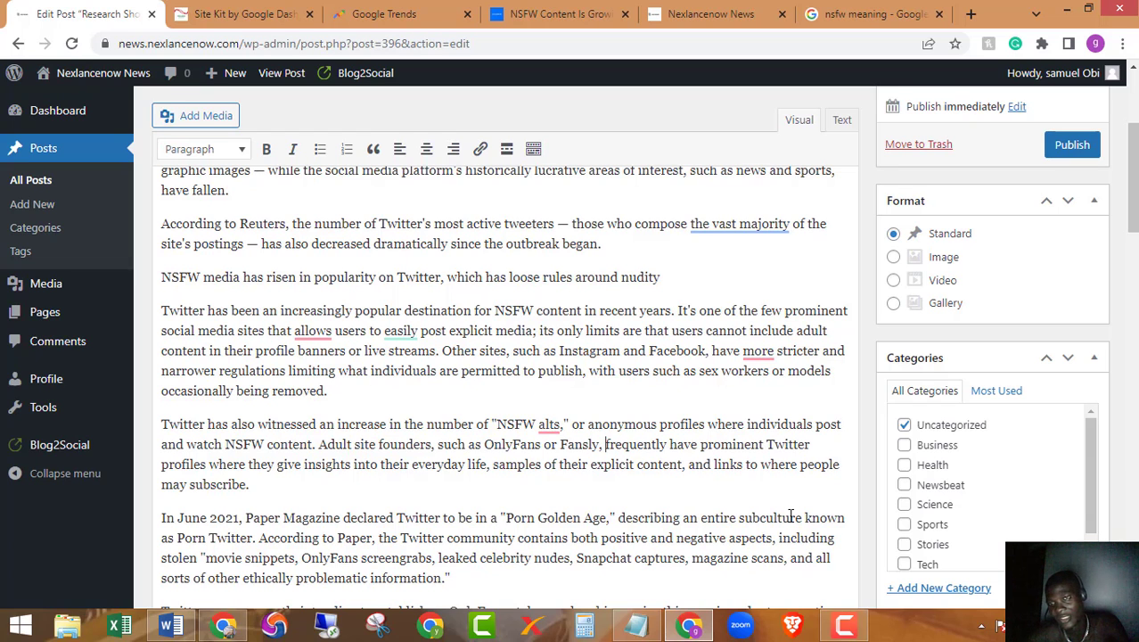
scroll(790, 516, up, 3)
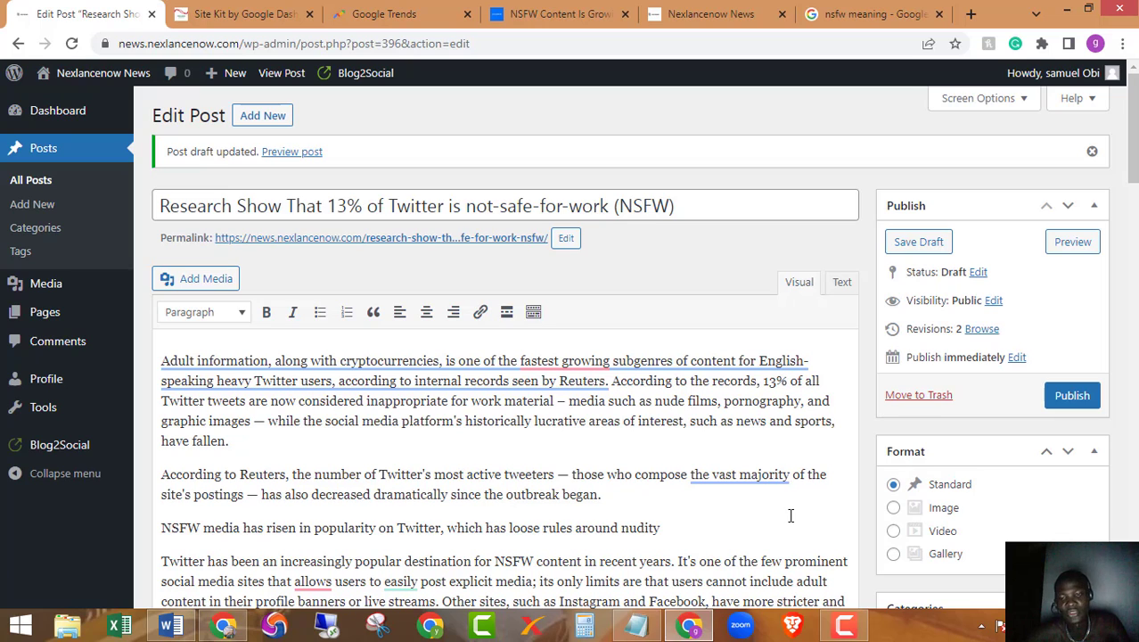
click(845, 626)
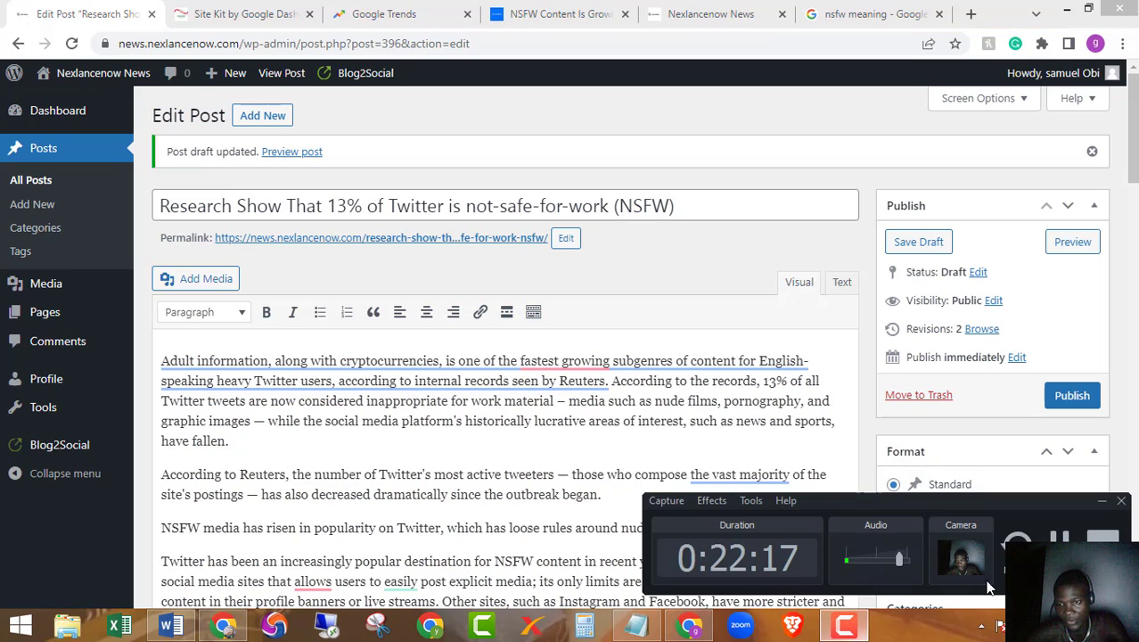
click(1102, 501)
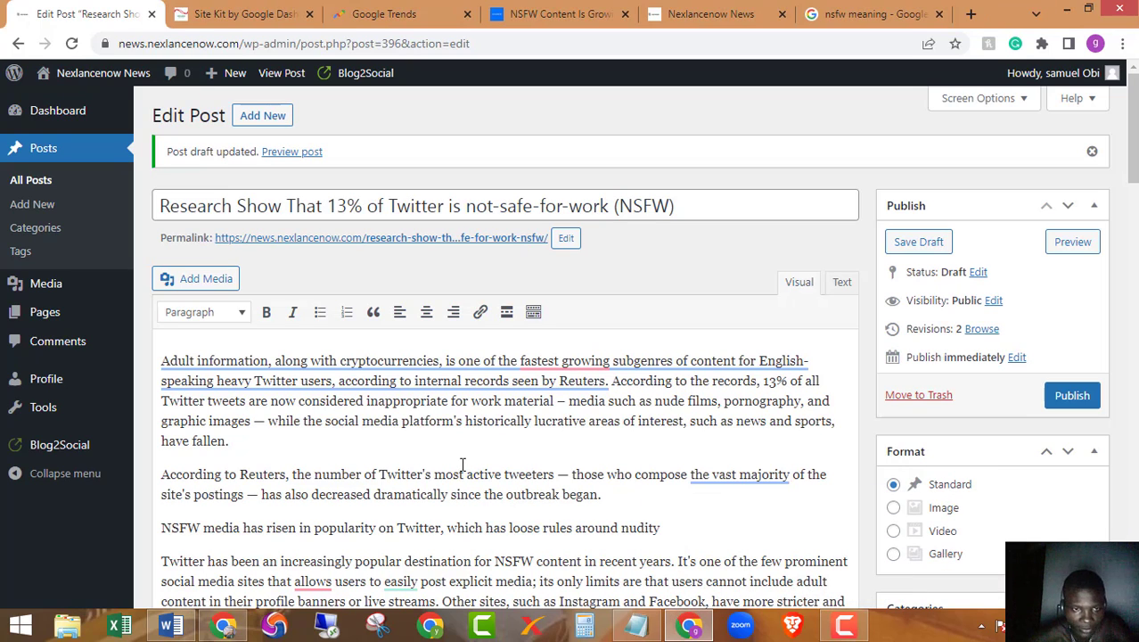
- Review the draft's title and body text, its tags, the SEO title and meta description, and the content analysis section
scroll(550, 410, down, 2)
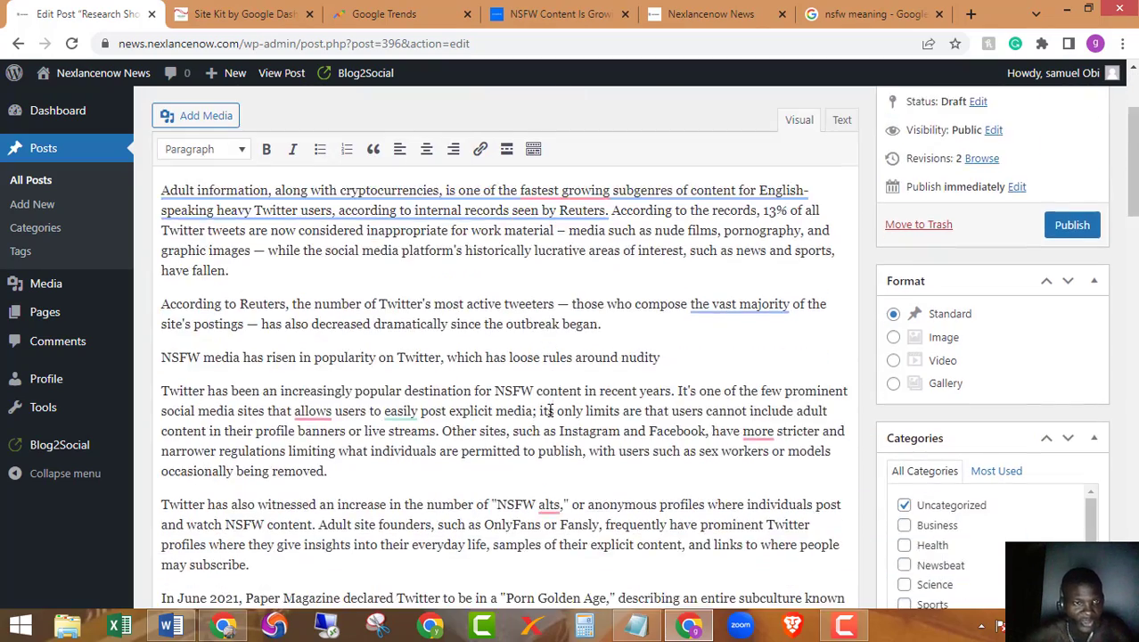
scroll(550, 410, down, 2)
scroll(543, 409, up, 4)
scroll(294, 417, down, 1)
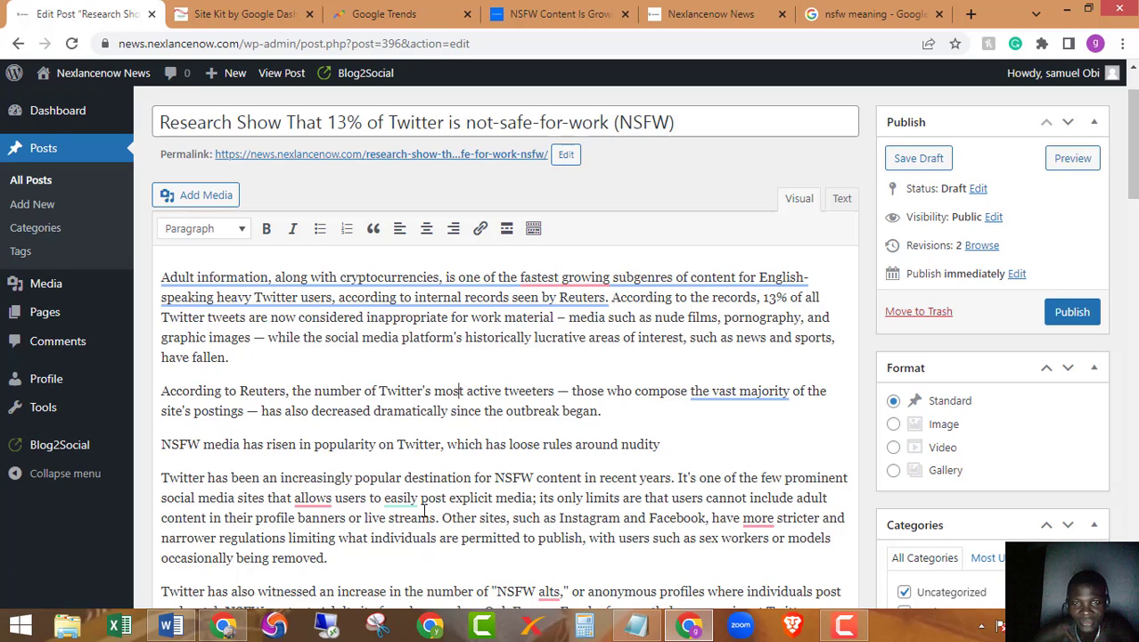
click(427, 122)
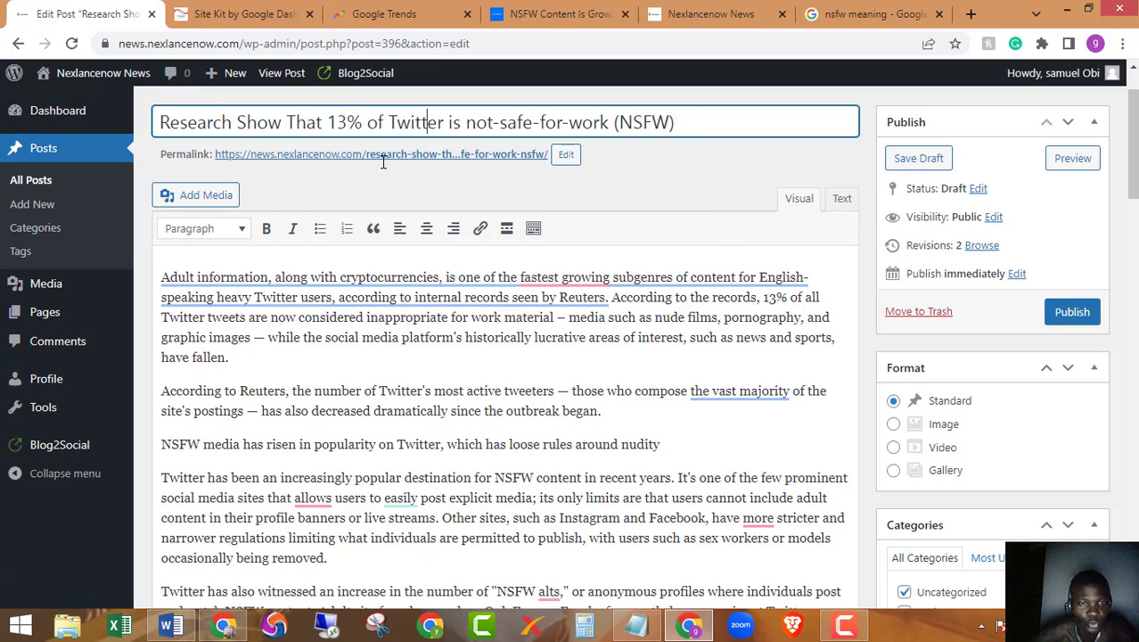
scroll(776, 354, down, 5)
scroll(775, 354, up, 1)
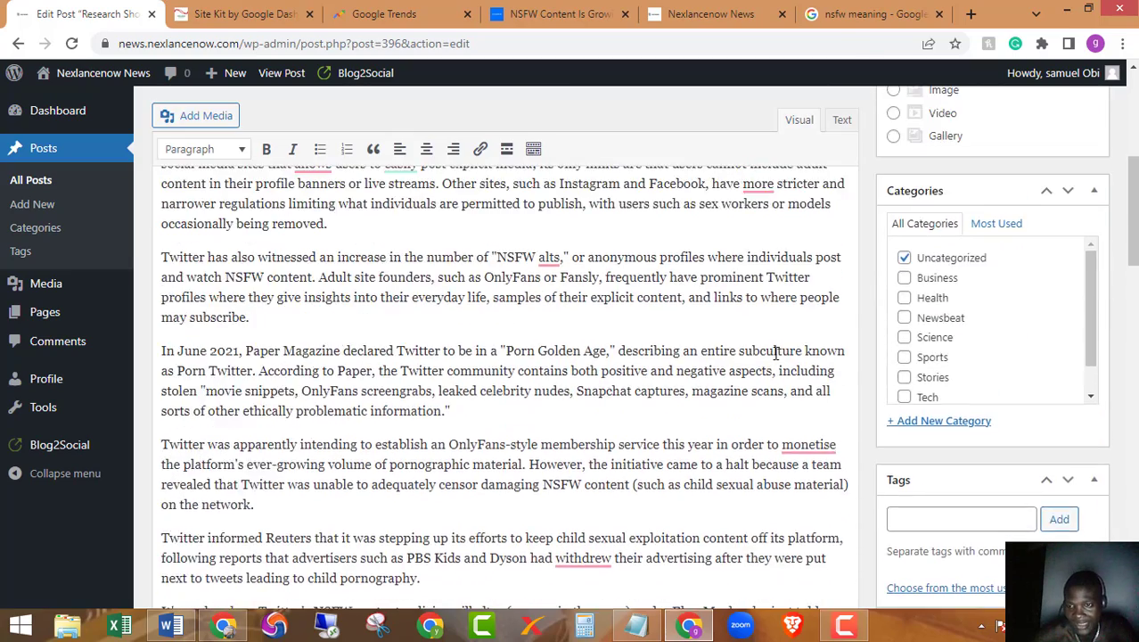
scroll(895, 326, down, 1)
click(941, 434)
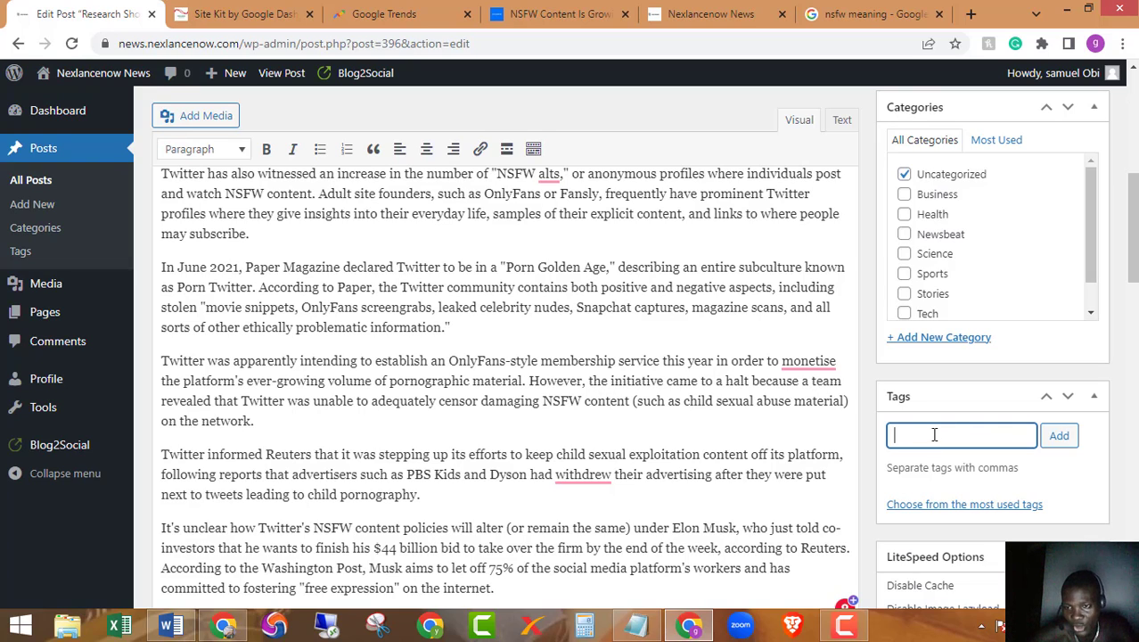
scroll(521, 452, down, 1)
scroll(522, 452, down, 12)
scroll(491, 450, up, 2)
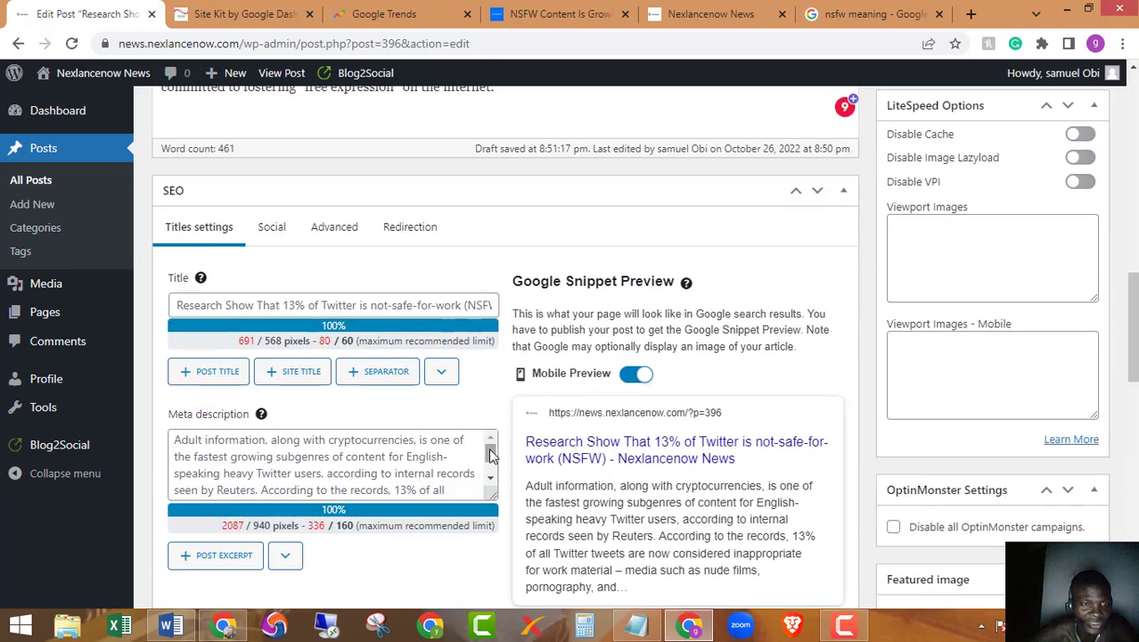
scroll(491, 450, down, 3)
scroll(491, 450, down, 4)
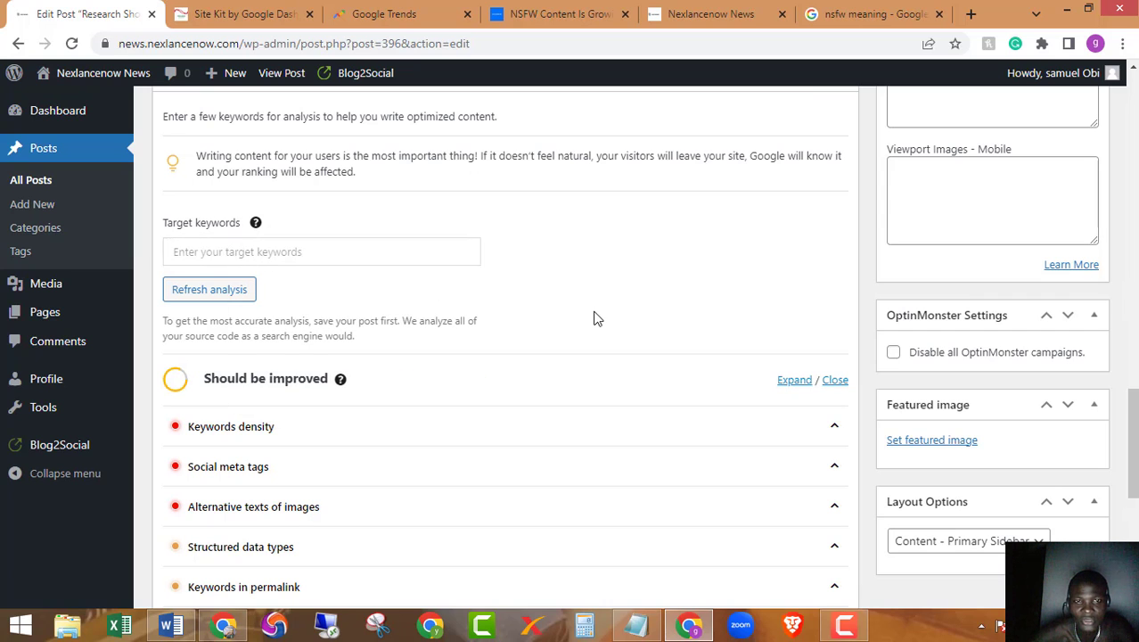
scroll(596, 315, up, 10)
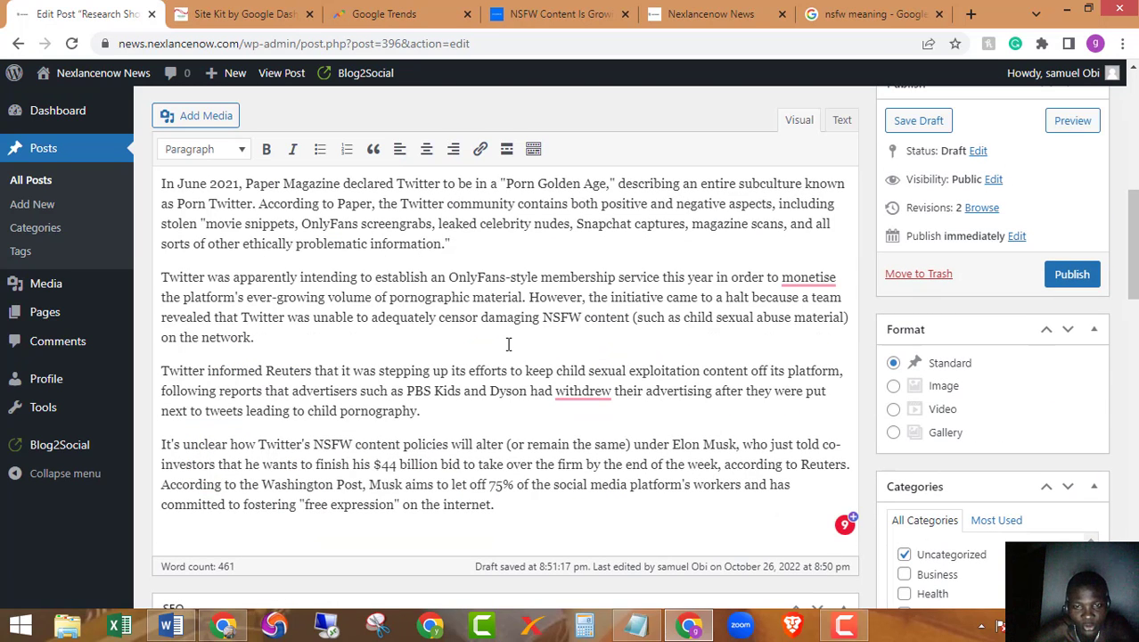
- Copy "Elon Musk" from the article's last paragraph and add it as a target keyword for the content analysis
scroll(508, 344, down, 2)
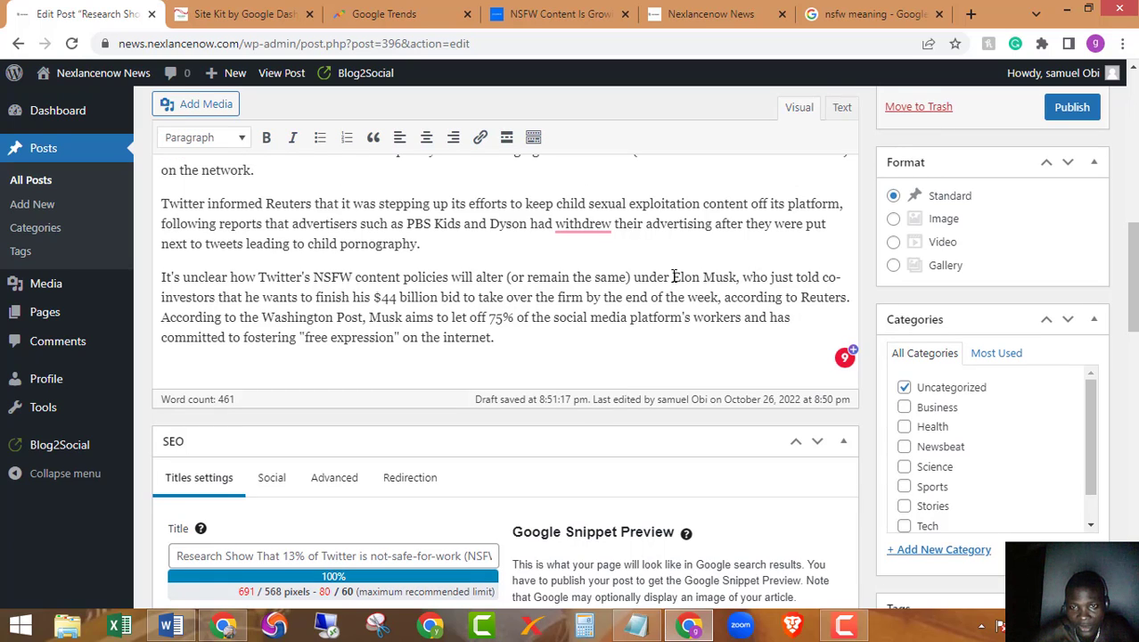
drag(673, 277, 738, 274)
right_click(718, 276)
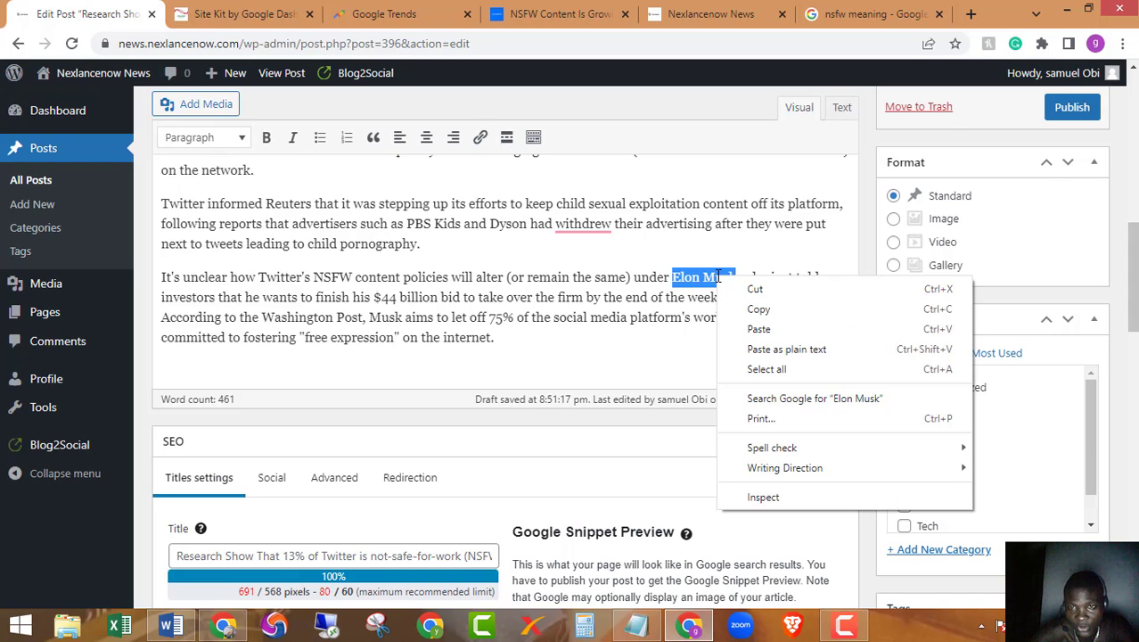
click(758, 311)
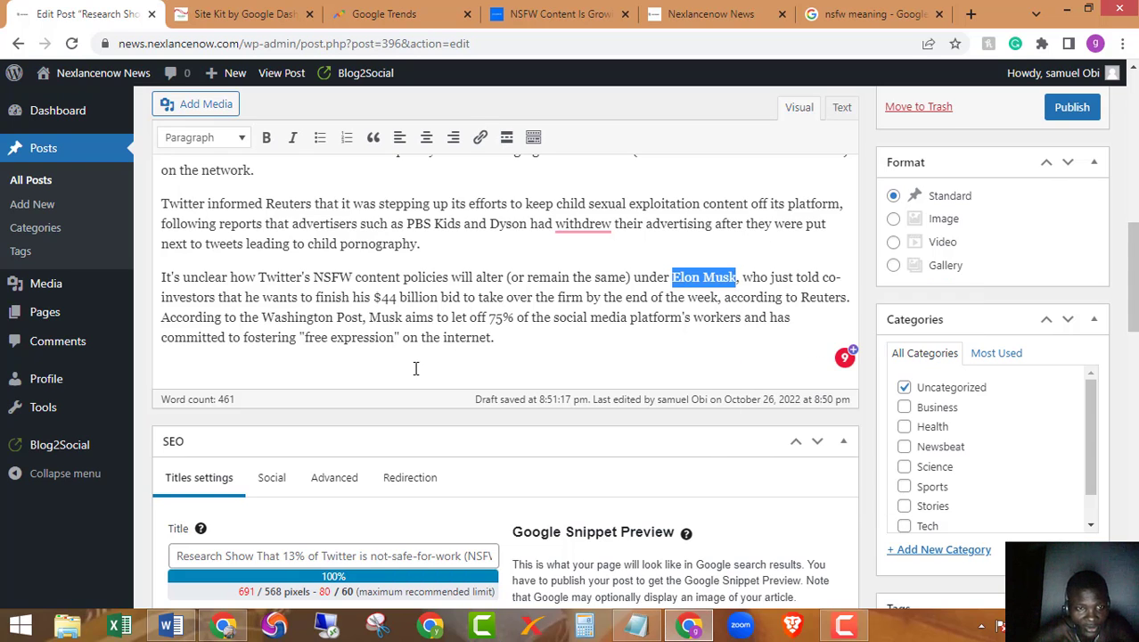
scroll(416, 368, down, 2)
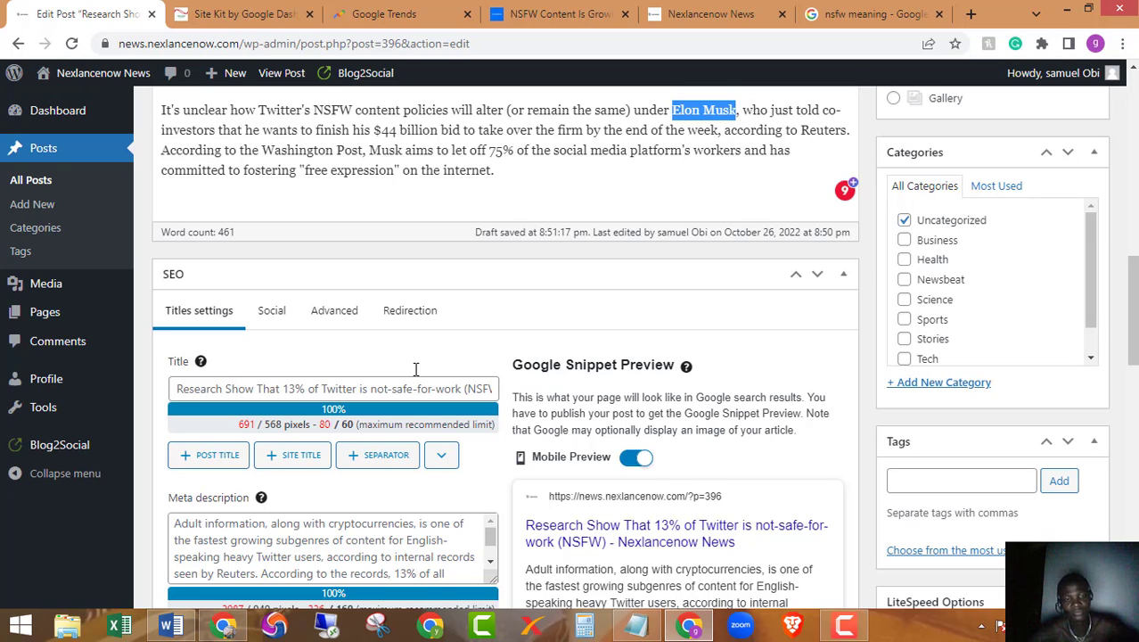
scroll(416, 368, down, 6)
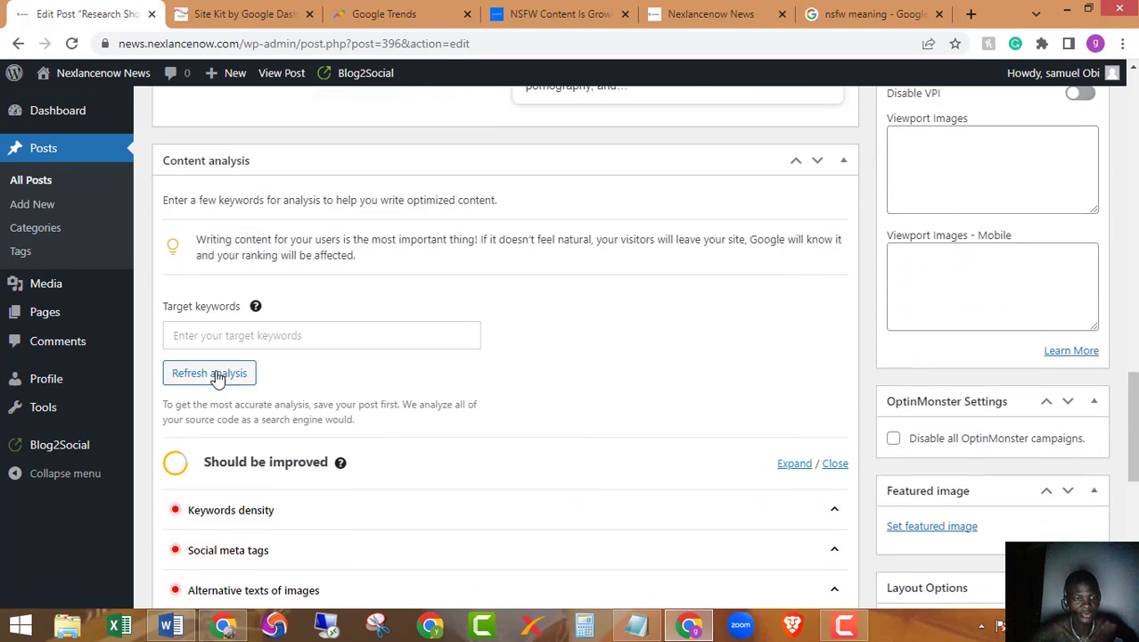
click(232, 342)
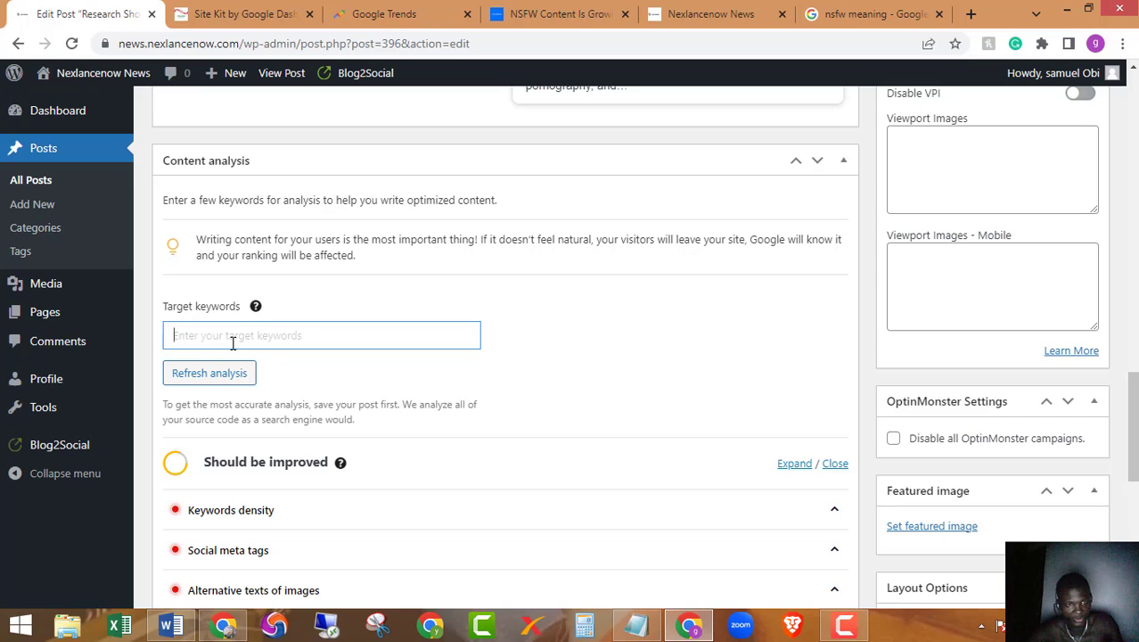
key(ctrl+v)
- Add the copied name "Elon Musk" as a tag on the post
scroll(745, 395, up, 4)
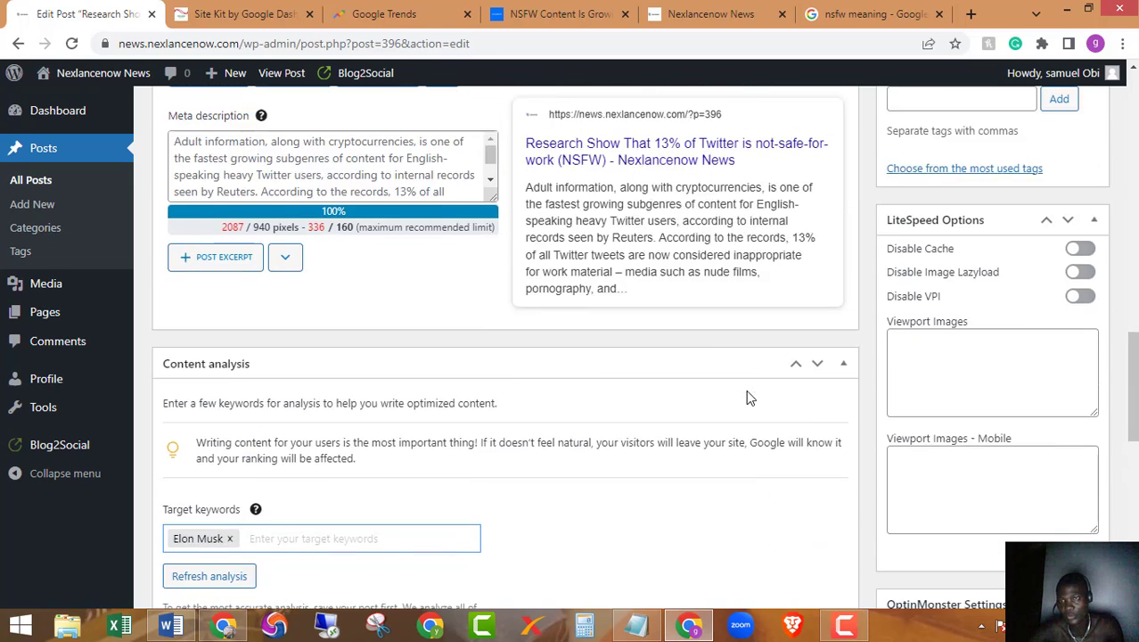
click(965, 230)
key(ctrl+v)
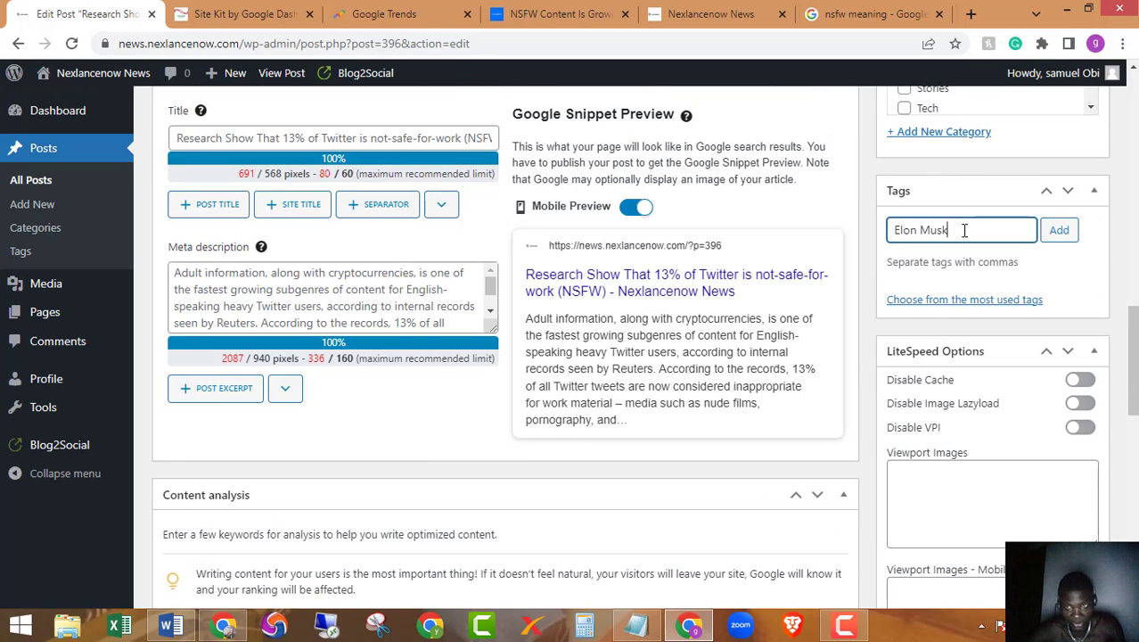
click(1061, 230)
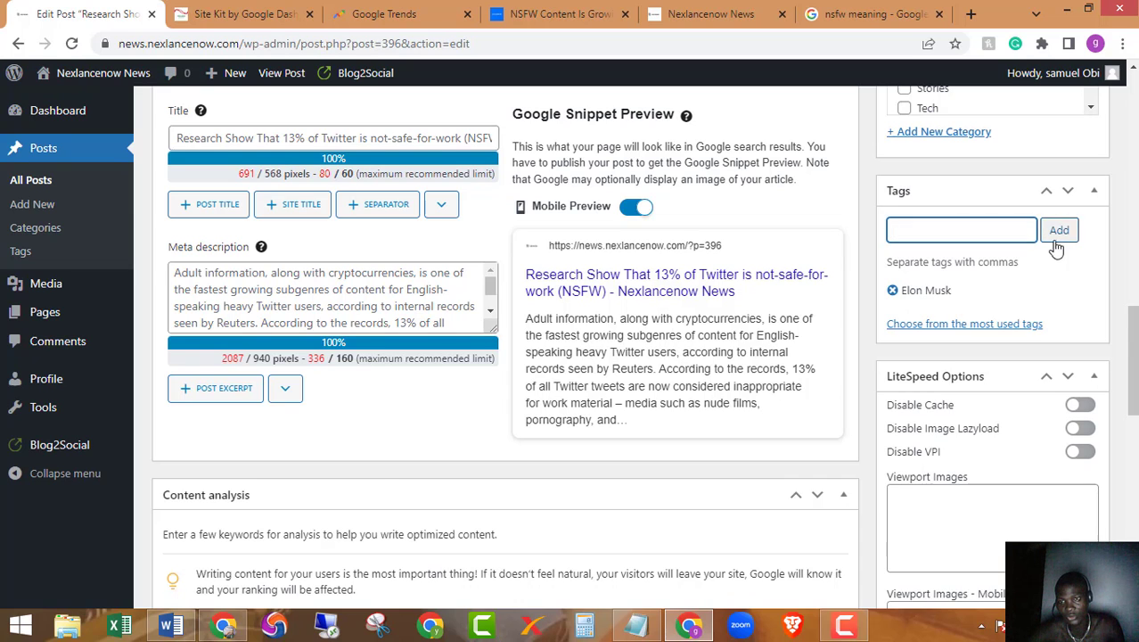
- Remove the post from the Uncategorized category
scroll(363, 491, down, 3)
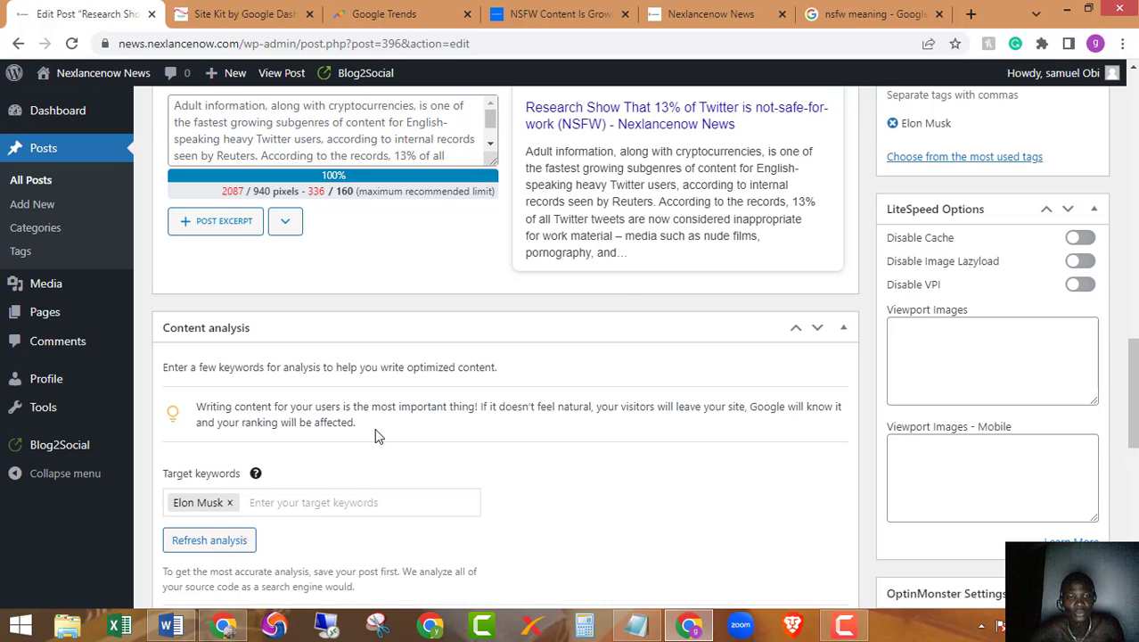
scroll(375, 428, up, 6)
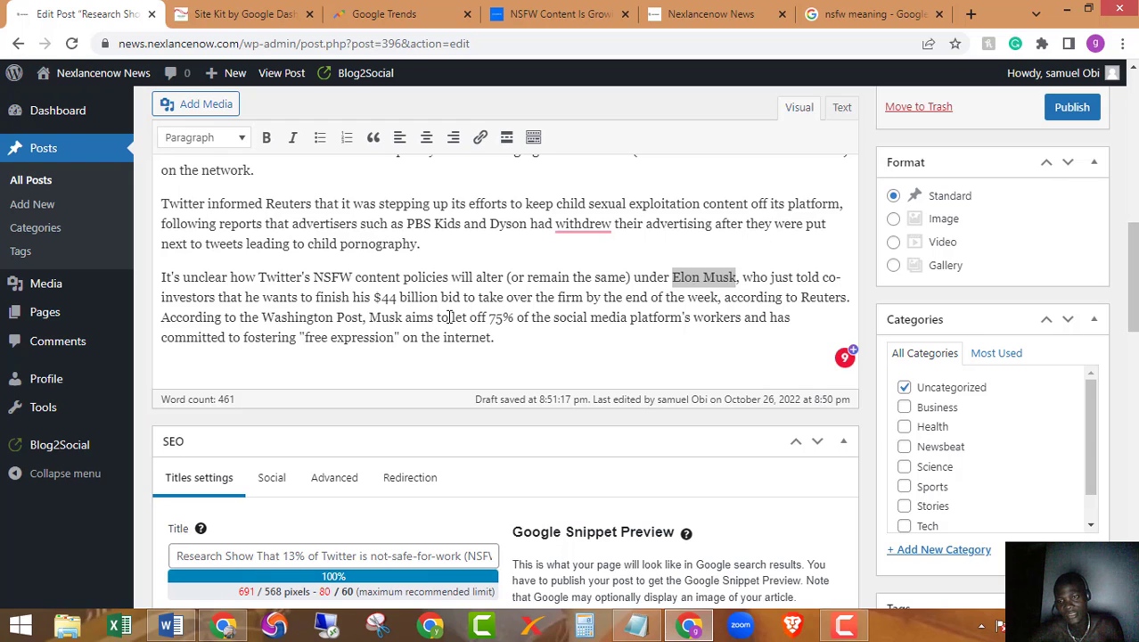
scroll(1025, 348, down, 2)
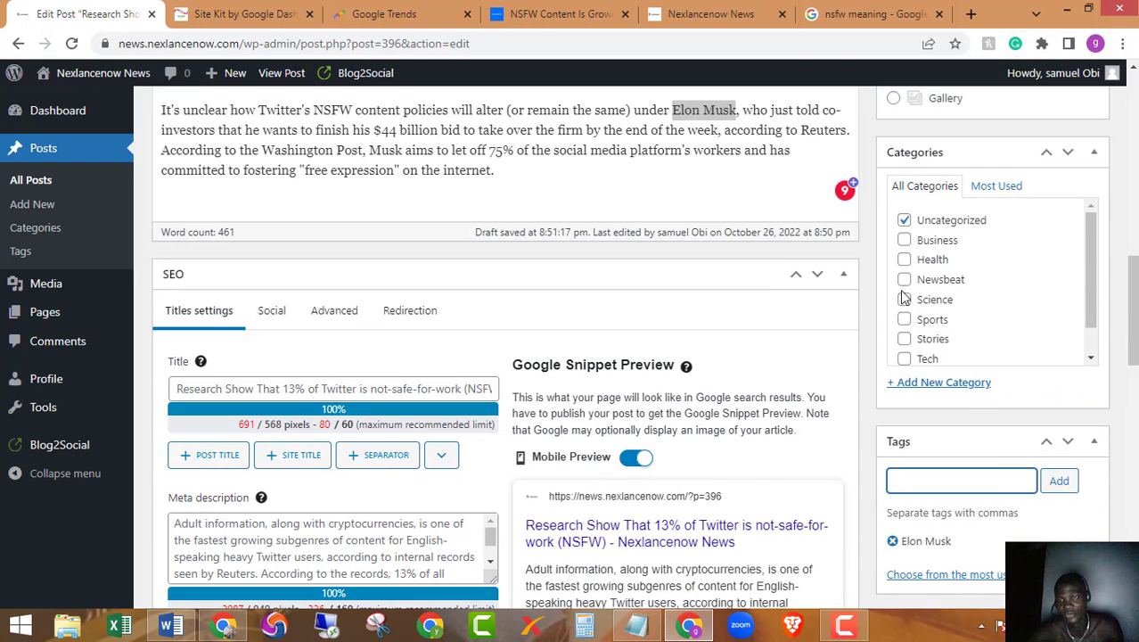
click(903, 221)
click(905, 221)
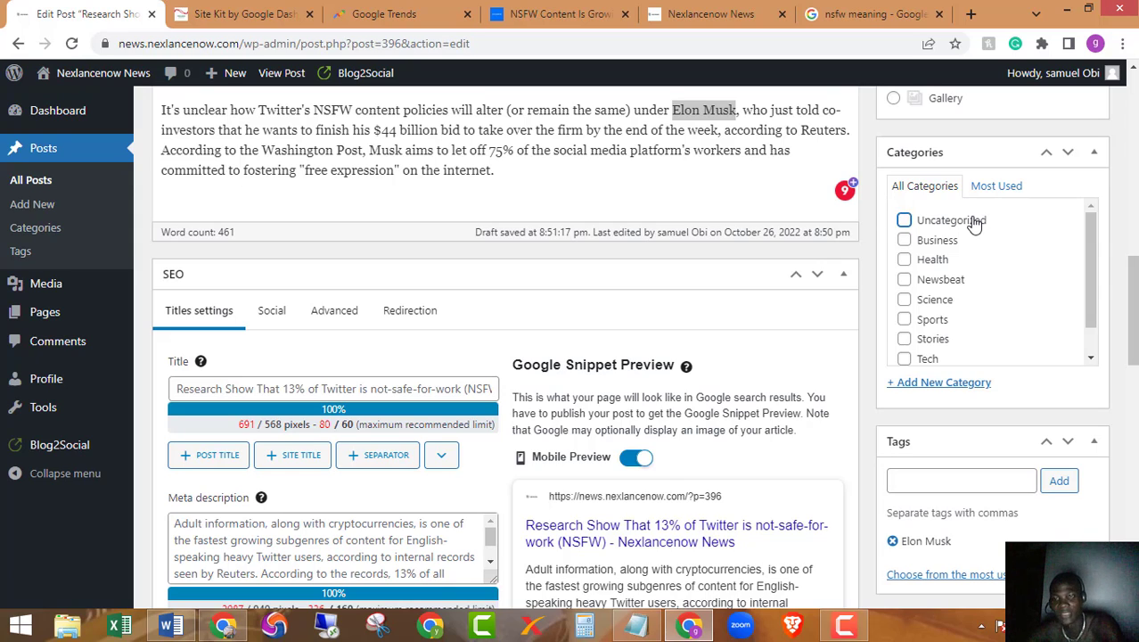
scroll(930, 263, down, 1)
scroll(943, 301, up, 1)
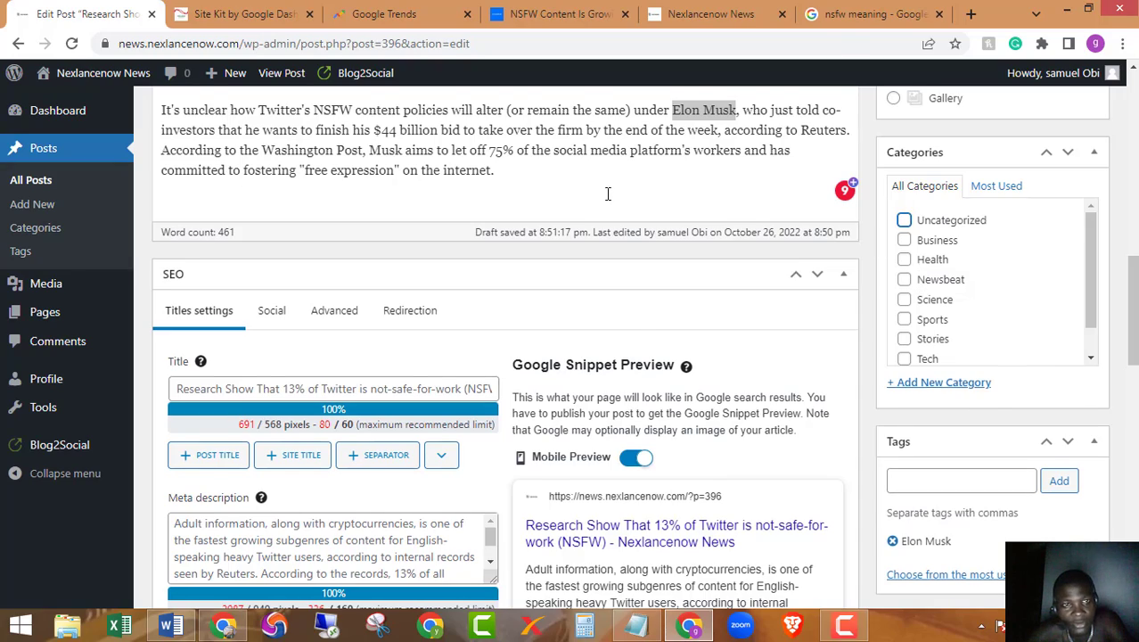
- Assign the post to the Business, World and Tech categories
scroll(608, 191, up, 15)
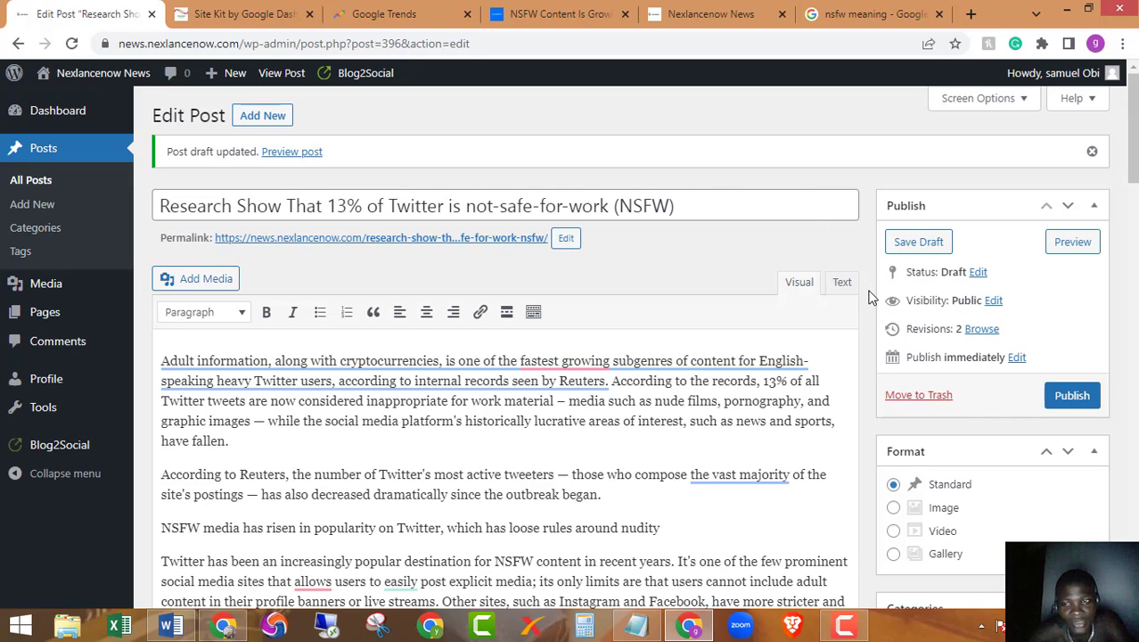
scroll(872, 298, down, 5)
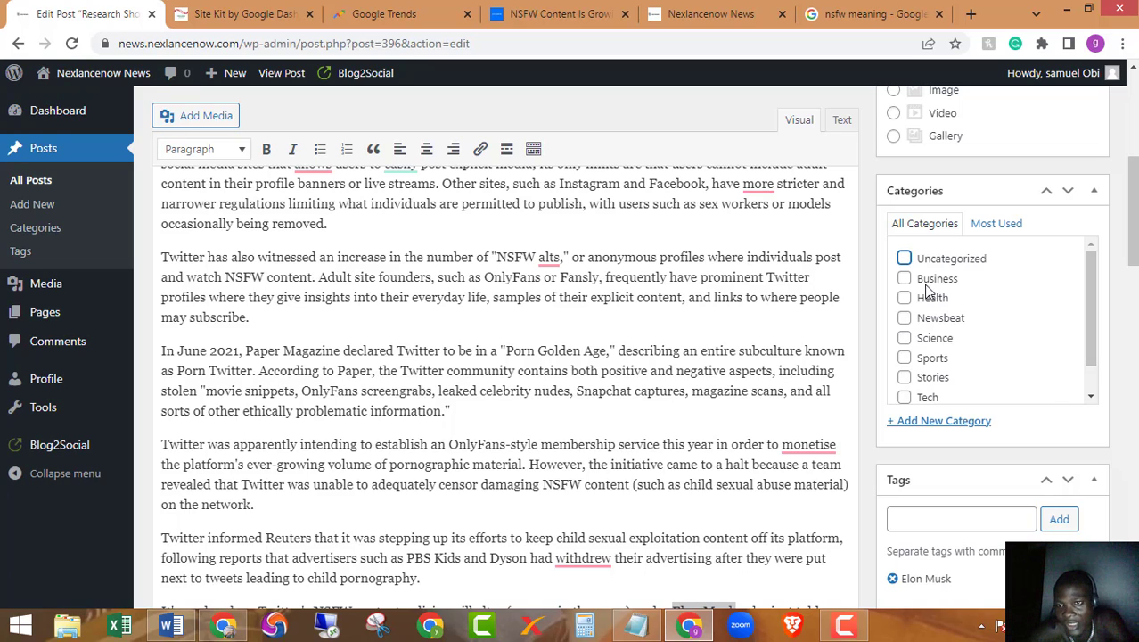
click(904, 279)
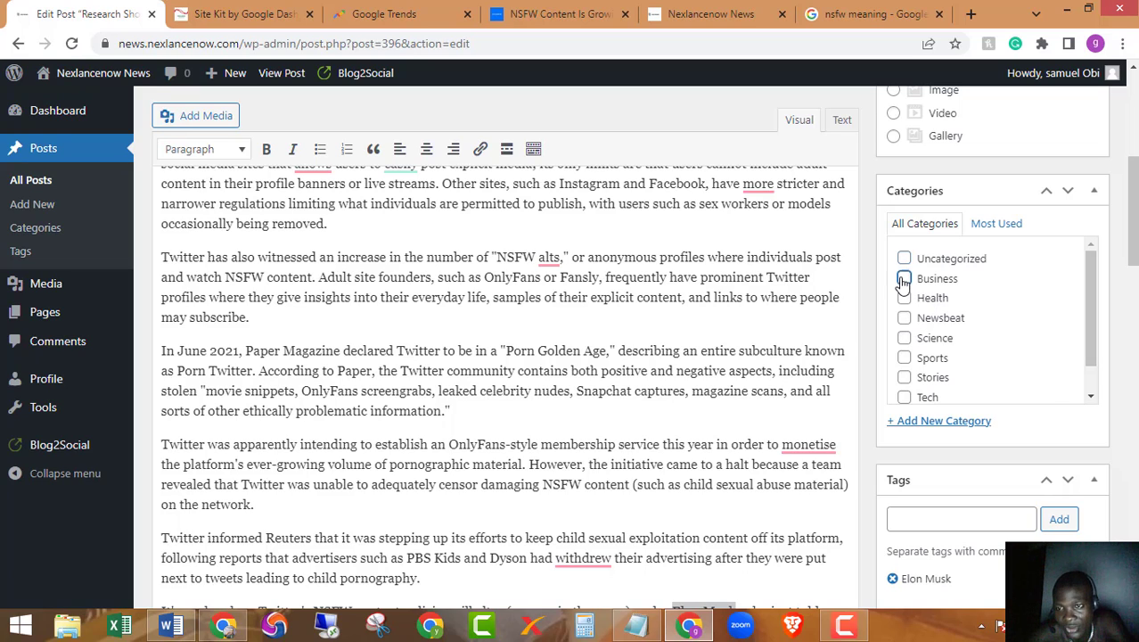
scroll(908, 361, down, 1)
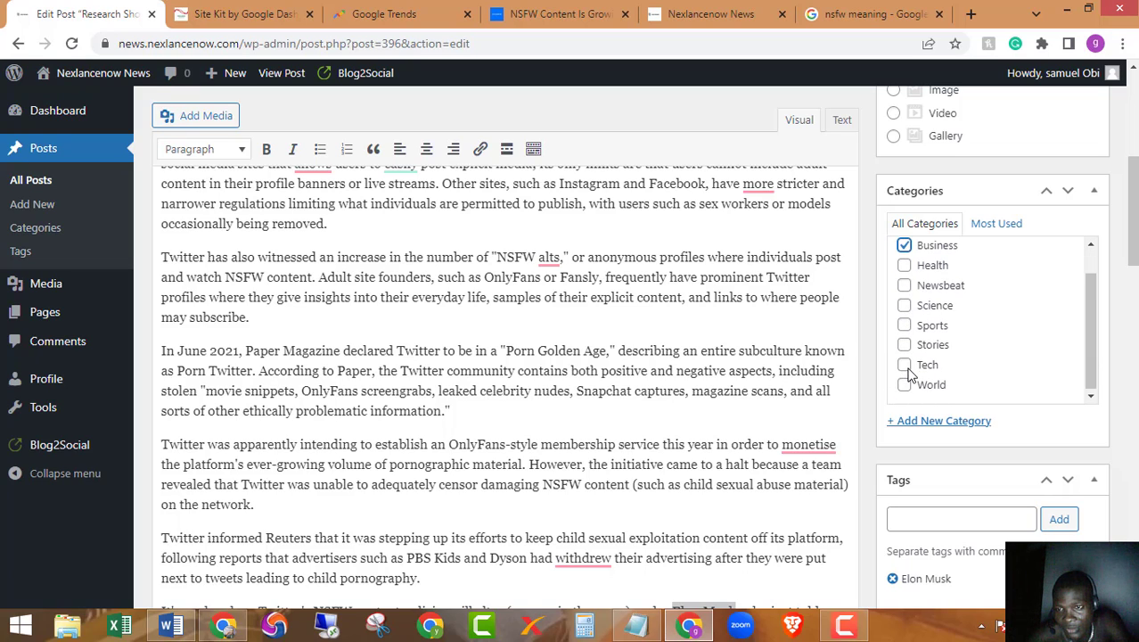
click(905, 385)
click(904, 365)
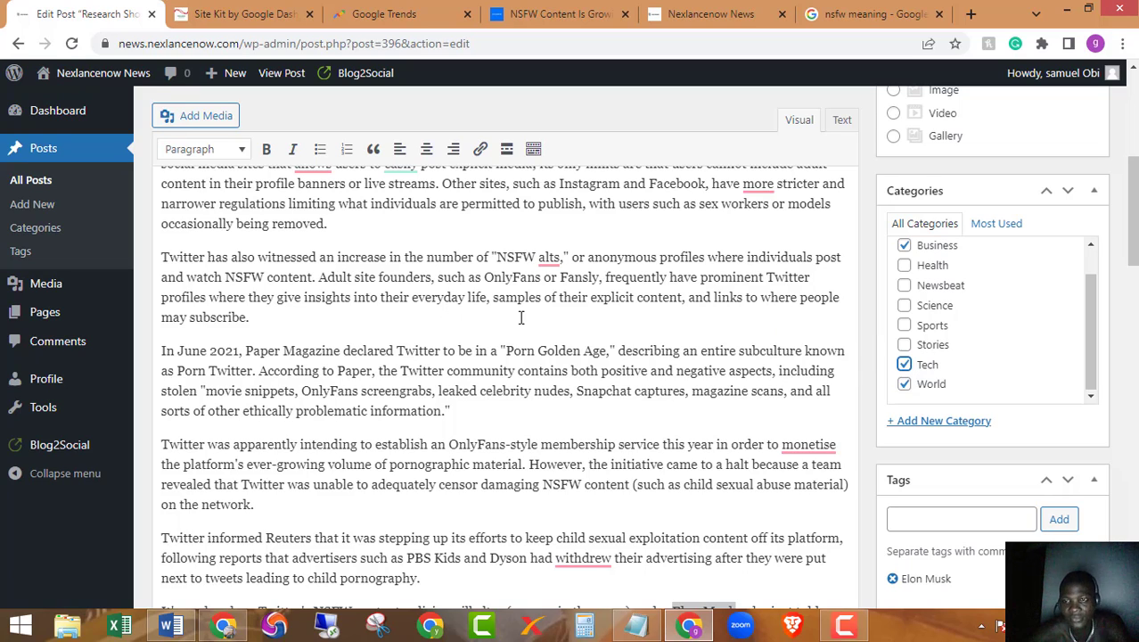
- Copy "NSFW" from the paragraph starting "Twitter has also witnessed an increase" and add it as a post tag
double_click(514, 259)
key(ctrl+c)
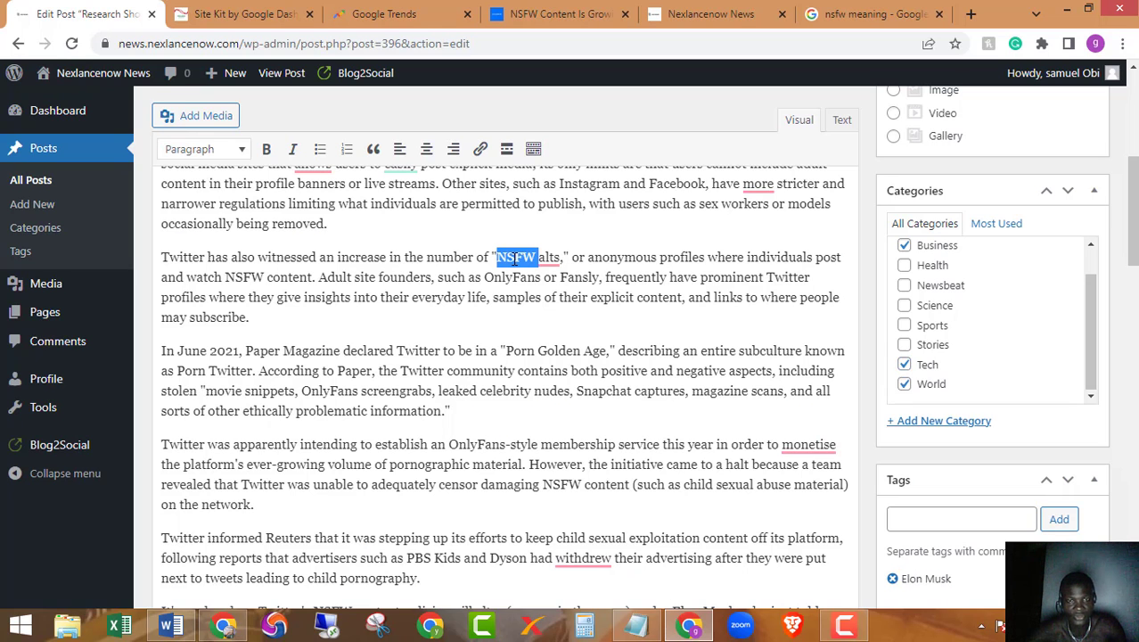
scroll(968, 419, down, 3)
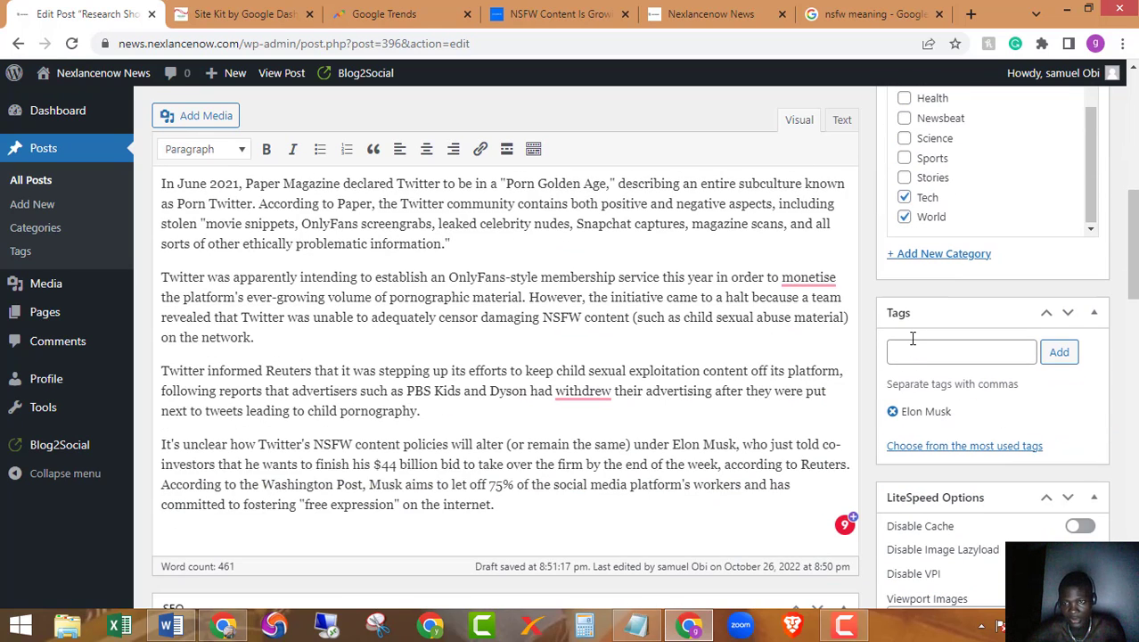
click(913, 352)
key(ctrl+v)
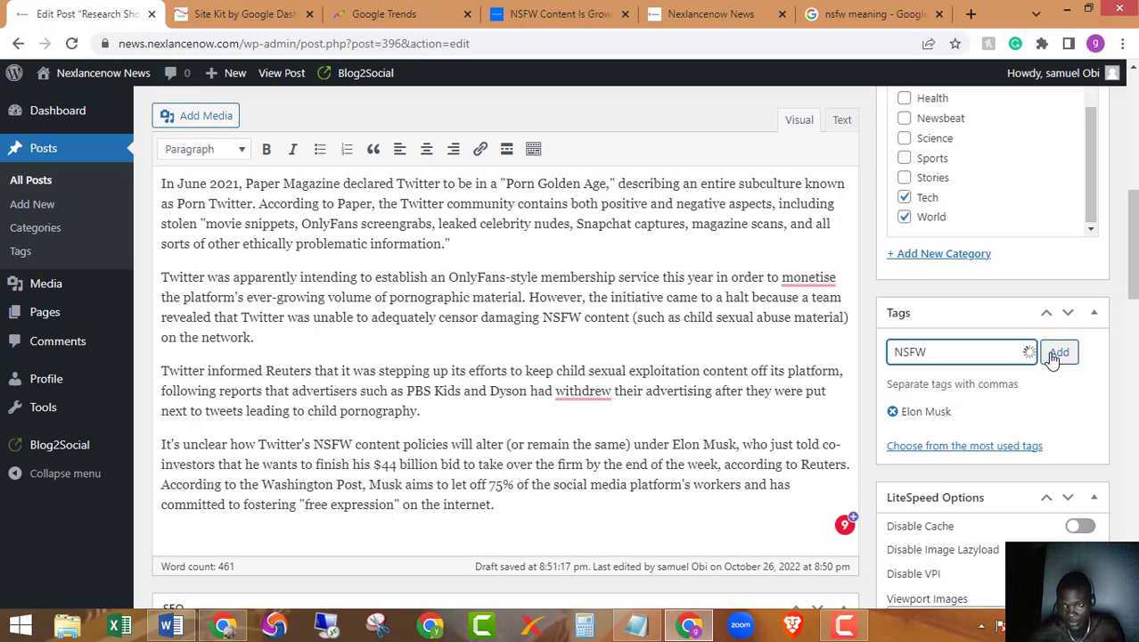
click(1057, 351)
- Add the copied word "NSFW" as a target keyword in the post's content analysis
scroll(339, 420, down, 3)
scroll(287, 446, down, 5)
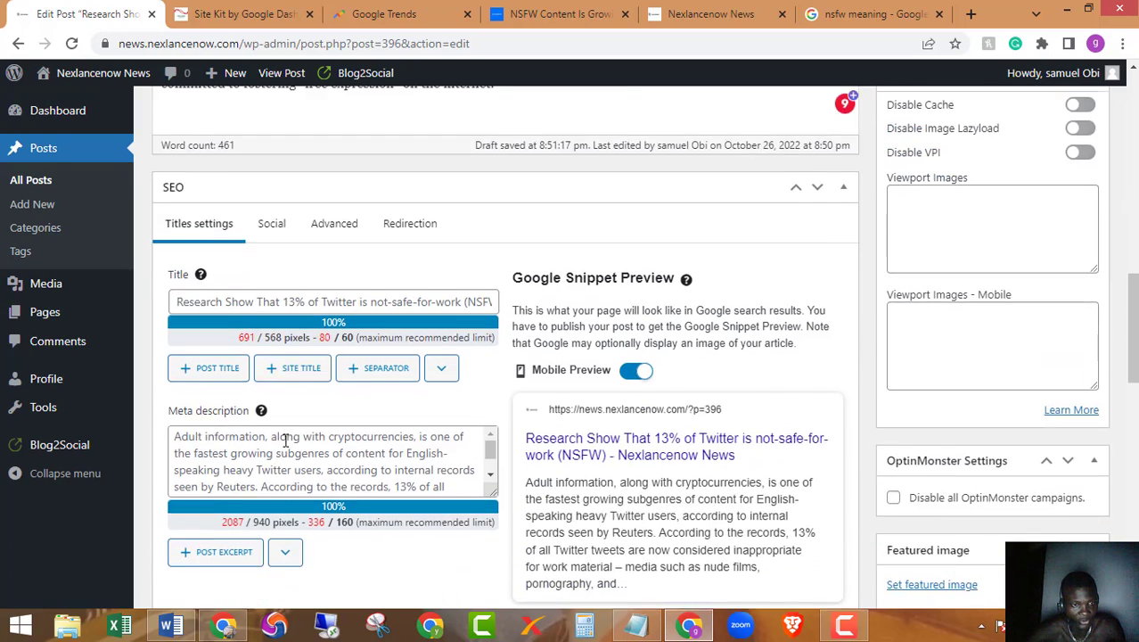
scroll(286, 445, down, 1)
click(287, 424)
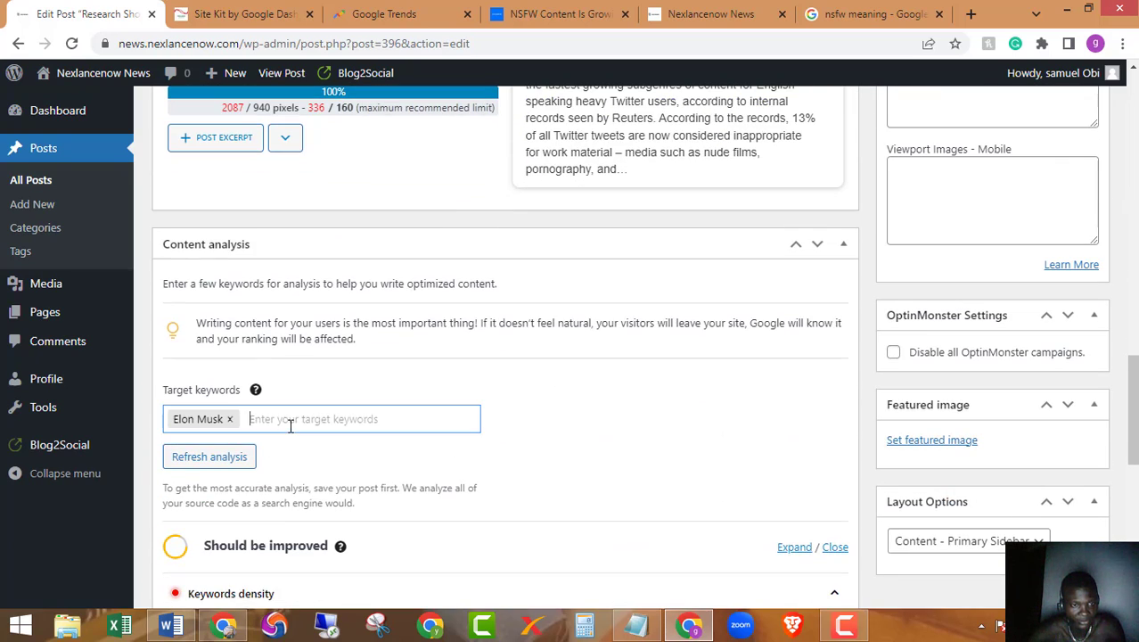
key(ctrl+v)
key(Return)
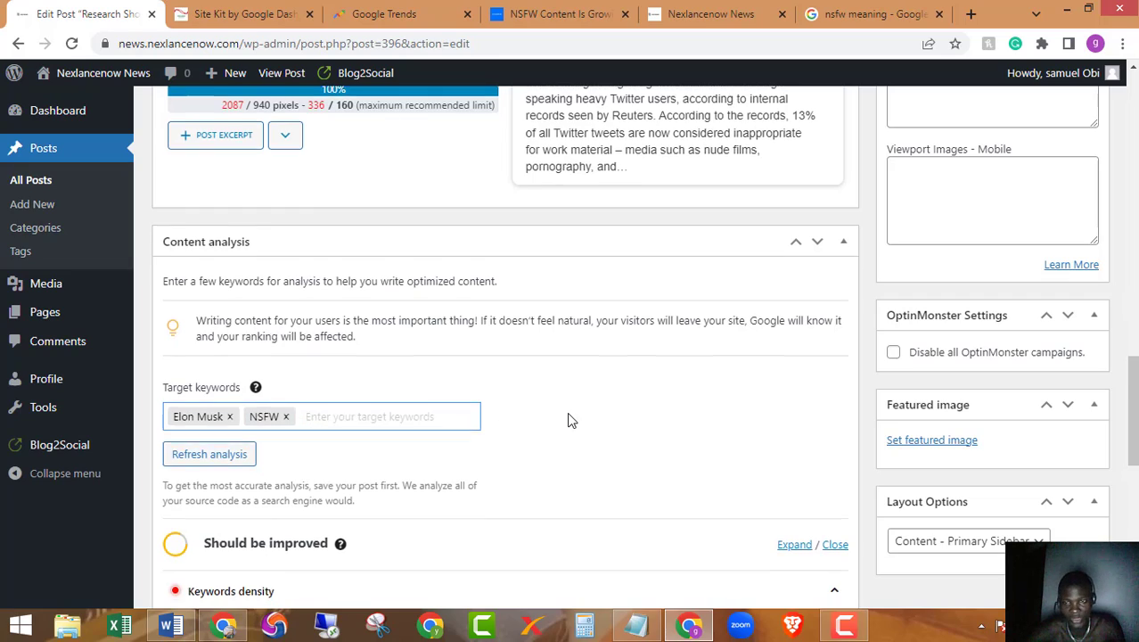
- Copy "Twitter" from the post title and add it as a post tag
scroll(566, 417, down, 2)
scroll(570, 419, up, 15)
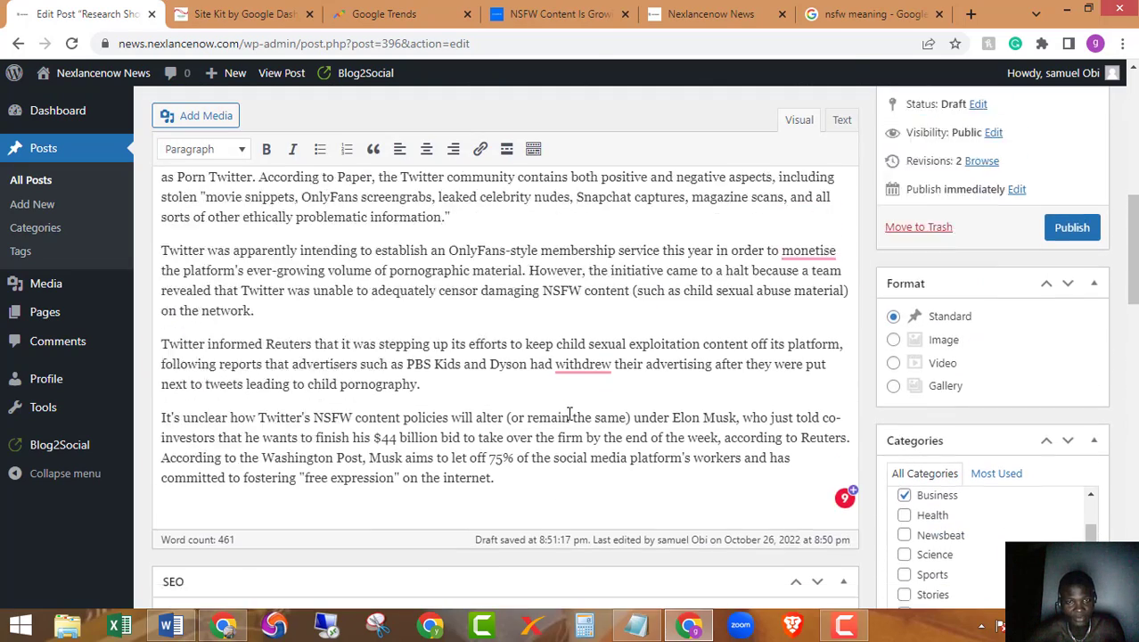
scroll(446, 405, up, 3)
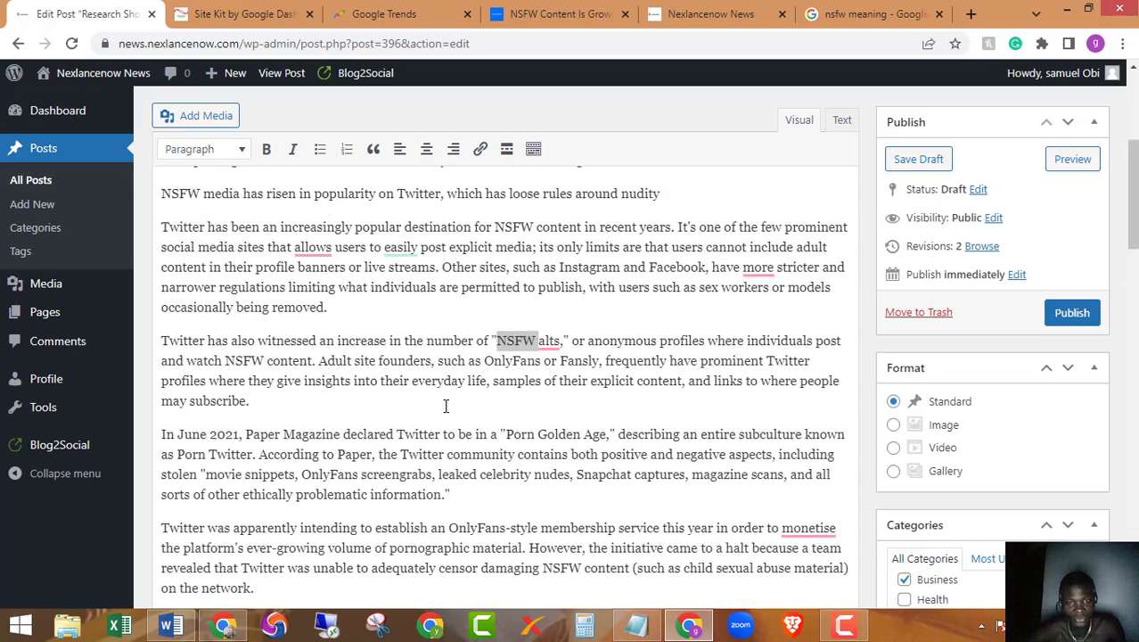
scroll(446, 405, up, 3)
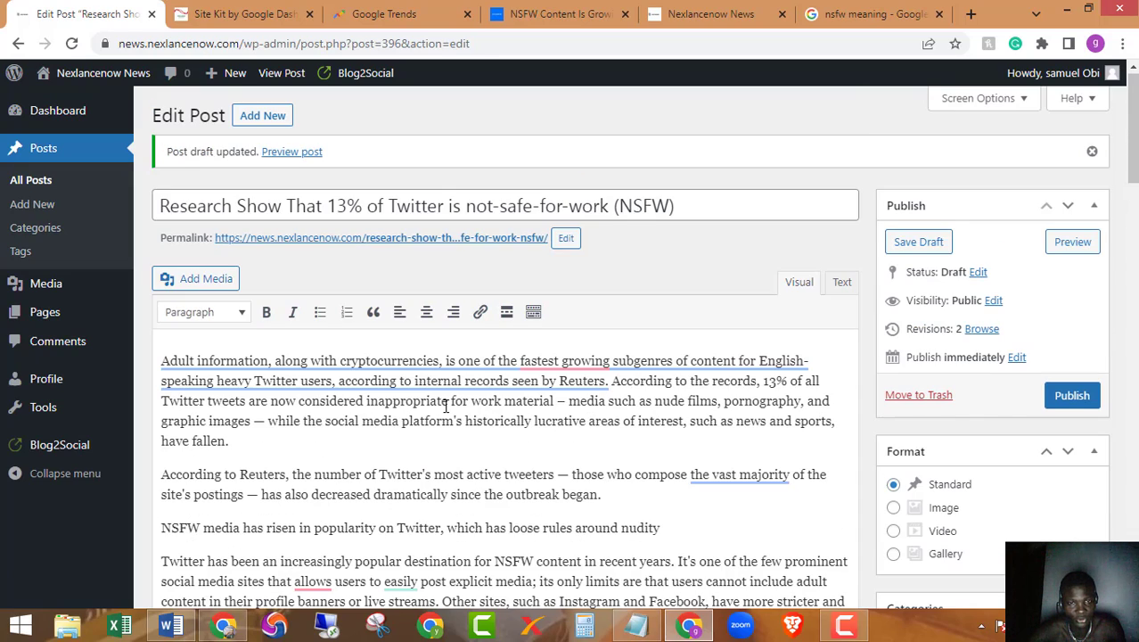
double_click(414, 206)
key(ctrl+c)
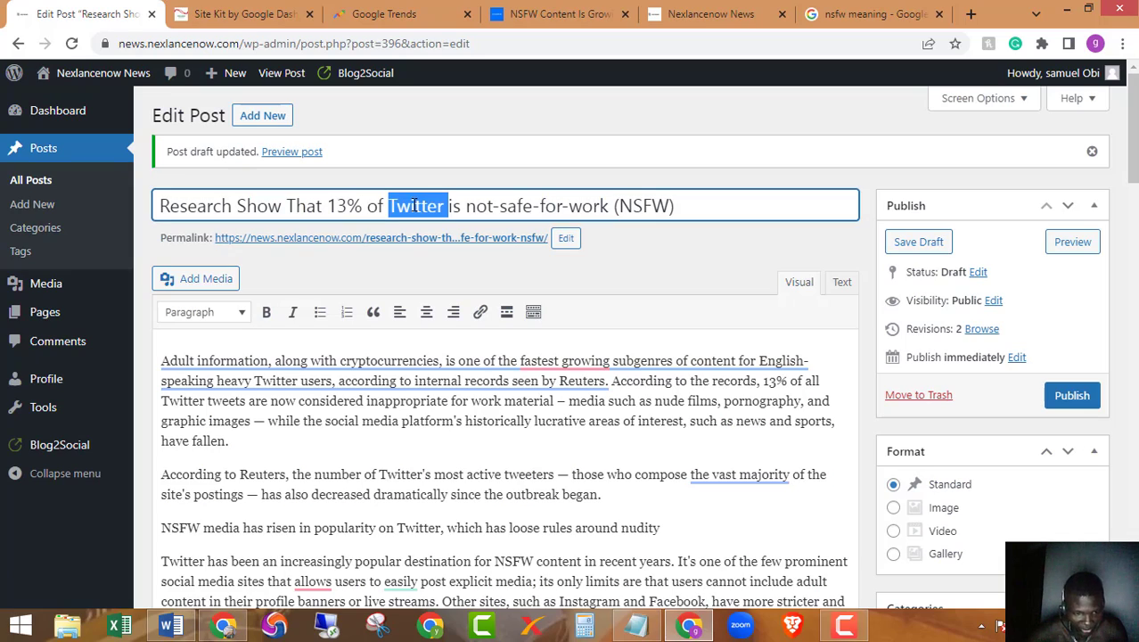
scroll(796, 338, down, 10)
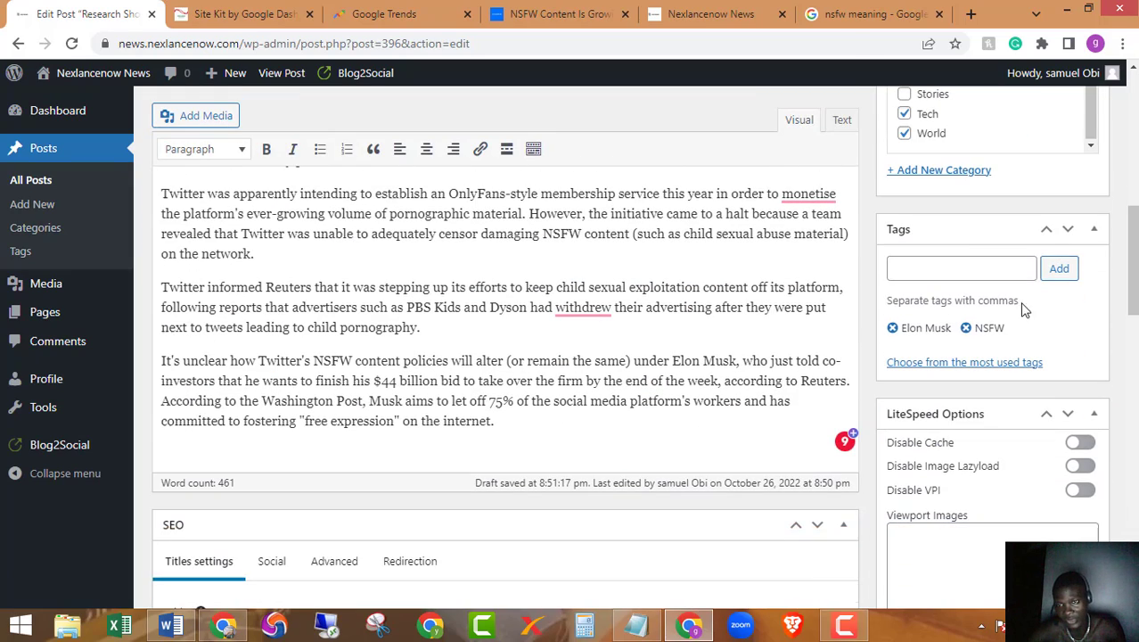
click(964, 263)
key(ctrl+v)
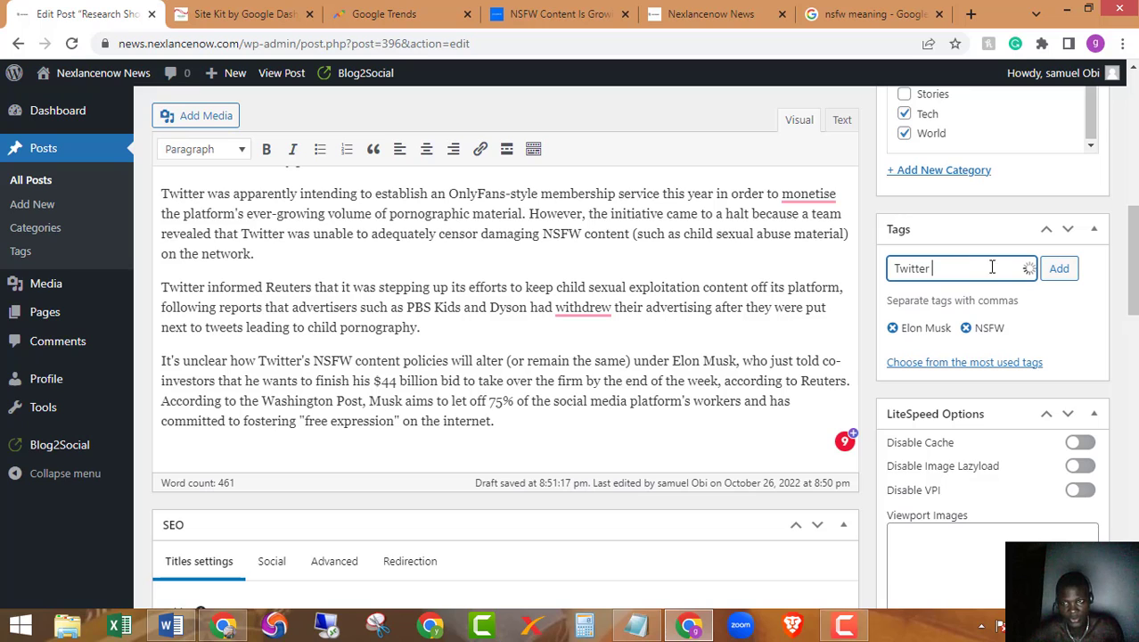
click(1057, 269)
- Add "Twitter" to the target keywords in the post's content analysis
scroll(562, 336, down, 10)
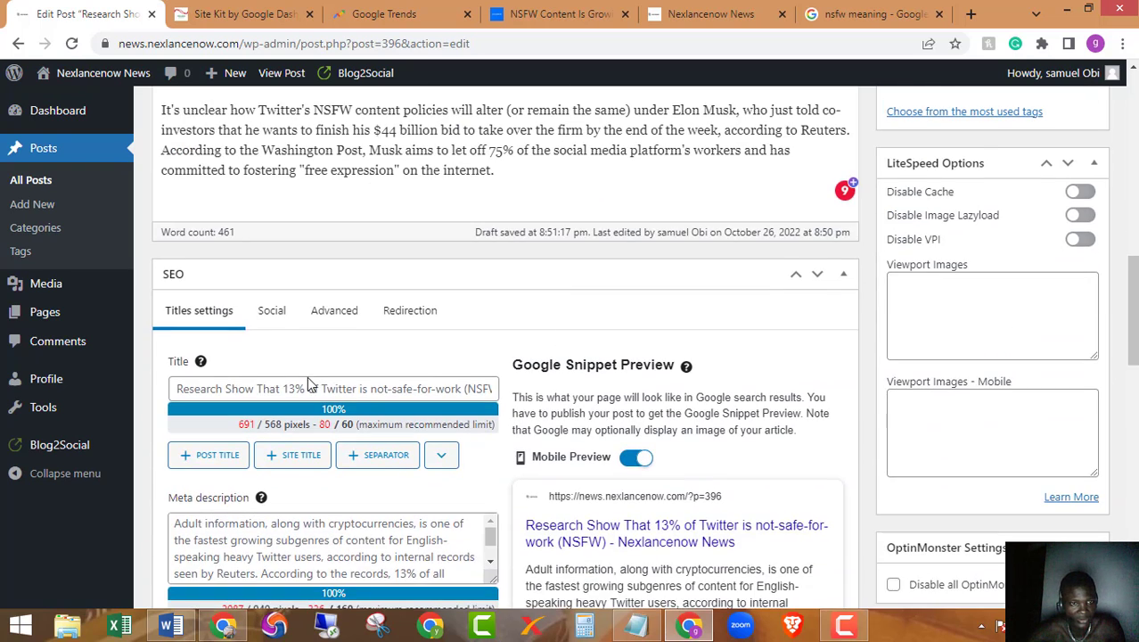
scroll(300, 364, down, 3)
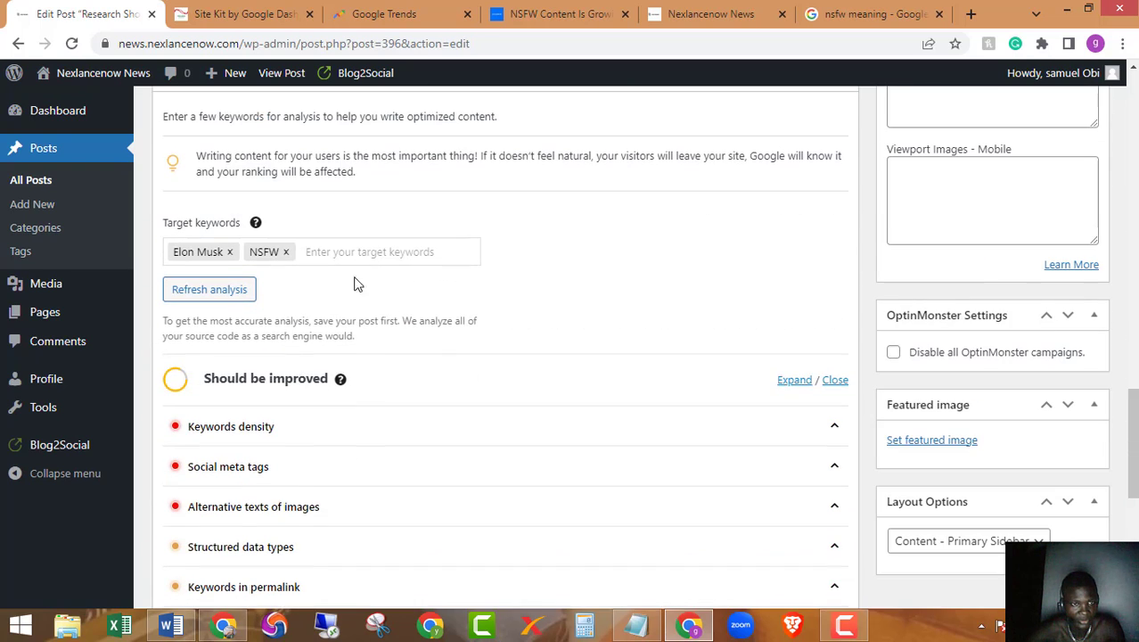
click(372, 253)
text(Twitter)
key(Return)
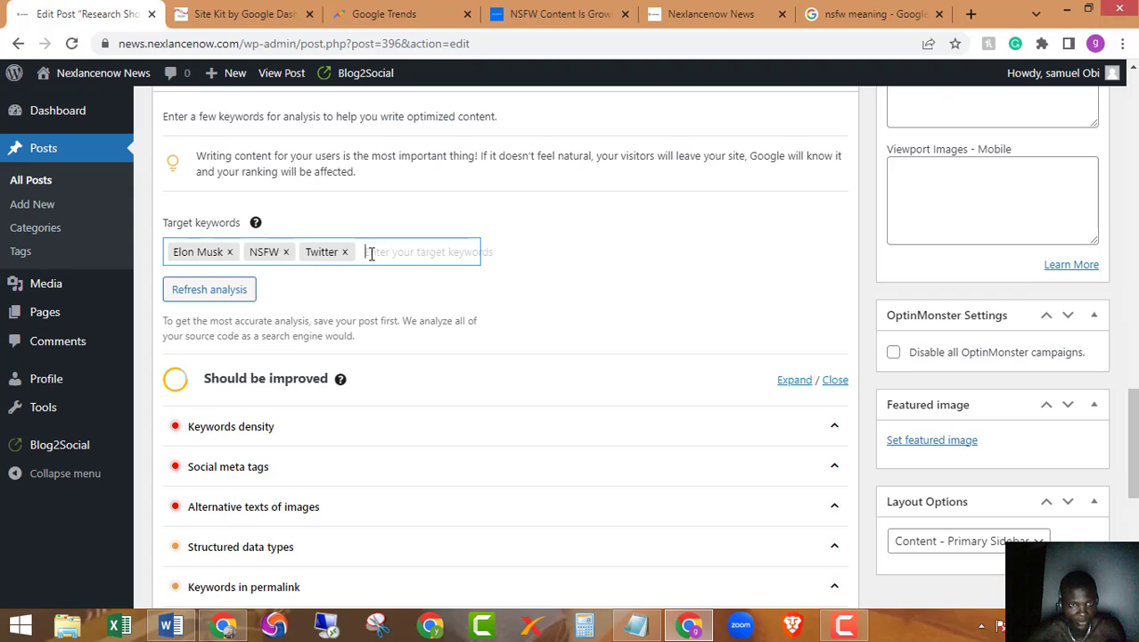
- Copy "Elon Musk" from the paragraph starting "It's unclear how" and insert "Elon Musk: " at the beginning of the post title
scroll(543, 332, up, 7)
scroll(544, 337, up, 3)
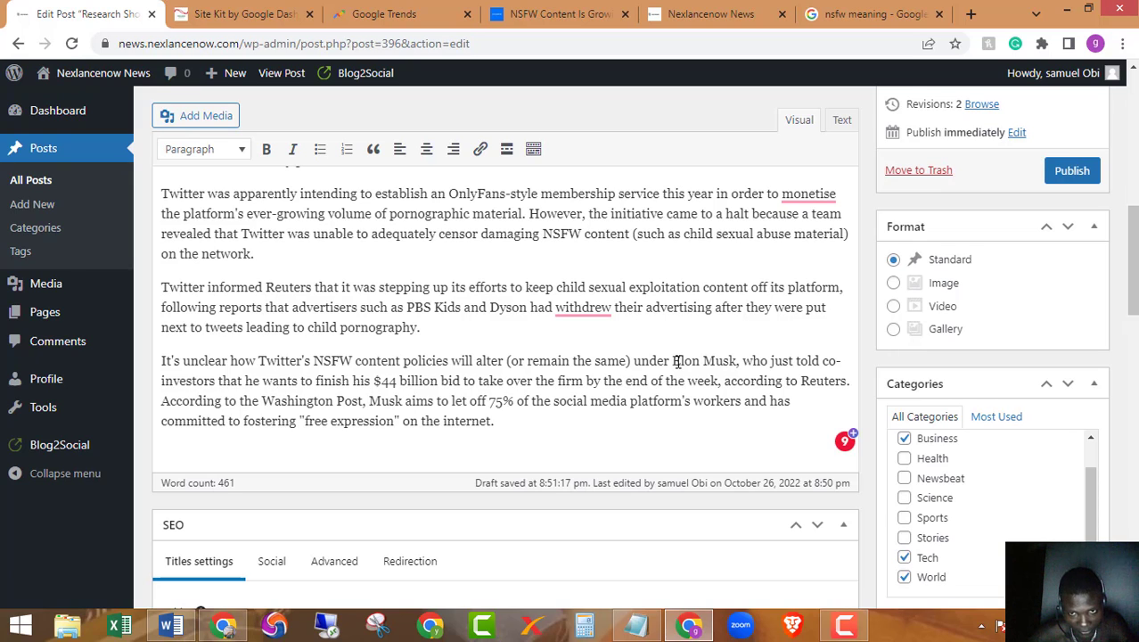
drag(673, 361, 736, 361)
right_click(736, 361)
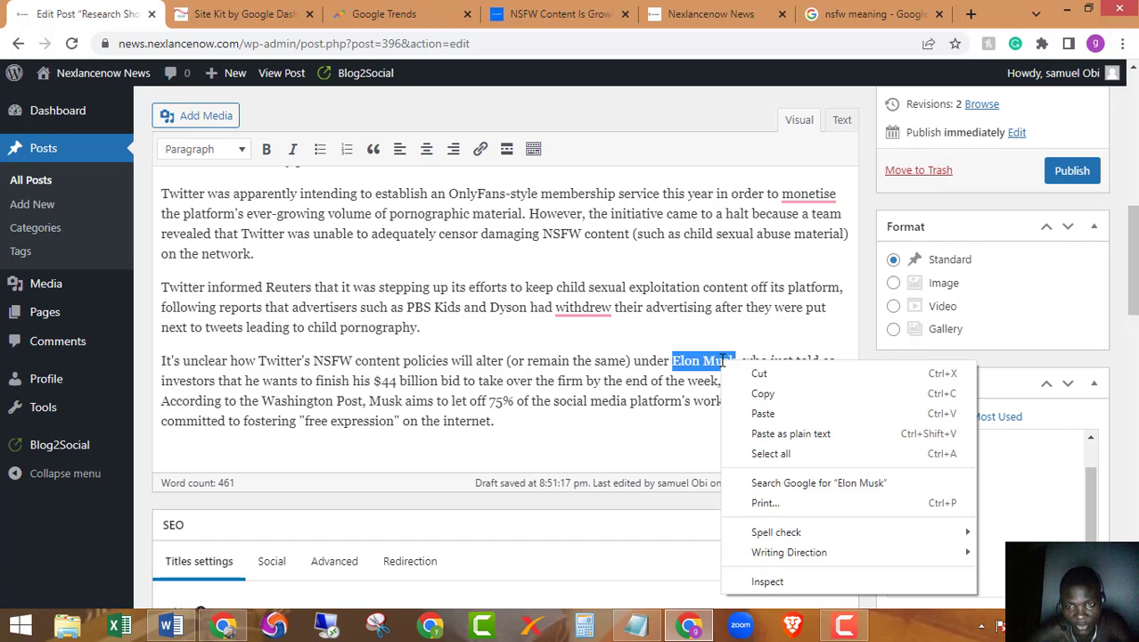
click(777, 399)
scroll(401, 360, up, 1)
scroll(401, 360, up, 10)
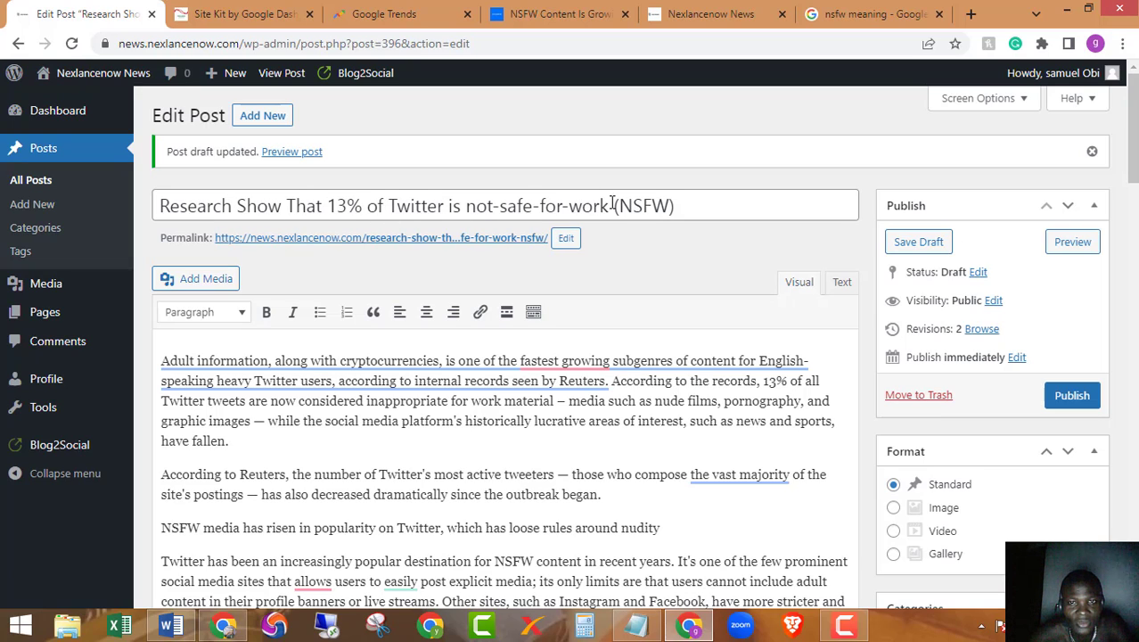
click(681, 207)
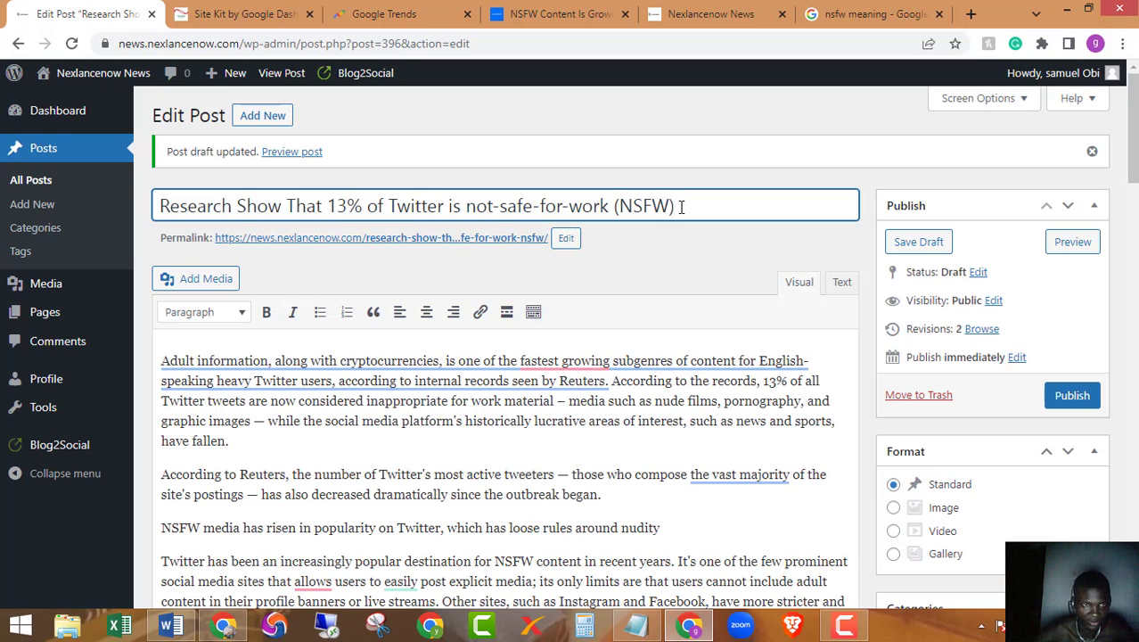
click(160, 206)
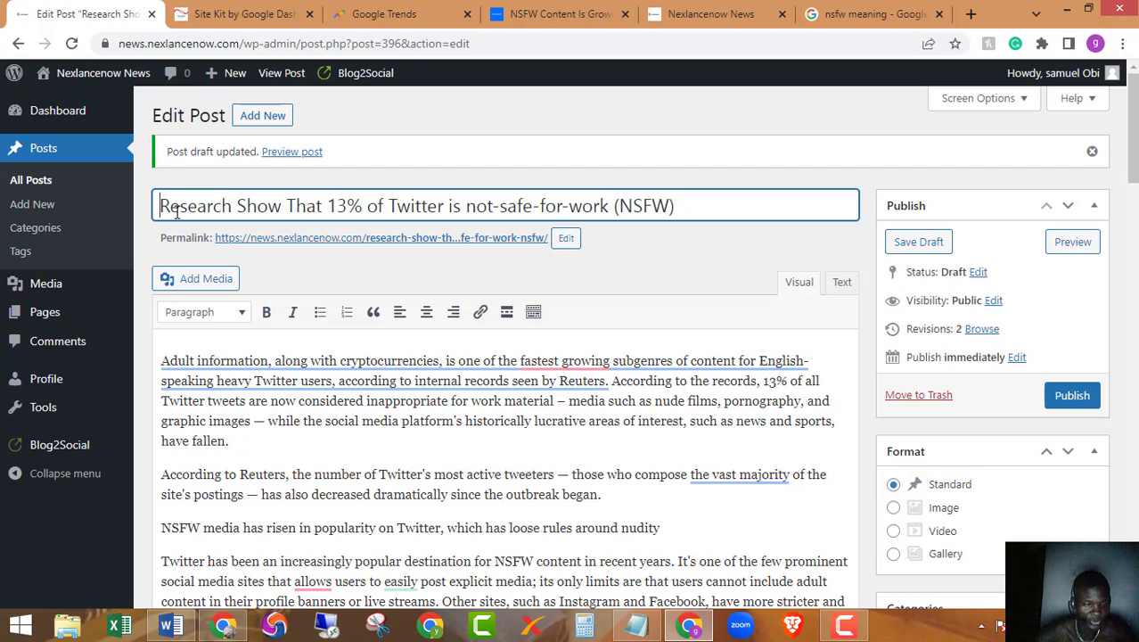
text(Elon Musk)
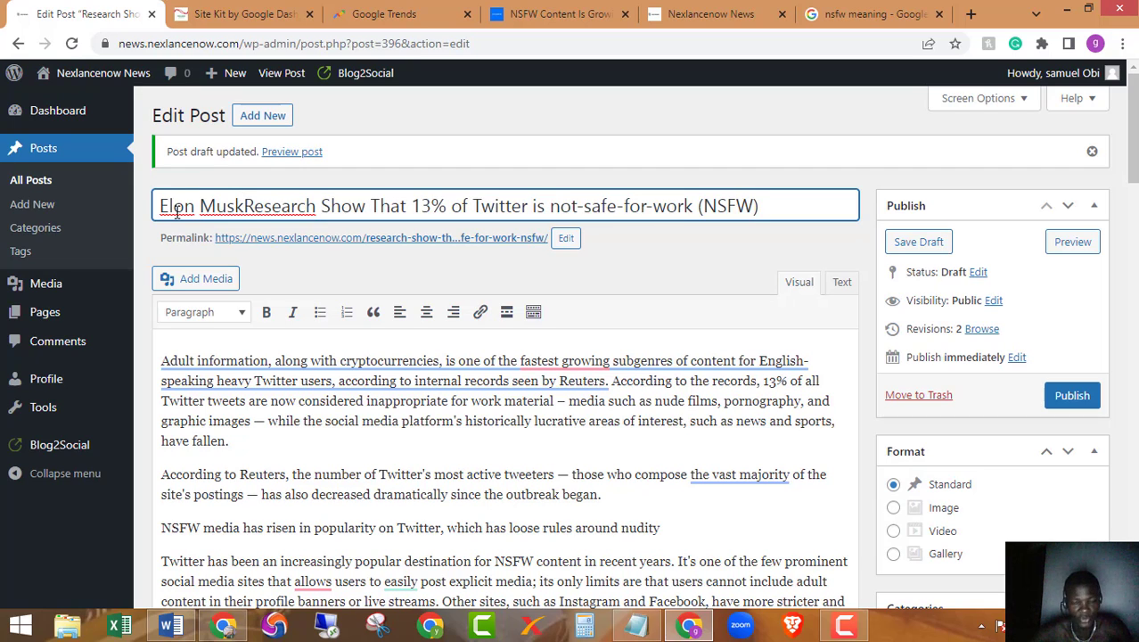
text(:)
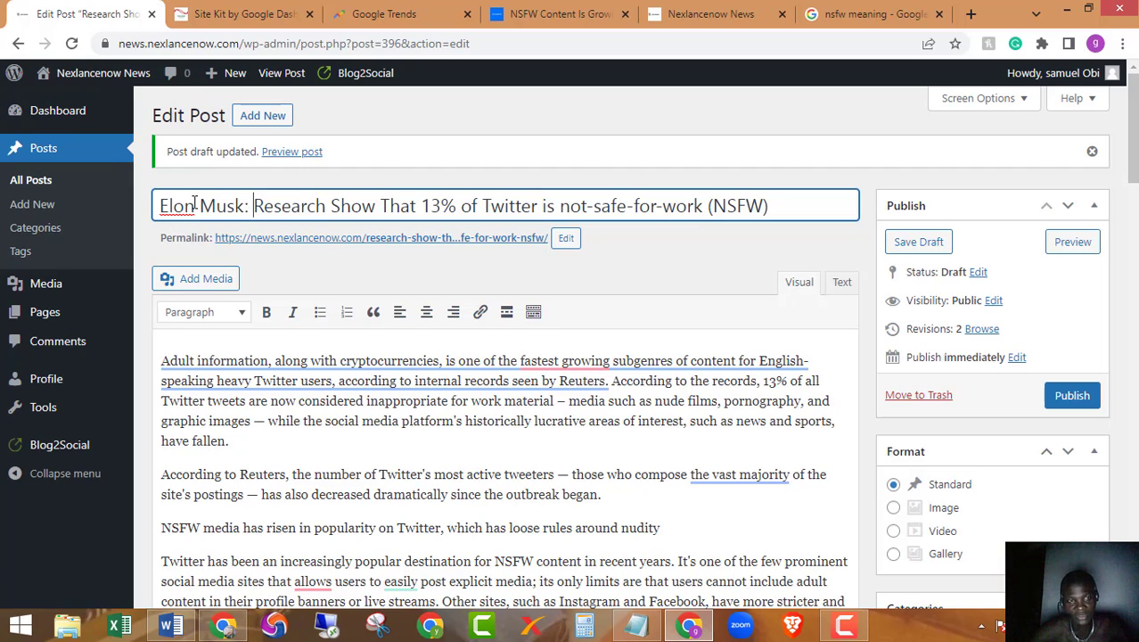
scroll(450, 441, down, 5)
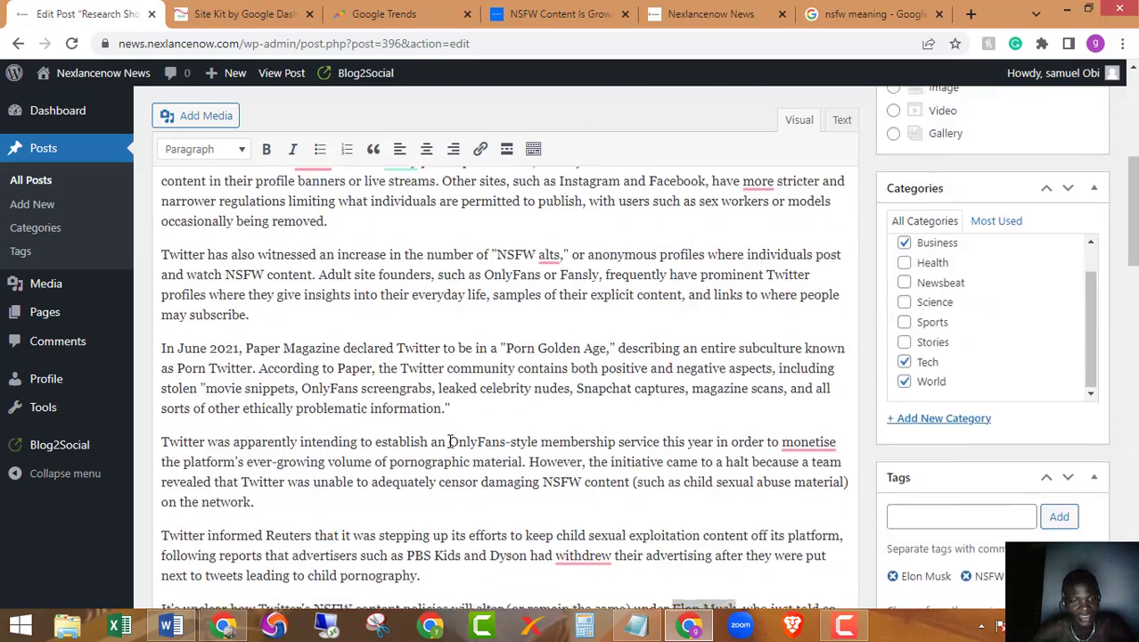
- Read through the draft post's body from the closing paragraph back to the opening, checking the flagged words
scroll(450, 442, down, 3)
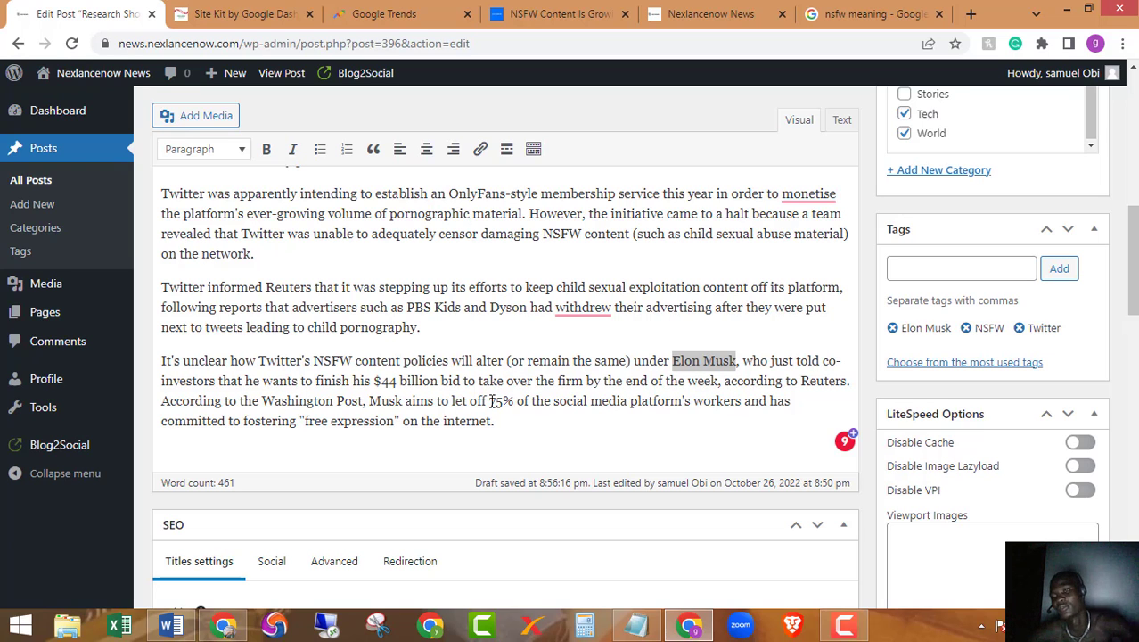
scroll(489, 403, up, 1)
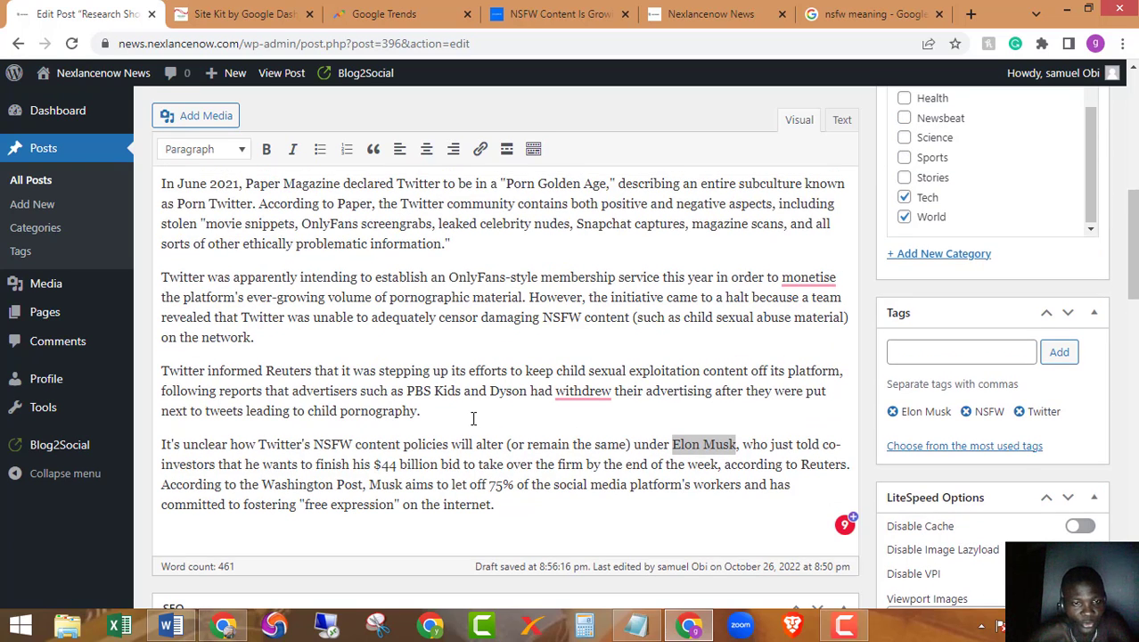
scroll(473, 418, down, 2)
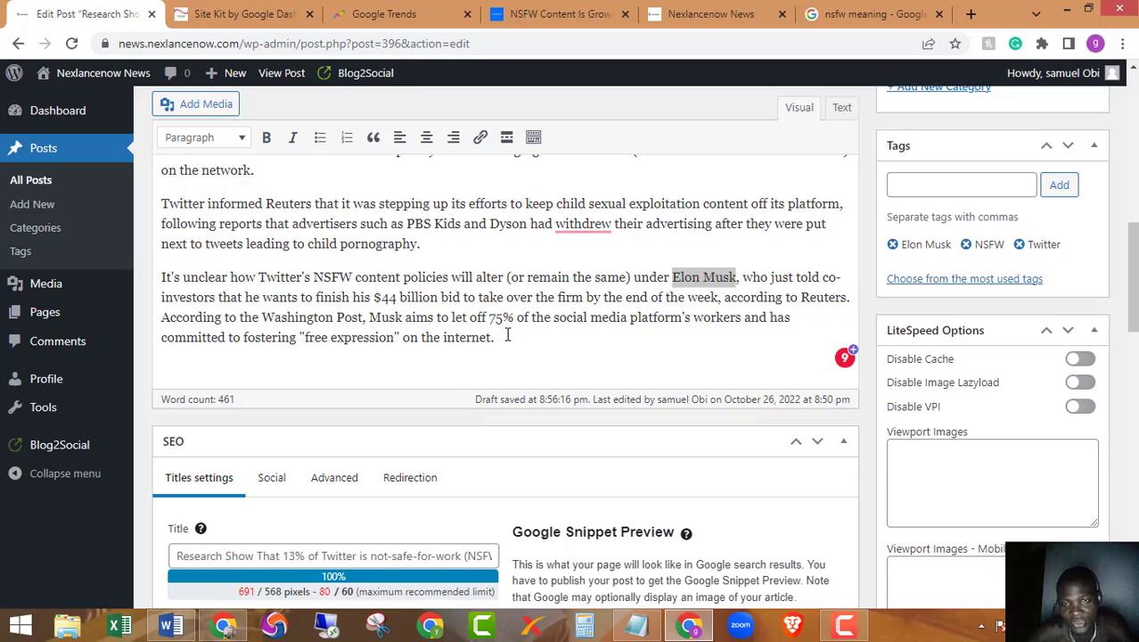
scroll(507, 336, up, 10)
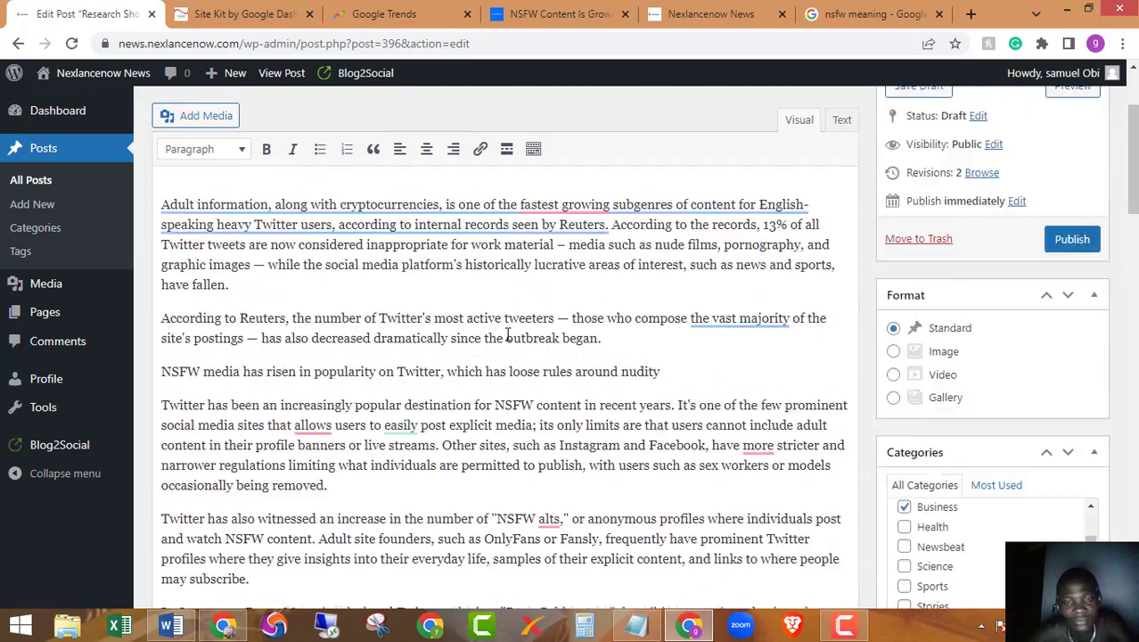
scroll(507, 336, up, 2)
scroll(517, 332, down, 3)
scroll(398, 381, up, 3)
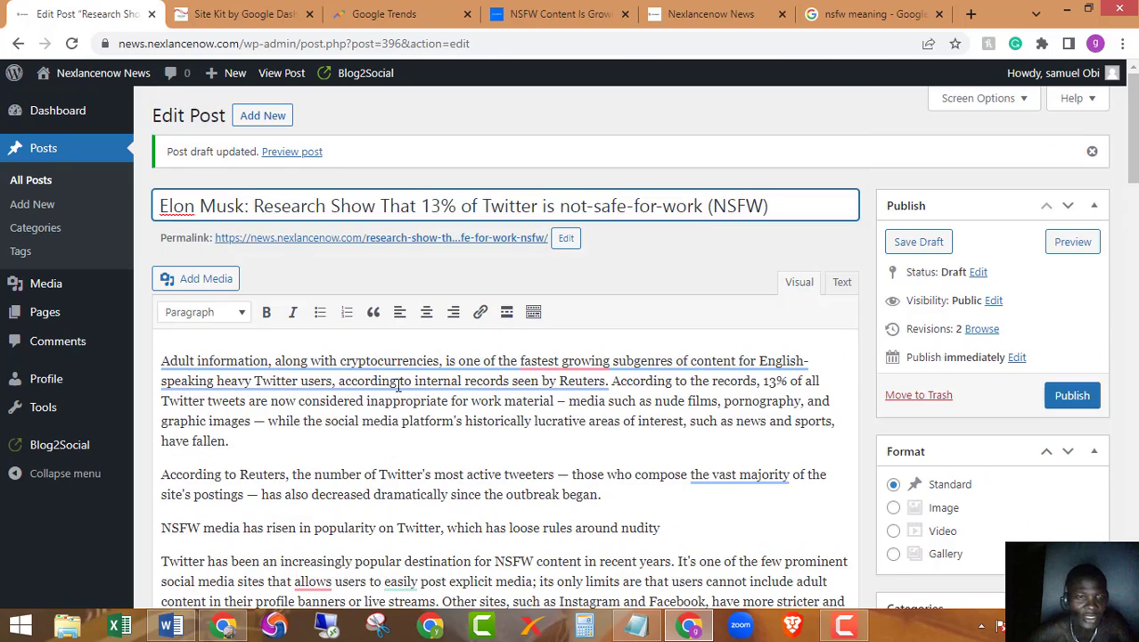
- Accept the Grammarly rewrite that starts the opening sentence with "According to internal records seen by Reuters" and hyphenate "fastest-growing"
scroll(398, 381, down, 2)
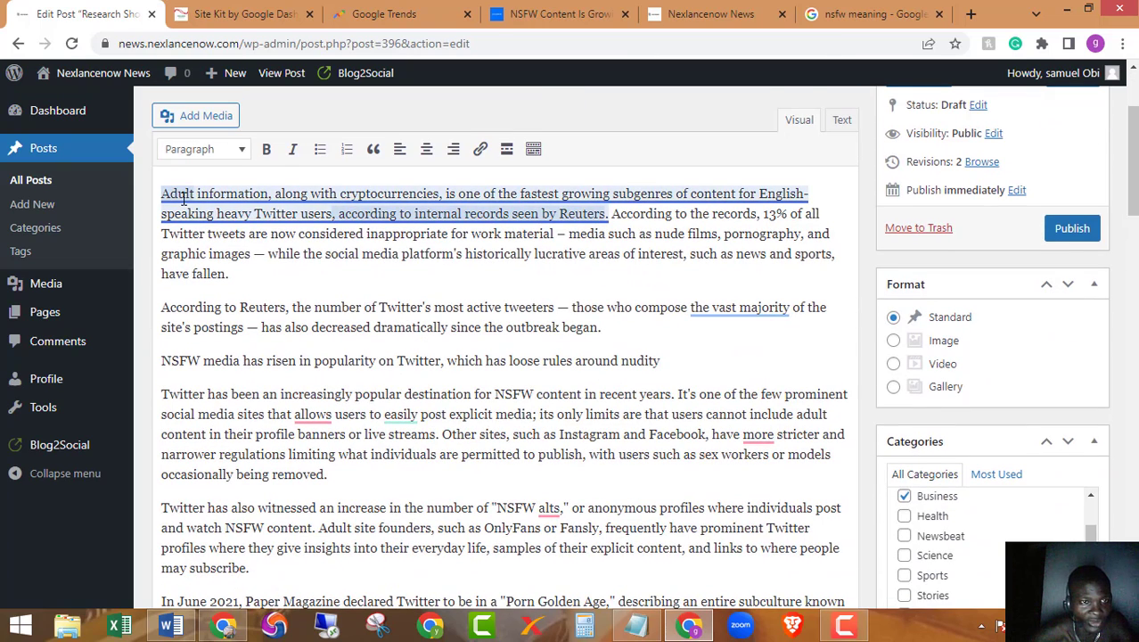
mouse_move(184, 198)
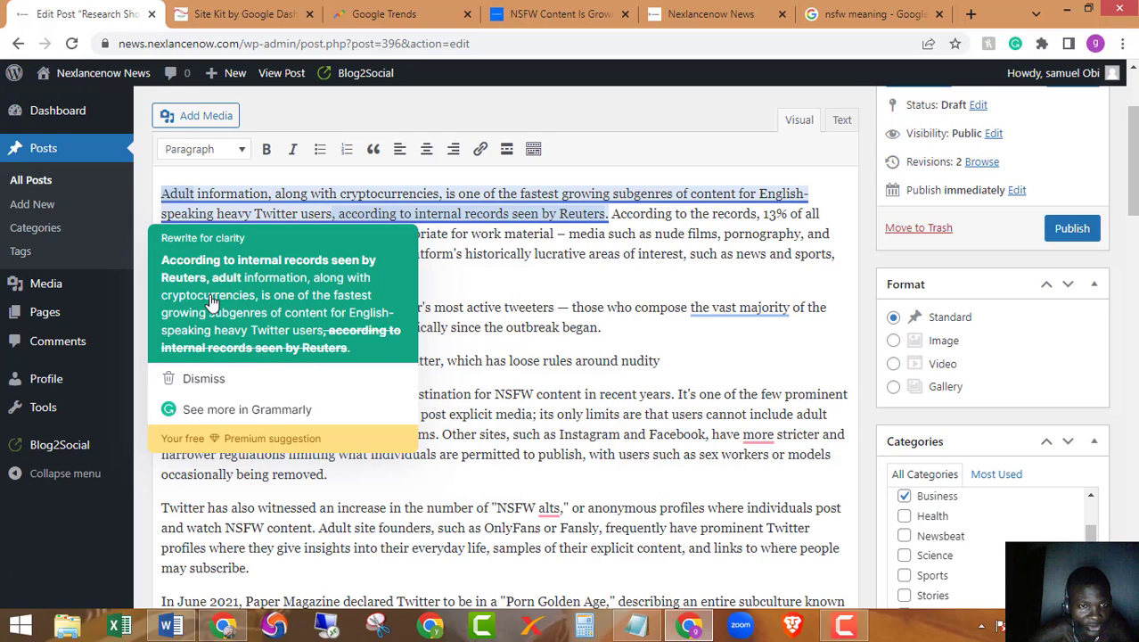
click(276, 314)
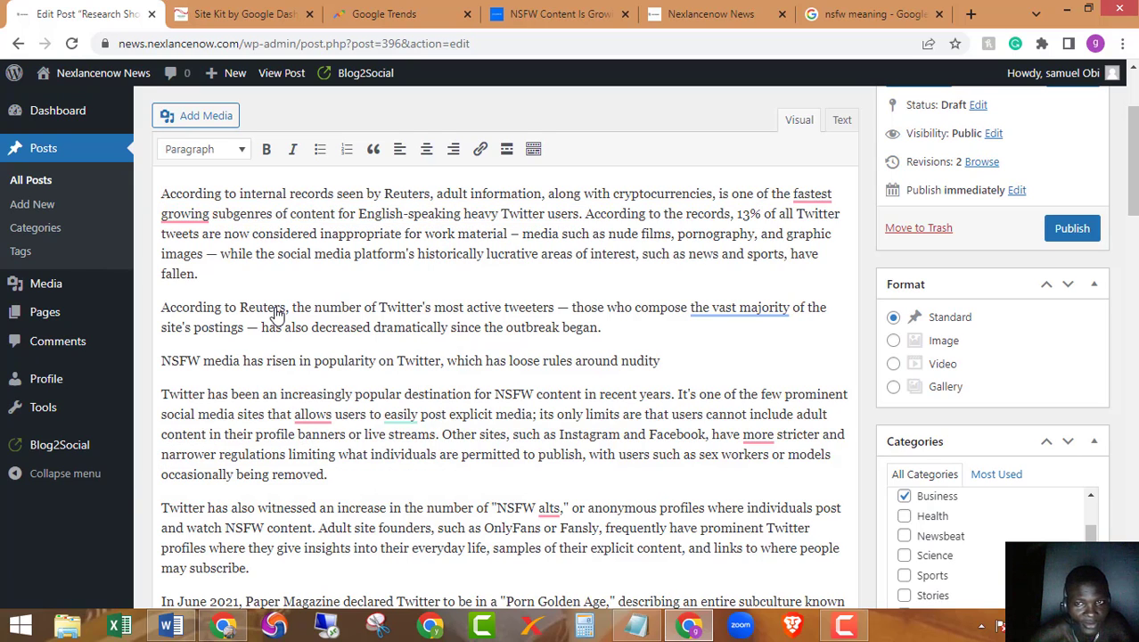
click(195, 216)
click(207, 262)
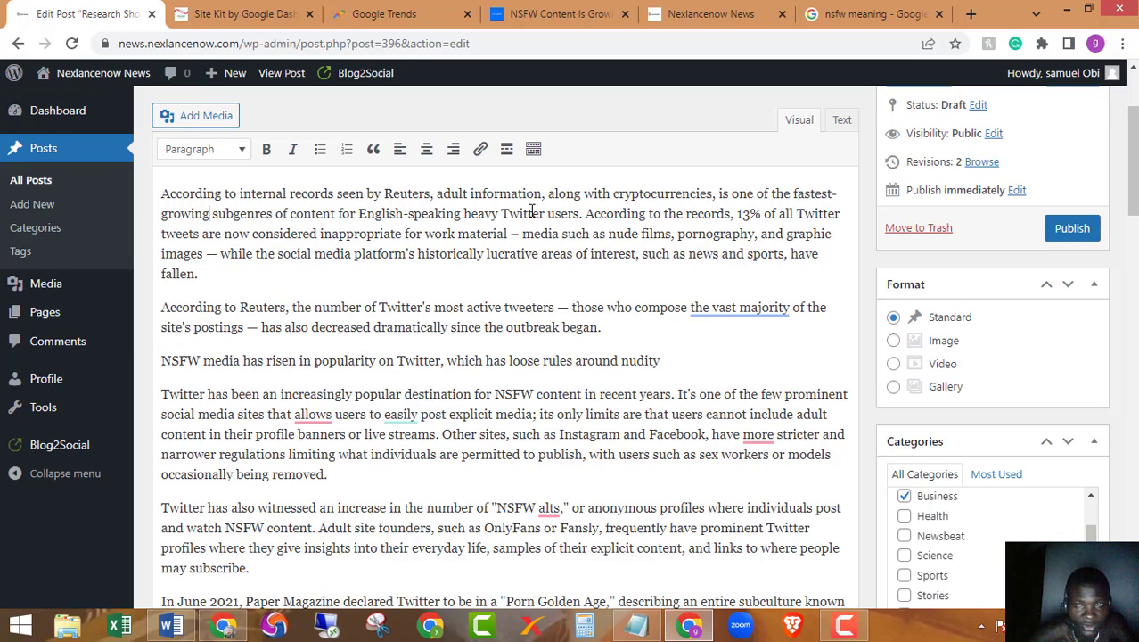
- Apply the Grammarly suggestions to replace "the vast majority" with "most" and delete "more" before "stricter"
mouse_move(736, 313)
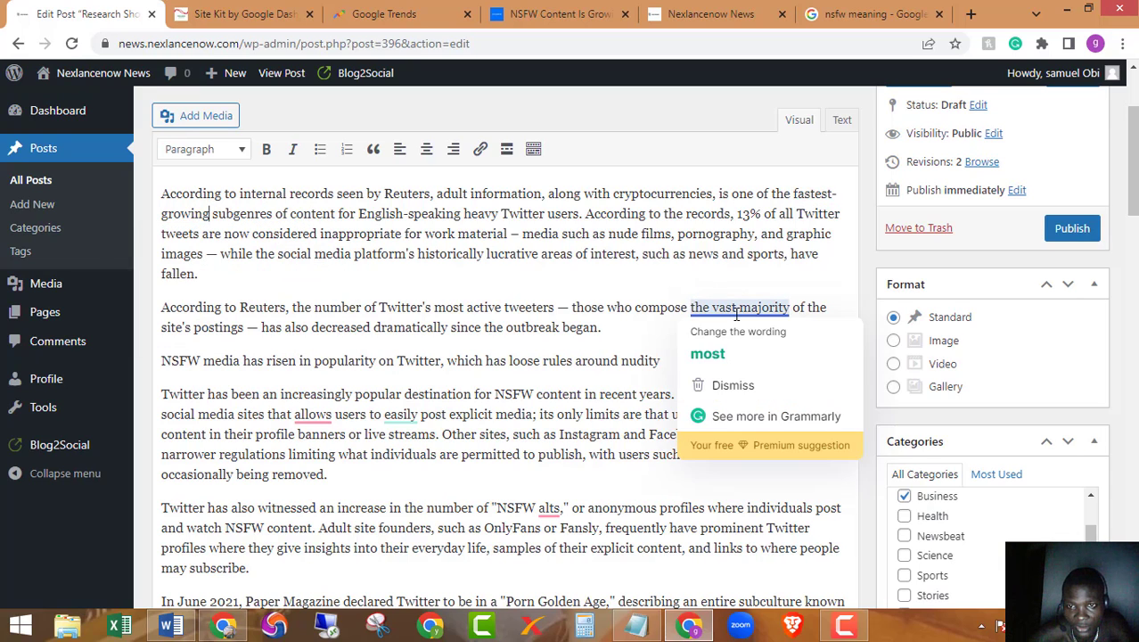
click(730, 355)
mouse_move(751, 432)
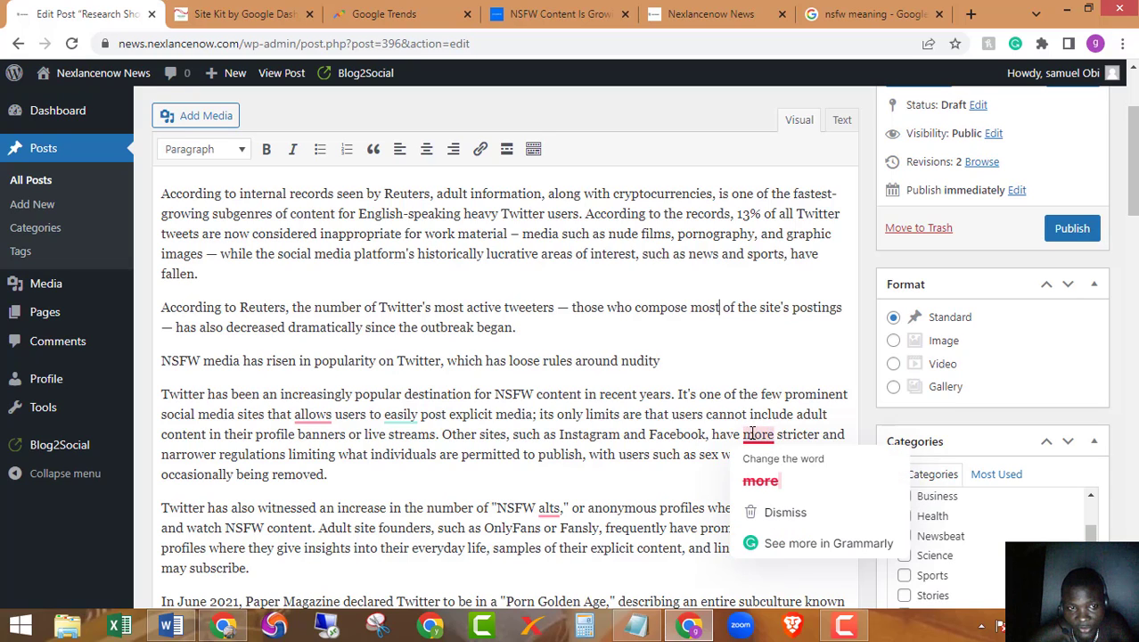
click(759, 472)
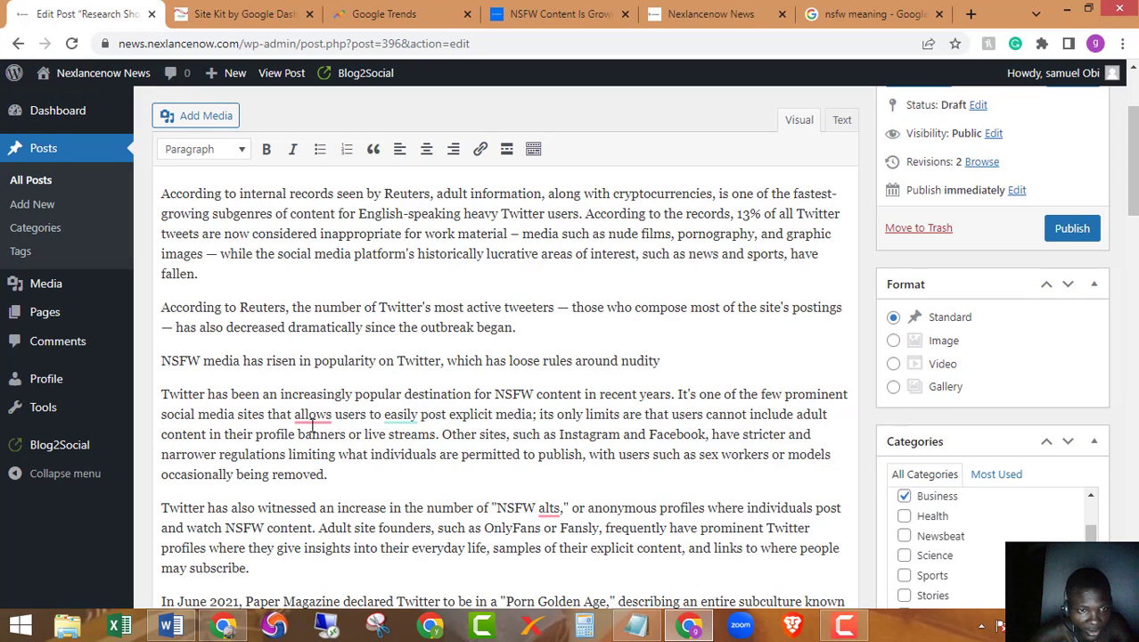
- Correct "allows" to "allow" in the sentence on explicit media and check the suggested alternative for "easily" without applying it
mouse_move(314, 413)
click(312, 460)
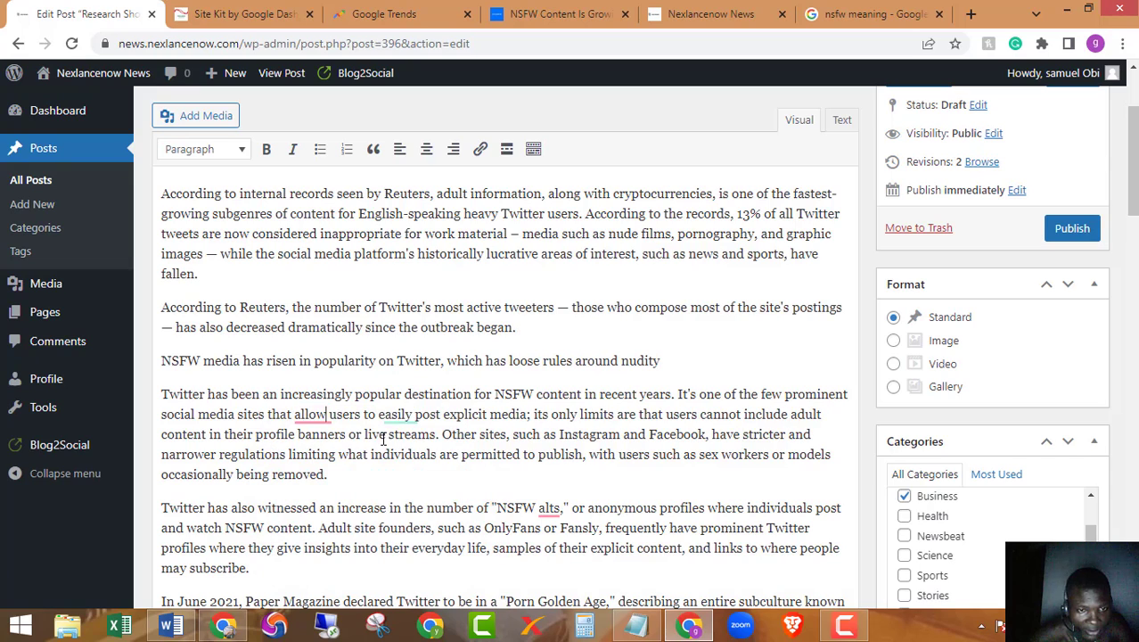
mouse_move(399, 418)
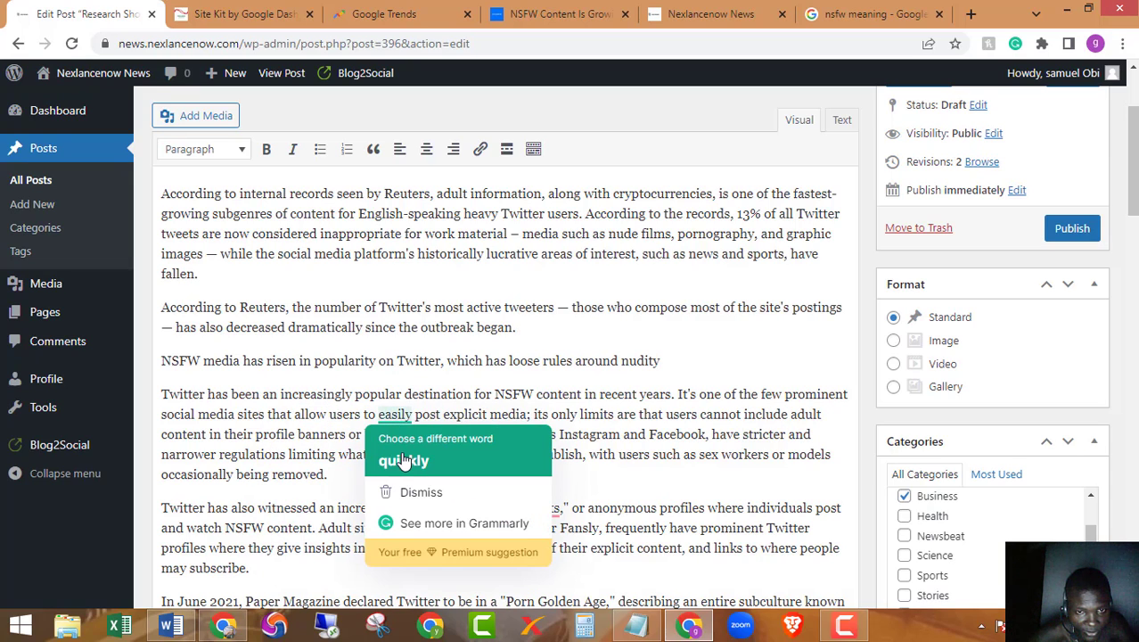
click(660, 435)
- Accept the Grammarly corrections "monetize" in the membership service paragraph and "withdrawn" in the advertisers paragraph
scroll(664, 437, down, 2)
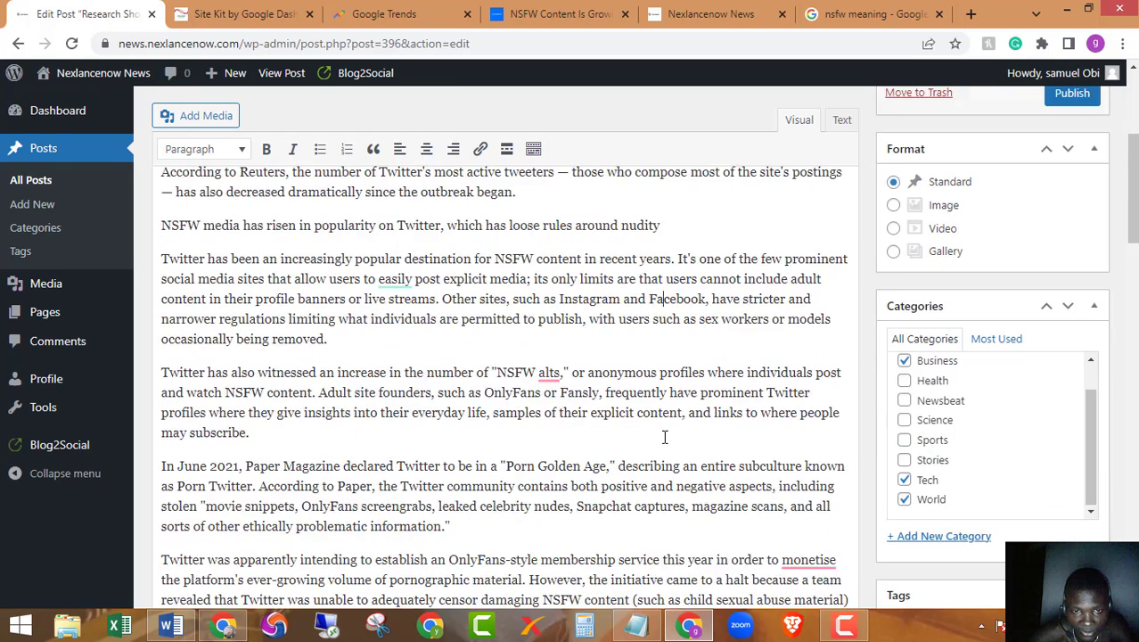
scroll(664, 437, down, 2)
mouse_move(548, 255)
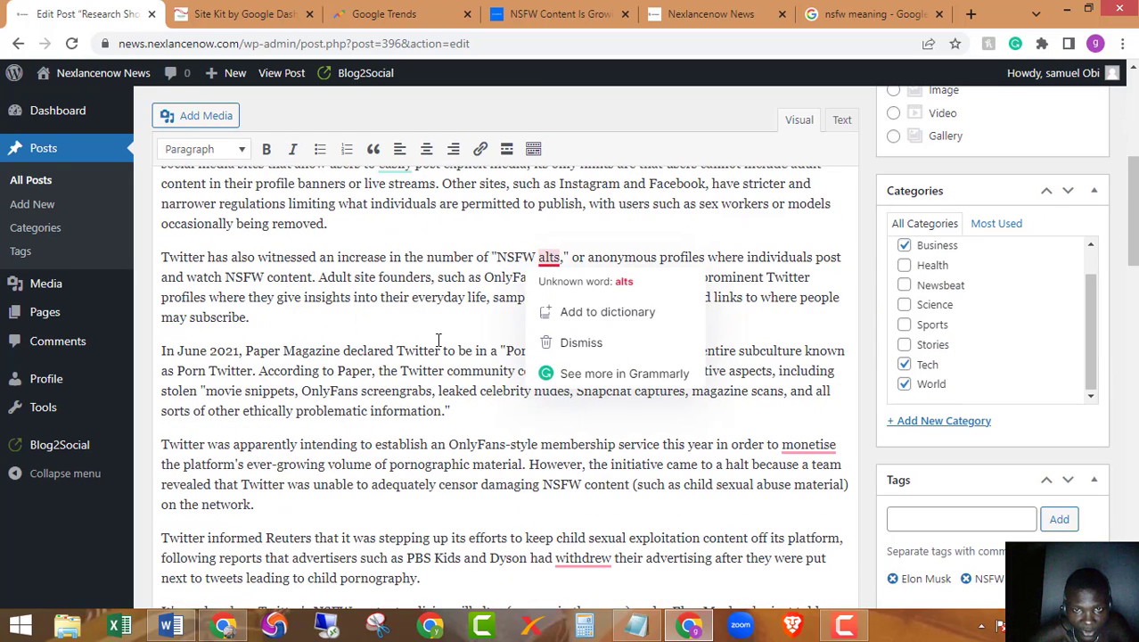
scroll(733, 374, down, 1)
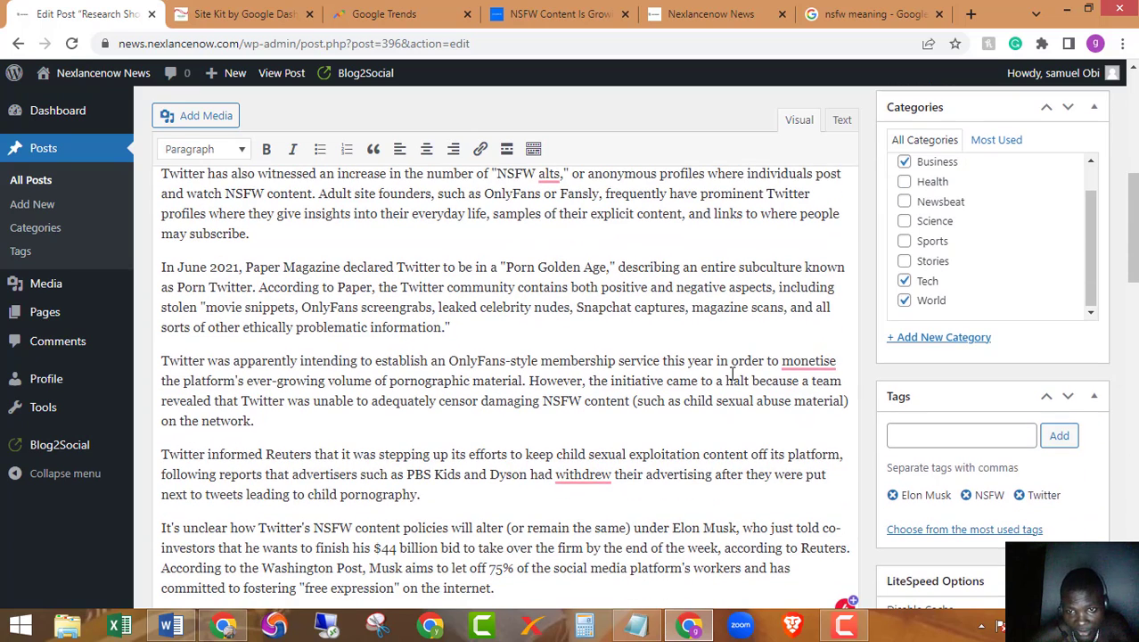
mouse_move(806, 362)
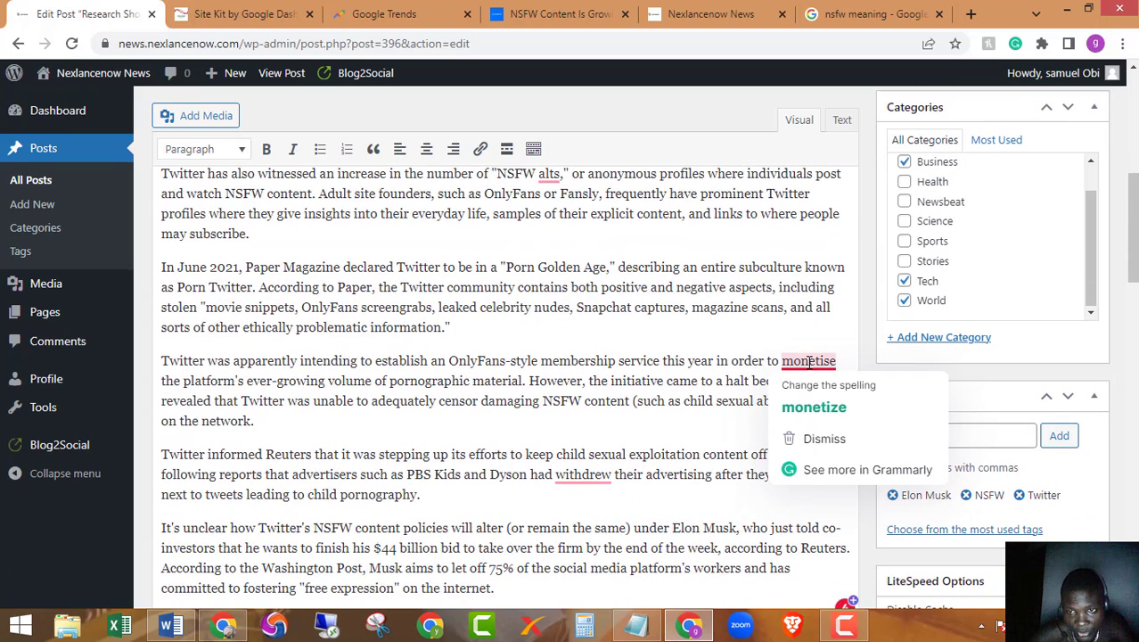
click(830, 411)
mouse_move(605, 481)
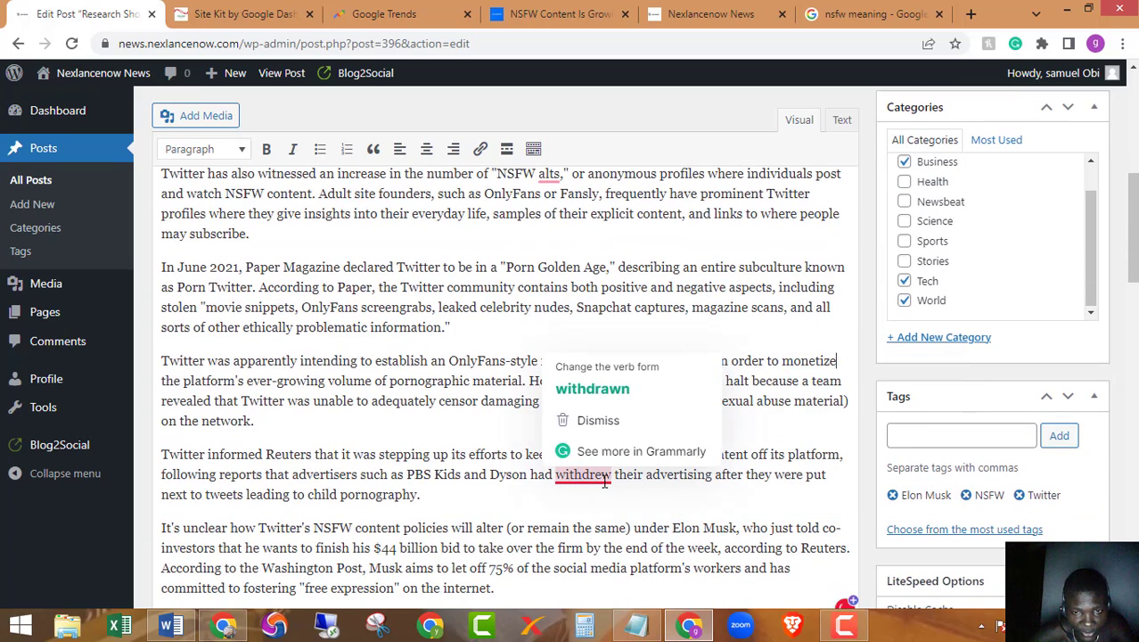
click(599, 390)
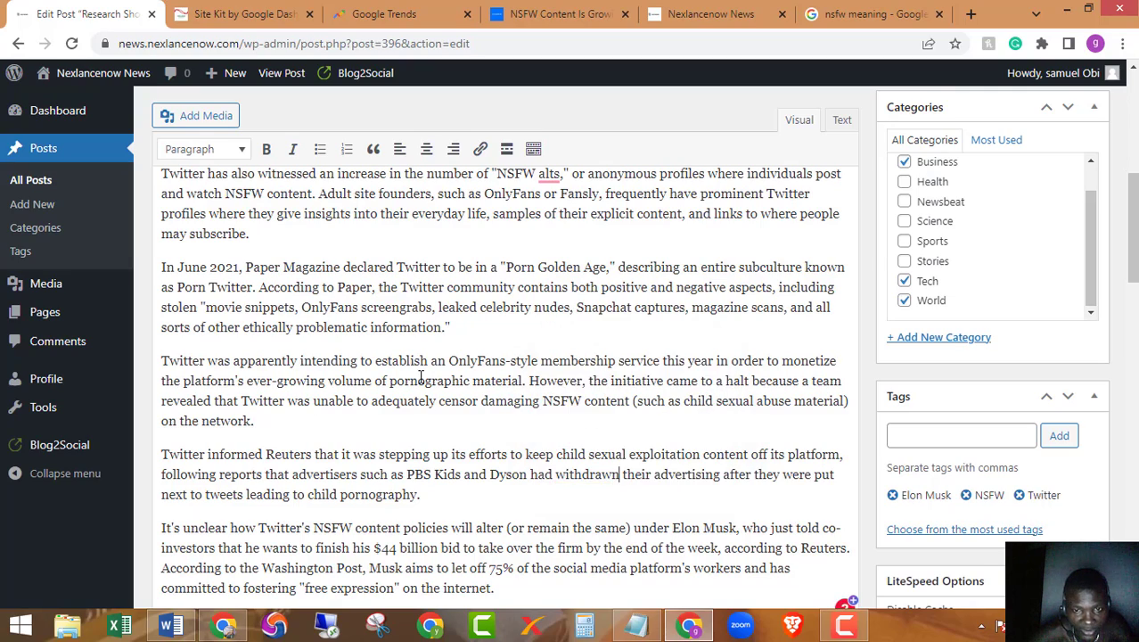
- Review the corrected draft from top to bottom and look at the Insider source article on Twitter's NSFW content
scroll(419, 376, down, 3)
scroll(418, 356, up, 7)
scroll(418, 354, up, 2)
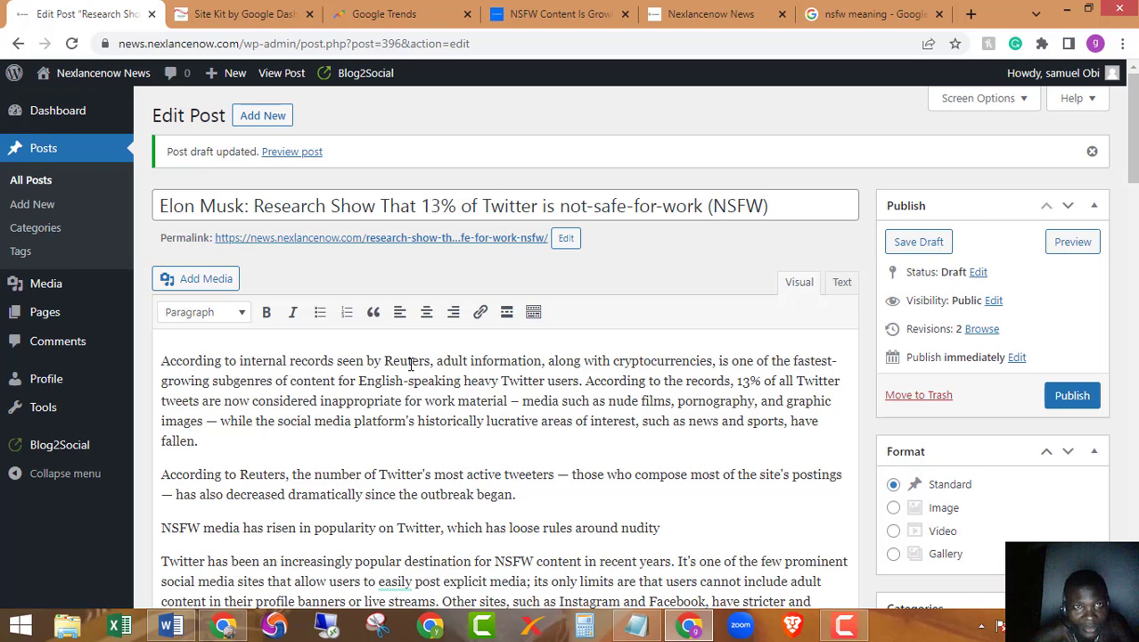
click(560, 13)
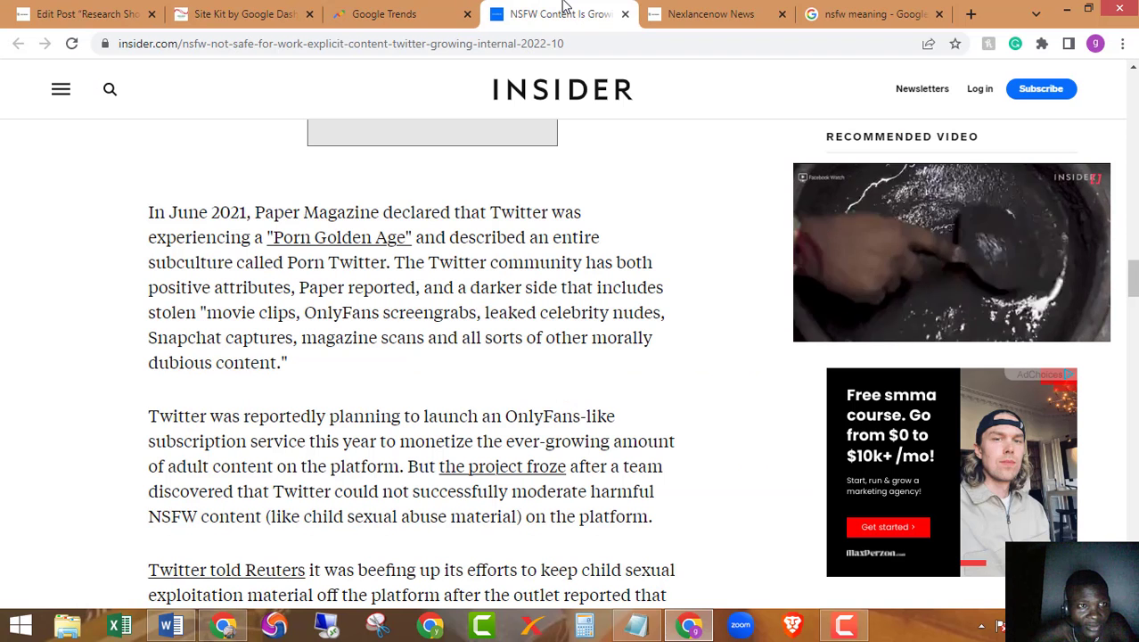
click(89, 13)
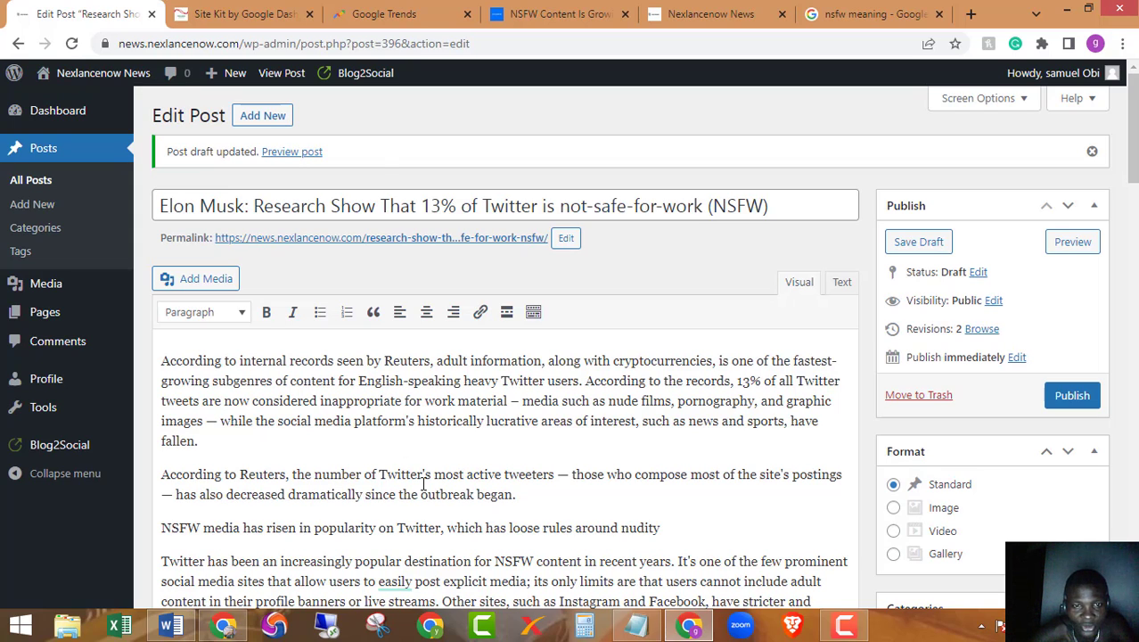
scroll(702, 266, down, 1)
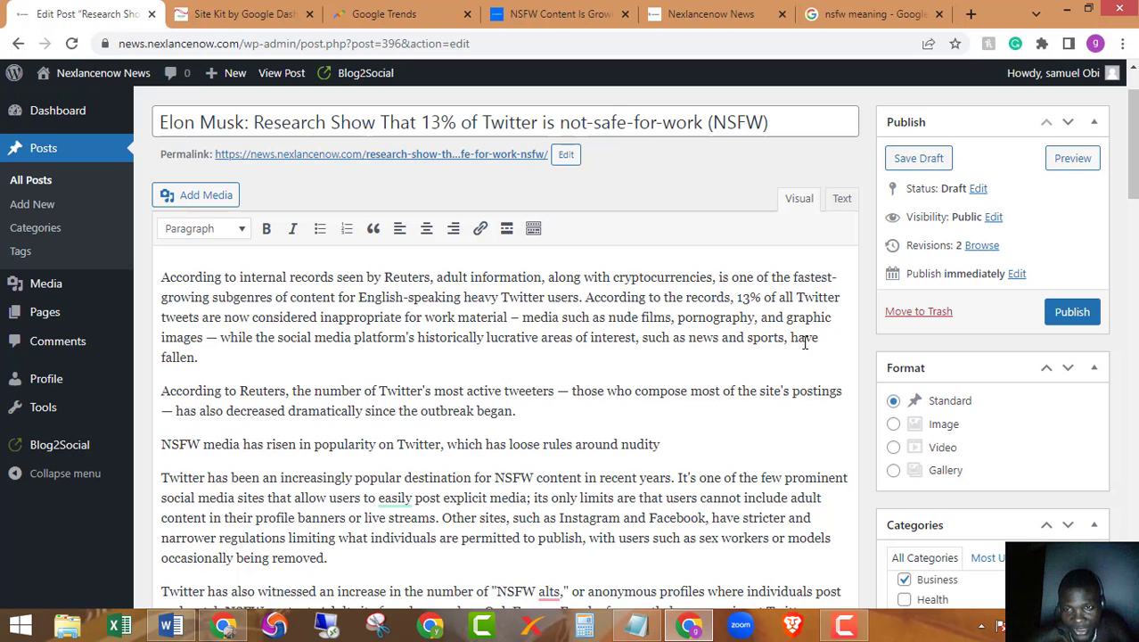
scroll(201, 389, down, 2)
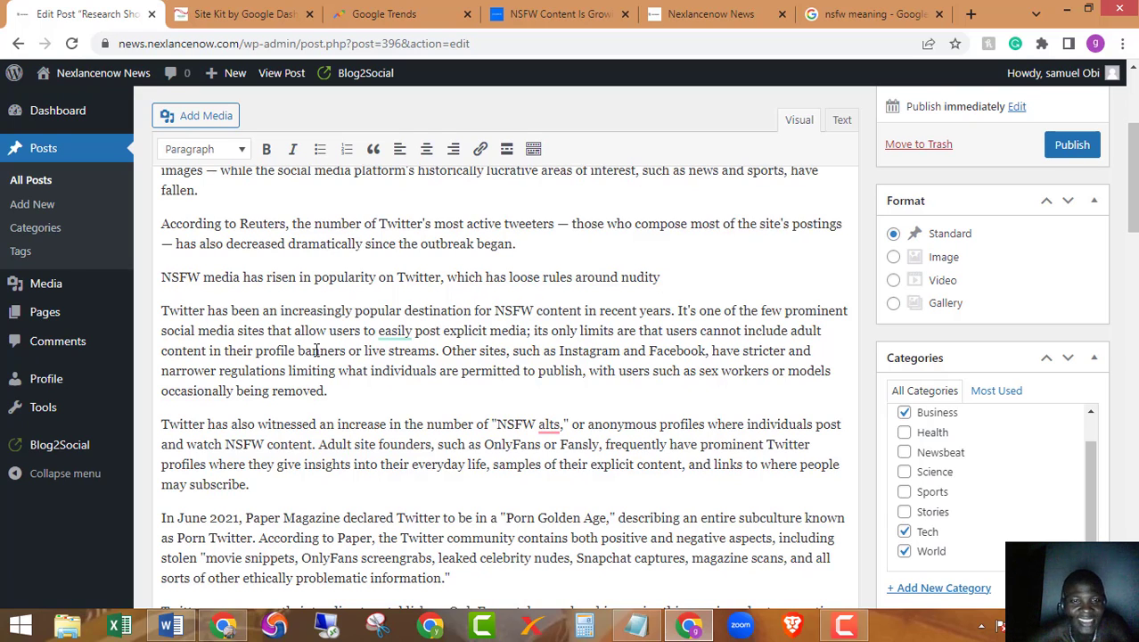
scroll(315, 352, down, 1)
scroll(316, 352, down, 3)
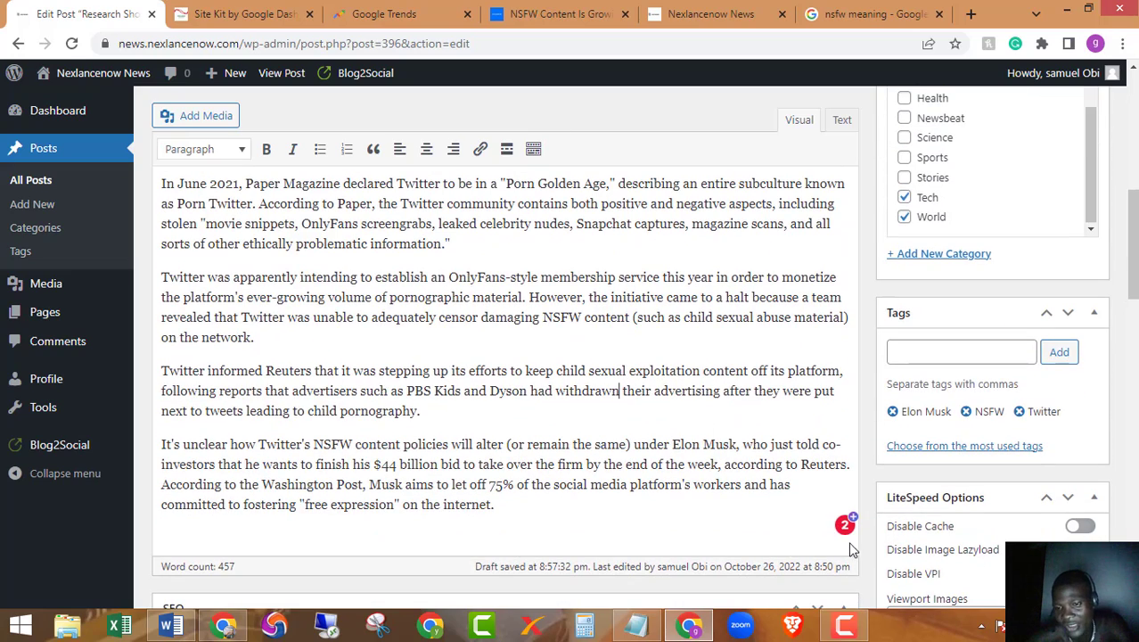
click(849, 626)
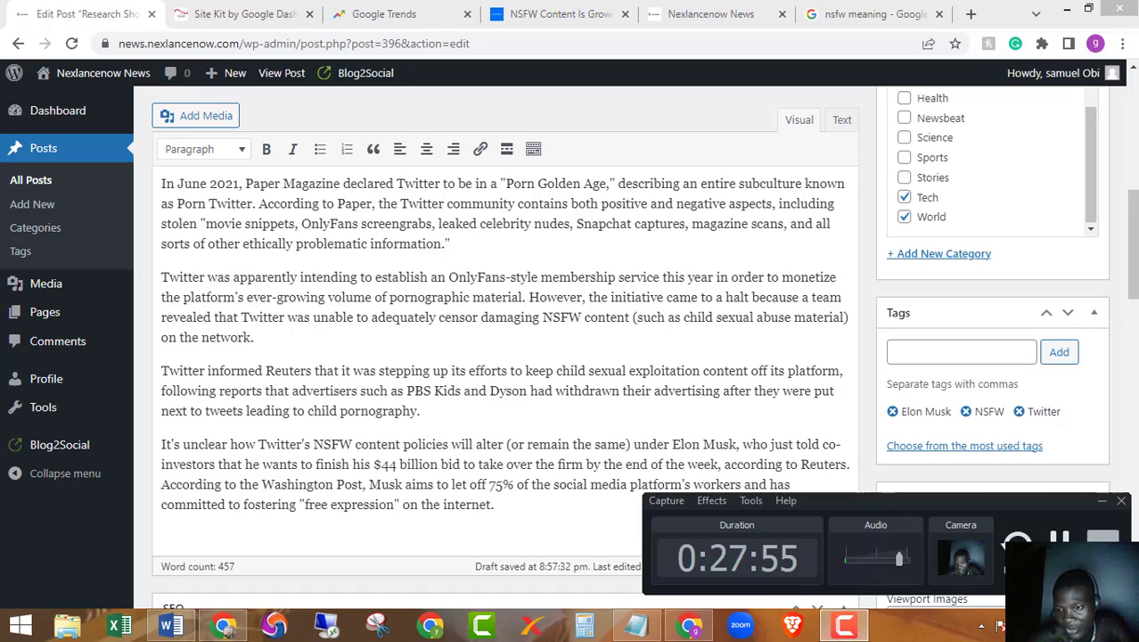
click(378, 347)
scroll(378, 347, down, 1)
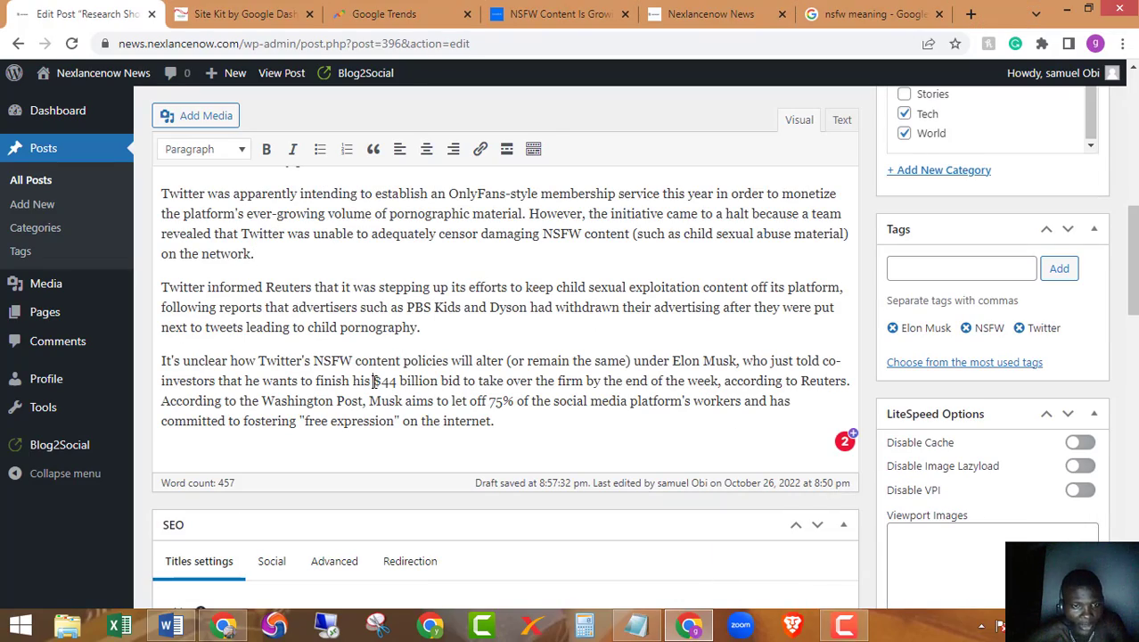
scroll(374, 380, up, 8)
scroll(374, 381, down, 3)
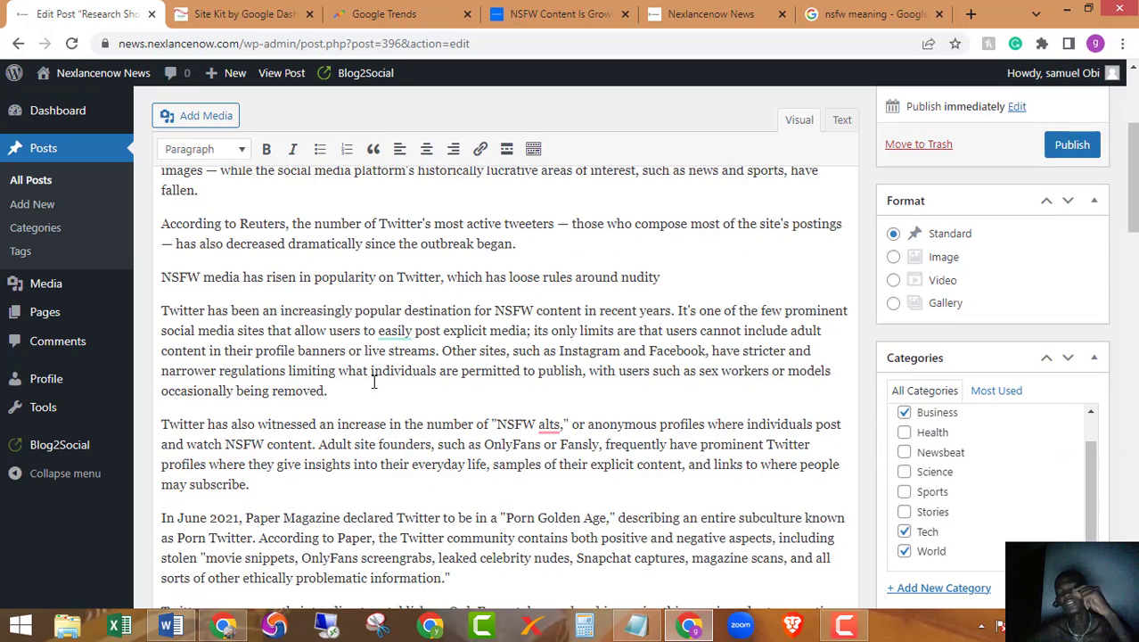
- Search Google for "Reuters", copied from the post's opening sentence, and copy the link address of the reuters.com result
scroll(375, 381, up, 1)
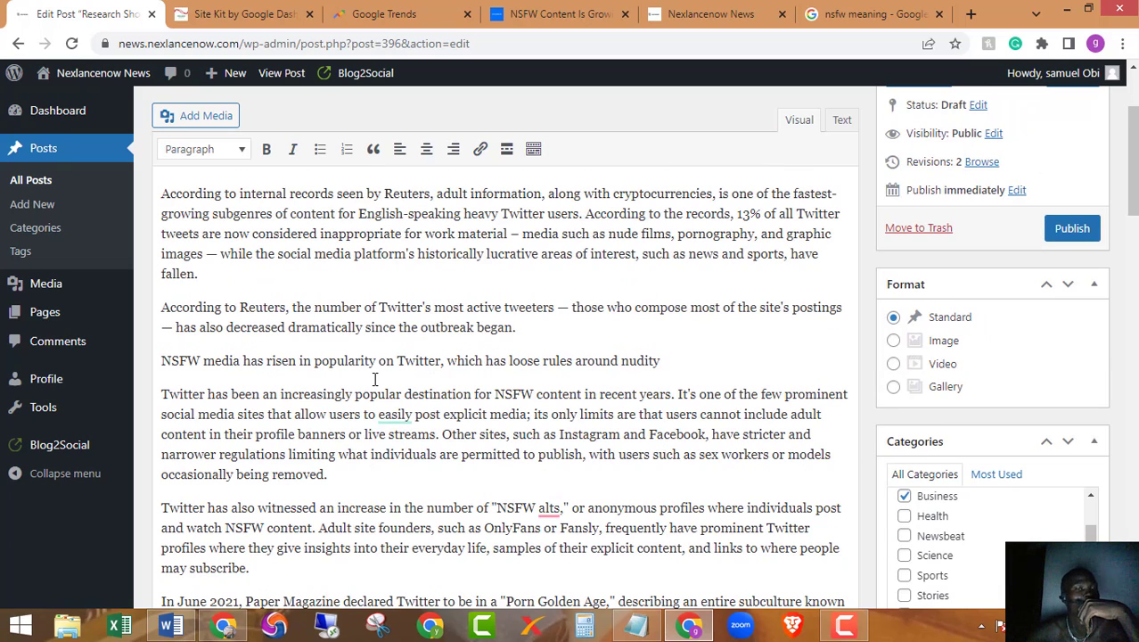
scroll(375, 380, up, 2)
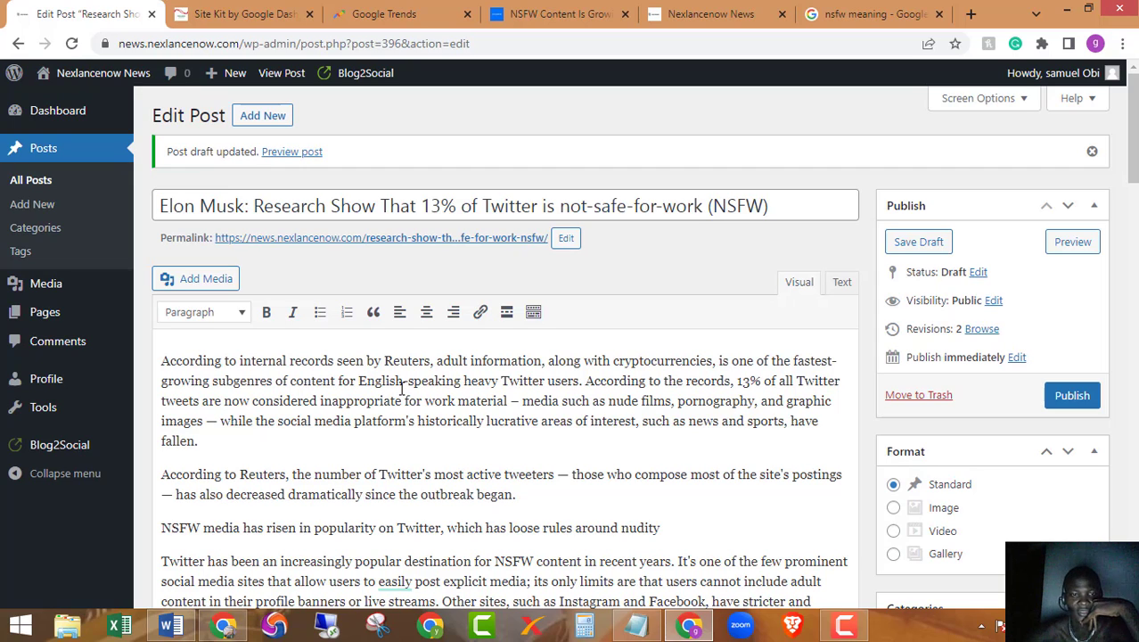
double_click(413, 360)
key(ctrl+c)
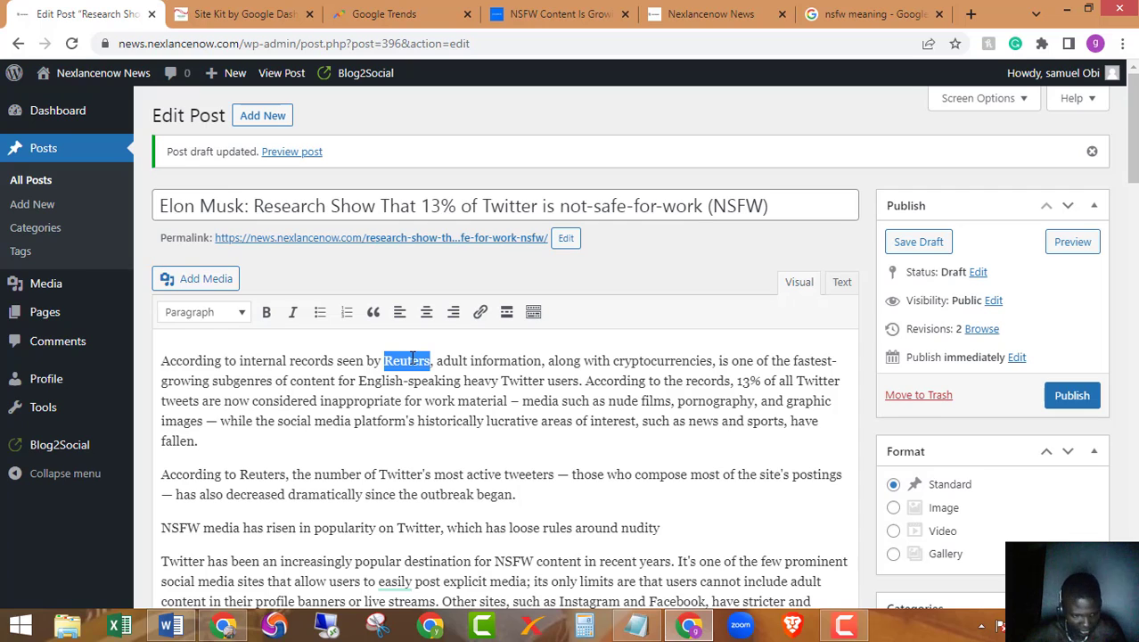
click(878, 14)
drag(188, 110, 131, 119)
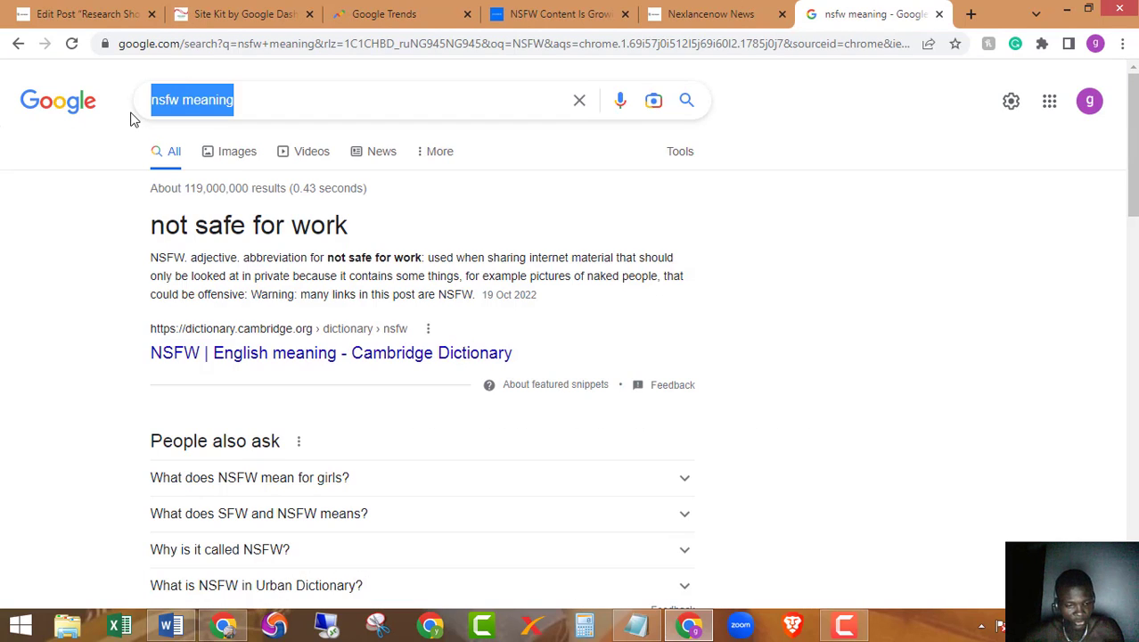
key(ctrl+v)
key(Return)
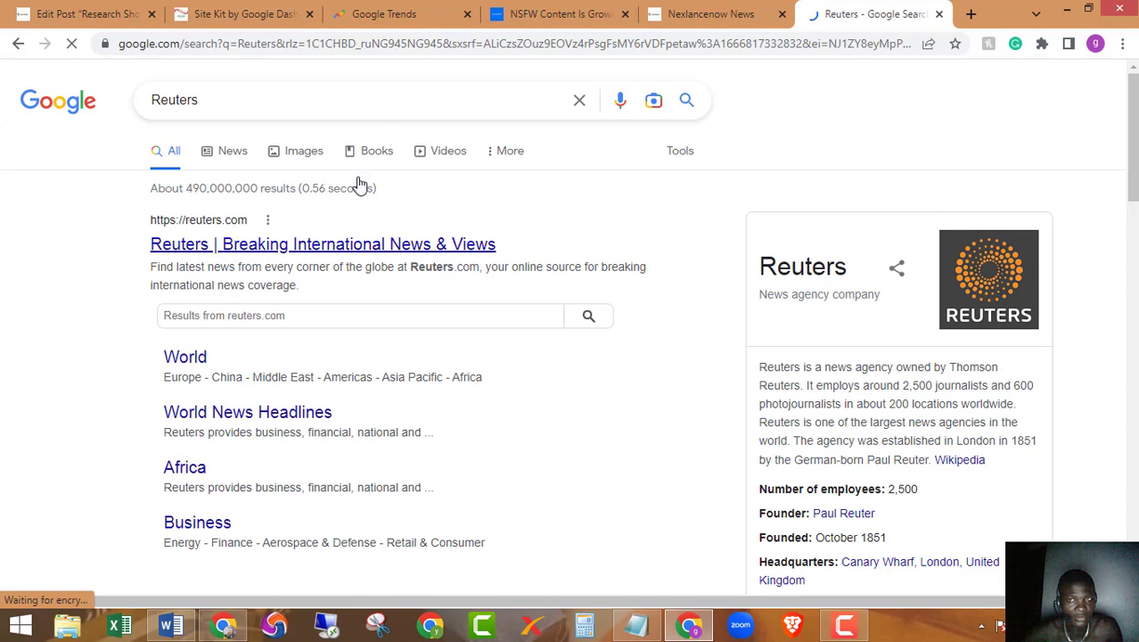
right_click(177, 257)
click(246, 368)
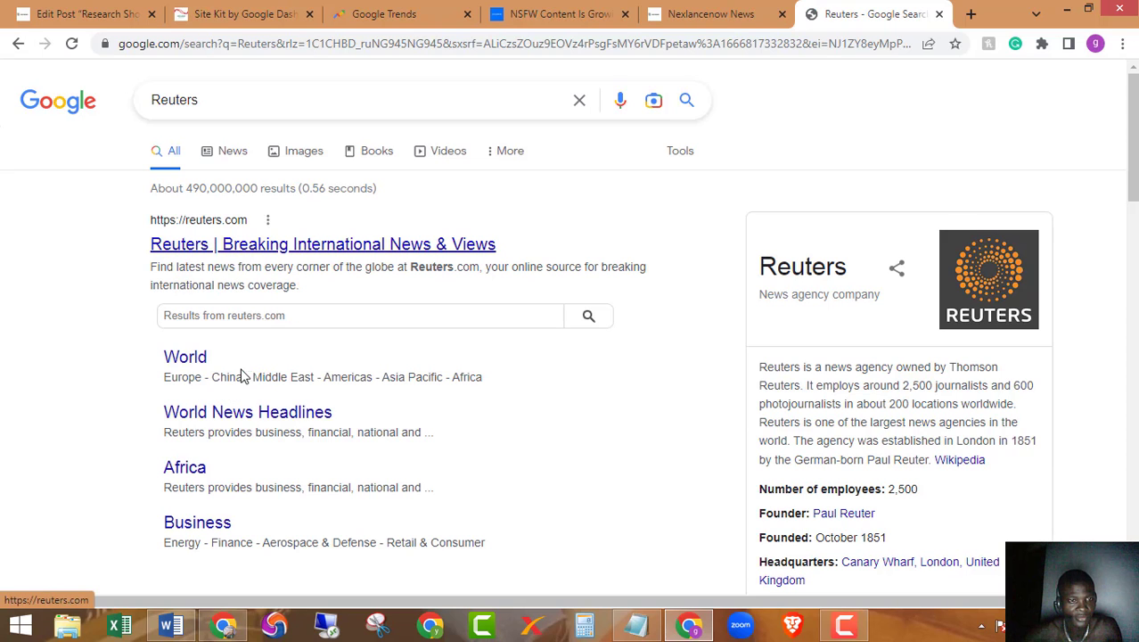
click(66, 18)
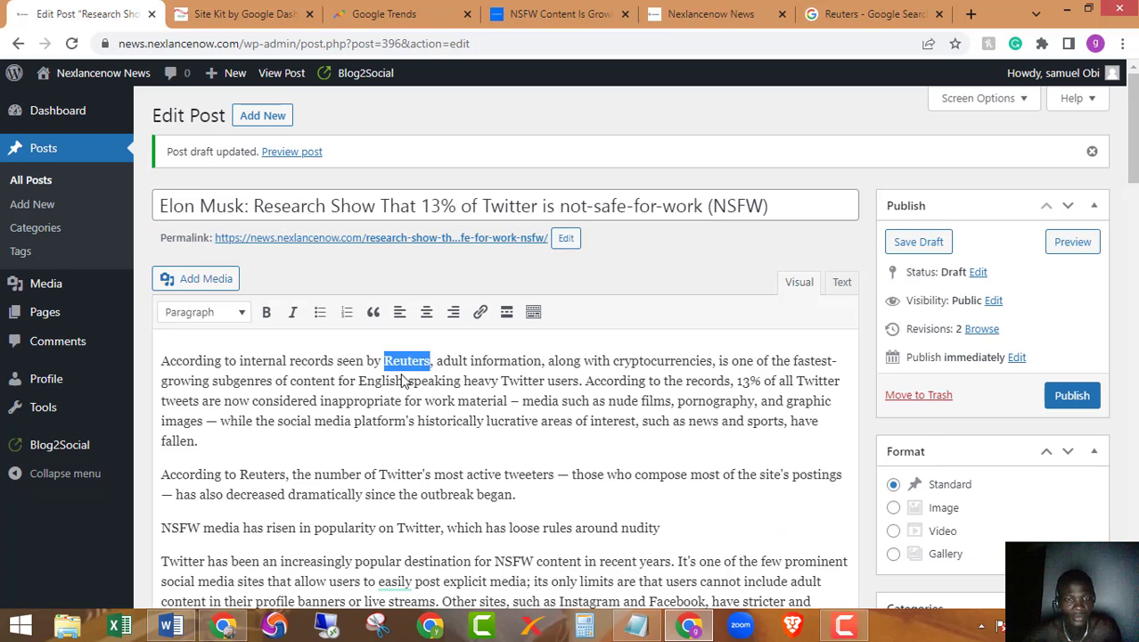
click(481, 314)
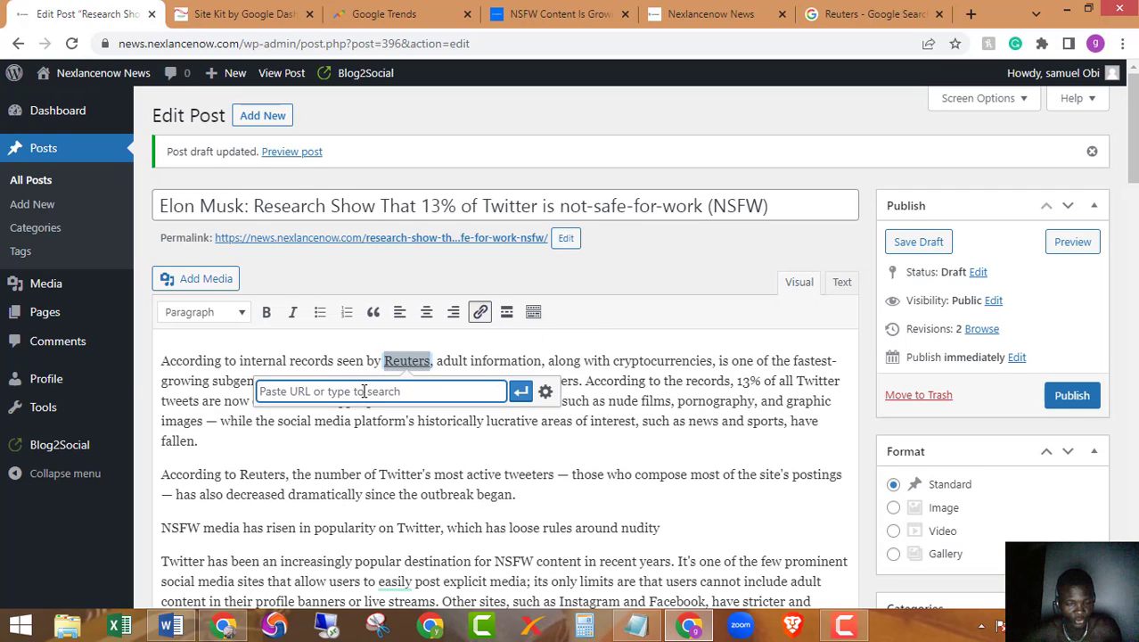
key(ctrl+v)
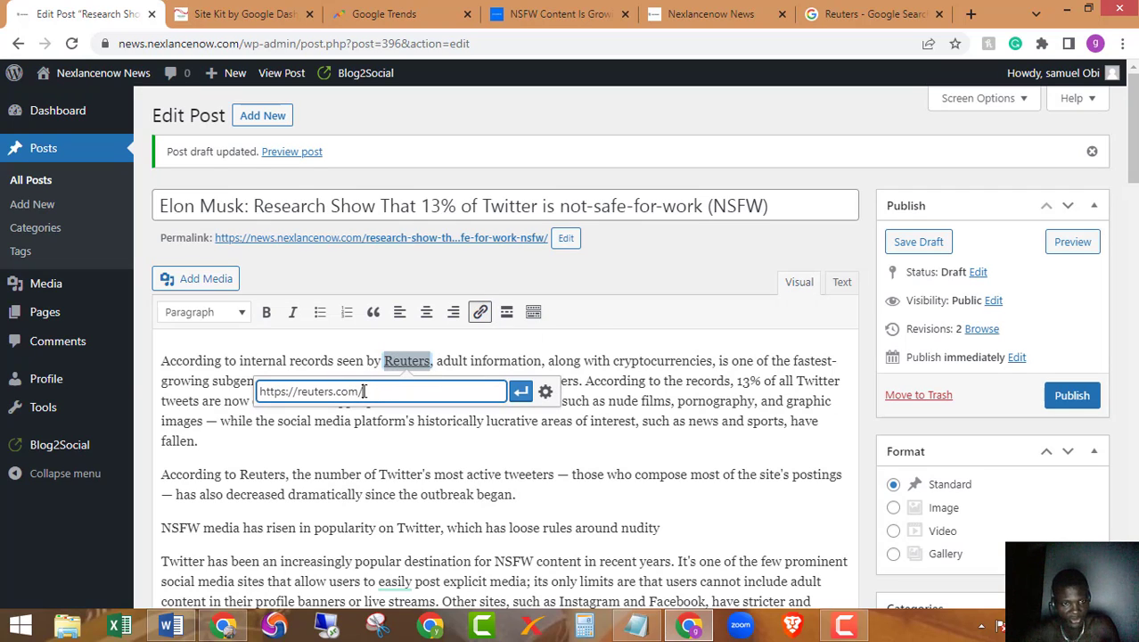
click(531, 398)
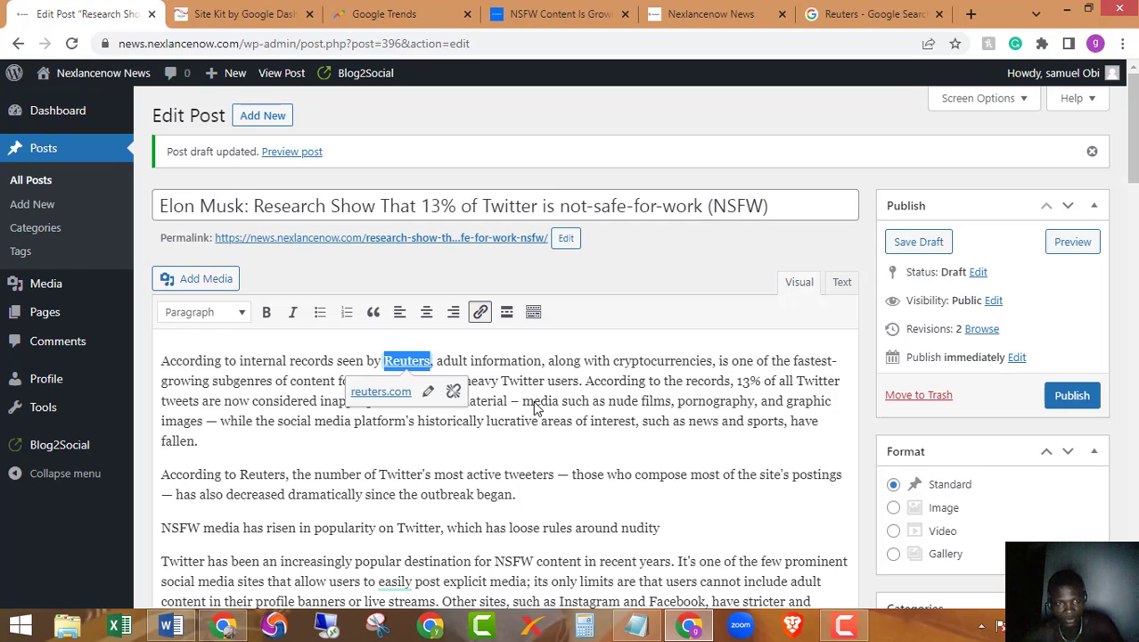
click(495, 367)
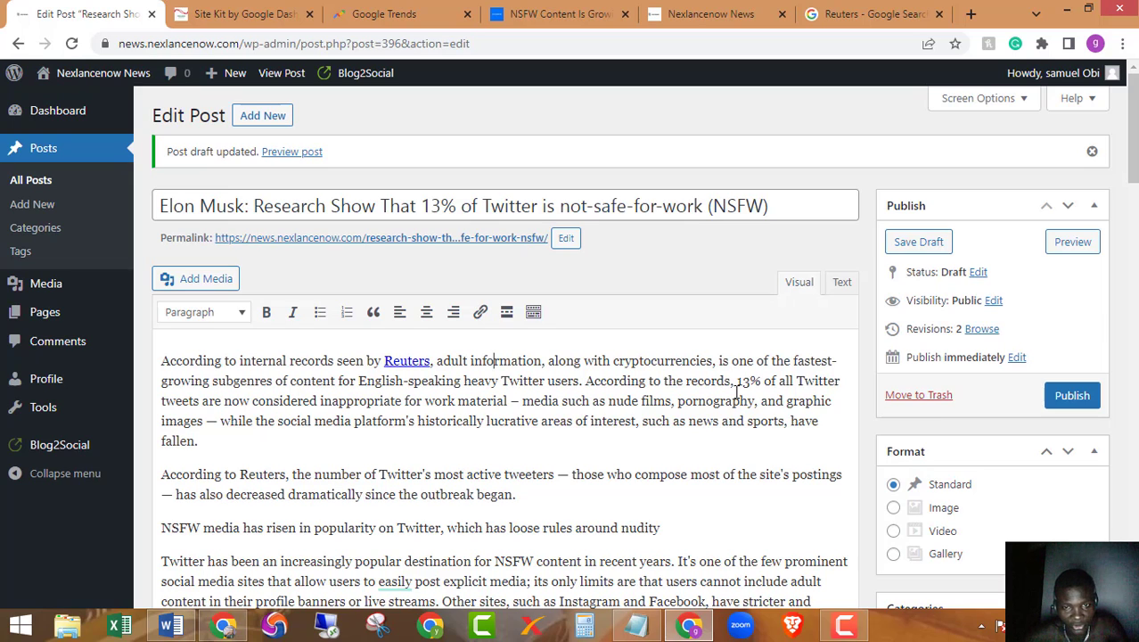
- Search Google for "Twitter", copied from the post's first paragraph, and copy the link address of the twitter.com homepage result
double_click(525, 382)
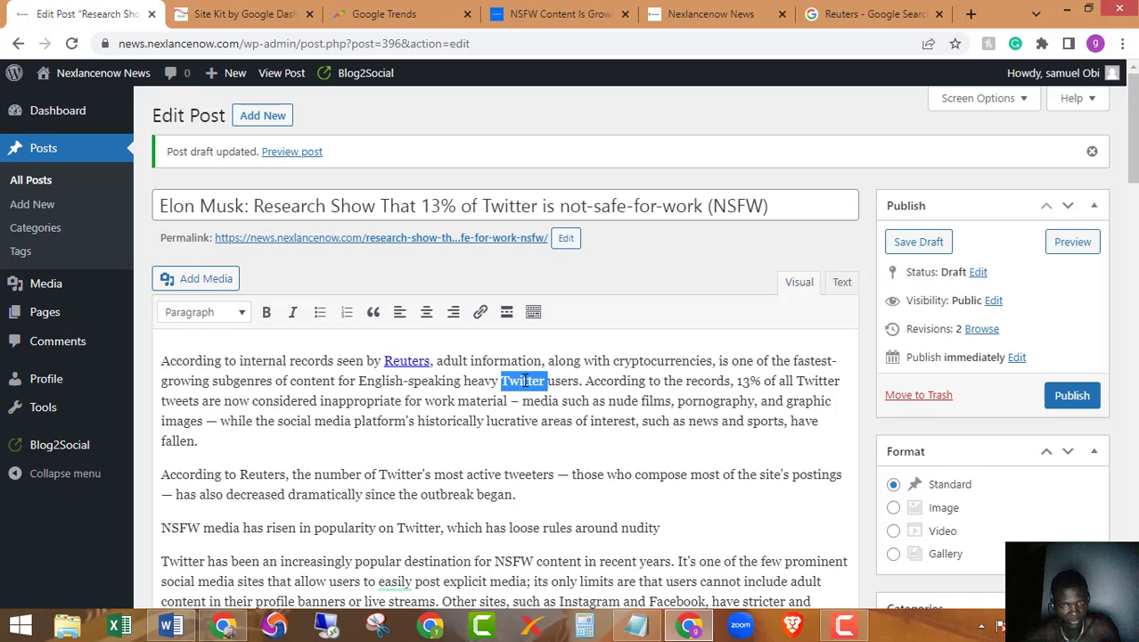
click(869, 14)
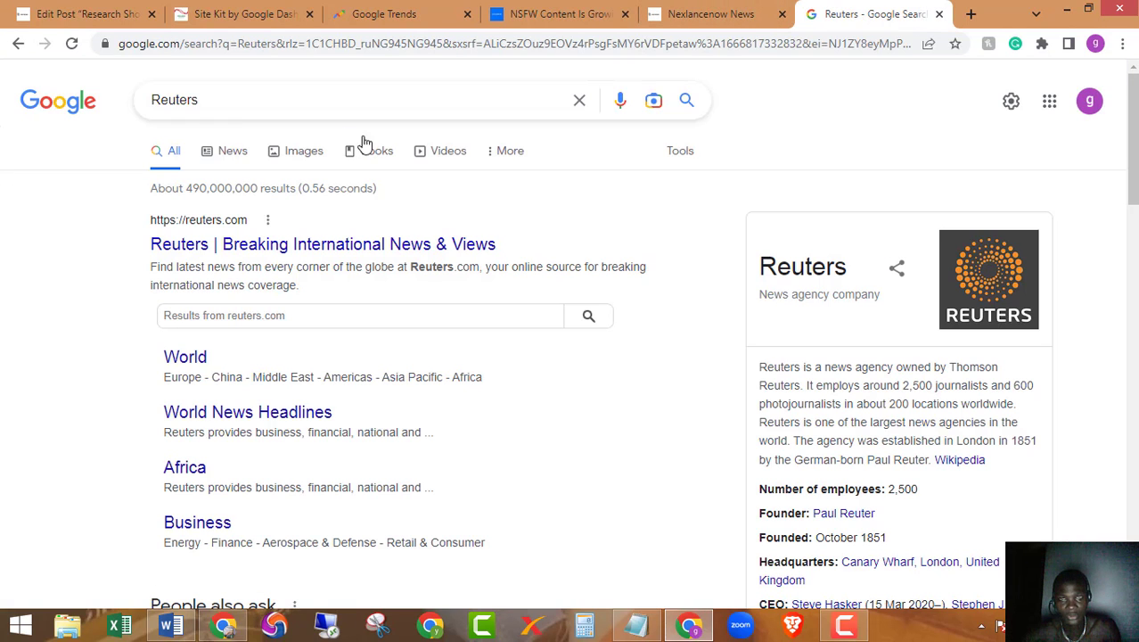
double_click(140, 101)
key(ctrl+v)
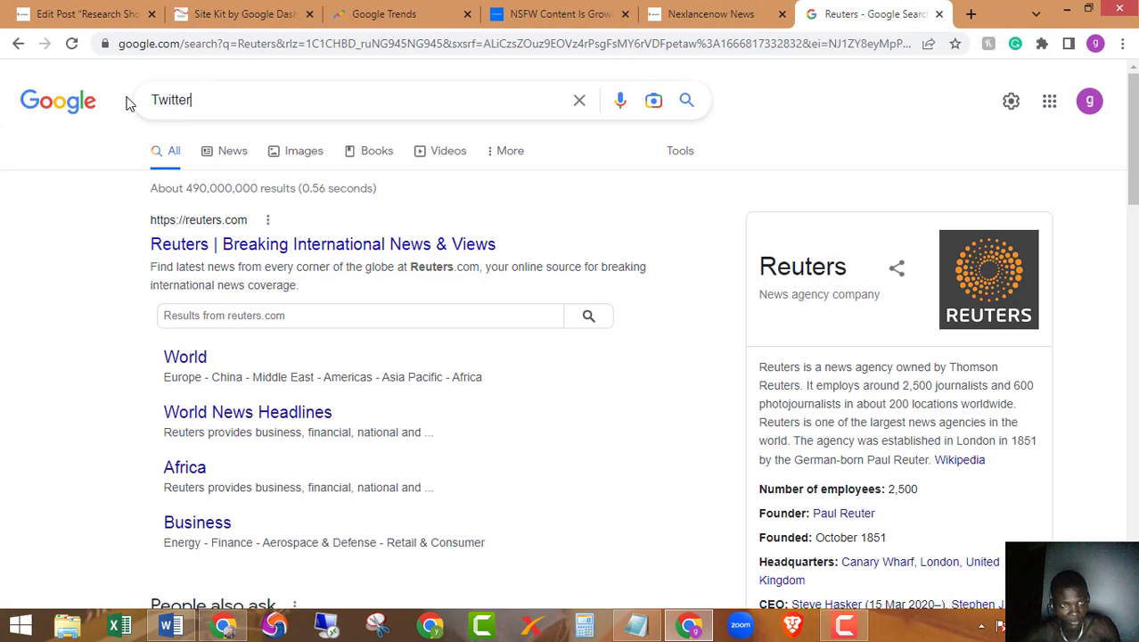
key(Return)
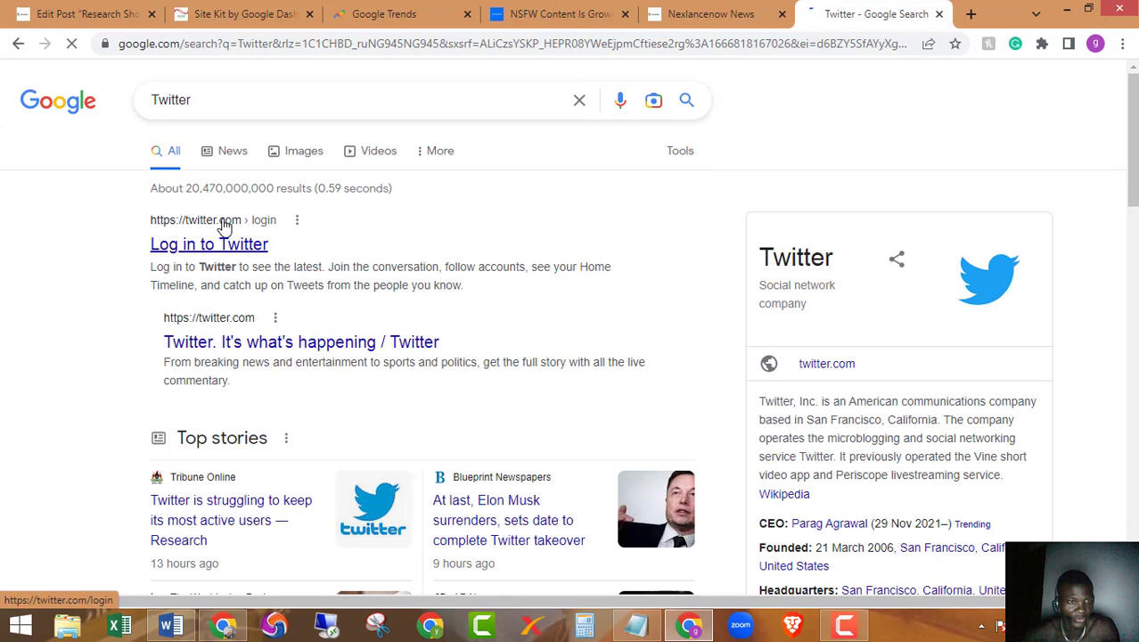
right_click(201, 347)
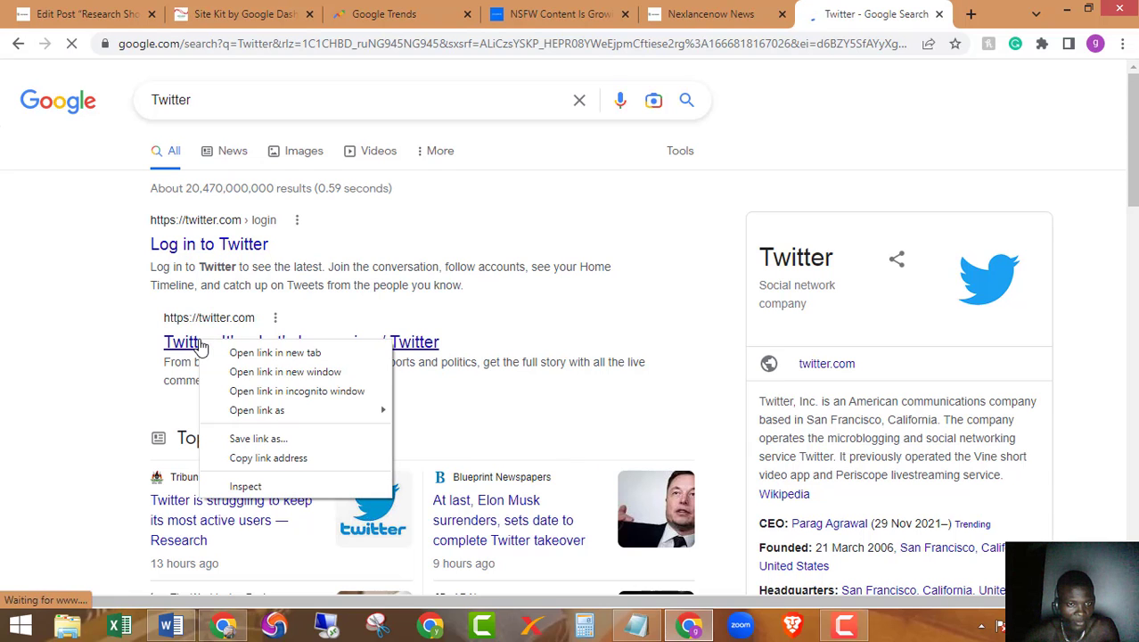
click(251, 460)
- Link the word "Twitter" before "users" in the post's first paragraph to the copied twitter.com address
click(93, 13)
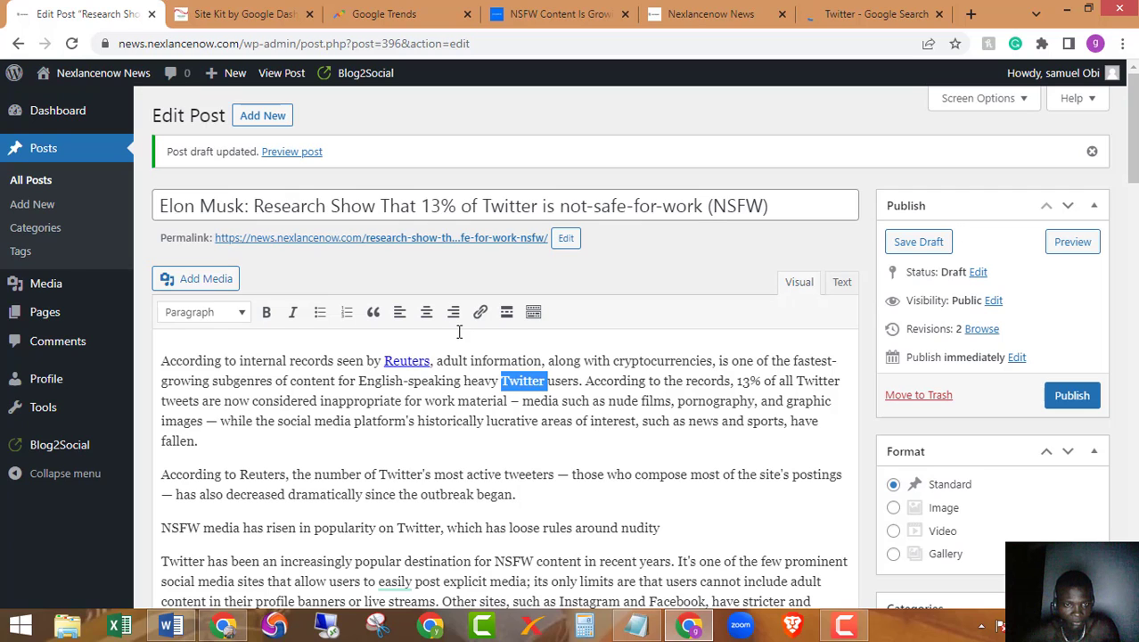
click(479, 312)
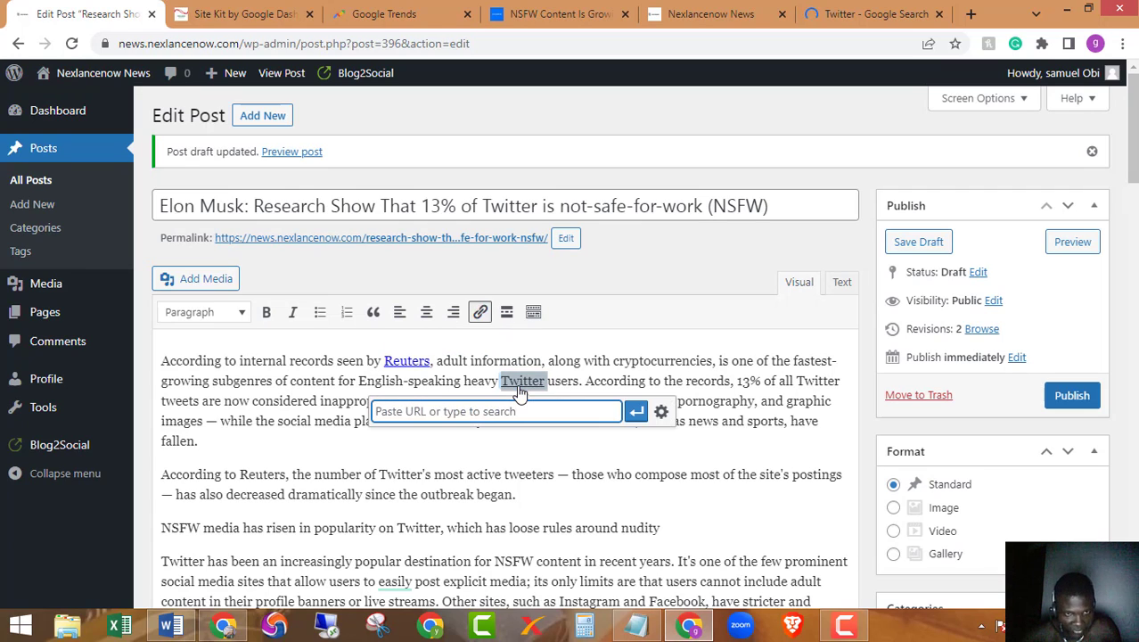
key(ctrl+v)
key(Return)
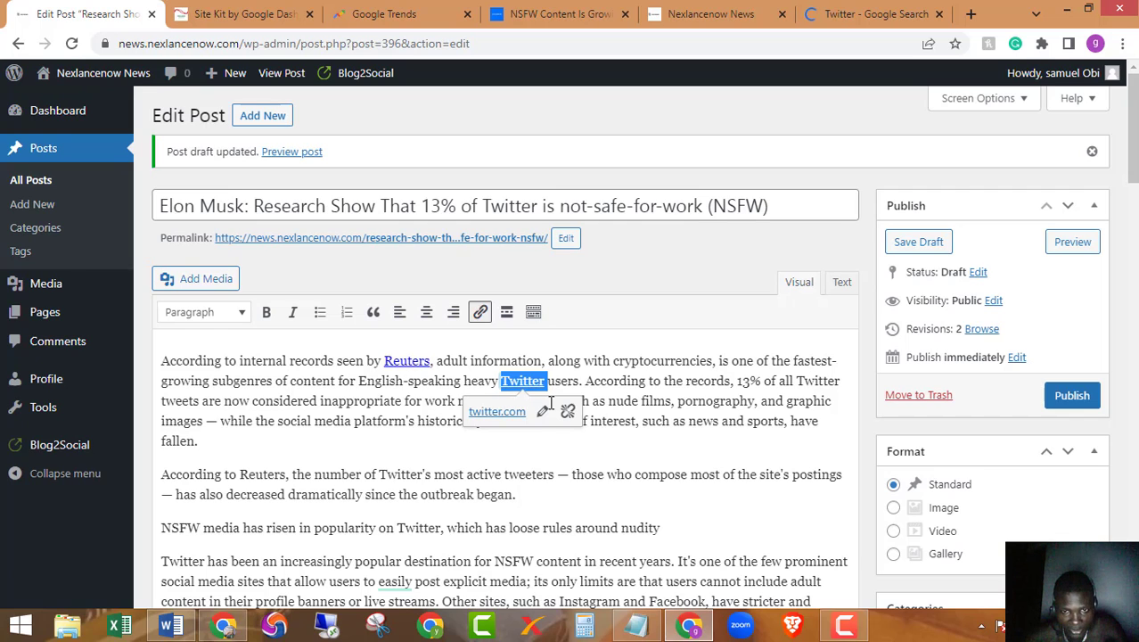
click(363, 385)
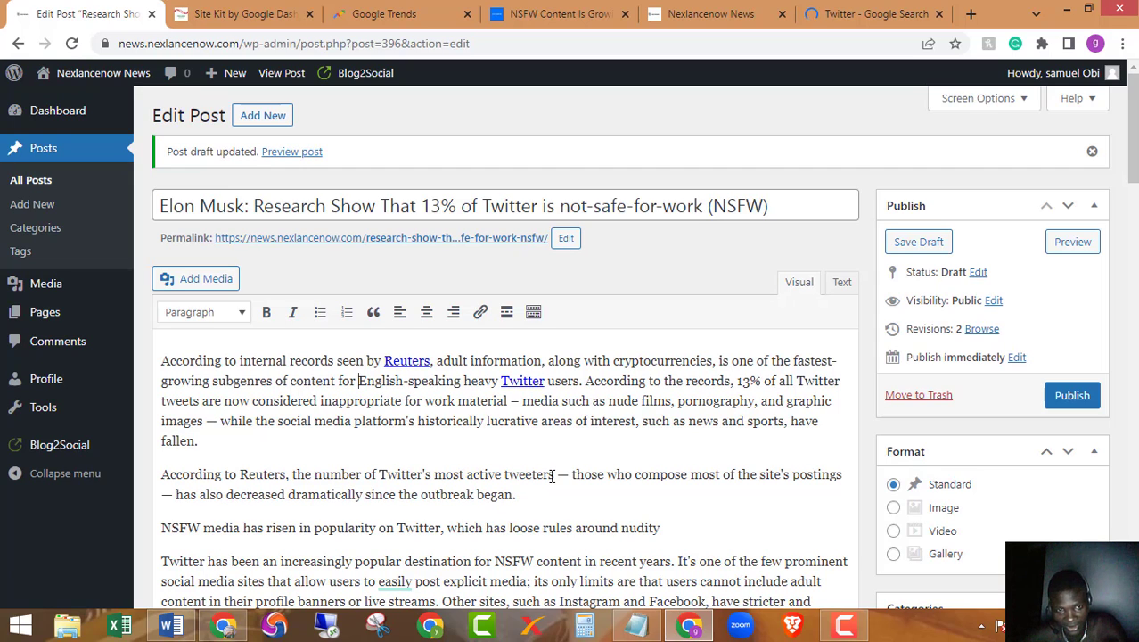
- Search Google for "Instagram", copied from the paragraph on explicit media, and copy the link address of the main instagram.com result
scroll(535, 464, down, 3)
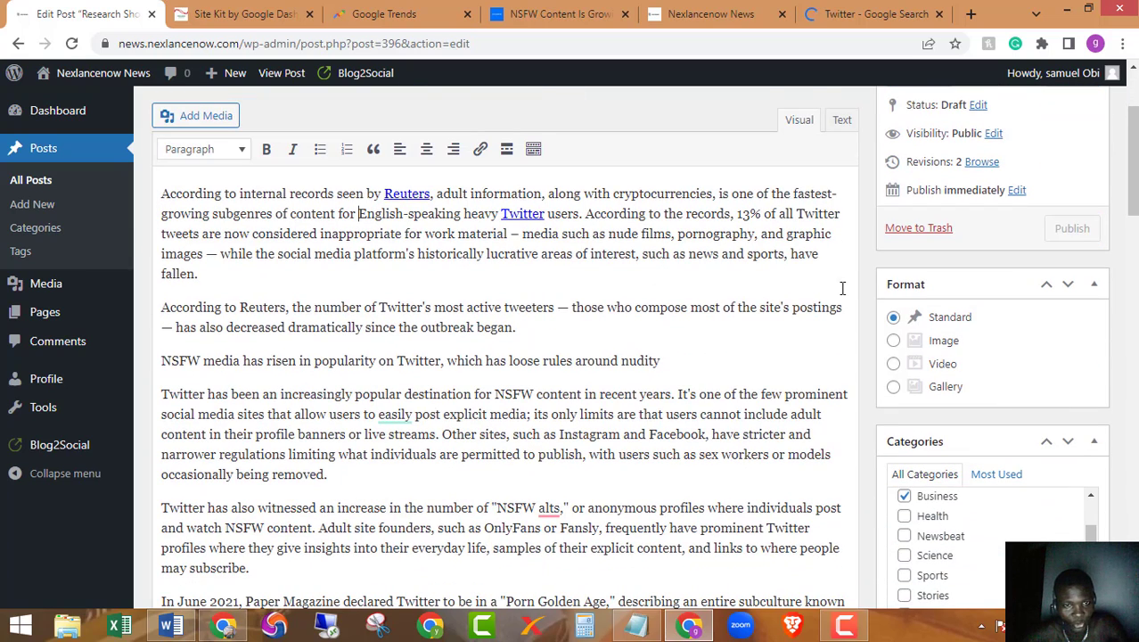
scroll(273, 346, down, 1)
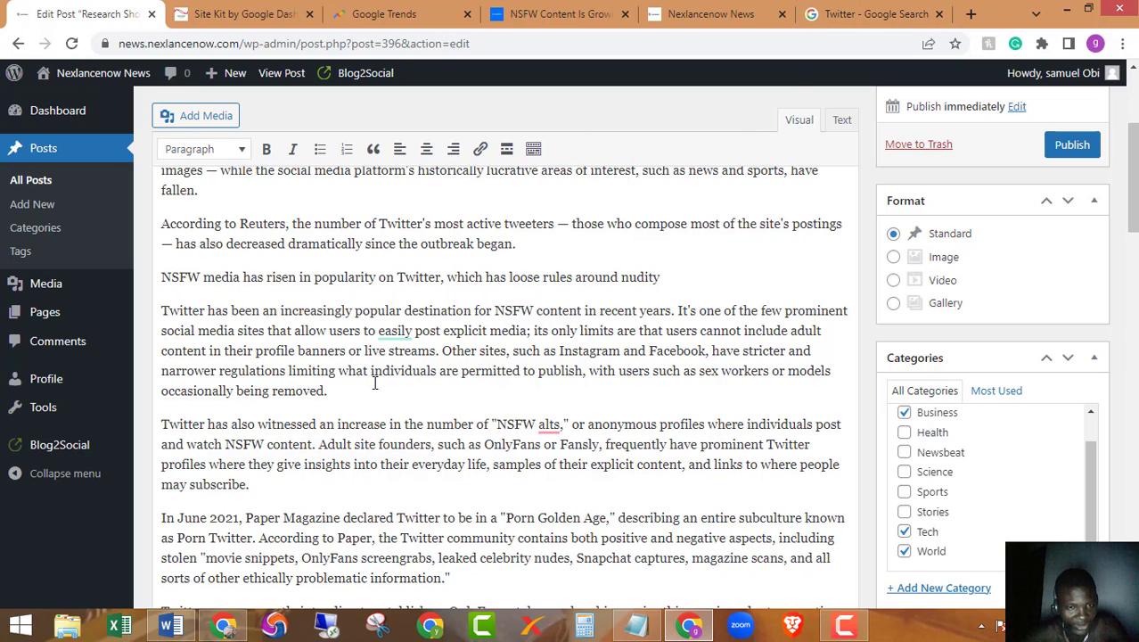
scroll(374, 383, down, 1)
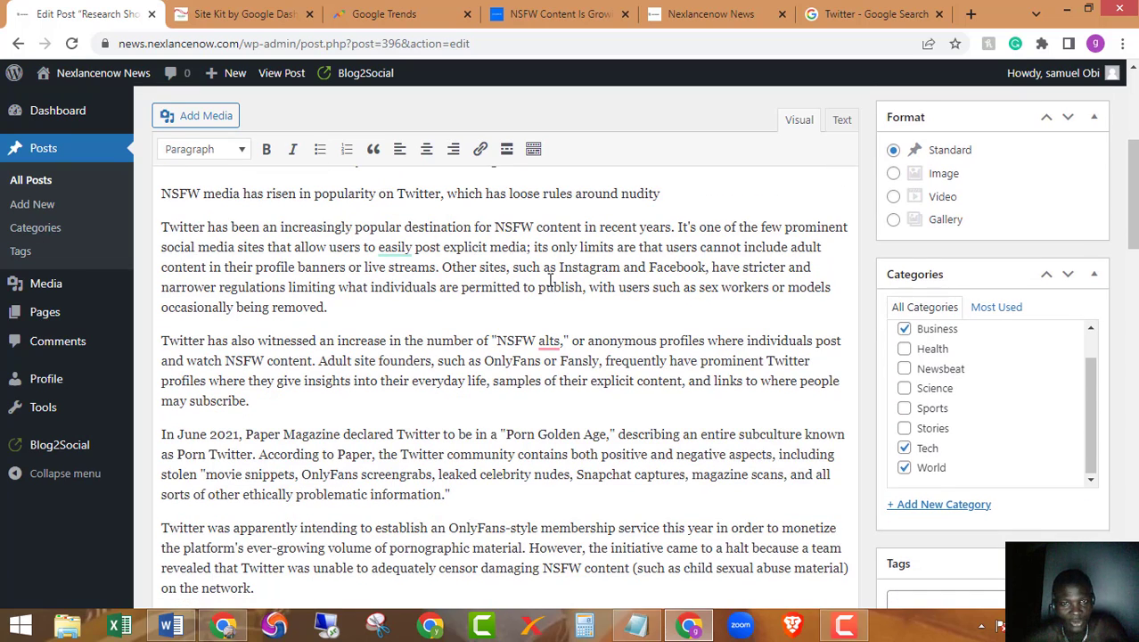
double_click(591, 268)
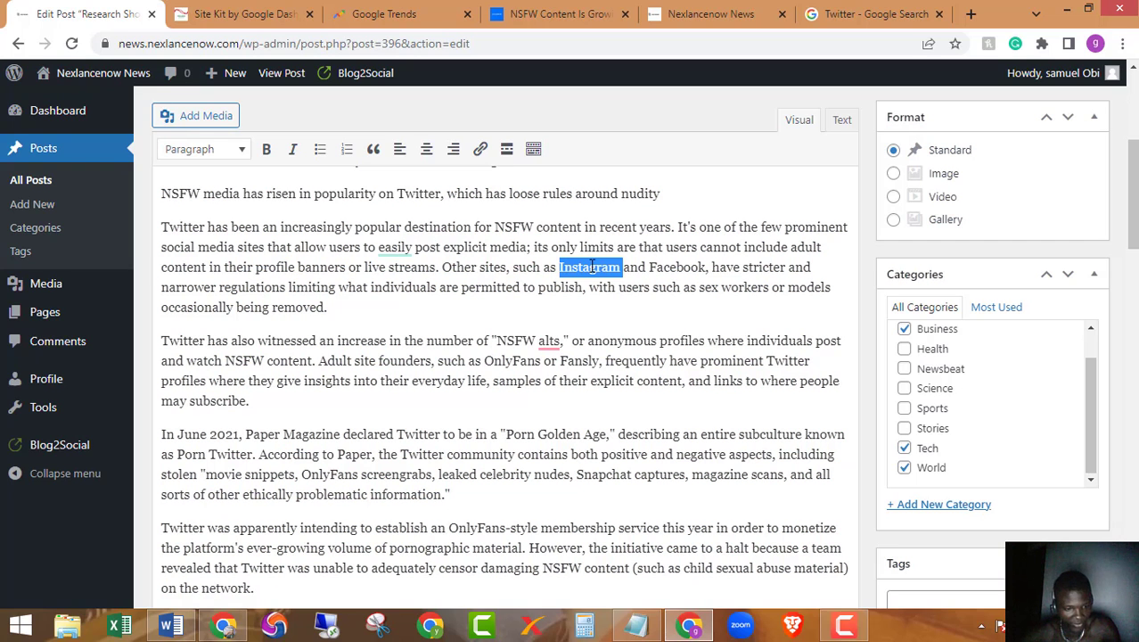
click(860, 12)
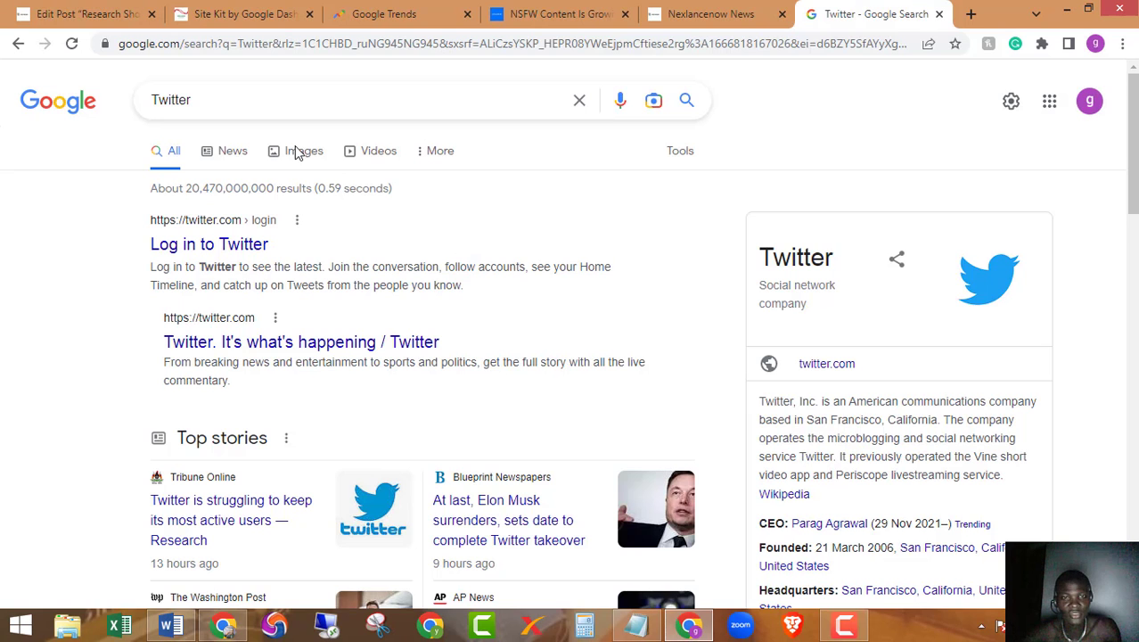
drag(223, 104, 140, 111)
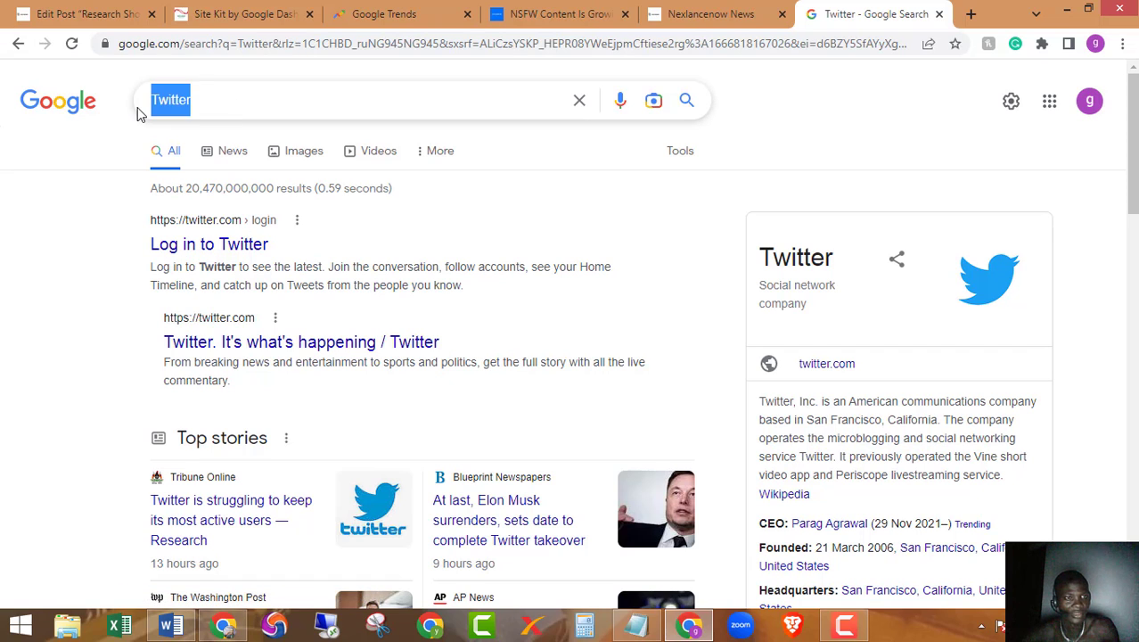
key(ctrl+v)
key(Return)
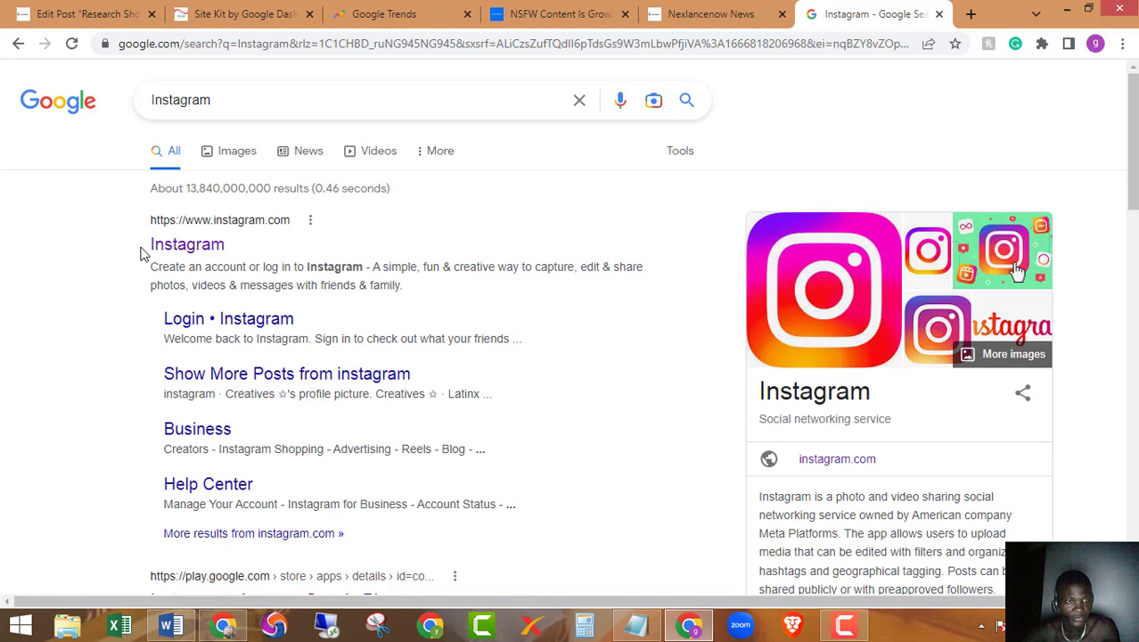
right_click(193, 247)
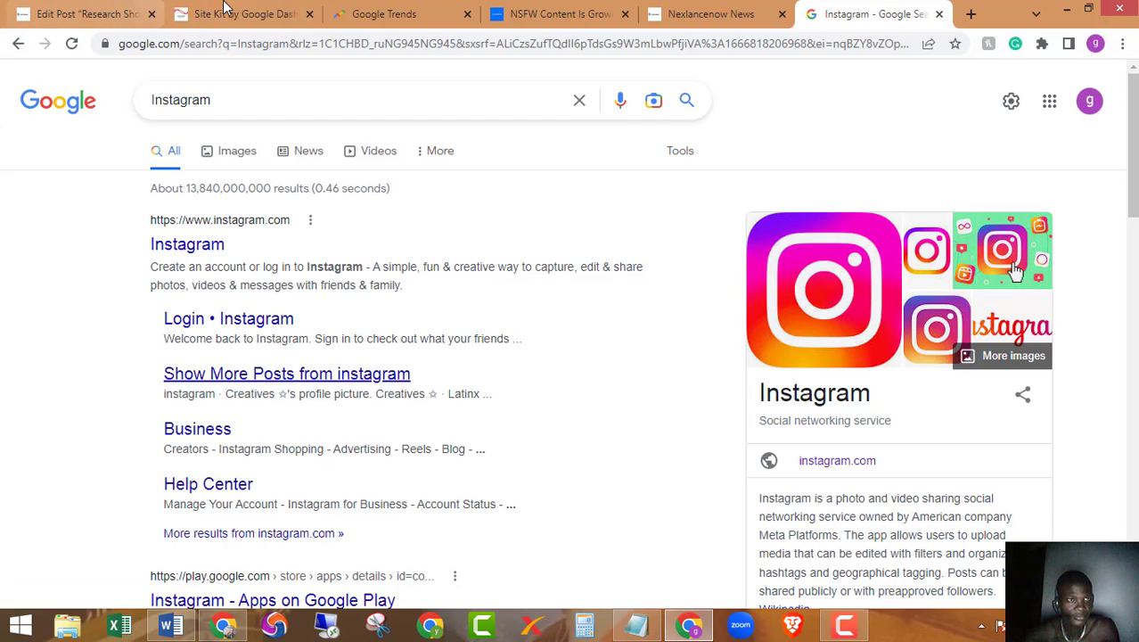
- Link the word "Instagram" in the sentence about other sites' stricter regulations to the copied address
click(89, 14)
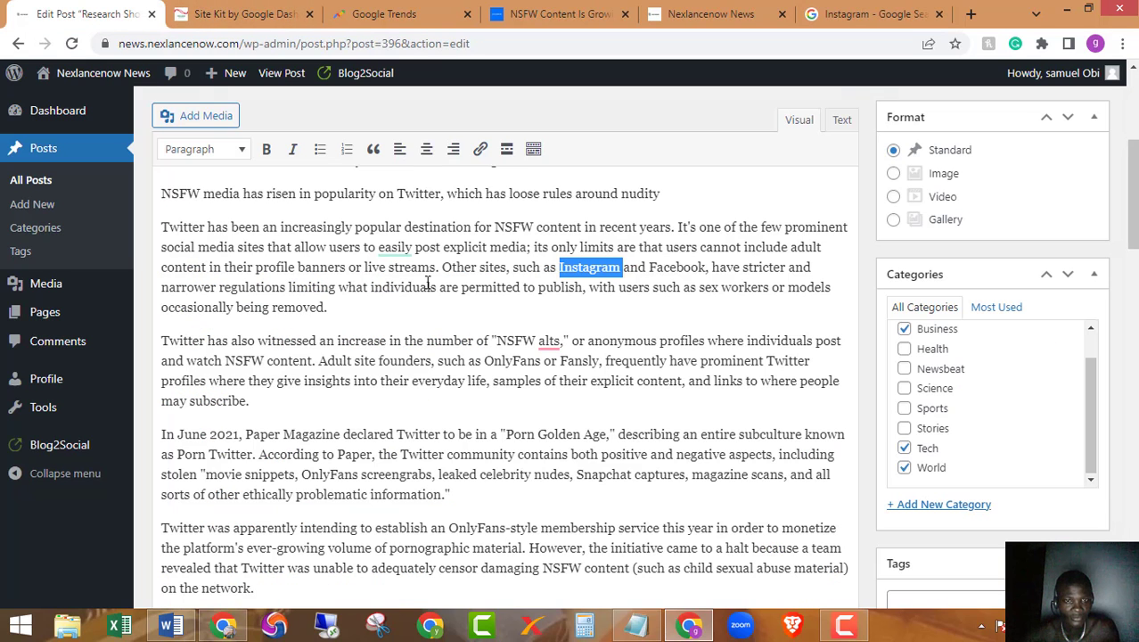
click(479, 149)
key(ctrl+v)
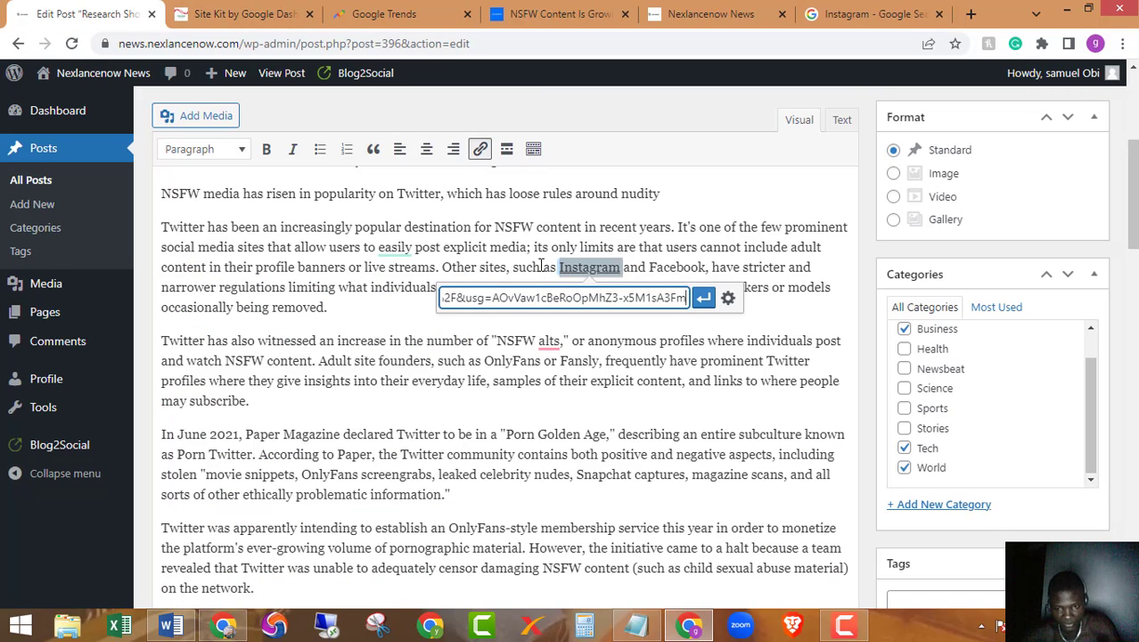
key(Return)
- Search Google in a fresh tab for "Facebook", taken from the same sentence, and copy the "Facebook - log in or sign up" result's link address
double_click(678, 267)
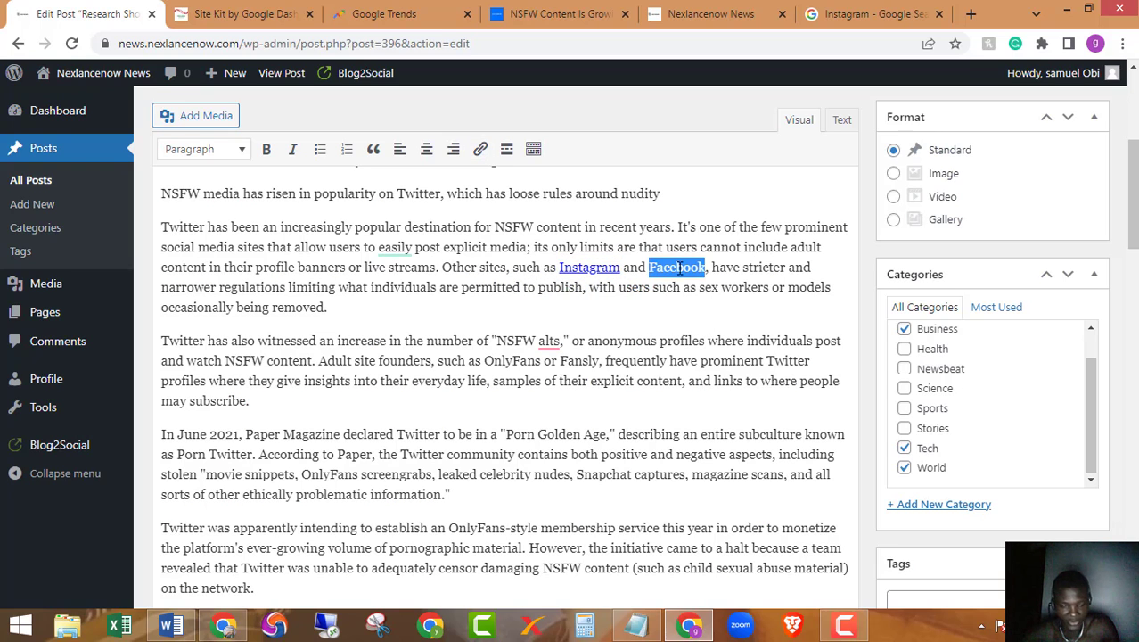
click(869, 14)
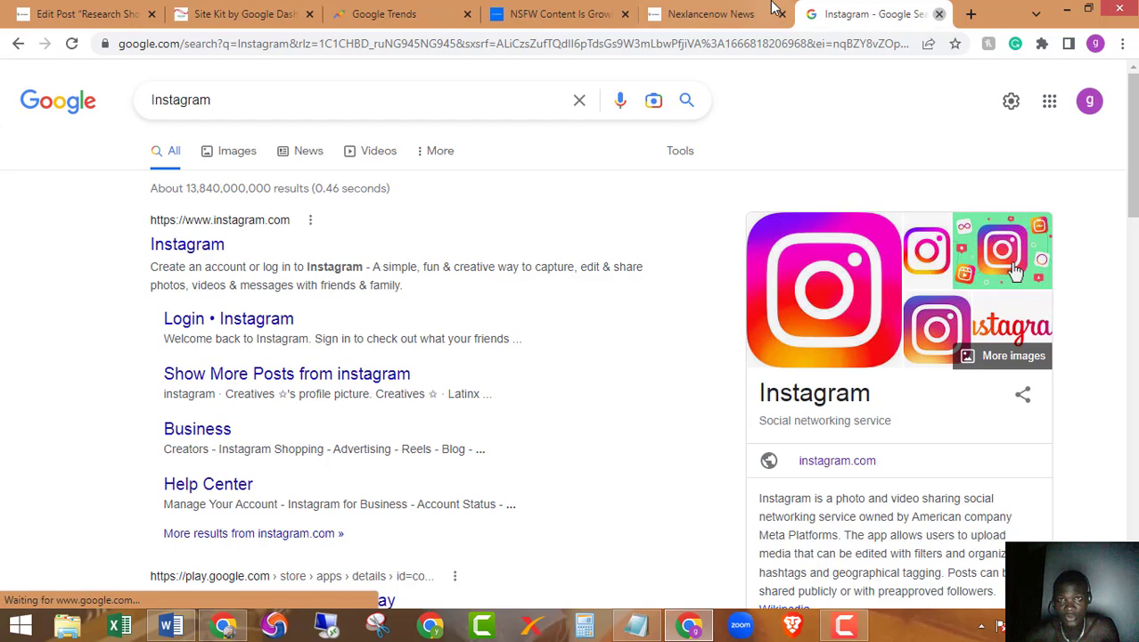
click(939, 13)
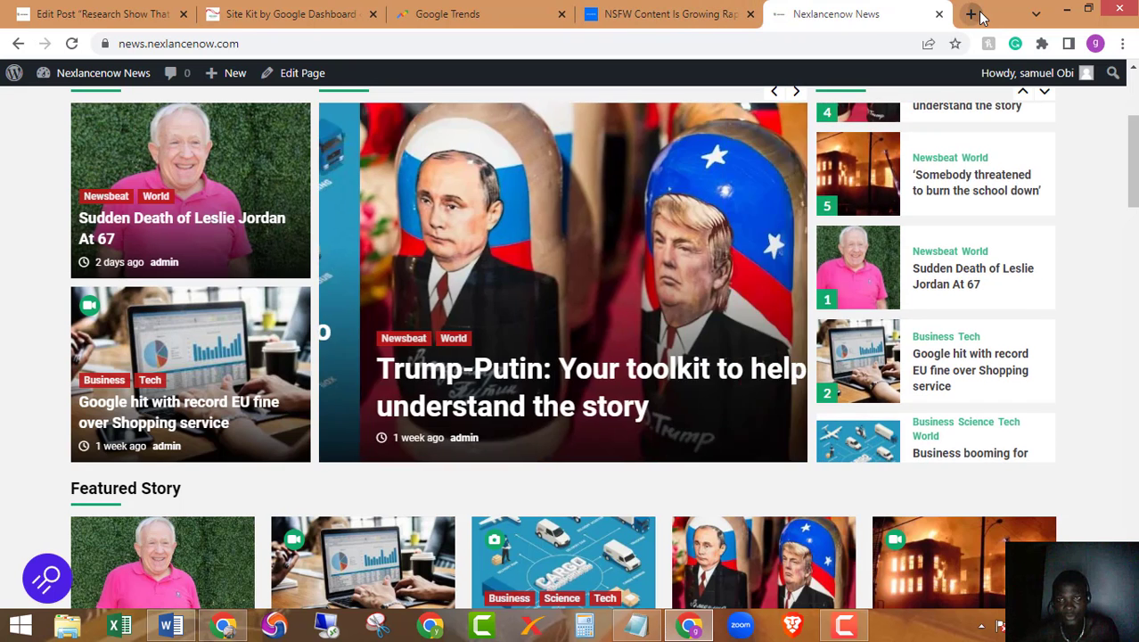
click(971, 13)
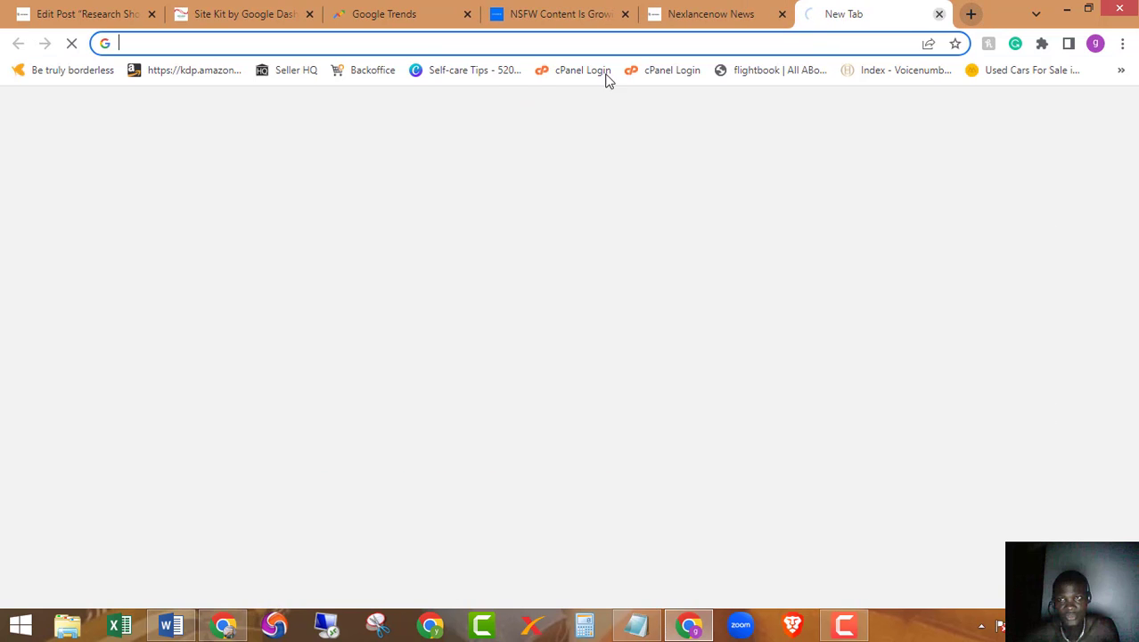
text(Facebook)
key(Return)
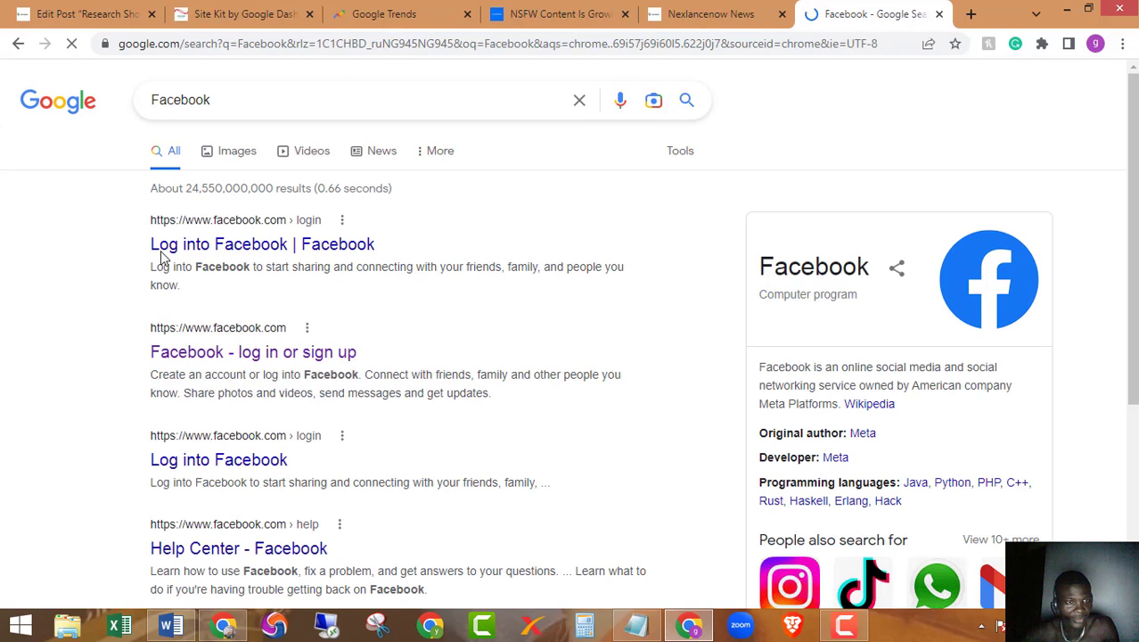
right_click(206, 355)
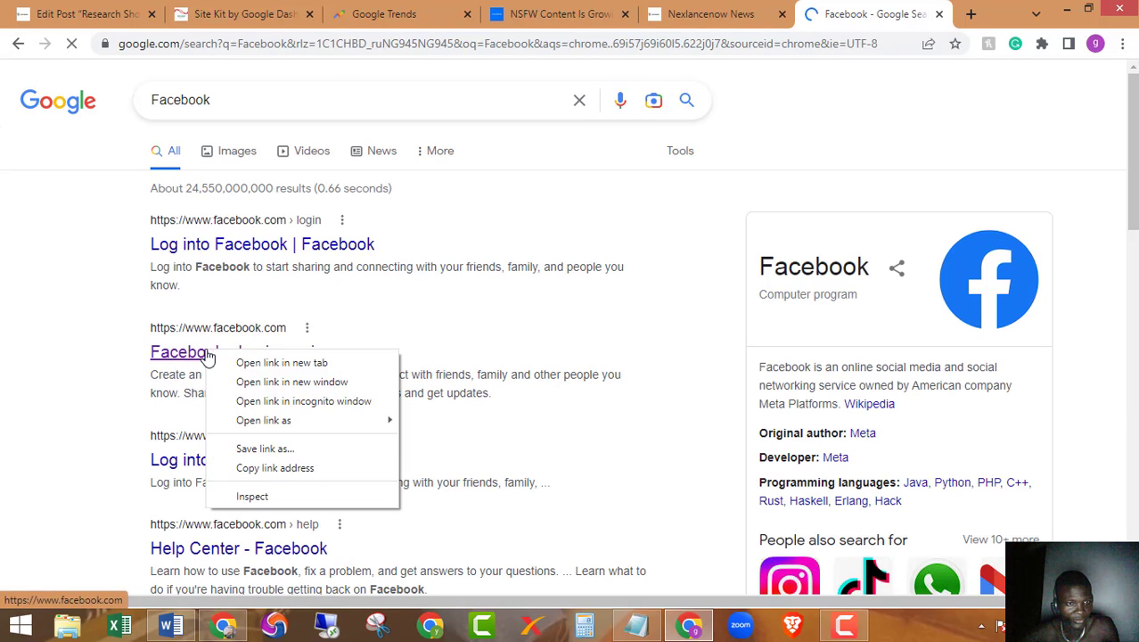
click(250, 469)
click(385, 10)
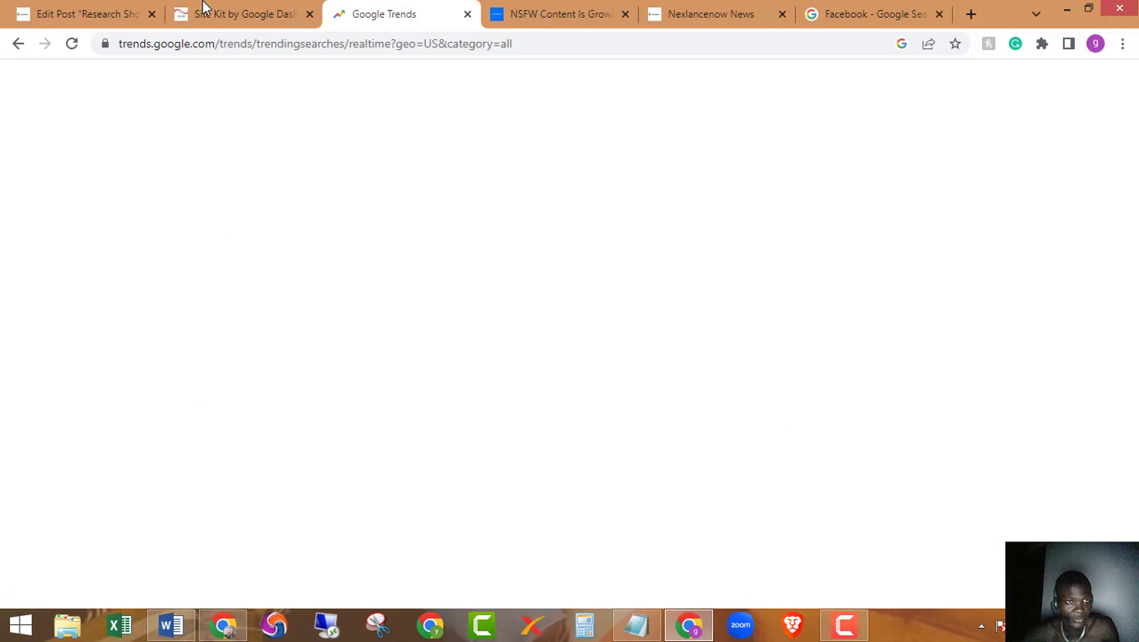
click(63, 14)
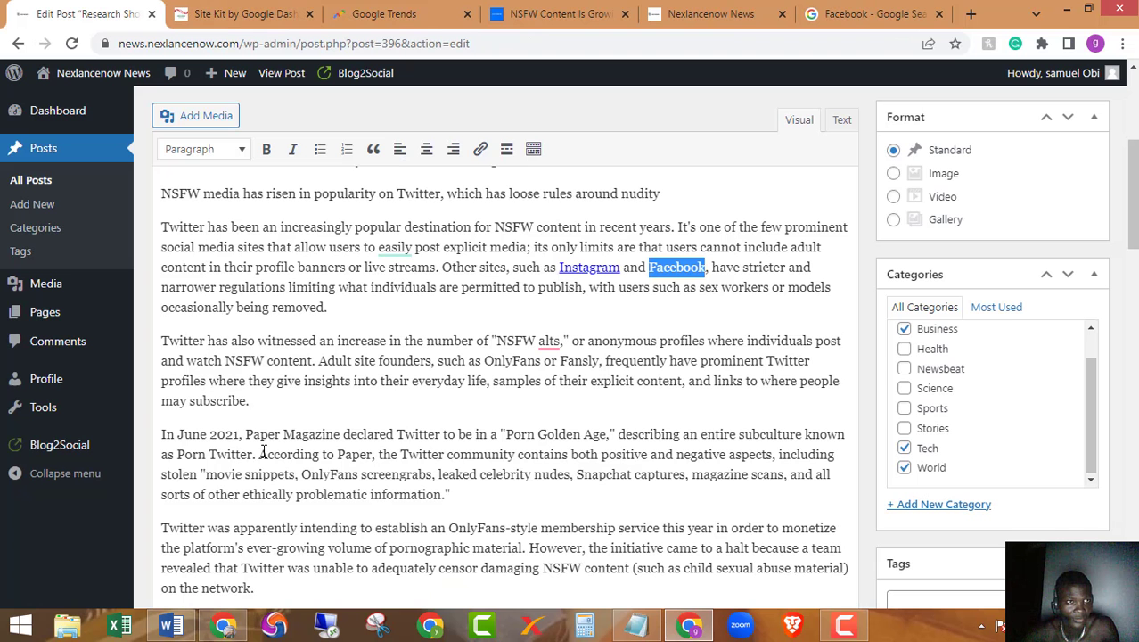
click(480, 148)
key(ctrl+v)
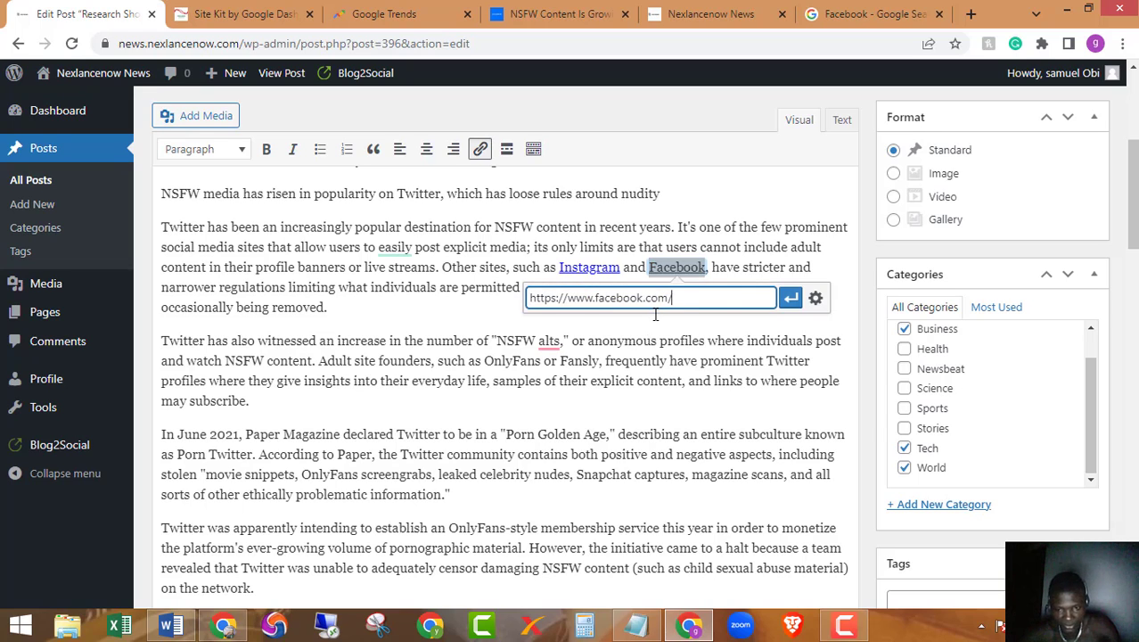
key(Return)
click(359, 321)
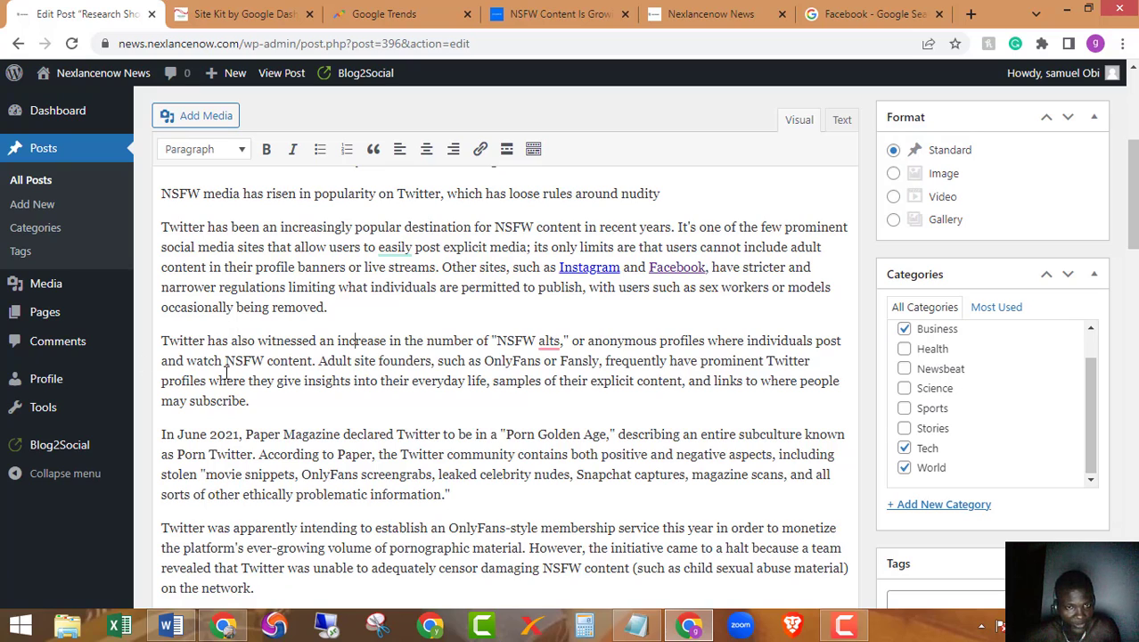
- Search Google for "NSFW", copied from the phrase "NSFW alts", and copy the address of the Wikipedia link in the "Not safe for work" summary
double_click(508, 342)
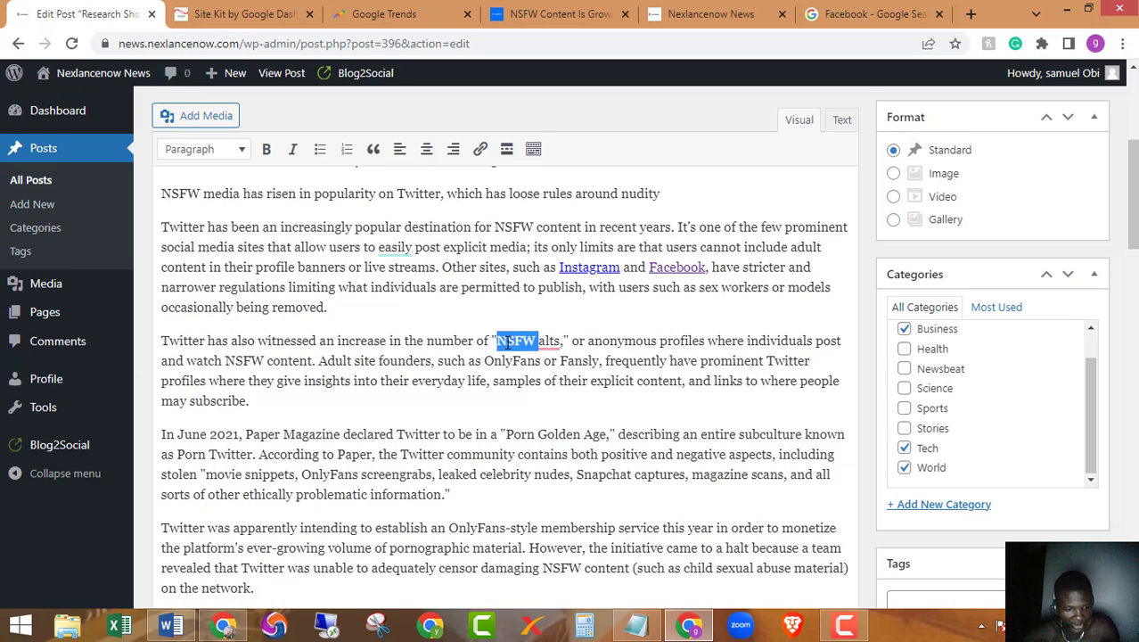
click(869, 13)
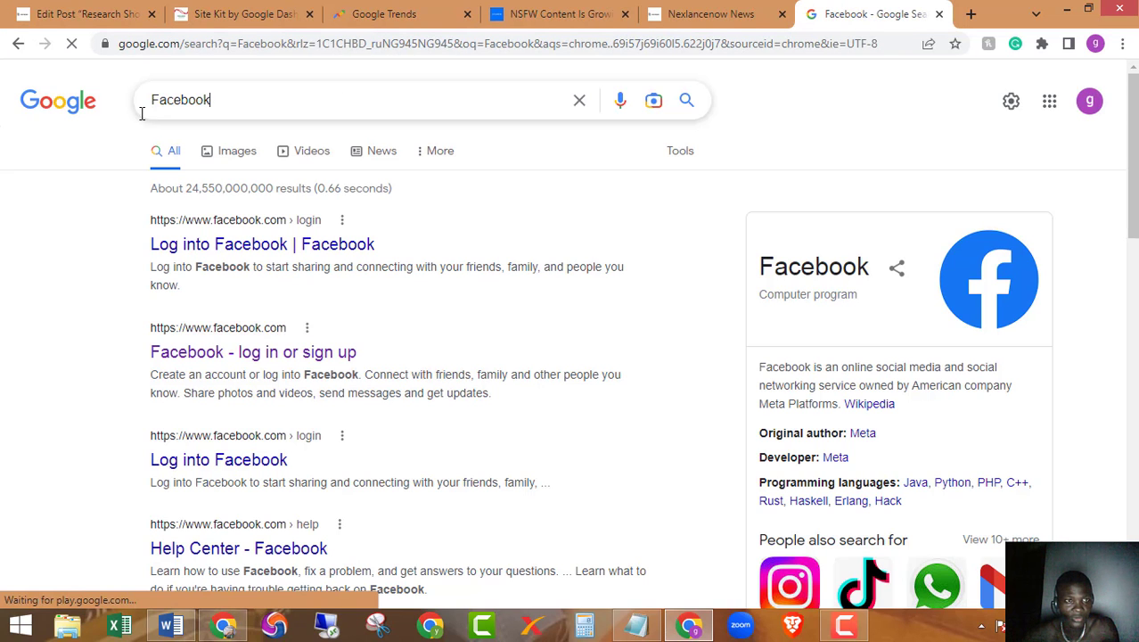
double_click(136, 112)
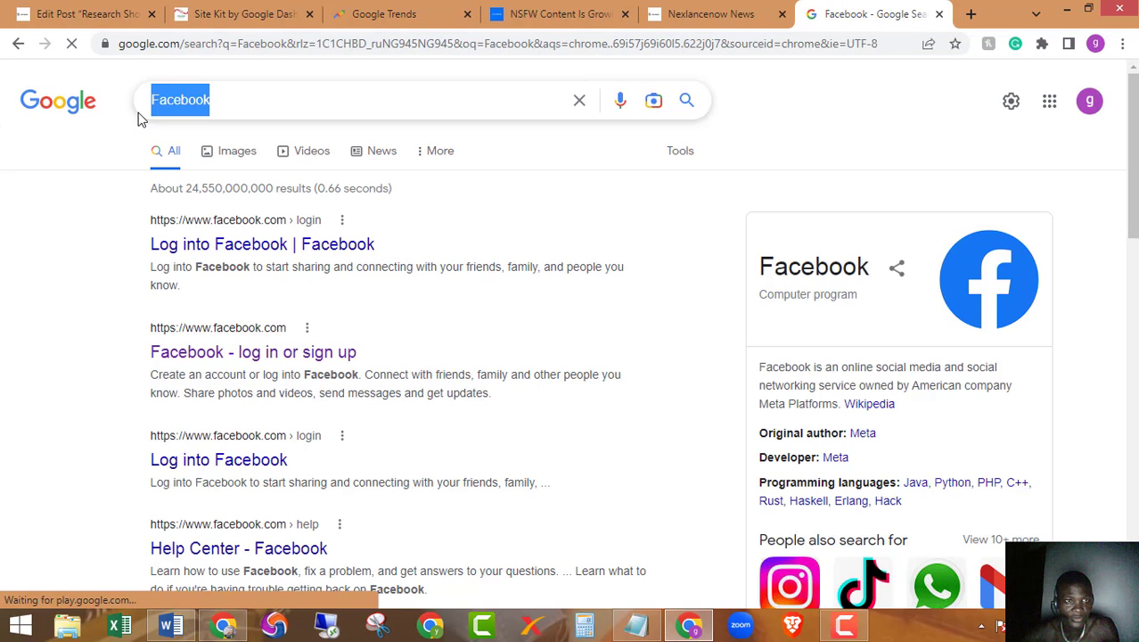
key(ctrl+v)
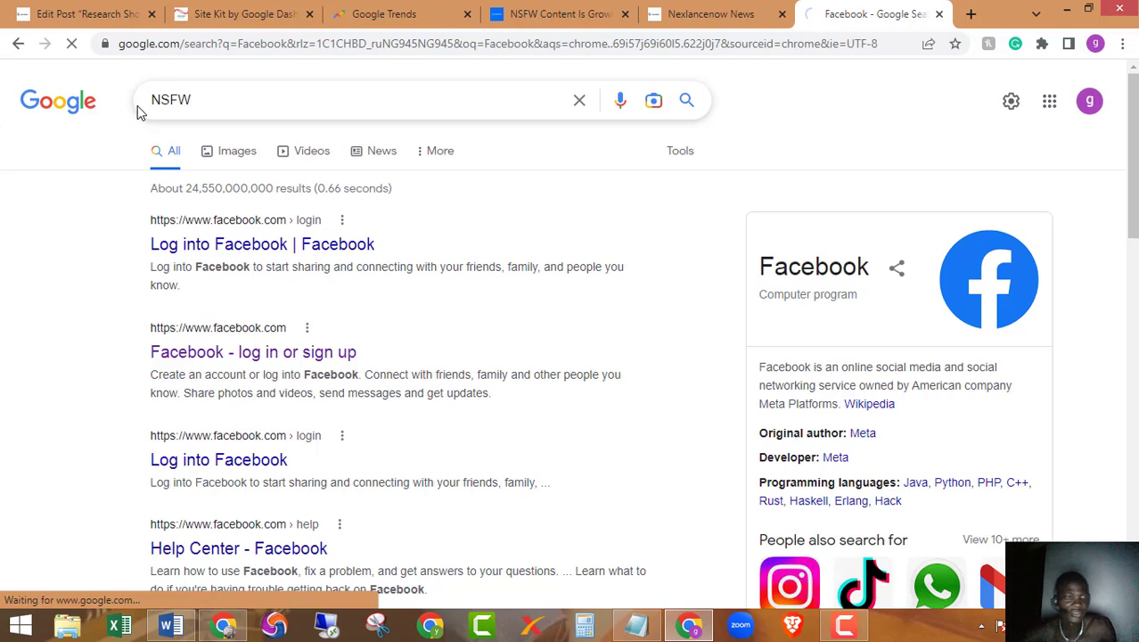
key(Return)
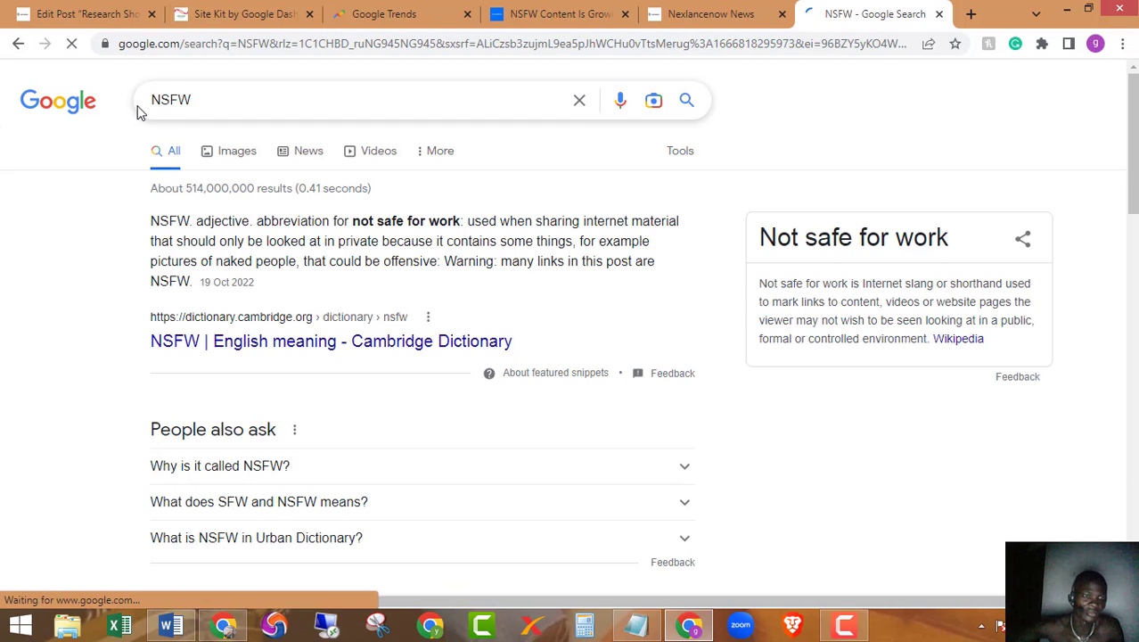
right_click(952, 347)
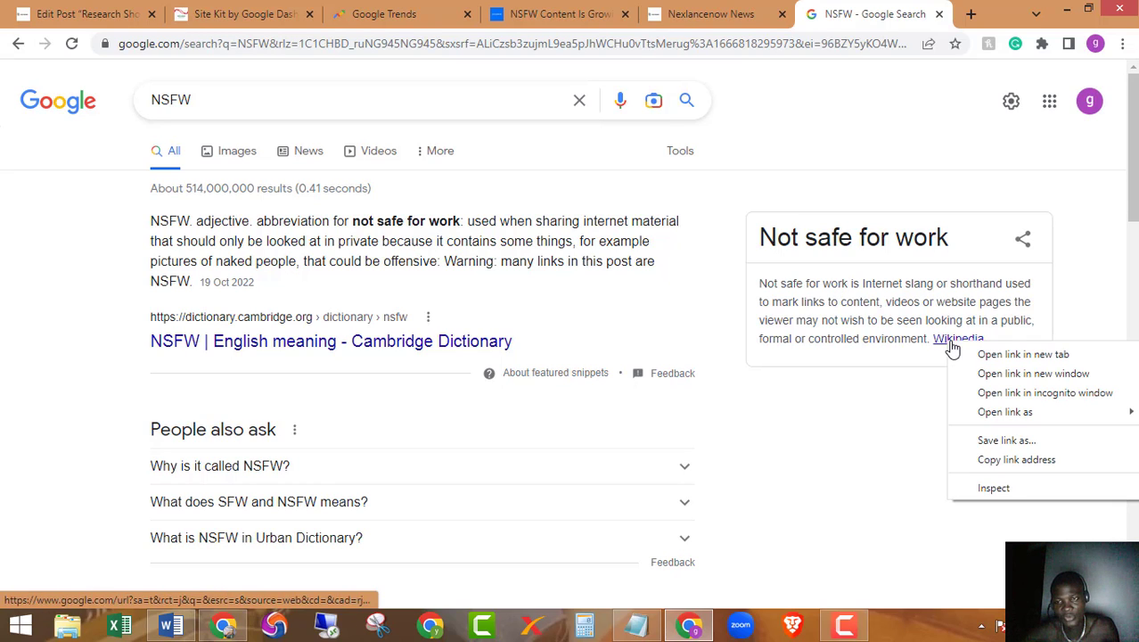
click(993, 460)
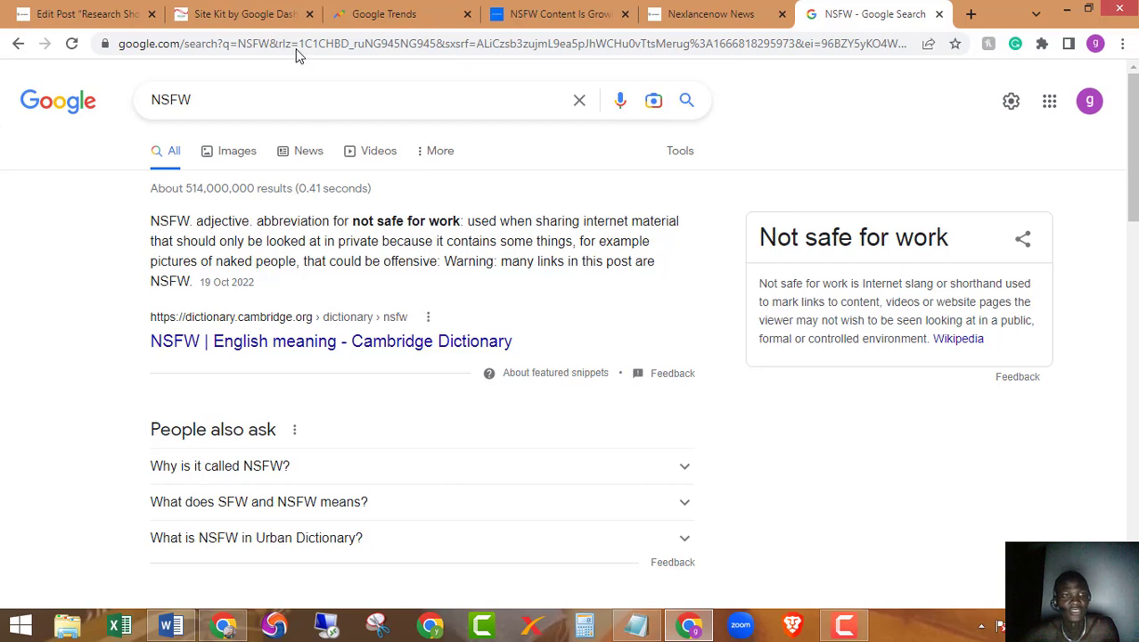
- Link the word "NSFW" in the phrase "NSFW alts" to the copied Wikipedia link address
click(71, 12)
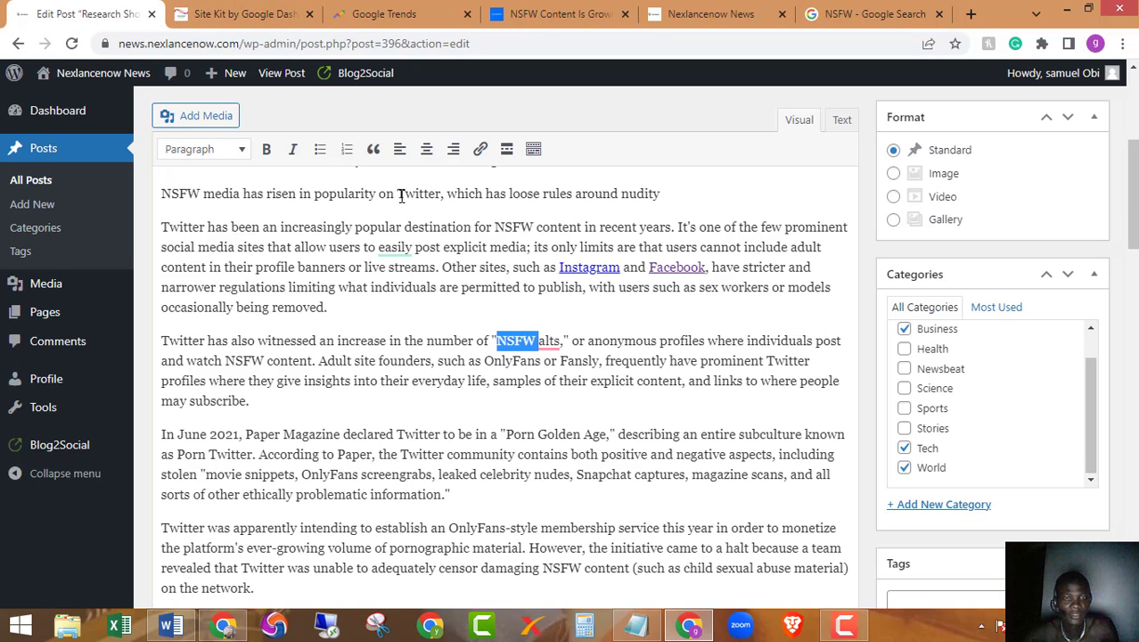
key(ctrl+k)
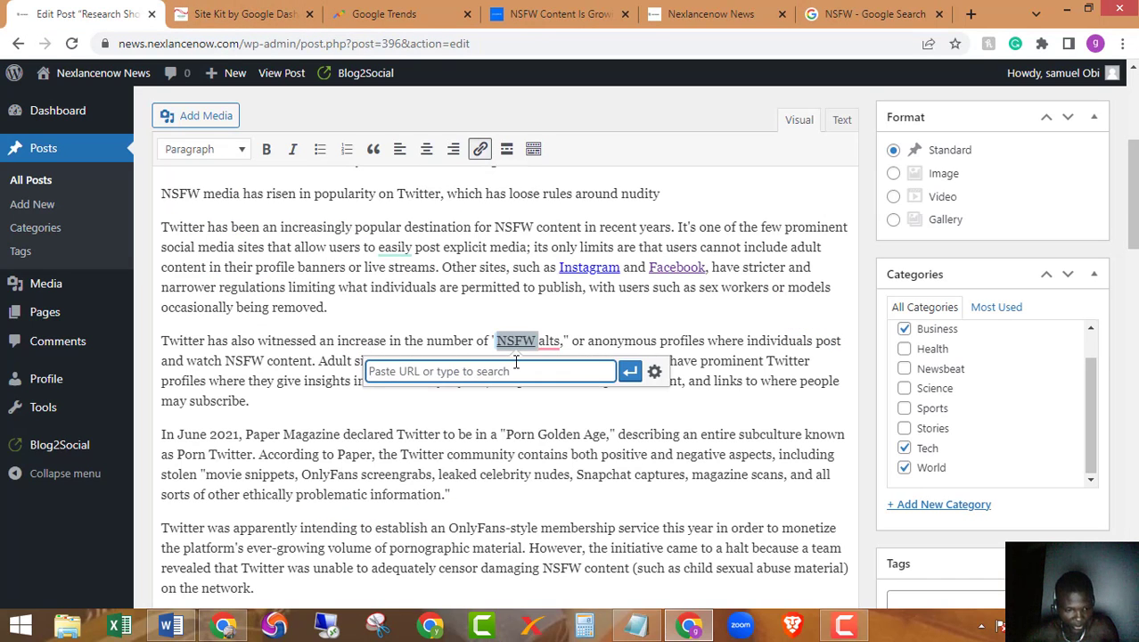
key(ctrl+v)
key(Return)
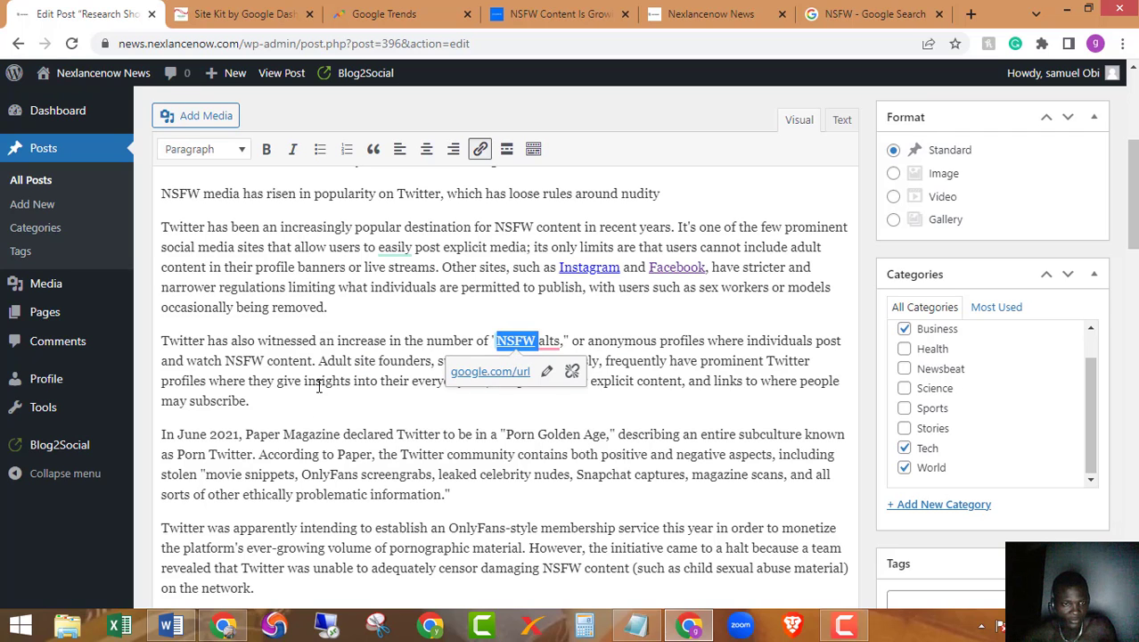
click(446, 423)
- Search Google for "OnlyFans", copied from the sentence about adult site founders, and copy the link address of the main onlyfans.com result
scroll(448, 422, down, 1)
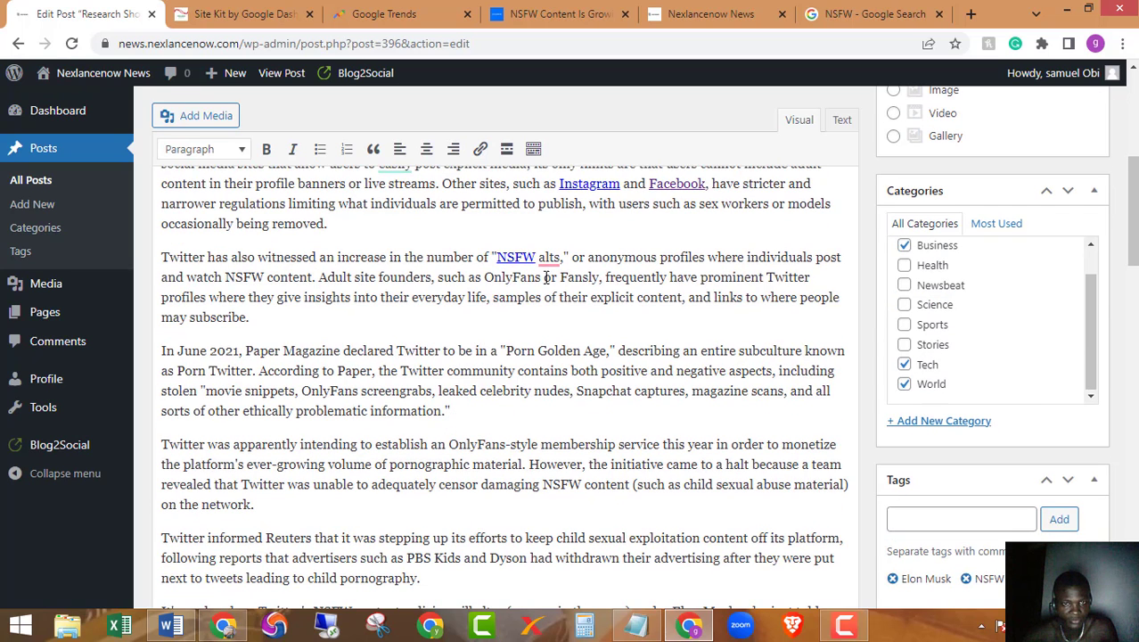
double_click(503, 280)
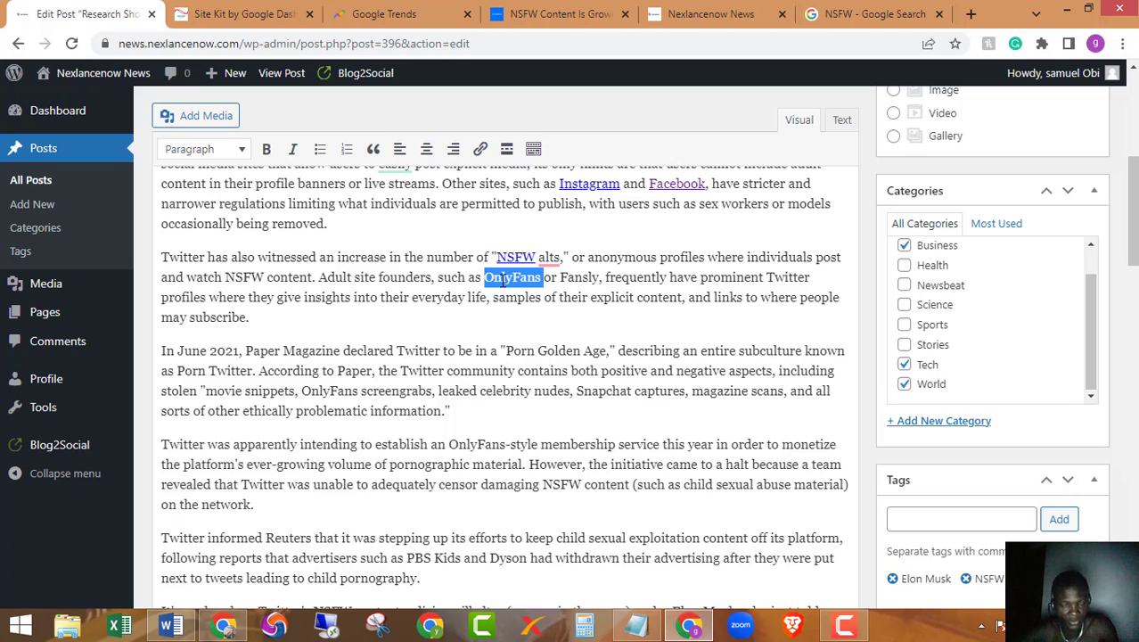
click(874, 15)
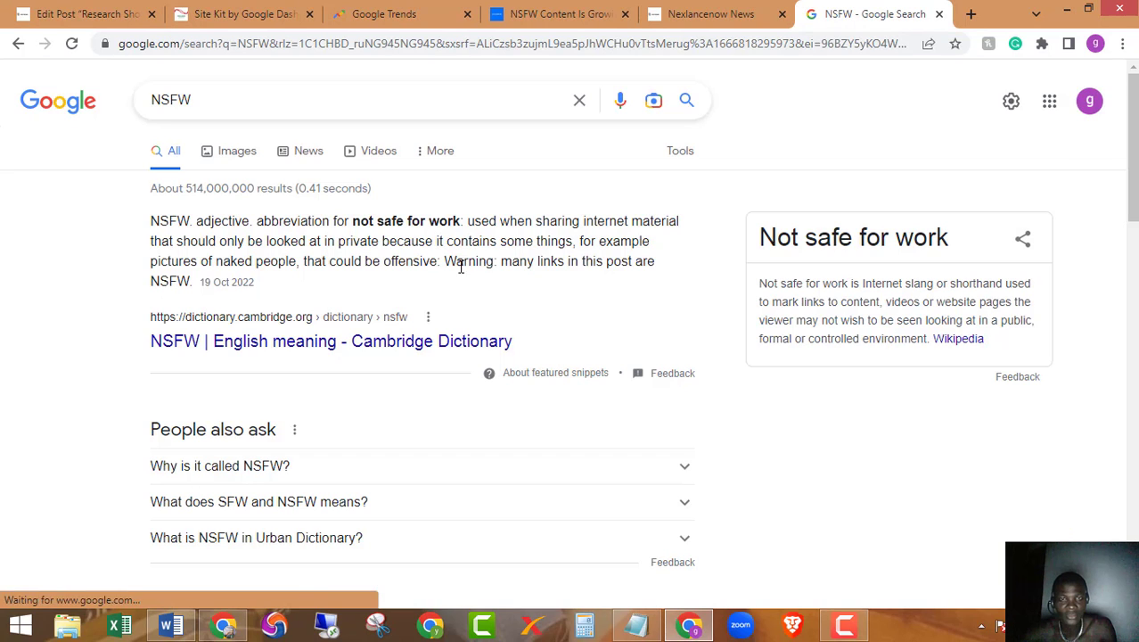
drag(269, 99, 79, 104)
key(ctrl+v)
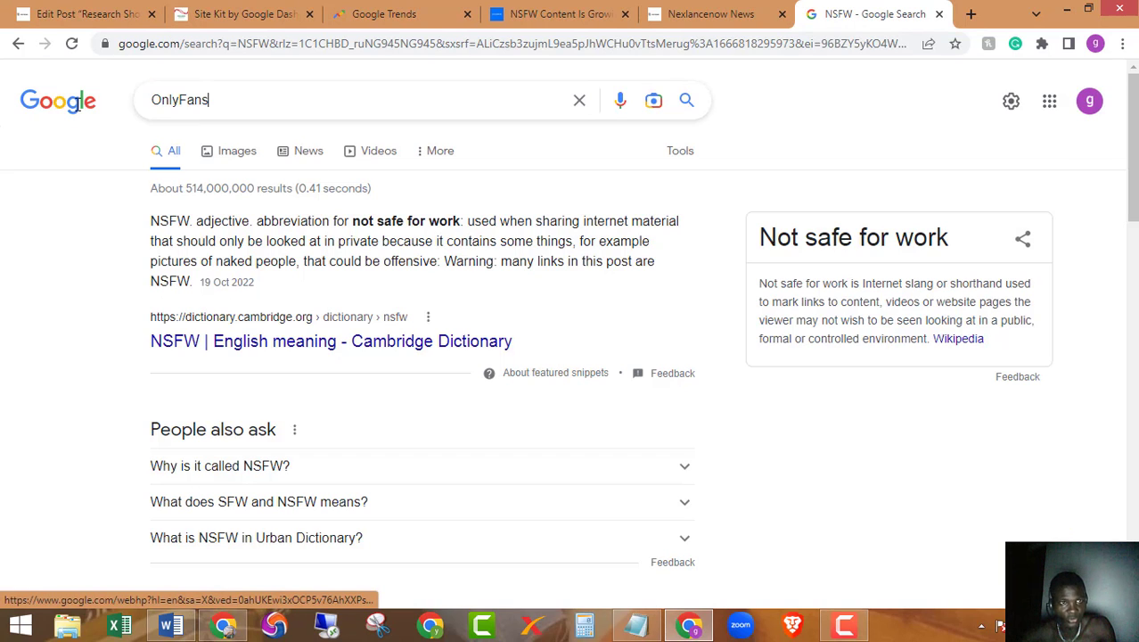
key(Return)
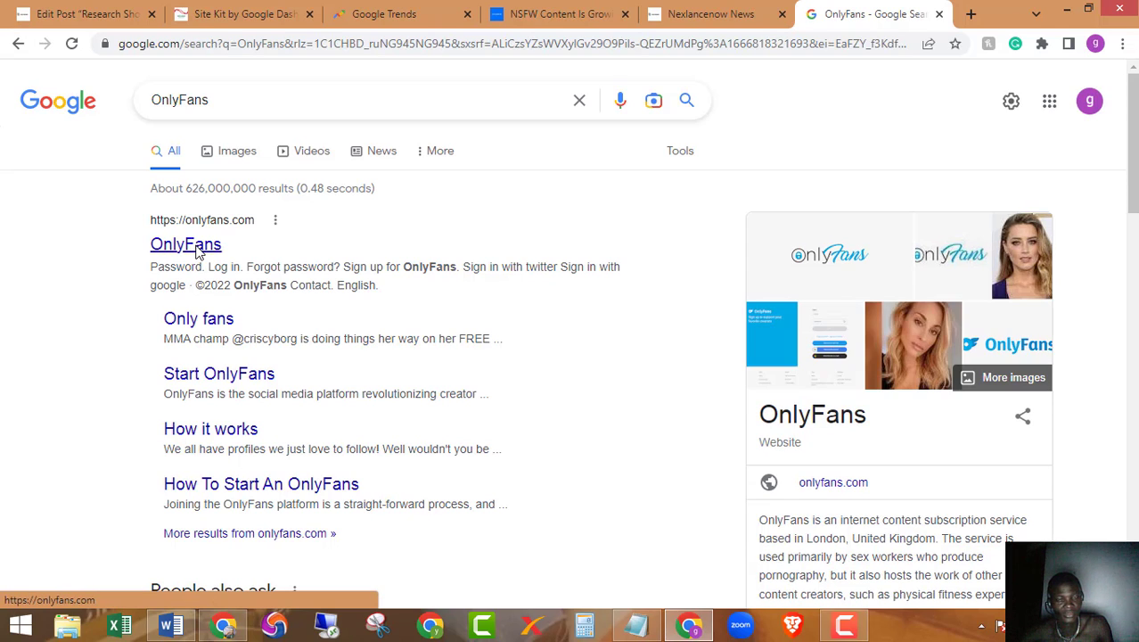
click(198, 253)
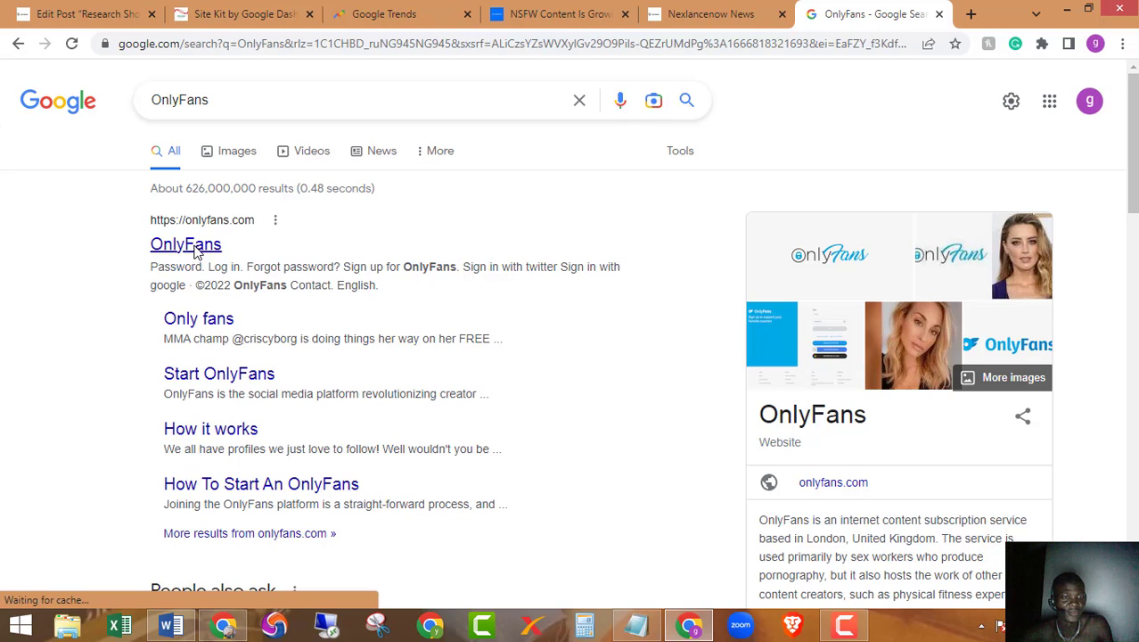
right_click(197, 252)
click(272, 363)
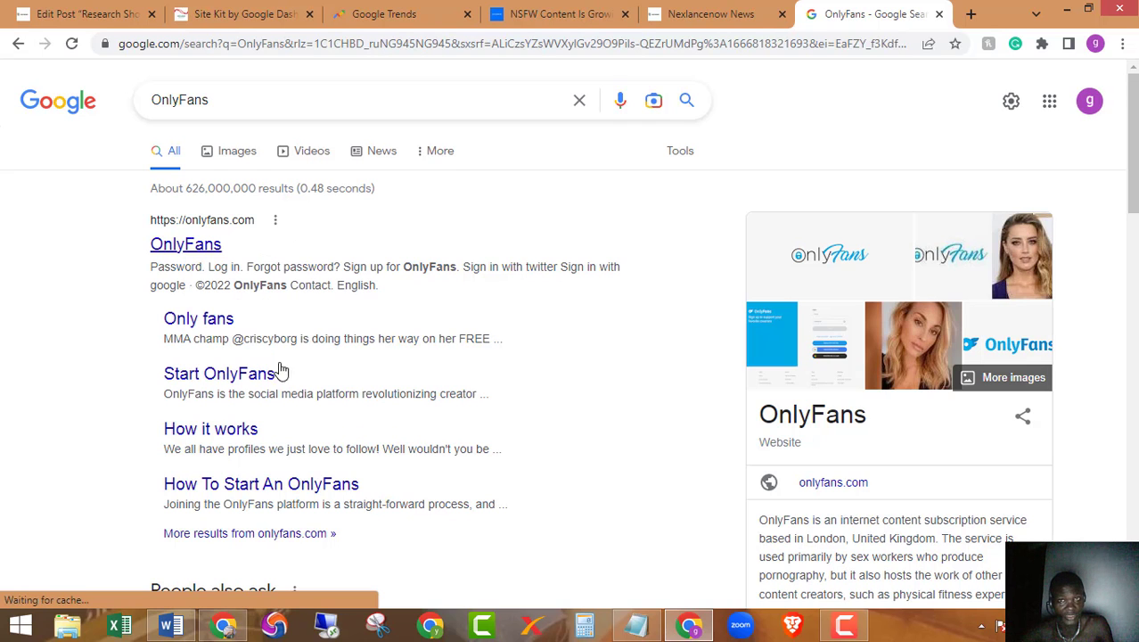
- Link the word "OnlyFans" in the sentence about adult site founders to the copied address
click(107, 13)
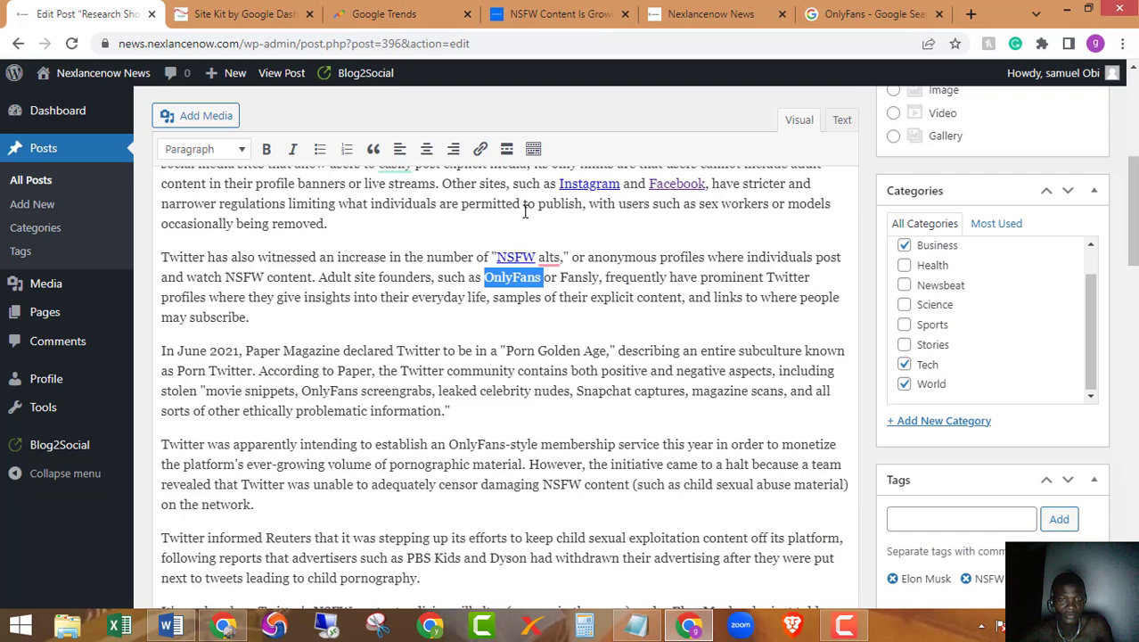
click(479, 152)
key(ctrl+v)
key(Return)
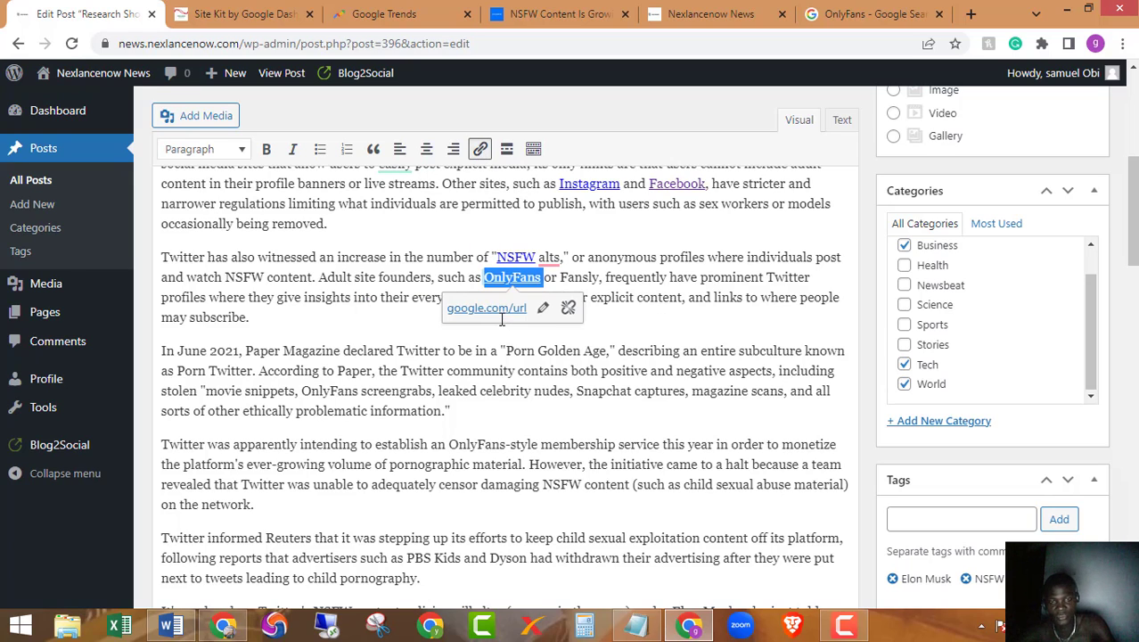
click(613, 280)
- Search Google for "Fansly", copied from the same sentence, and copy the link address of the "Fansly - Start Interacting With Your Fans" result
double_click(580, 277)
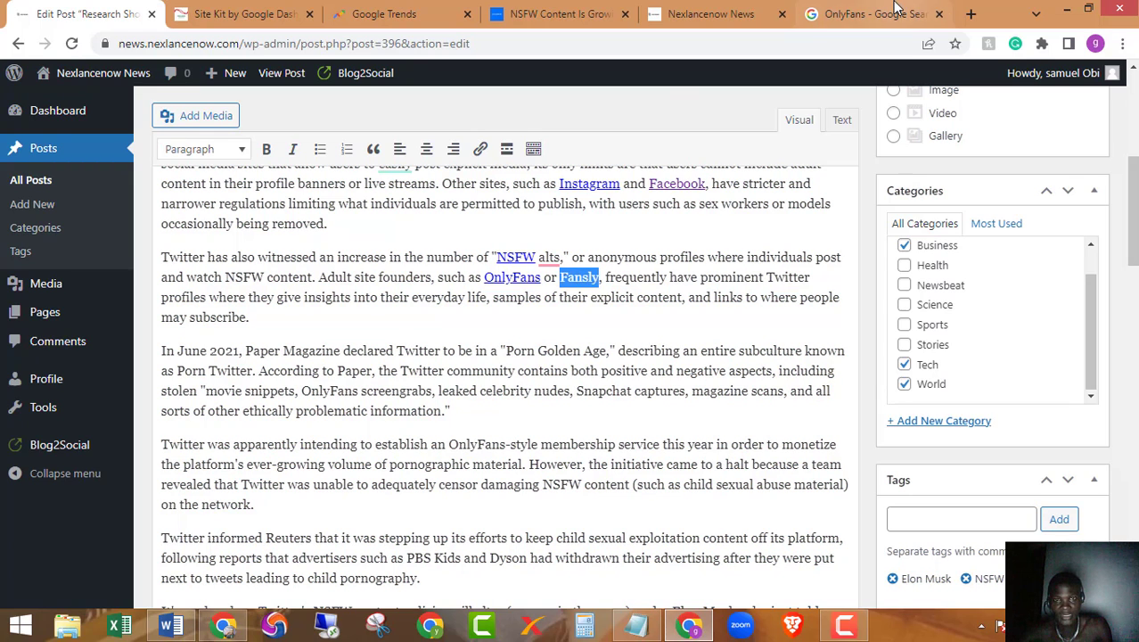
click(869, 15)
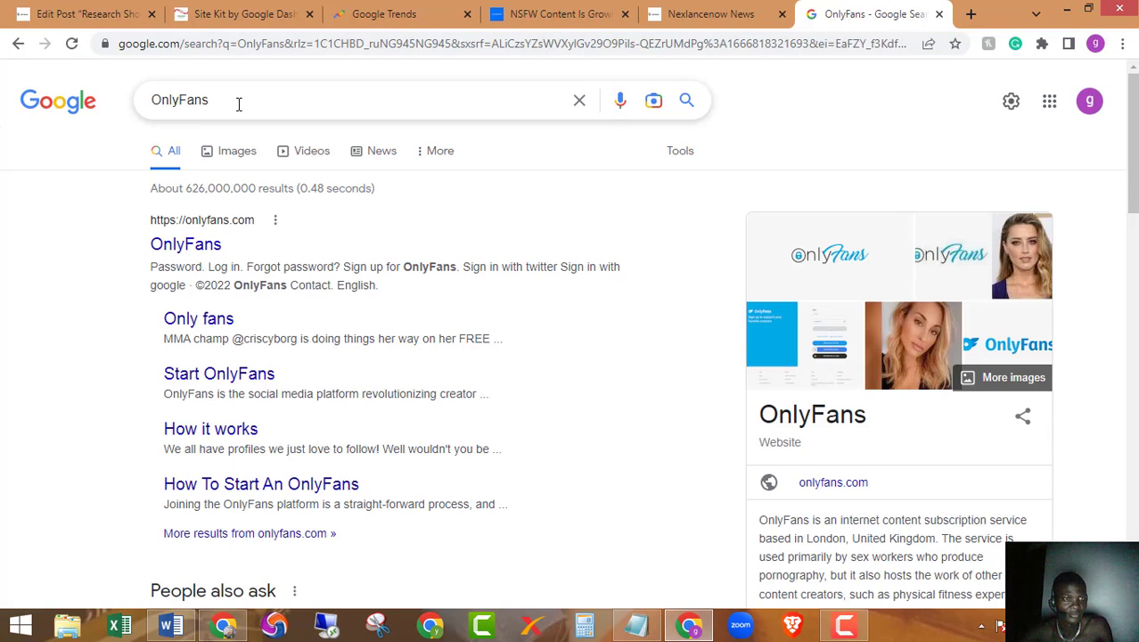
drag(239, 102, 109, 109)
key(ctrl+v)
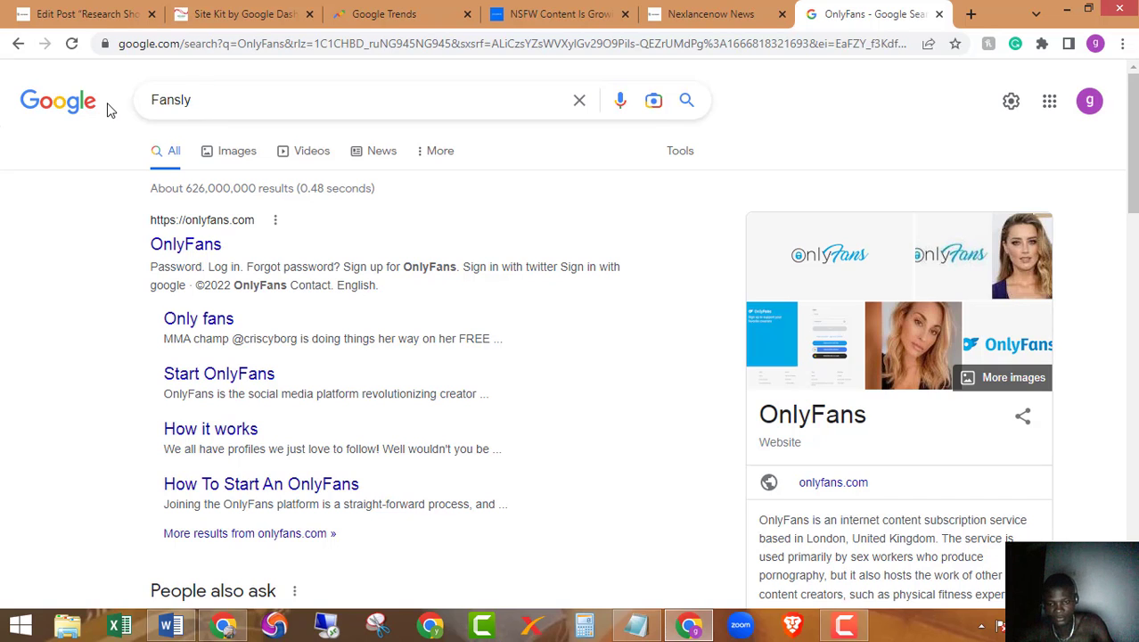
key(Return)
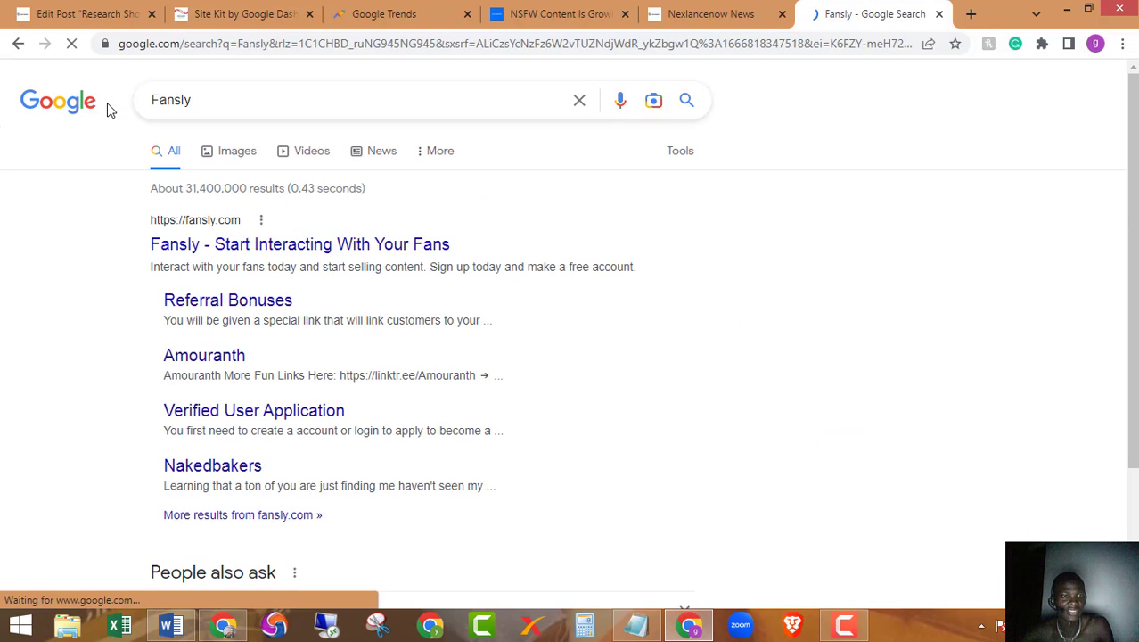
right_click(175, 245)
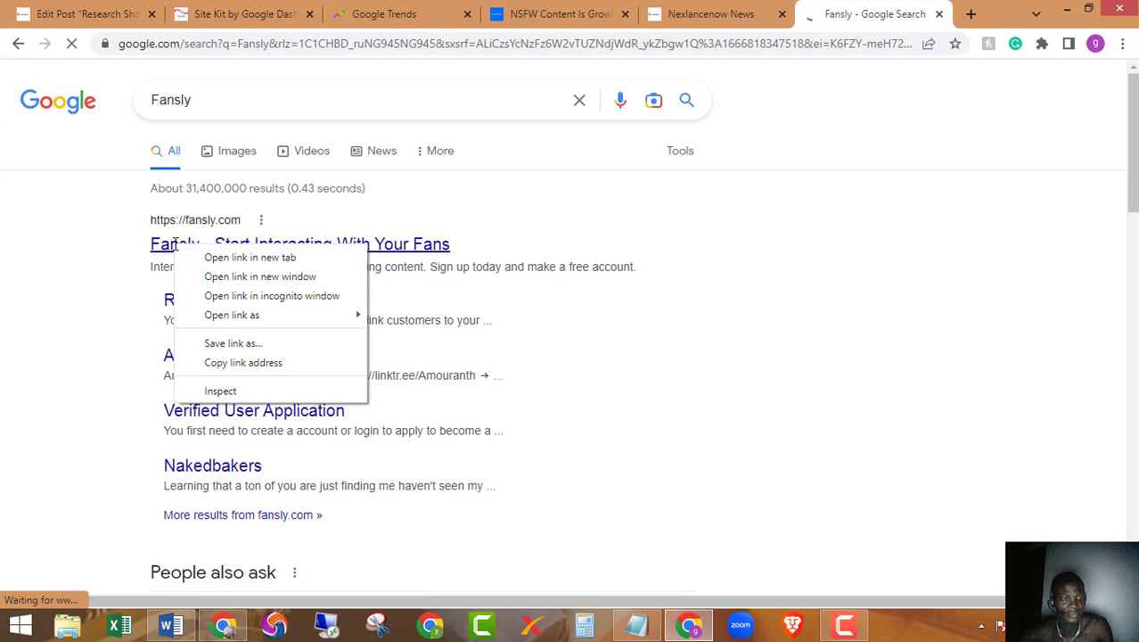
click(247, 362)
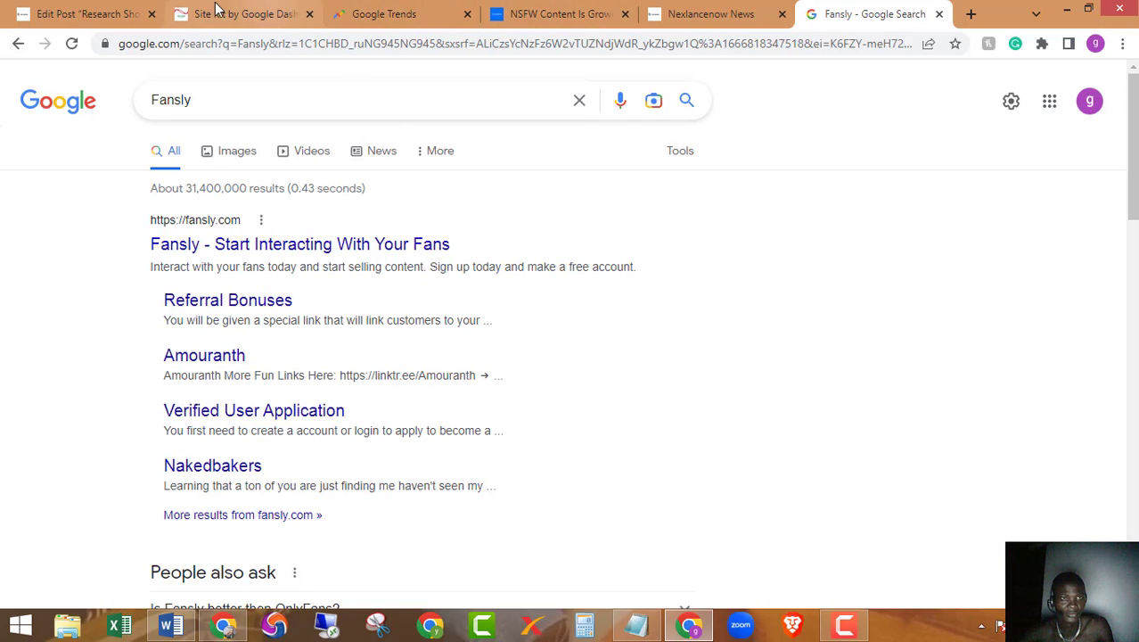
- Link the word "Fansly" in the sentence about adult site founders to the copied fansly.com address
click(61, 7)
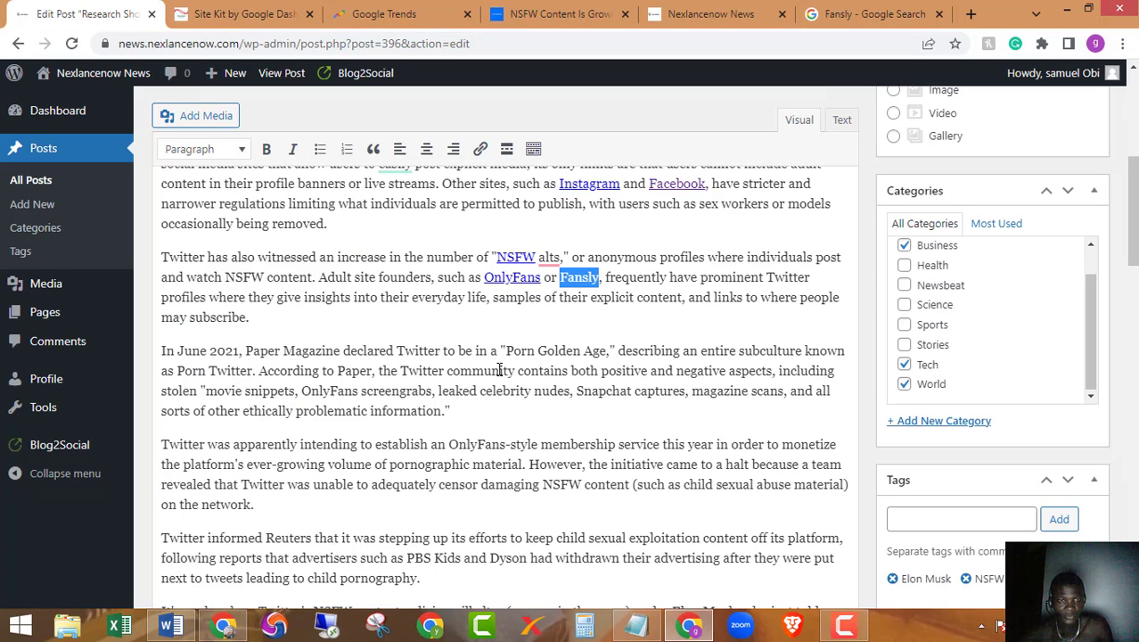
click(481, 151)
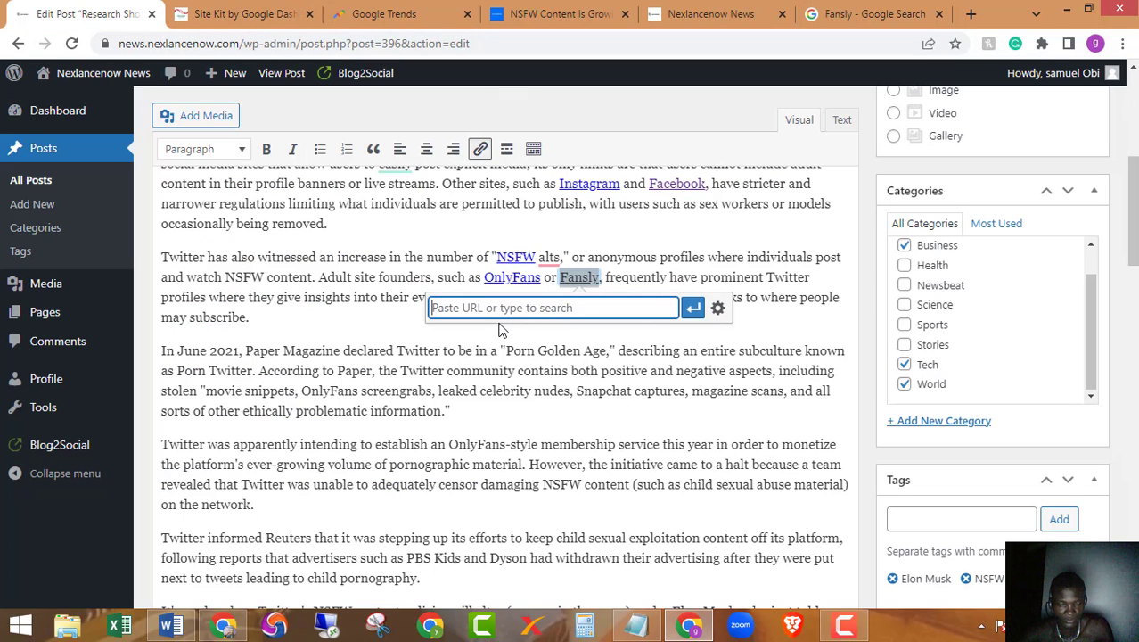
key(ctrl+v)
key(Return)
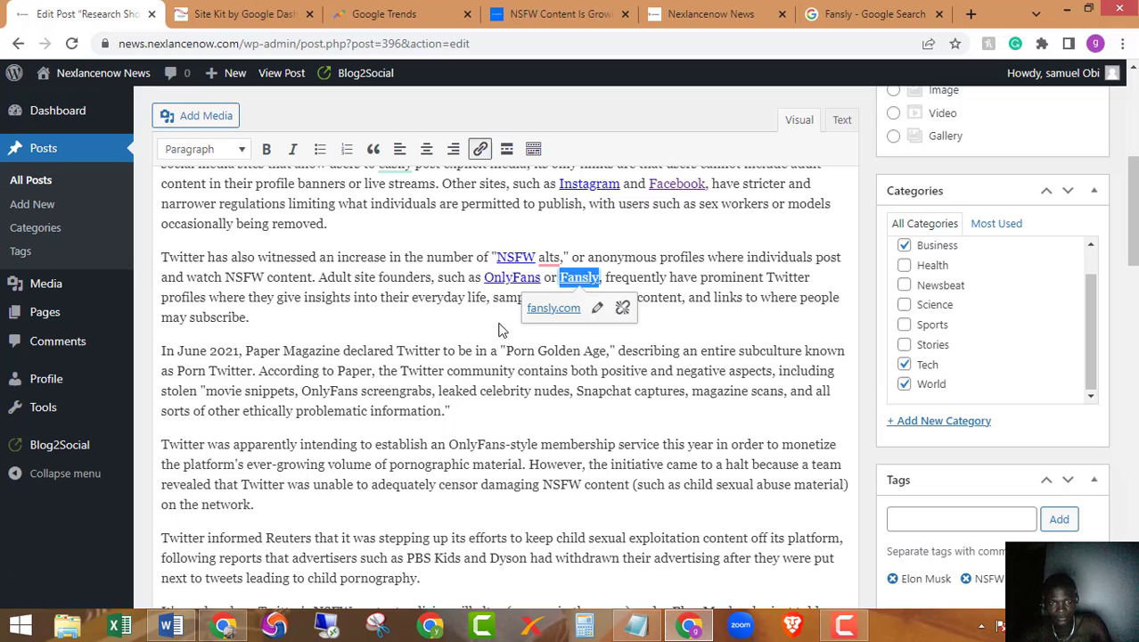
click(416, 350)
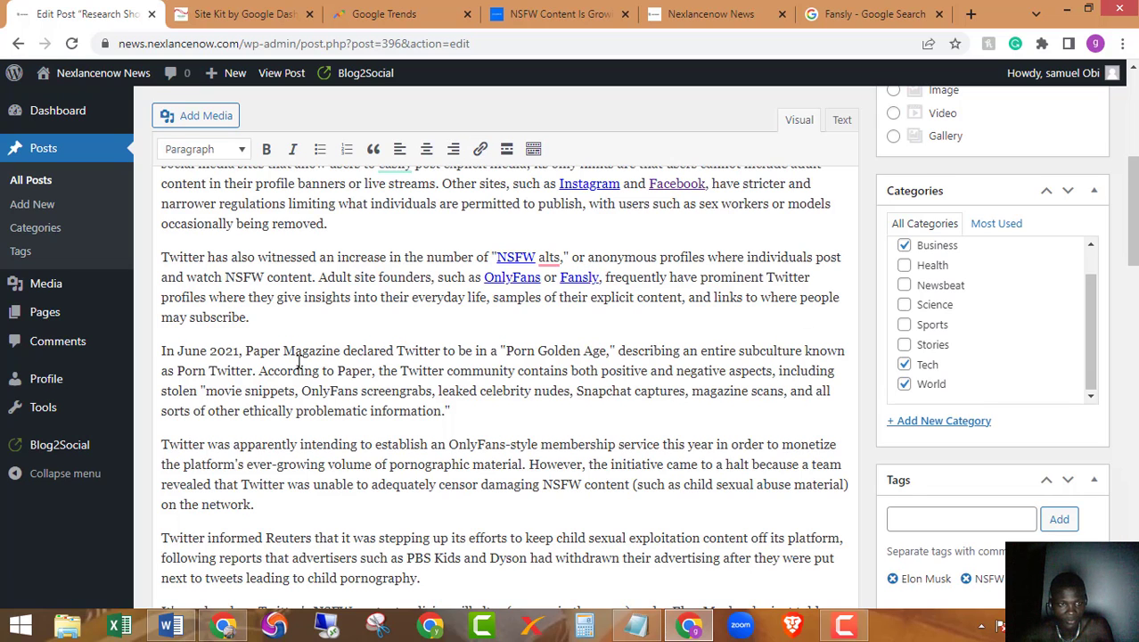
- Search Google for "Porn Golden Age", copied from the June 2021 paragraph, and copy the link address of the "Golden Age of Porn - Wikipedia" result
scroll(299, 360, down, 1)
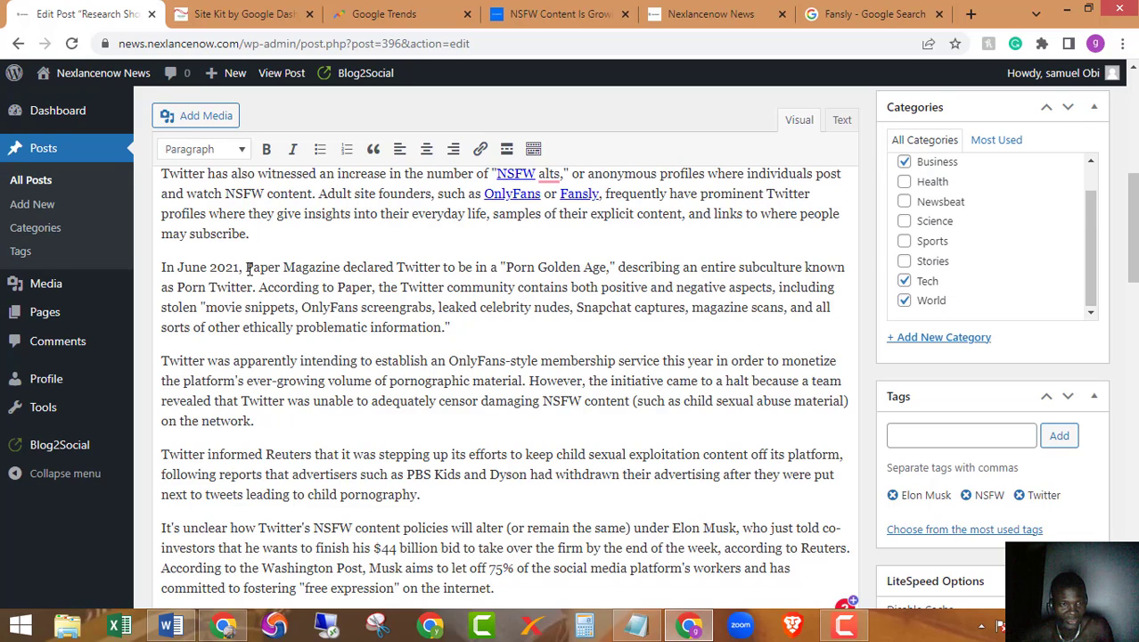
drag(249, 268, 337, 272)
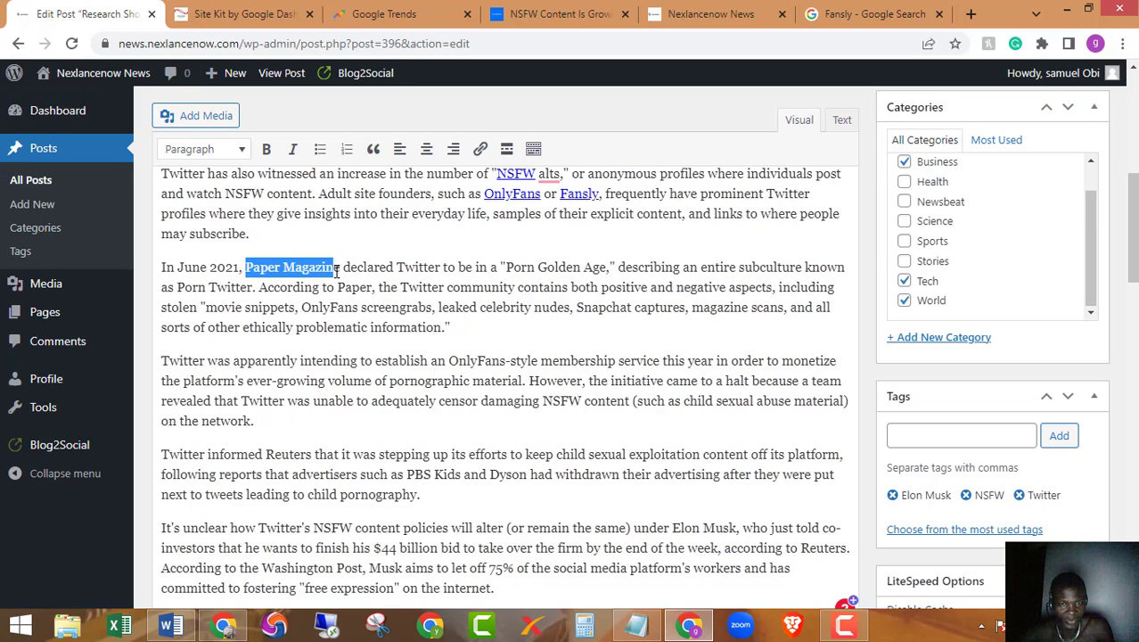
drag(507, 265, 608, 267)
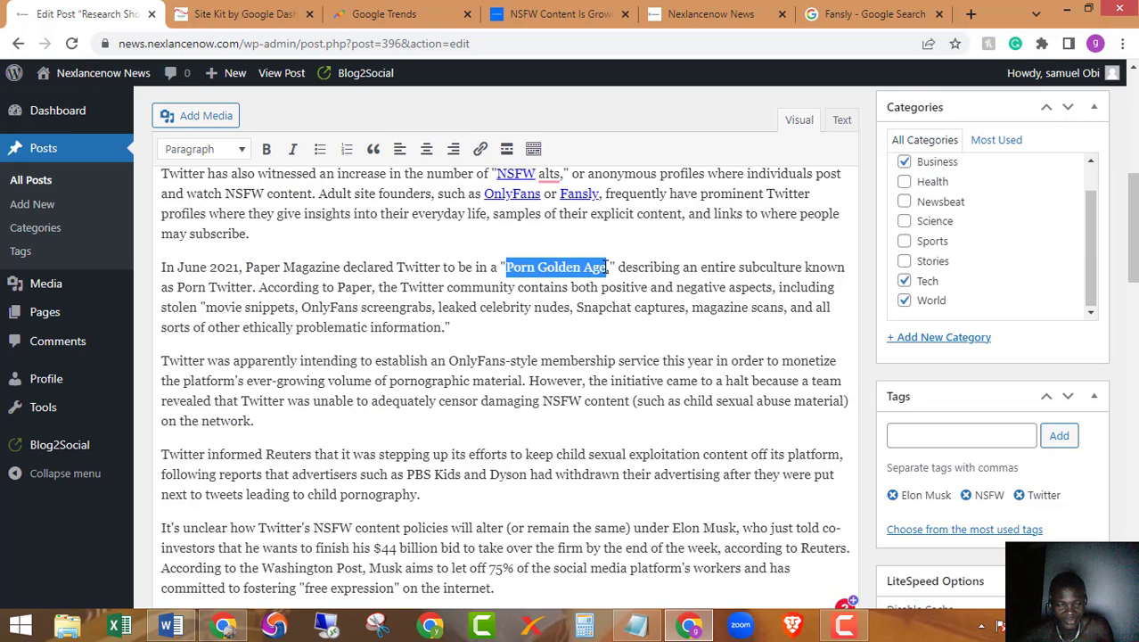
click(870, 13)
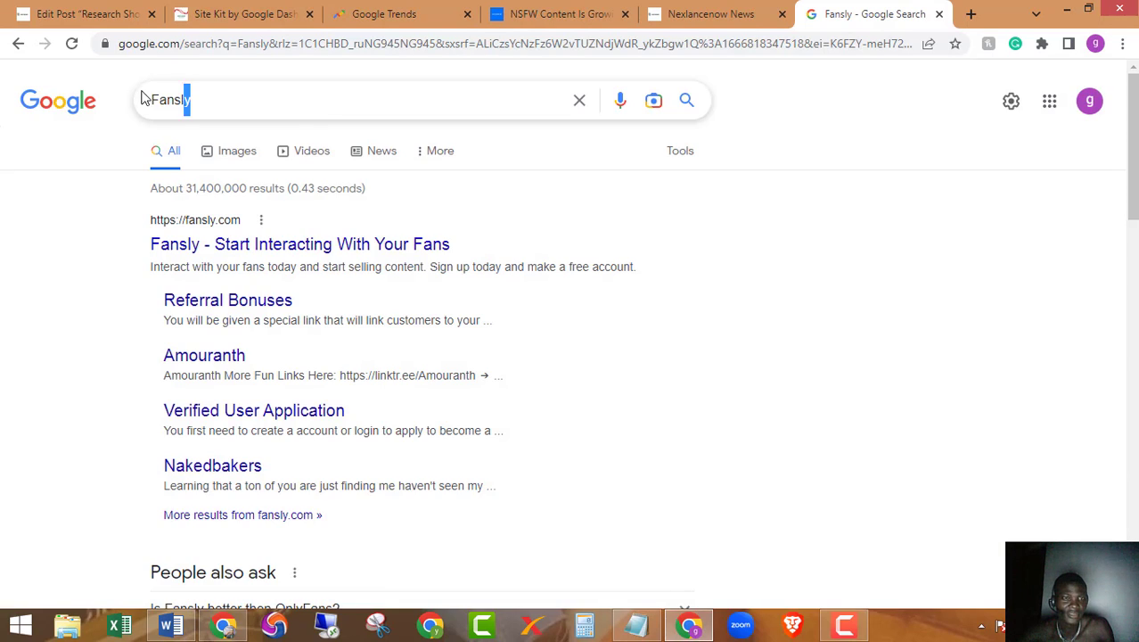
double_click(143, 97)
key(ctrl+v)
key(Return)
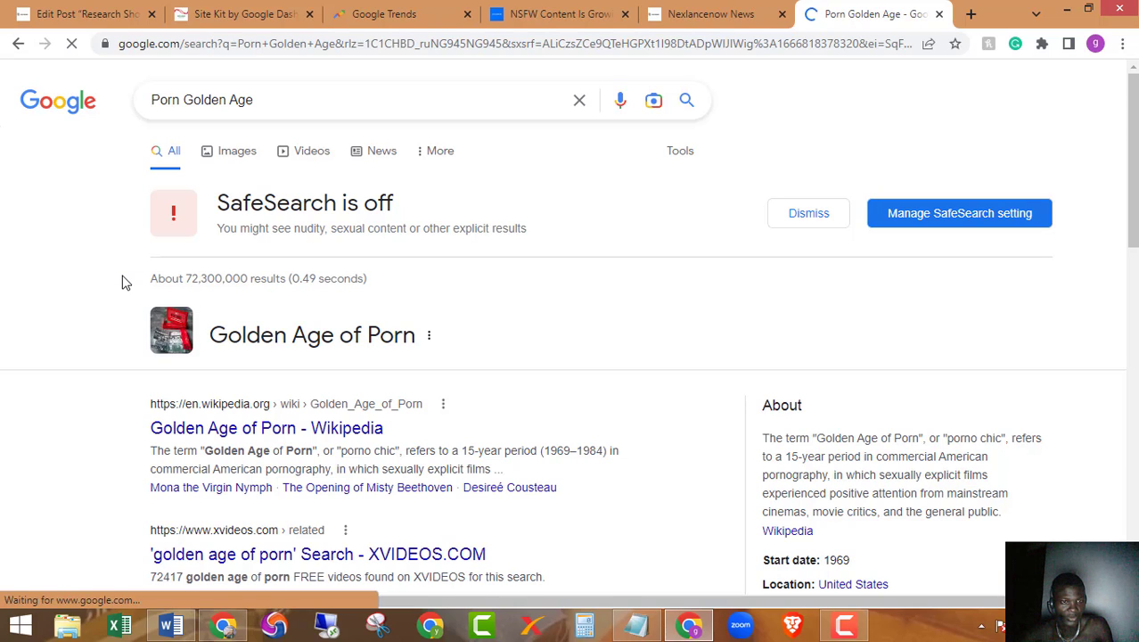
scroll(123, 280, down, 1)
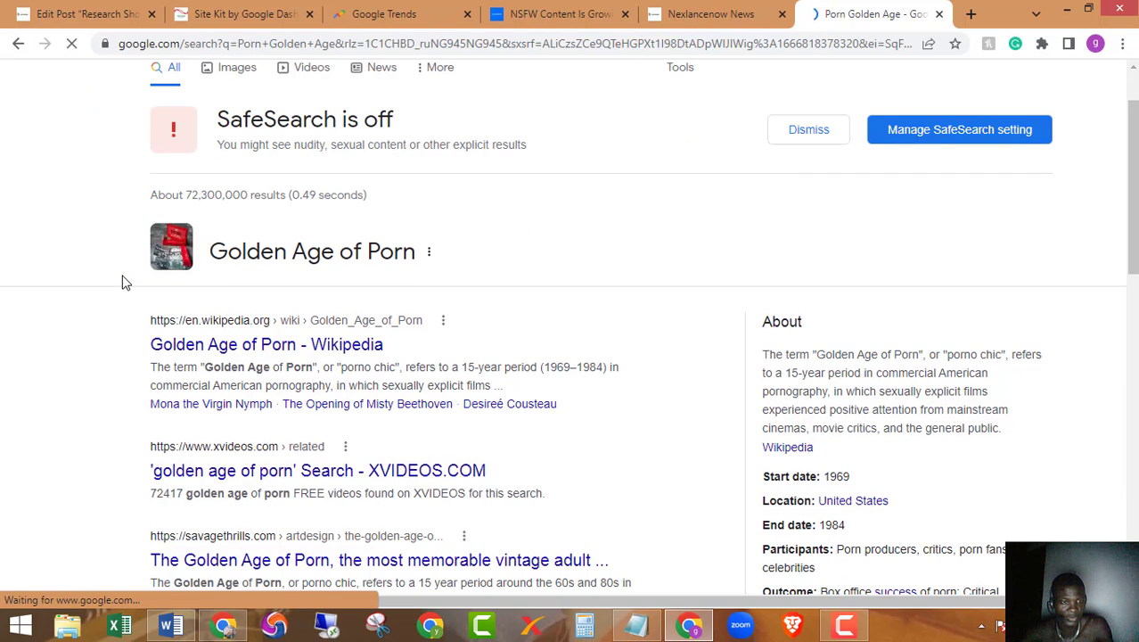
right_click(248, 349)
click(299, 464)
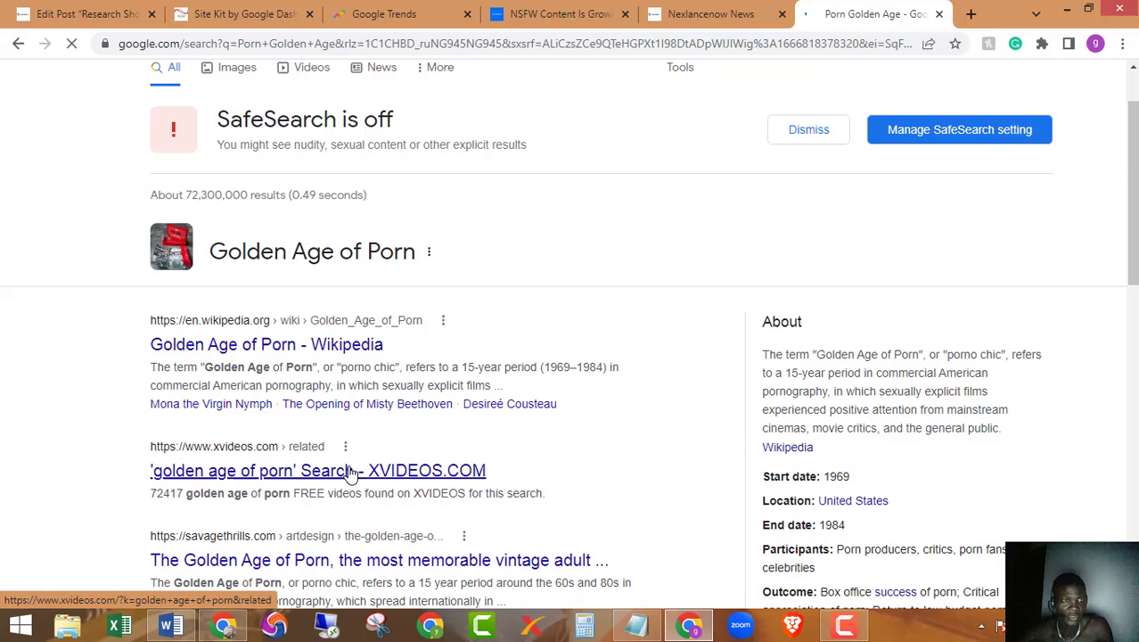
- Link the phrase "Porn Golden Age" in the June 2021 paragraph to the copied Wikipedia result address
click(85, 14)
click(480, 150)
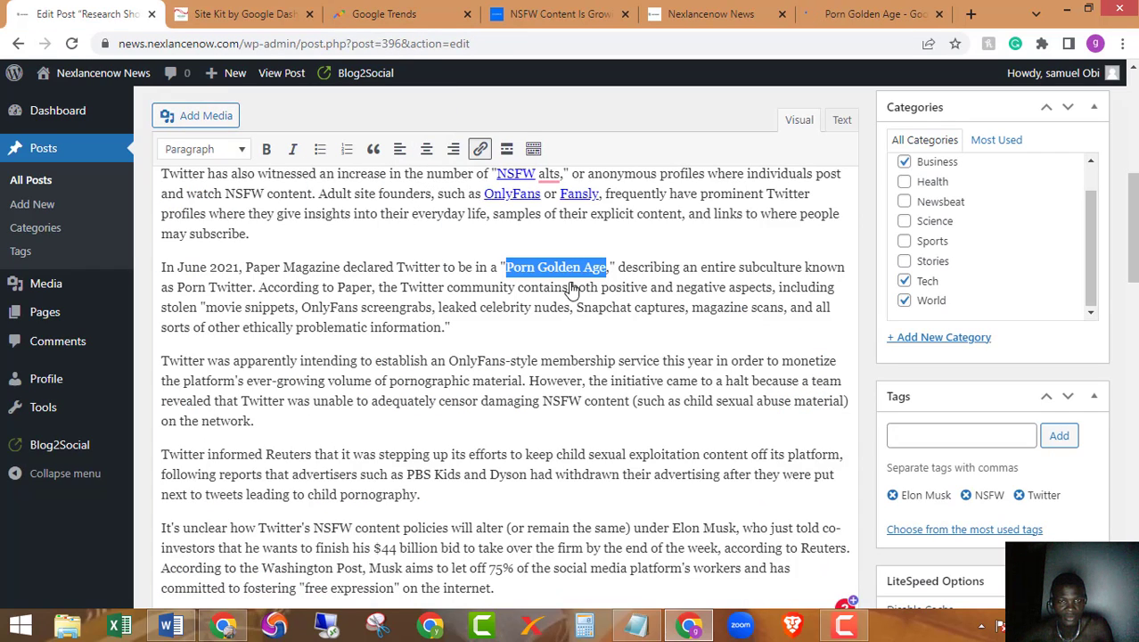
key(ctrl+v)
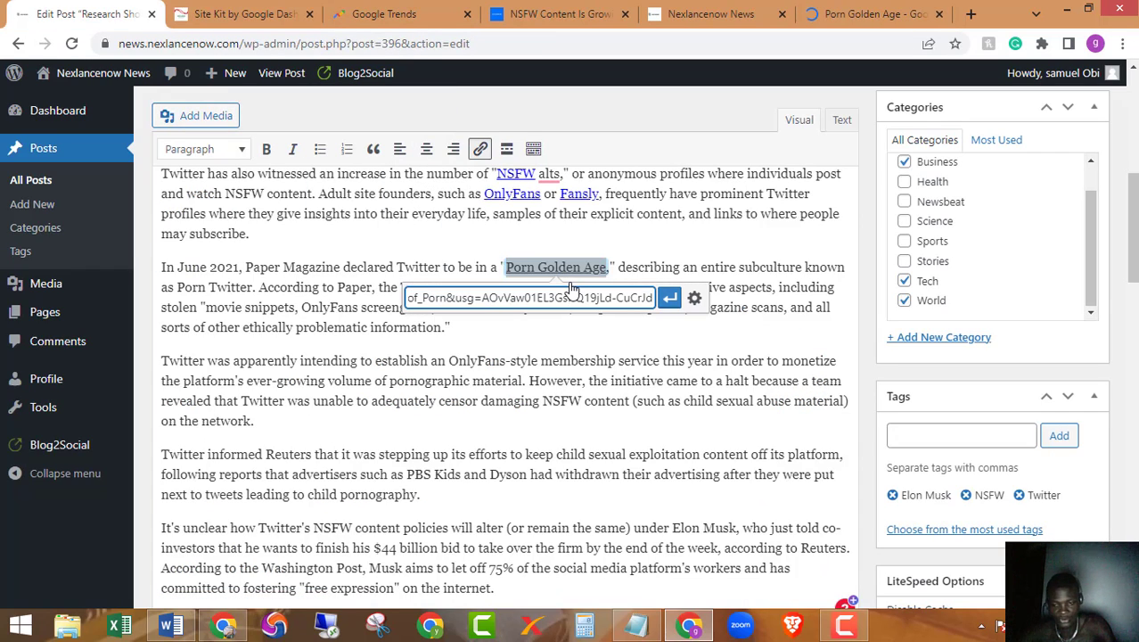
key(Return)
click(296, 307)
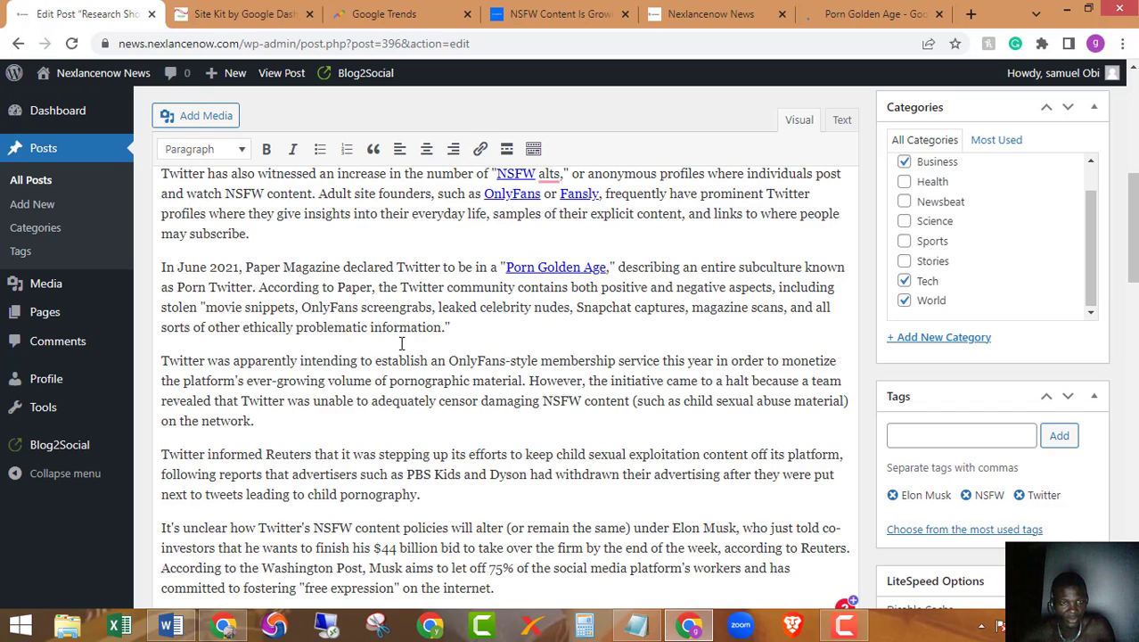
- Search Google for "Snapchat", taken from the June 2021 paragraph, and copy the link address of the main snapchat.com result
scroll(633, 320, down, 1)
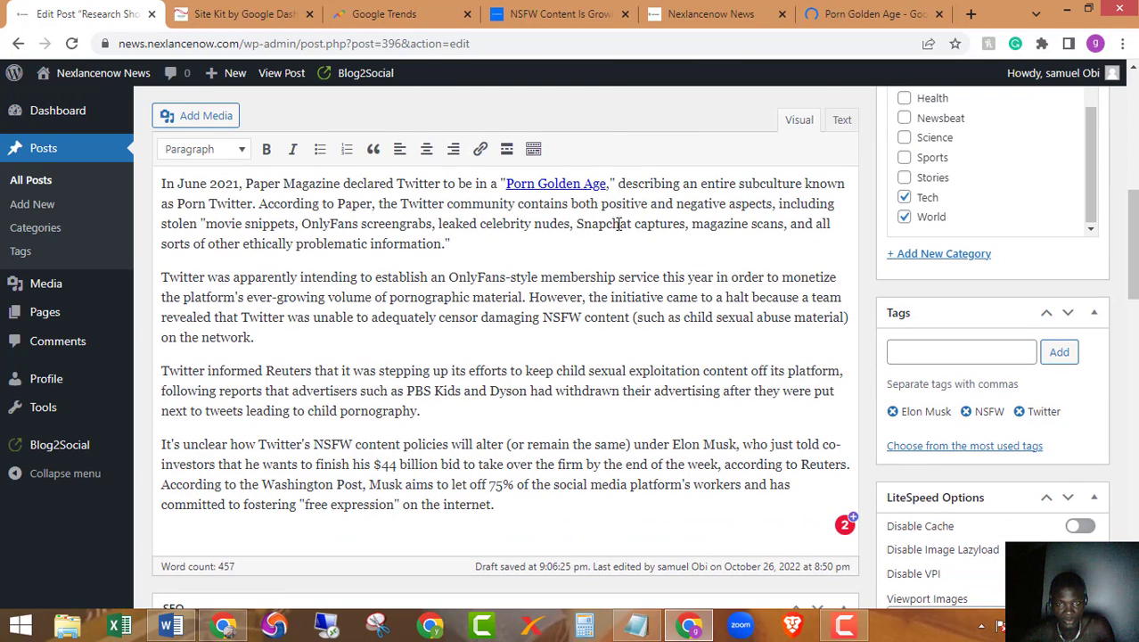
double_click(600, 225)
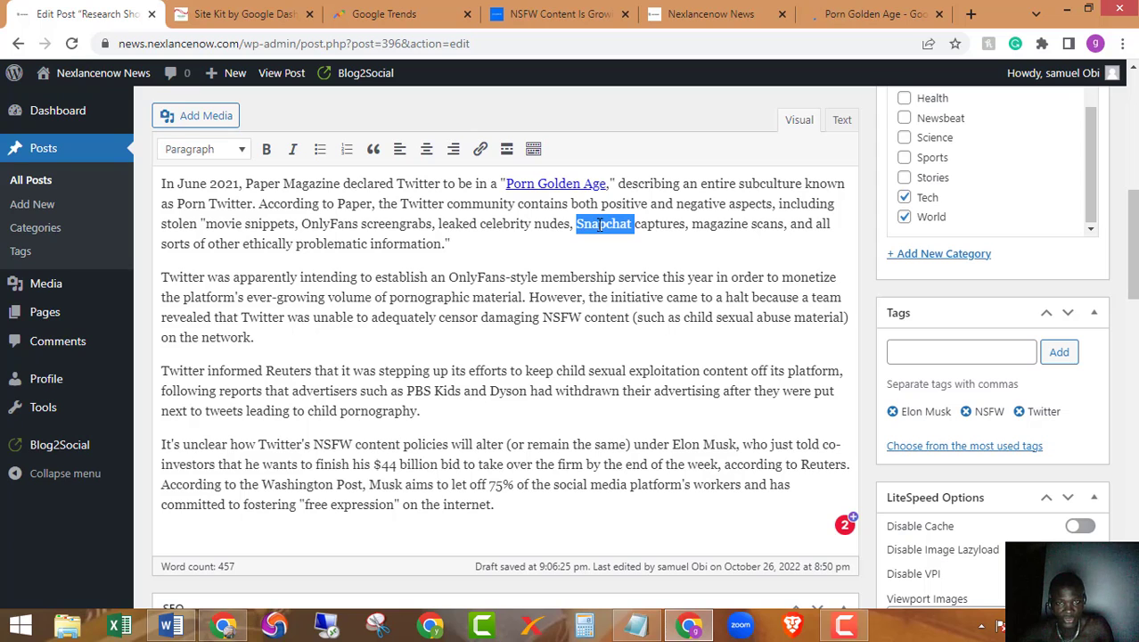
click(919, 14)
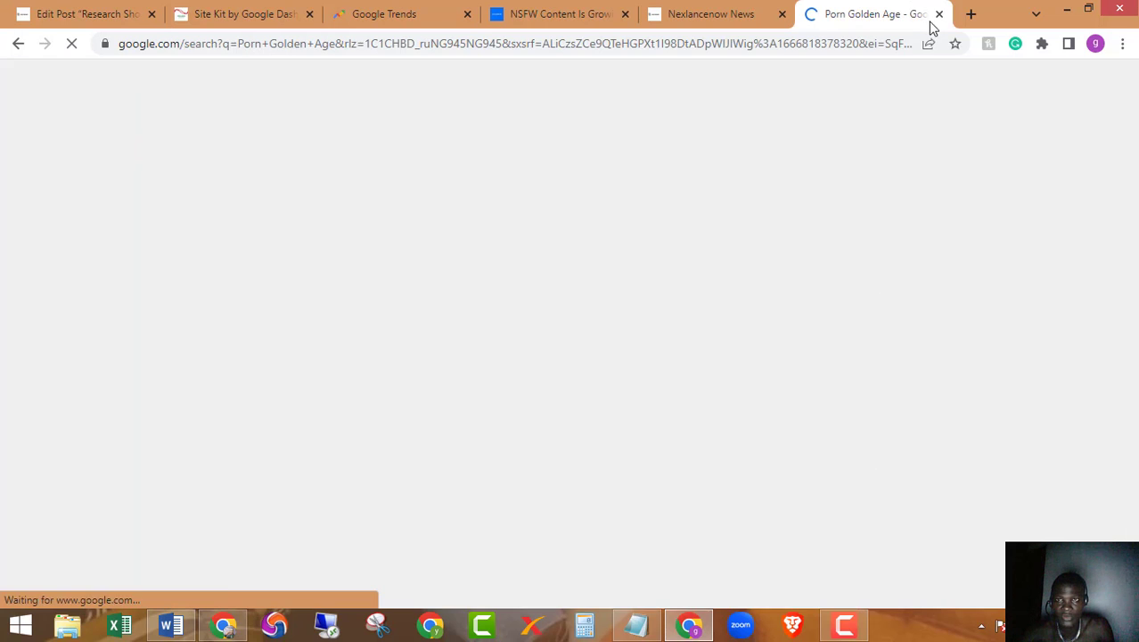
scroll(530, 258, up, 1)
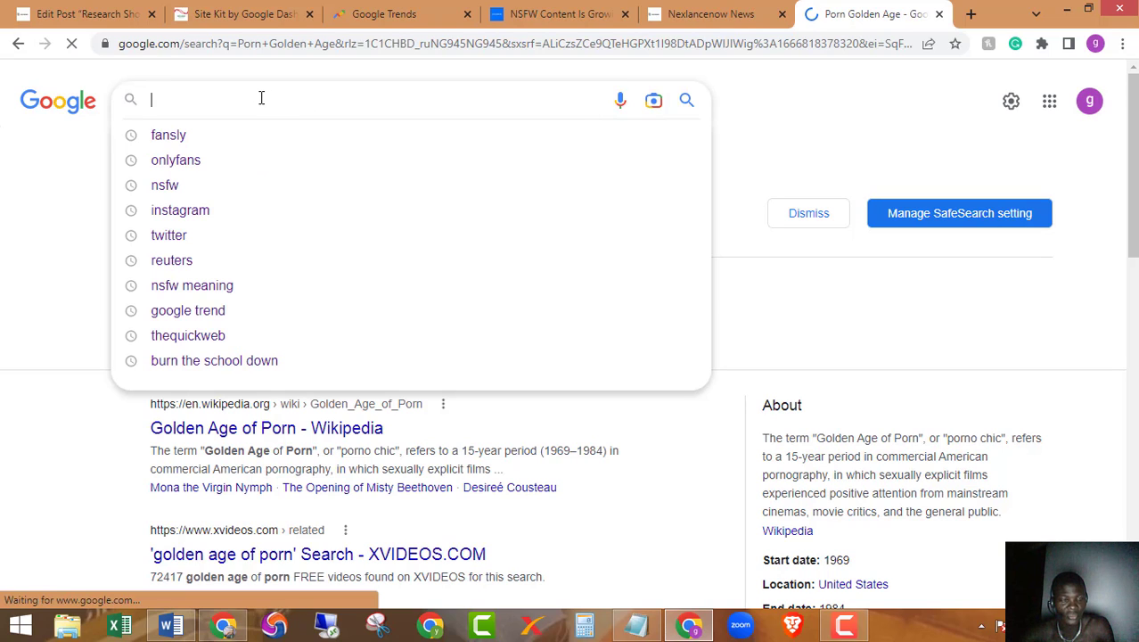
text(Snapchat)
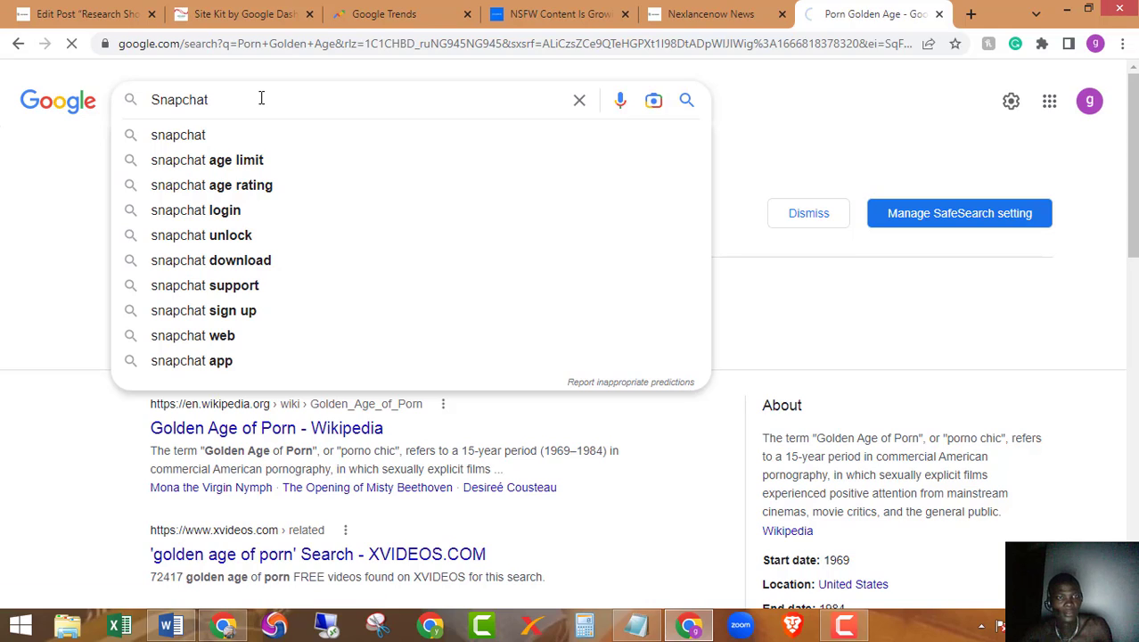
key(Return)
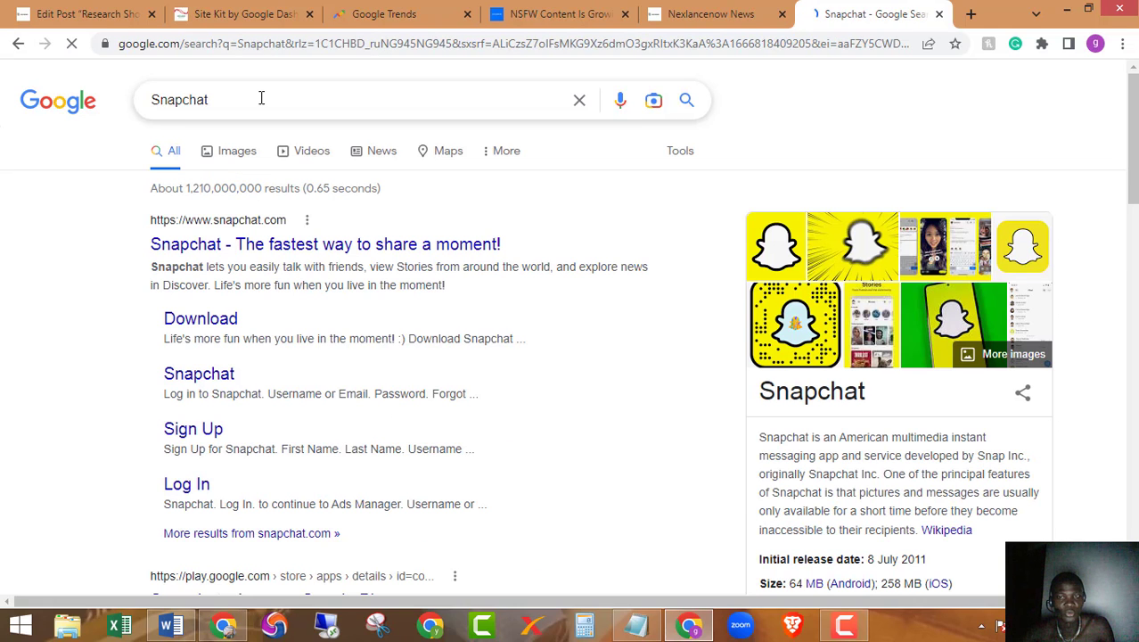
right_click(190, 245)
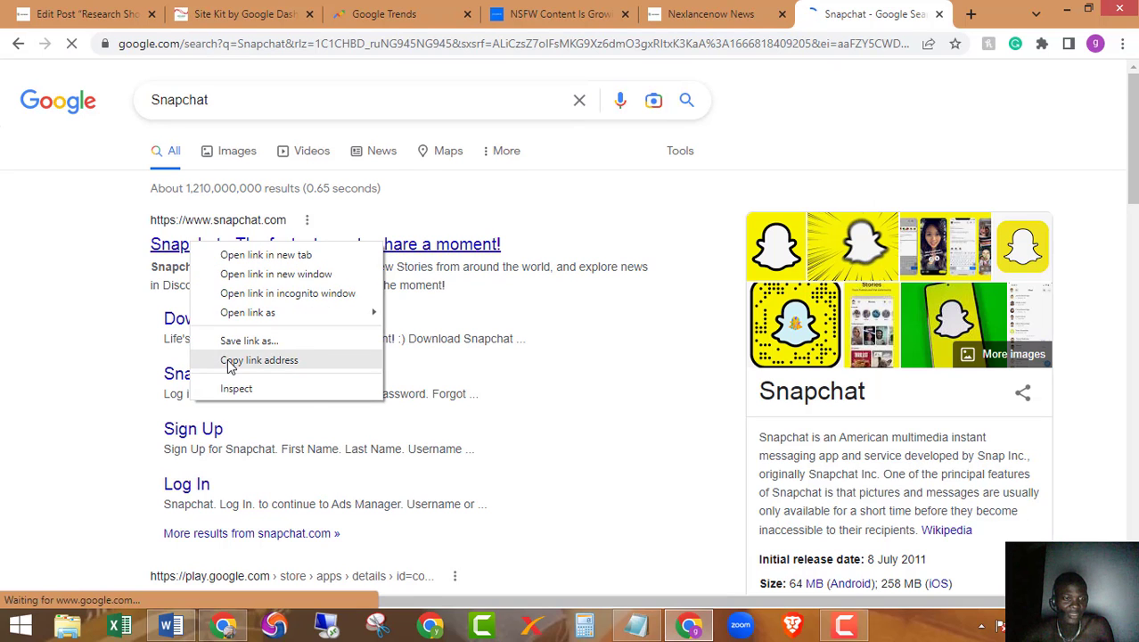
click(228, 360)
- Link the word "Snapchat" in the June 2021 paragraph to the copied snapchat.com address
click(84, 14)
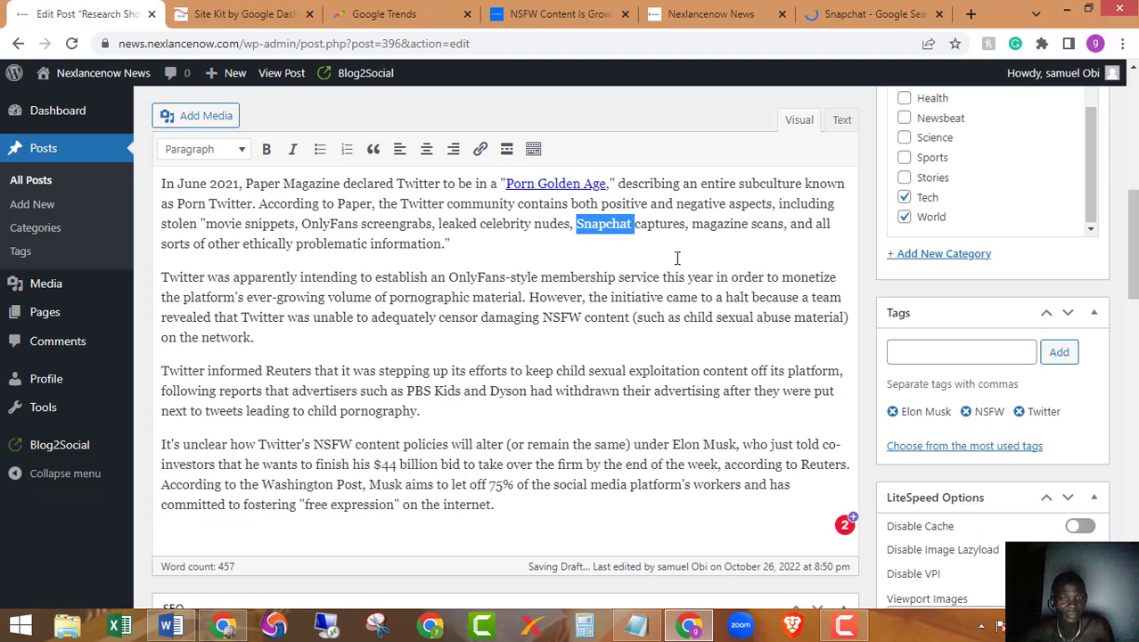
click(480, 149)
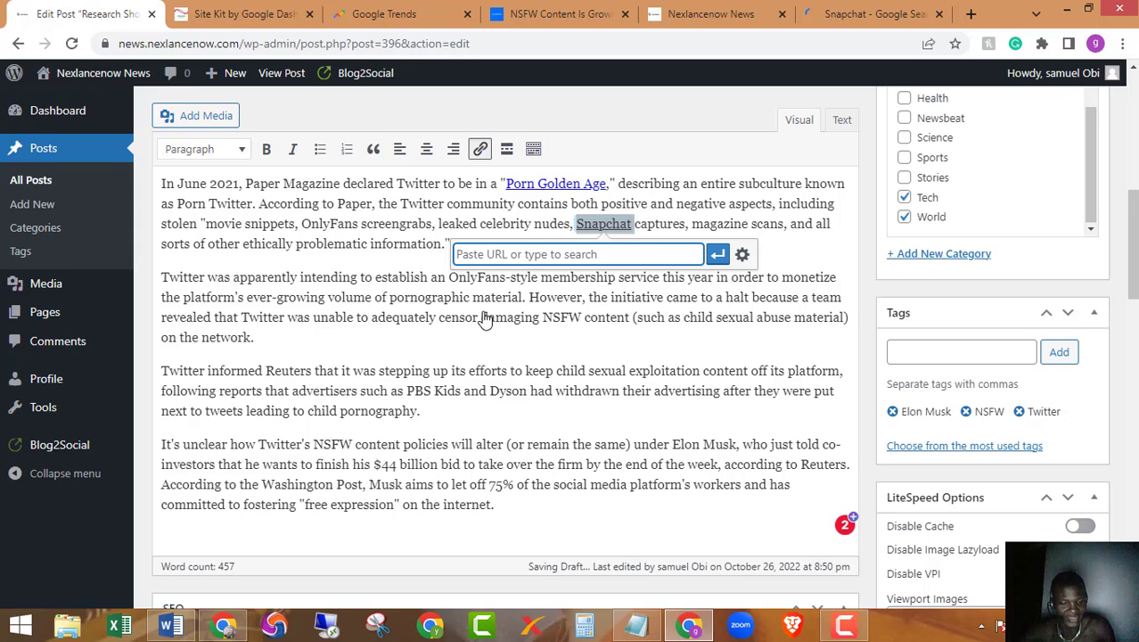
key(ctrl+v)
key(Return)
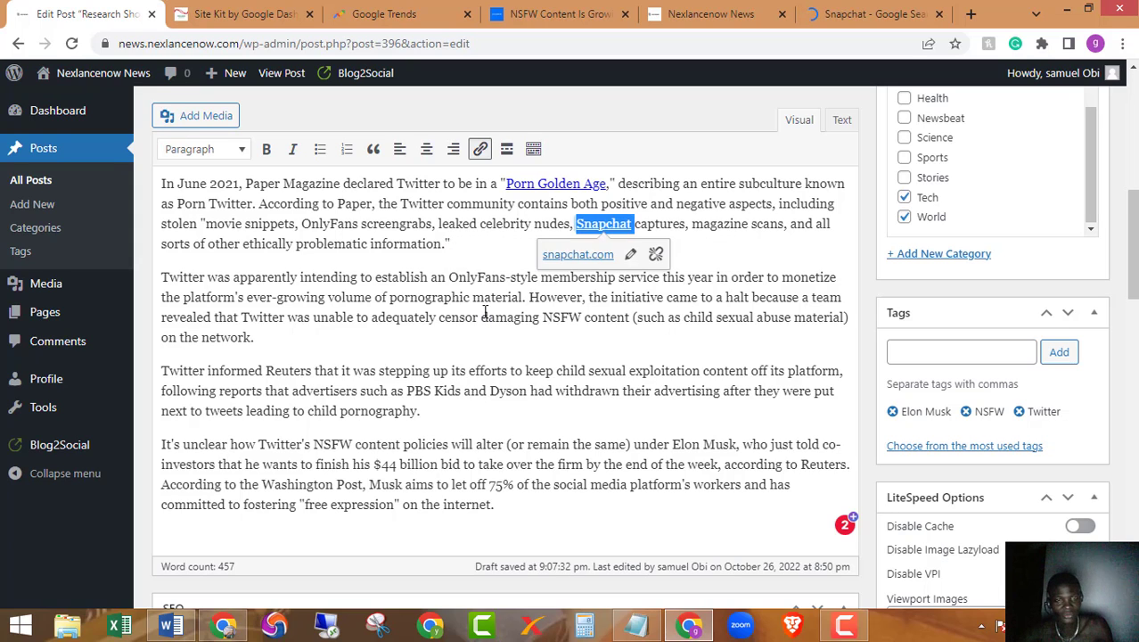
click(485, 319)
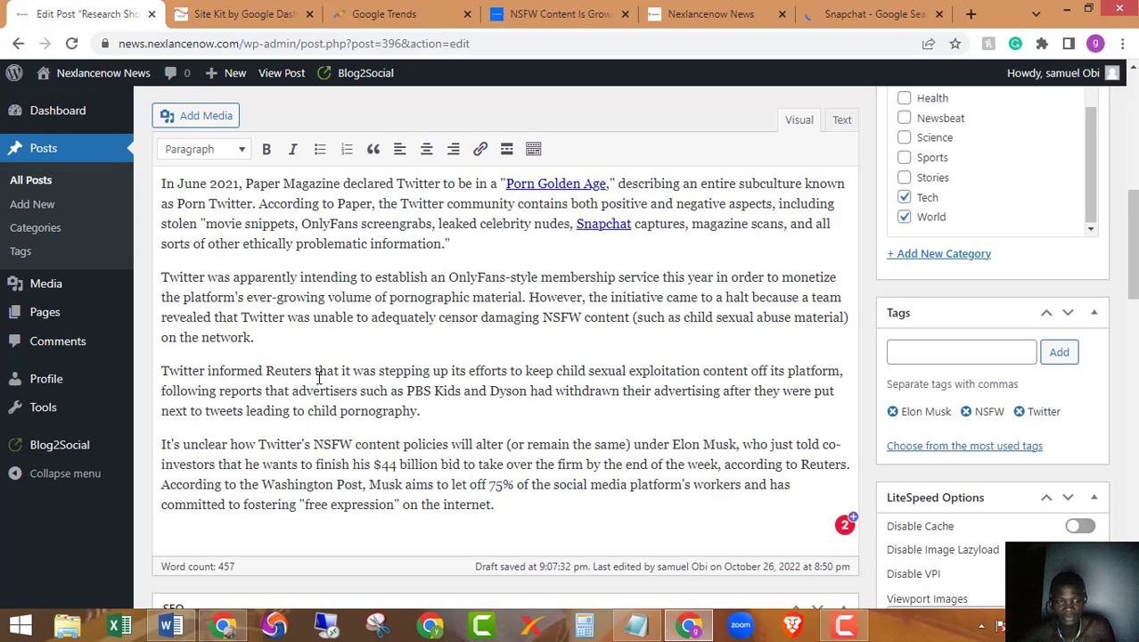
- Search Google for "PBS Kids", copied from the sentence about advertisers, and copy the link address of the main pbskids.org result
scroll(480, 316, down, 1)
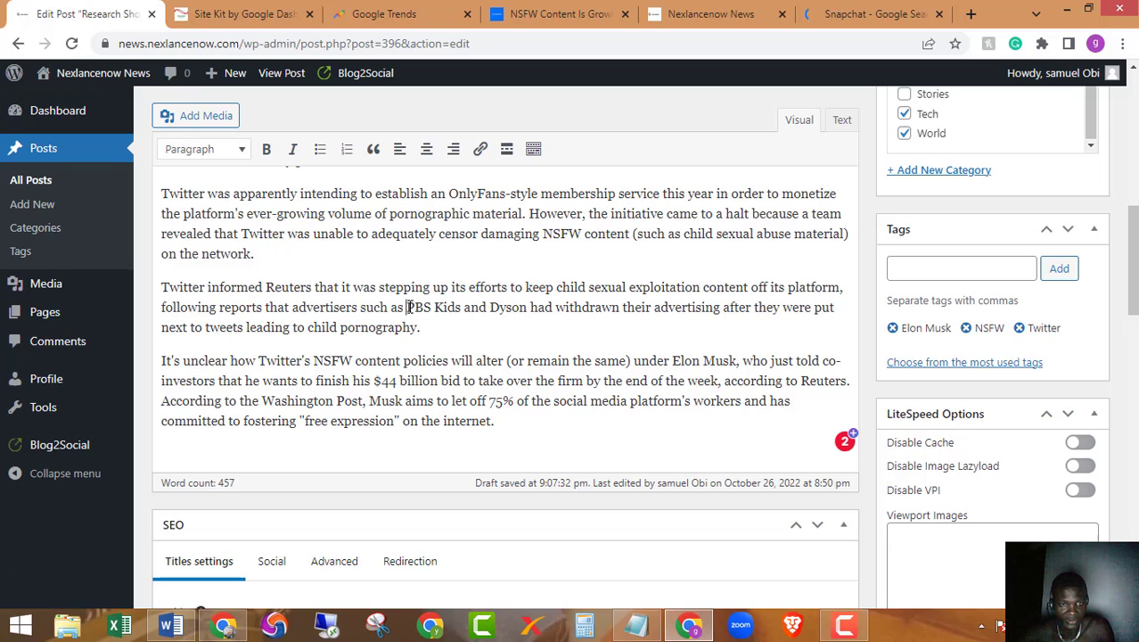
drag(407, 306, 462, 305)
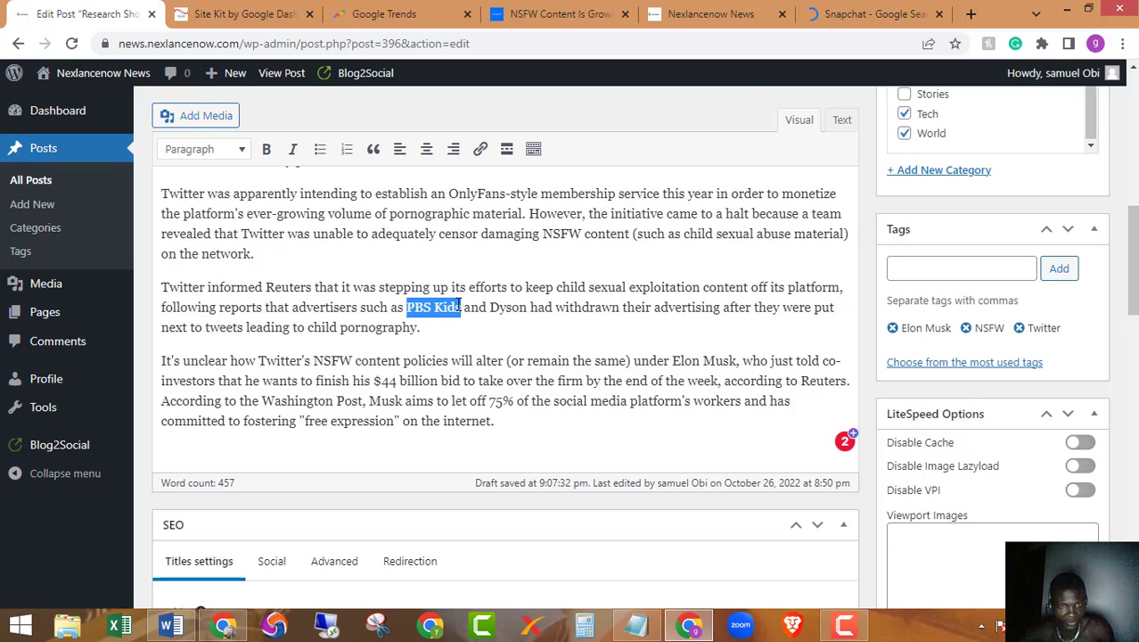
click(869, 13)
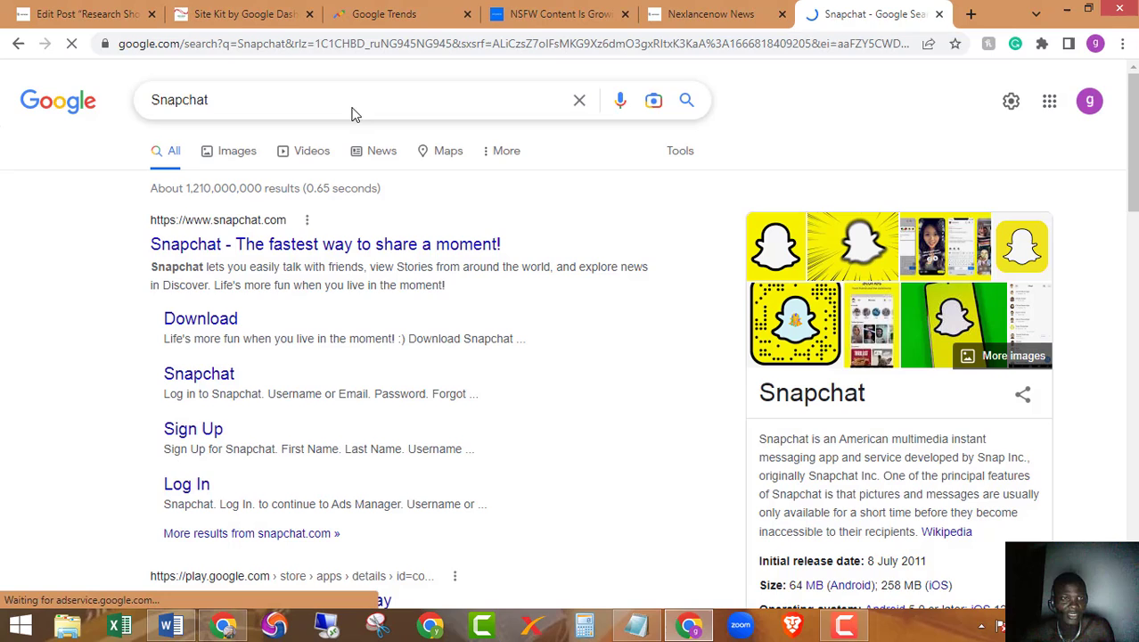
drag(278, 105, 96, 105)
key(ctrl+v)
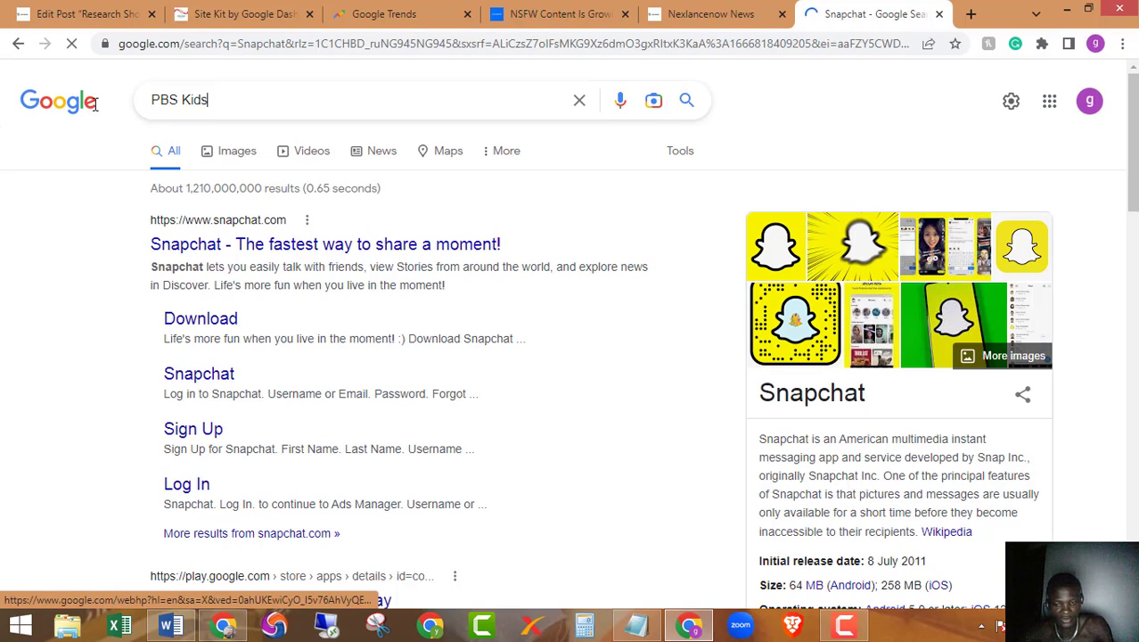
key(Return)
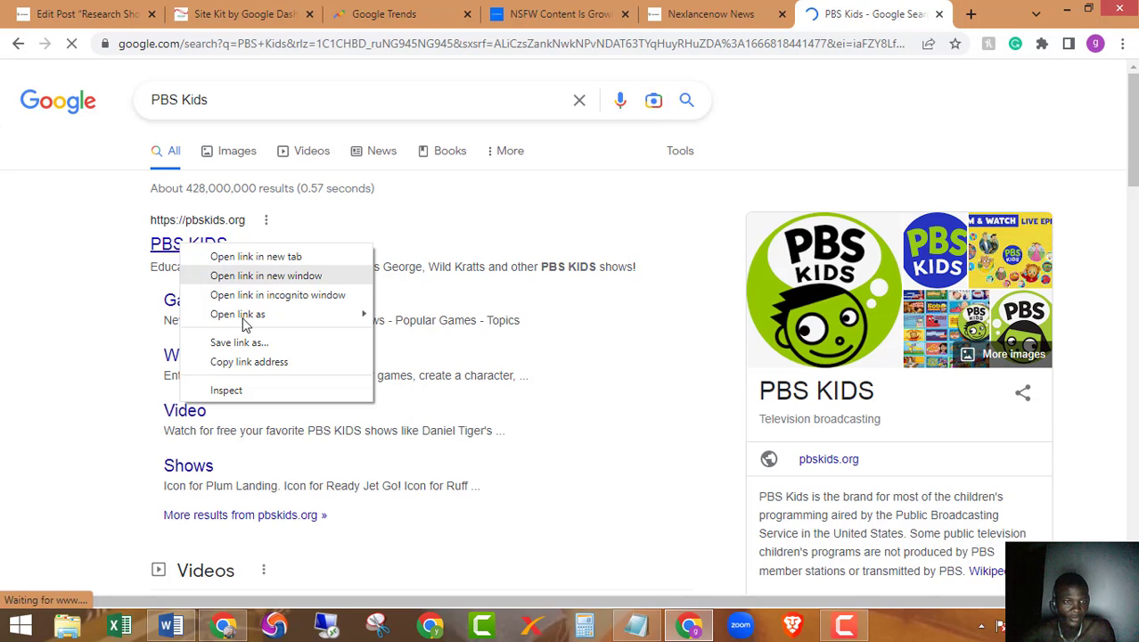
click(249, 361)
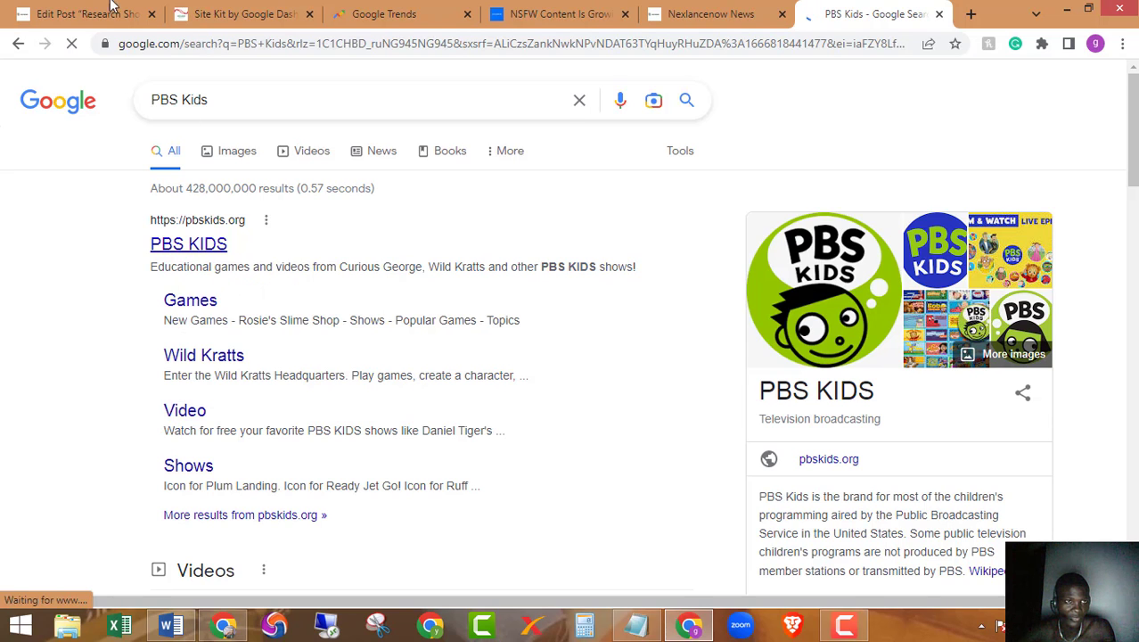
- Link "PBS Kids" in the sentence about advertisers to the copied pbskids.org address
click(89, 14)
click(482, 150)
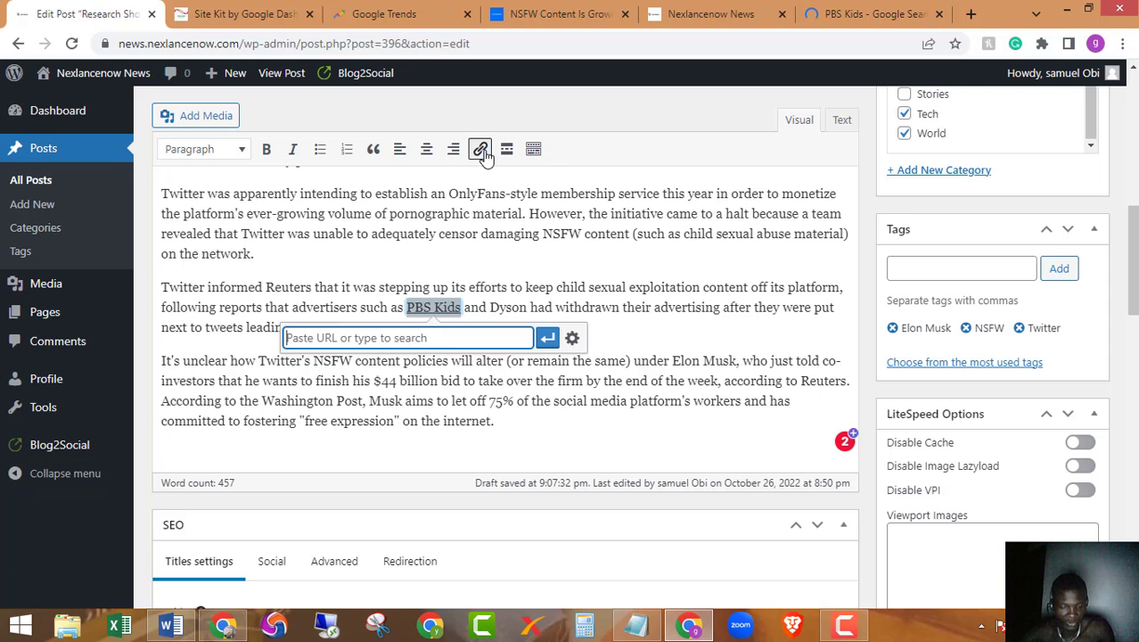
key(ctrl+v)
key(Return)
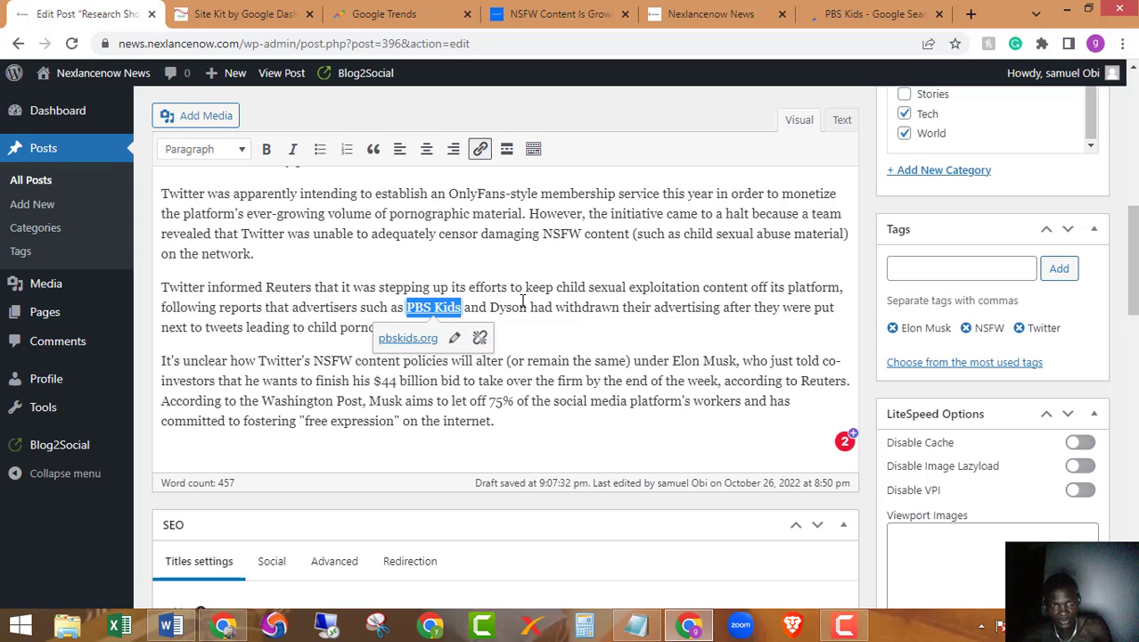
- Search Google for "Dyson", copied from the same sentence, and copy the link address of the main dyson.com result
double_click(513, 310)
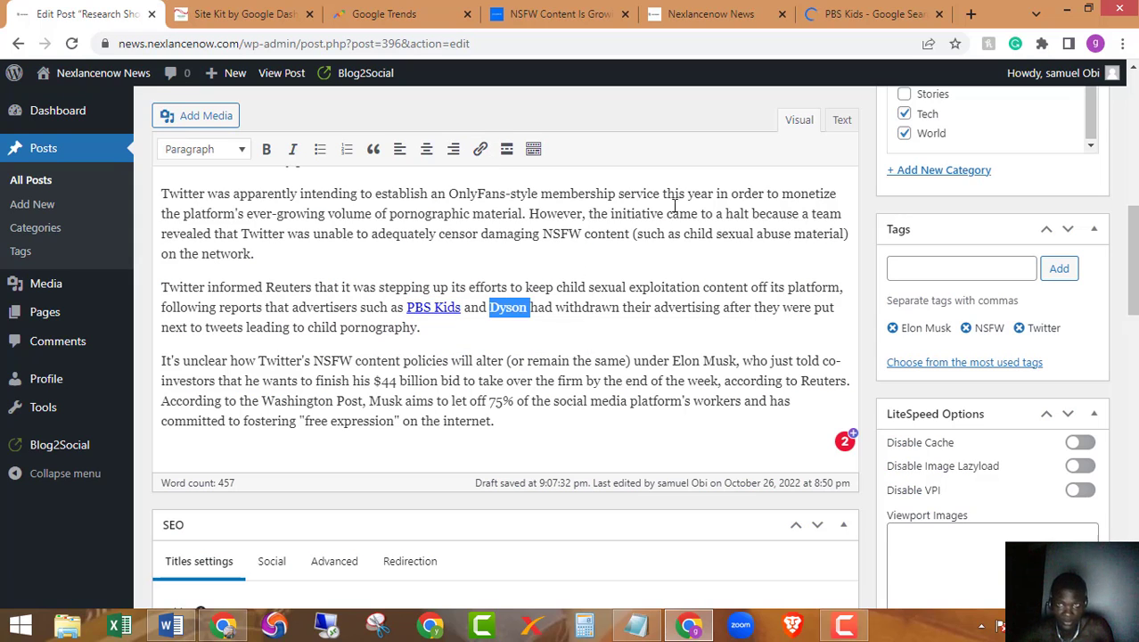
click(880, 9)
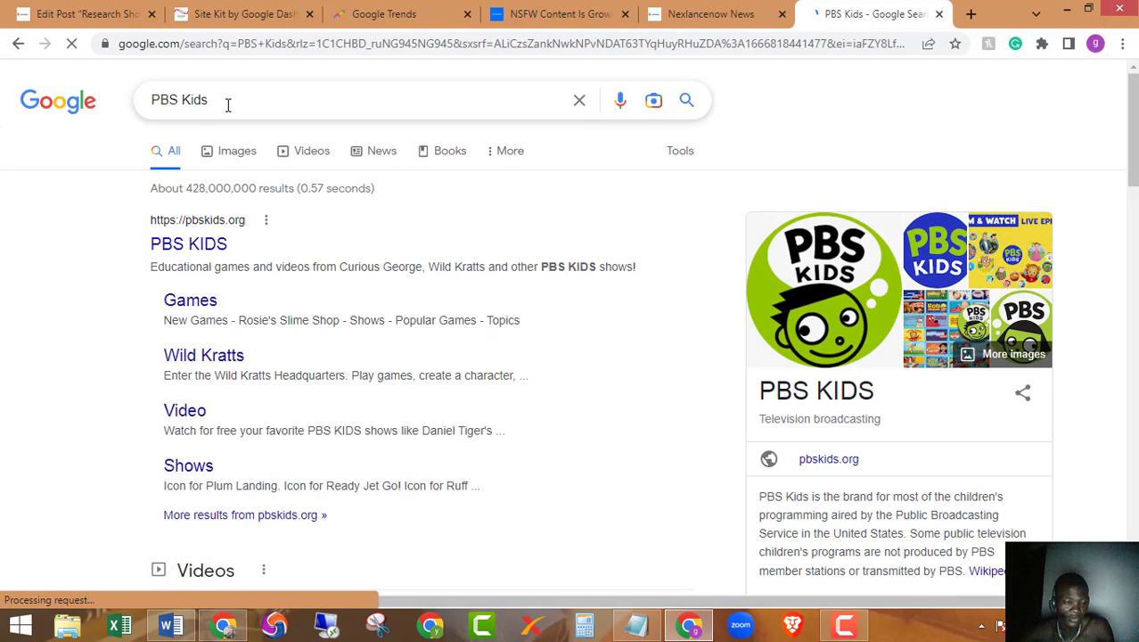
triple_click(122, 103)
key(ctrl+v)
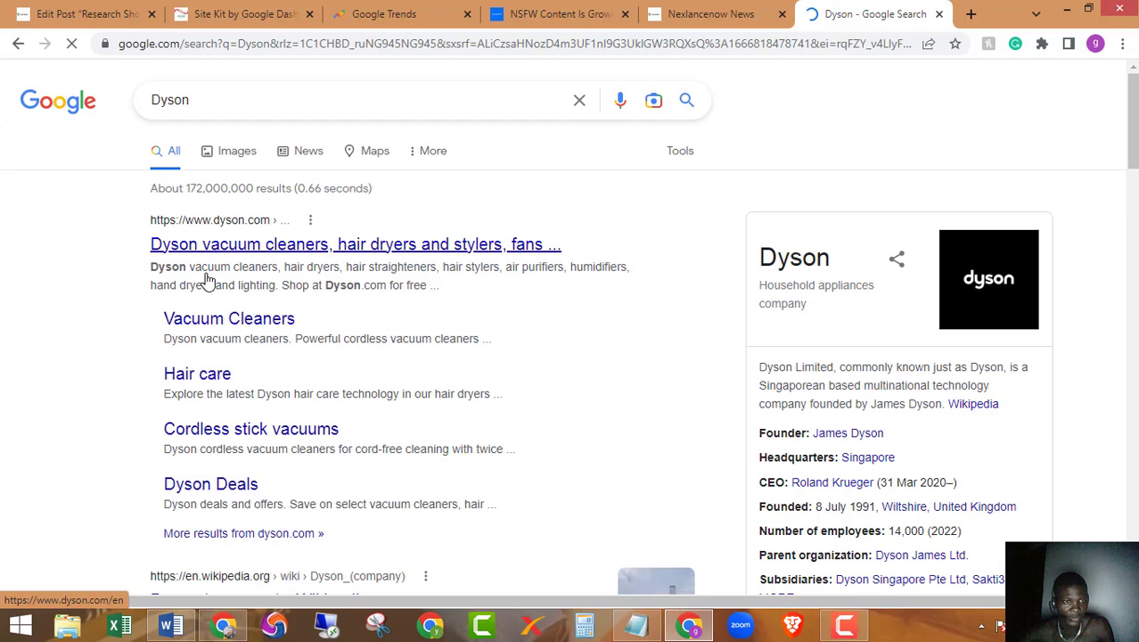
right_click(201, 245)
click(252, 367)
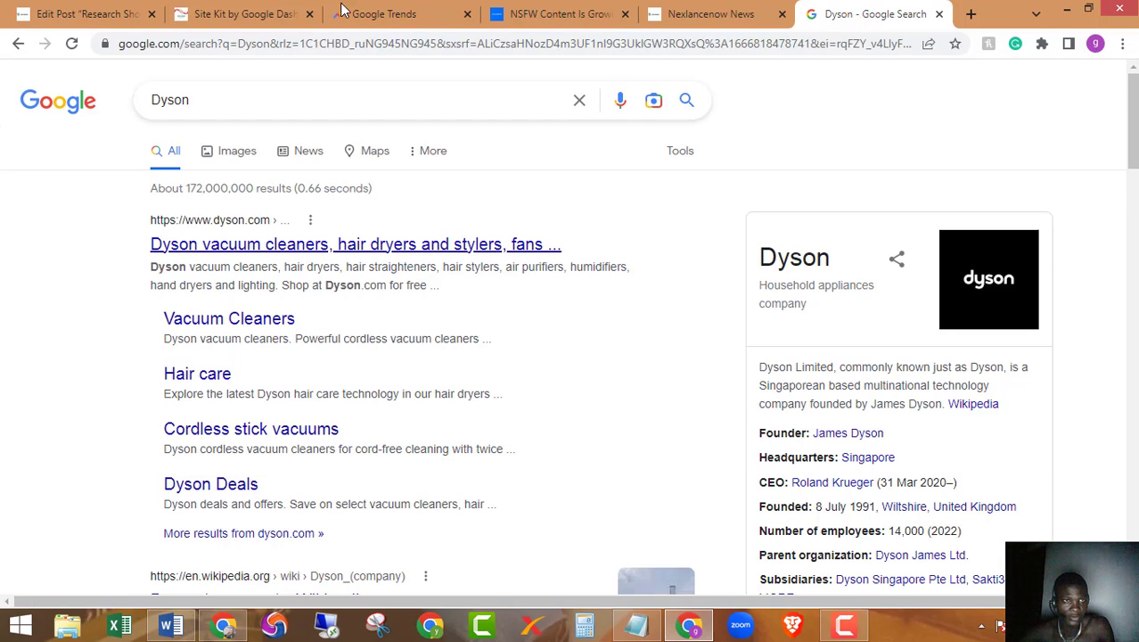
- Link "Dyson" in the sentence about advertisers to the copied dyson.com/en address
click(115, 12)
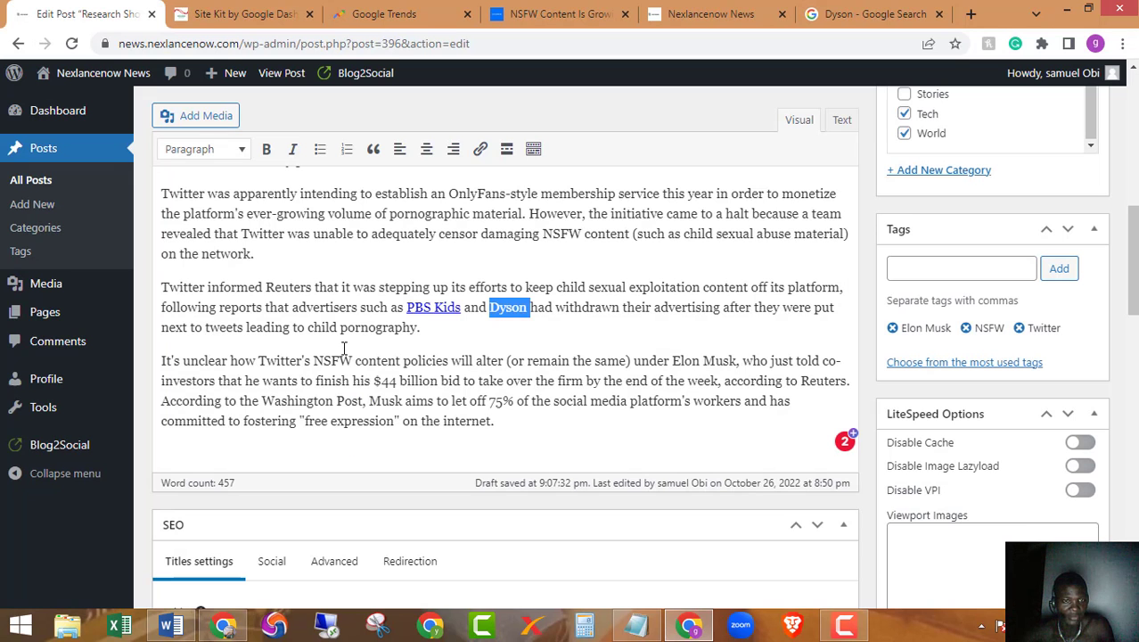
click(479, 149)
key(ctrl+v)
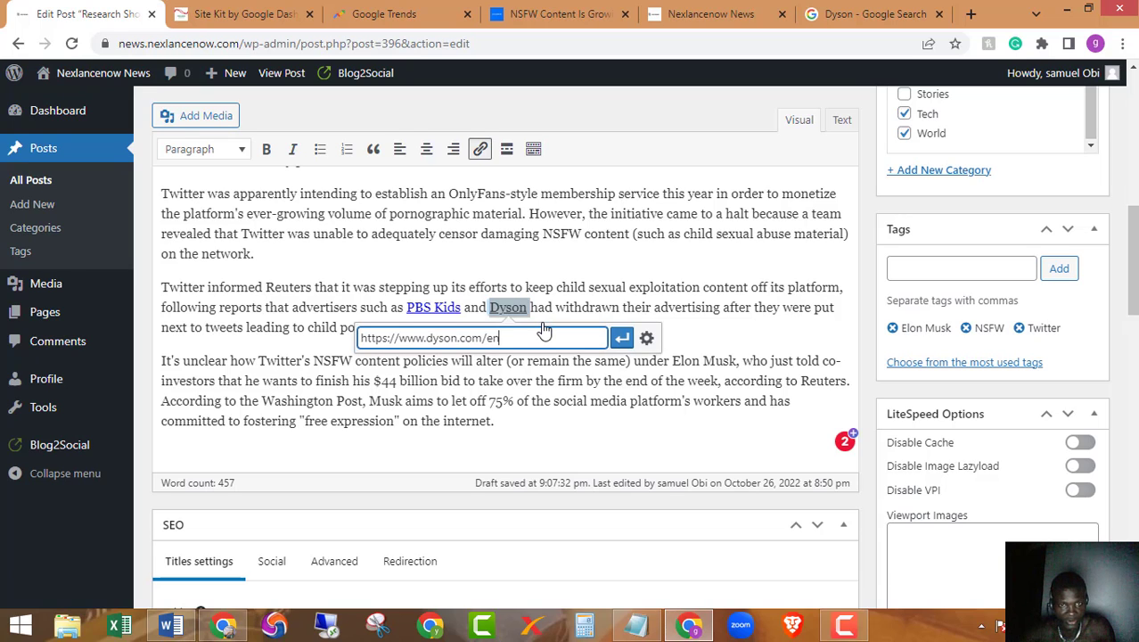
key(Return)
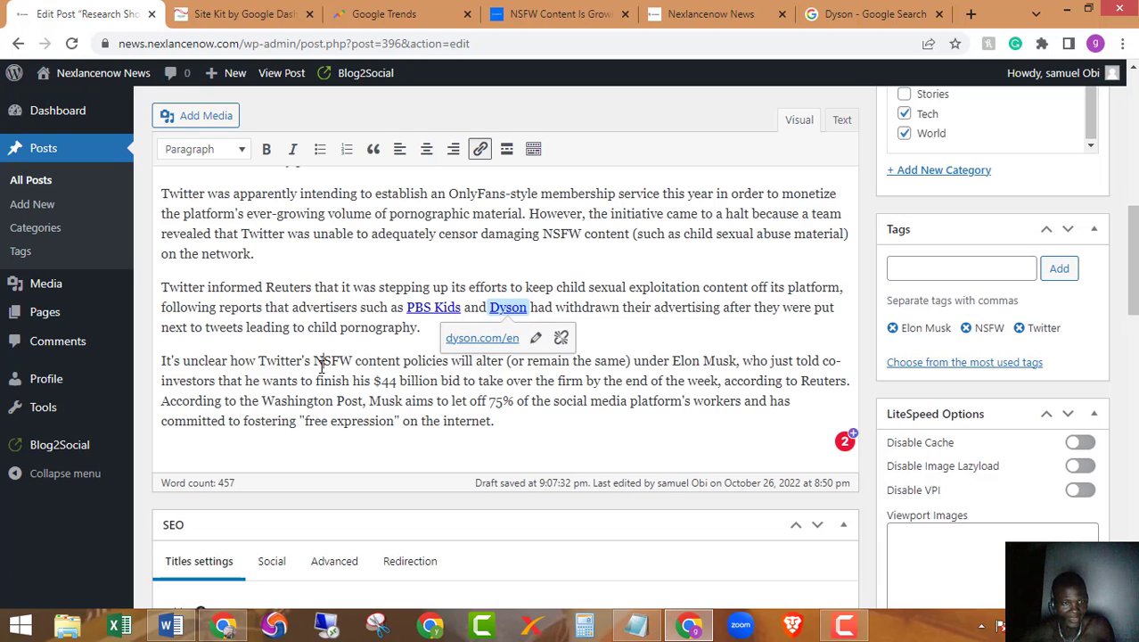
click(314, 367)
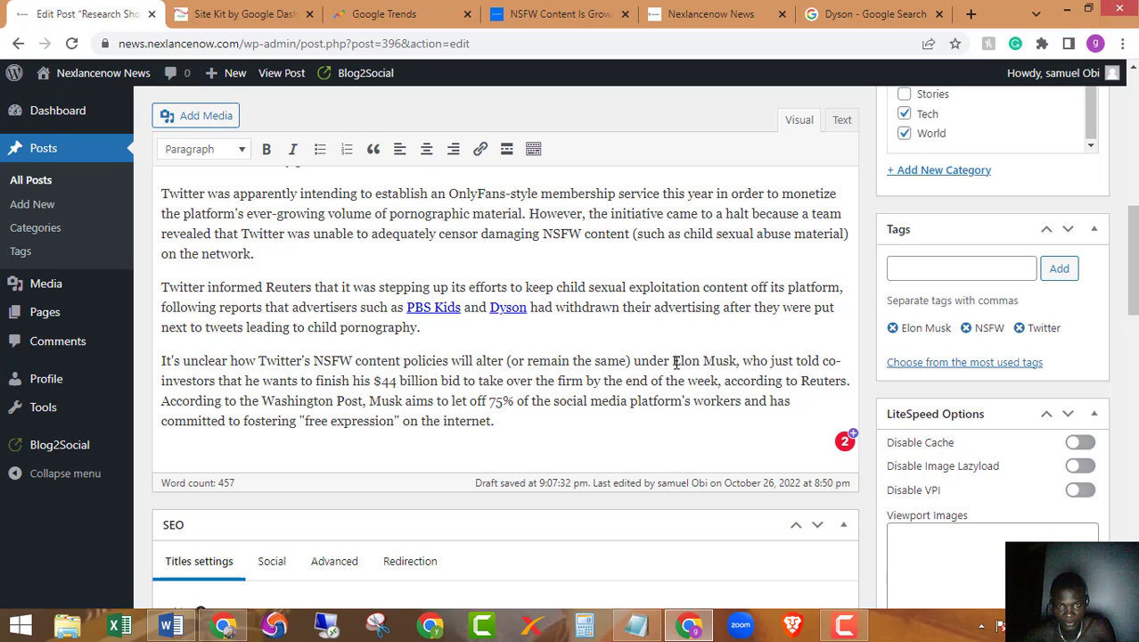
- Search Google for "Elon Musk", copied from the last paragraph of the post
drag(672, 362, 731, 358)
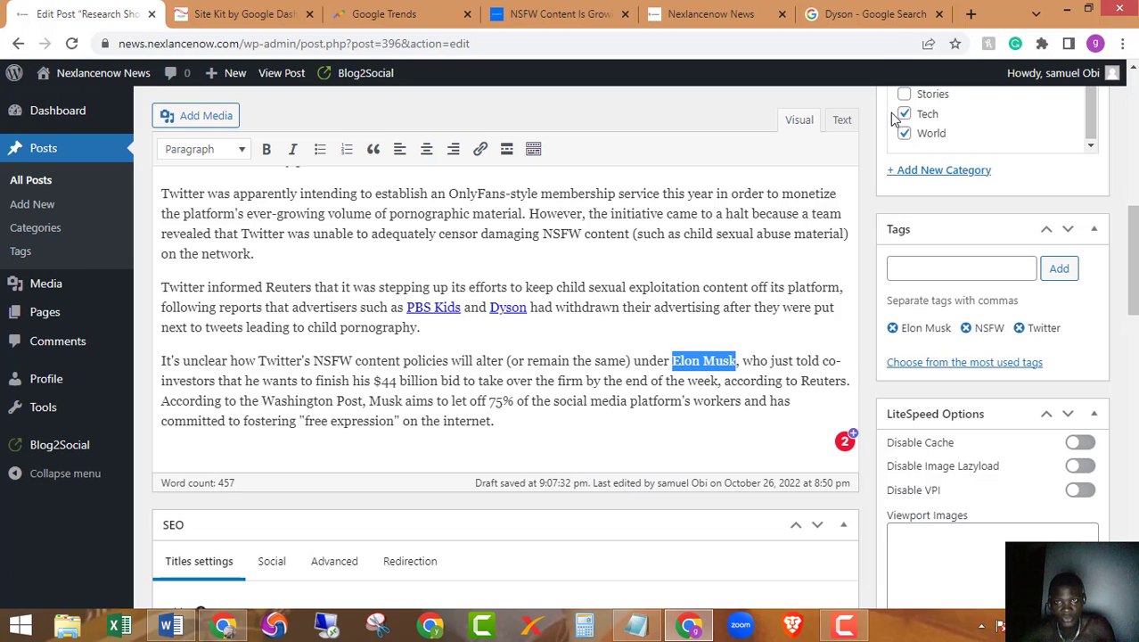
click(878, 13)
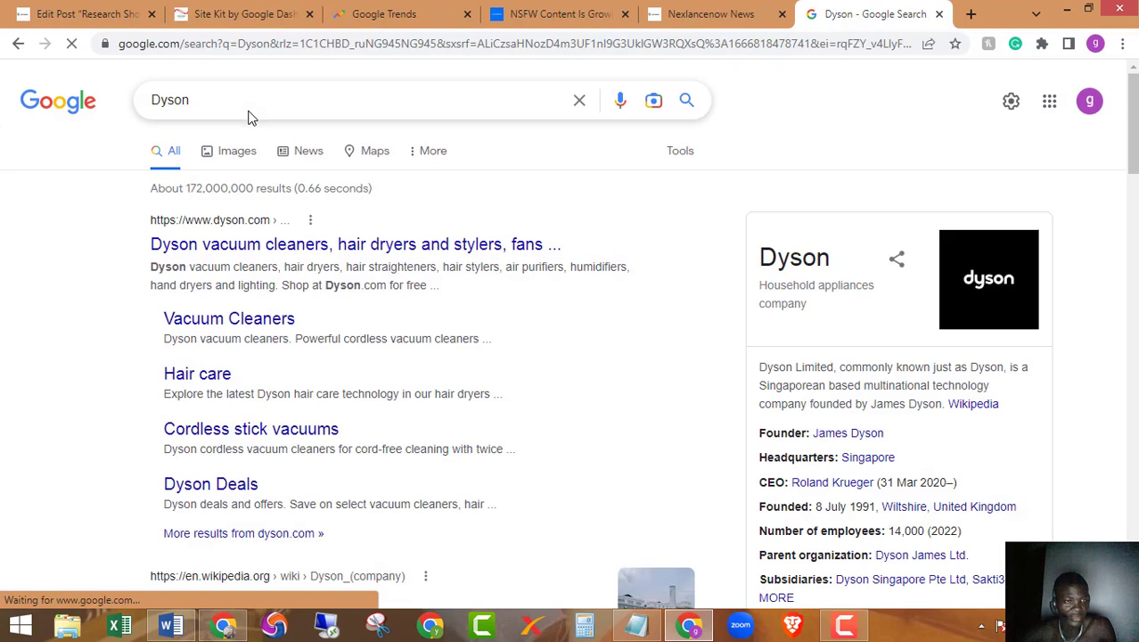
drag(267, 101, 107, 100)
key(ctrl+v)
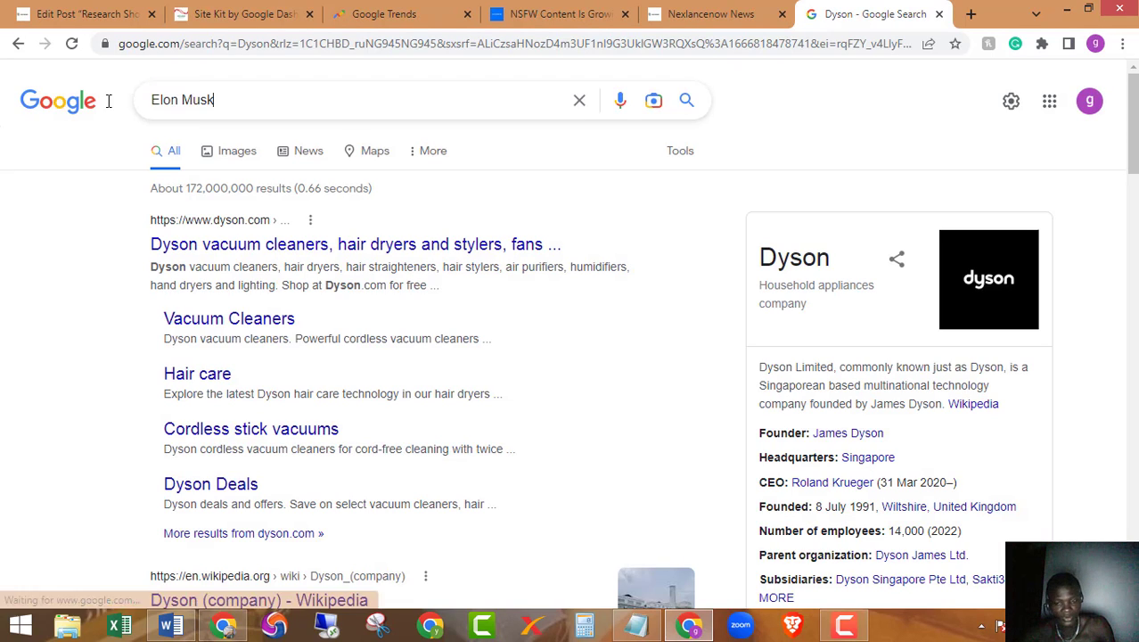
key(Return)
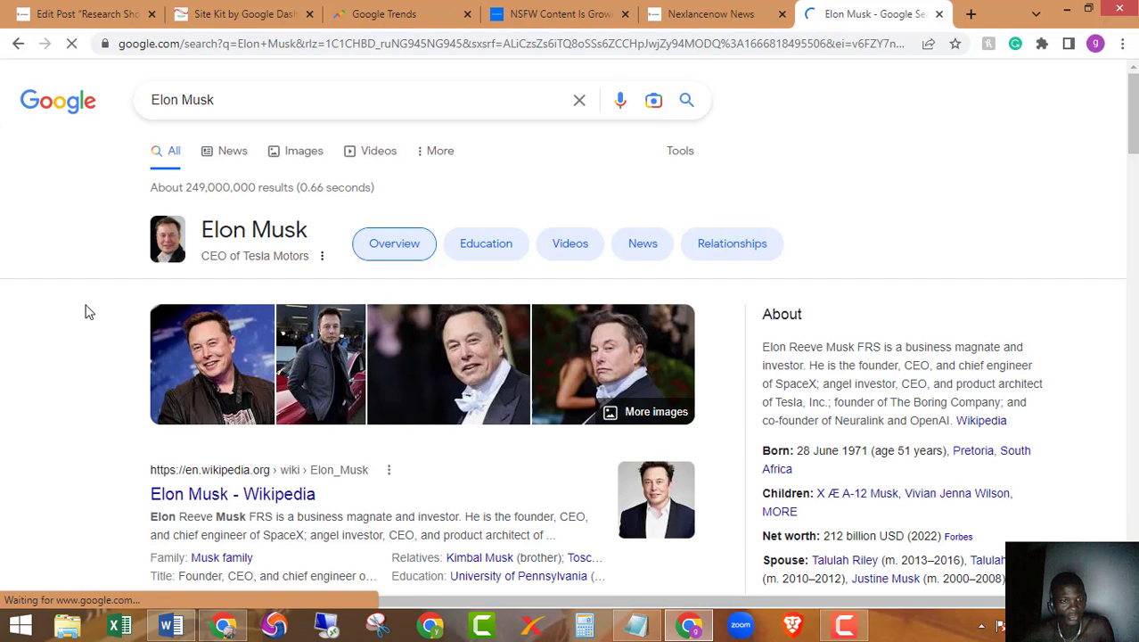
- Copy the link address of the Wikipedia result about Elon Musk
scroll(121, 285, down, 1)
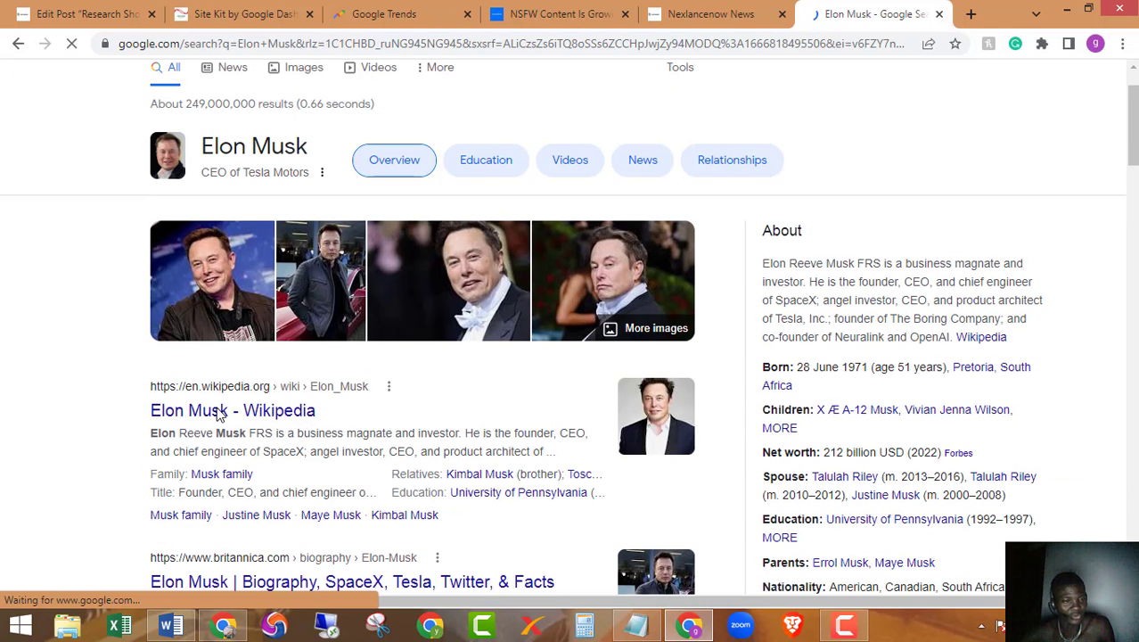
right_click(219, 413)
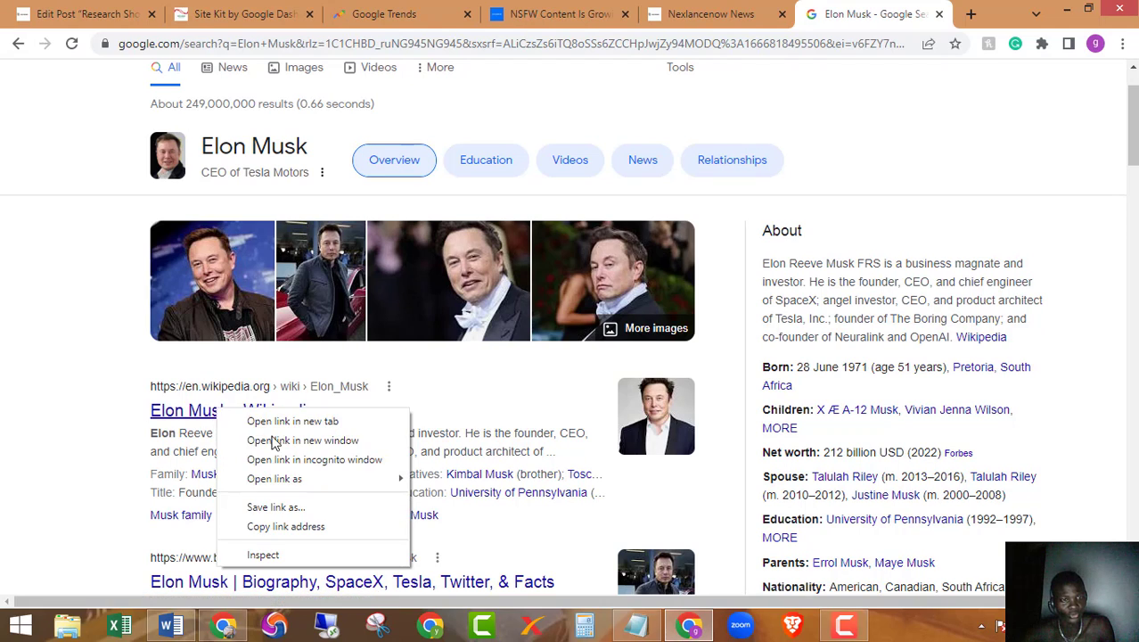
click(299, 527)
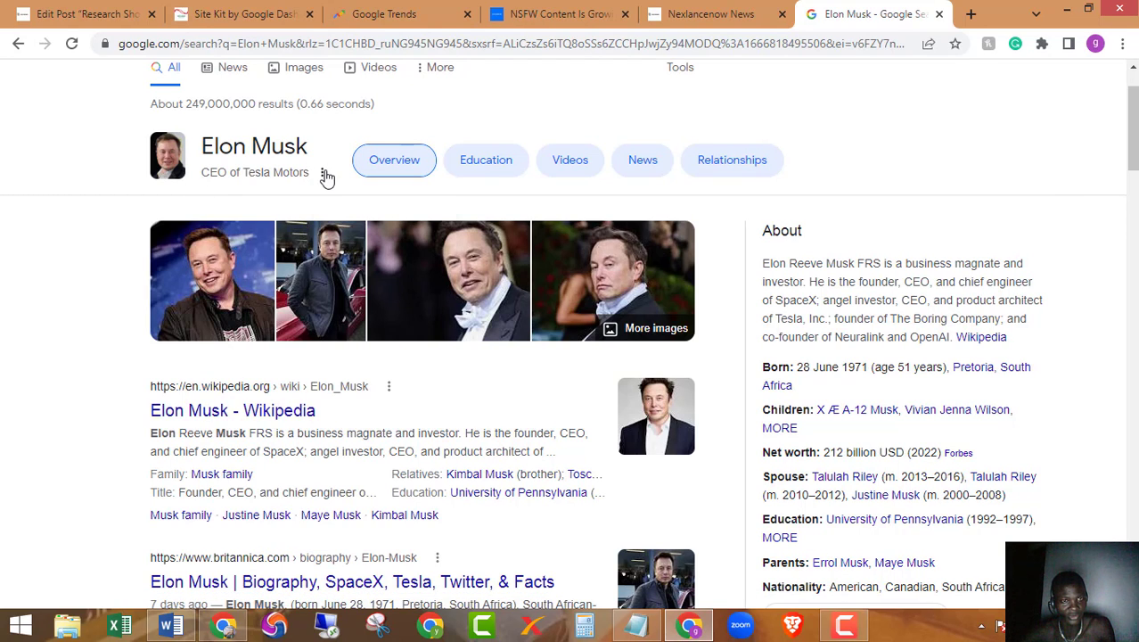
click(324, 173)
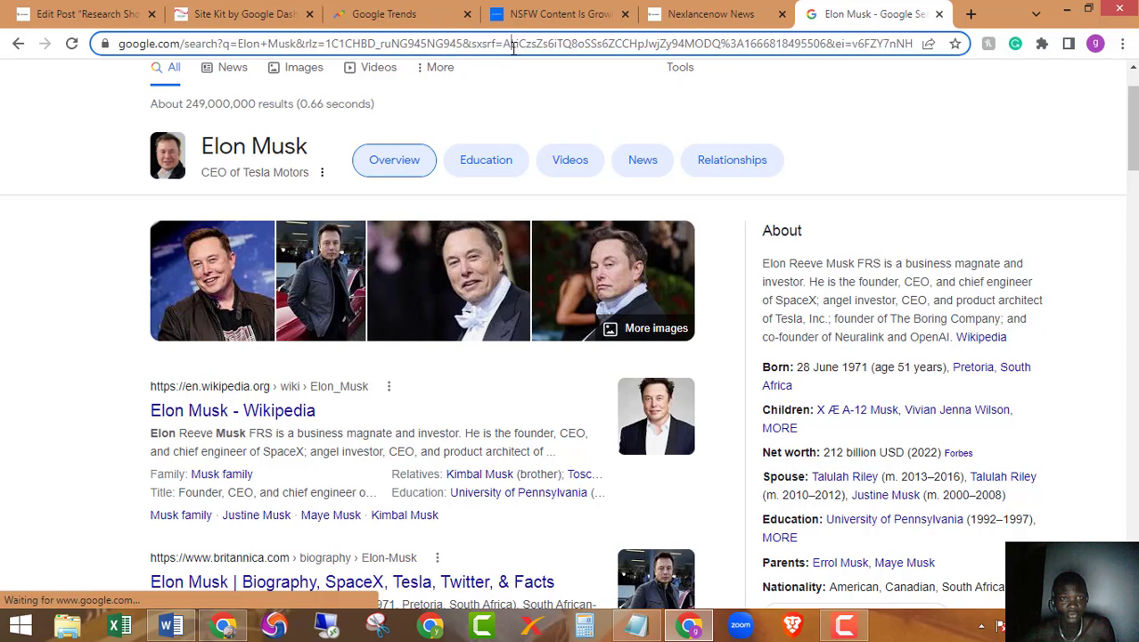
- Copy the address of the Google results page and link "Elon Musk" in the last paragraph to it
click(513, 46)
scroll(424, 262, up, 2)
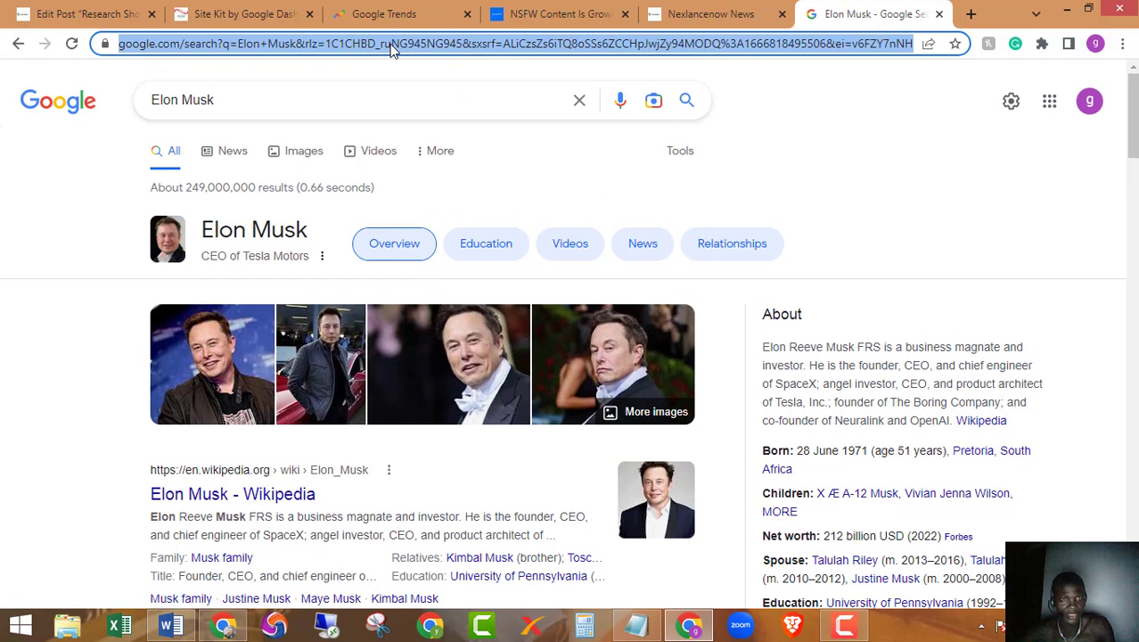
click(89, 12)
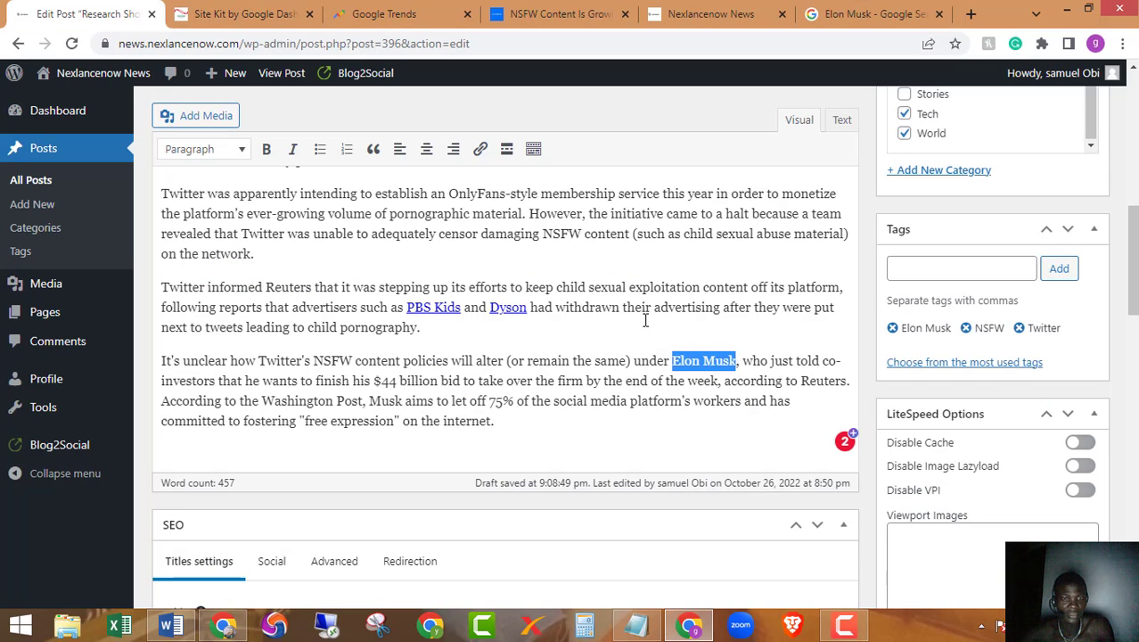
click(480, 149)
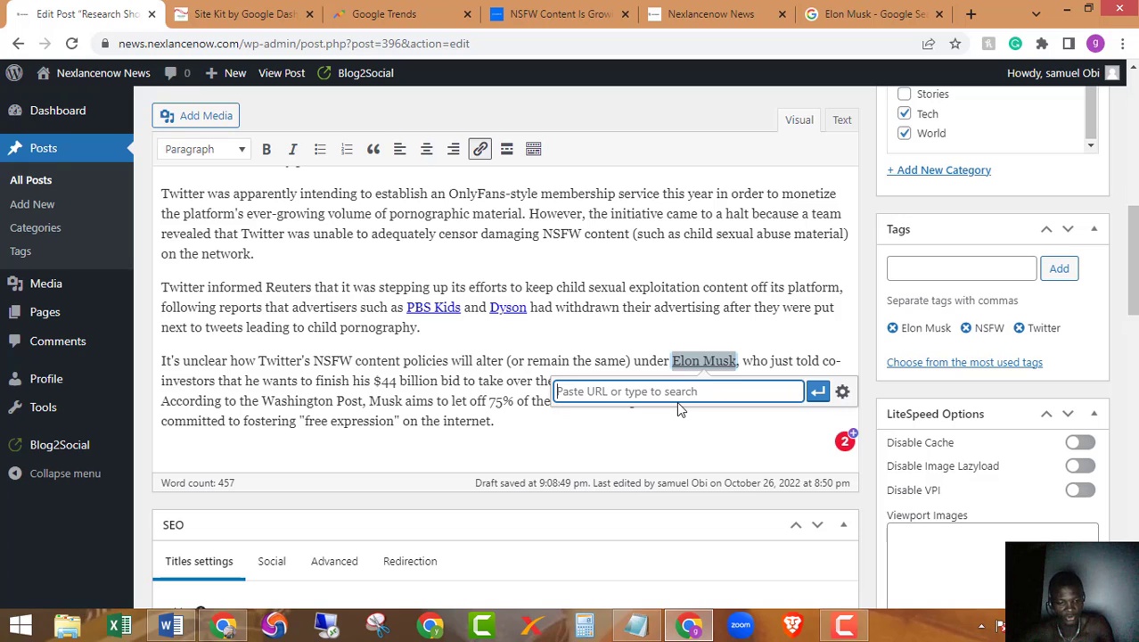
key(ctrl+v)
key(Return)
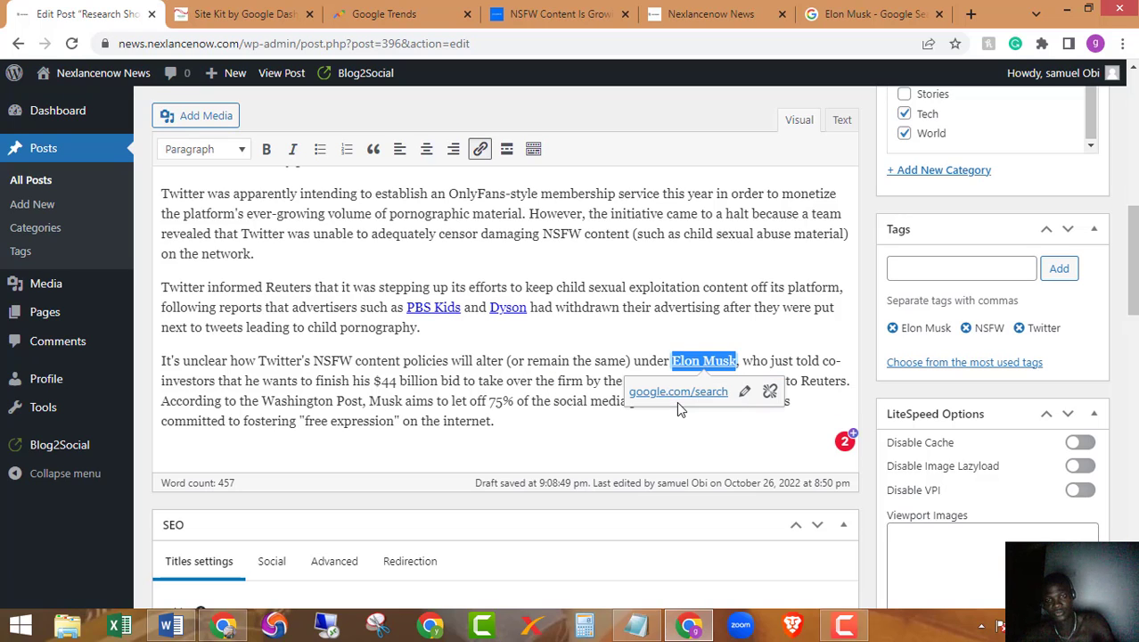
click(433, 400)
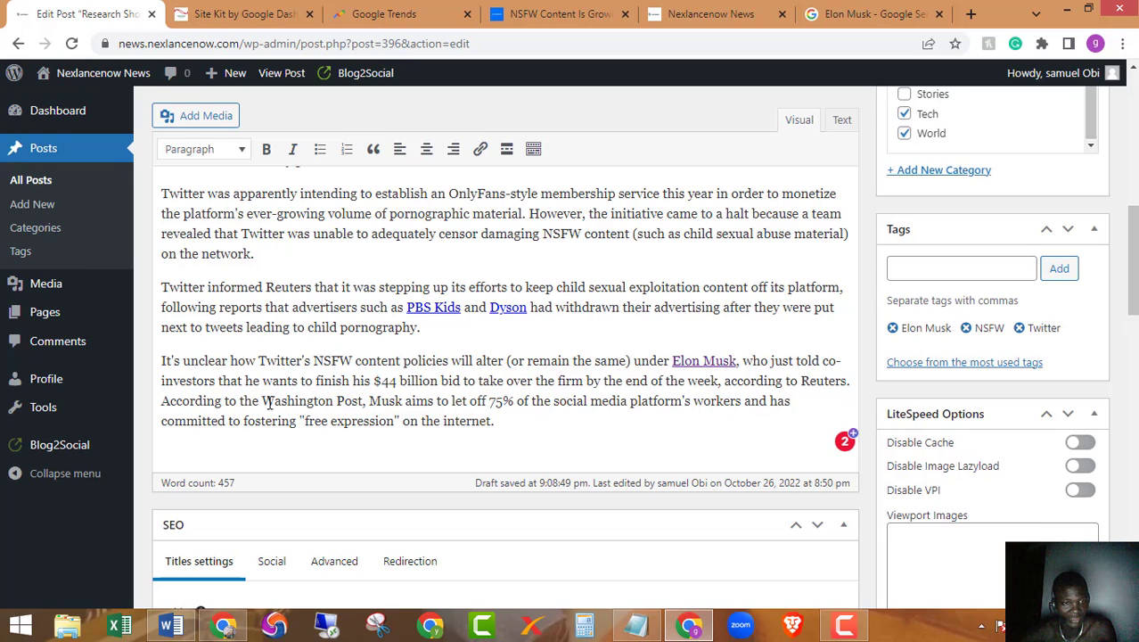
- Search Google for "Washington Post", copied from the last paragraph, and copy the link address of the main washingtonpost.com result
drag(268, 402, 357, 393)
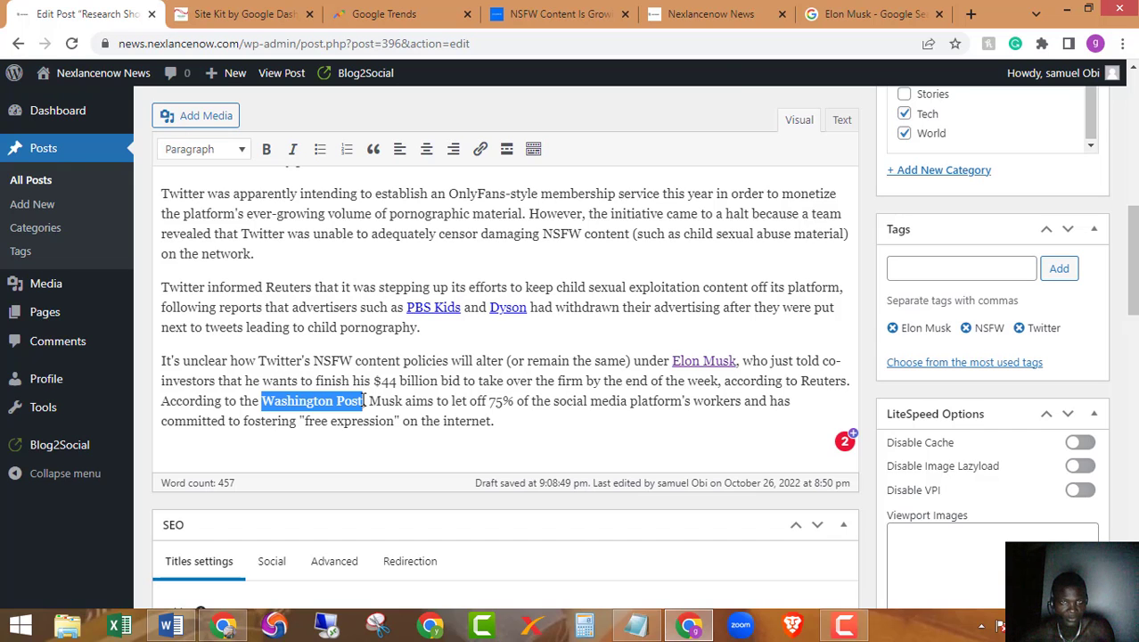
click(872, 14)
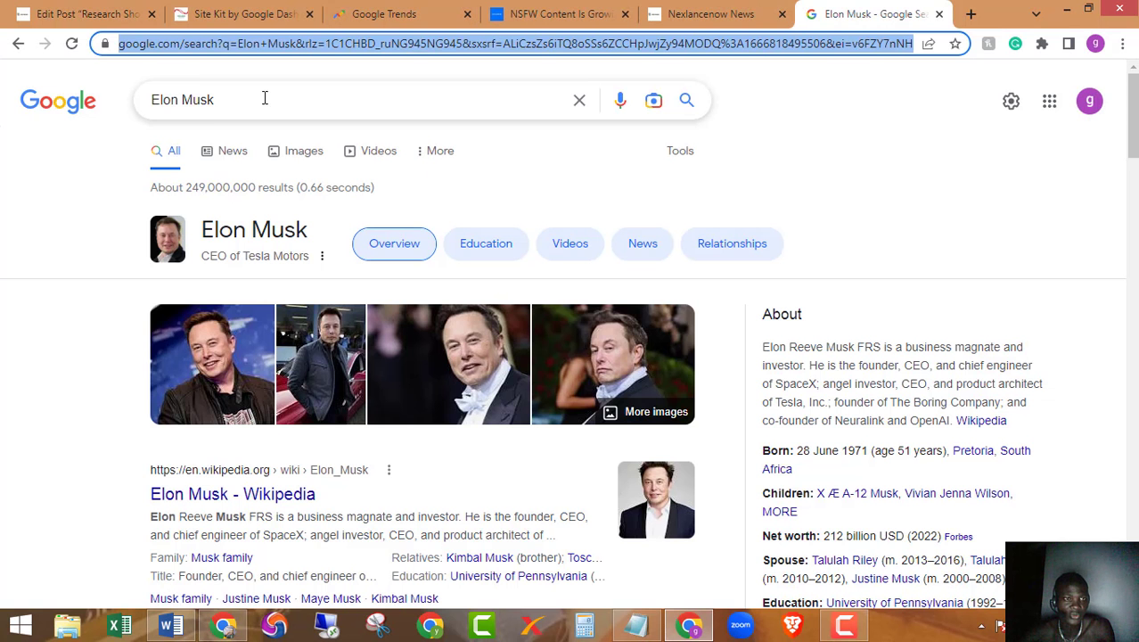
drag(264, 98, 154, 106)
text(Washington Post)
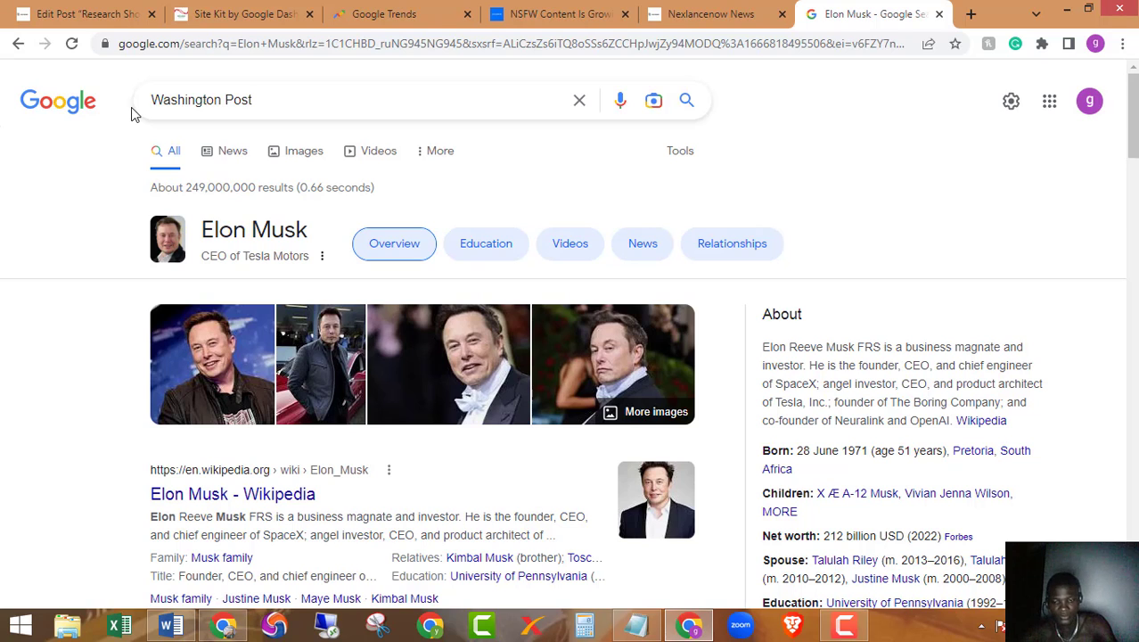
key(Return)
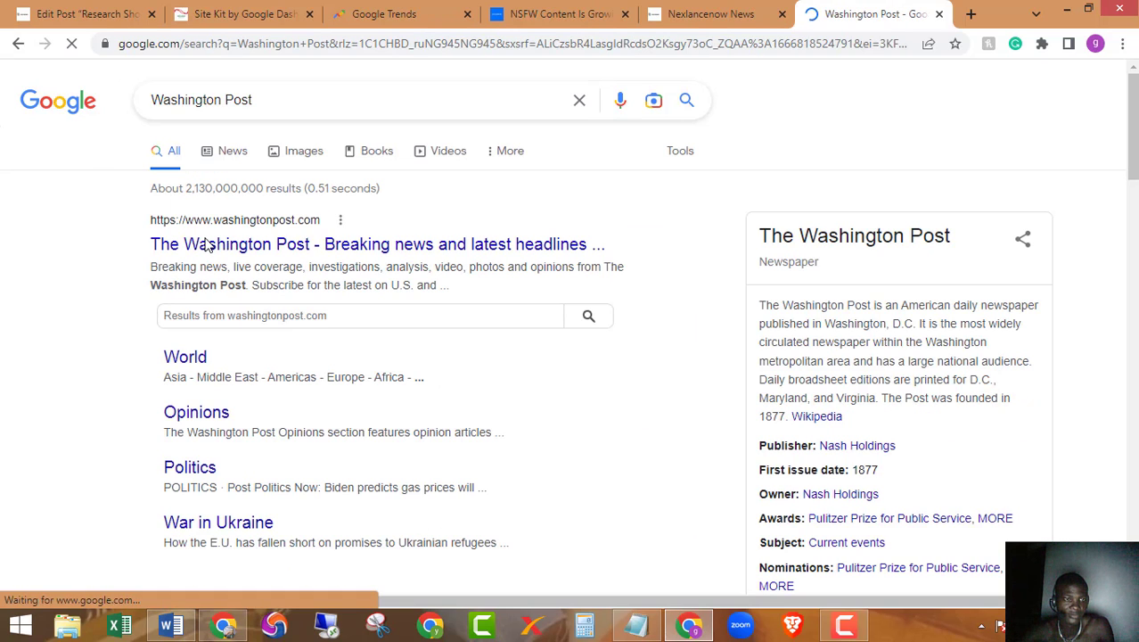
right_click(233, 250)
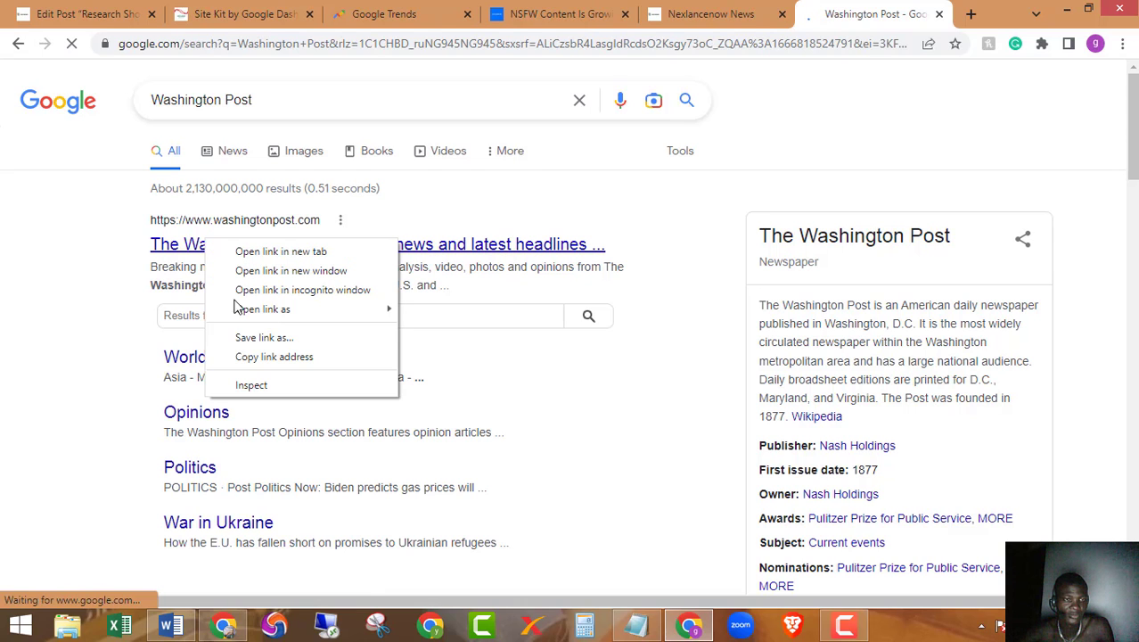
click(263, 356)
- Link "Washington Post" in the last paragraph to the copied washingtonpost.com address
click(103, 19)
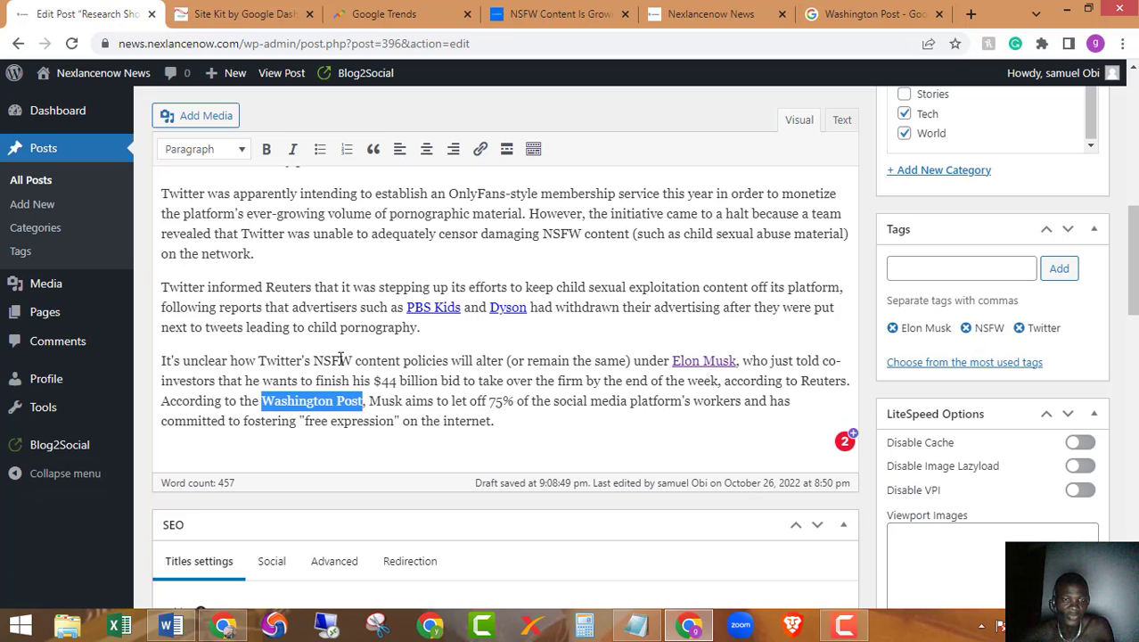
click(479, 149)
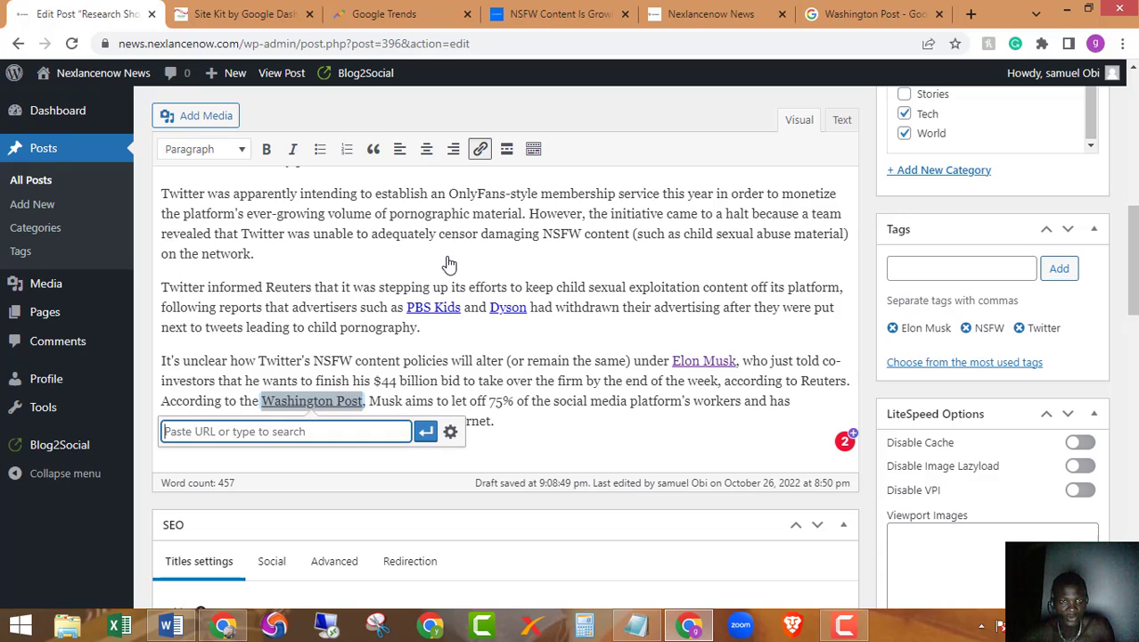
key(ctrl+v)
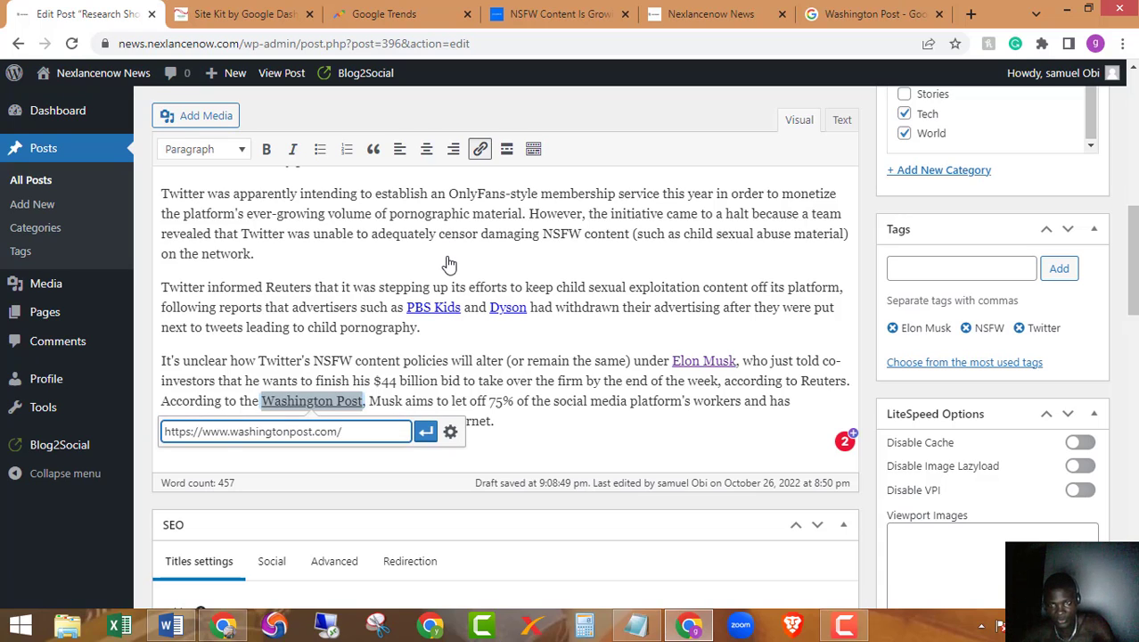
key(Return)
click(326, 312)
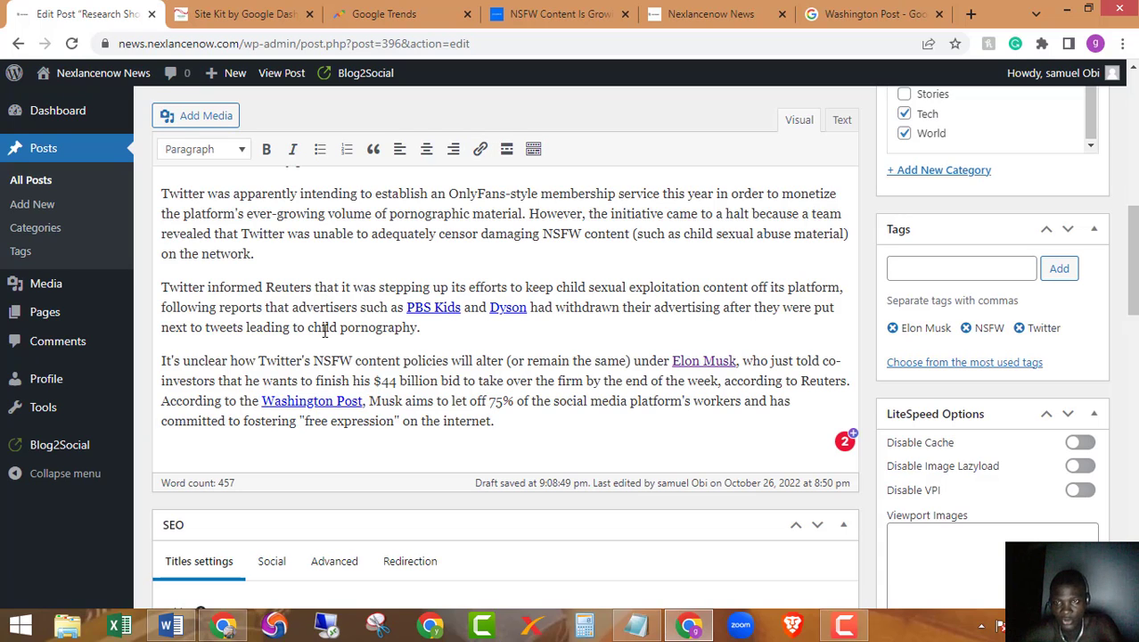
- Review the post's SEO settings, content analysis and publishing options, and check the links throughout the article text
scroll(325, 331, down, 5)
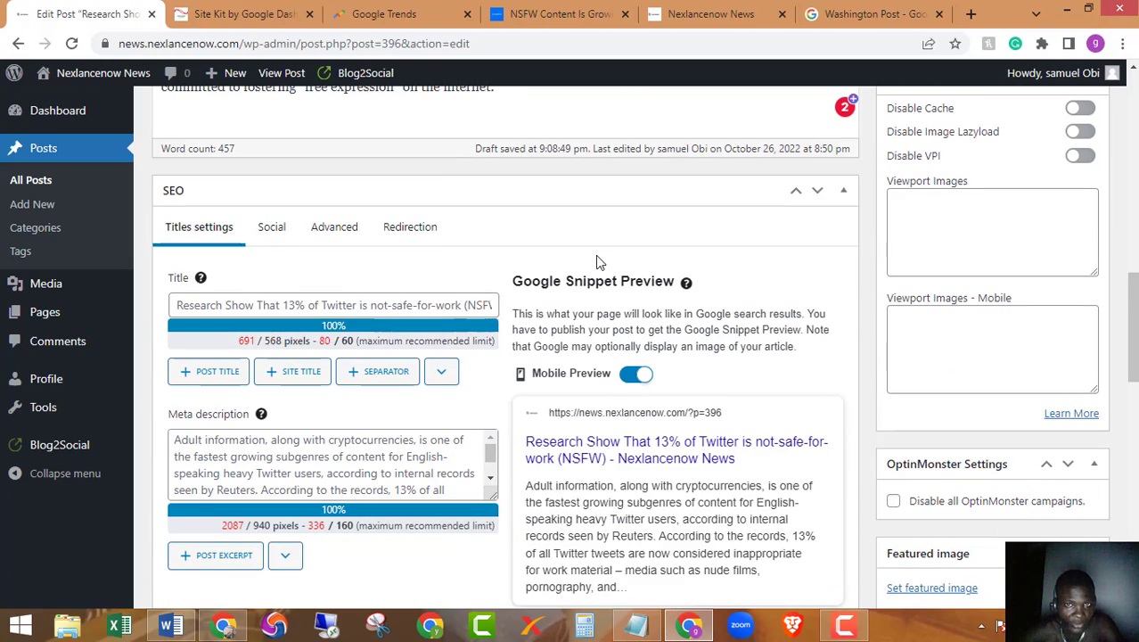
scroll(543, 303, down, 6)
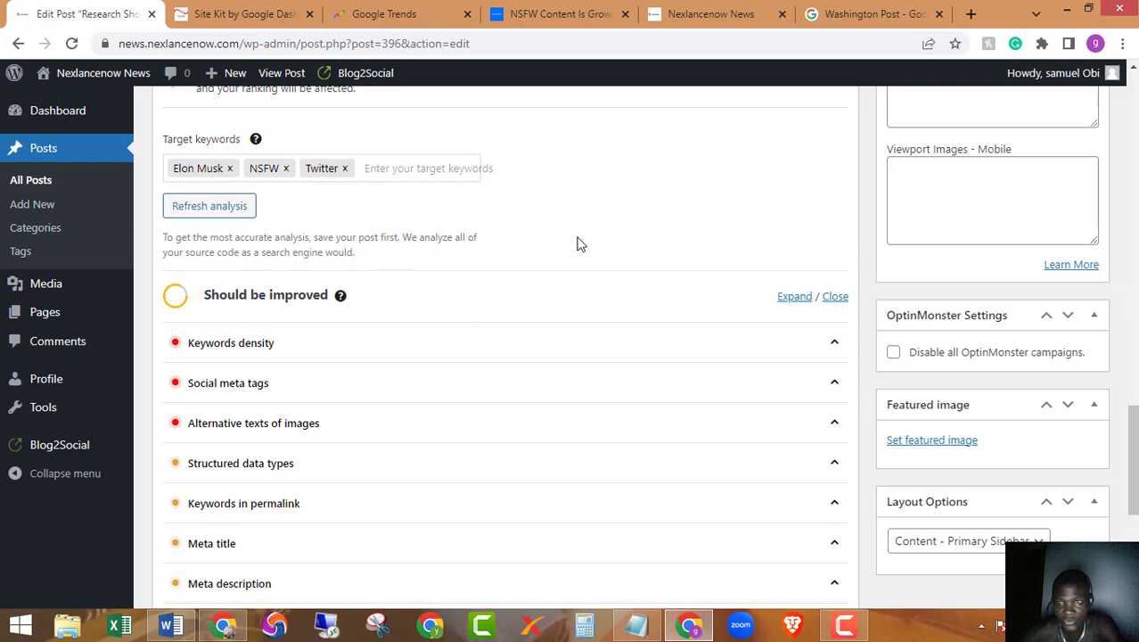
scroll(578, 243, up, 4)
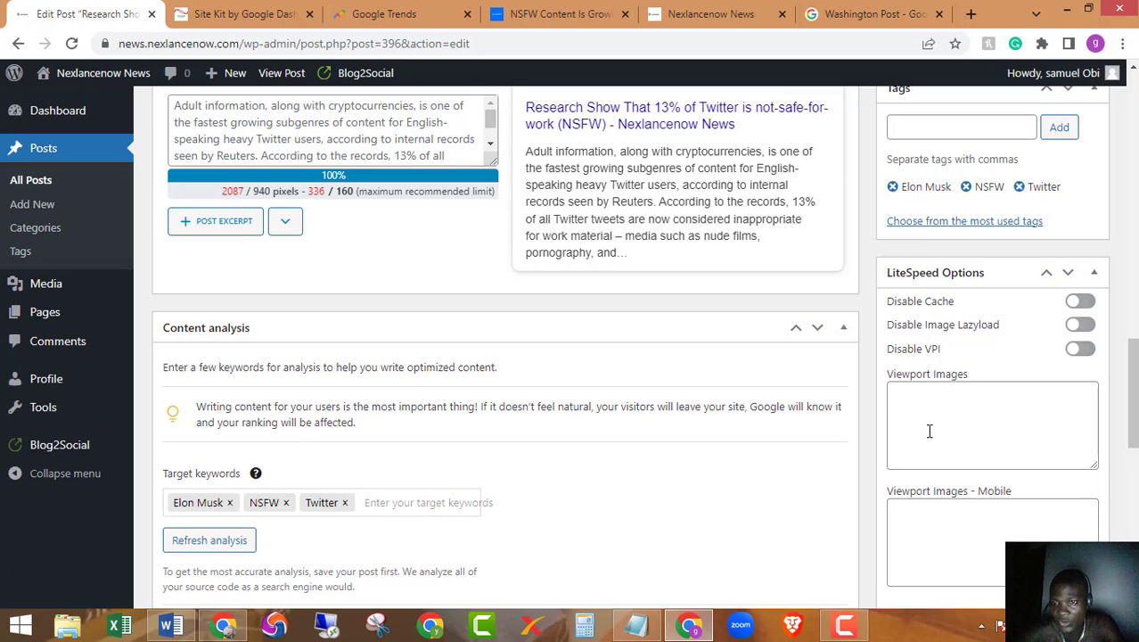
scroll(930, 431, up, 8)
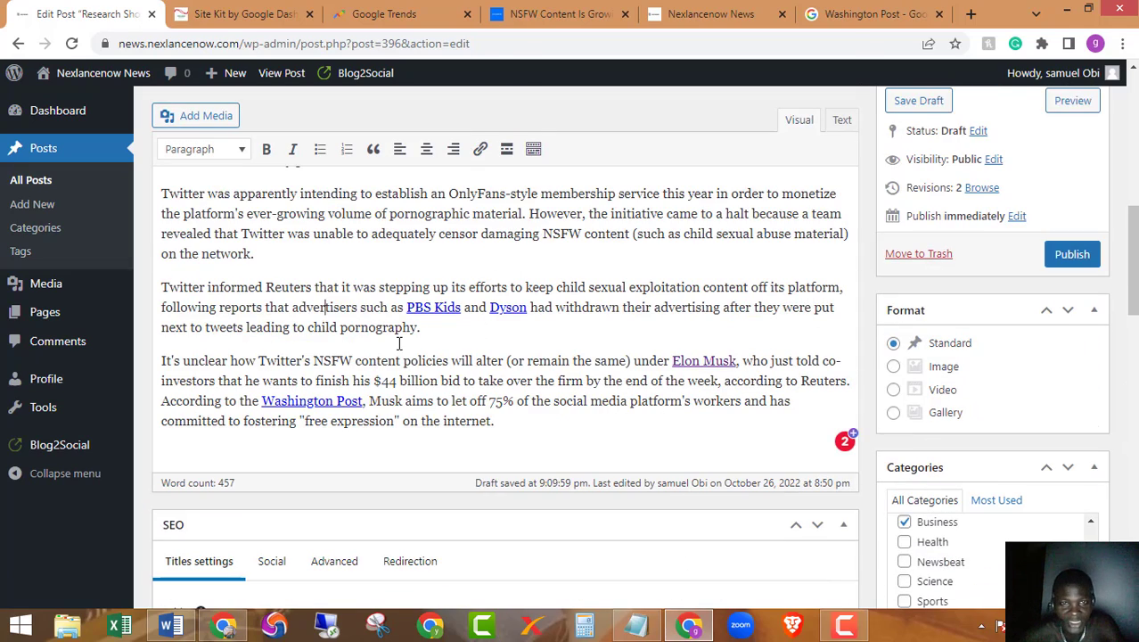
scroll(397, 344, up, 3)
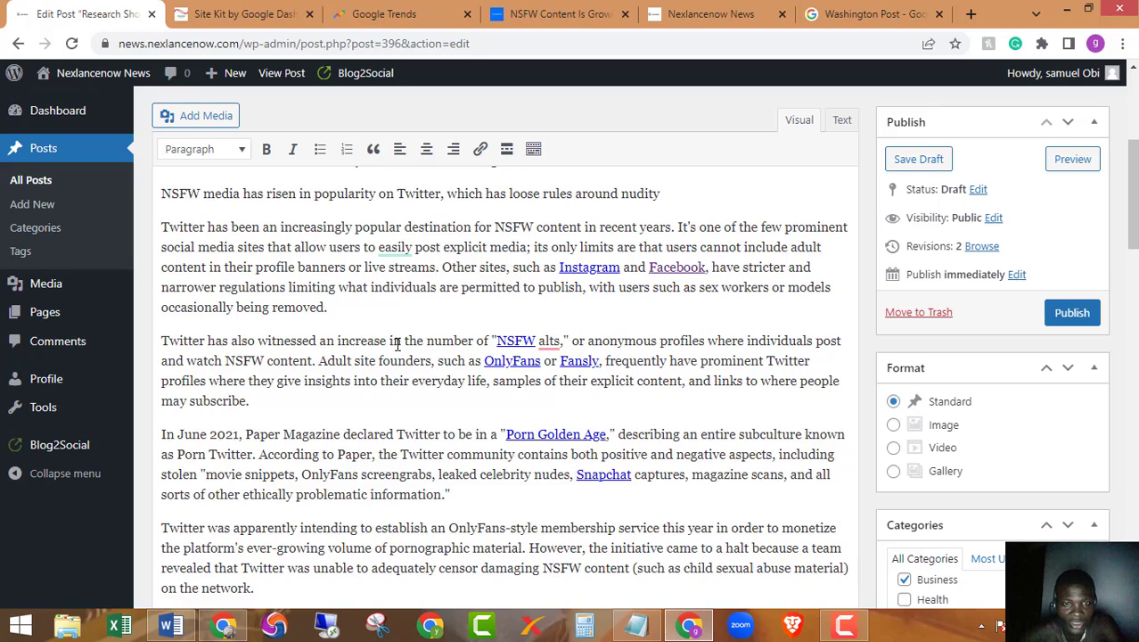
scroll(397, 344, up, 2)
scroll(397, 344, up, 2)
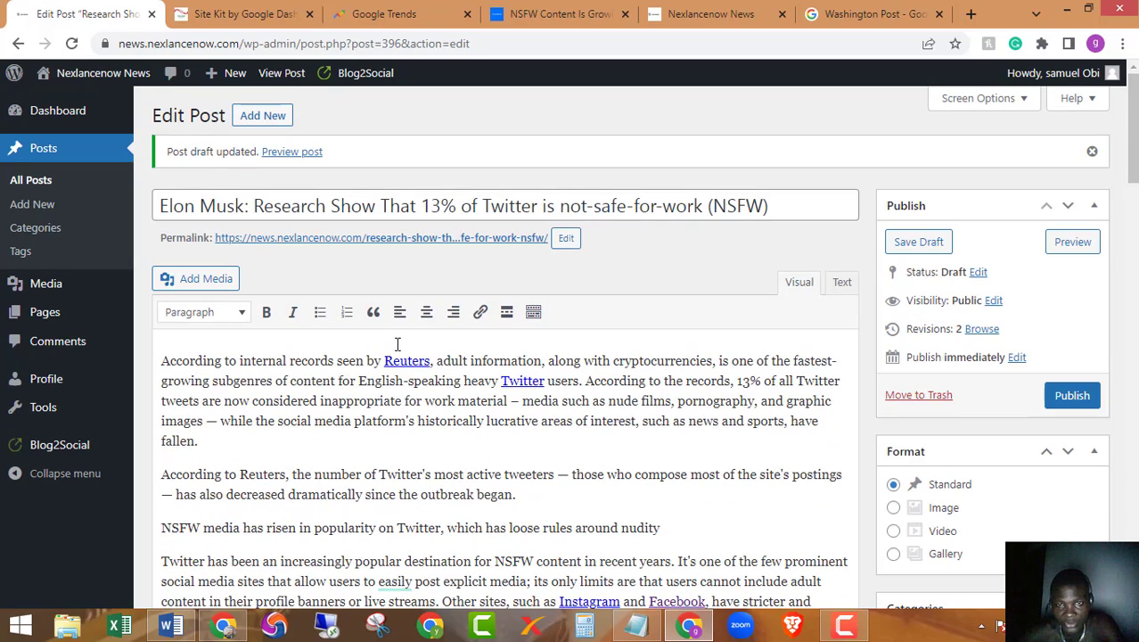
scroll(621, 318, down, 10)
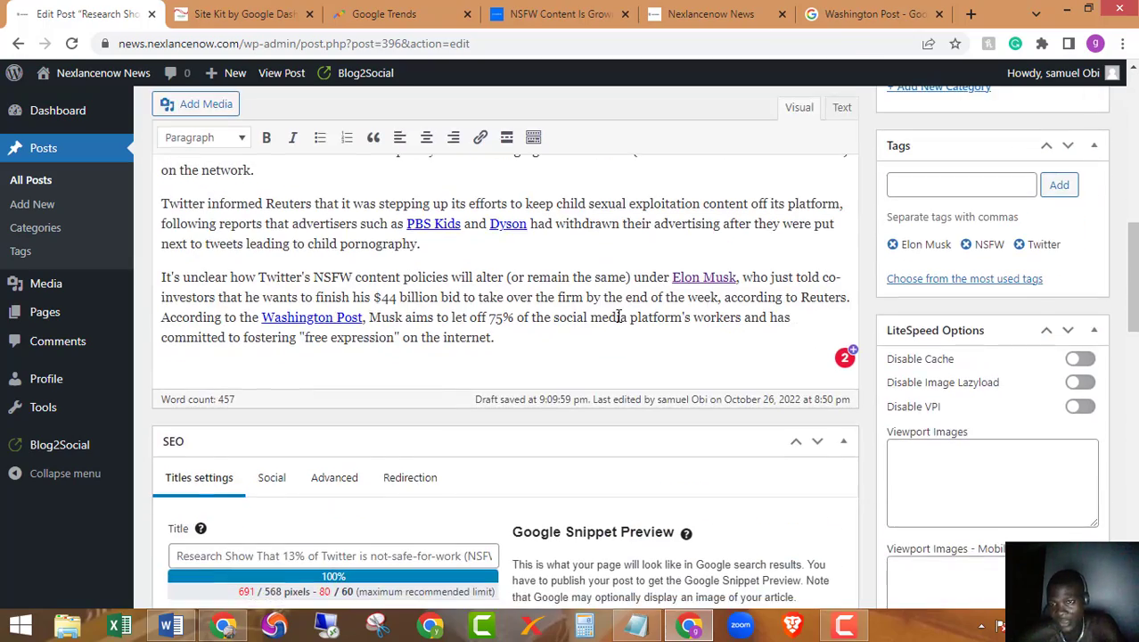
scroll(620, 318, up, 1)
scroll(619, 318, up, 10)
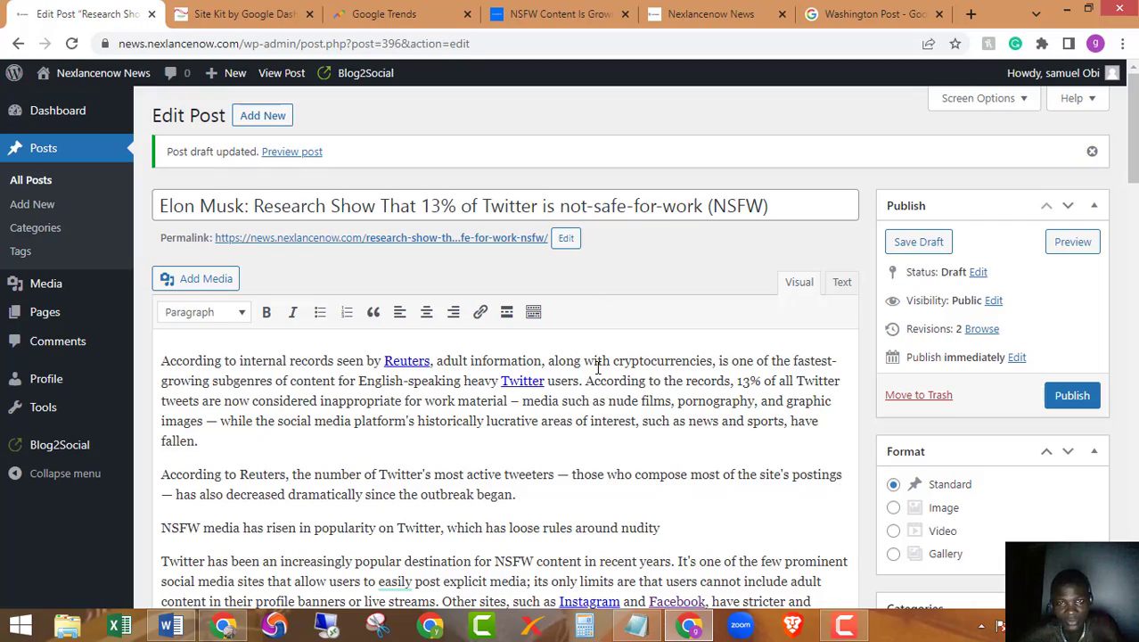
scroll(598, 365, down, 6)
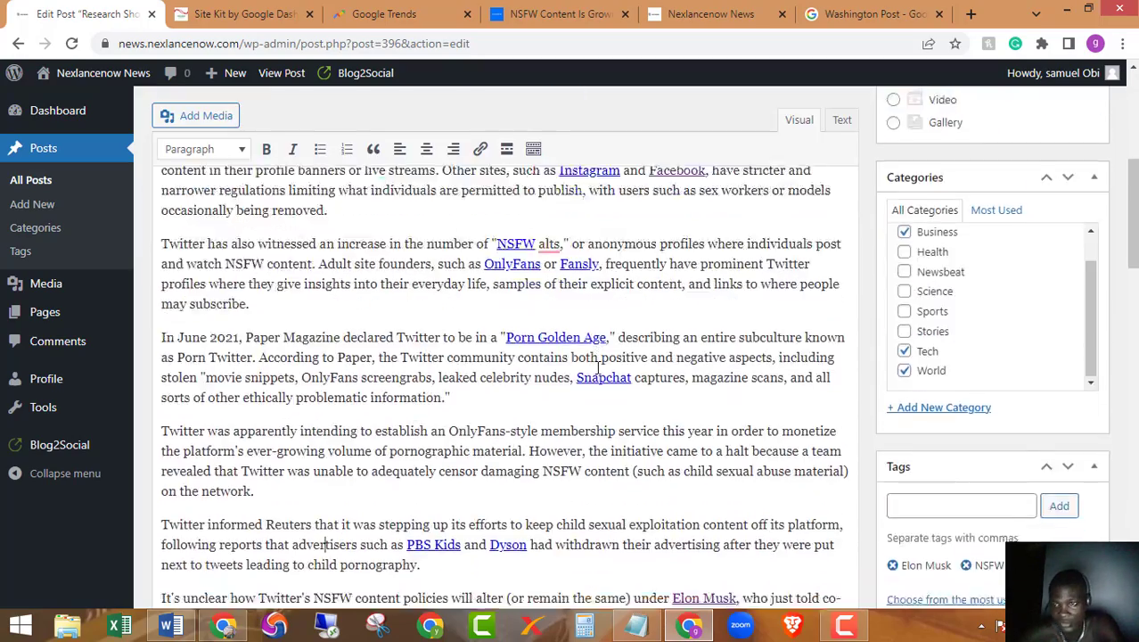
- Review the content analysis ratings, target keywords and remaining post settings below the article text
scroll(598, 367, down, 15)
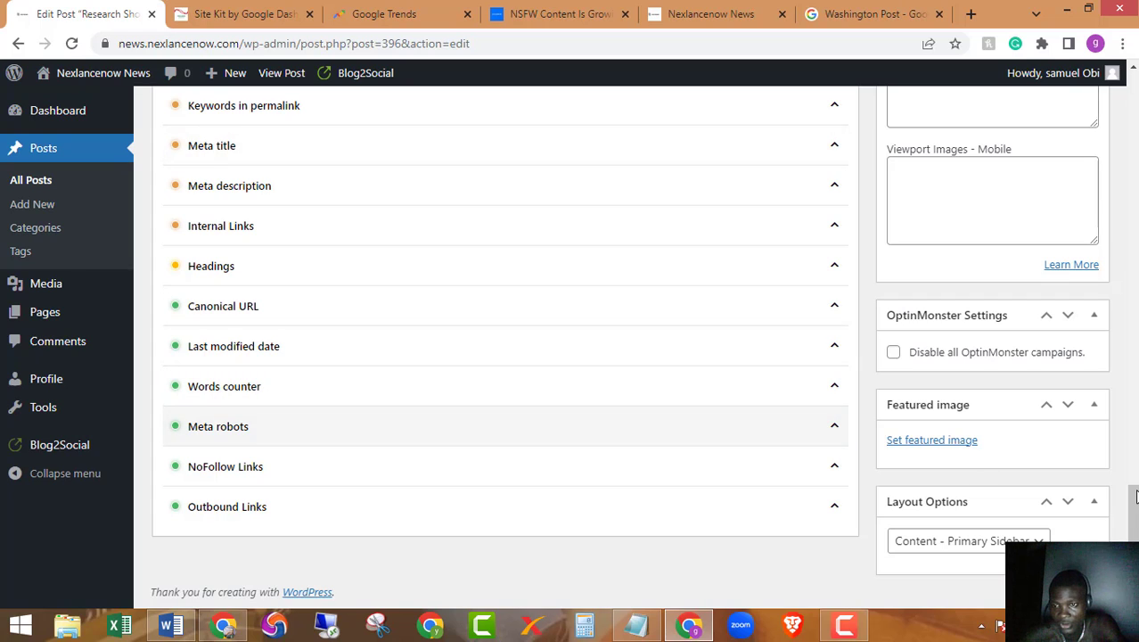
scroll(656, 428, up, 10)
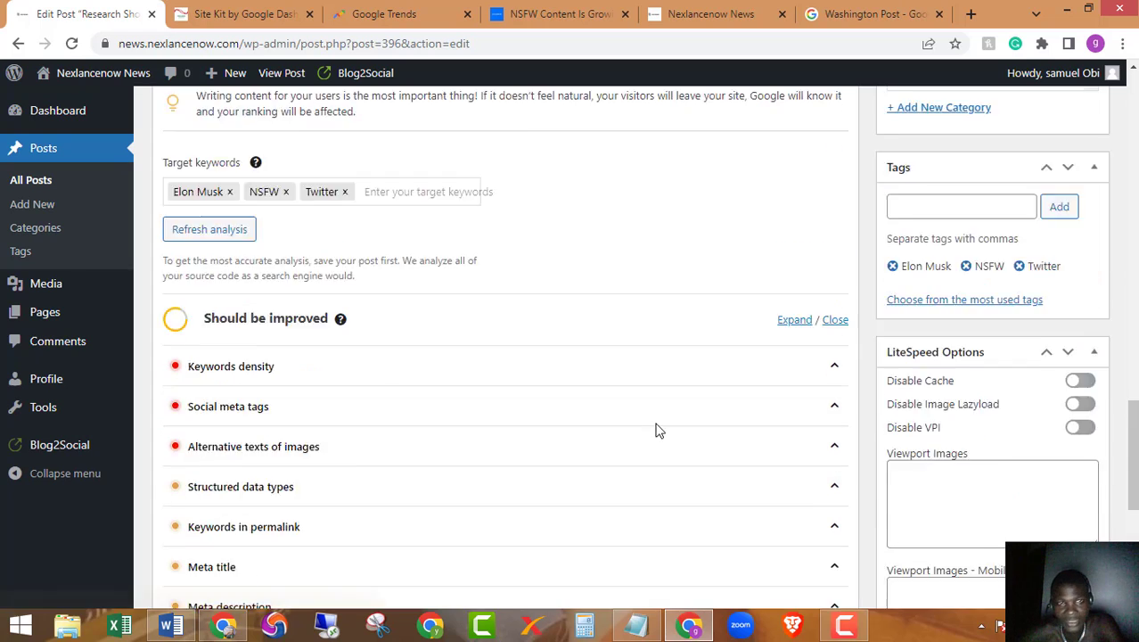
scroll(467, 339, up, 5)
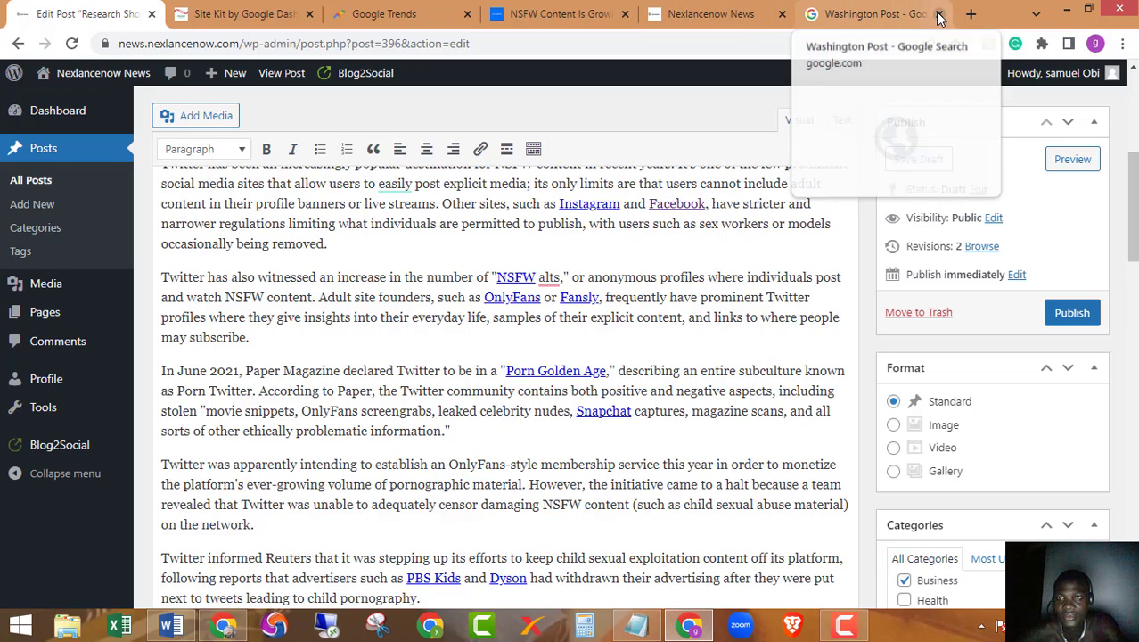
- Close the Nexlancenow News tab and add an empty paragraph in the post after the one ending "occasionally being removed."
click(782, 15)
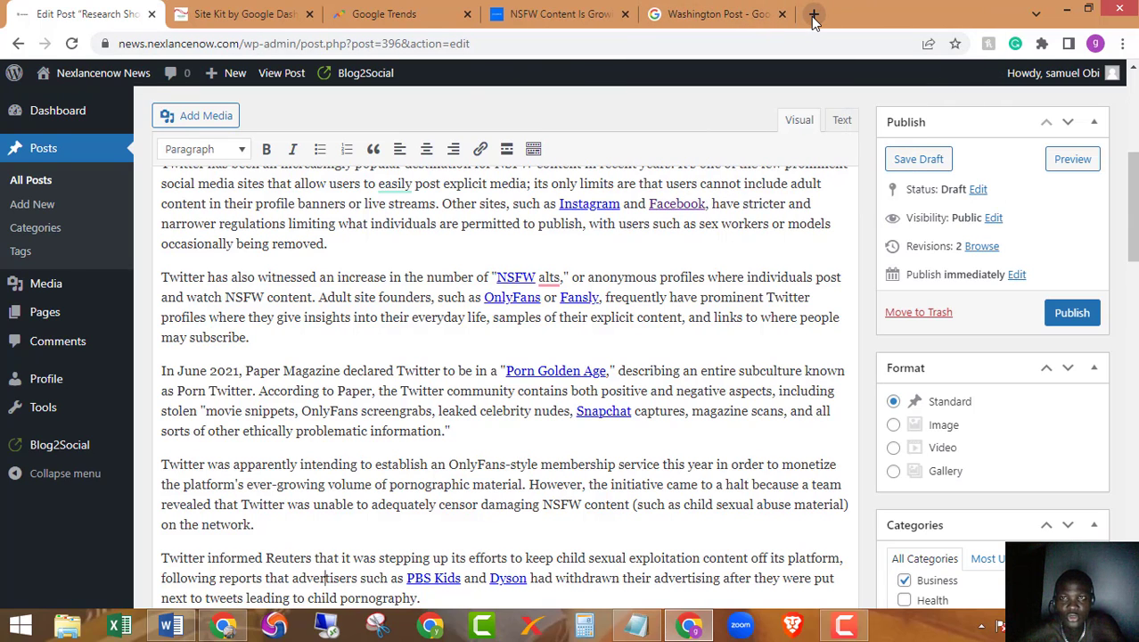
click(717, 14)
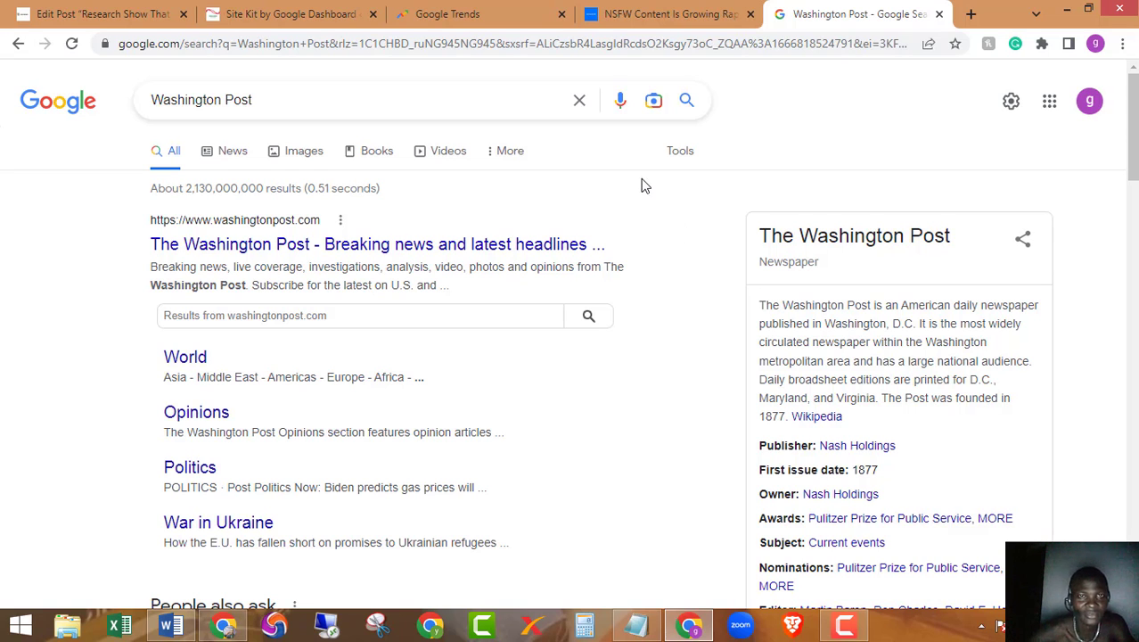
click(100, 14)
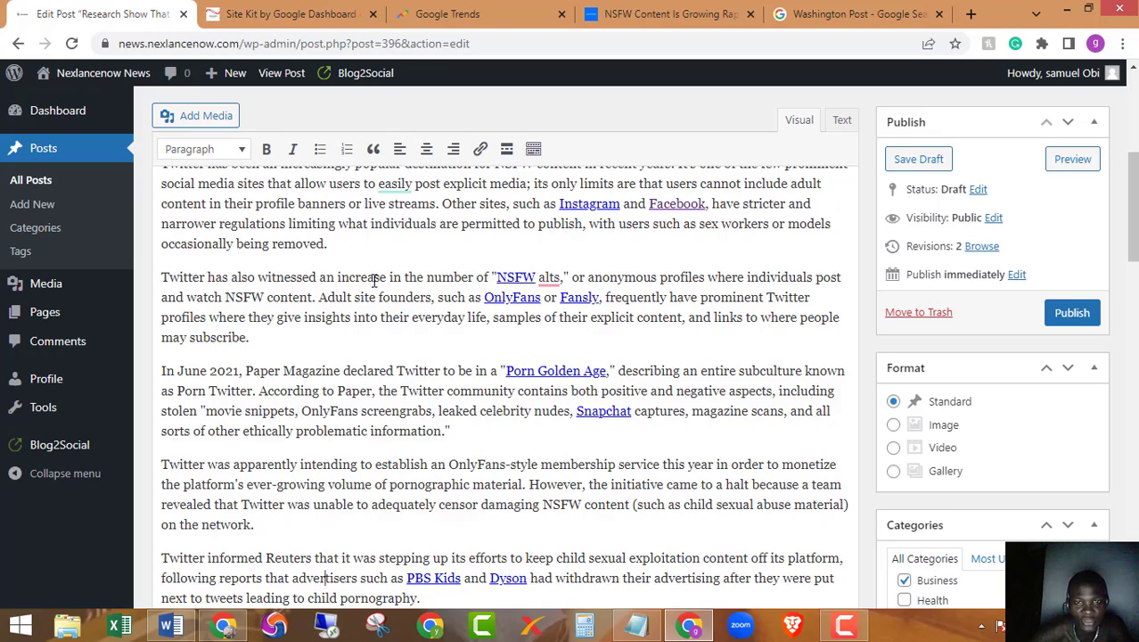
scroll(372, 279, up, 5)
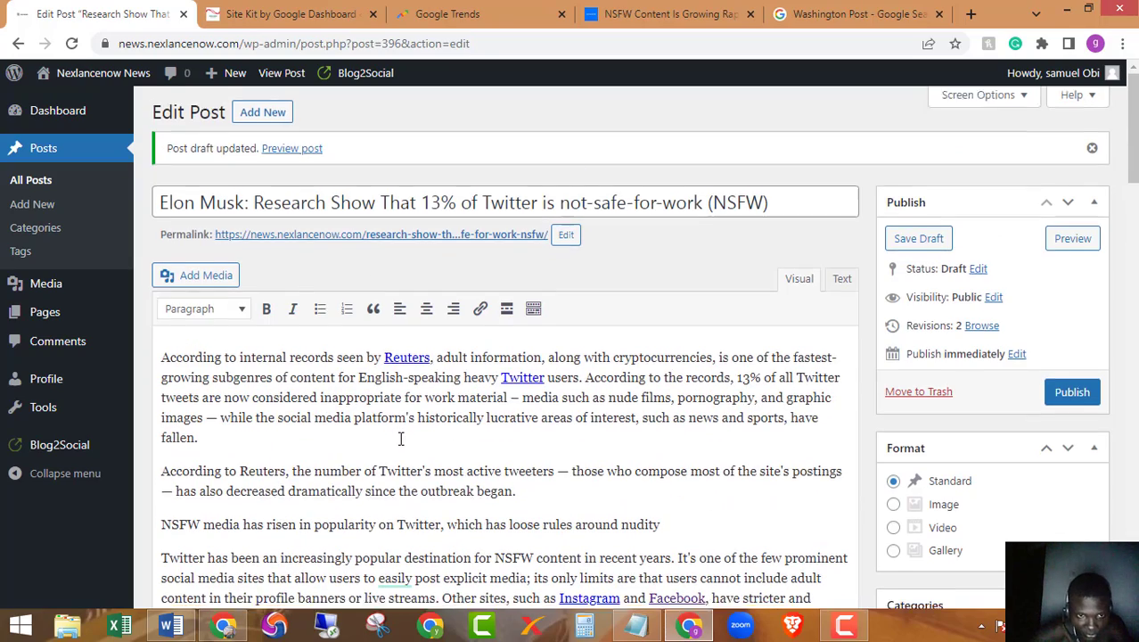
scroll(480, 439, down, 3)
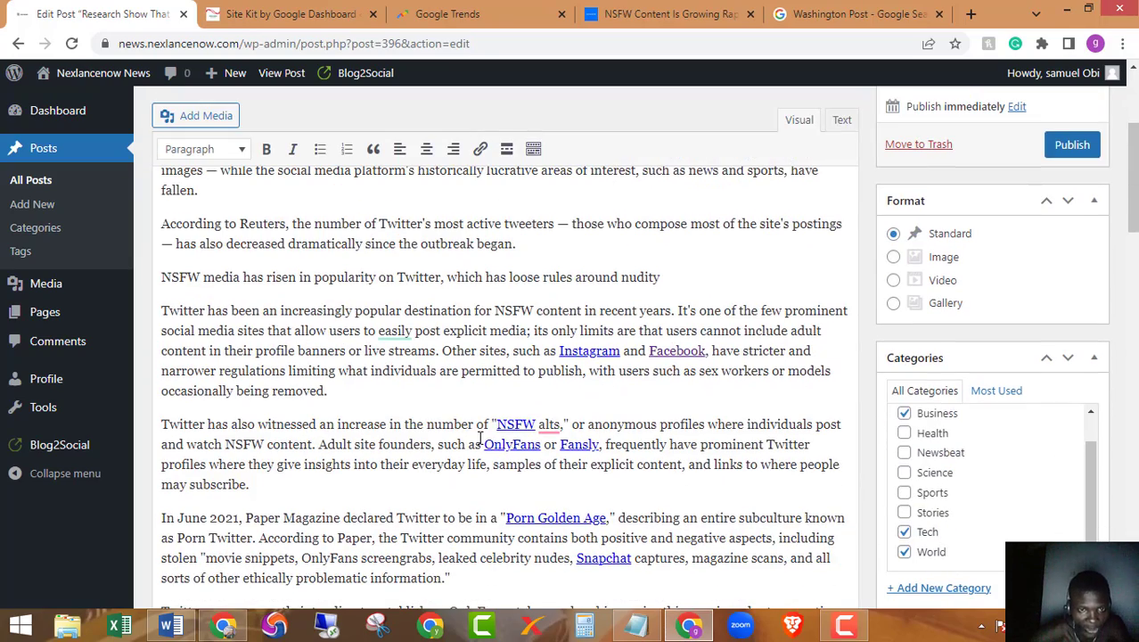
click(349, 397)
key(Return)
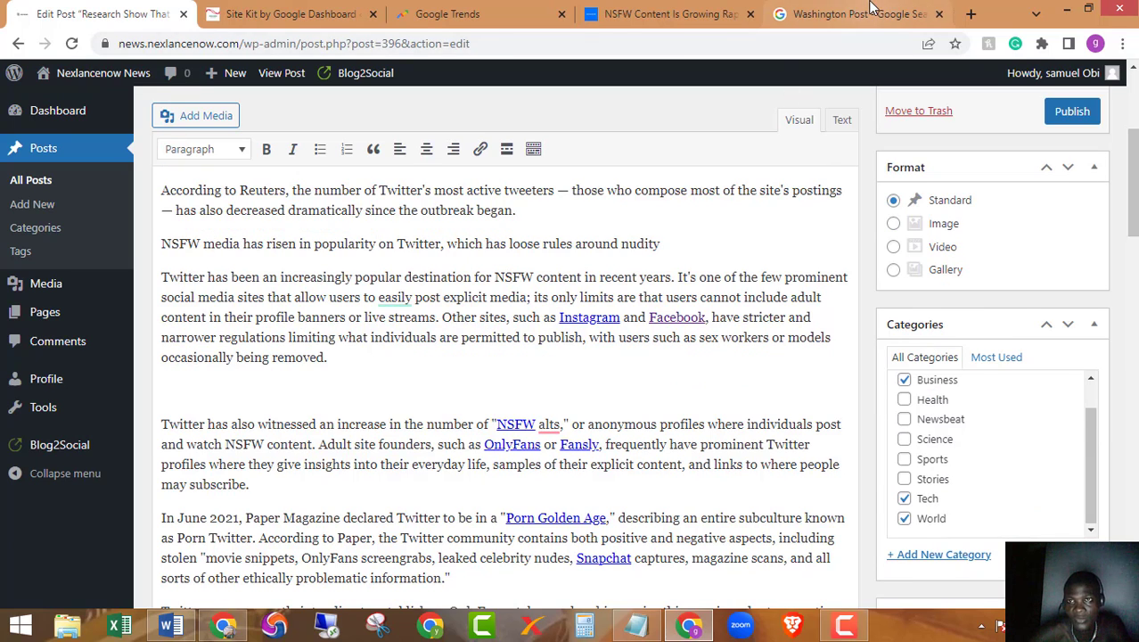
- Search Google for "twitter and elon musk" and show the image results
click(825, 10)
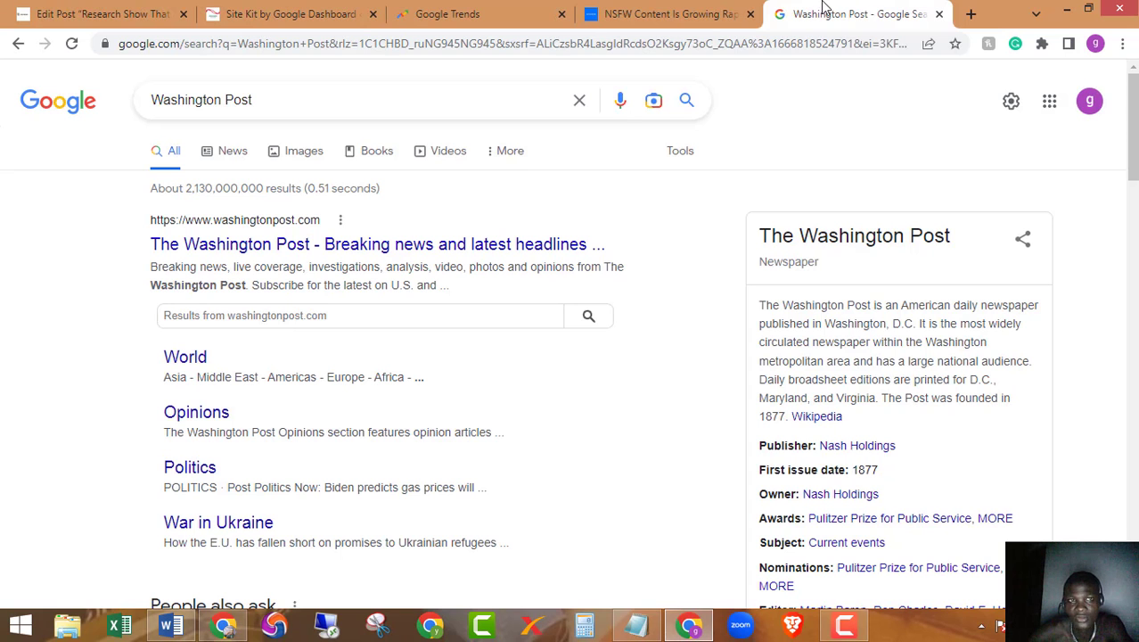
triple_click(143, 101)
text(tw)
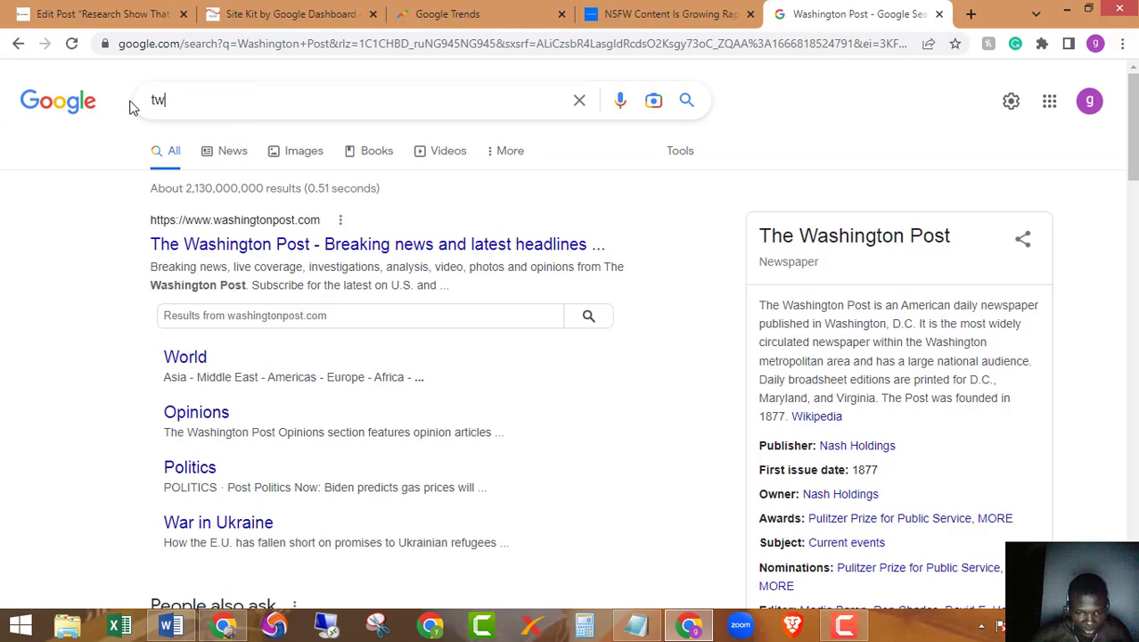
text(itter)
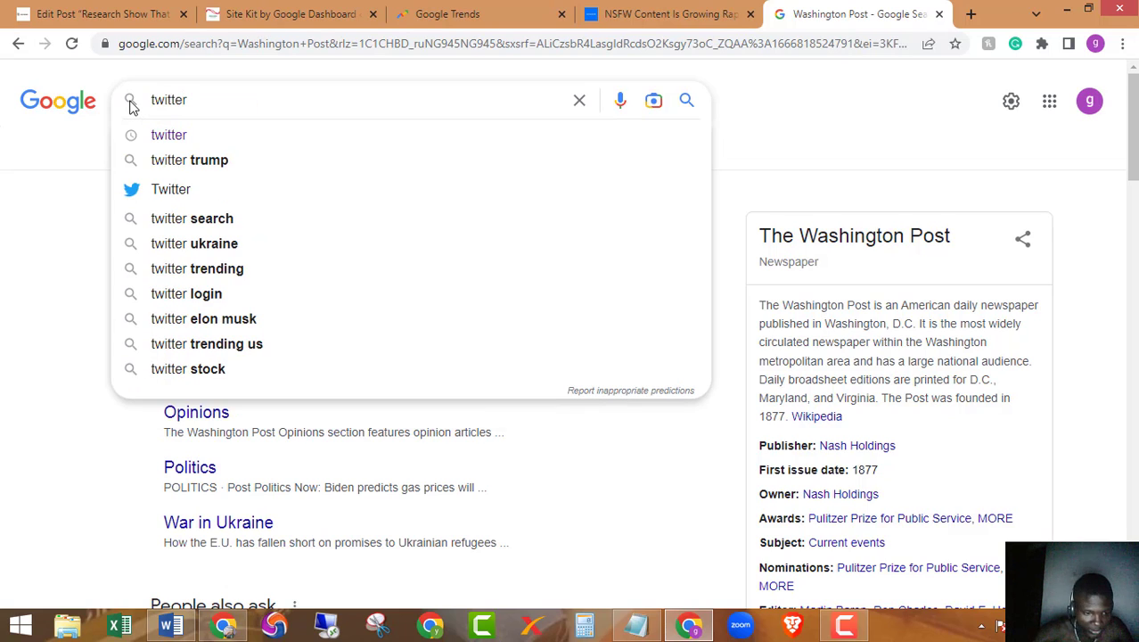
text( and elon)
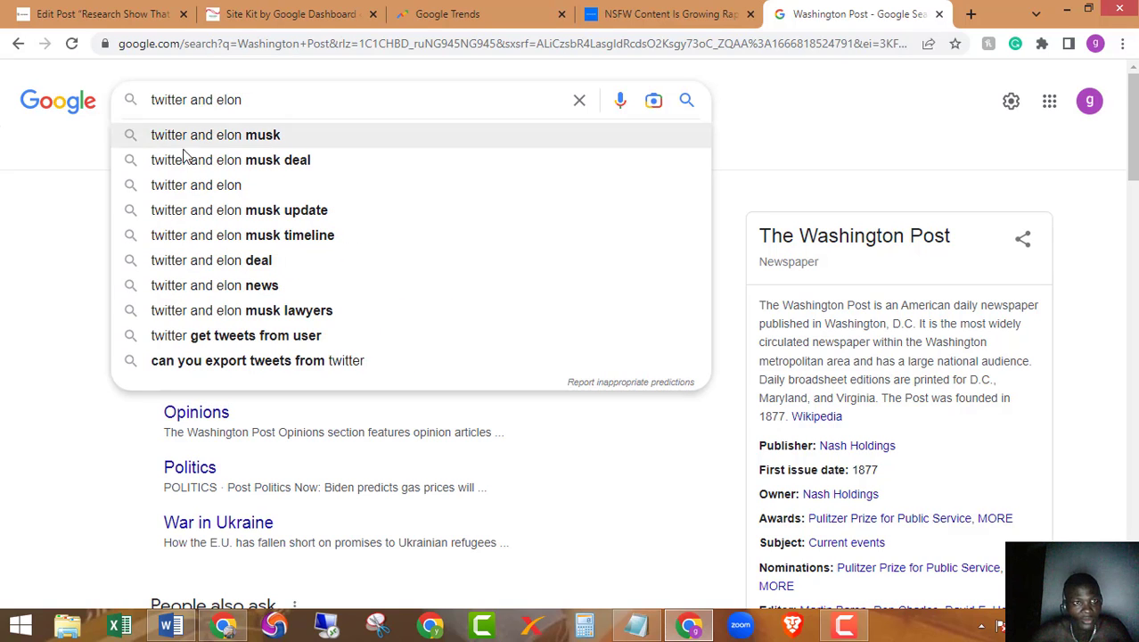
click(226, 137)
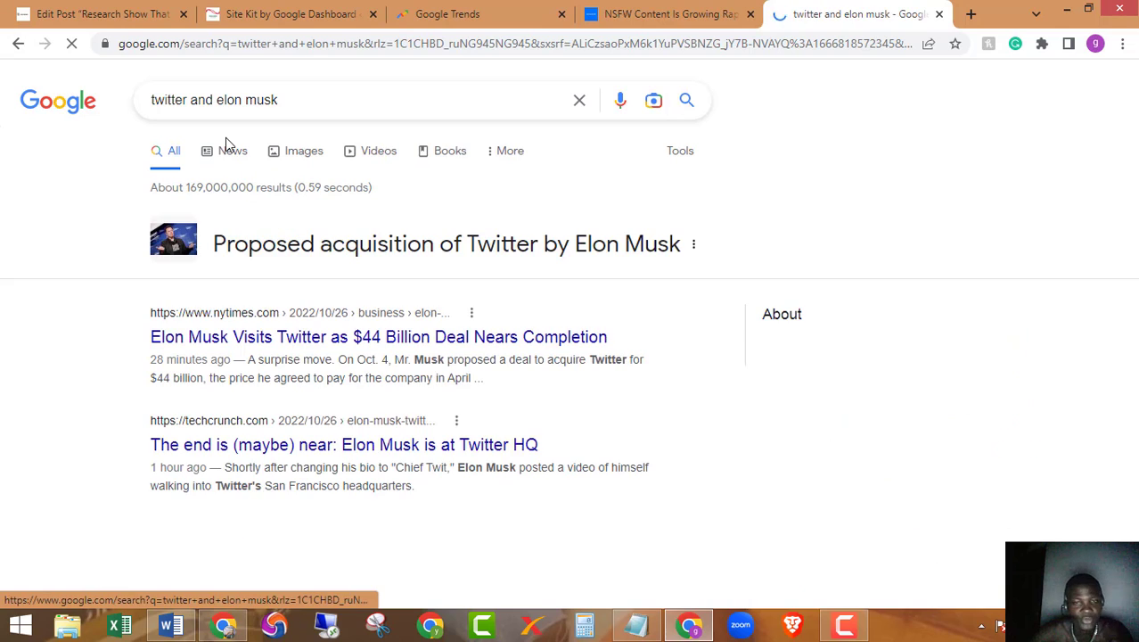
click(303, 158)
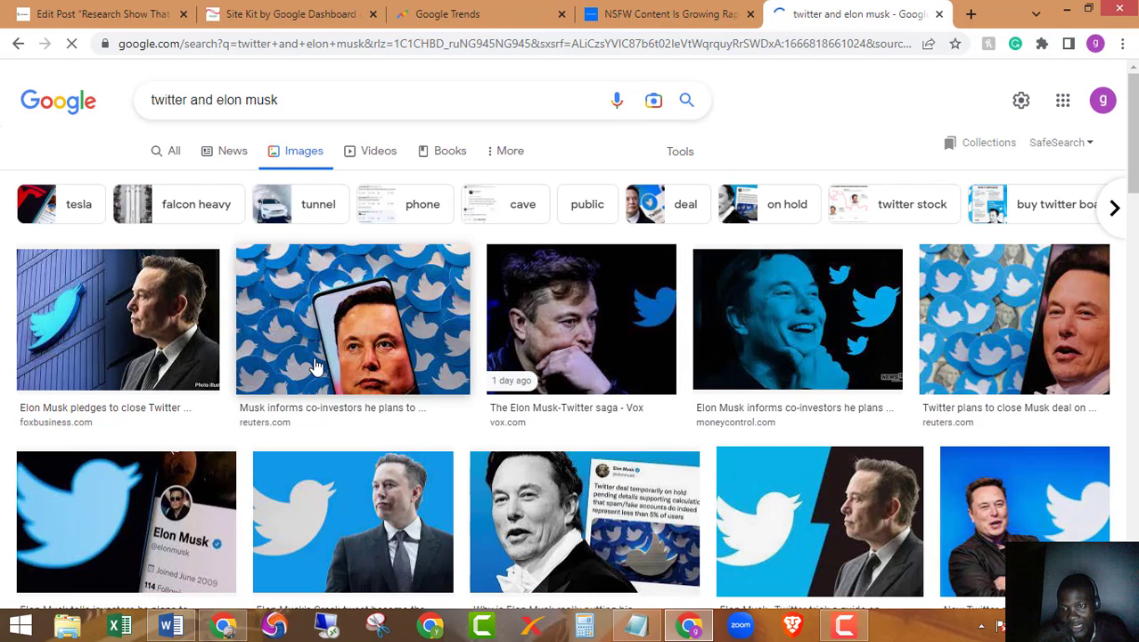
- Preview the Reuters image of Elon Musk's face on a phone over Twitter logos and copy its image address
scroll(314, 364, down, 1)
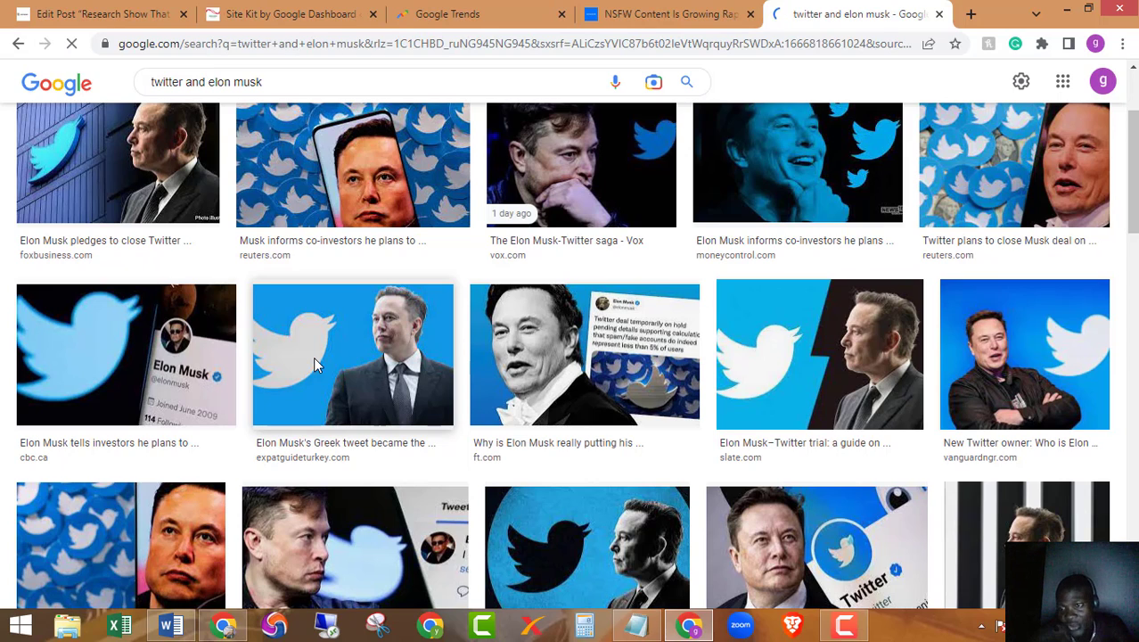
click(332, 180)
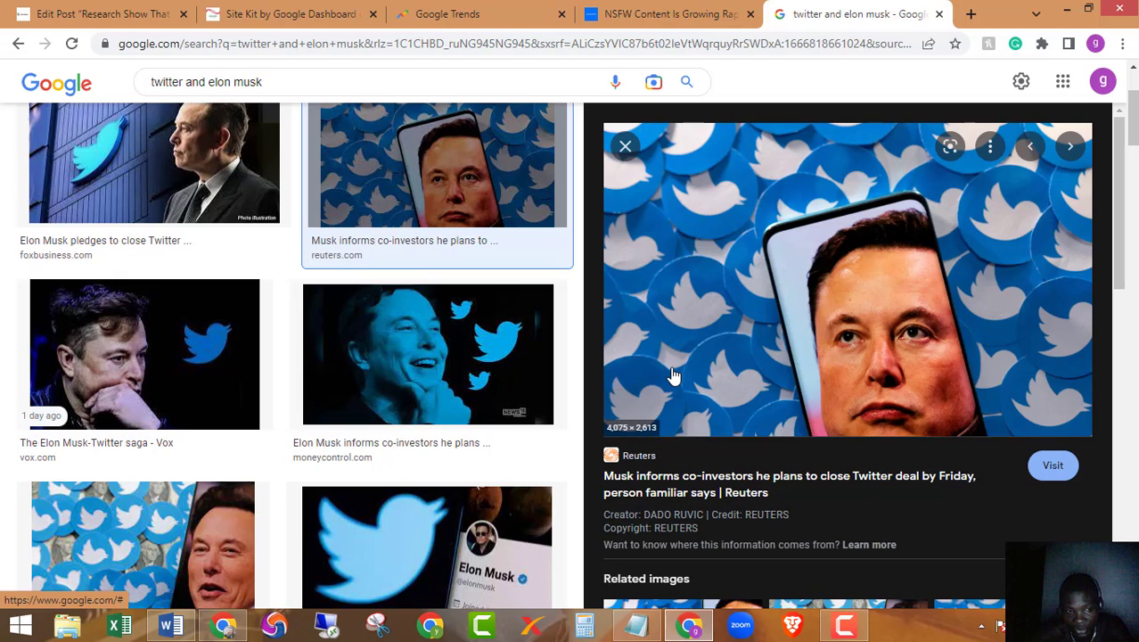
right_click(707, 342)
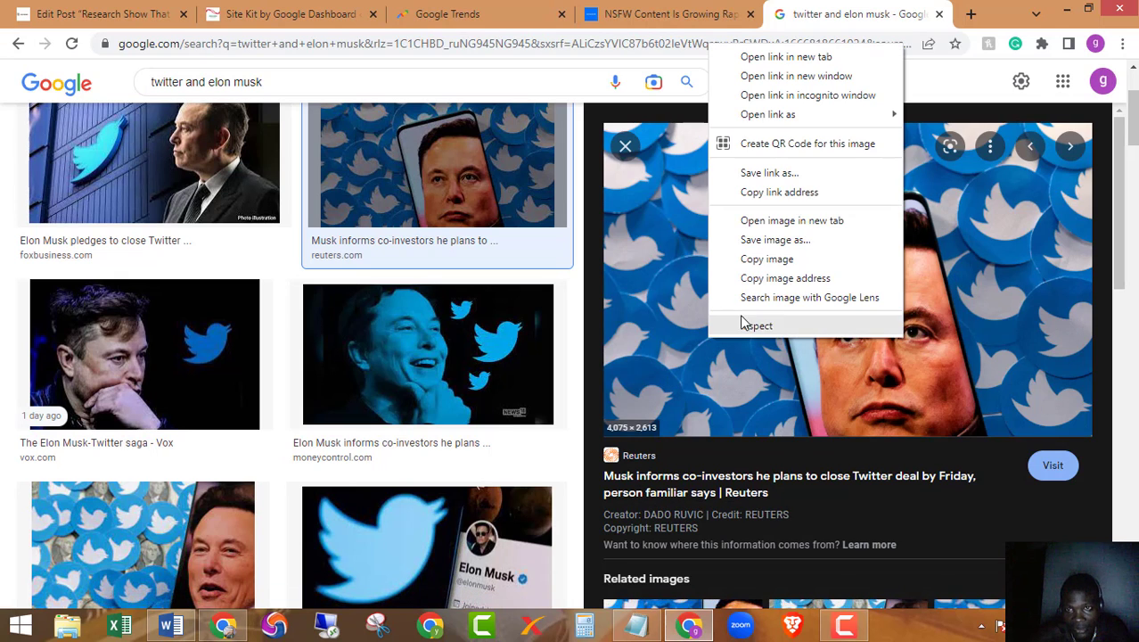
click(769, 279)
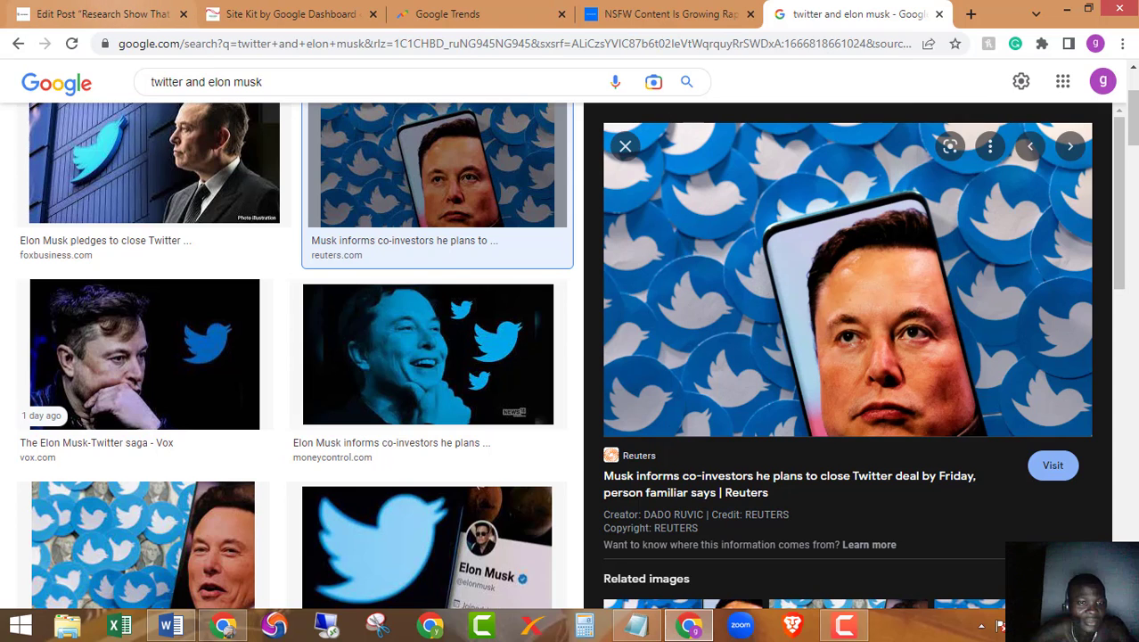
- Try to insert the Reuters image into the post's empty paragraph from its copied URL
key(ctrl+1)
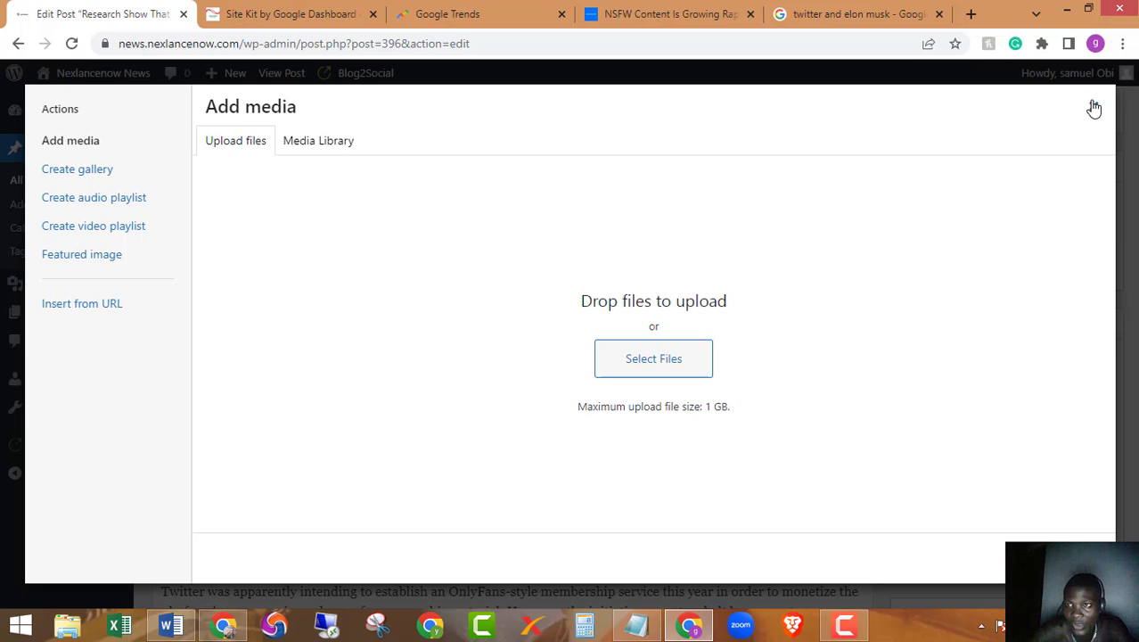
click(1094, 108)
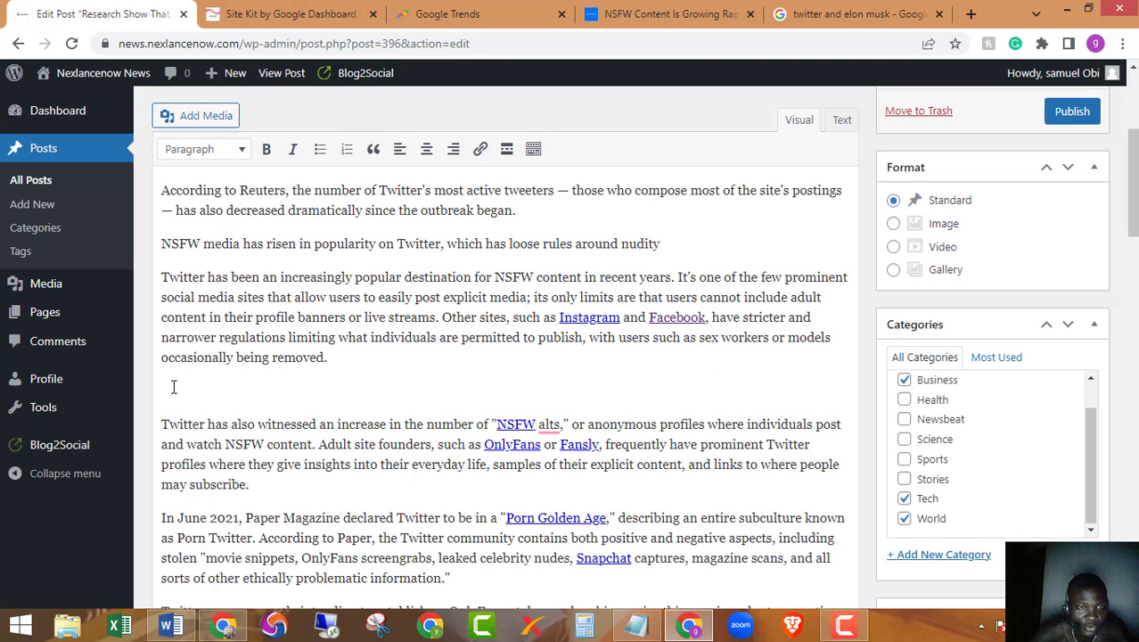
click(194, 116)
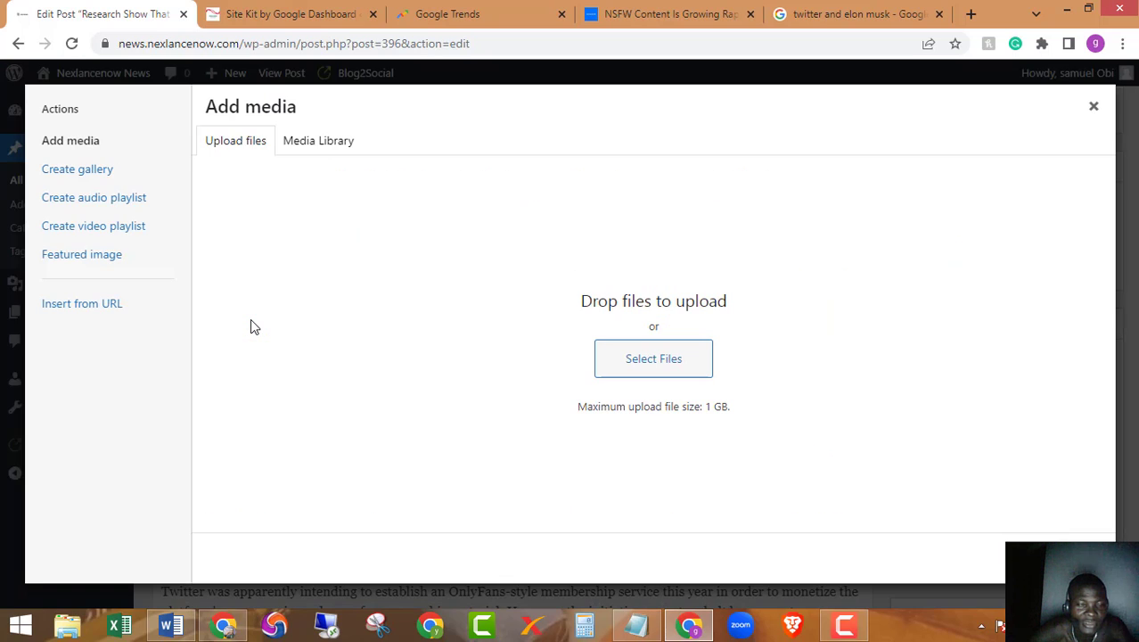
click(69, 309)
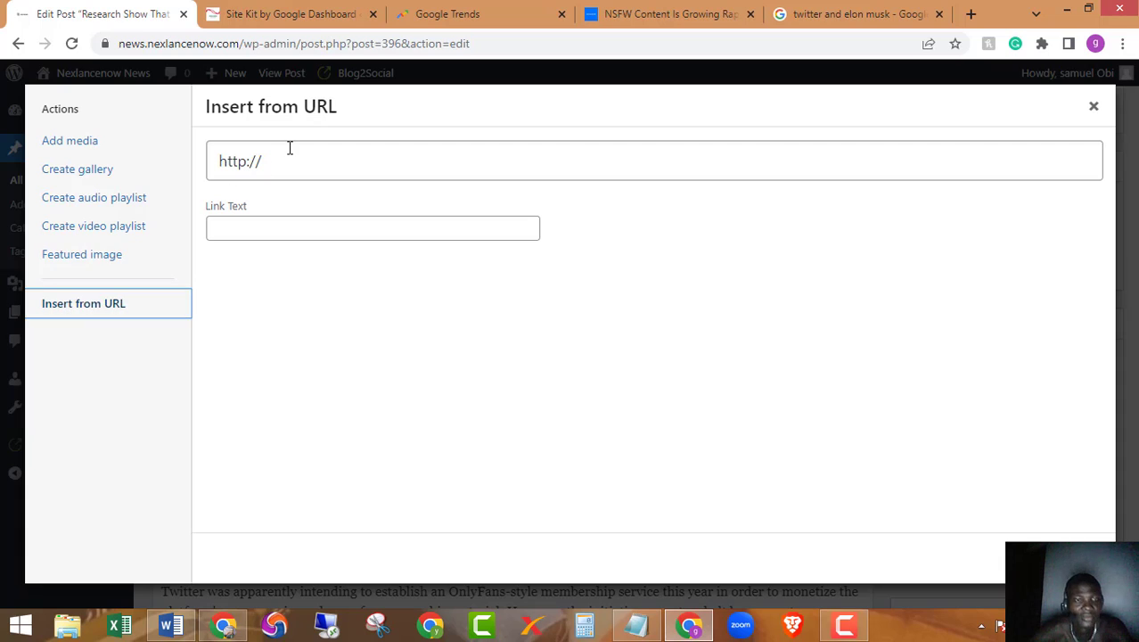
click(369, 165)
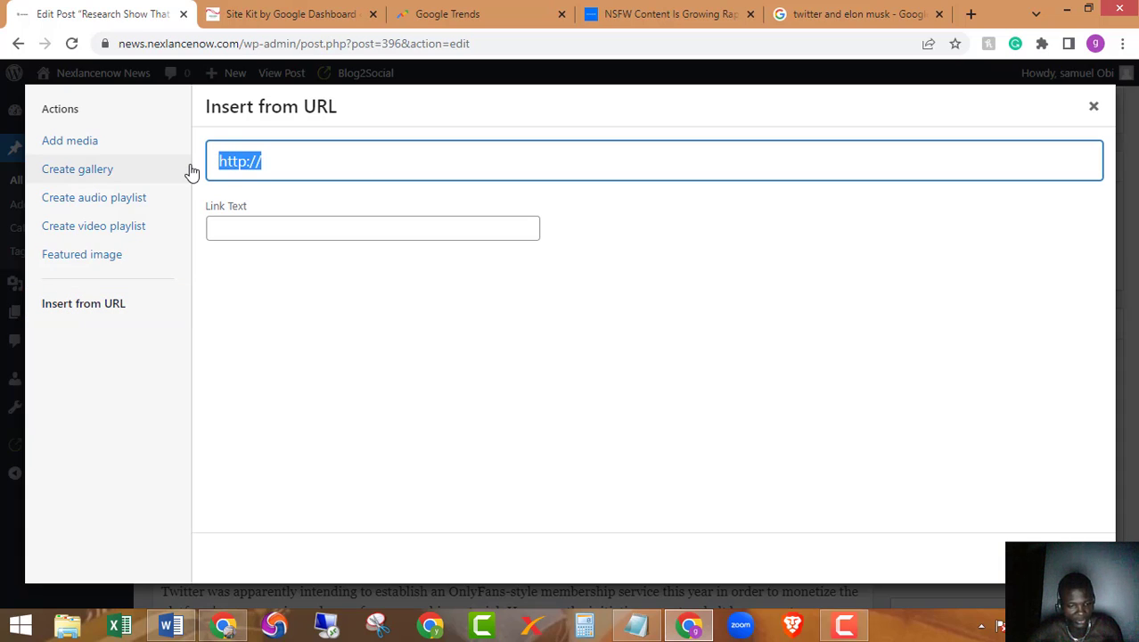
key(ctrl+v)
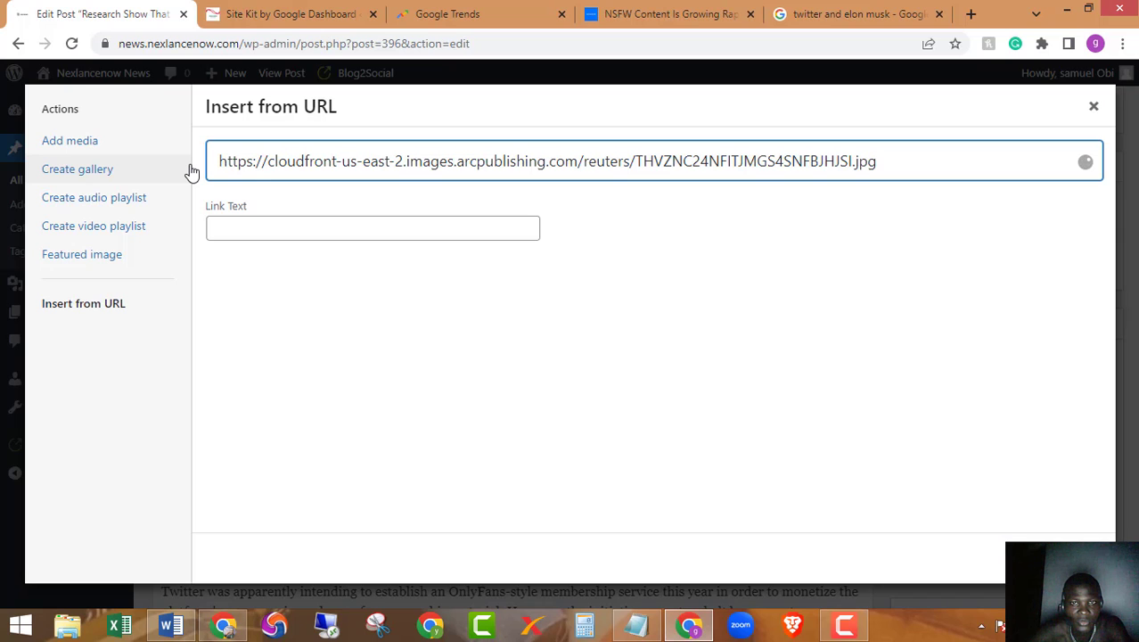
click(1053, 558)
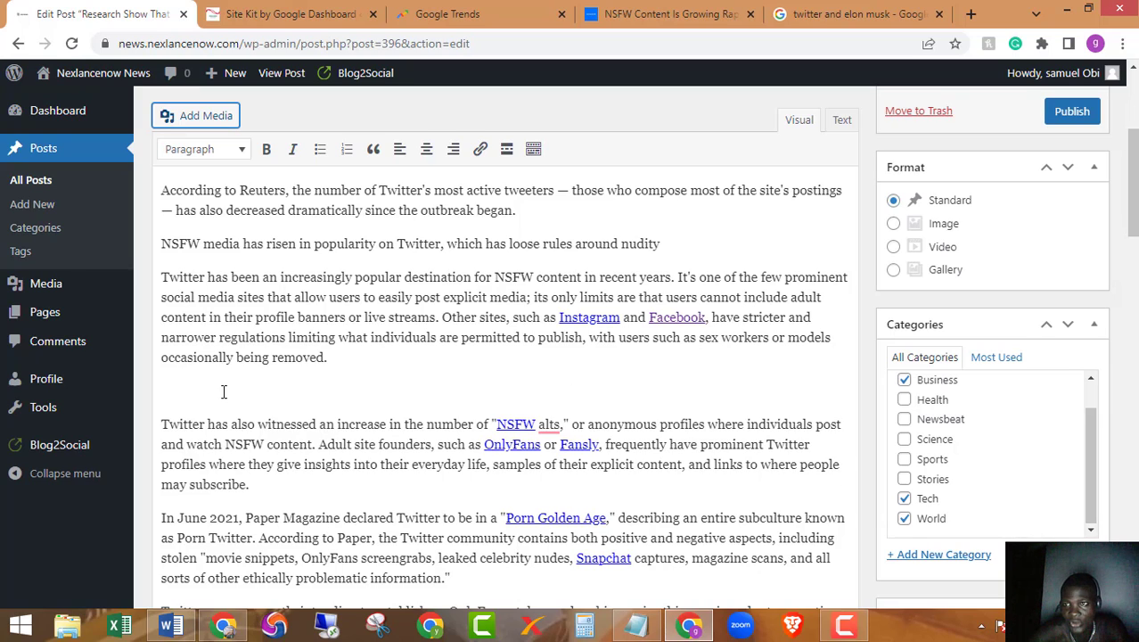
- Try pasting the image address directly into the empty paragraph, and delete the linked address text from it
click(307, 402)
scroll(307, 402, down, 2)
key(ctrl+v)
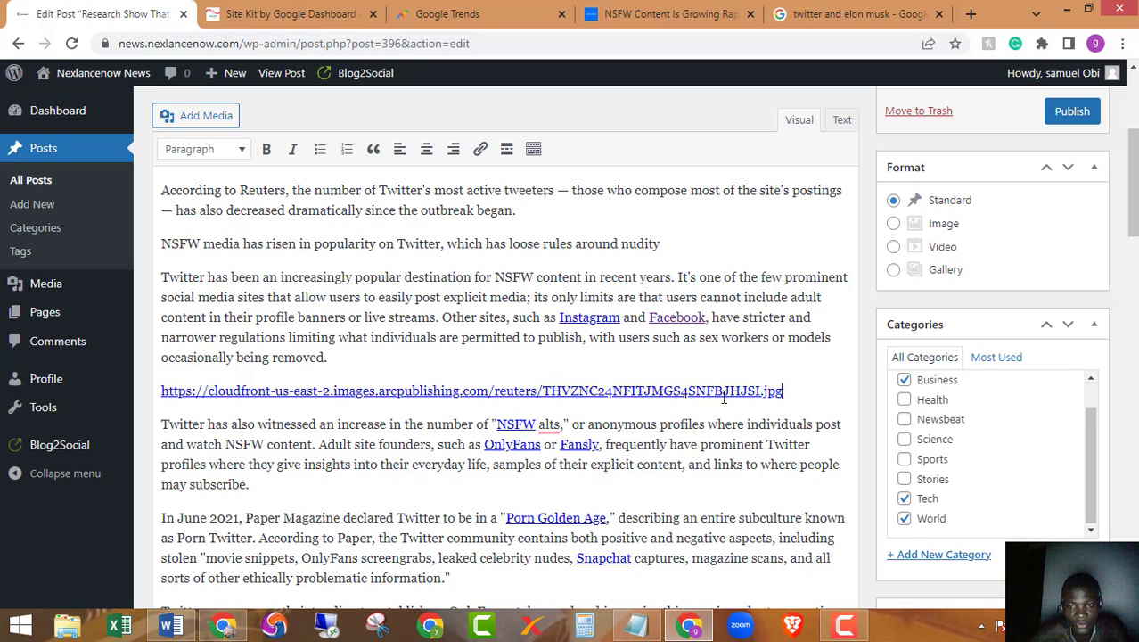
drag(805, 389, 156, 389)
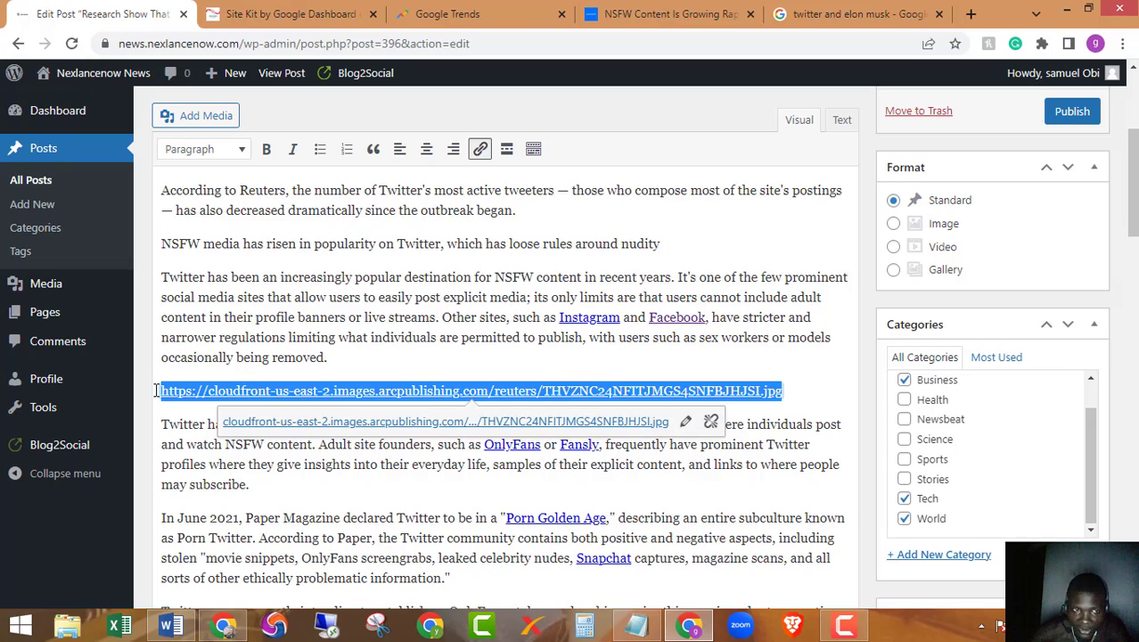
key(BackSpace)
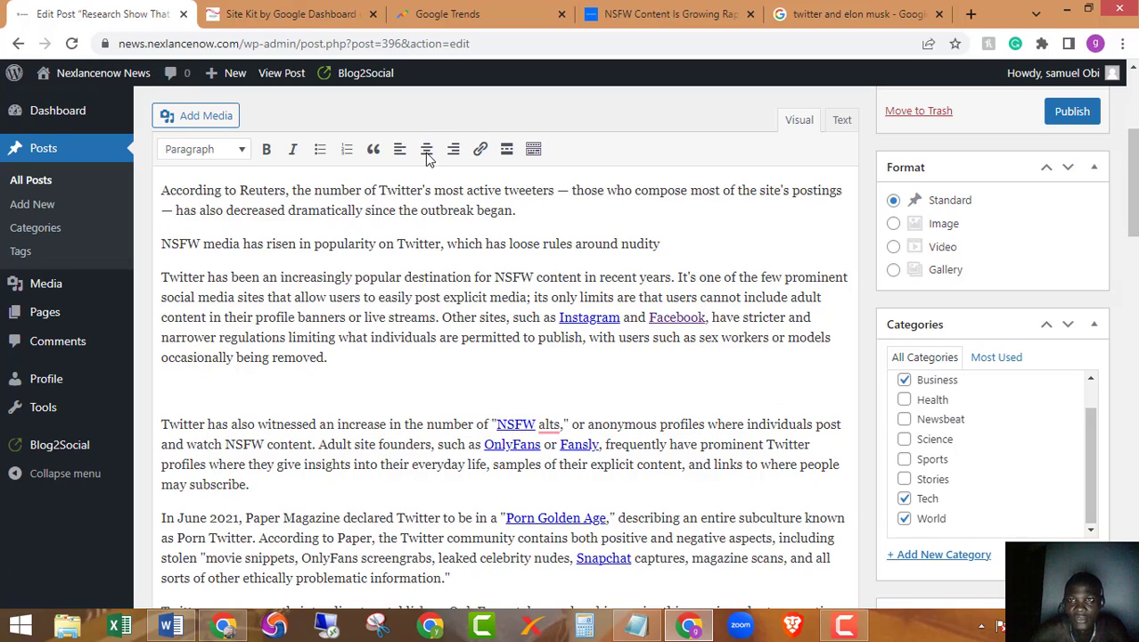
- Open unsplash.com in a new browser tab
click(855, 13)
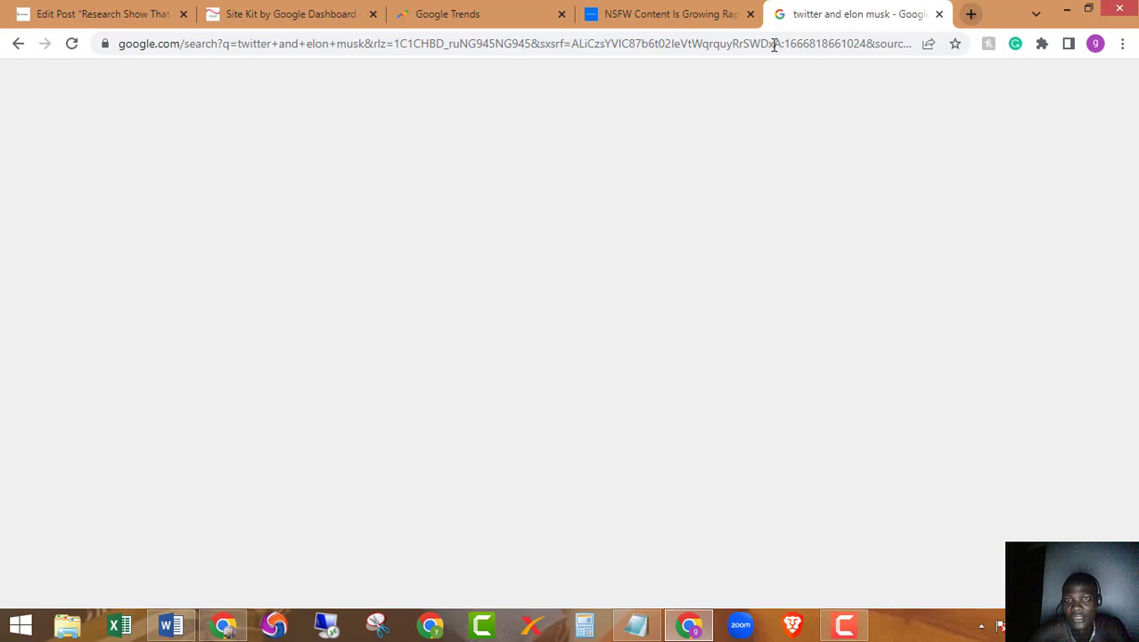
key(ctrl+t)
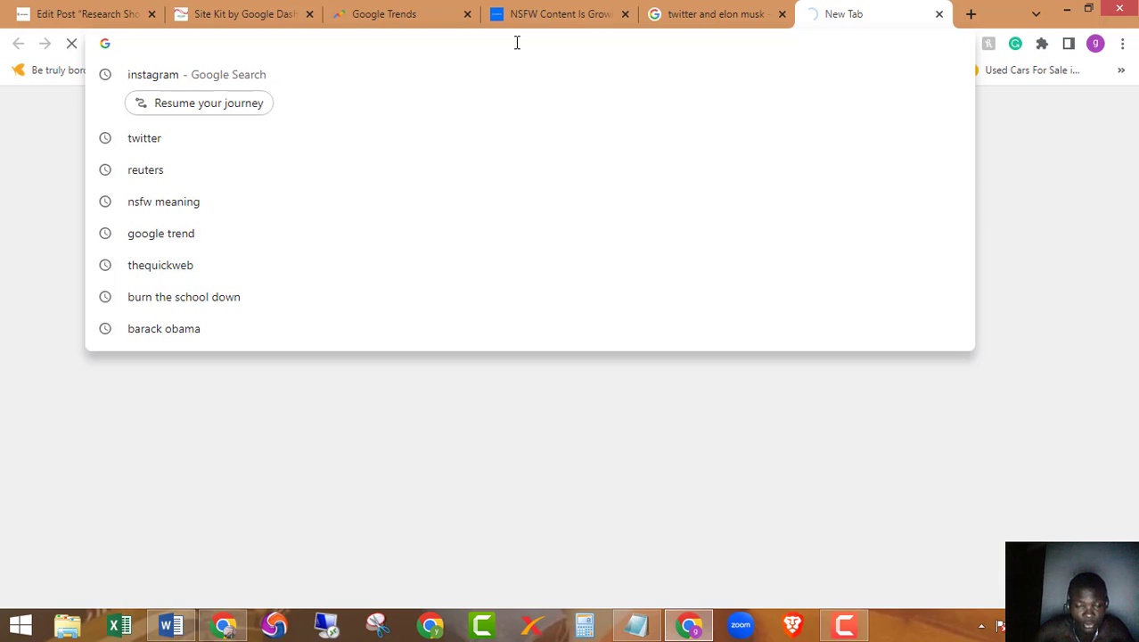
text(unspla)
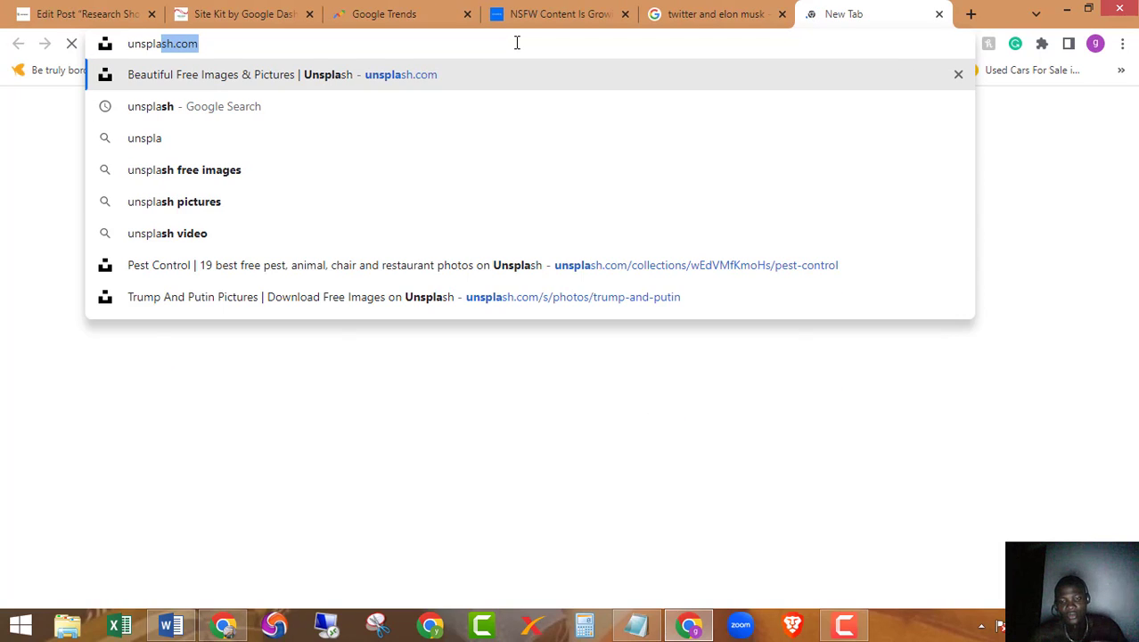
key(Return)
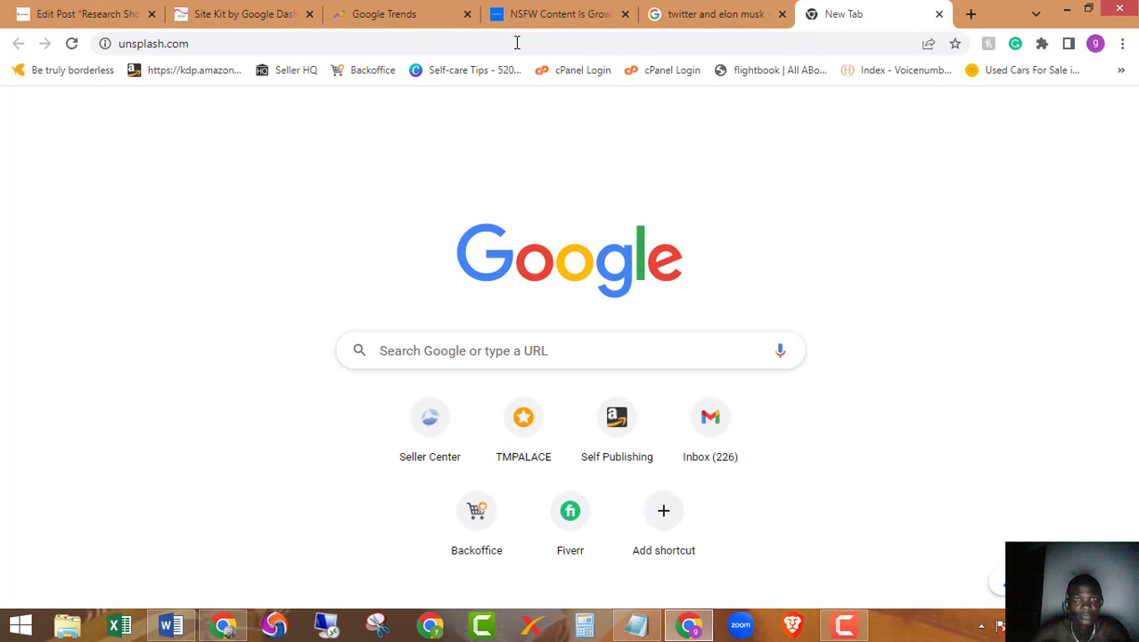
- Save the previewed Reuters image from the Google results to the Desktop as a JPEG named "twitter, elon musk, nsfw, nexlancenow news"
click(706, 11)
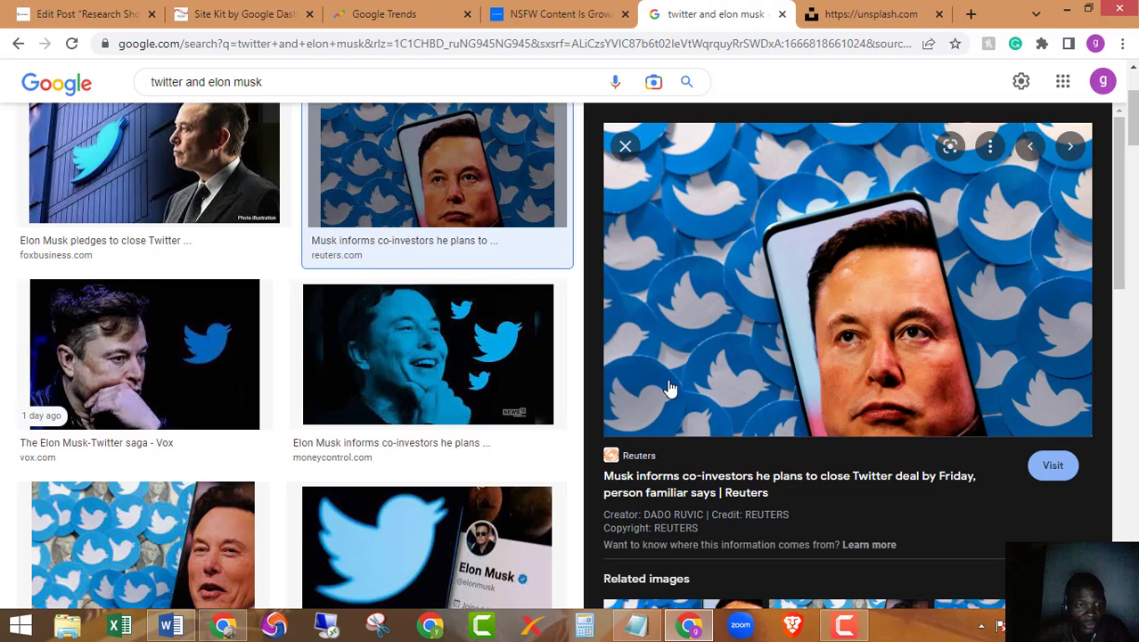
right_click(799, 259)
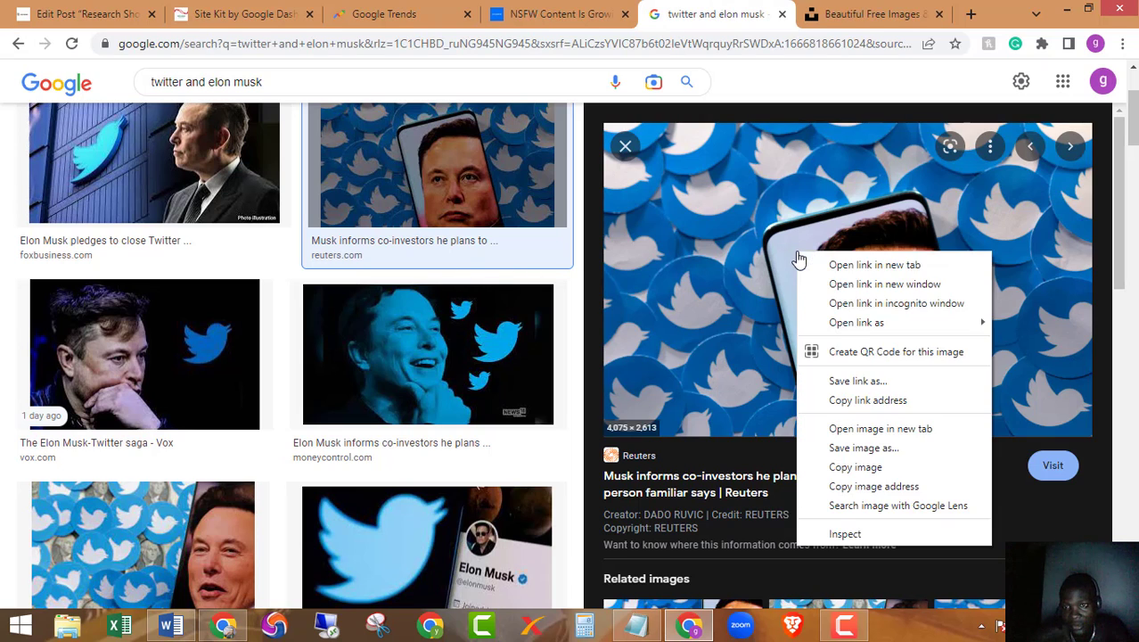
click(862, 450)
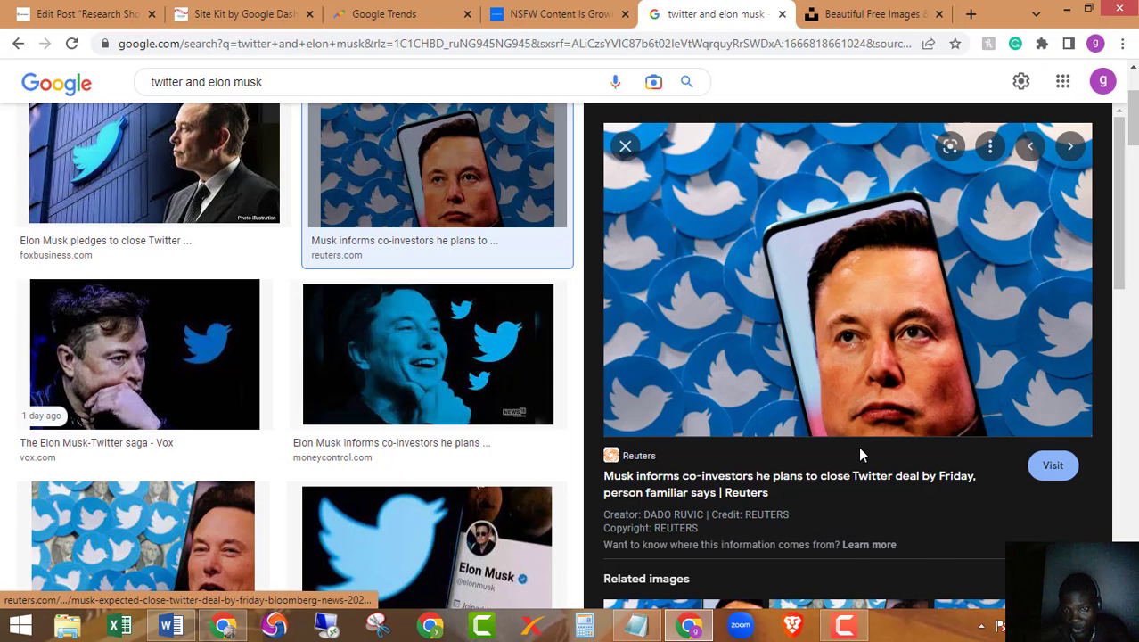
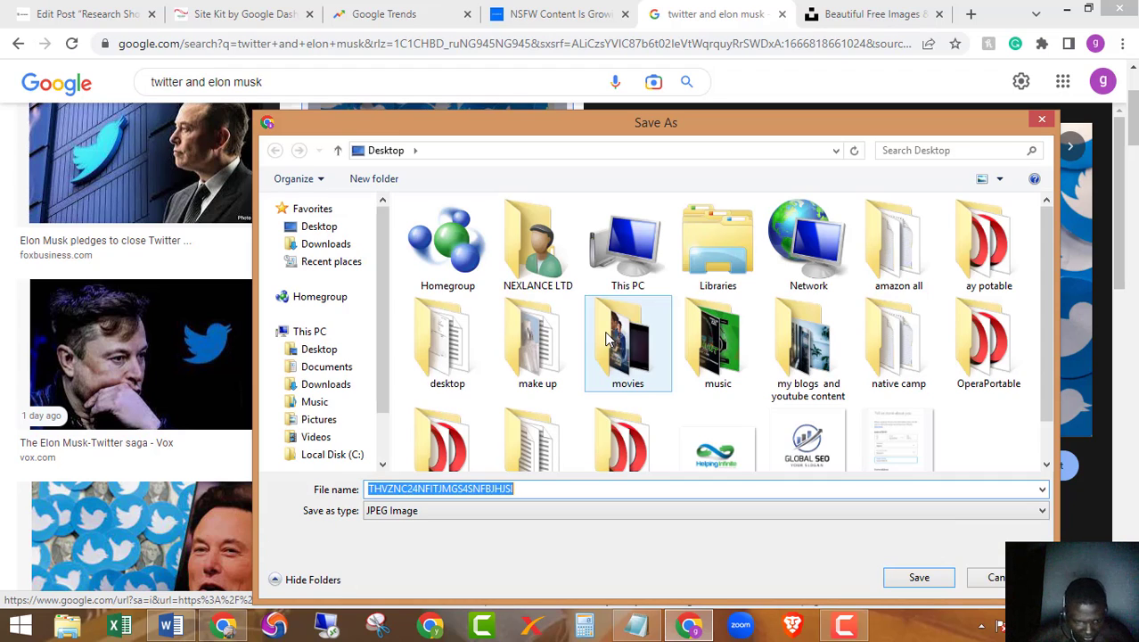
text(twitt)
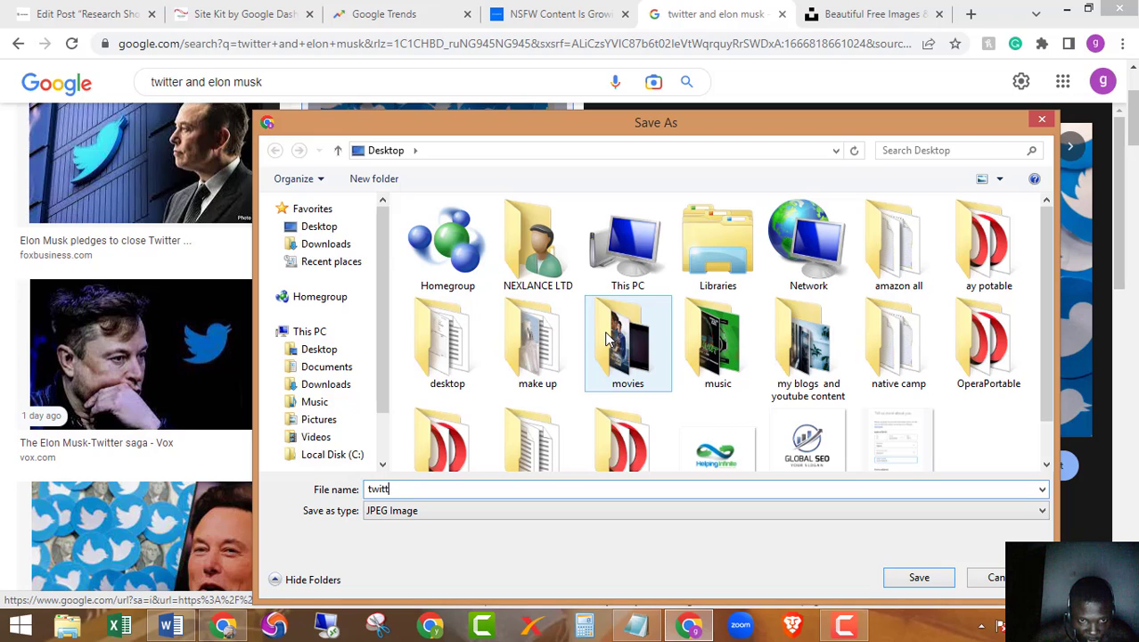
text(er)
text(, e)
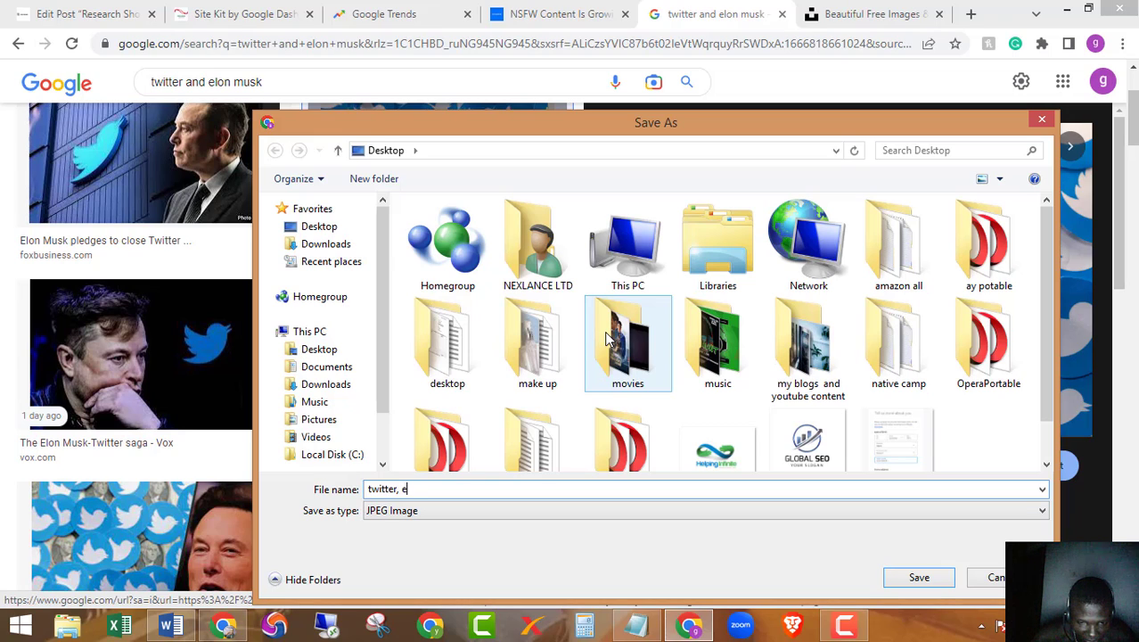
text(lon mus)
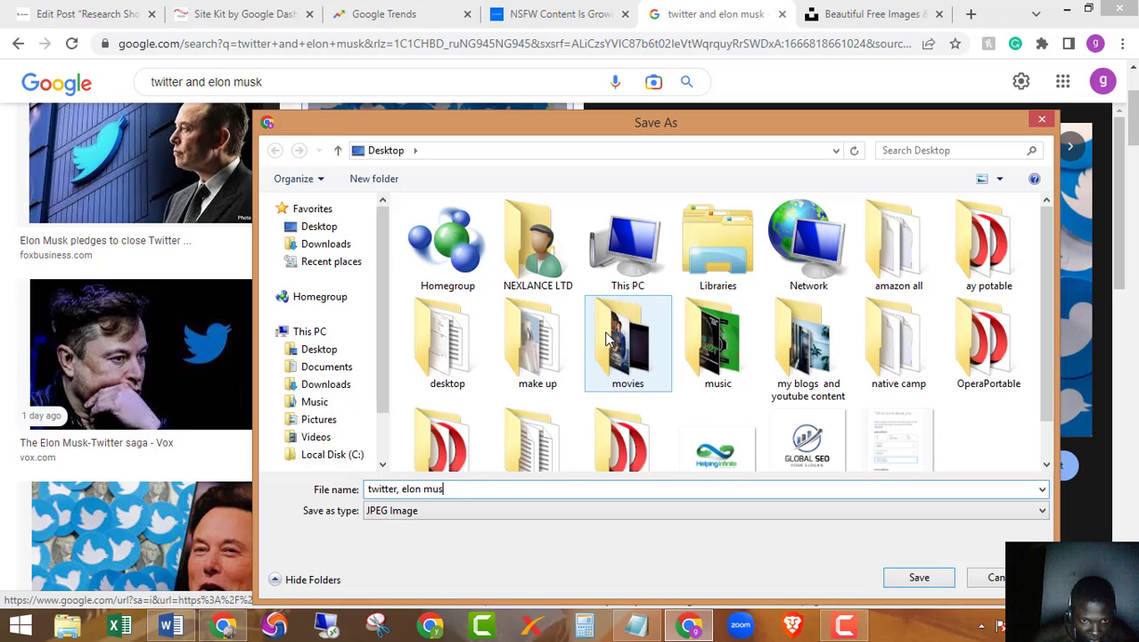
text(k)
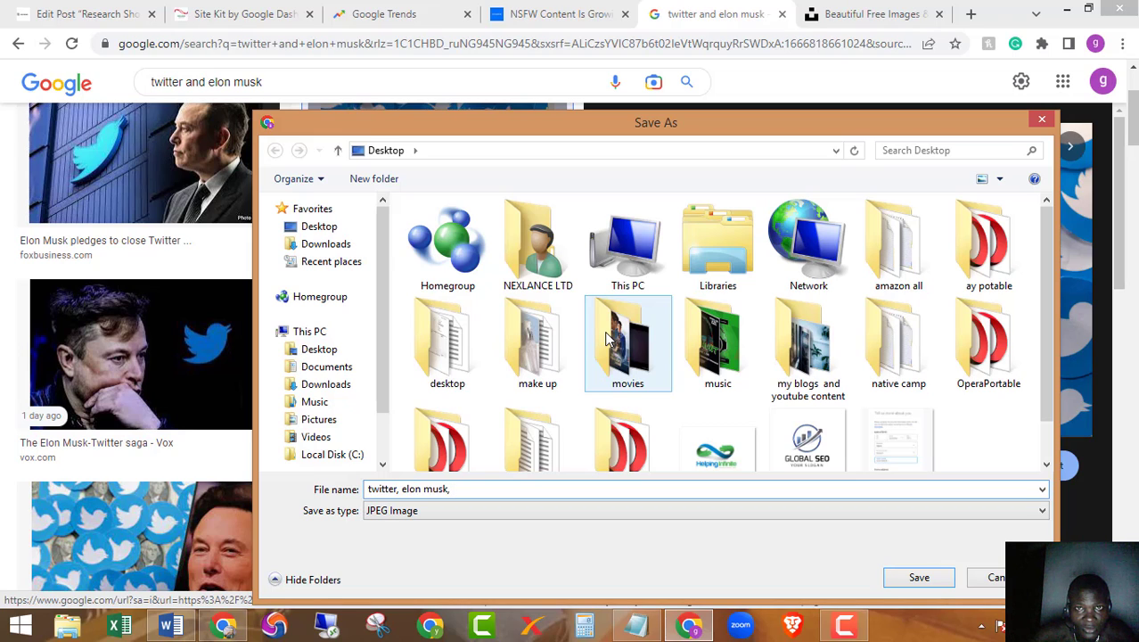
text(,)
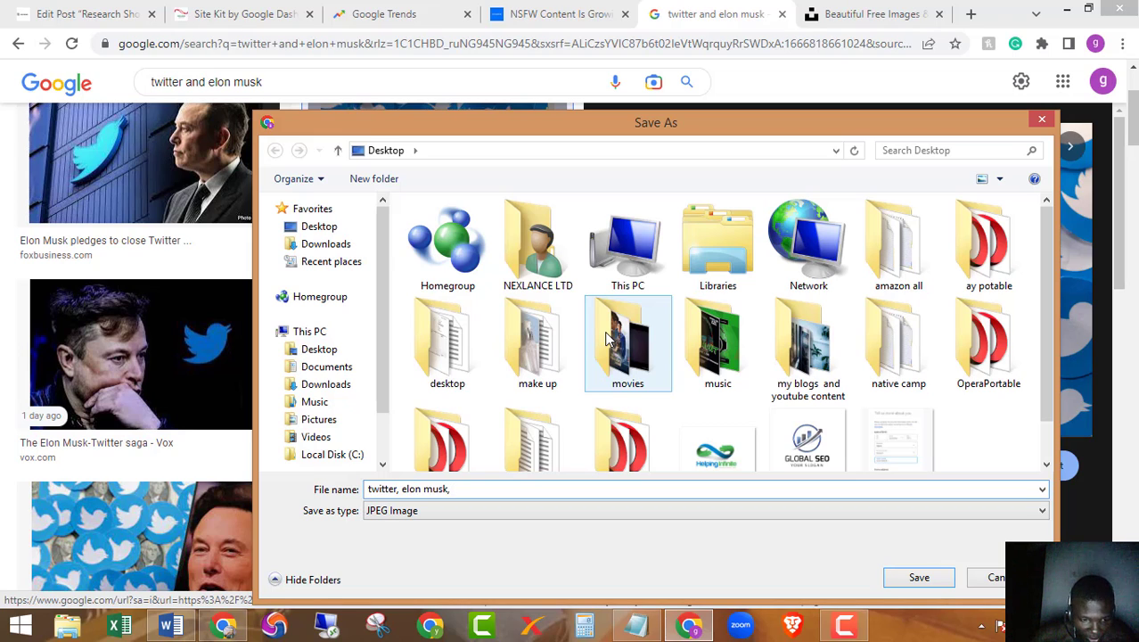
text( nstw)
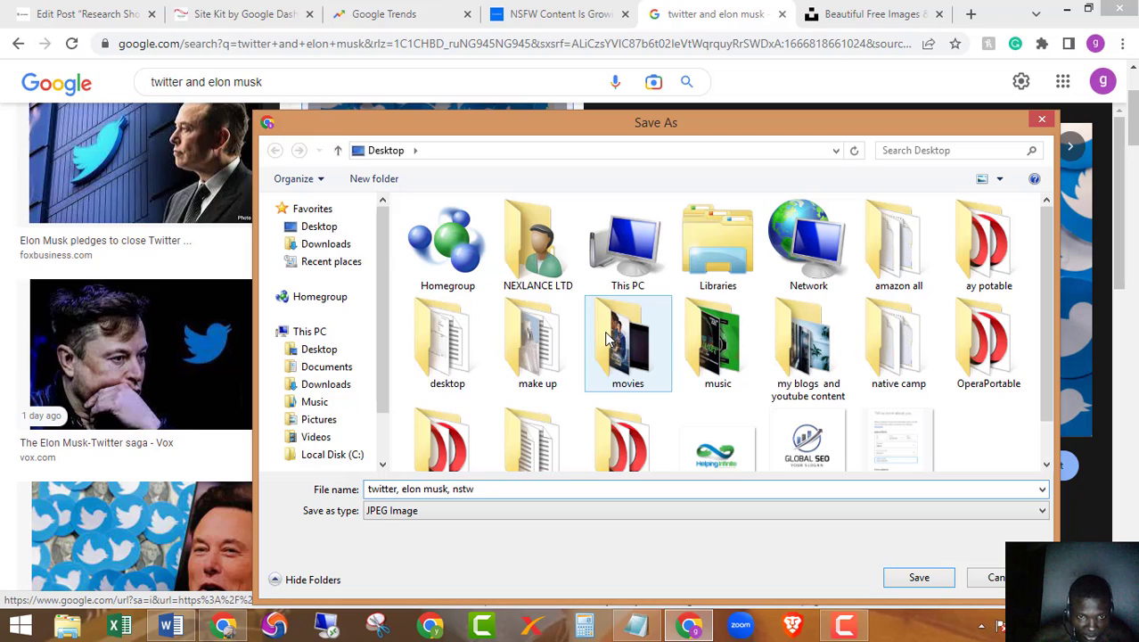
key(Left)
key(Left)
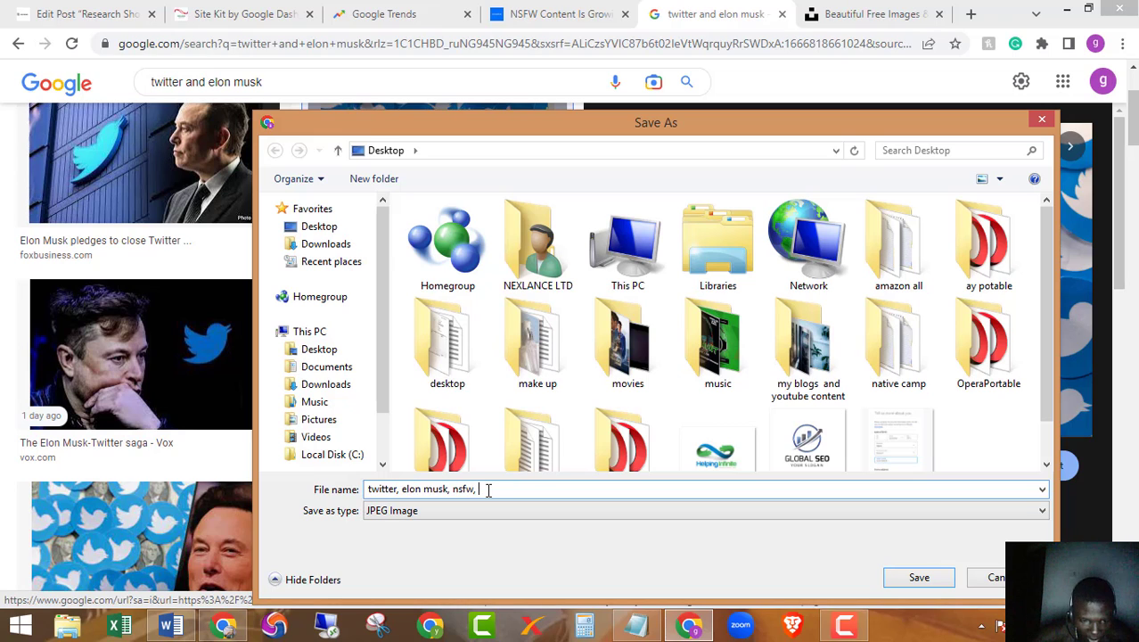
text(ew)
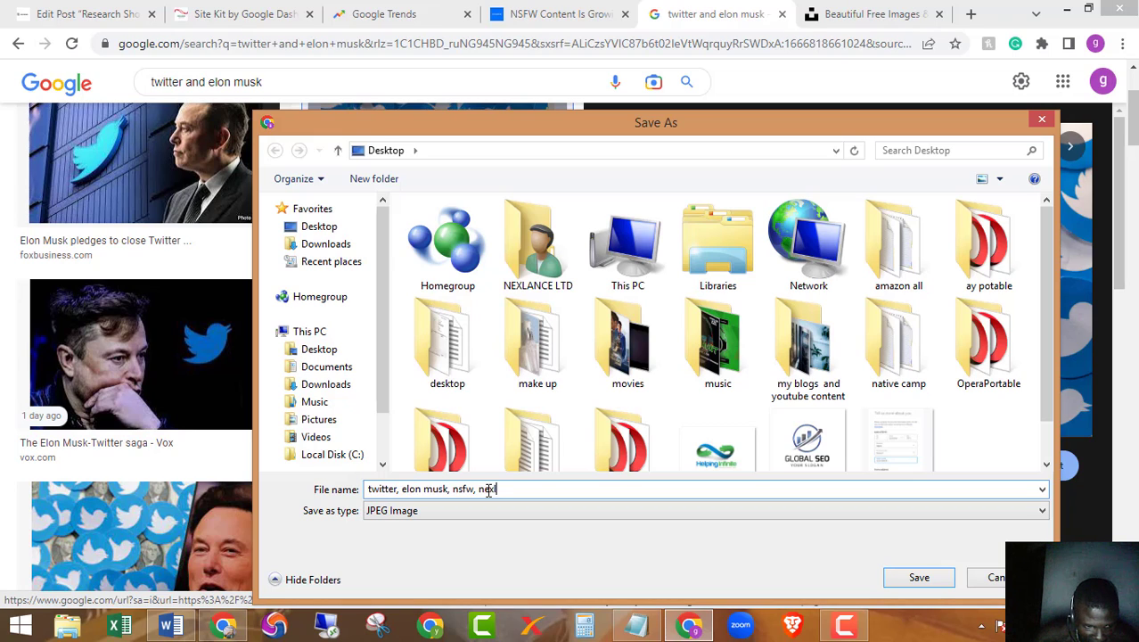
text(lan)
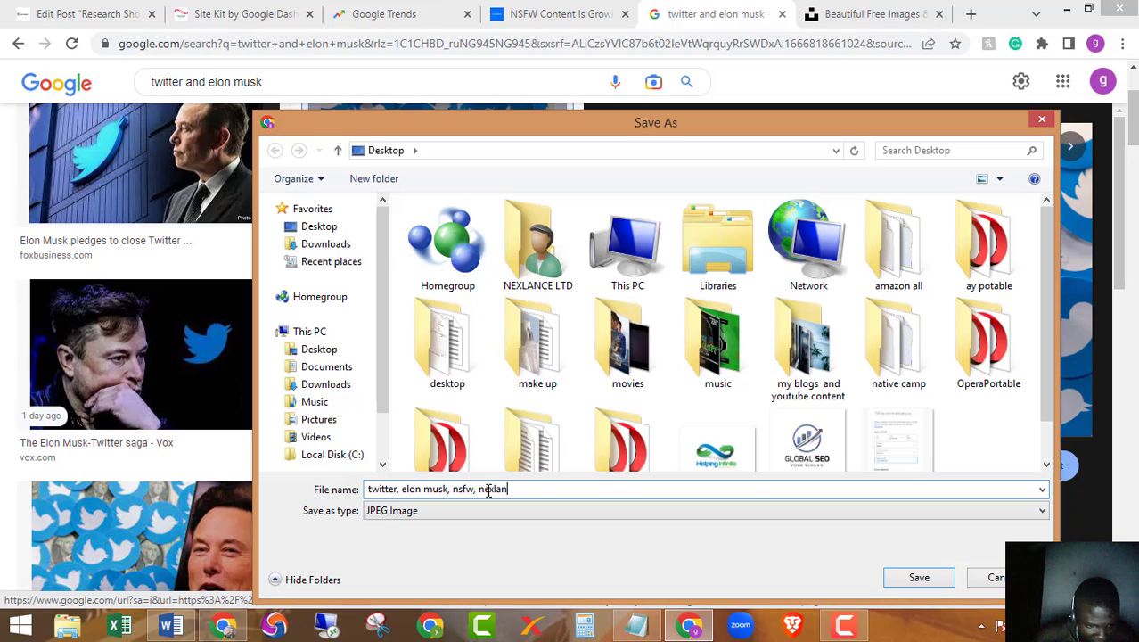
text(ceno)
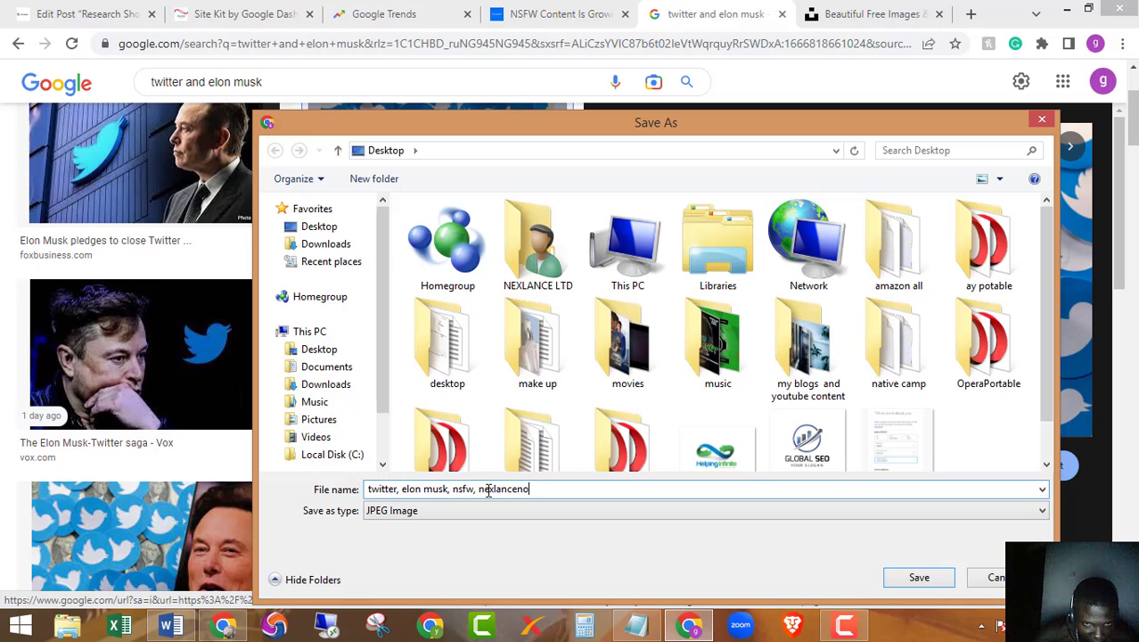
text(w news)
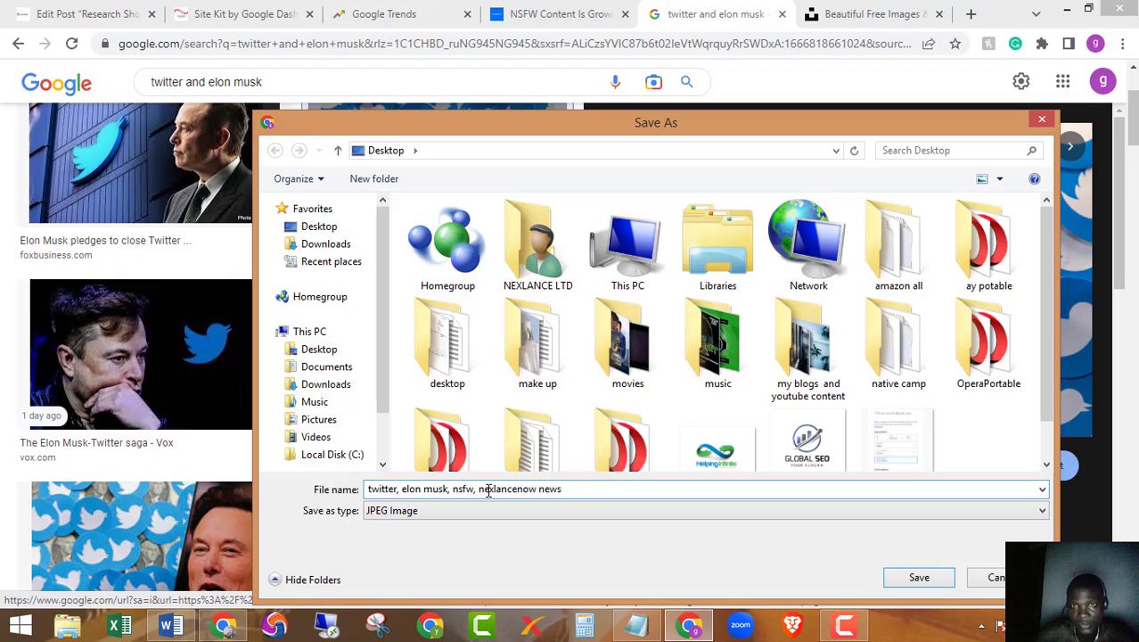
key(Return)
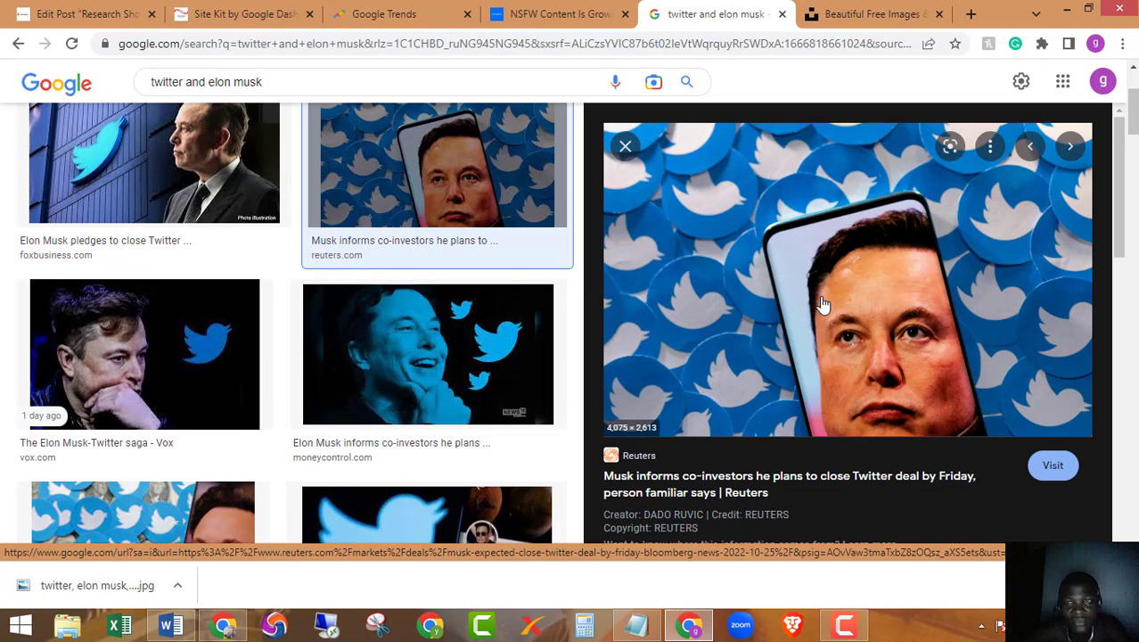
- Search Unsplash for photos of "twitter and elon musk"
click(872, 12)
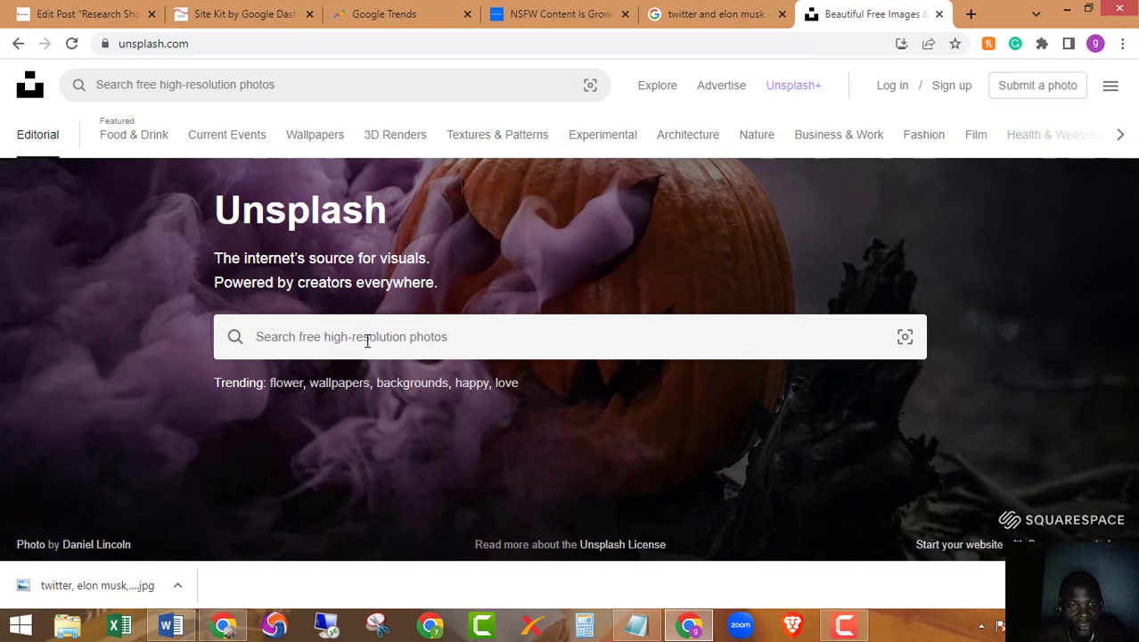
click(356, 335)
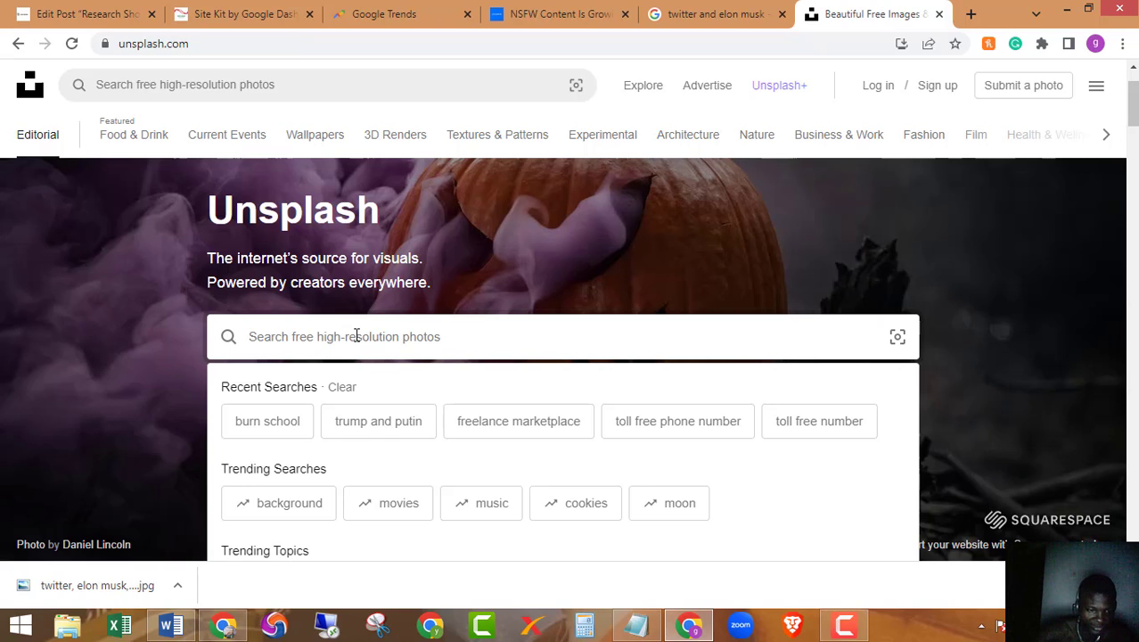
text(twitt)
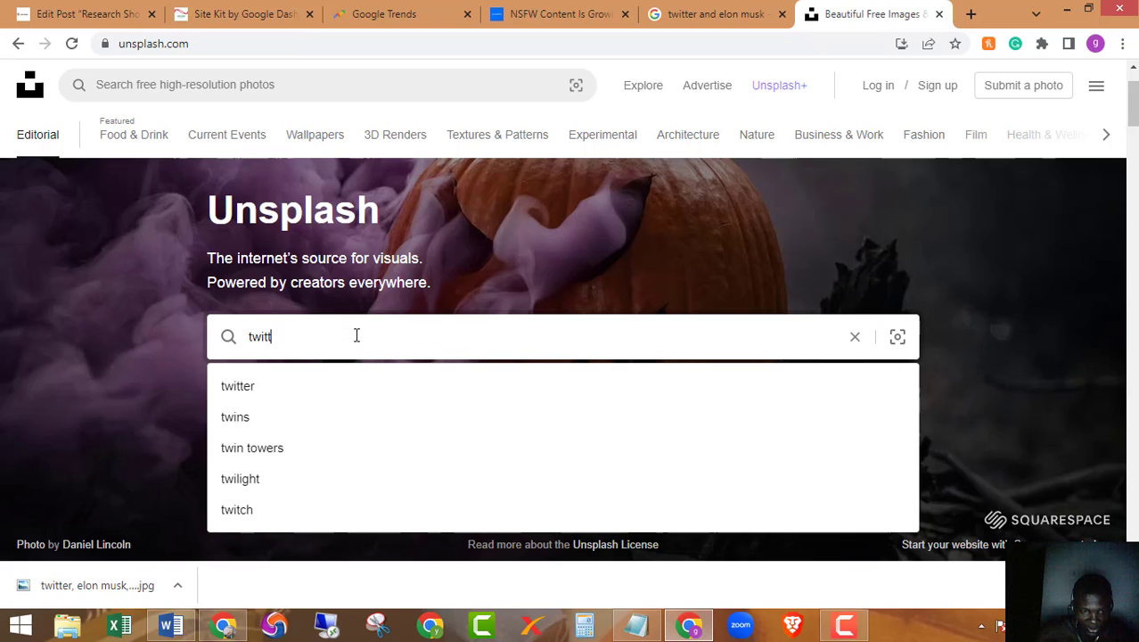
text(er and elon)
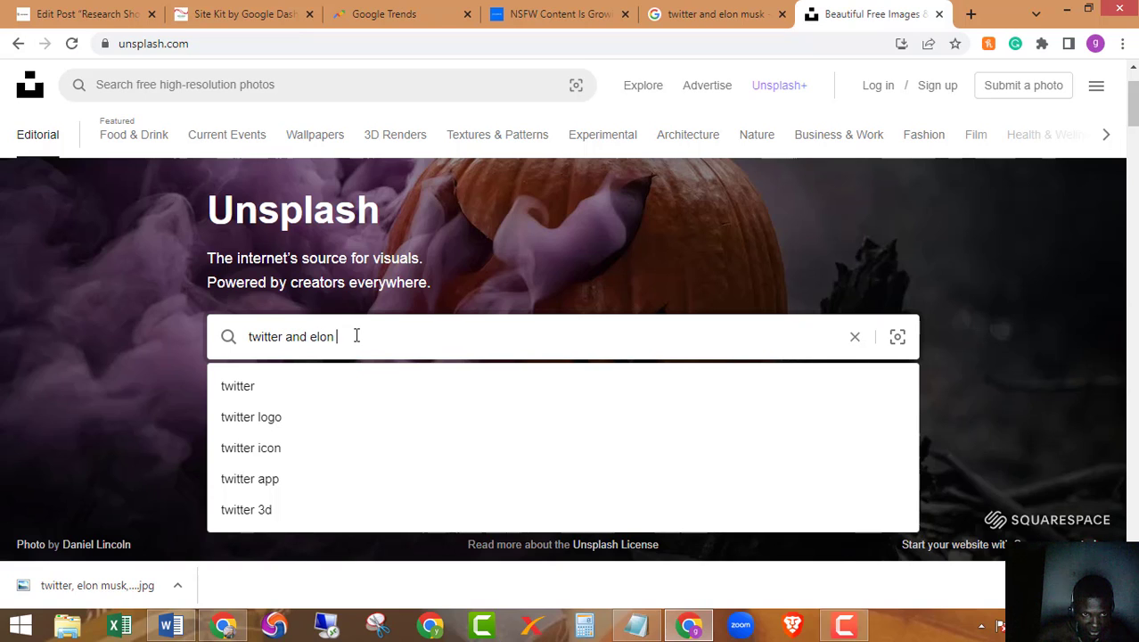
text( mus)
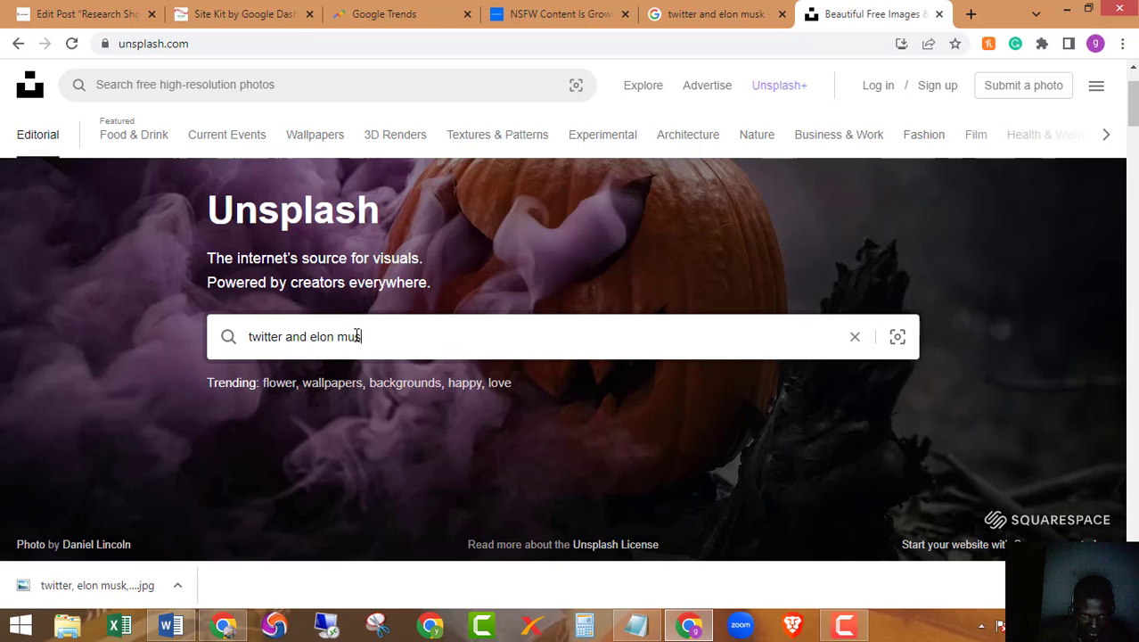
text(k)
key(Return)
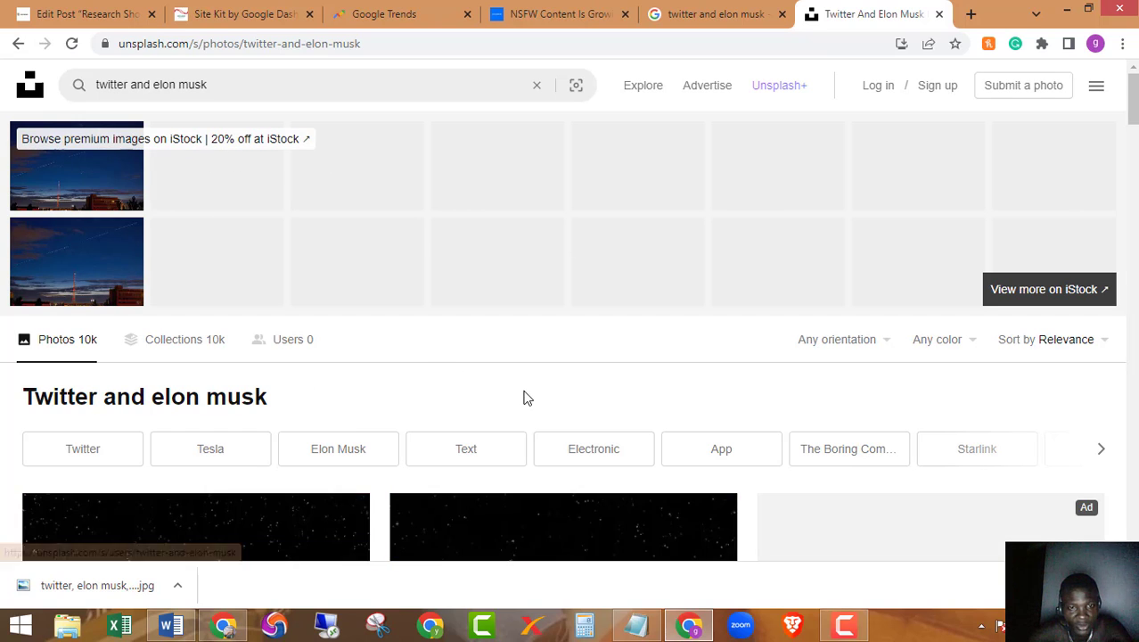
- Browse the Unsplash photo results for a free image suited to the post about Twitter and Elon Musk
scroll(525, 396, down, 3)
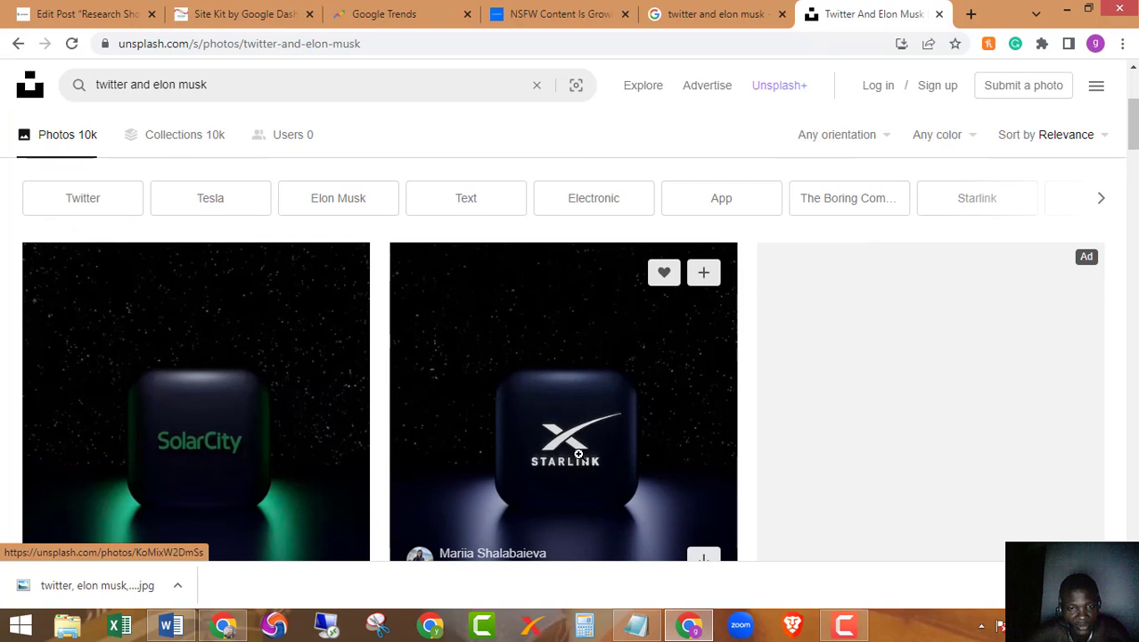
scroll(578, 453, down, 1)
scroll(578, 454, down, 8)
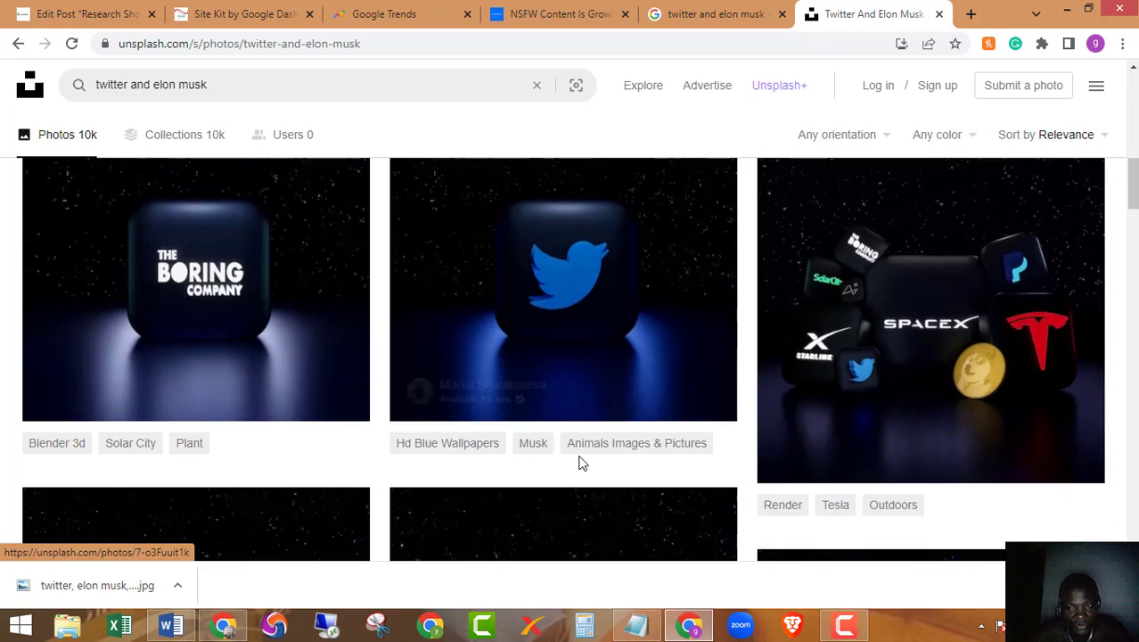
scroll(579, 458, up, 3)
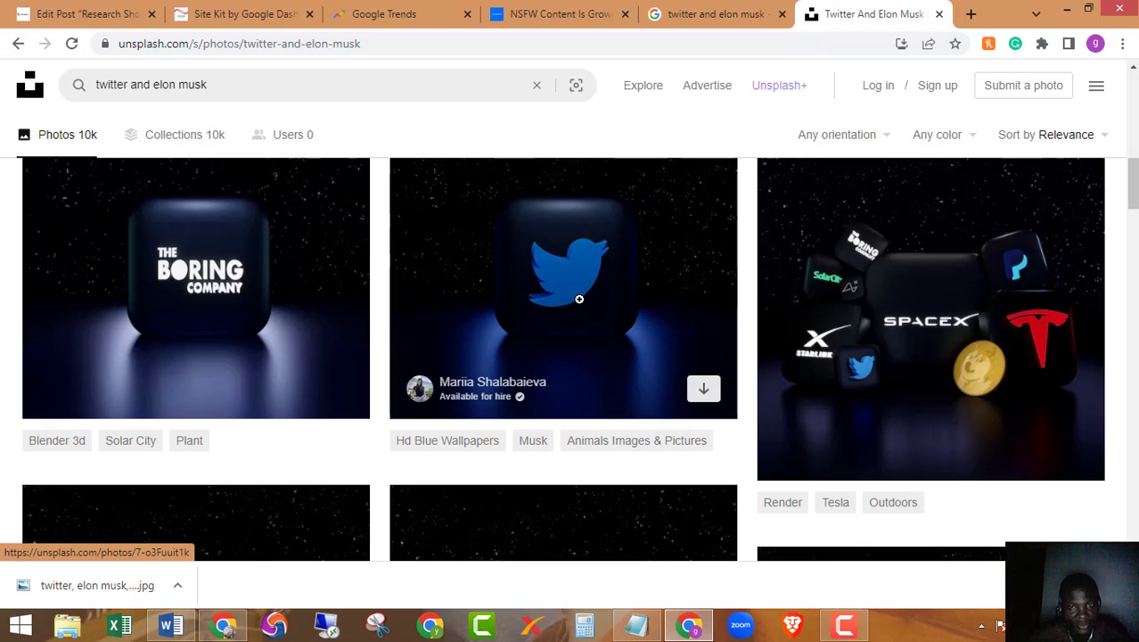
scroll(558, 351, down, 3)
scroll(558, 351, down, 1)
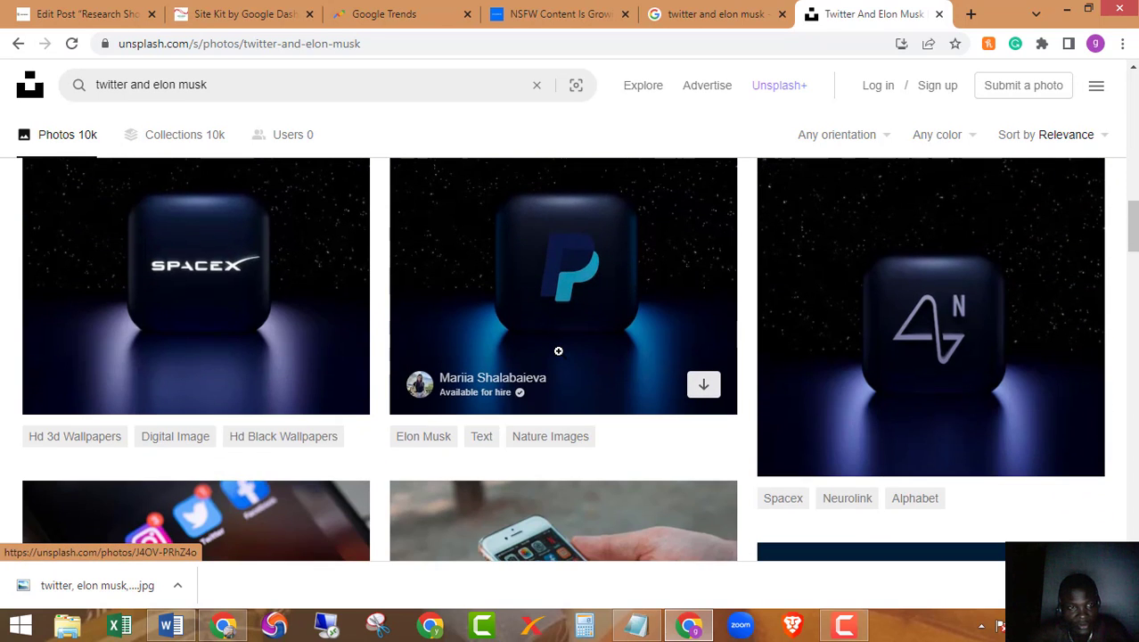
scroll(558, 352, down, 3)
scroll(558, 351, up, 4)
scroll(561, 353, down, 3)
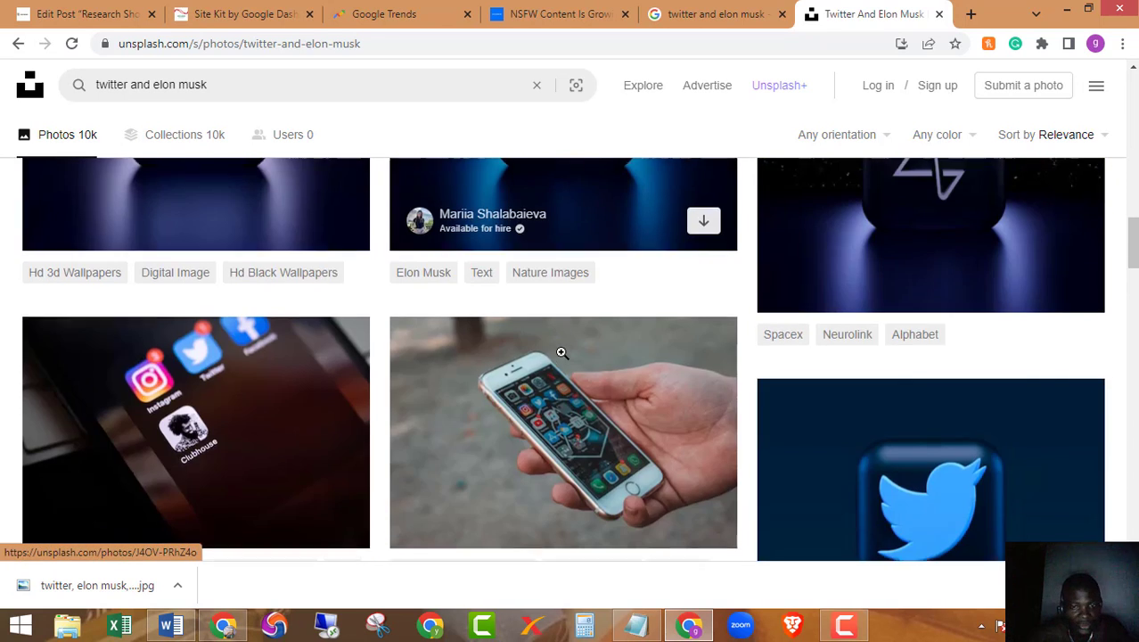
scroll(562, 353, down, 1)
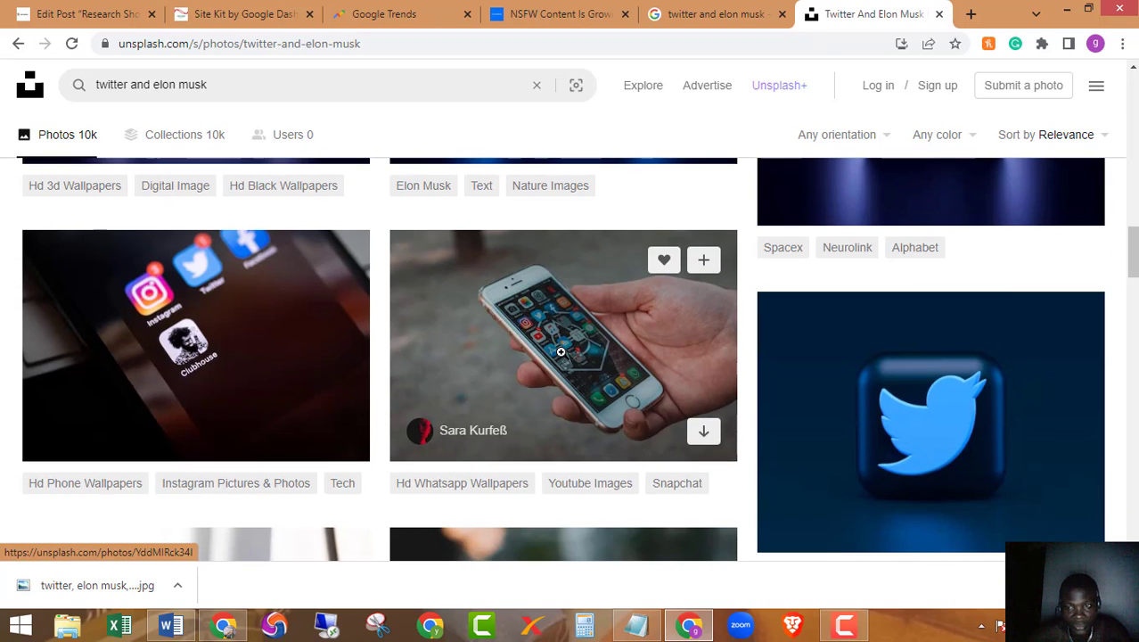
scroll(561, 352, down, 7)
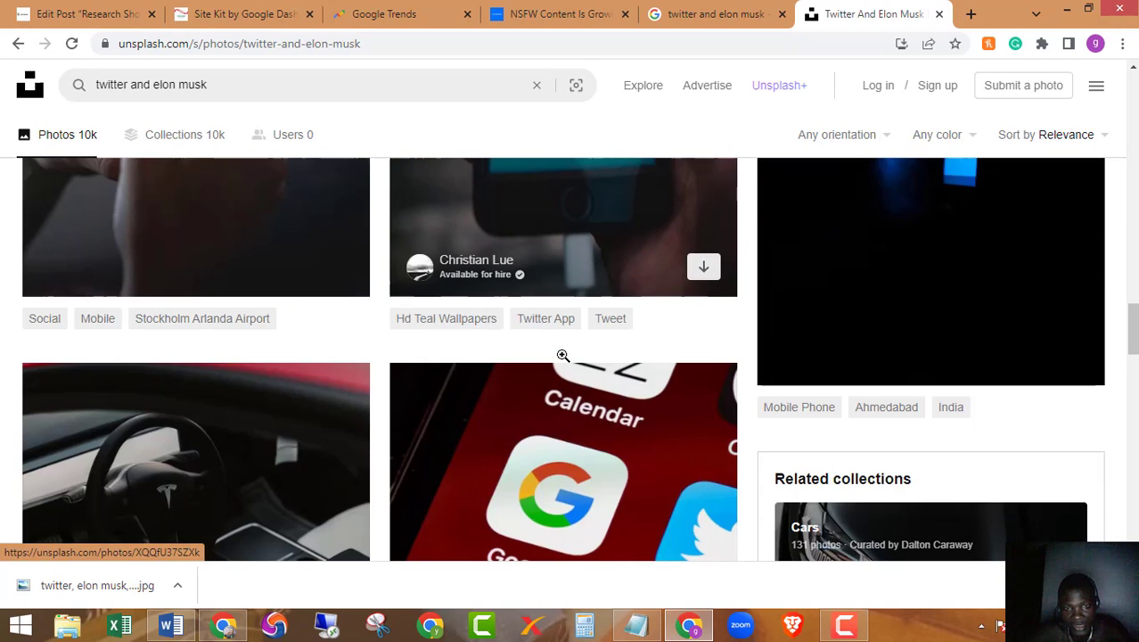
scroll(563, 356, down, 5)
scroll(561, 361, down, 5)
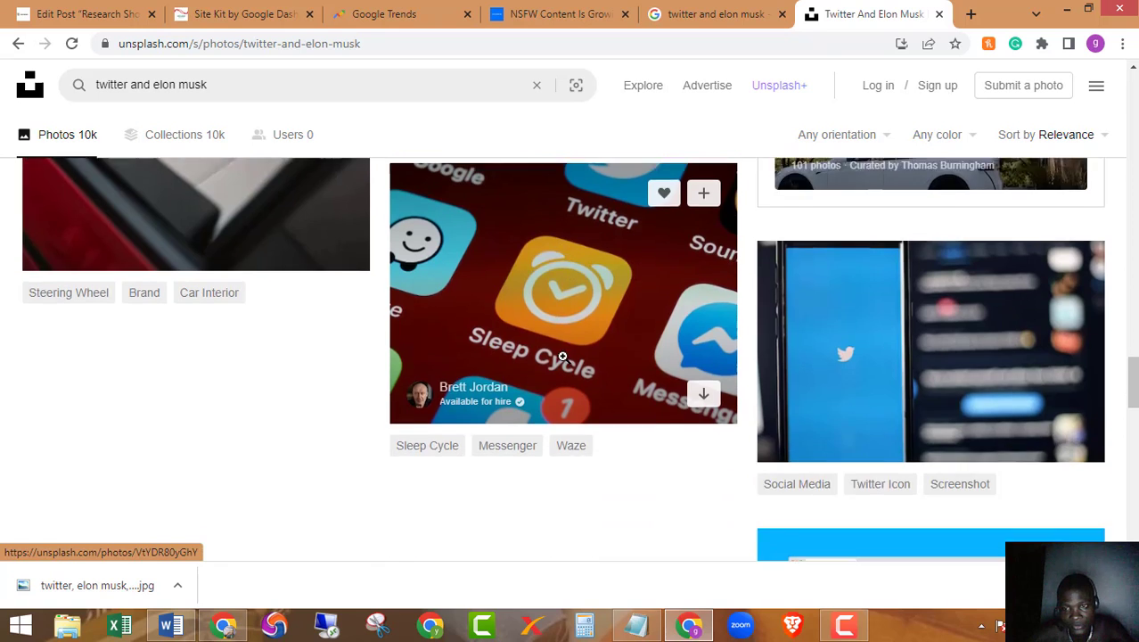
scroll(562, 364, down, 6)
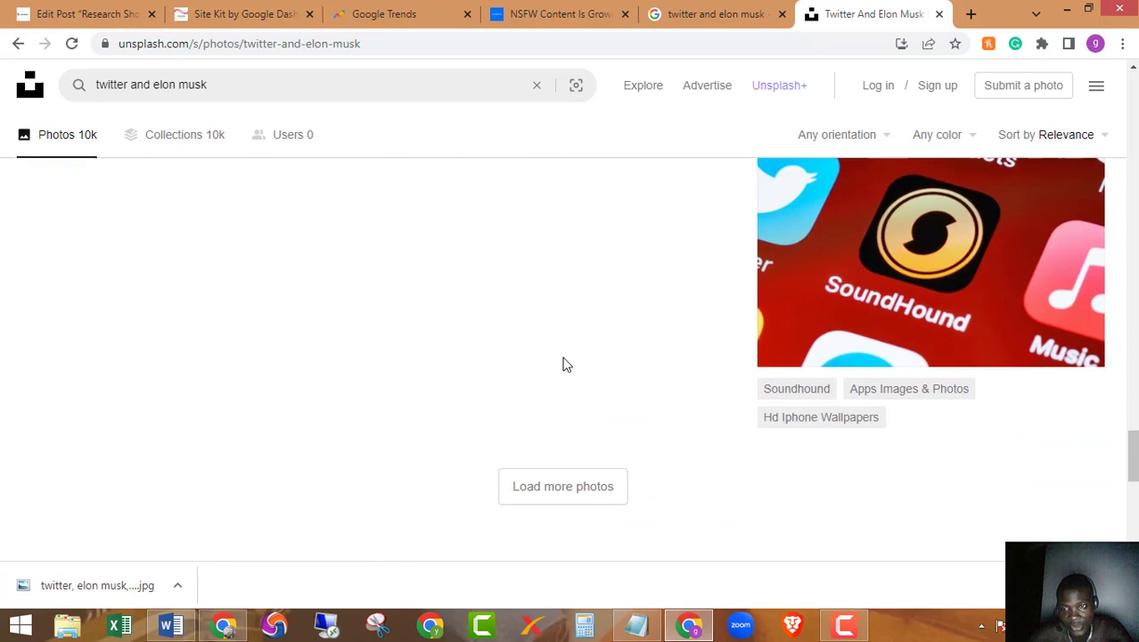
scroll(562, 364, up, 10)
scroll(562, 358, up, 3)
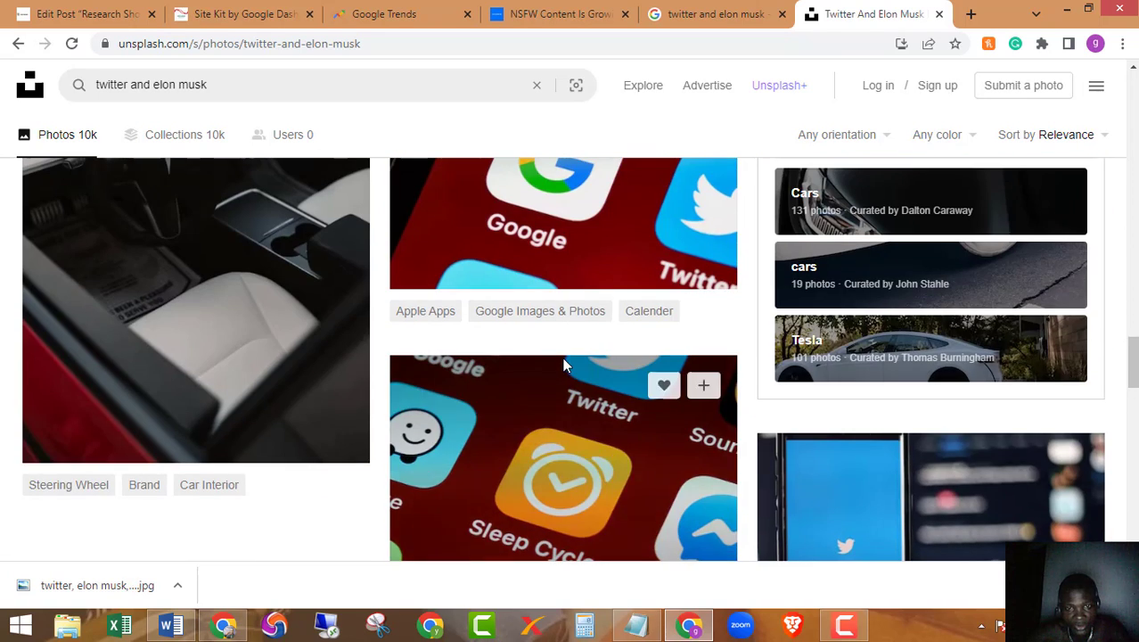
scroll(1052, 405, up, 3)
scroll(682, 392, up, 5)
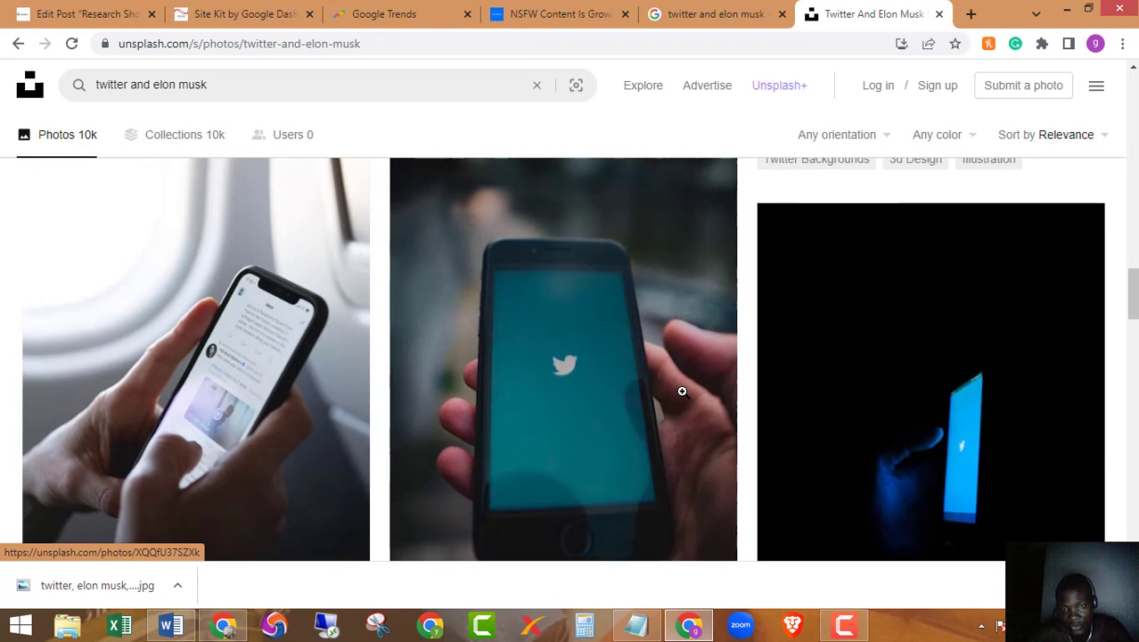
scroll(681, 391, up, 5)
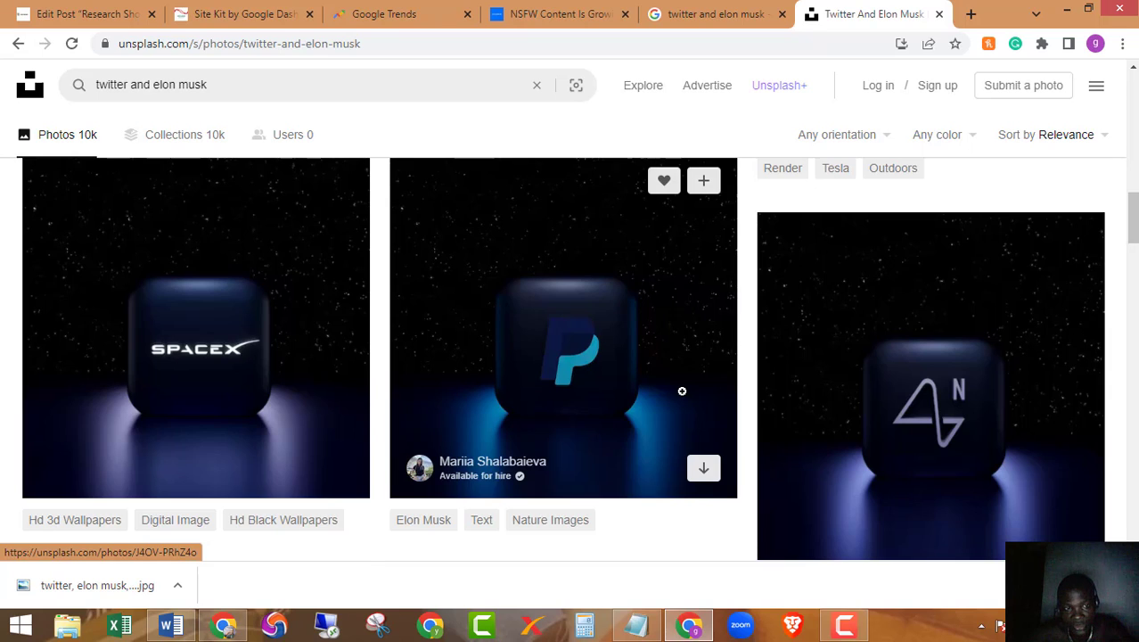
scroll(682, 391, down, 5)
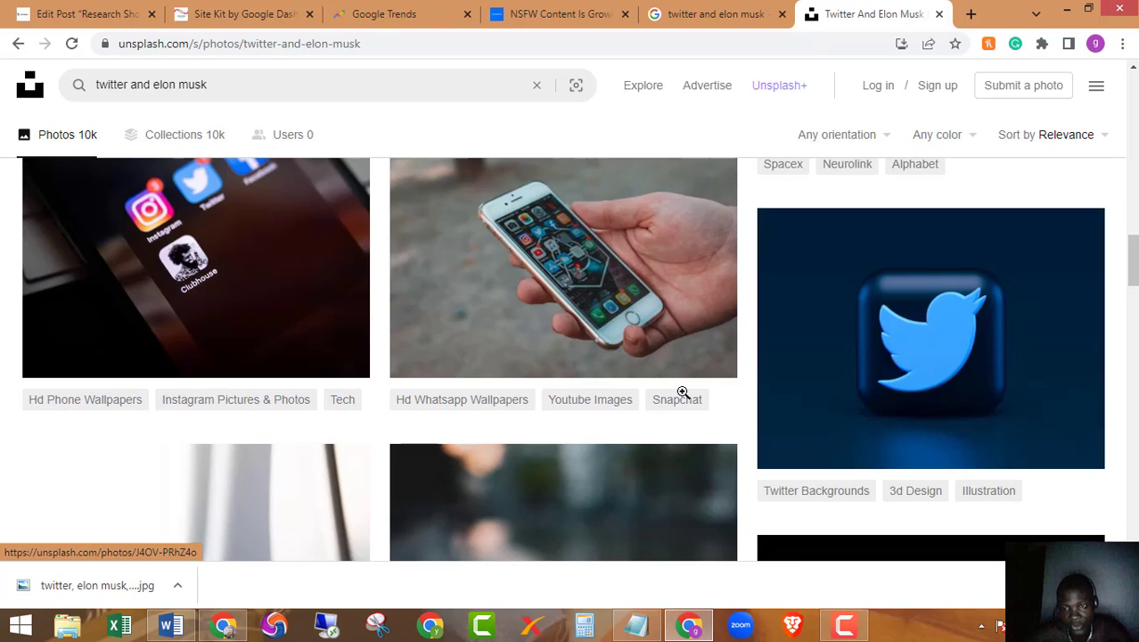
- Open the Unsplash photo of the 3D blue Twitter bird icon and copy its image address
click(923, 356)
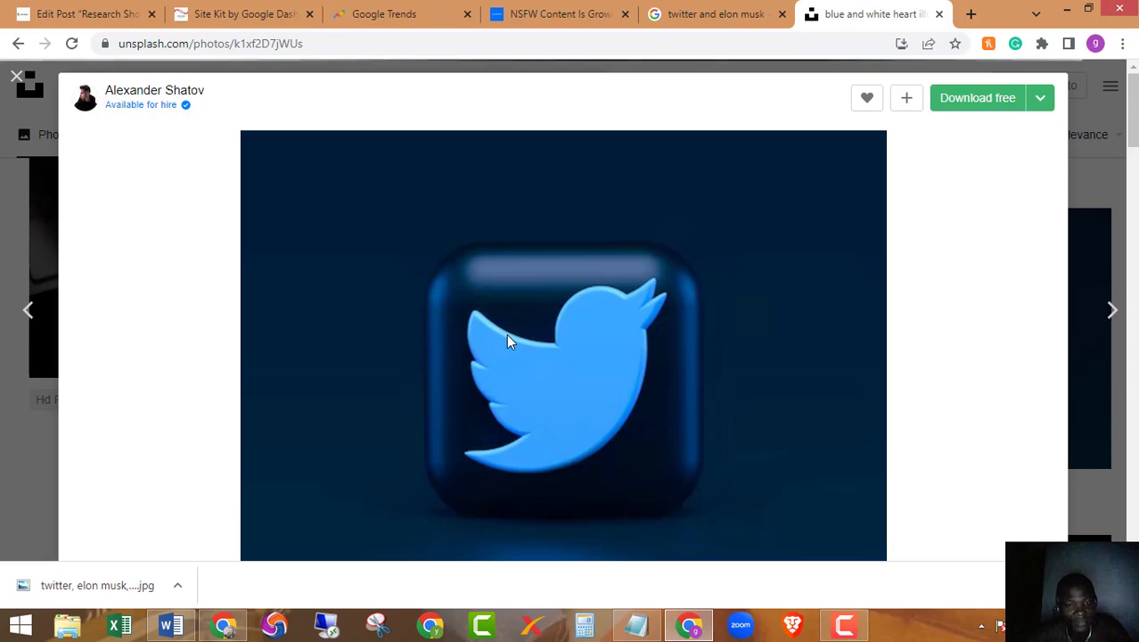
scroll(507, 339, down, 2)
scroll(526, 294, up, 2)
right_click(535, 279)
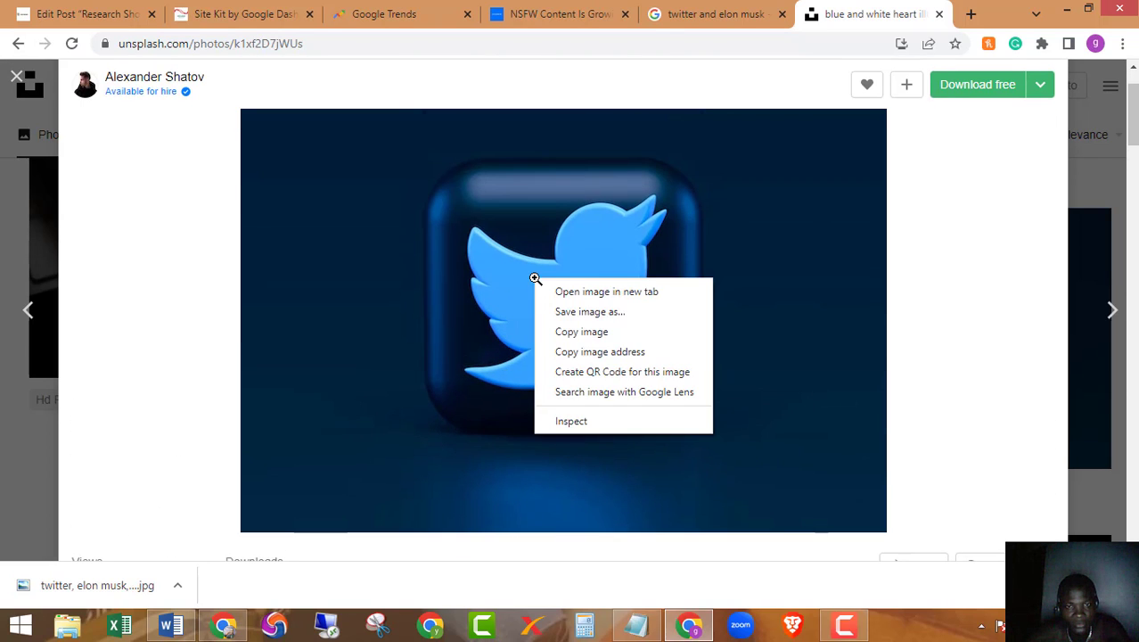
click(592, 352)
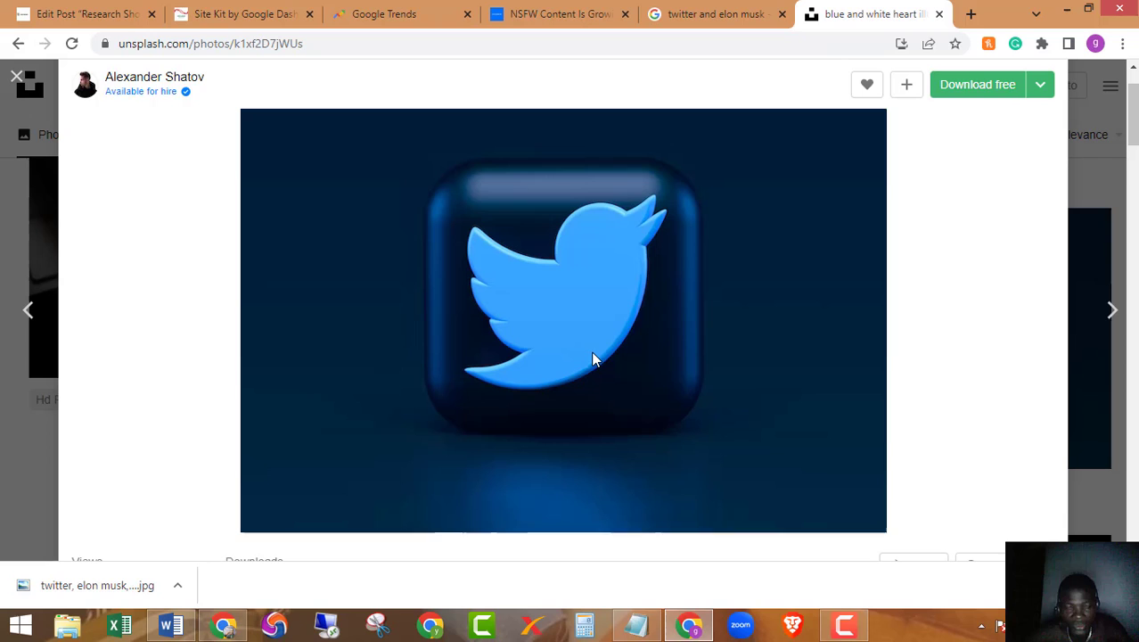
- Return to the WordPress draft and supply the copied Unsplash image address for inserting media from a URL
click(89, 14)
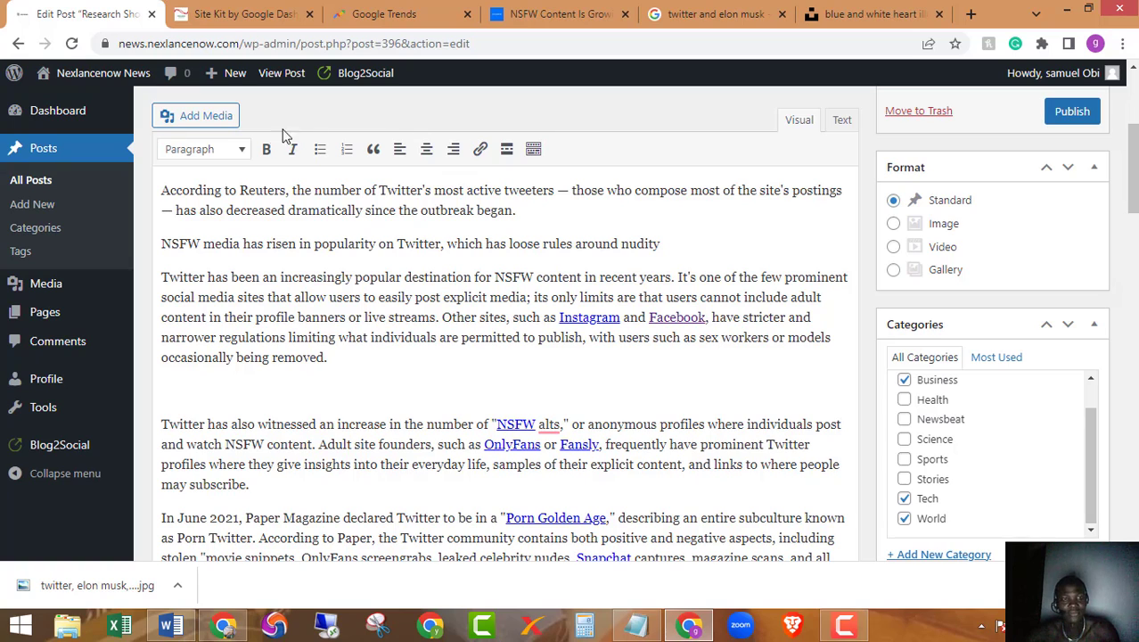
click(189, 117)
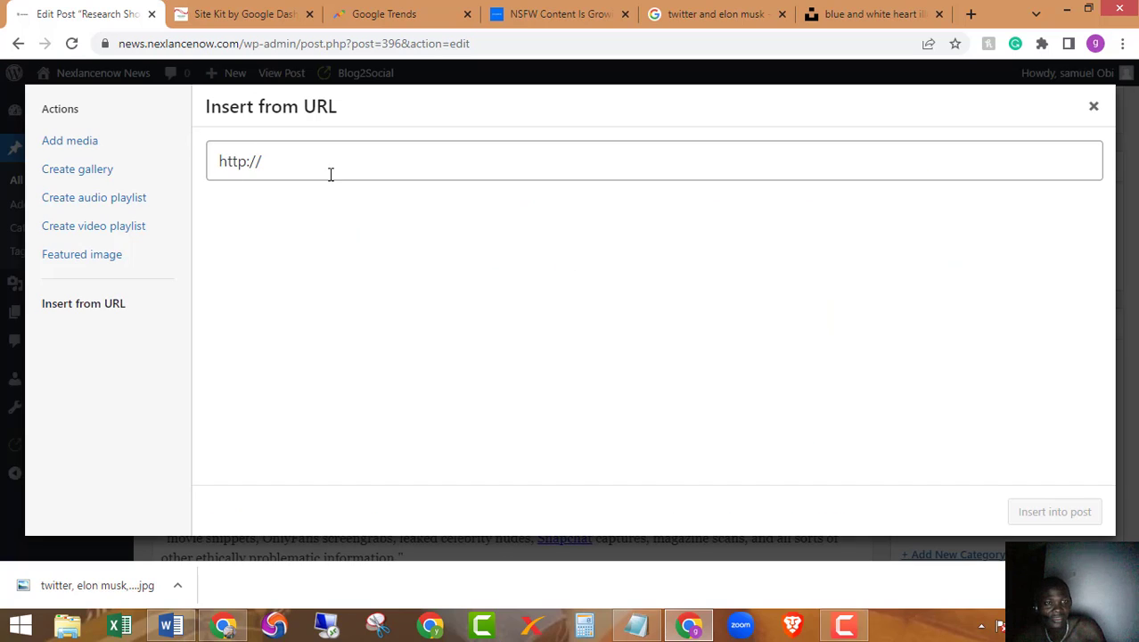
key(ctrl+v)
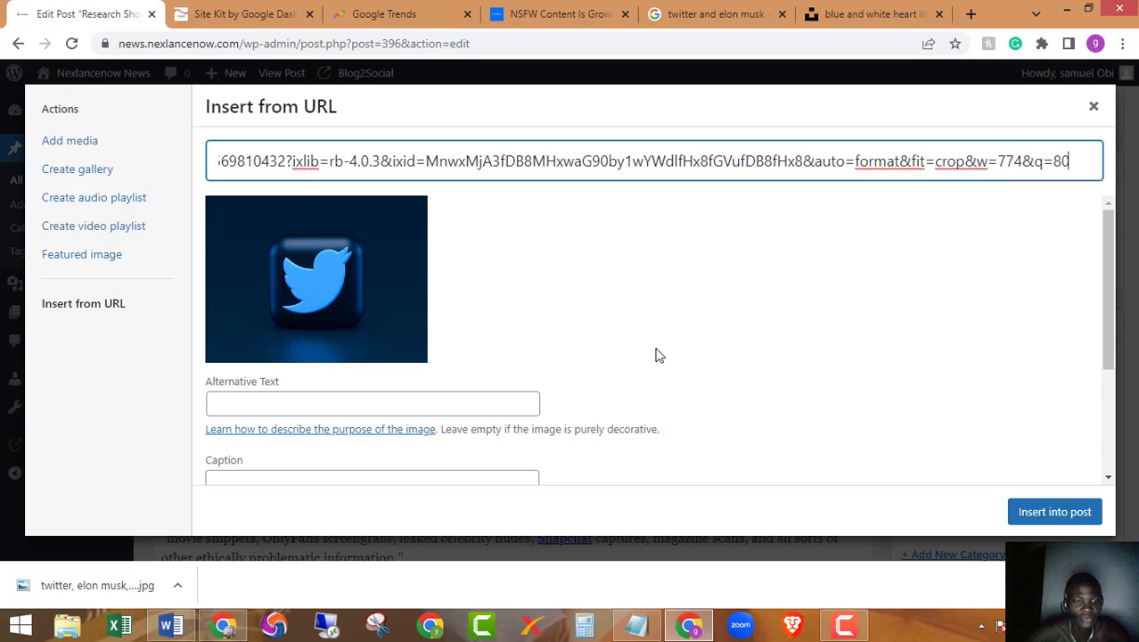
- Set the Twitter icon image's alternative text to "twitter, elon musk, nsfw, nexlancenow news"
scroll(550, 335, down, 1)
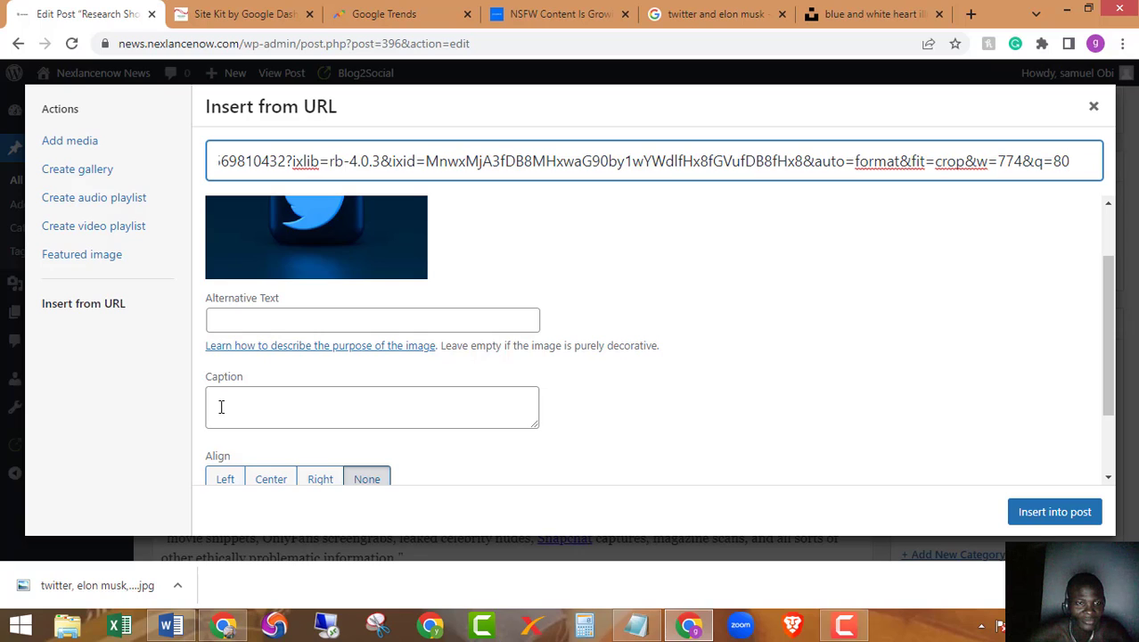
click(252, 314)
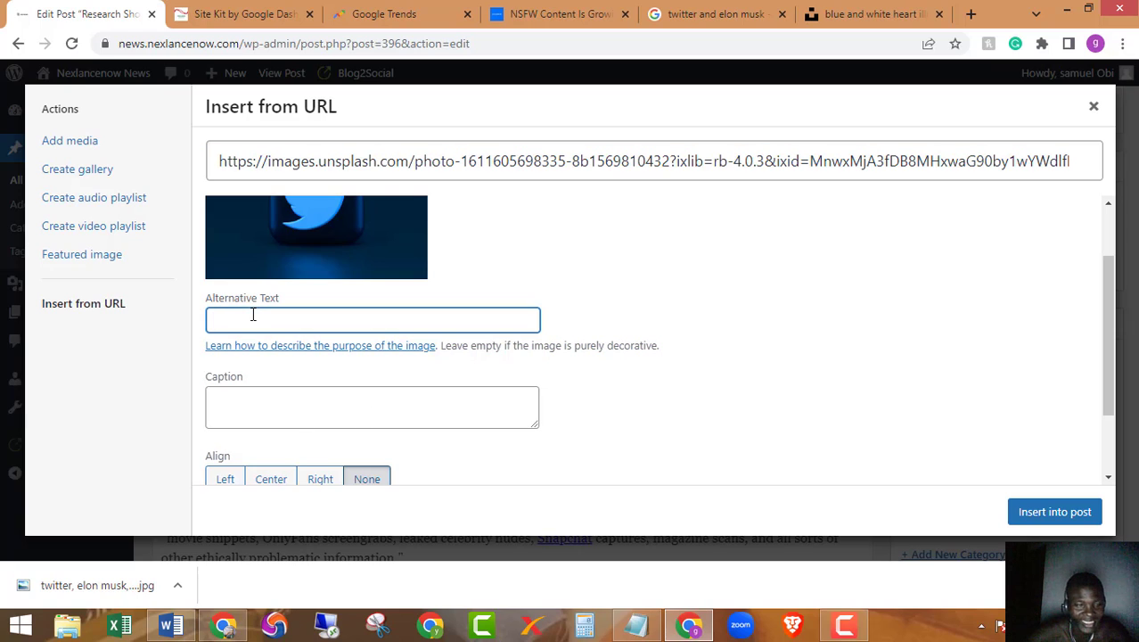
text(twitter)
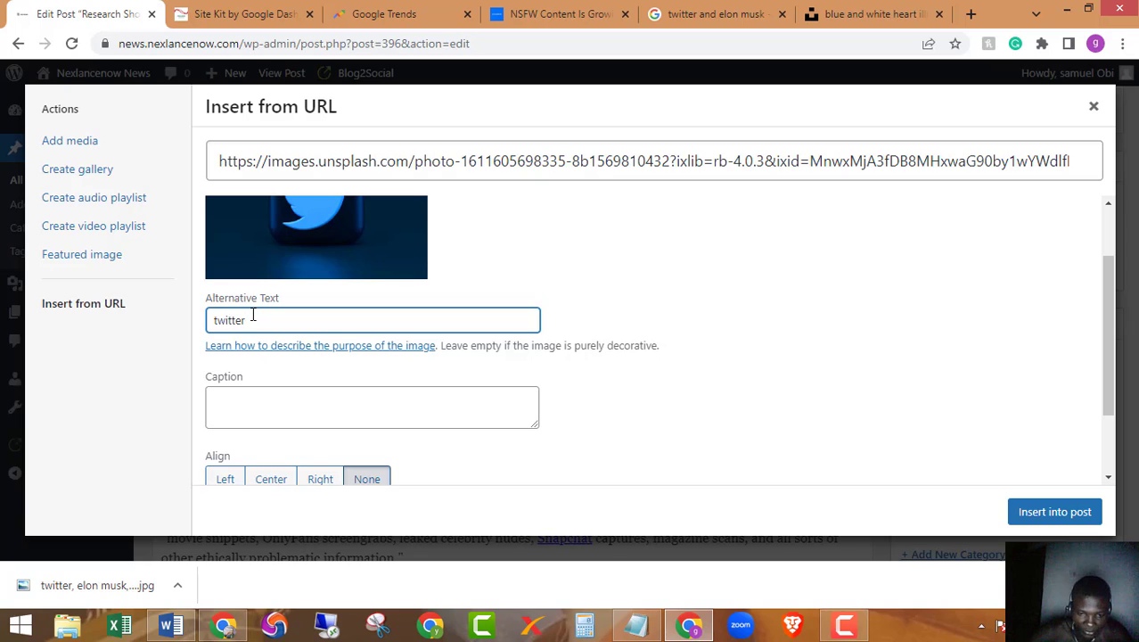
text(, elon )
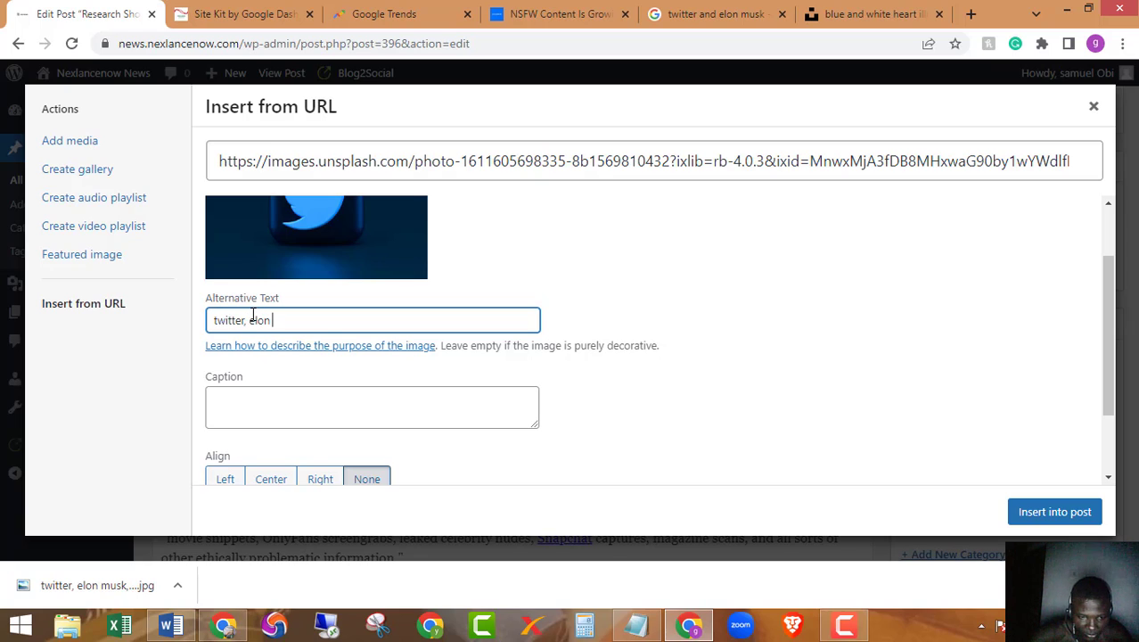
text(mu)
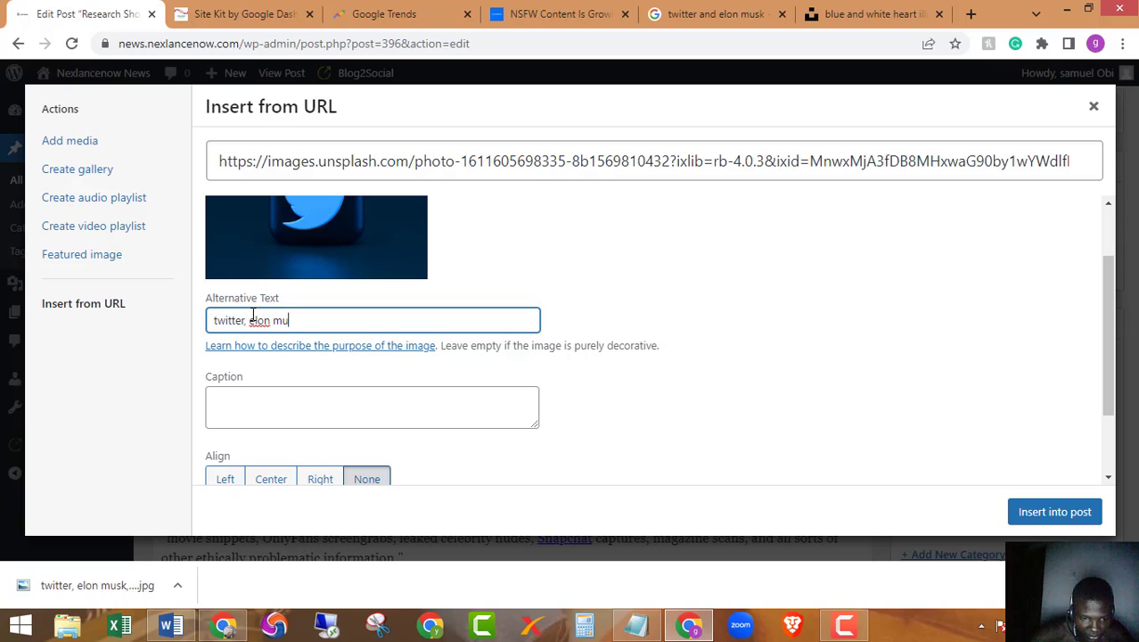
text(sk, n)
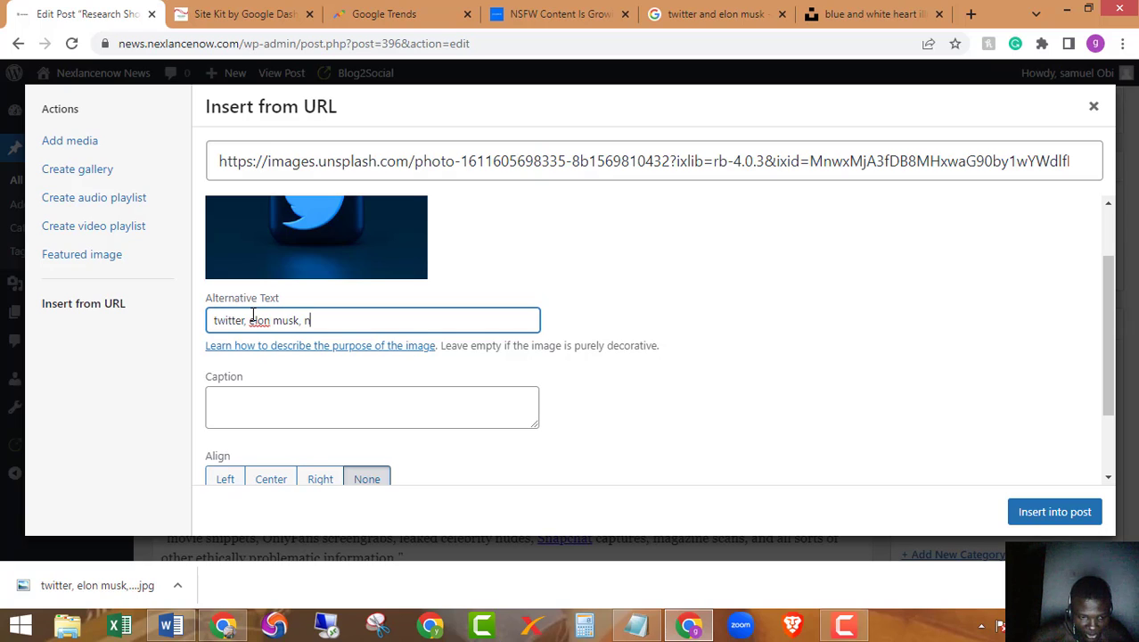
text(sf)
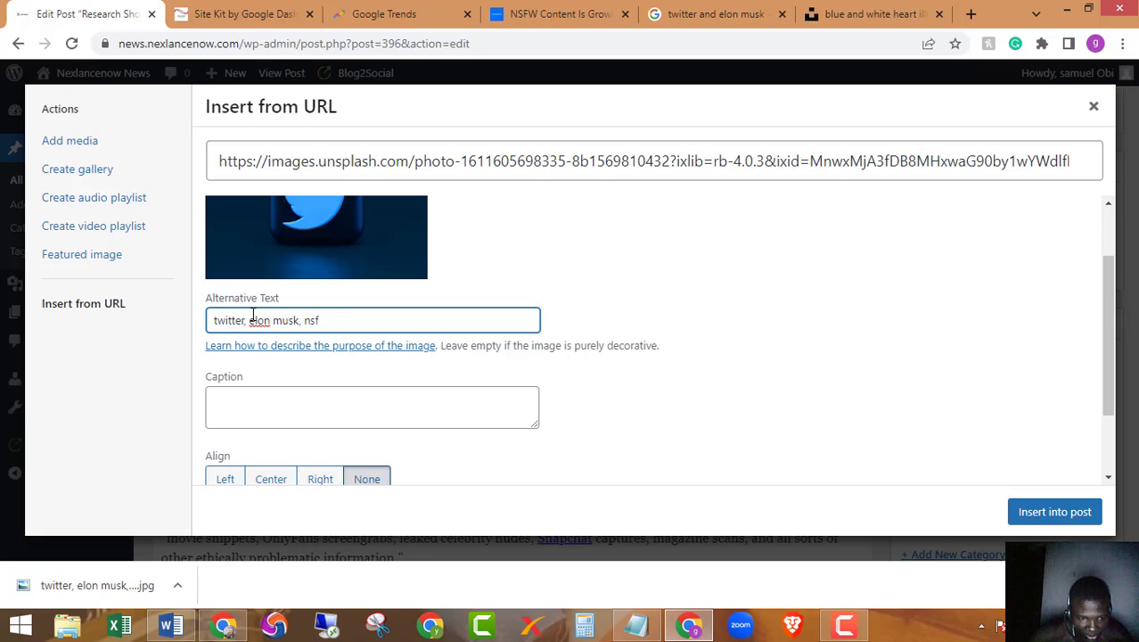
text(w)
text(, n)
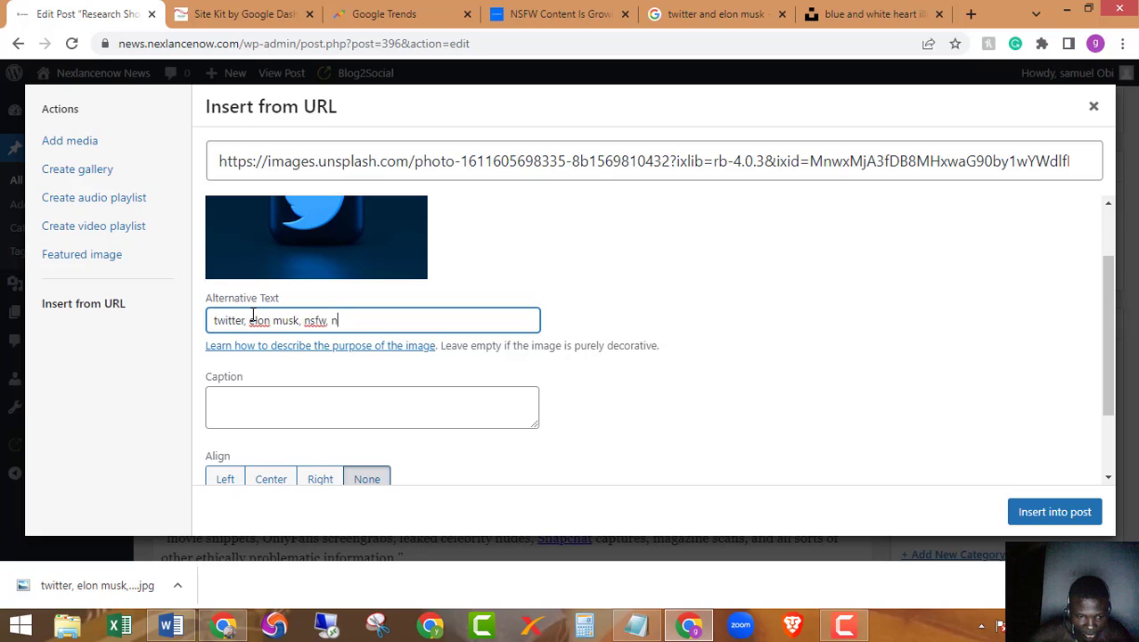
text(exla)
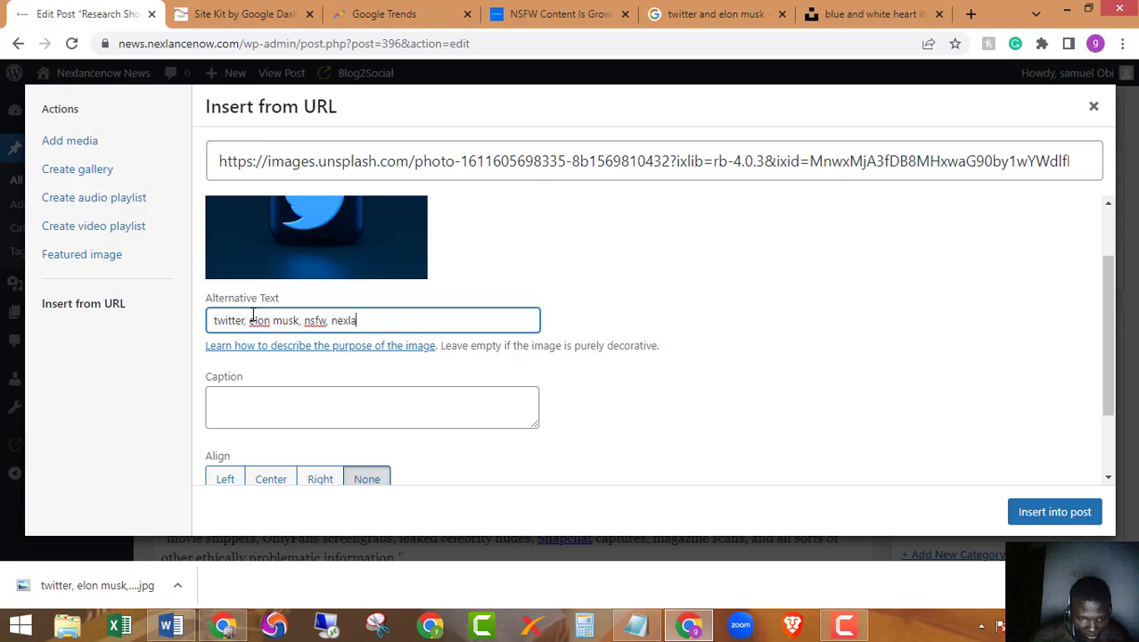
text(ncenow ne)
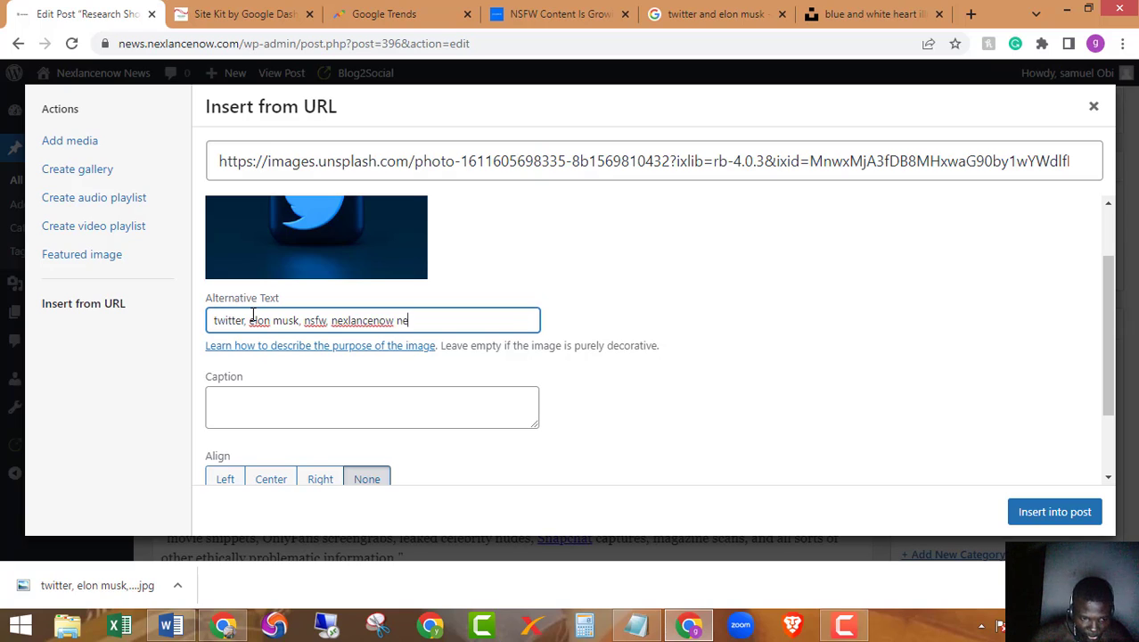
text(ws)
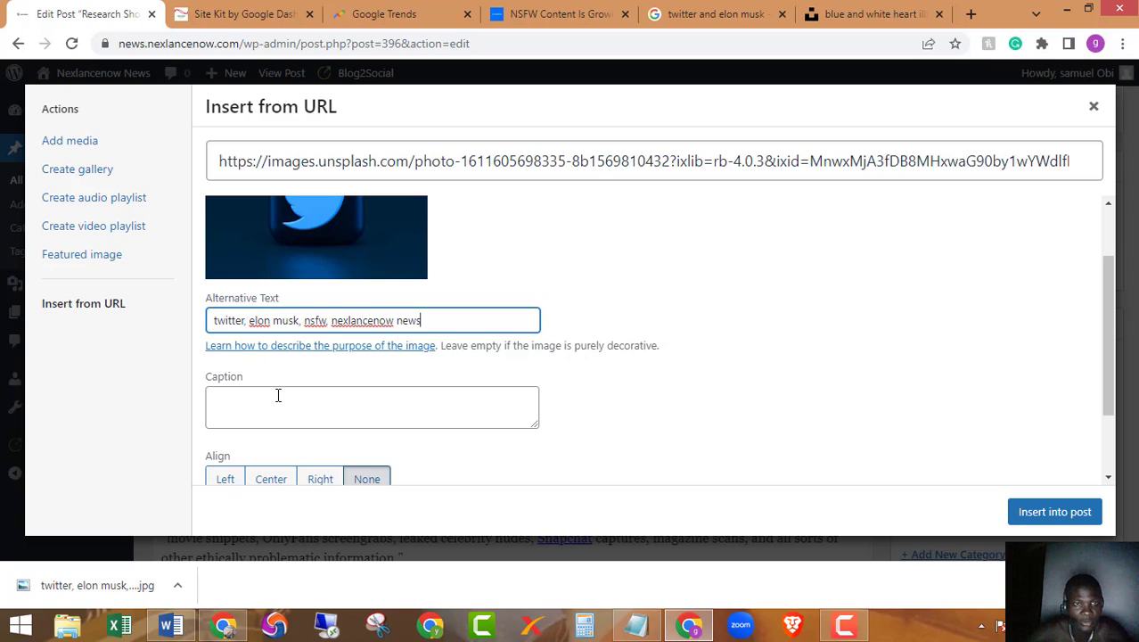
- Copy the word "unsplash" from the image address and use it as the image's caption
double_click(333, 161)
right_click(334, 162)
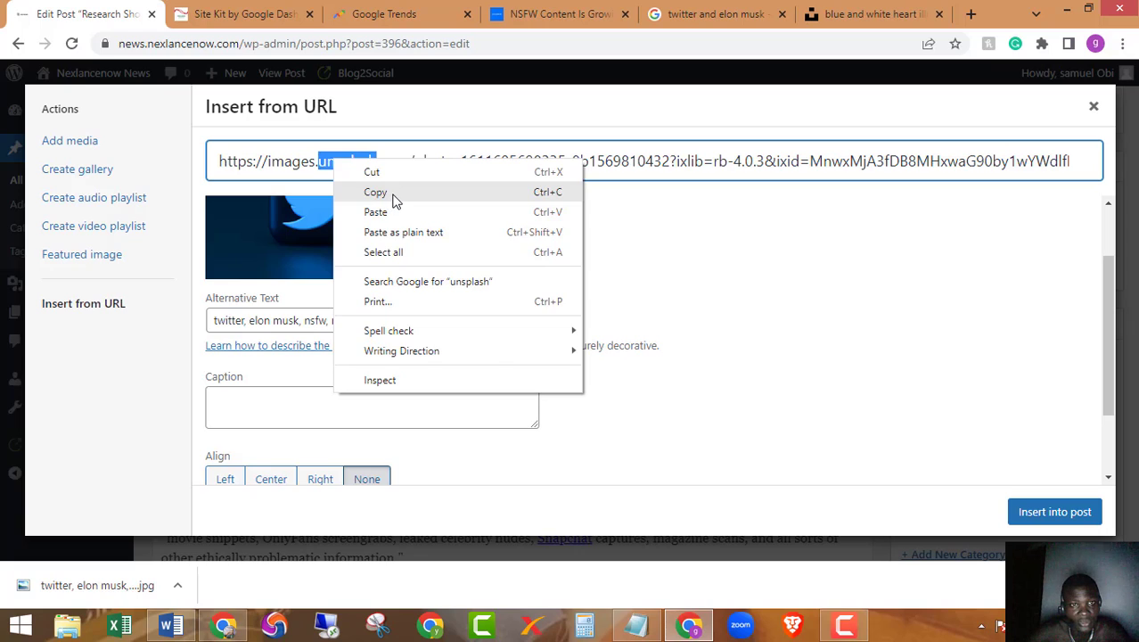
click(393, 195)
click(299, 404)
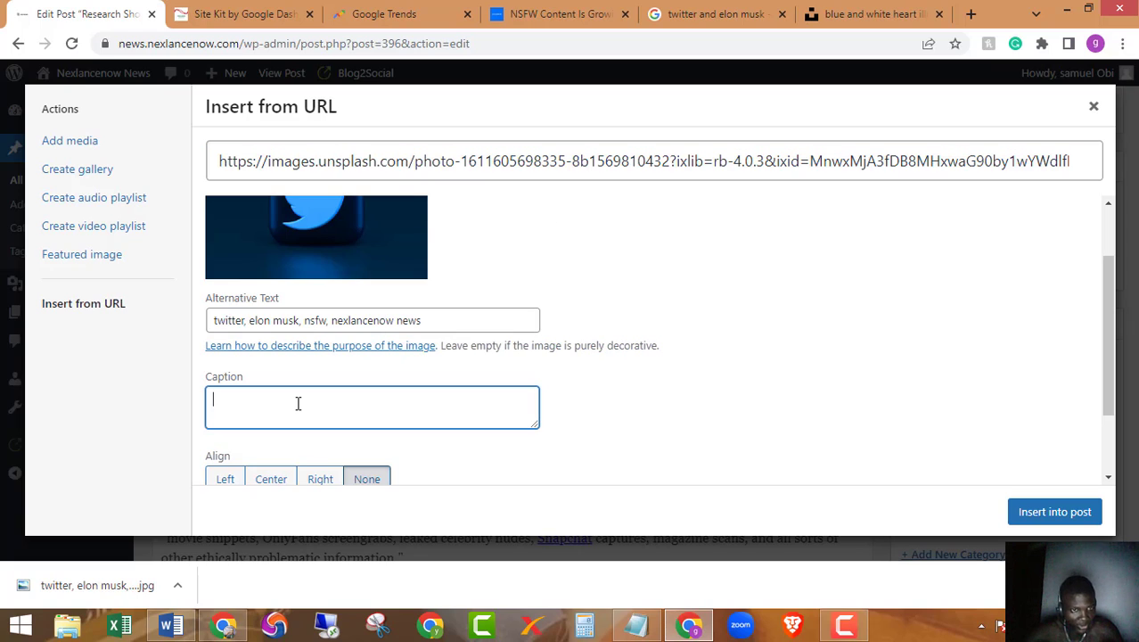
key(ctrl+v)
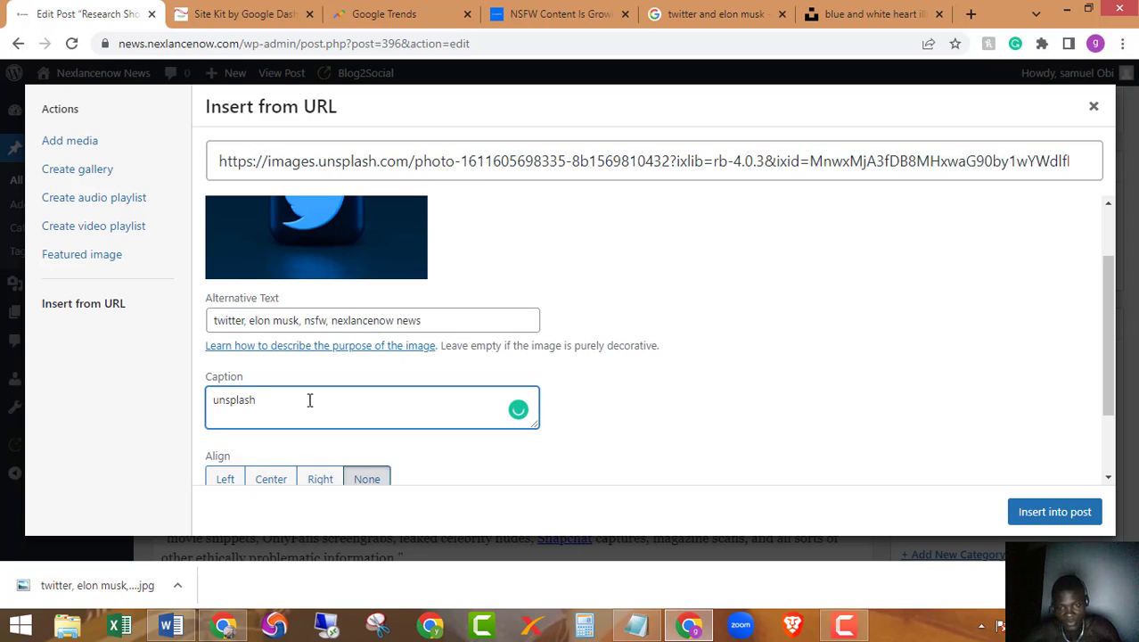
- Review the image's alignment and link settings, and insert the captioned image into the post
click(616, 399)
scroll(615, 400, down, 2)
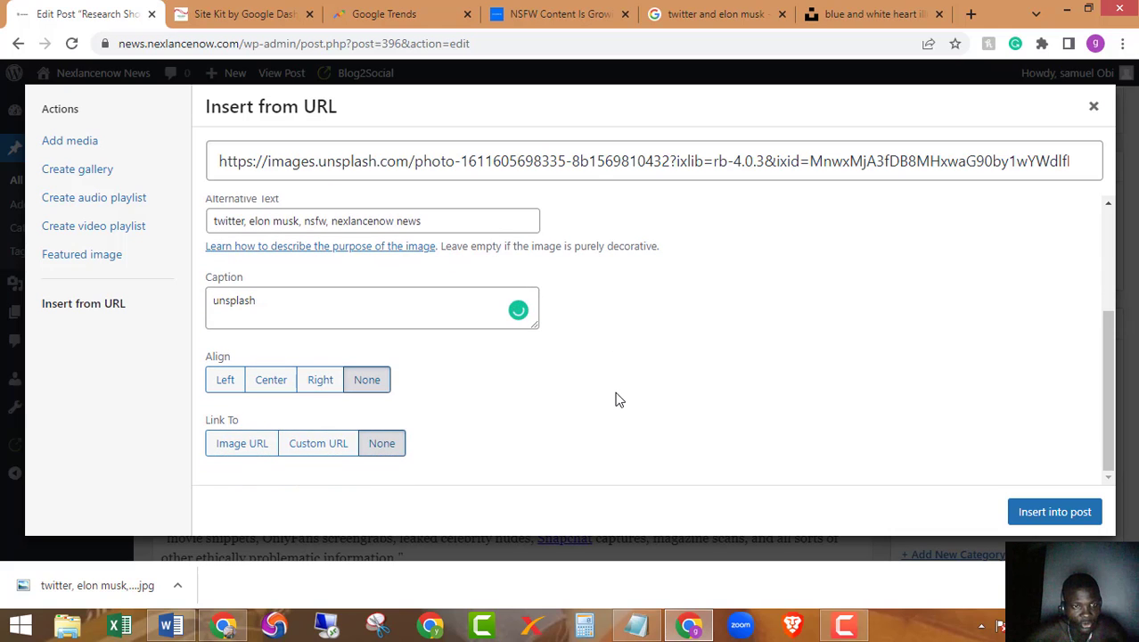
scroll(616, 393, up, 3)
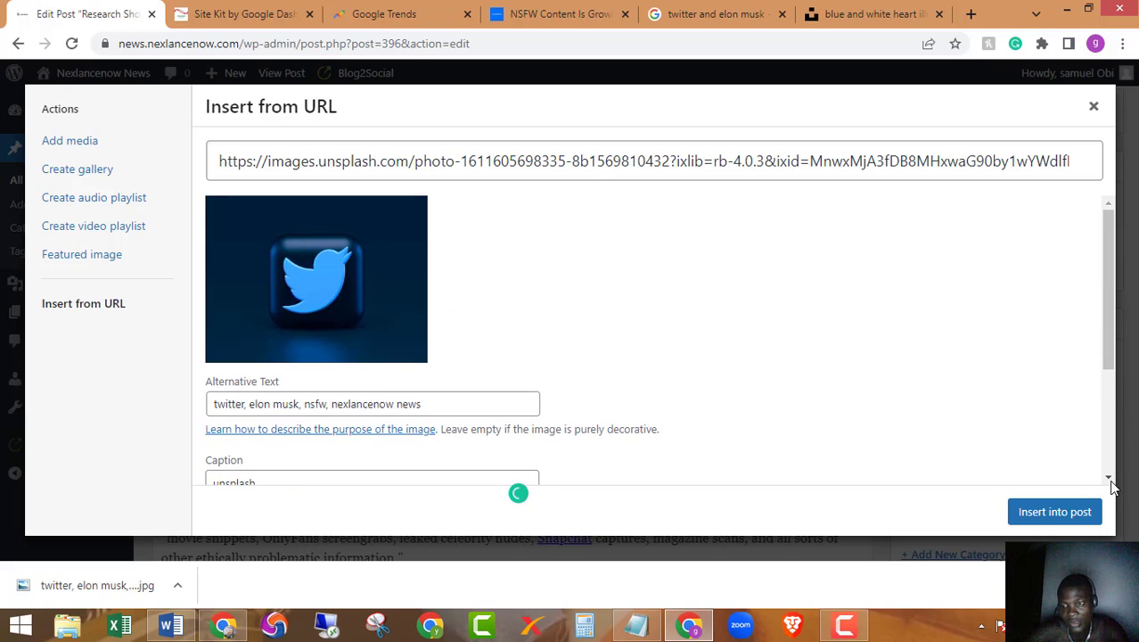
click(1078, 509)
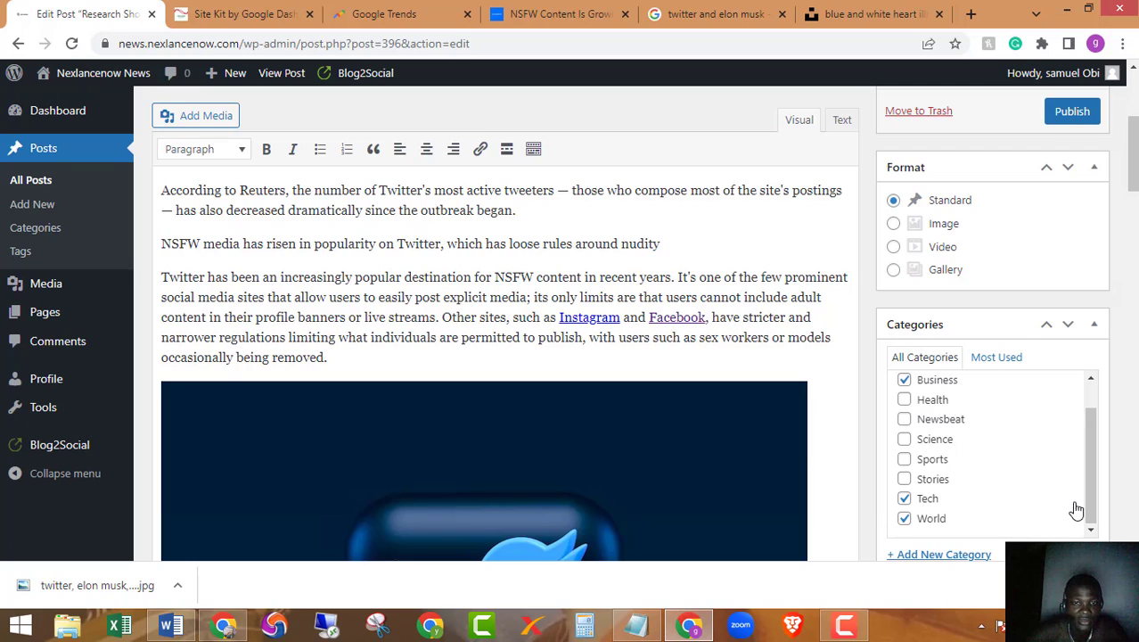
- Upload the downloaded "twitter, elon musk, nsfw, nexlancenow news.jpg" to the media library as the post's featured image candidate
scroll(1077, 509, down, 5)
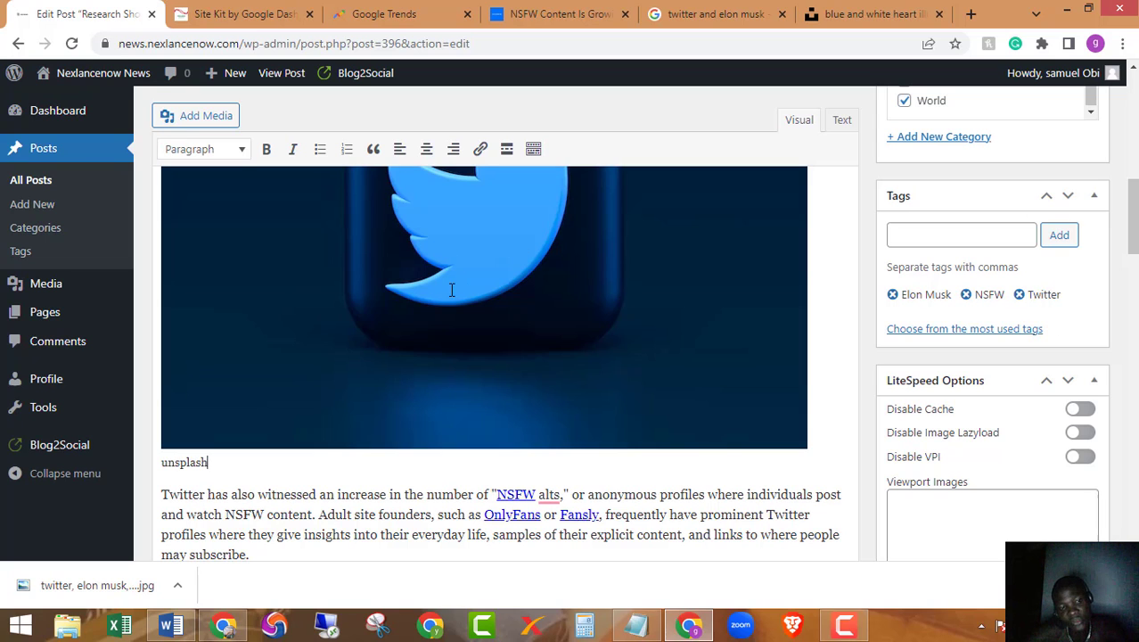
scroll(452, 290, up, 6)
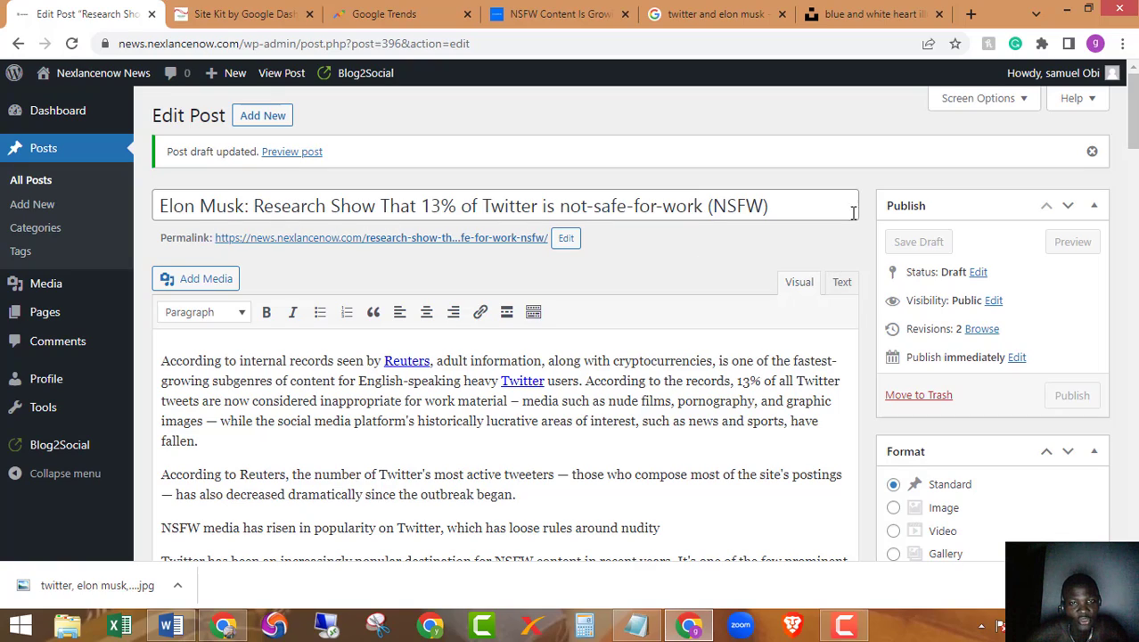
scroll(1003, 287, down, 15)
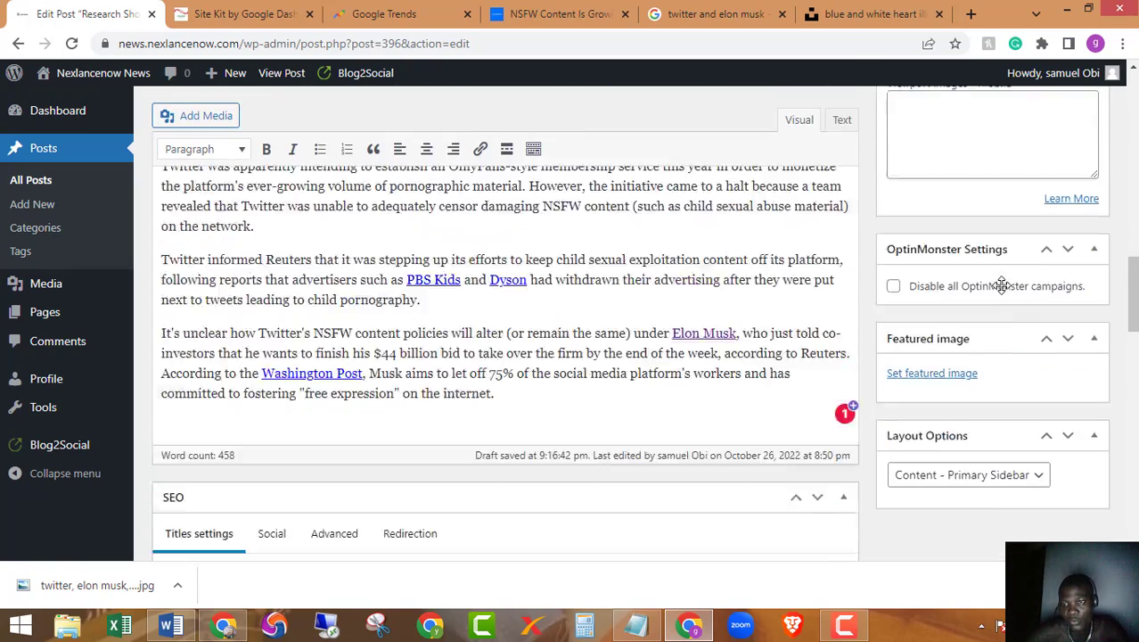
scroll(1001, 278, down, 2)
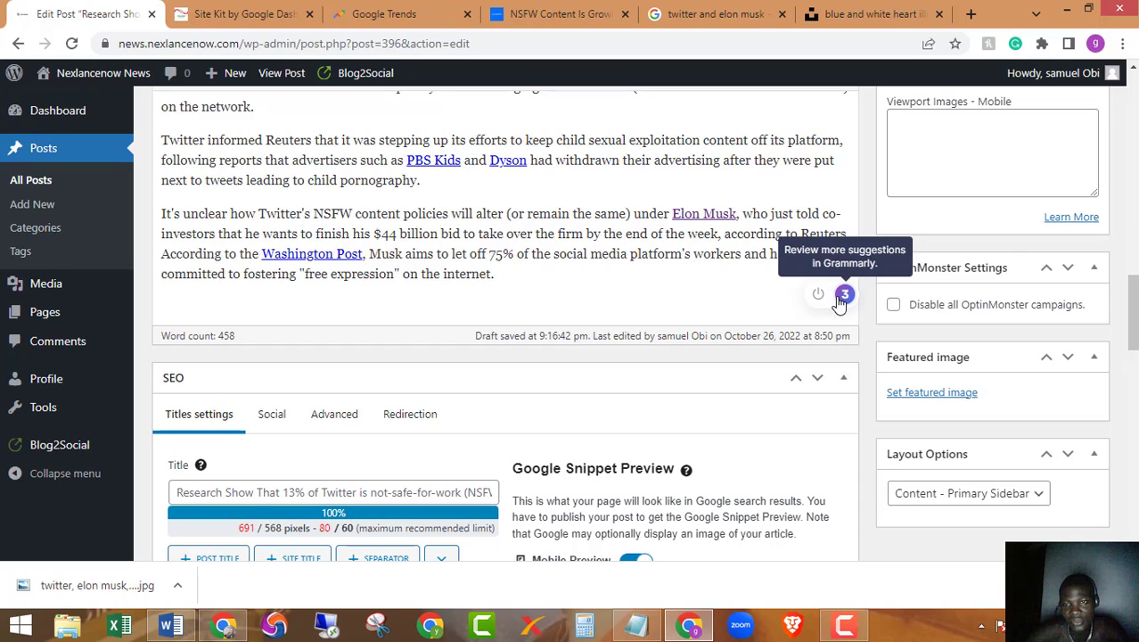
scroll(965, 382, down, 2)
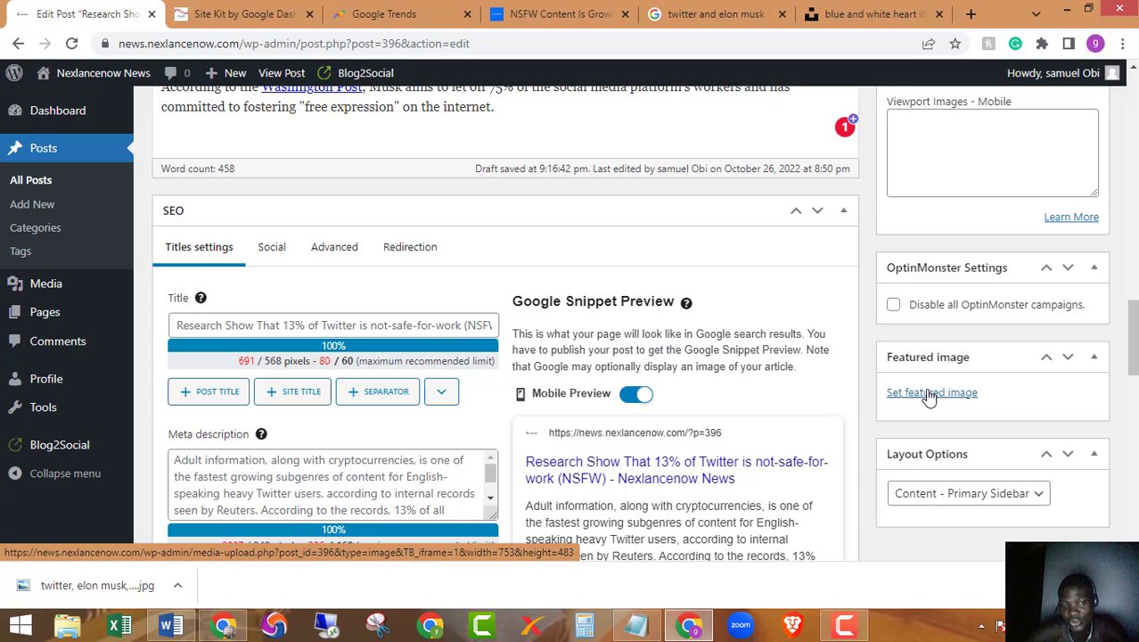
click(929, 394)
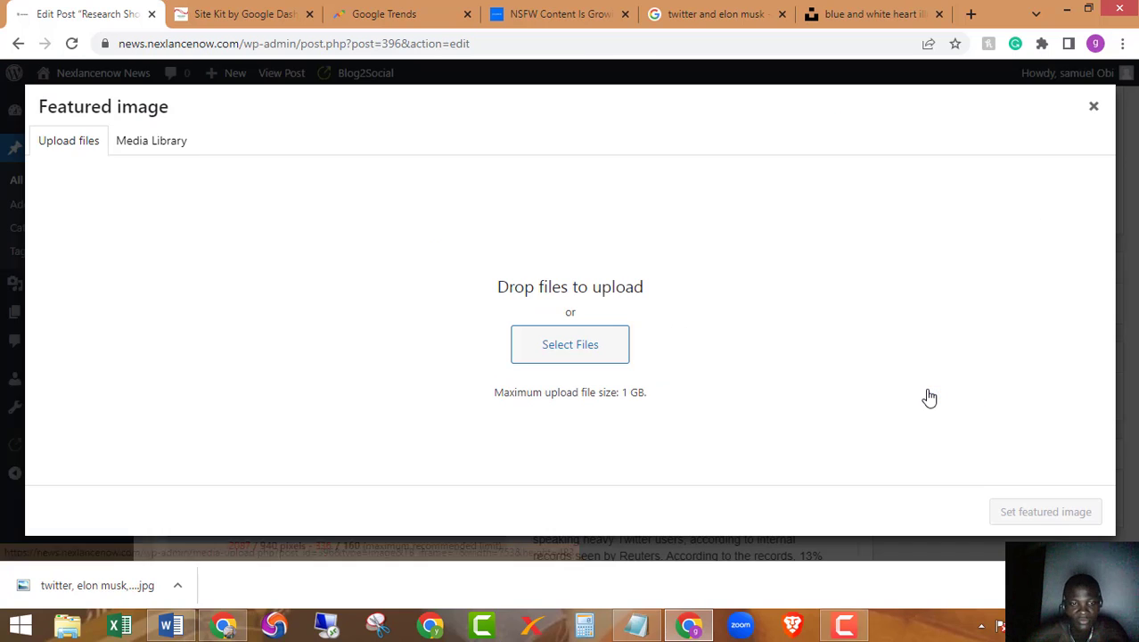
click(543, 348)
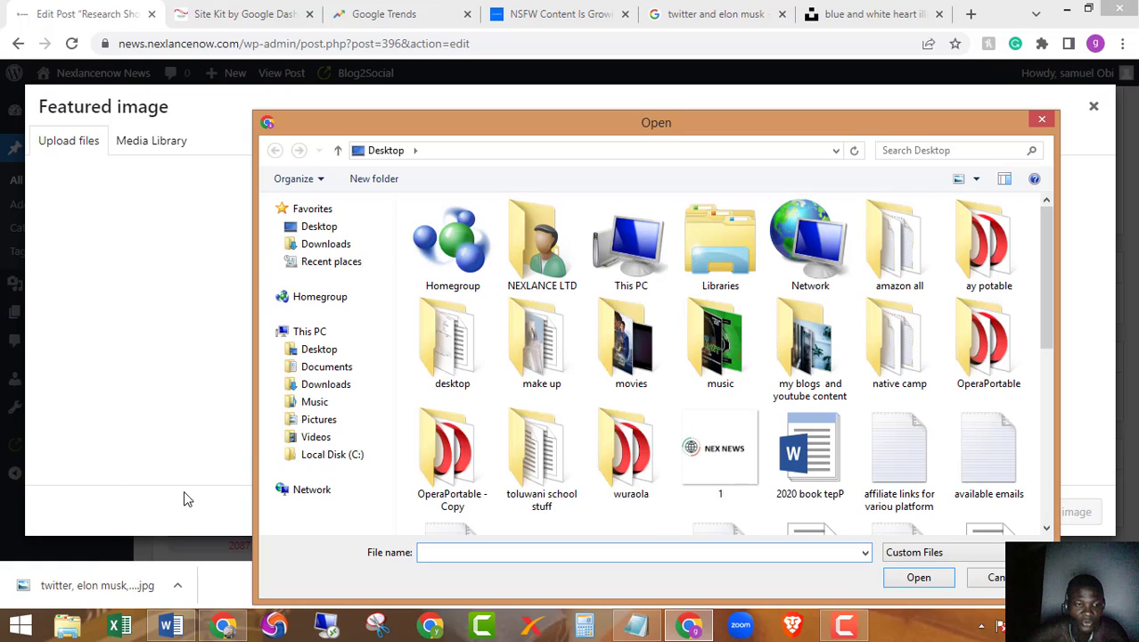
click(1041, 118)
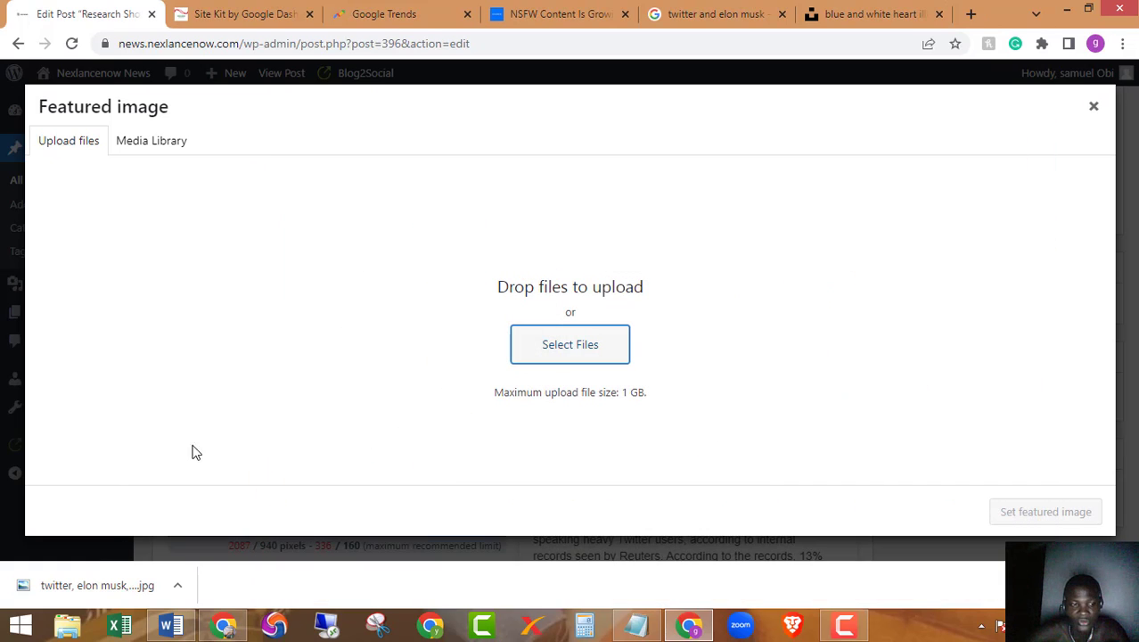
drag(61, 593, 567, 337)
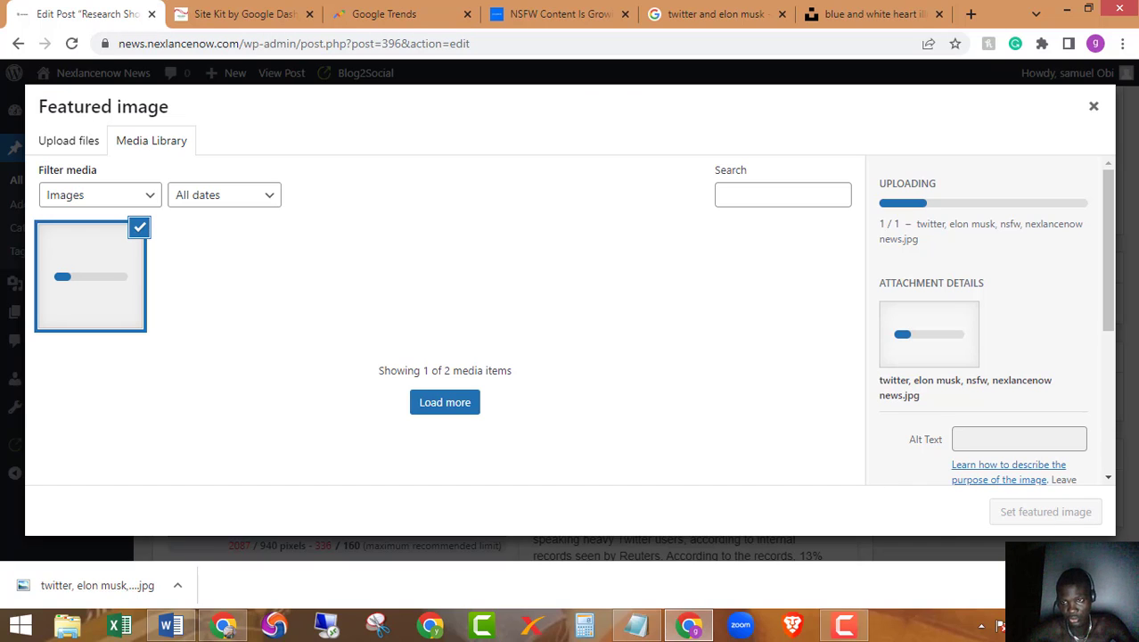
click(845, 624)
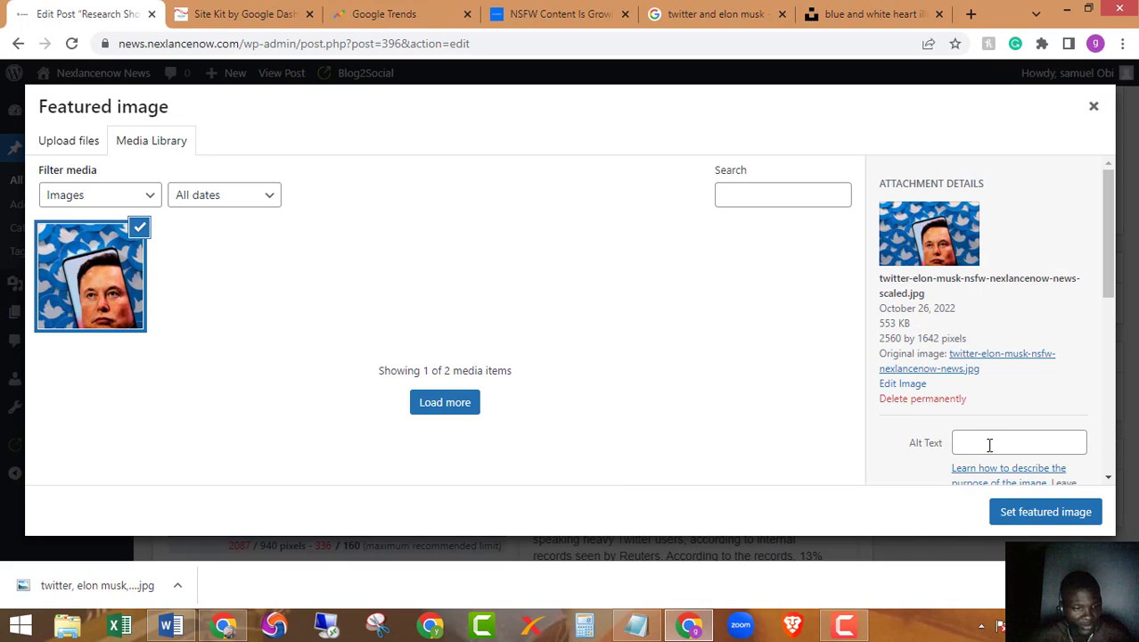
- Set the Elon Musk image's alternative text to "twitter, elon musk, nsfw, nexlancenow news"
click(989, 445)
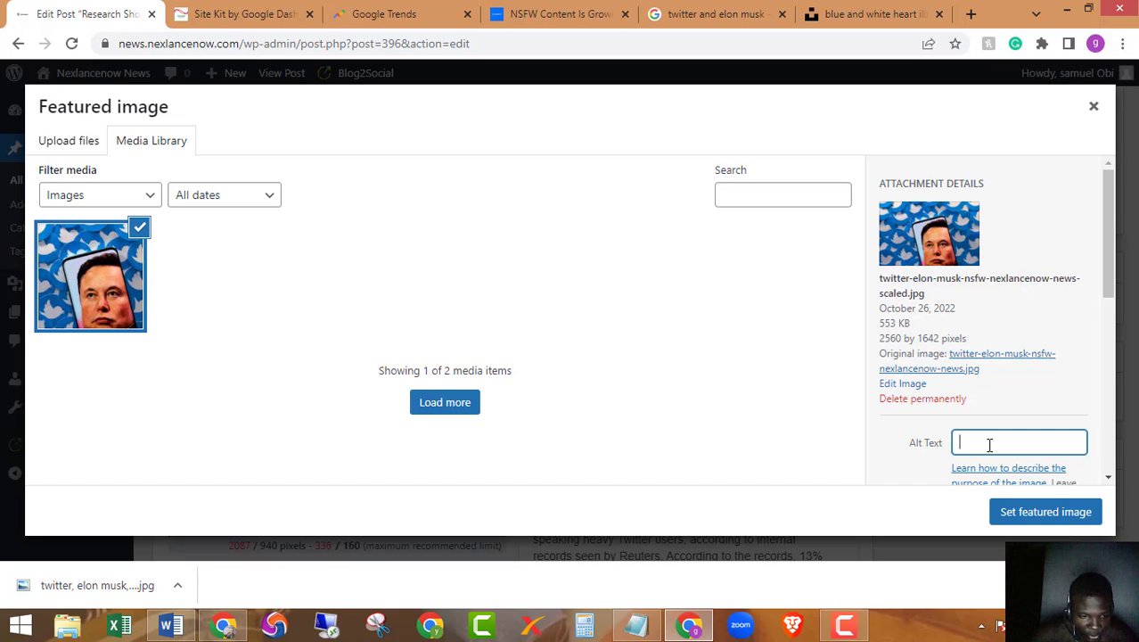
text(twi)
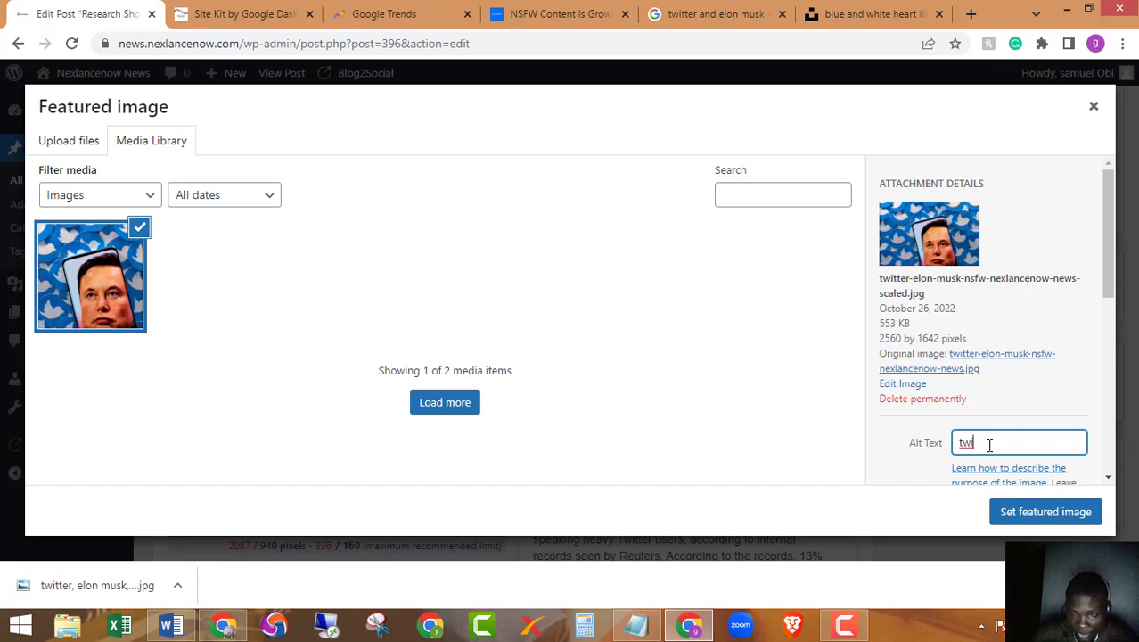
text(tter)
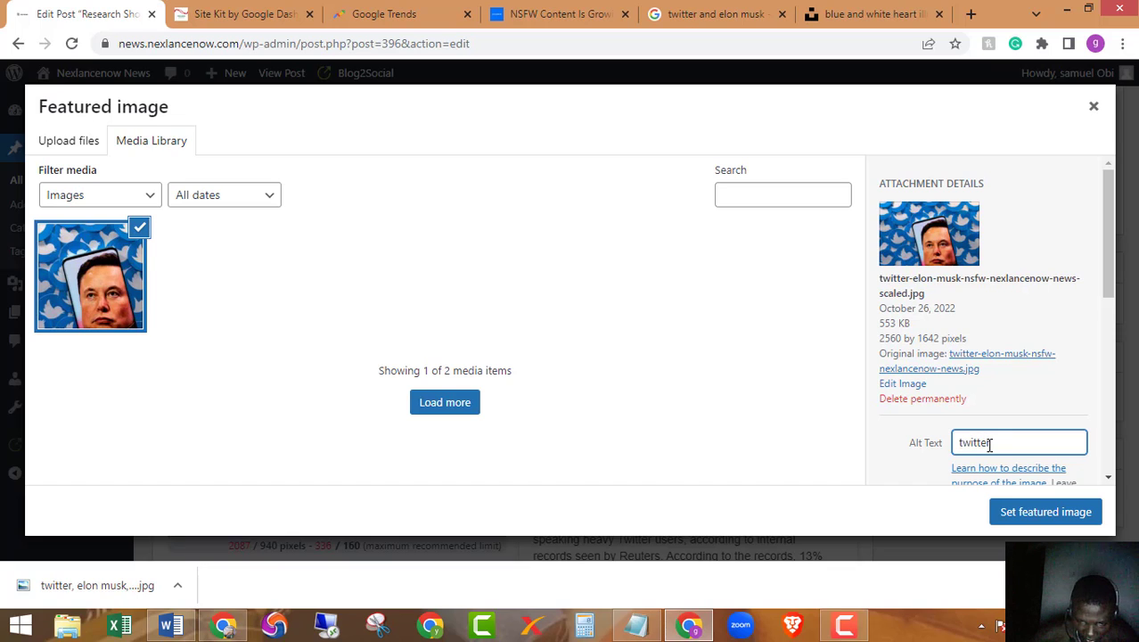
text(, elon m)
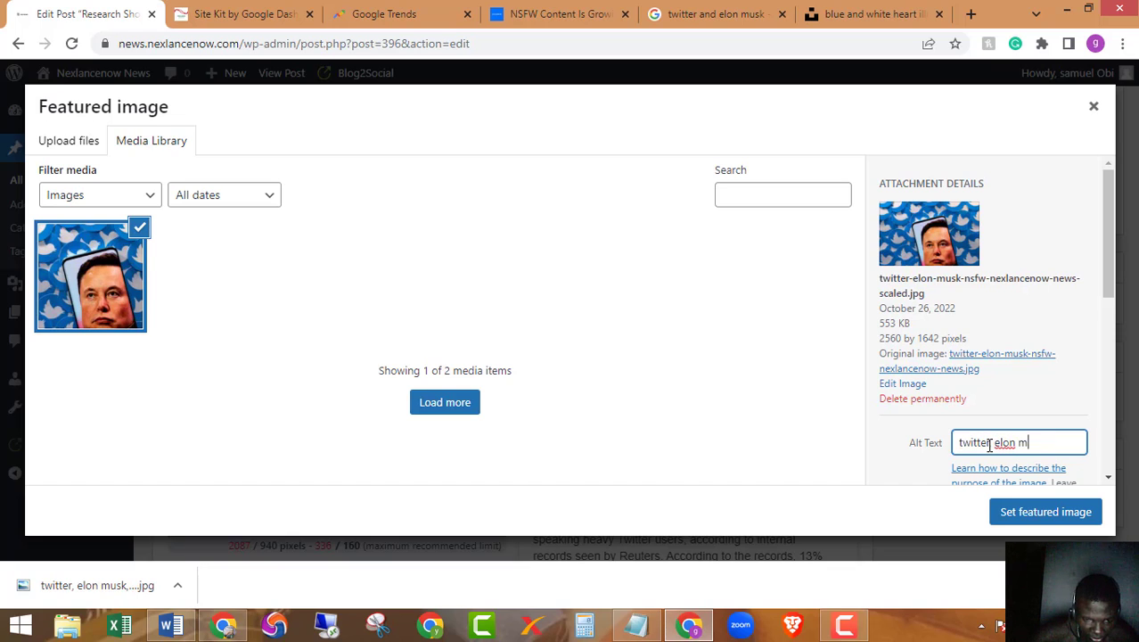
text(usk, )
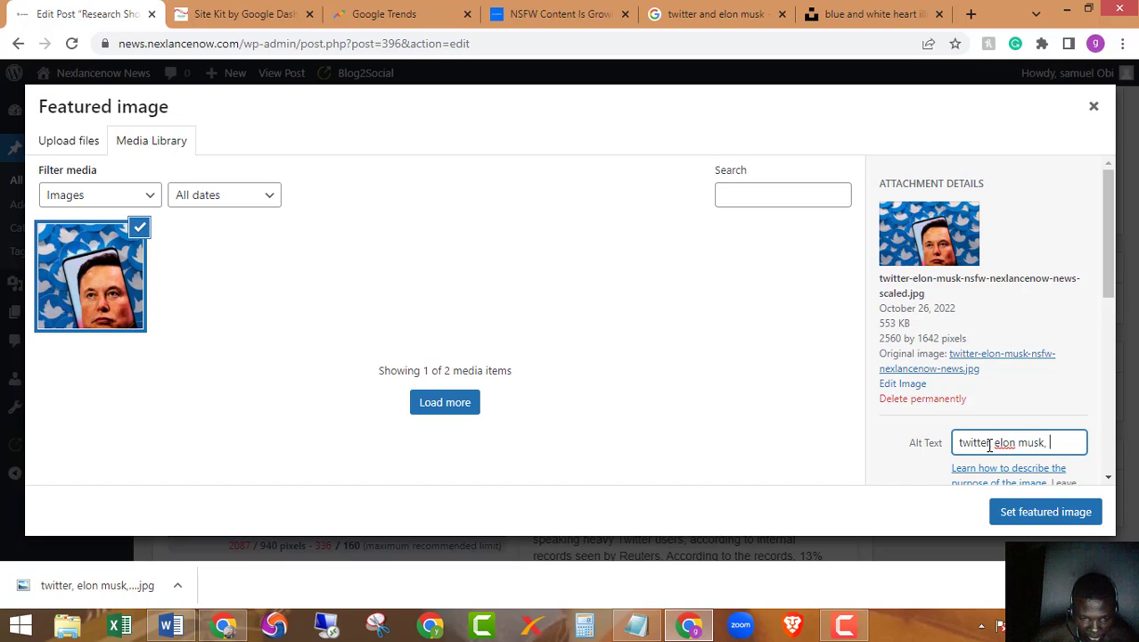
text(nsfw, )
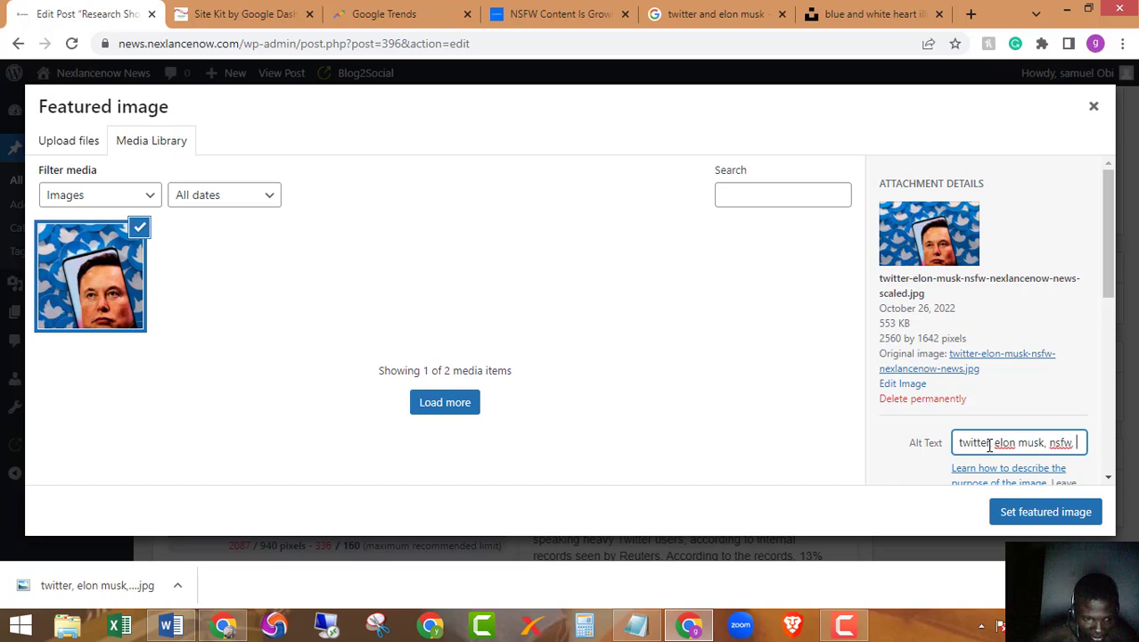
text(nexla)
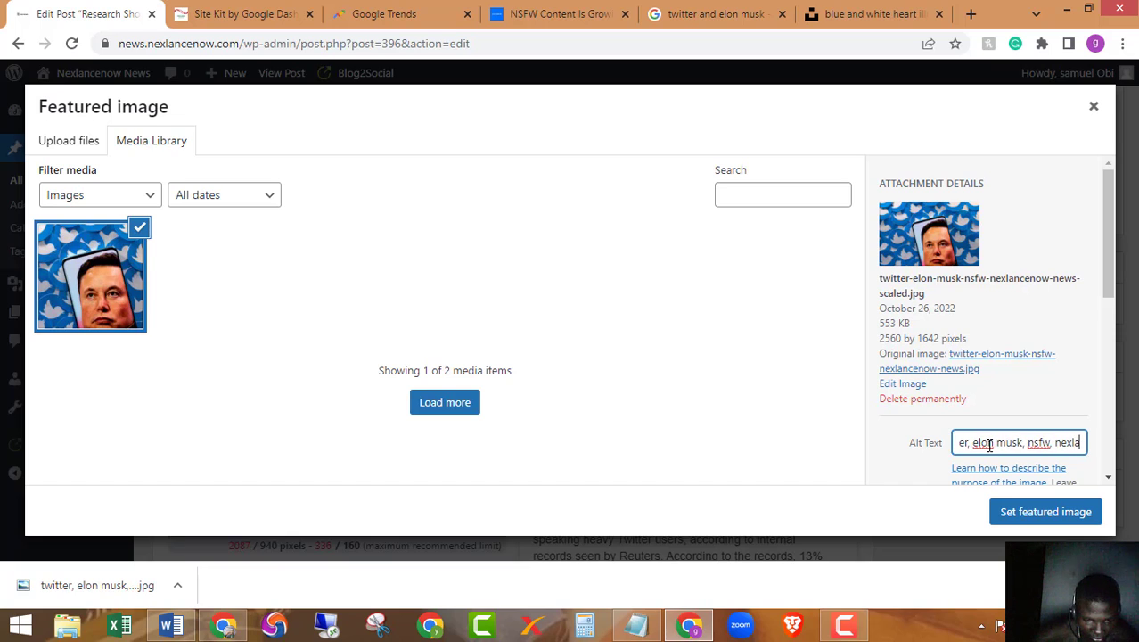
text(nce)
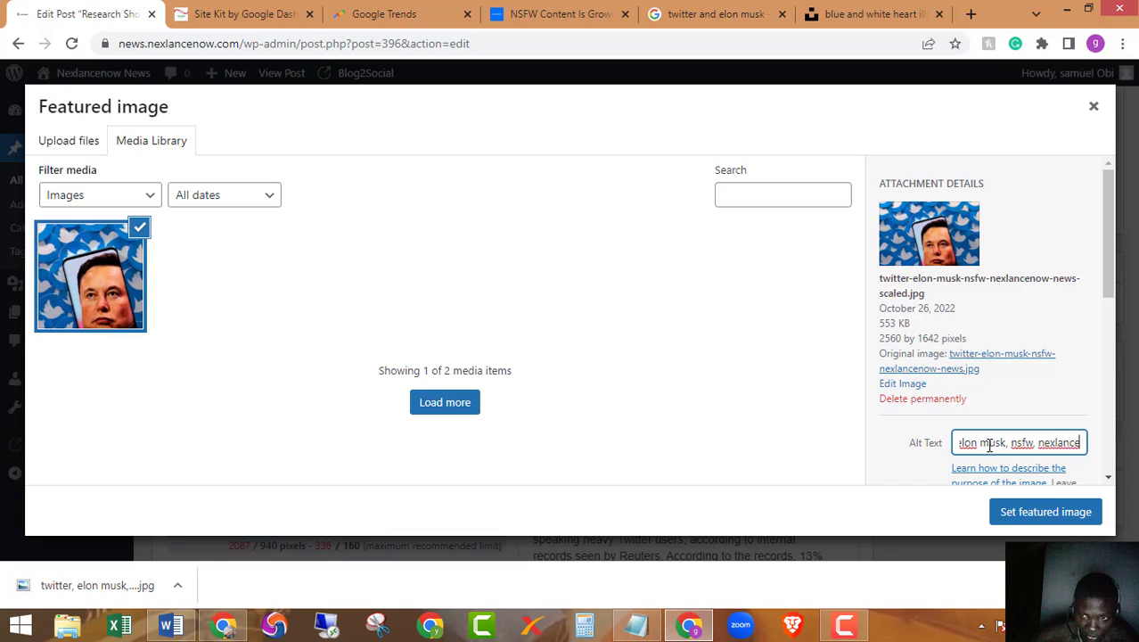
text(n)
text(ow news)
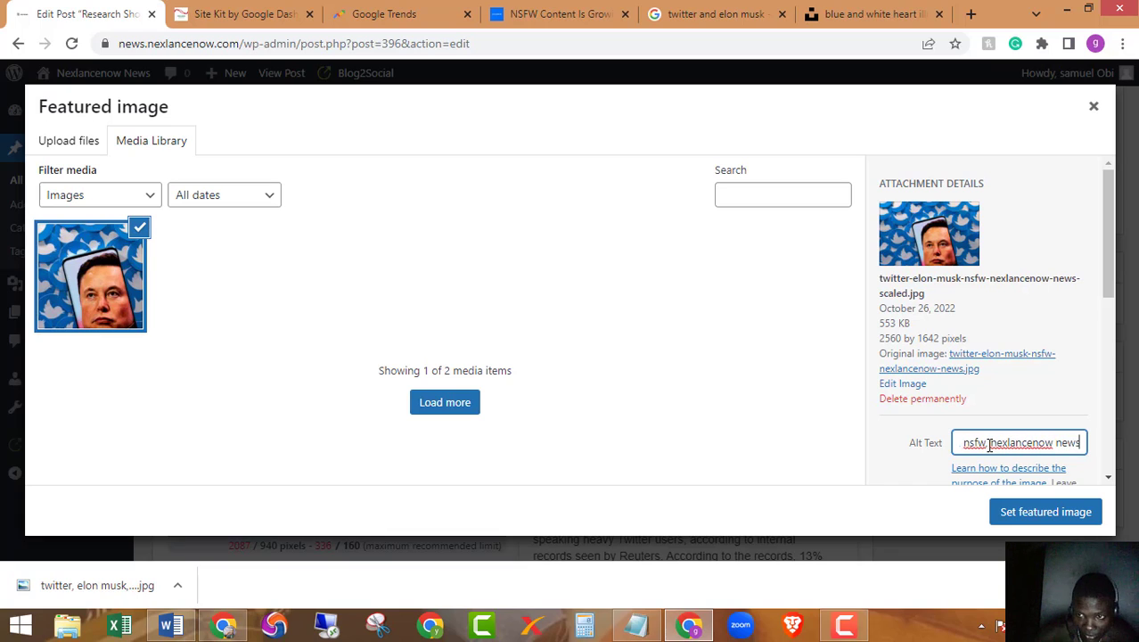
click(988, 443)
text(,)
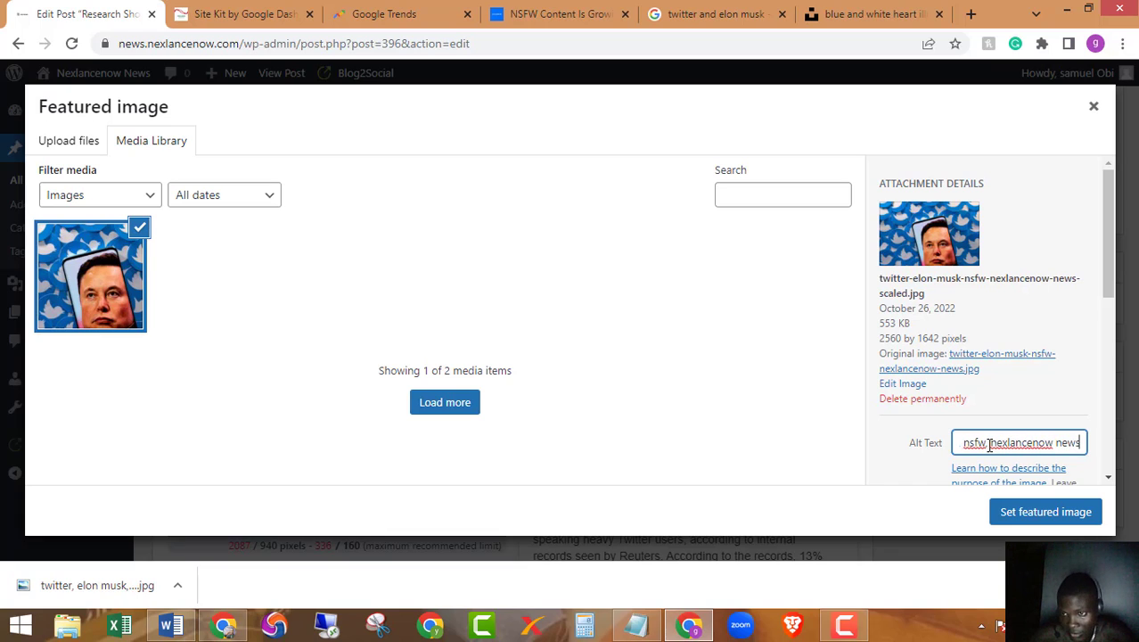
- Review the Elon Musk image's remaining attachment details and set it as the post's featured image
scroll(989, 392, down, 1)
scroll(987, 392, down, 7)
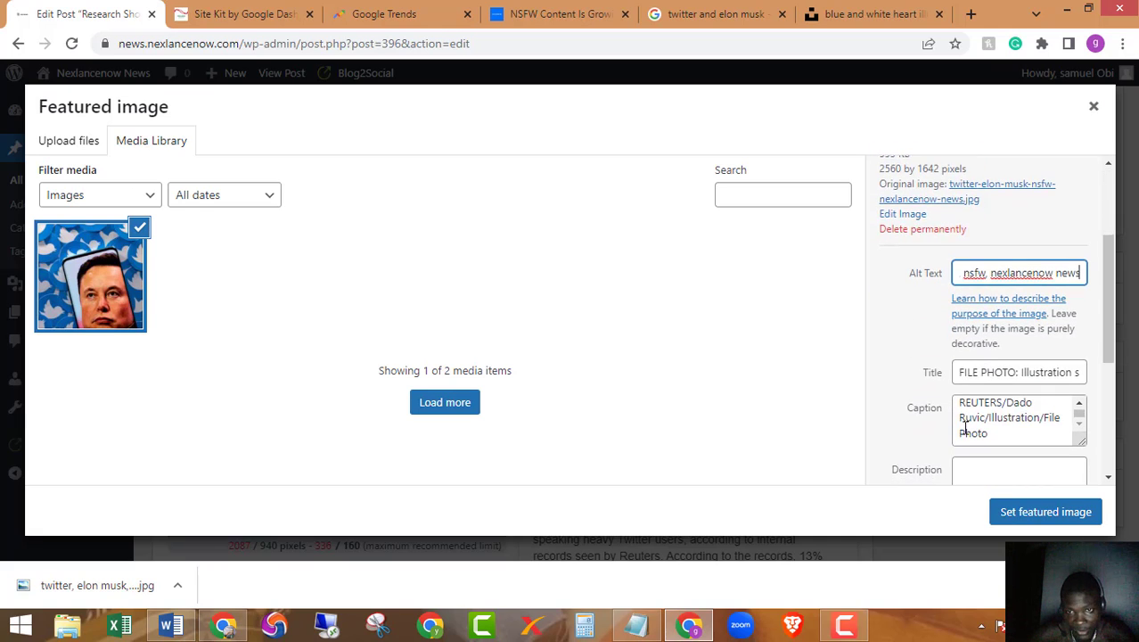
scroll(928, 434, down, 2)
scroll(927, 434, up, 4)
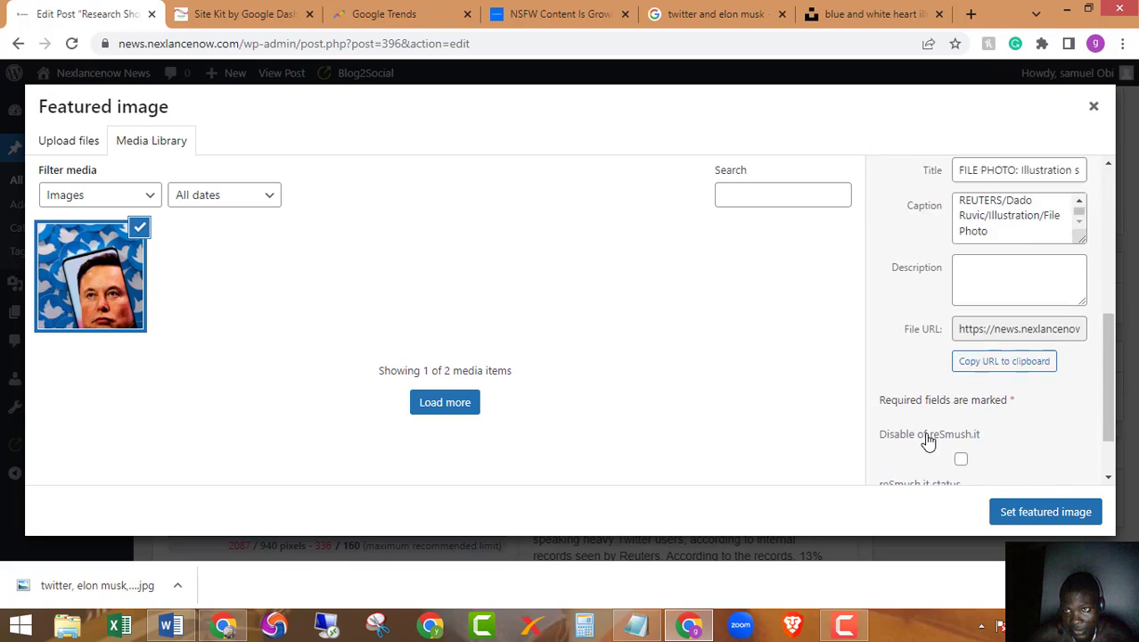
scroll(928, 440, up, 2)
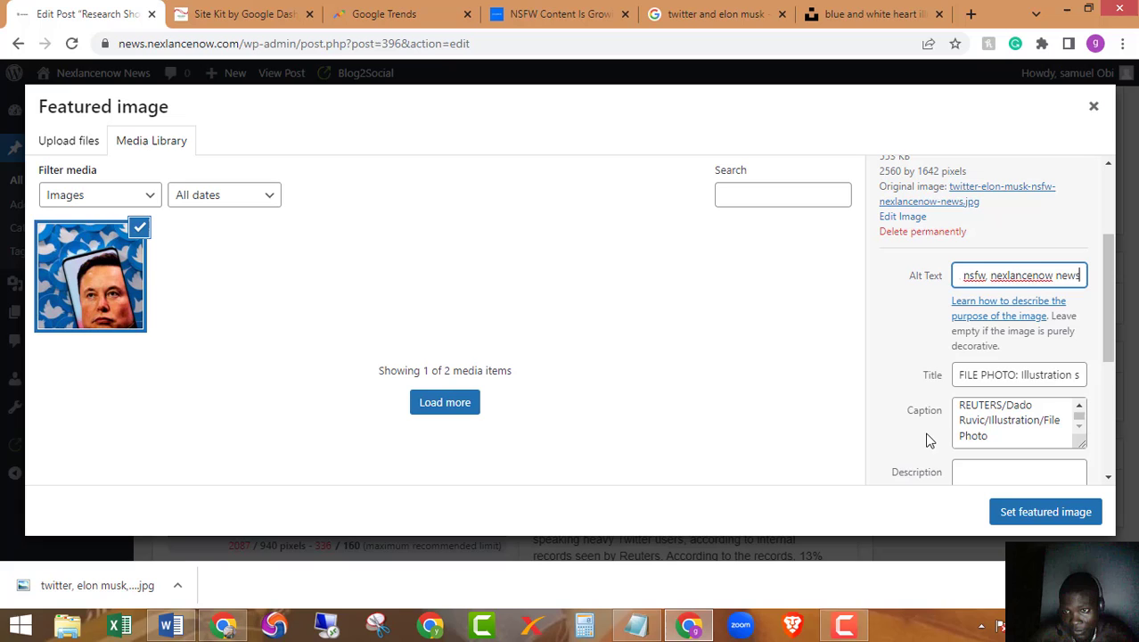
click(1021, 513)
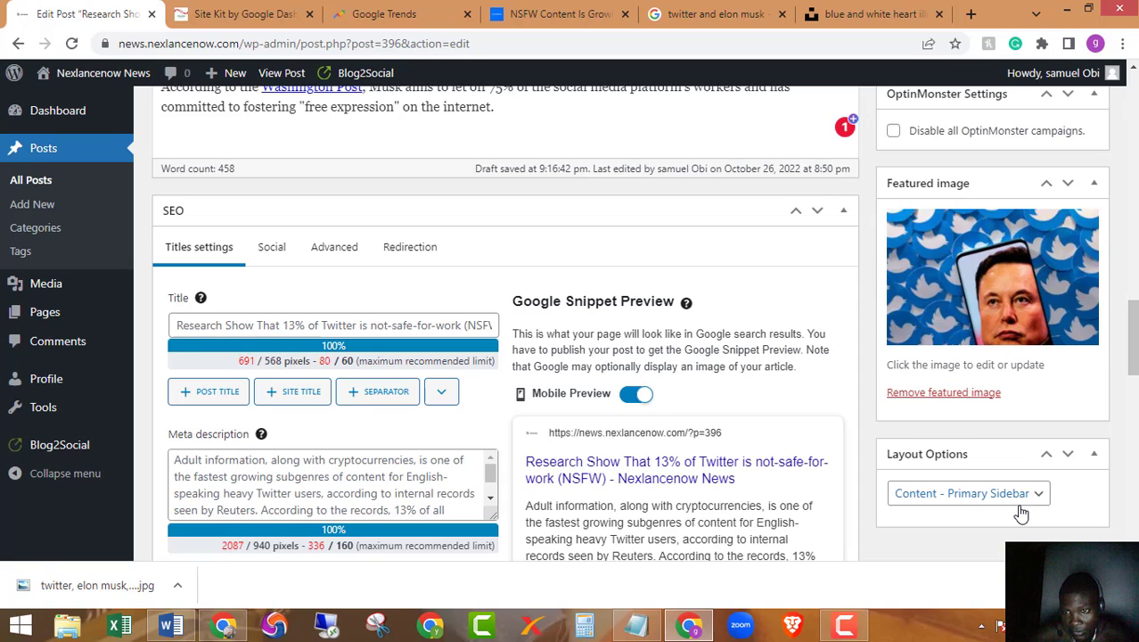
- Check the keywords density item in the post's SEO content analysis and refresh the analysis
scroll(753, 443, down, 2)
scroll(752, 446, up, 10)
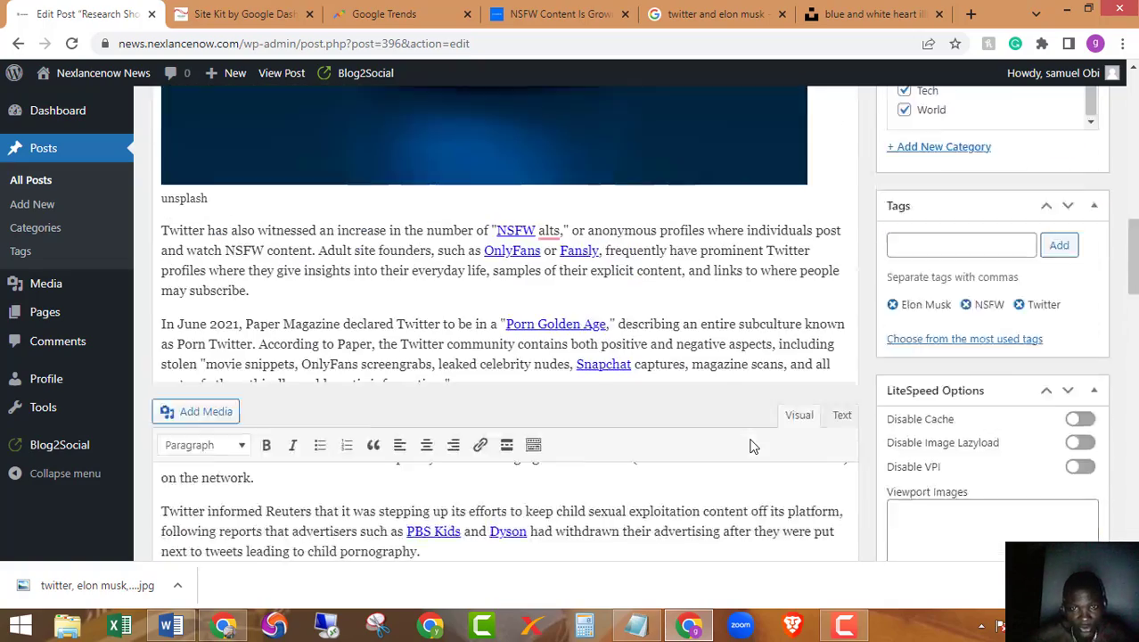
scroll(753, 446, down, 10)
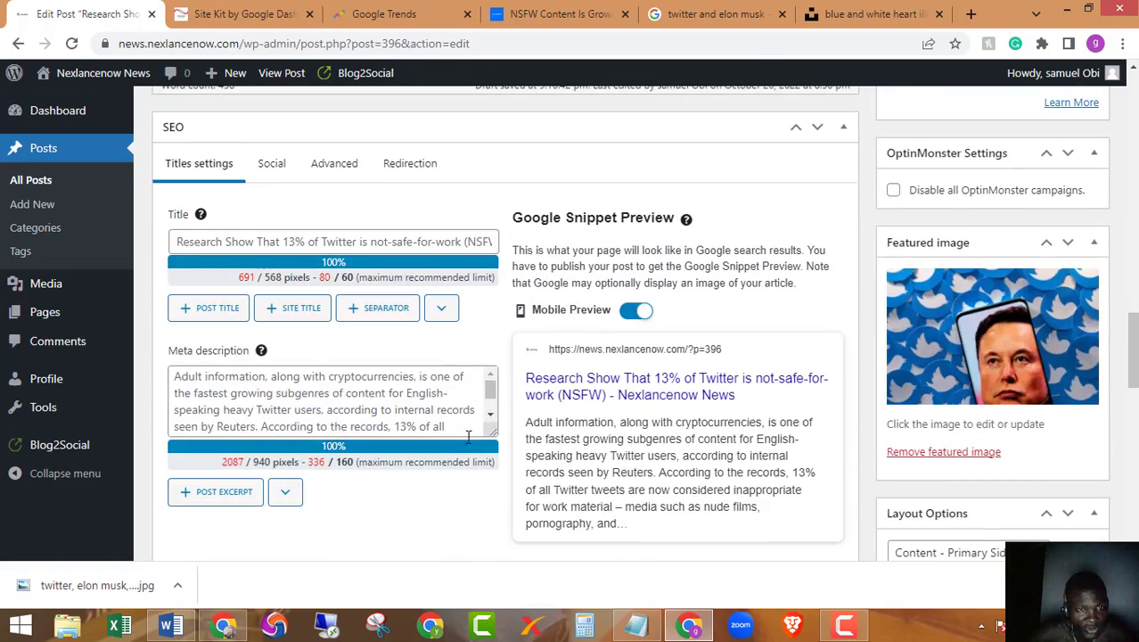
scroll(467, 437, down, 5)
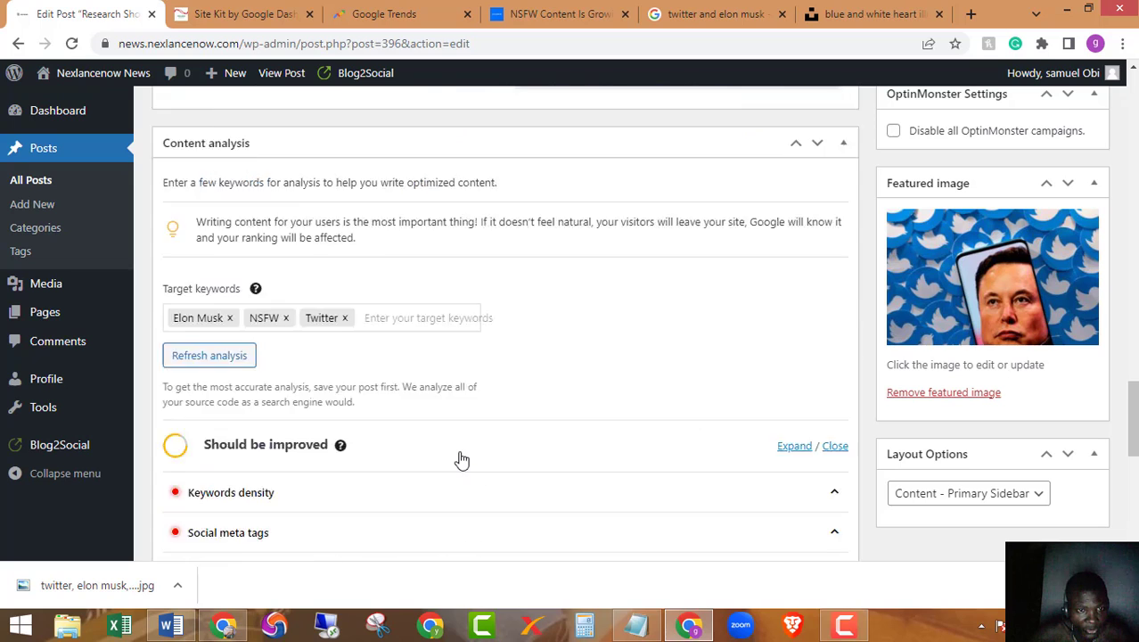
scroll(460, 459, down, 8)
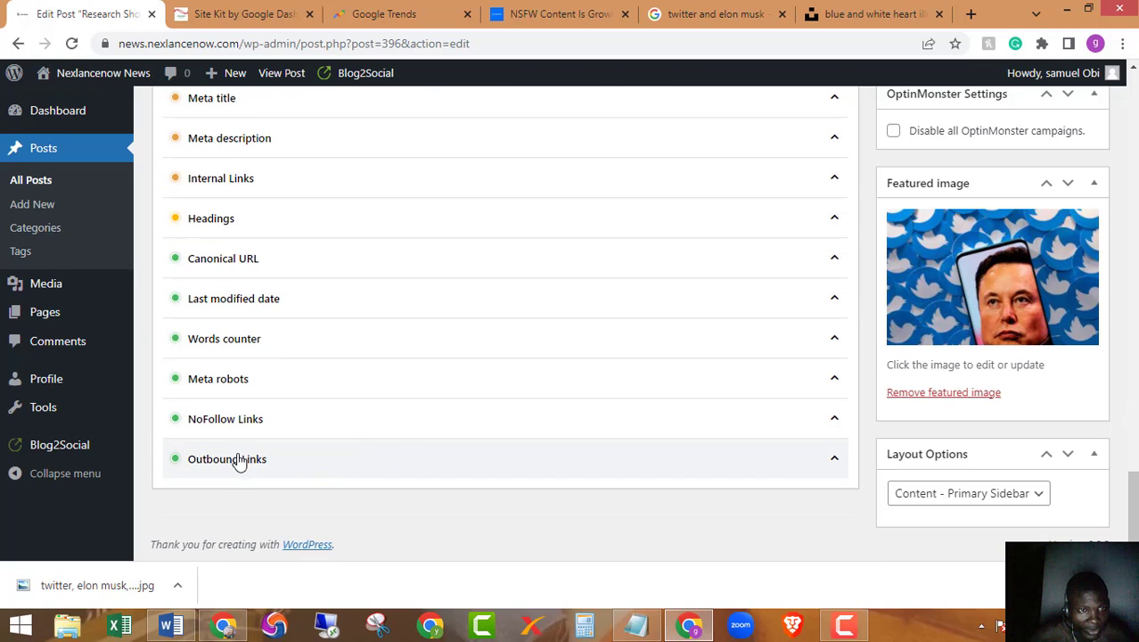
scroll(223, 392, up, 2)
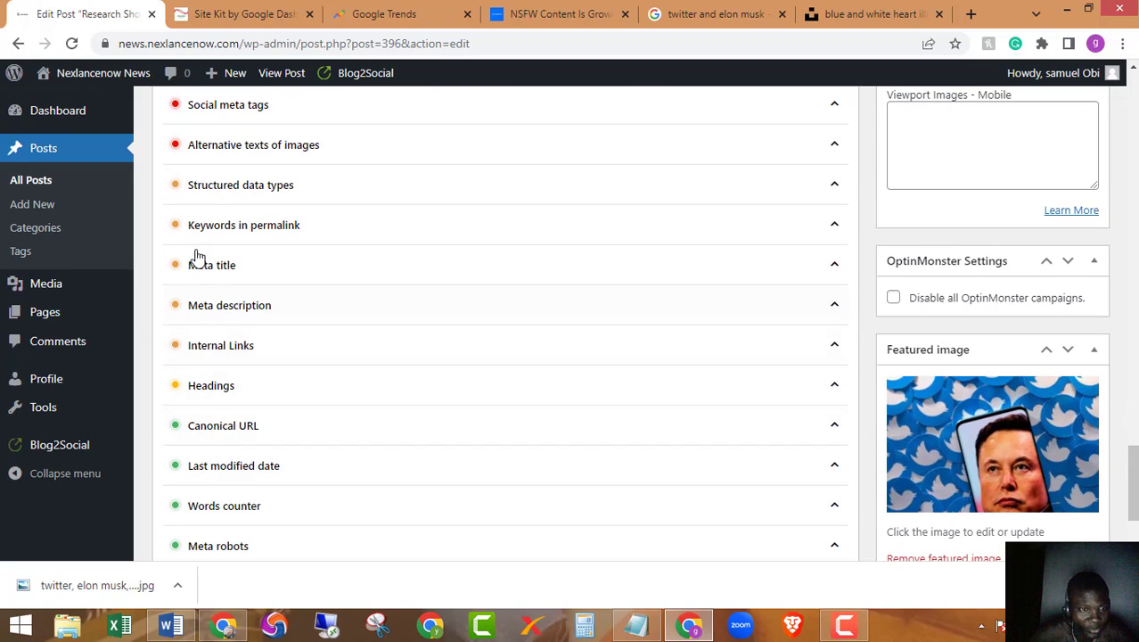
scroll(204, 382, up, 2)
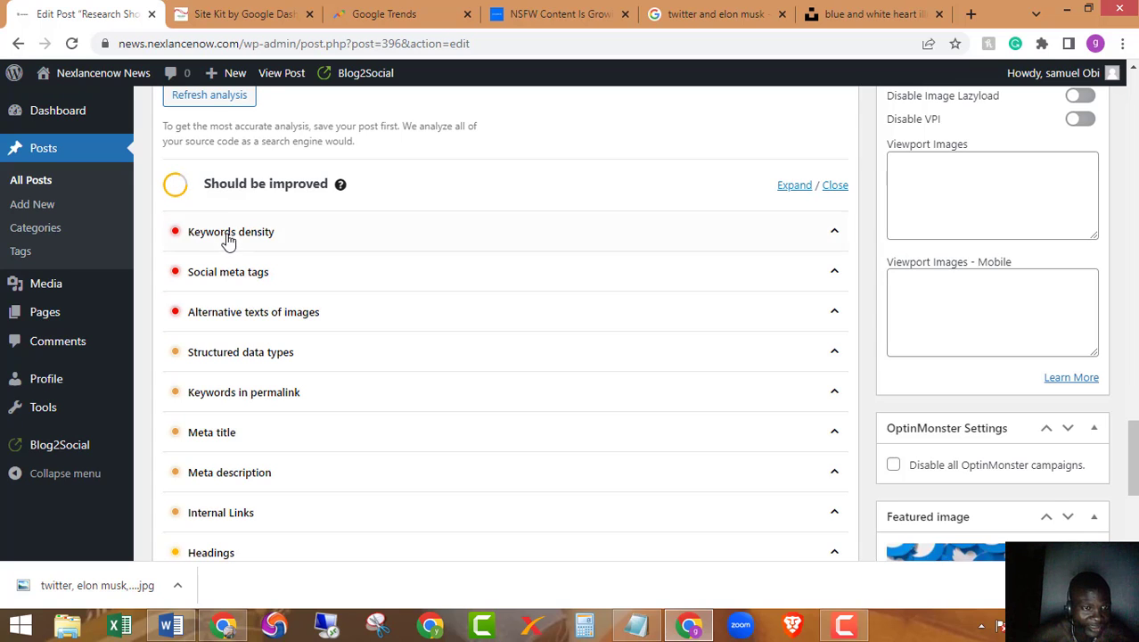
click(255, 234)
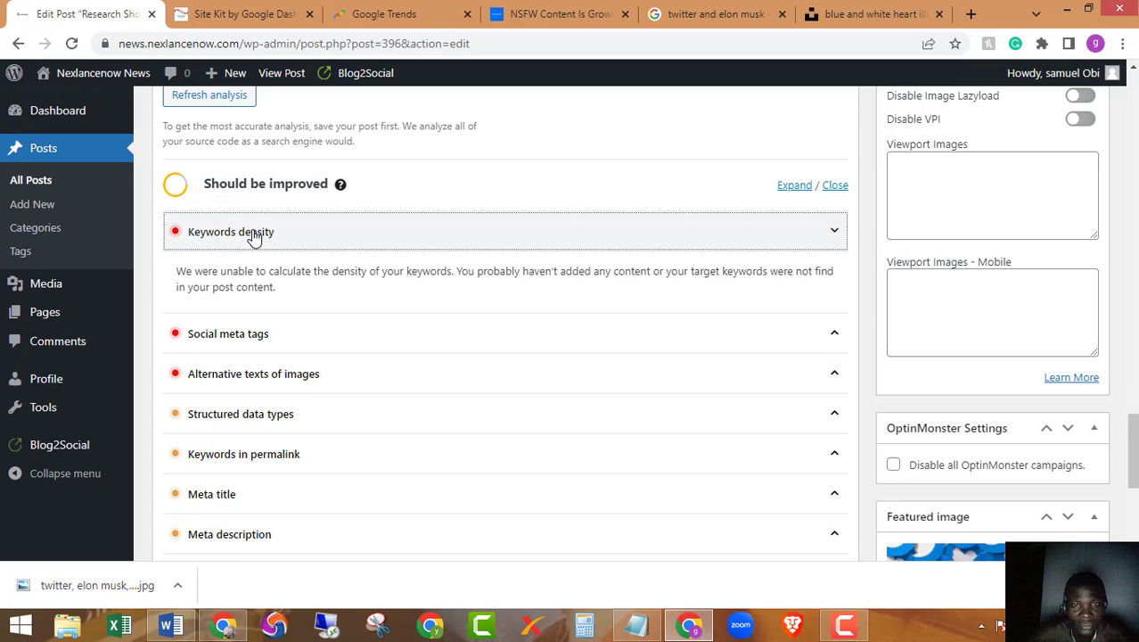
scroll(255, 233, up, 2)
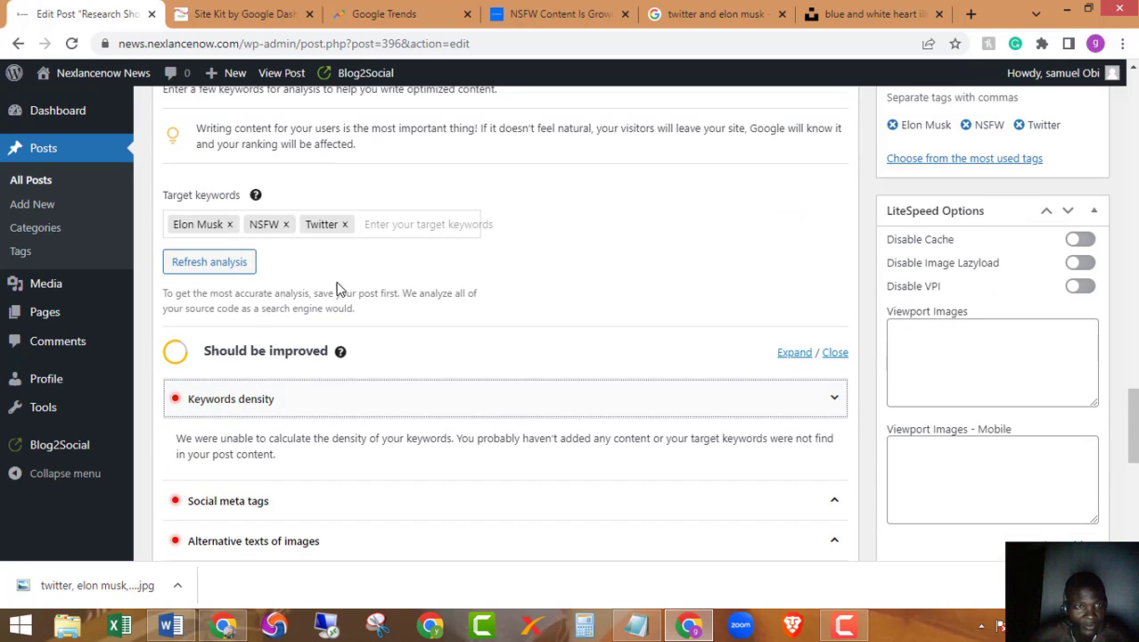
click(209, 267)
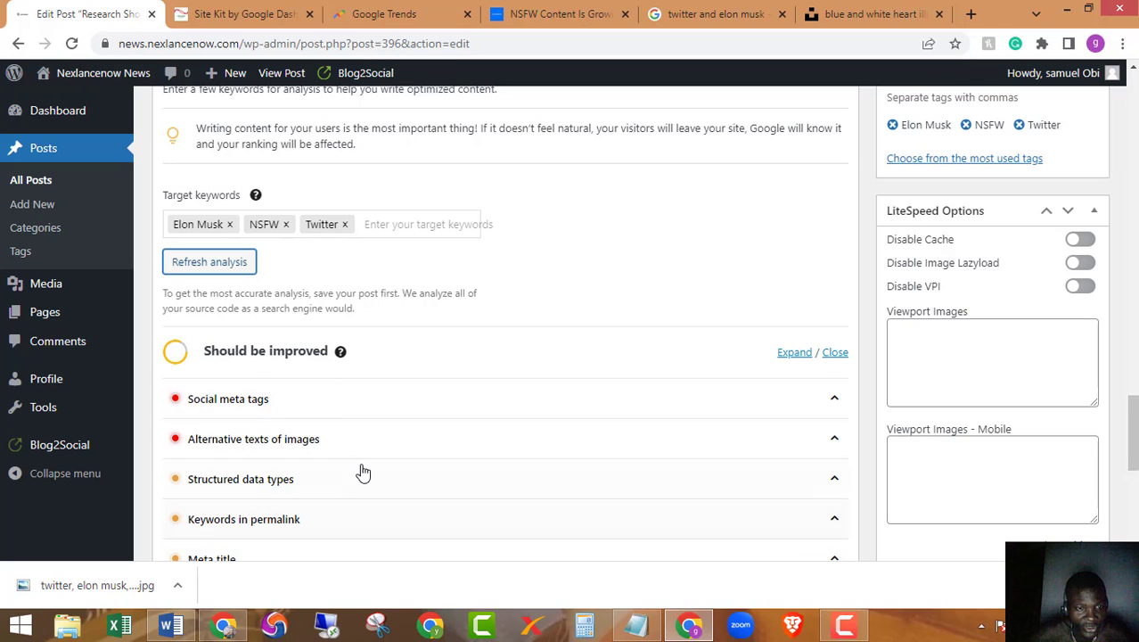
- Examine the refreshed content analysis, including how the target keywords are used in the headings
scroll(363, 473, down, 3)
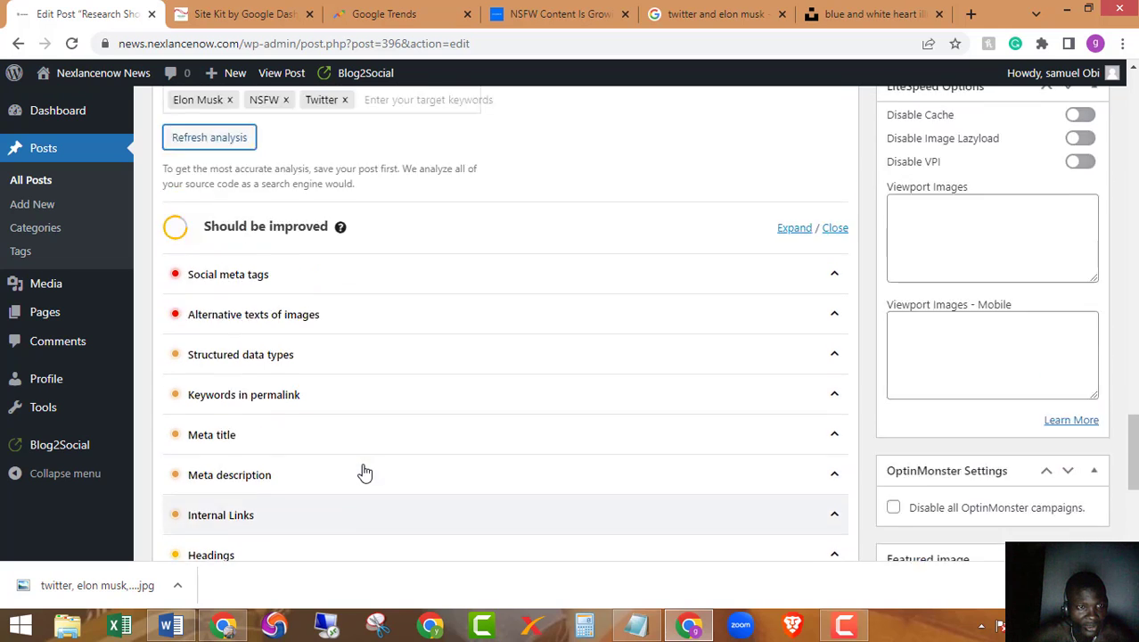
scroll(362, 472, up, 3)
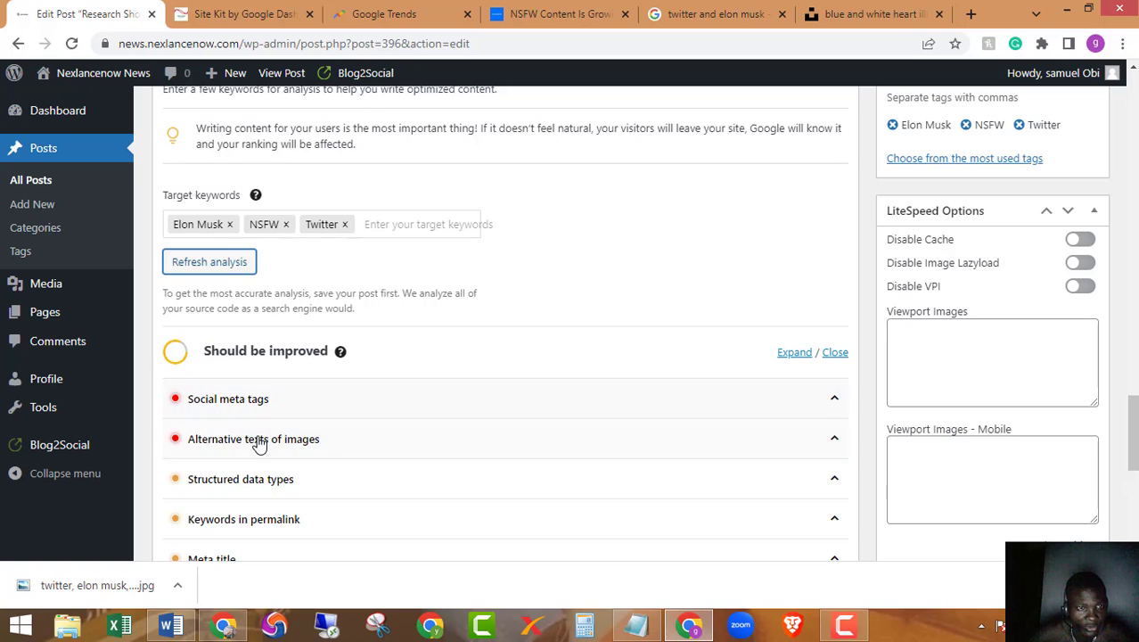
scroll(259, 443, down, 8)
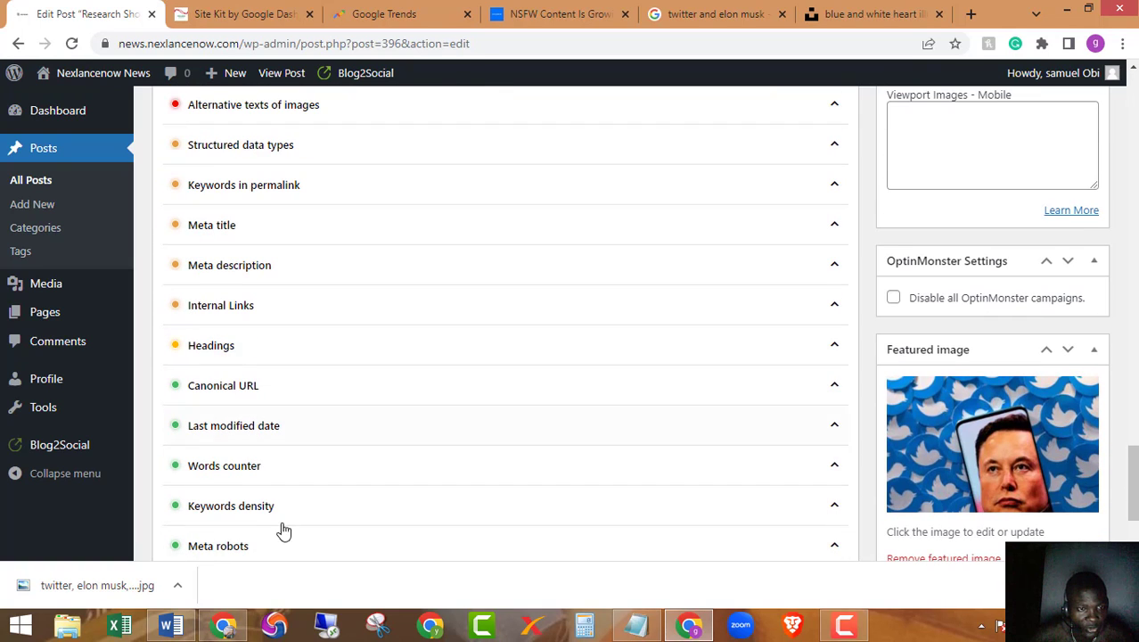
click(247, 357)
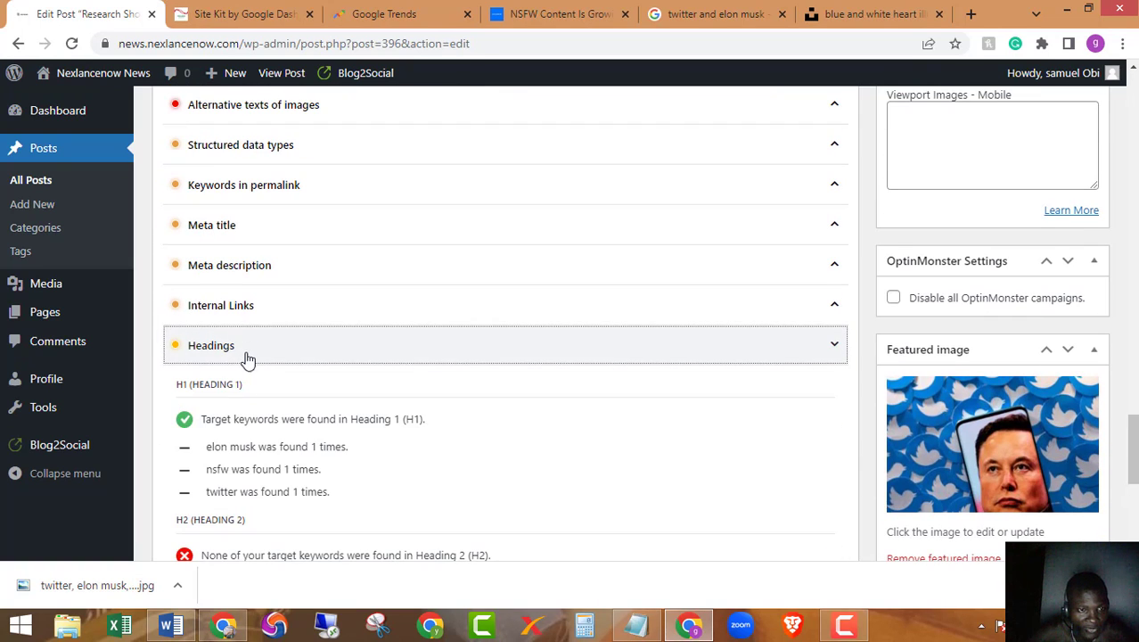
scroll(247, 357, down, 2)
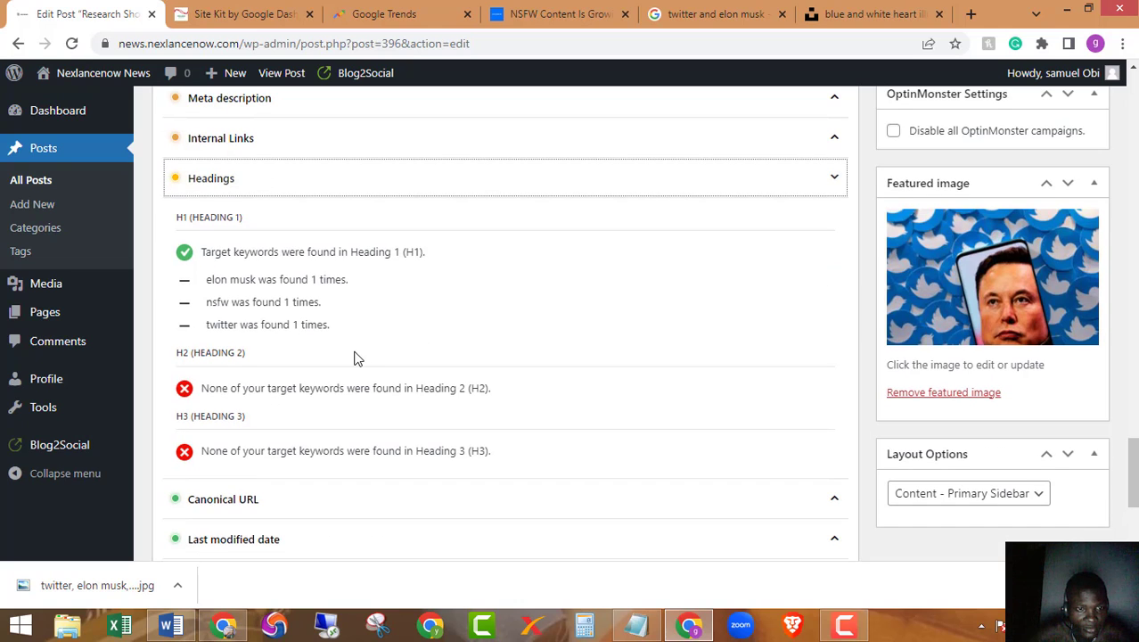
scroll(196, 387, up, 1)
click(216, 262)
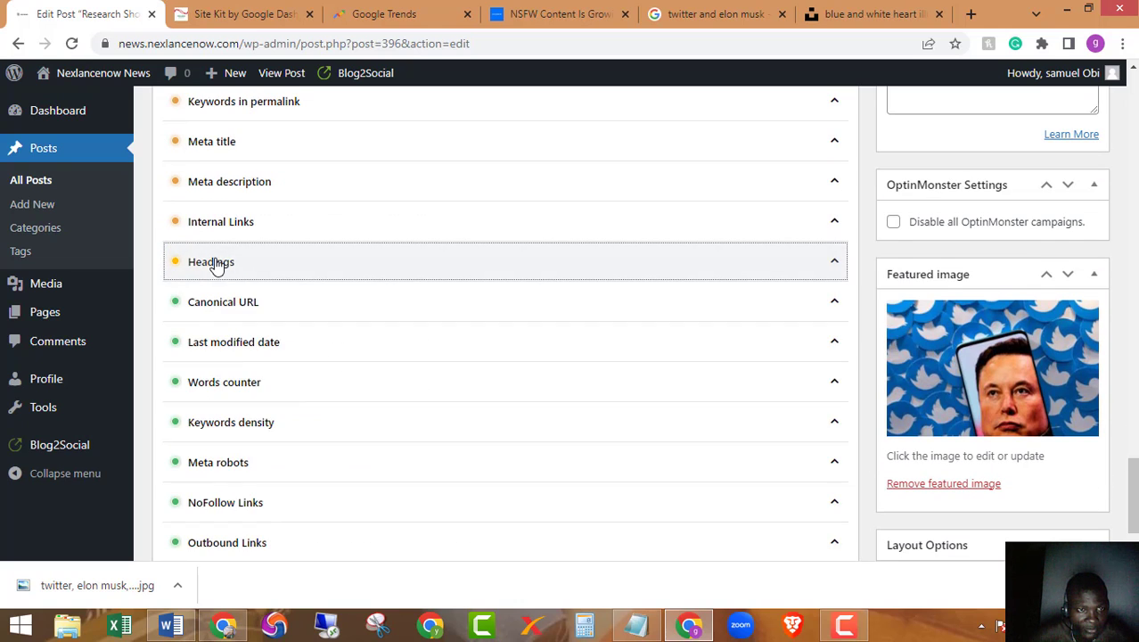
- Examine the analysis recommendations for internal links, meta description and keywords in permalink, and return to the post's title and permalink
scroll(214, 267, up, 1)
click(212, 305)
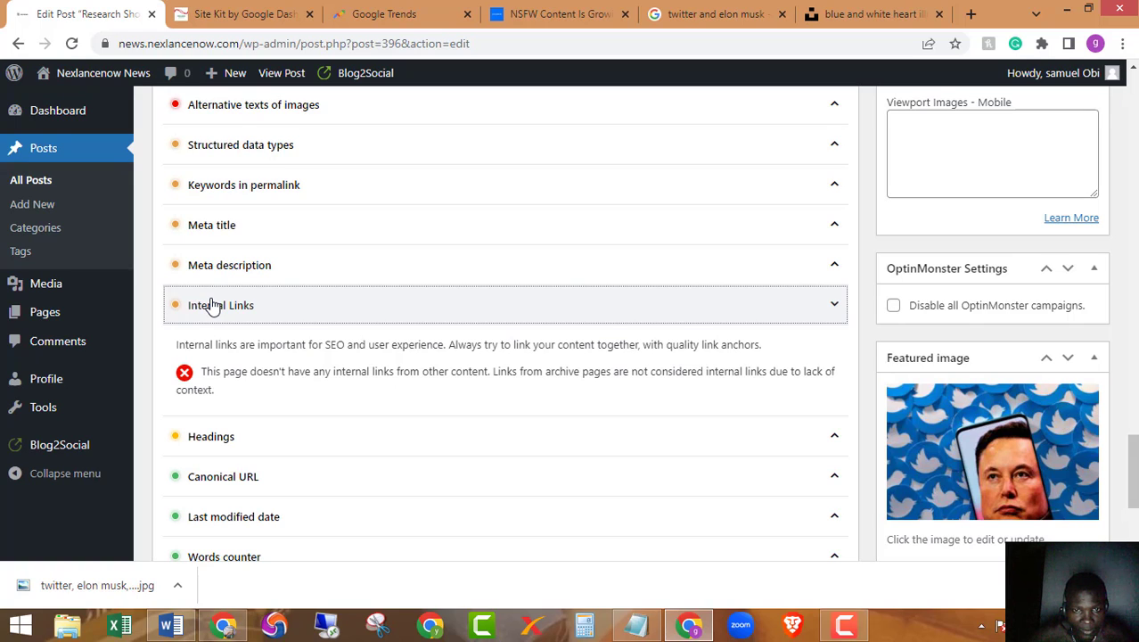
click(212, 305)
click(211, 264)
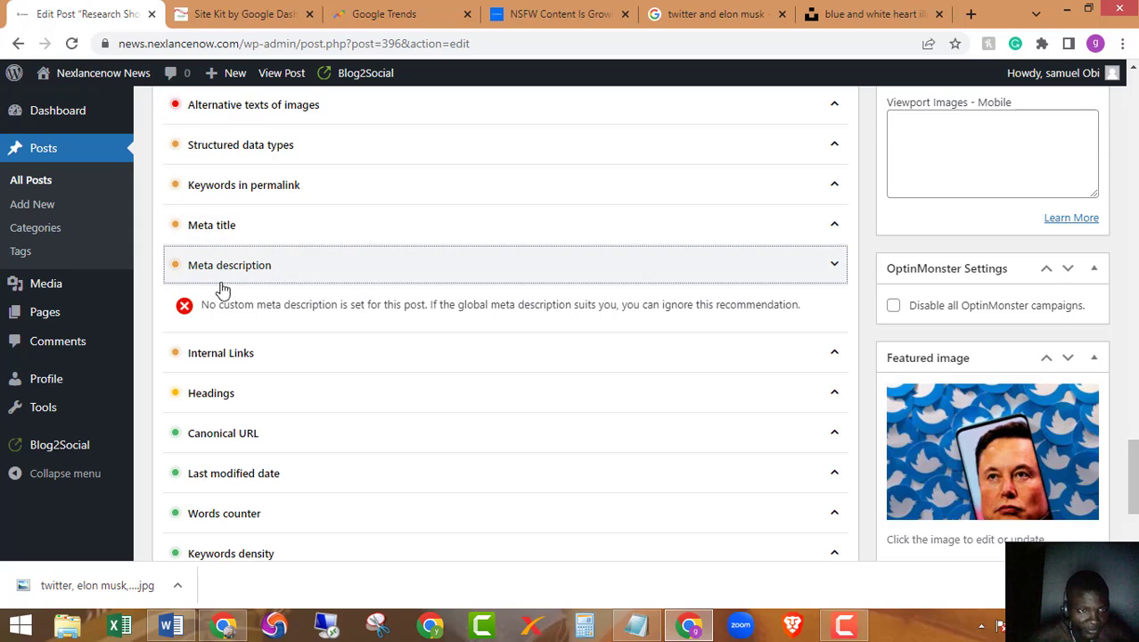
click(223, 272)
scroll(230, 374, up, 2)
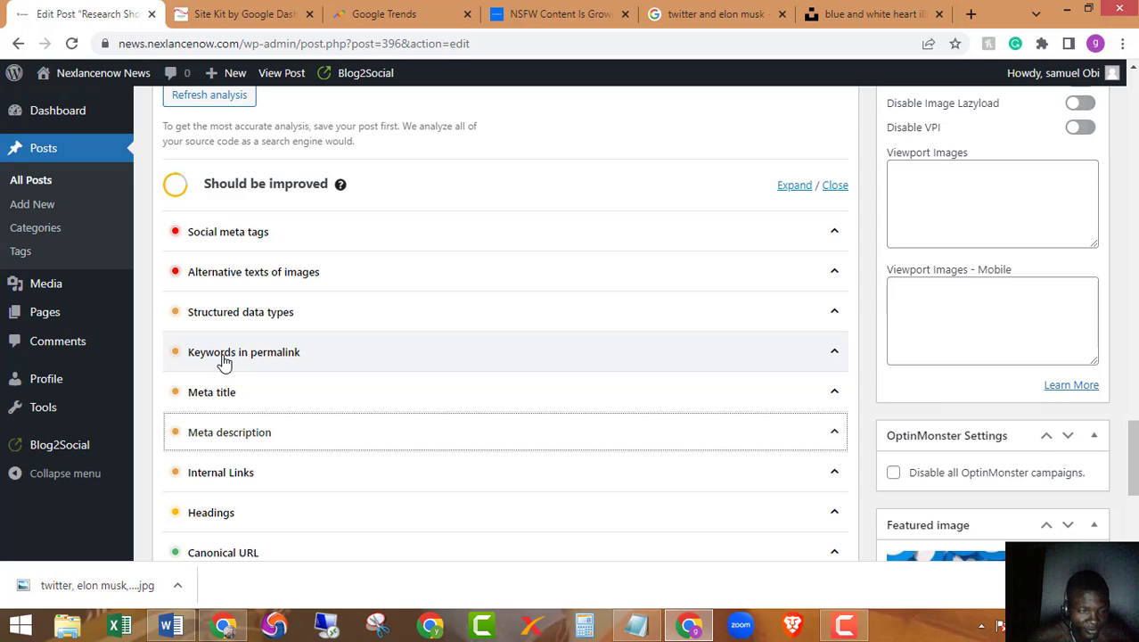
click(223, 360)
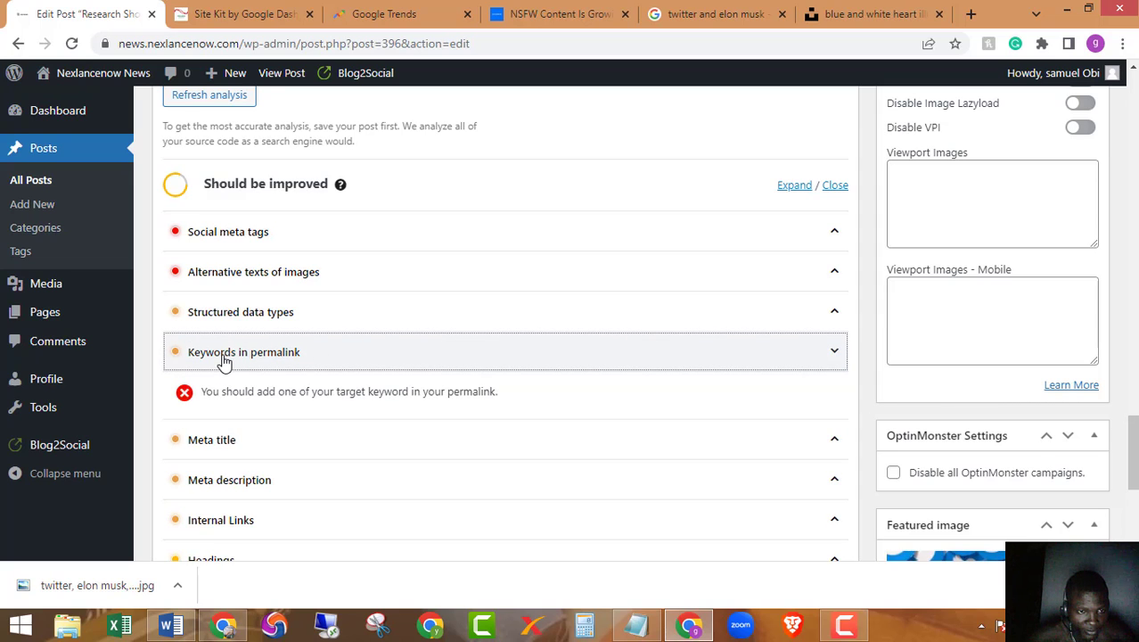
click(223, 360)
scroll(223, 361, up, 10)
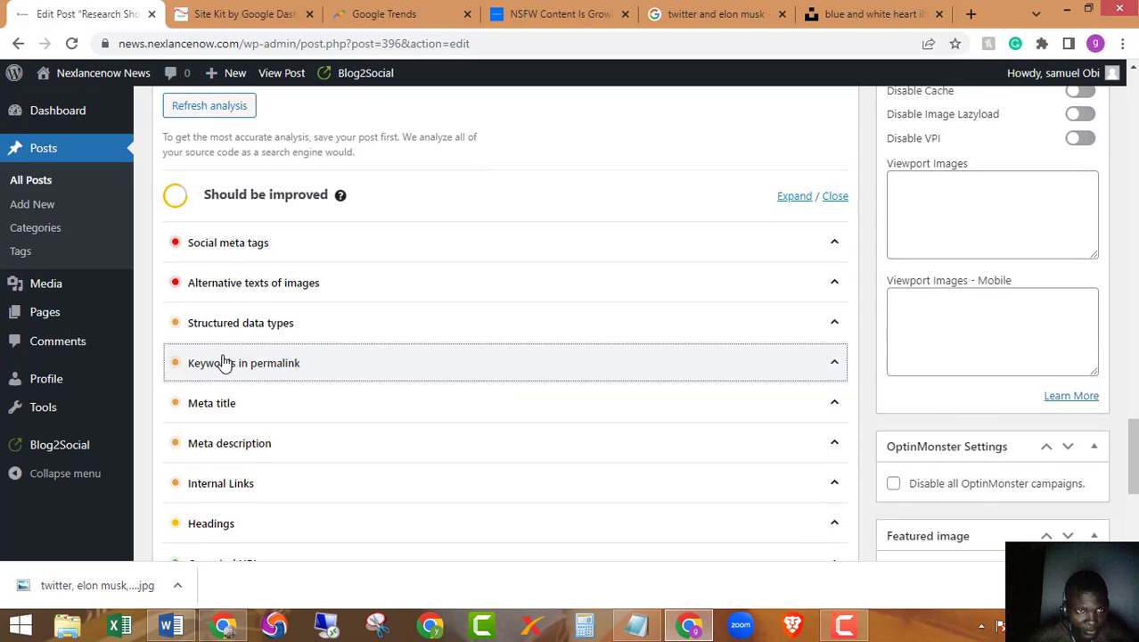
scroll(350, 346, up, 15)
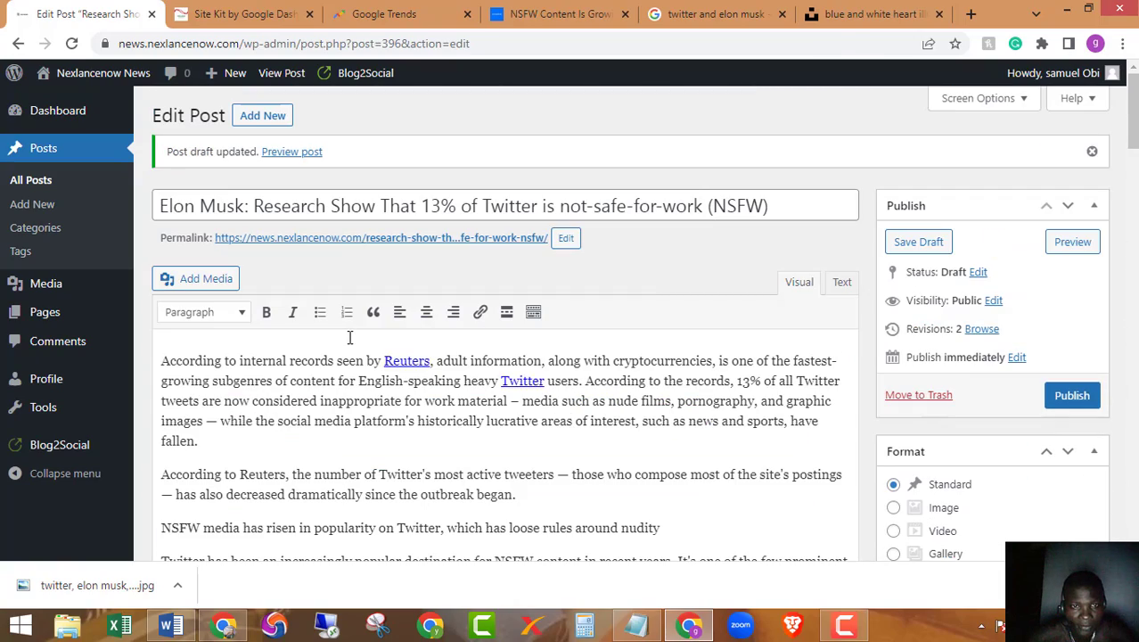
- Open the permalink slug for editing and insert "Elon Musk" from the post title plus a hyphen at its start
click(566, 238)
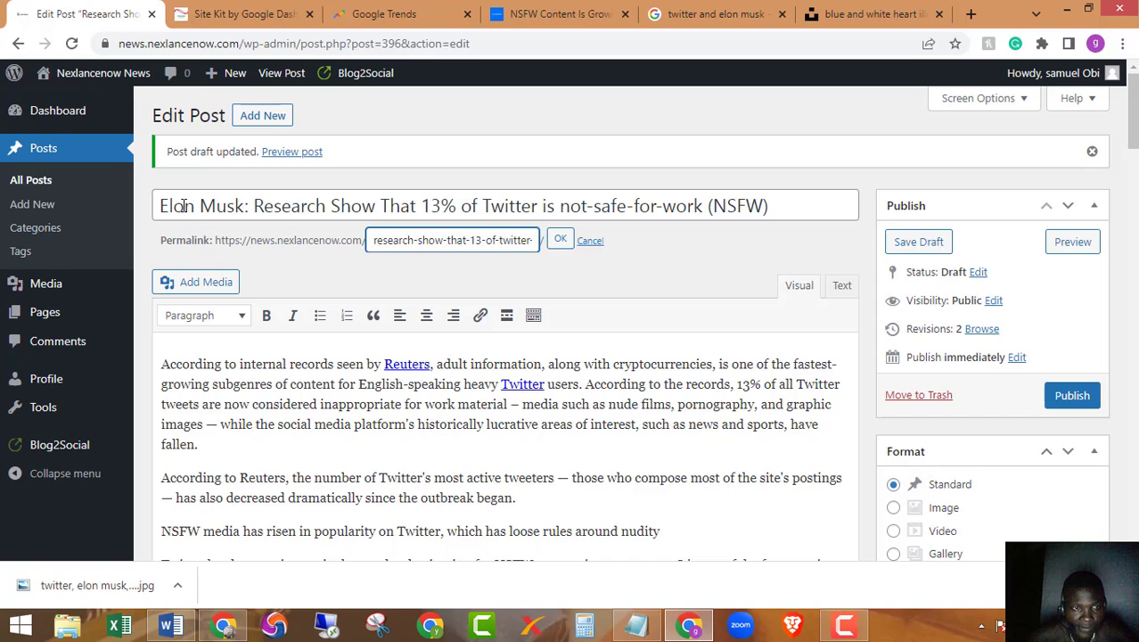
drag(161, 206, 244, 206)
right_click(225, 211)
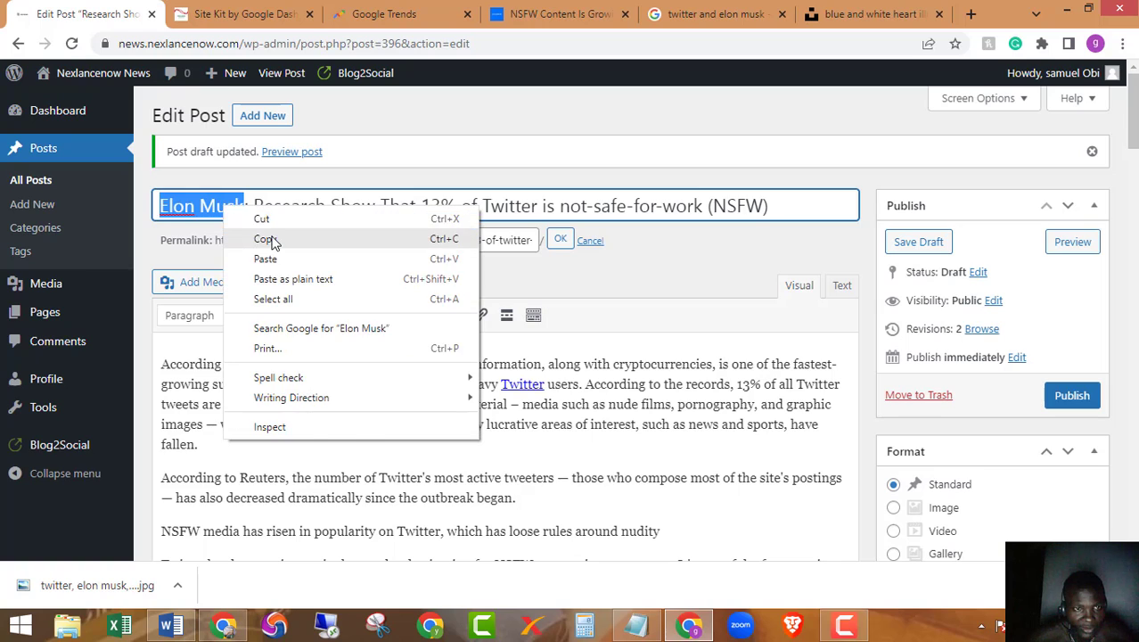
click(276, 237)
click(373, 239)
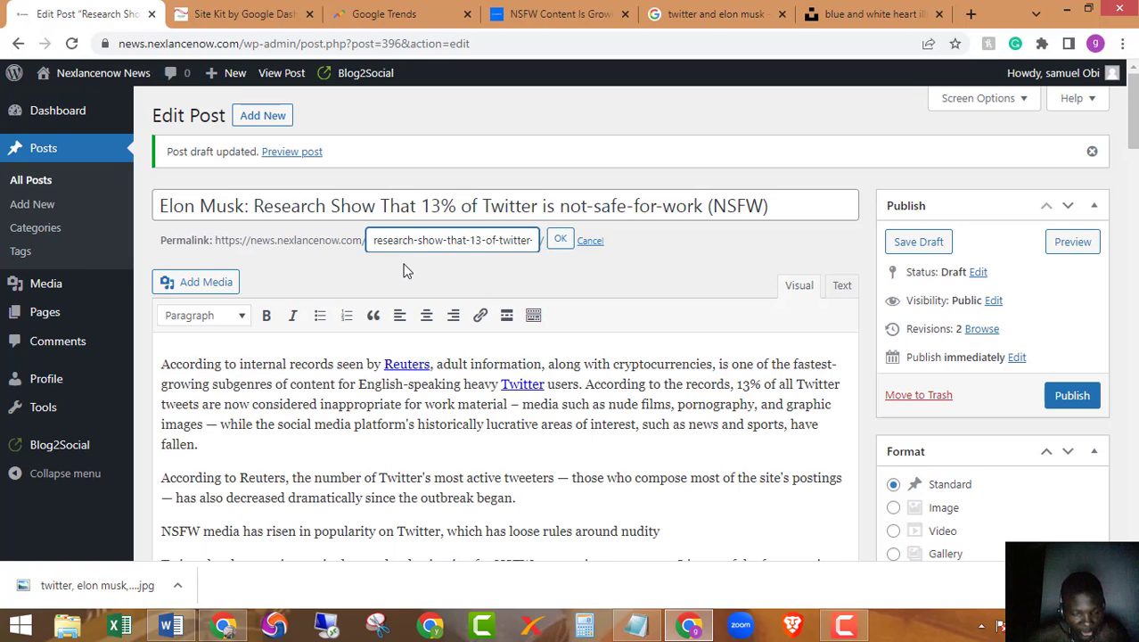
key(ctrl+v)
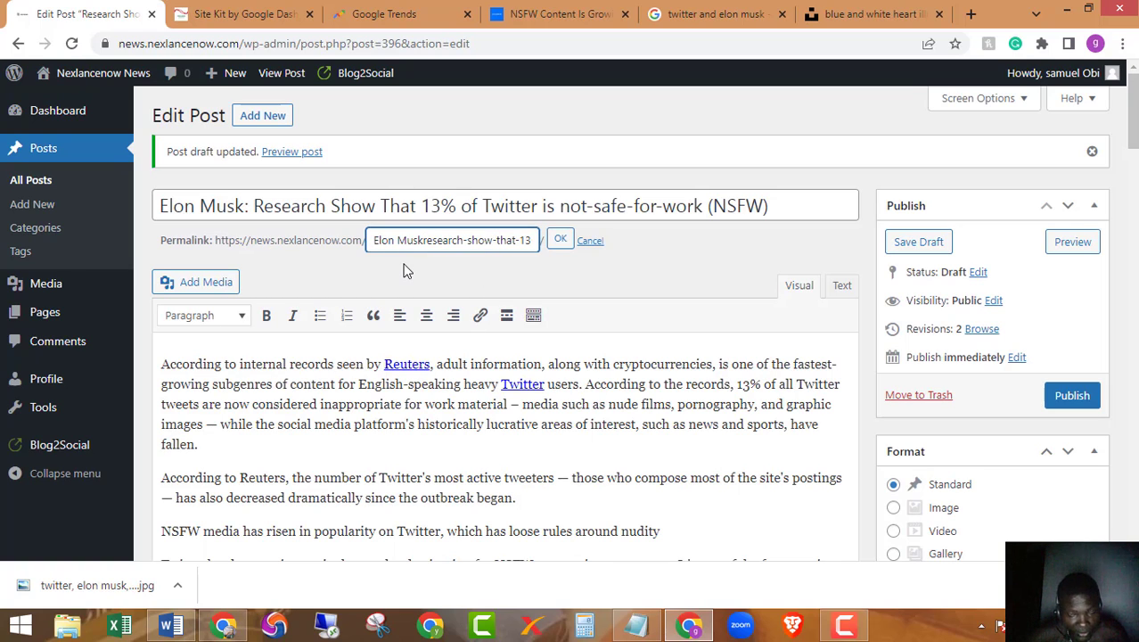
text(-)
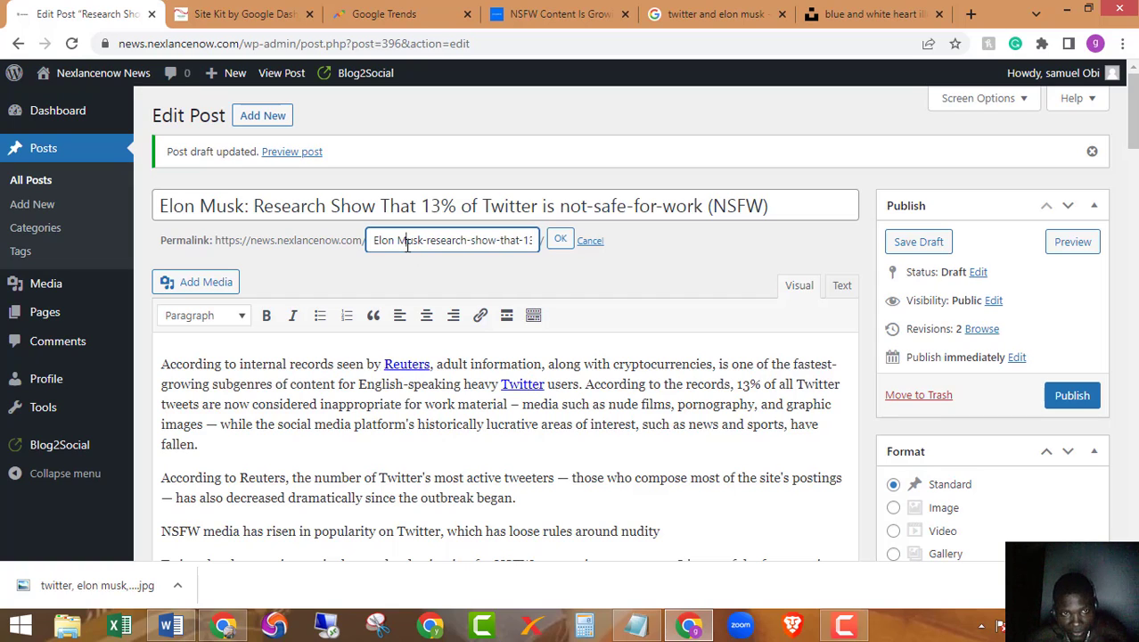
- Change the slug's new prefix to lowercase "elon-musk-" with a hyphen instead of the space, and apply the permalink
key(BackSpace)
key(BackSpace)
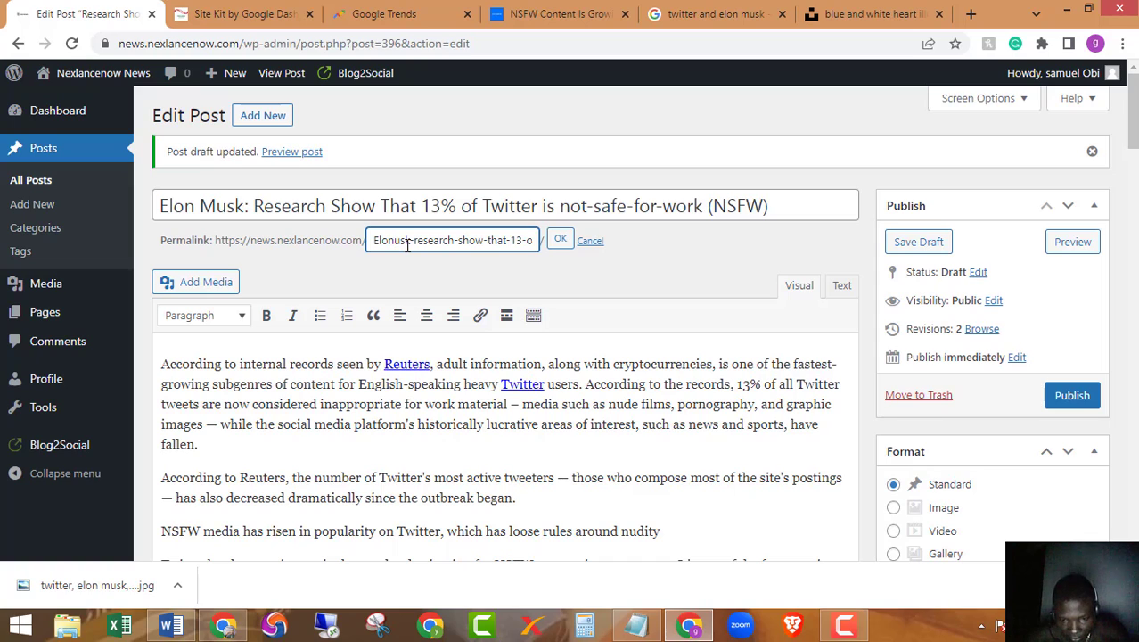
text(-m)
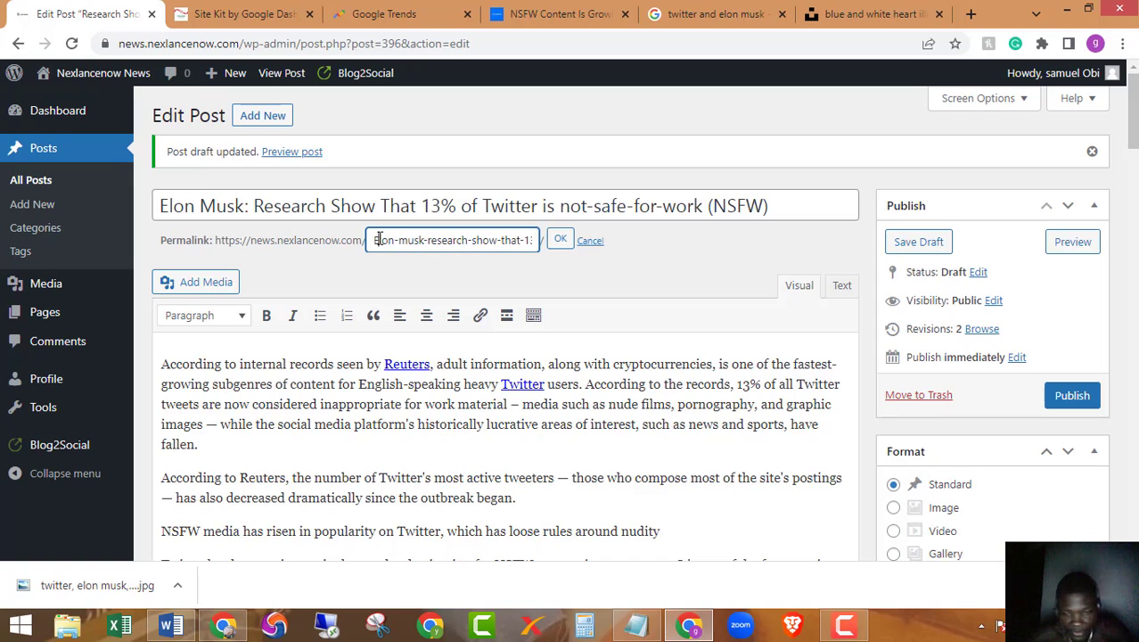
key(BackSpace)
text(e)
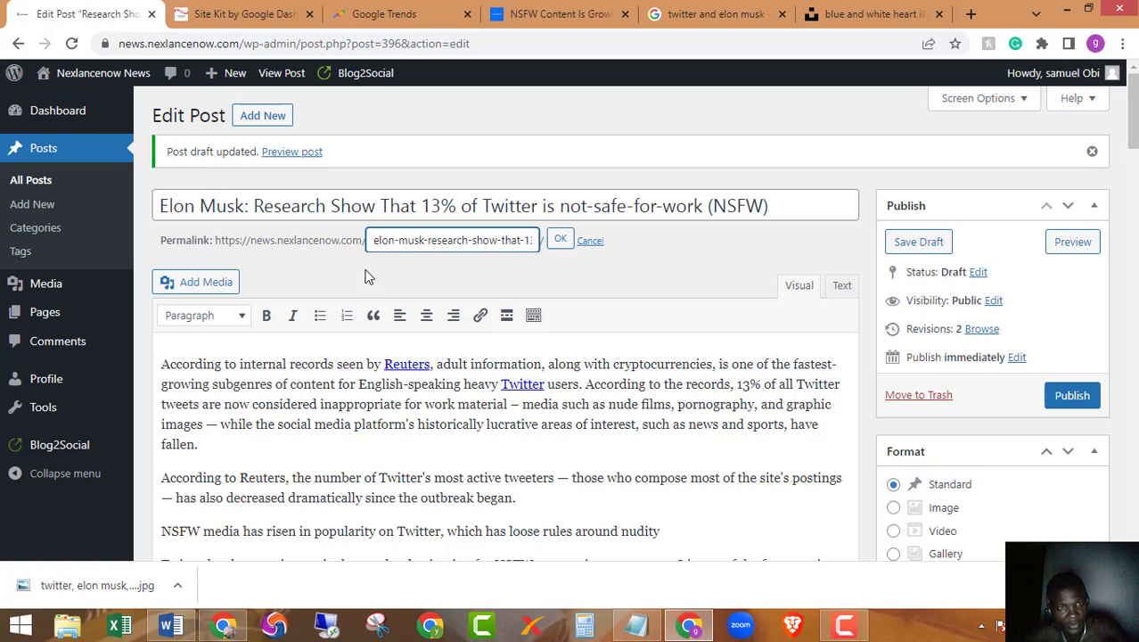
click(364, 276)
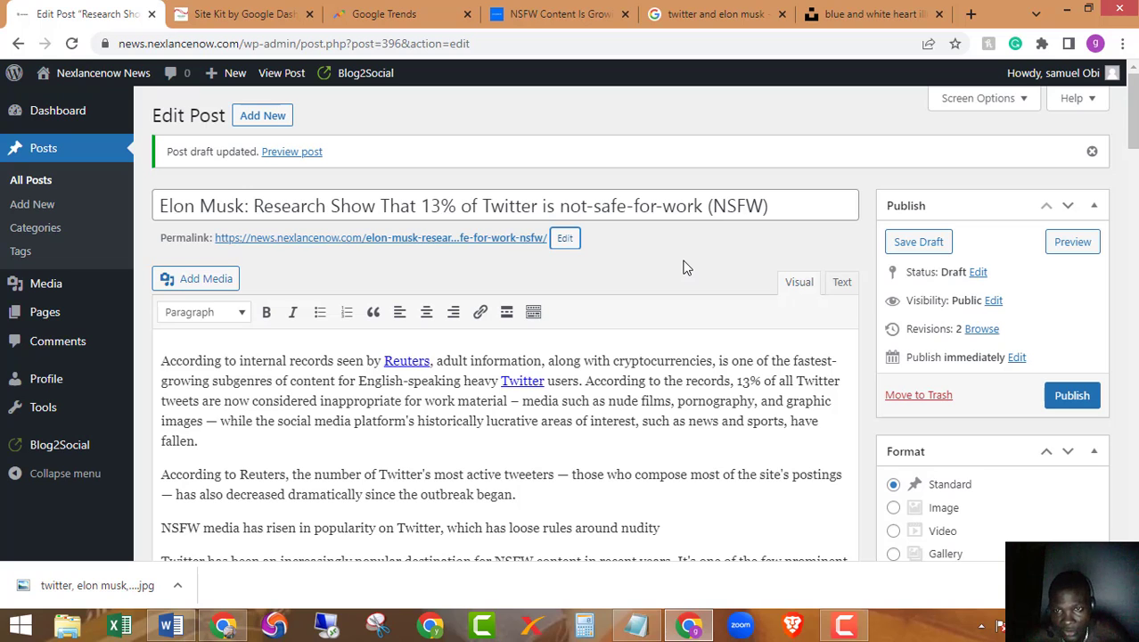
- Review the post's categories, tags, featured image, SEO title and meta description, and publish the post
scroll(683, 264, down, 3)
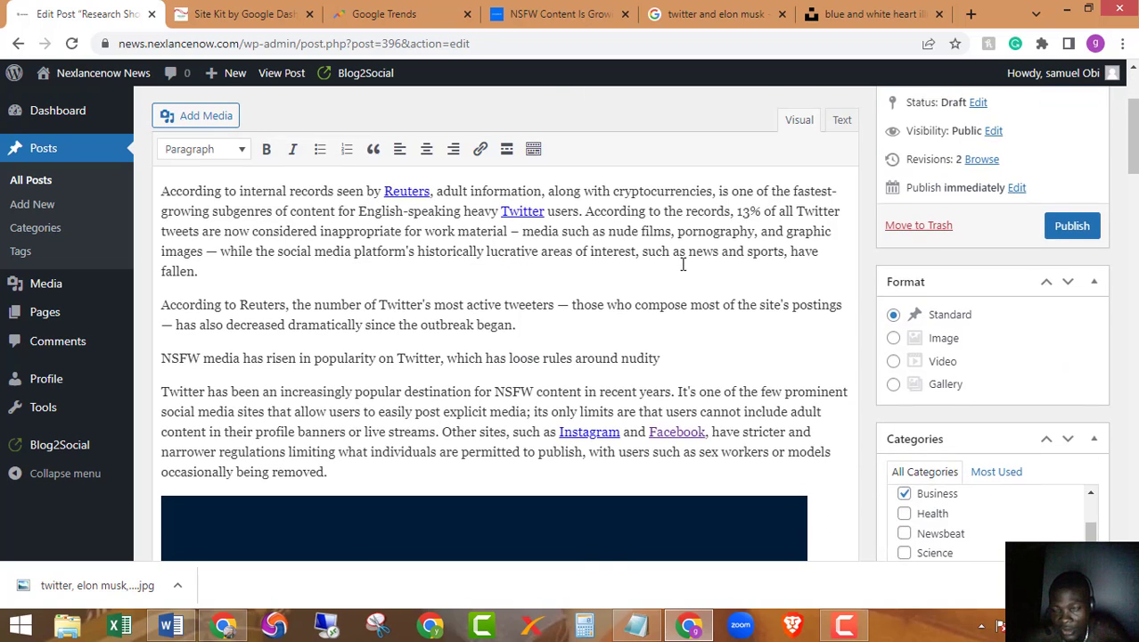
scroll(683, 263, down, 5)
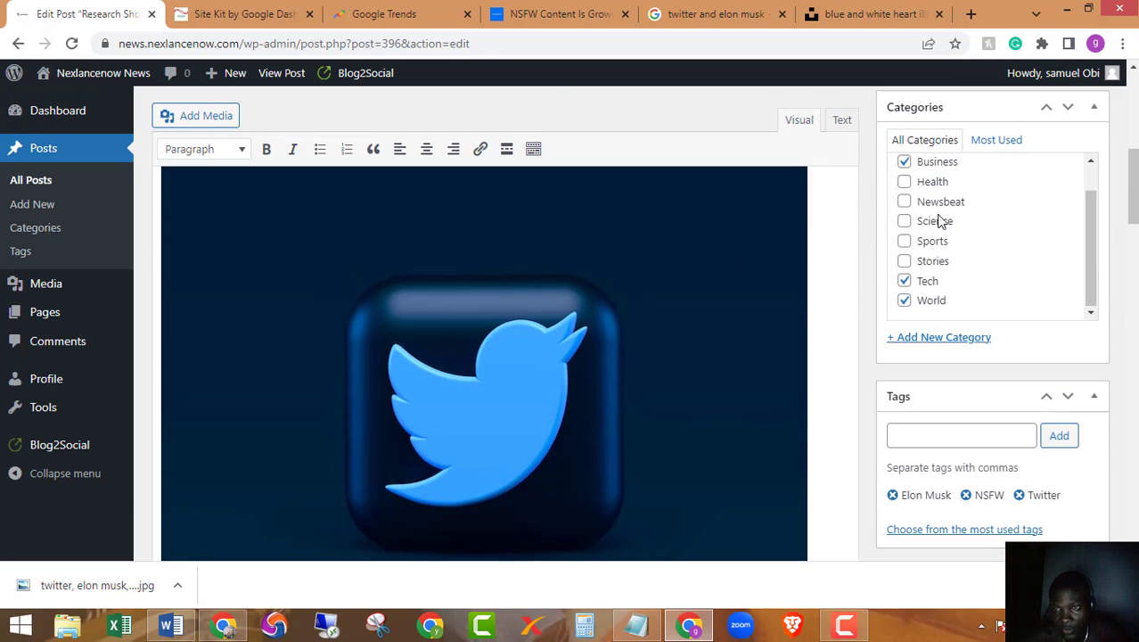
scroll(847, 357, down, 8)
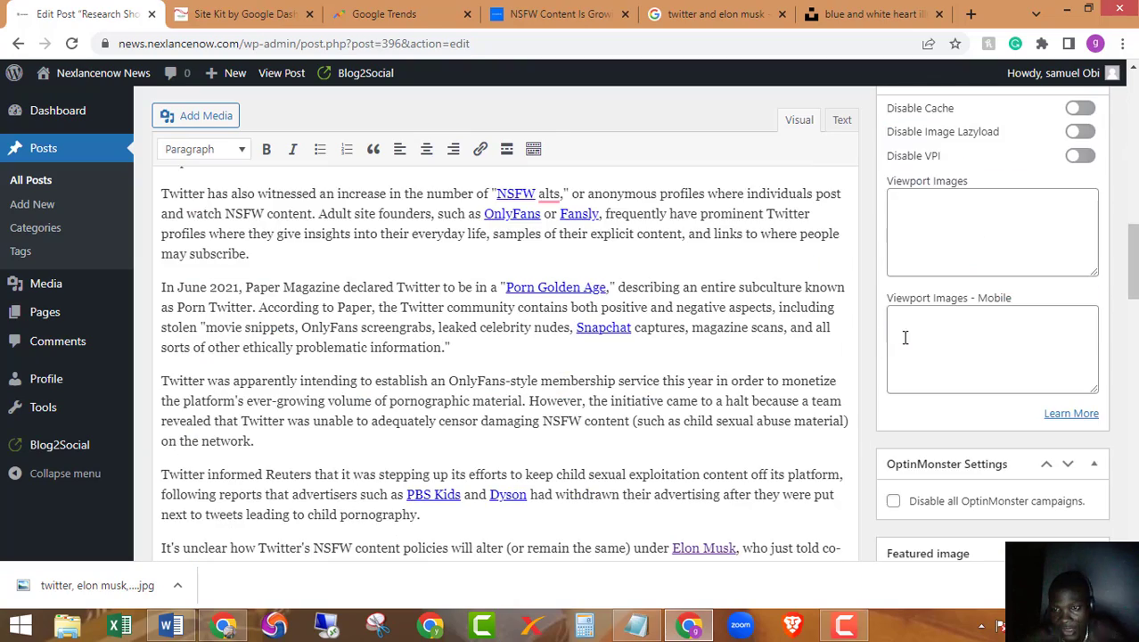
scroll(905, 337, down, 10)
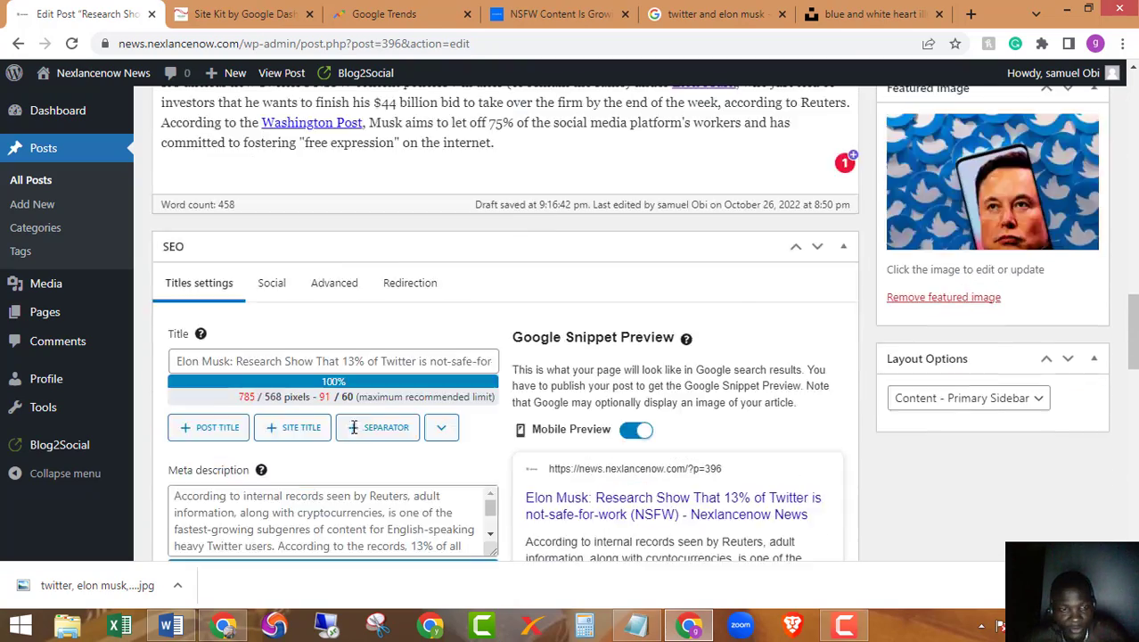
scroll(357, 441, down, 3)
scroll(401, 357, up, 1)
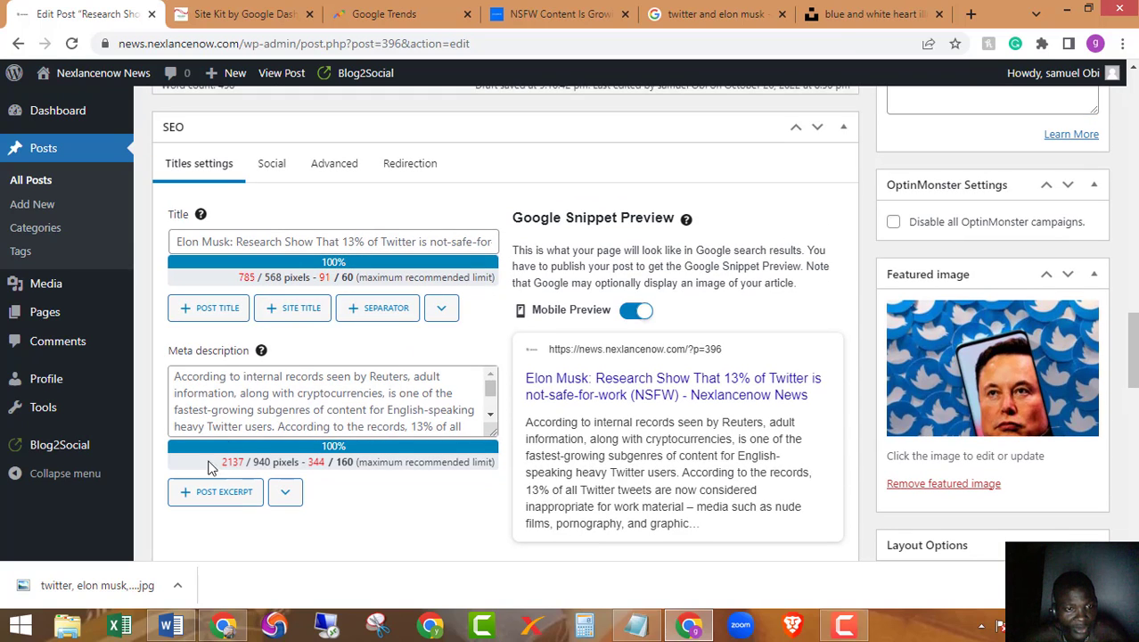
scroll(597, 454, up, 1)
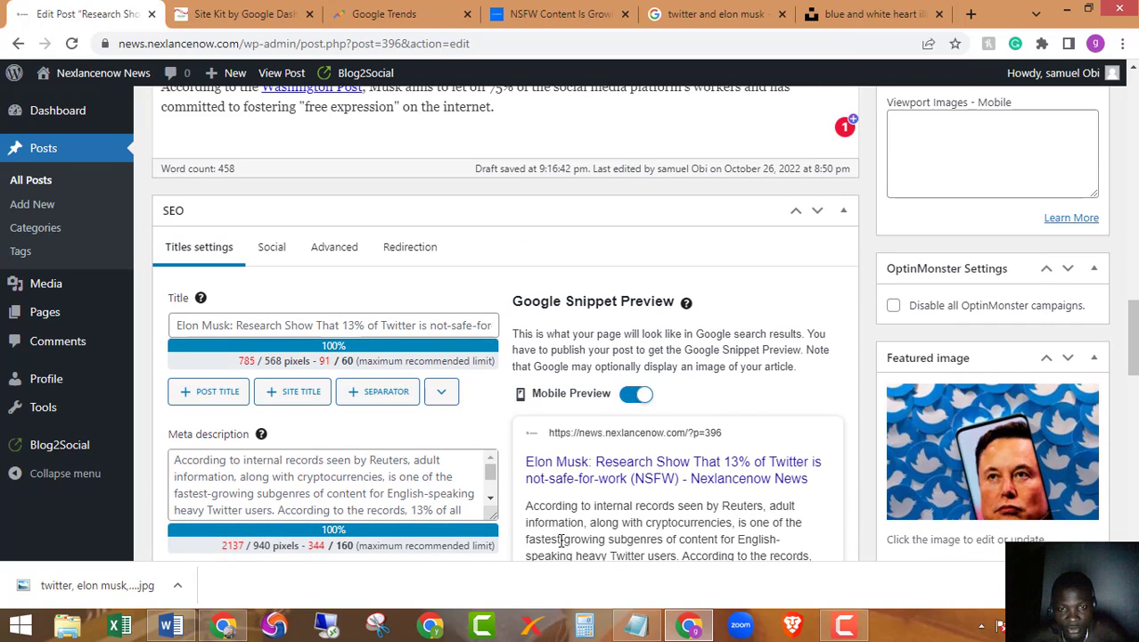
scroll(561, 500, up, 20)
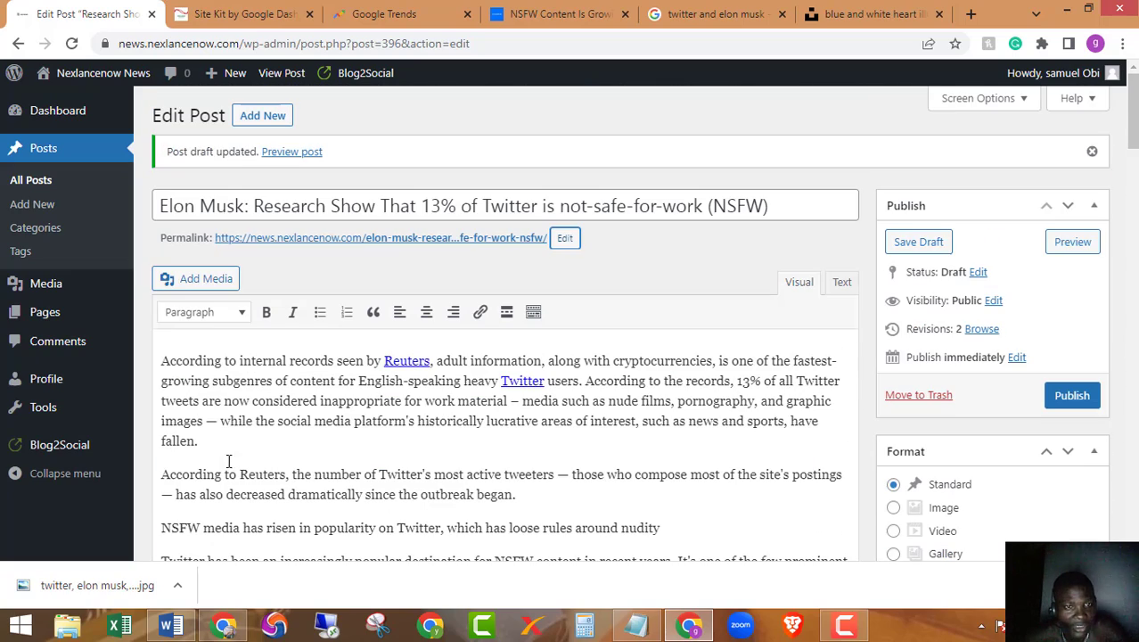
click(1072, 396)
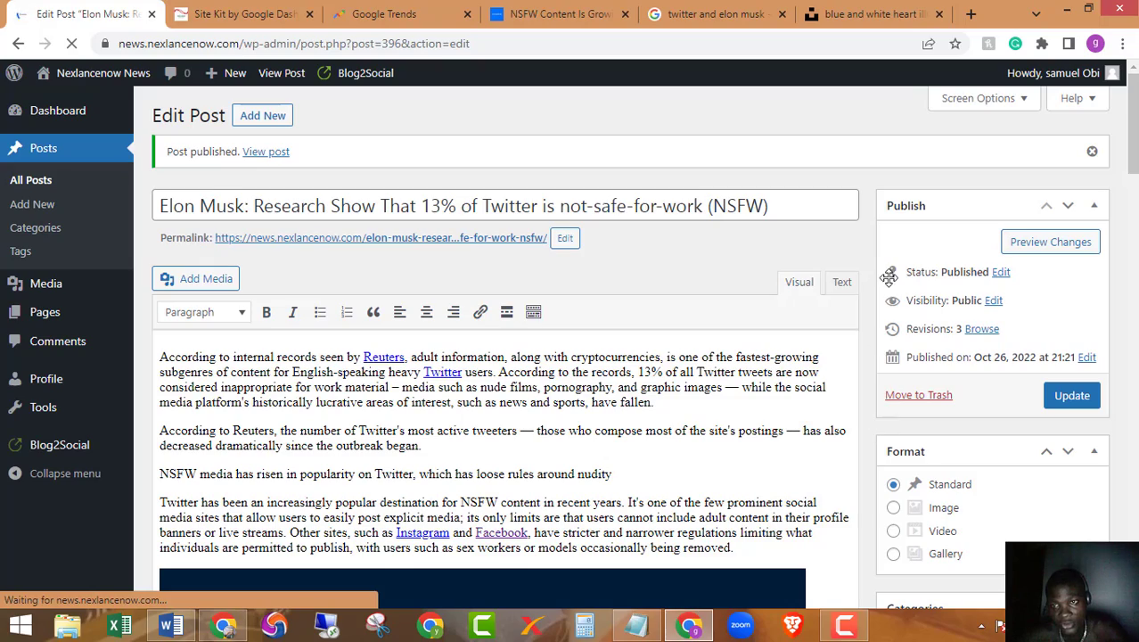
- Look through the published post's content, featured image, search snippet preview and target keywords, and return to its title
scroll(857, 308, down, 10)
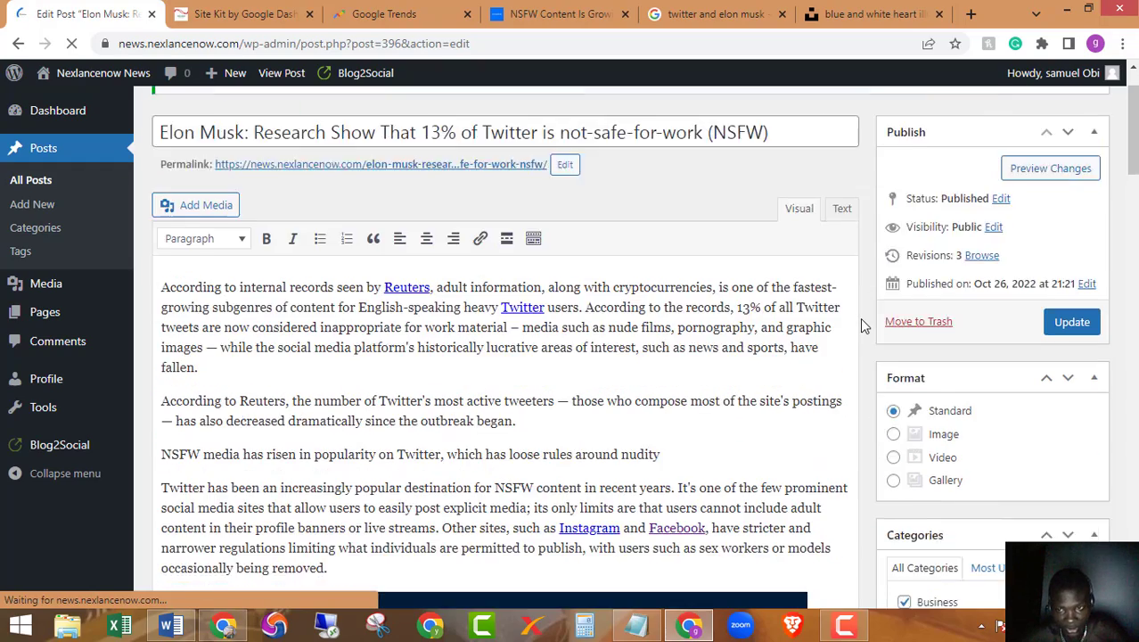
scroll(861, 328, down, 3)
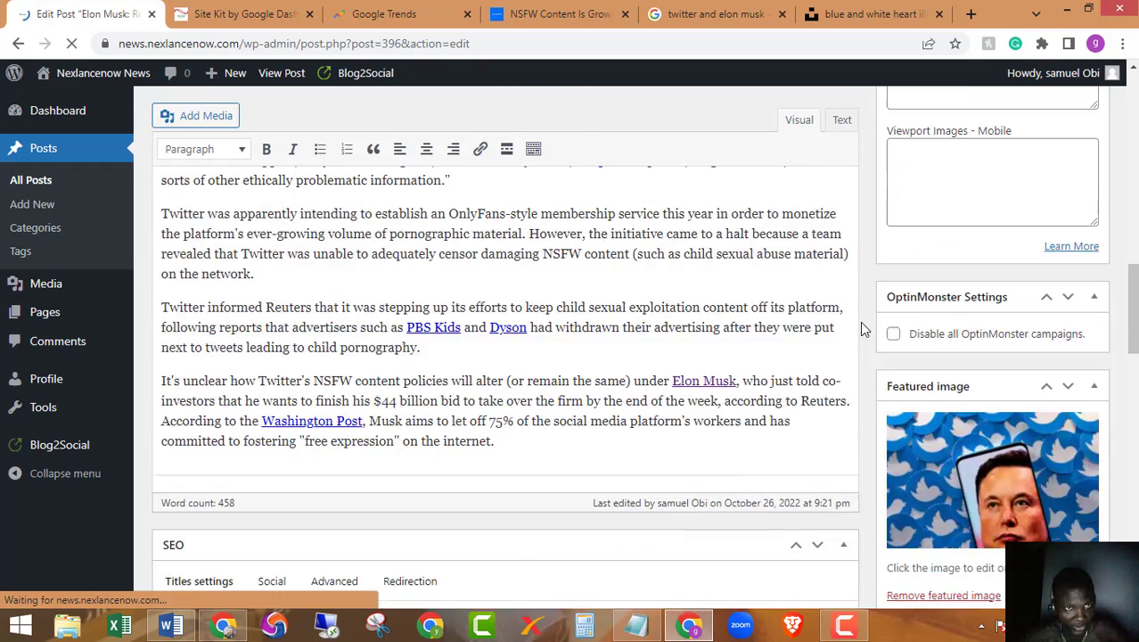
scroll(861, 328, down, 5)
scroll(861, 328, down, 10)
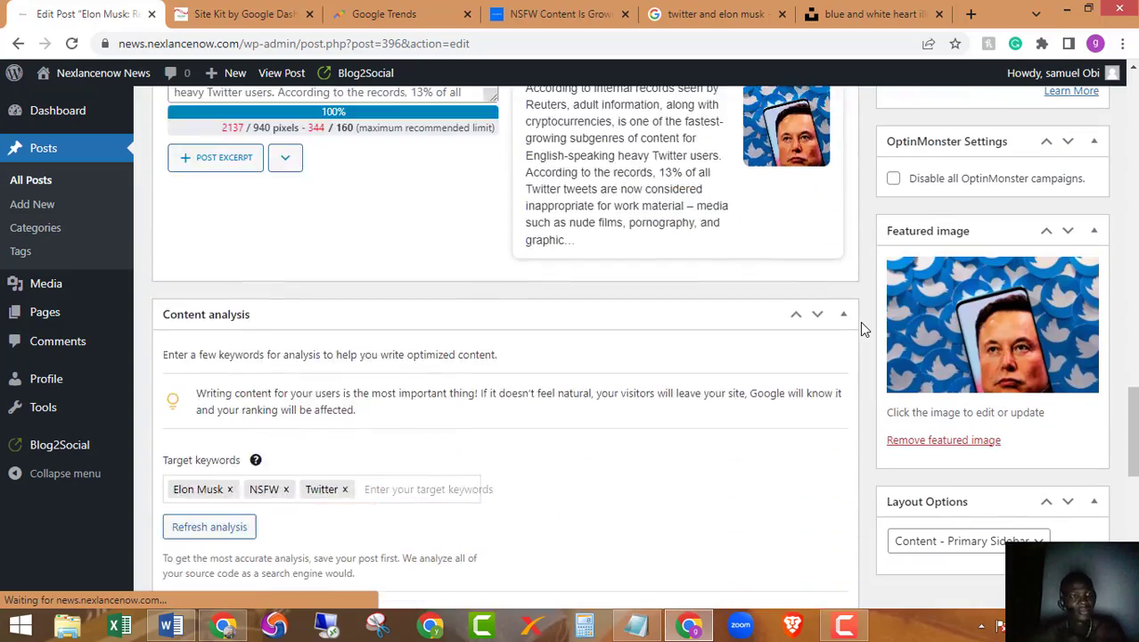
scroll(861, 328, up, 6)
scroll(861, 330, up, 15)
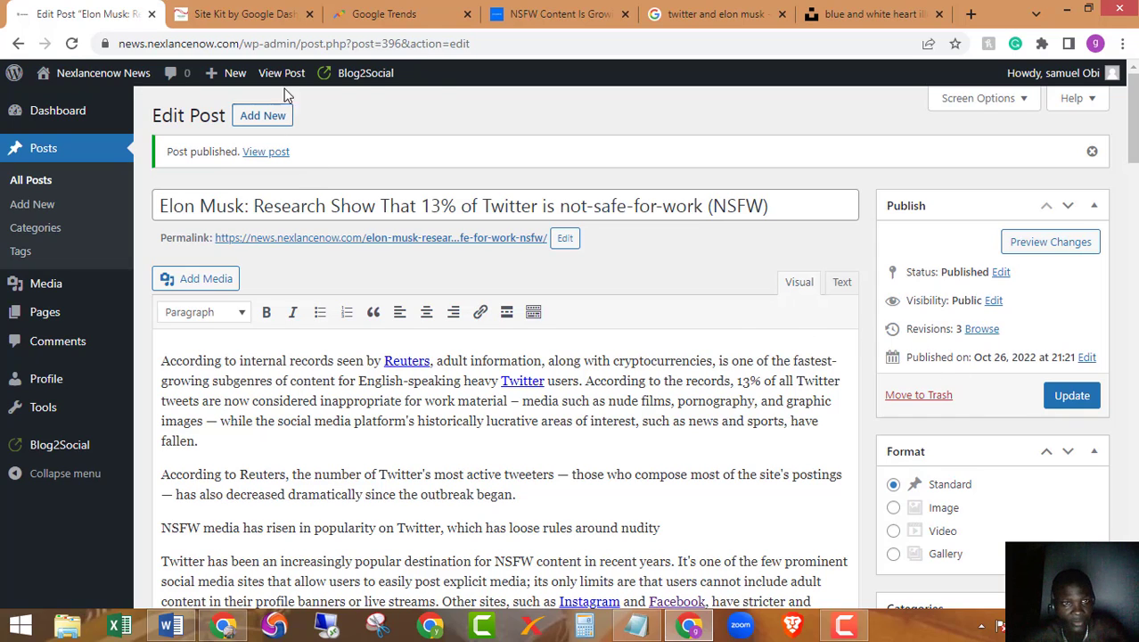
- Open the Blog2Social dashboard and examine its post management options, network activity and calendar
mouse_move(370, 77)
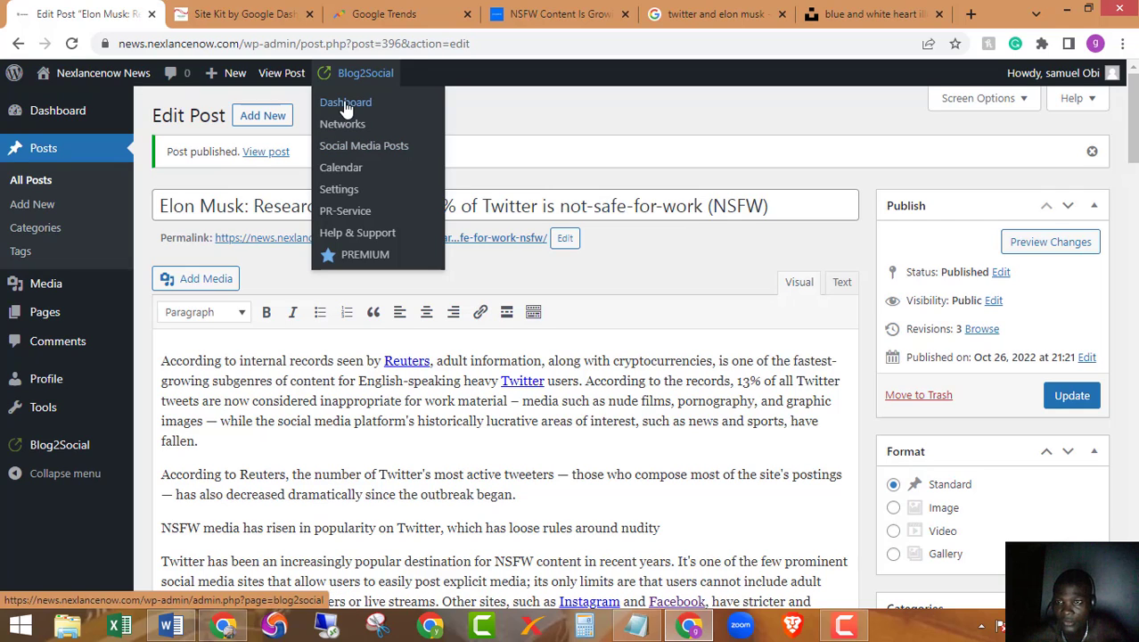
click(346, 104)
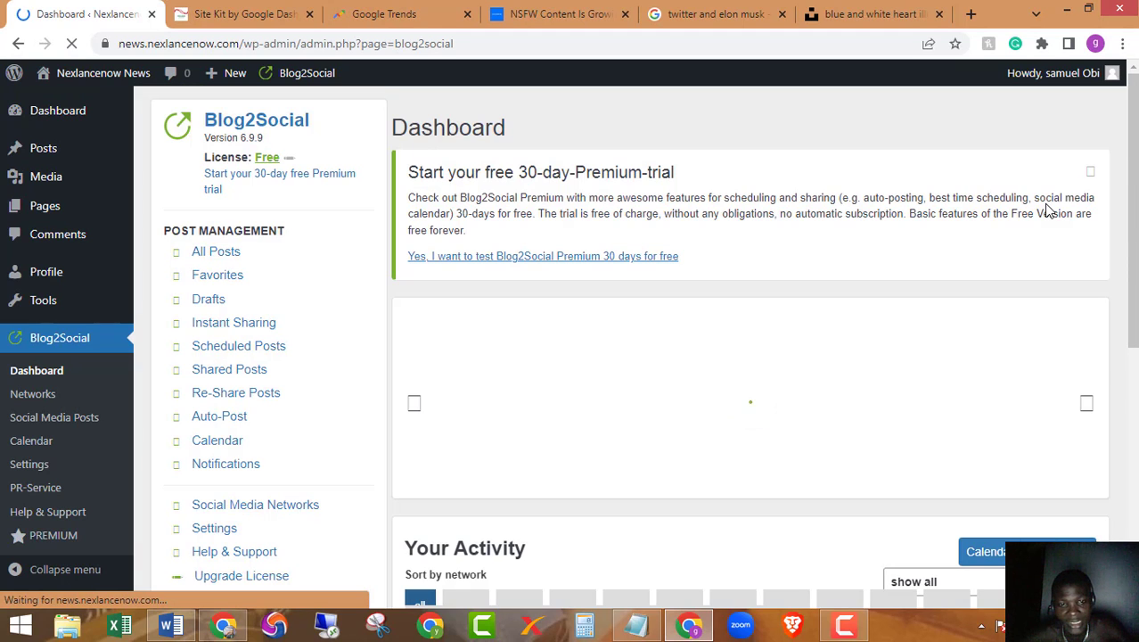
scroll(881, 276, down, 3)
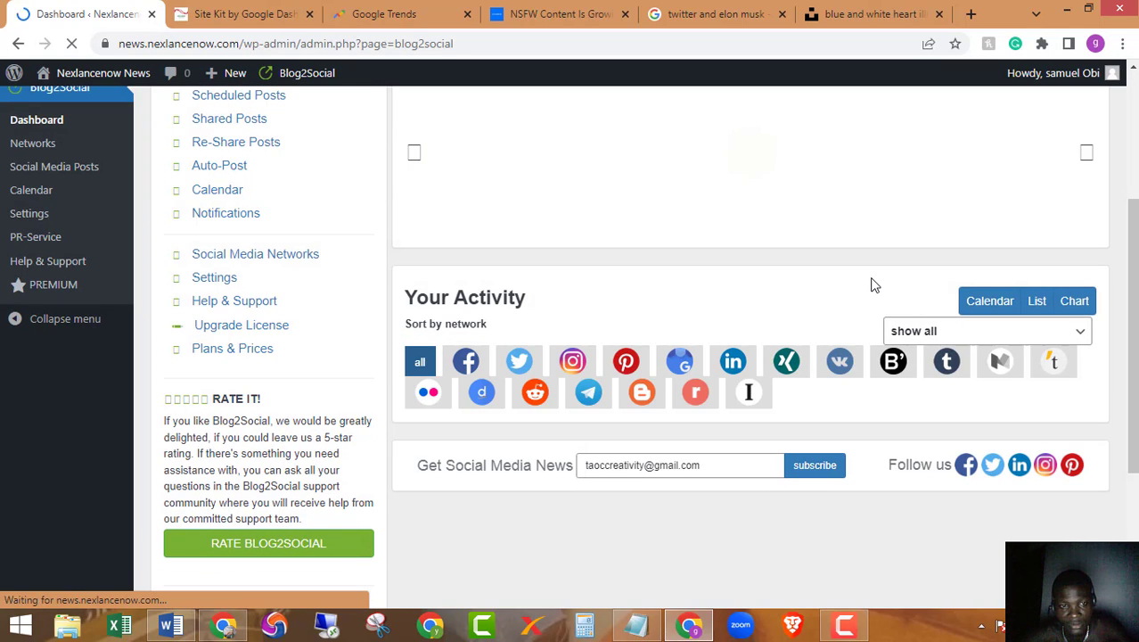
scroll(873, 284, down, 2)
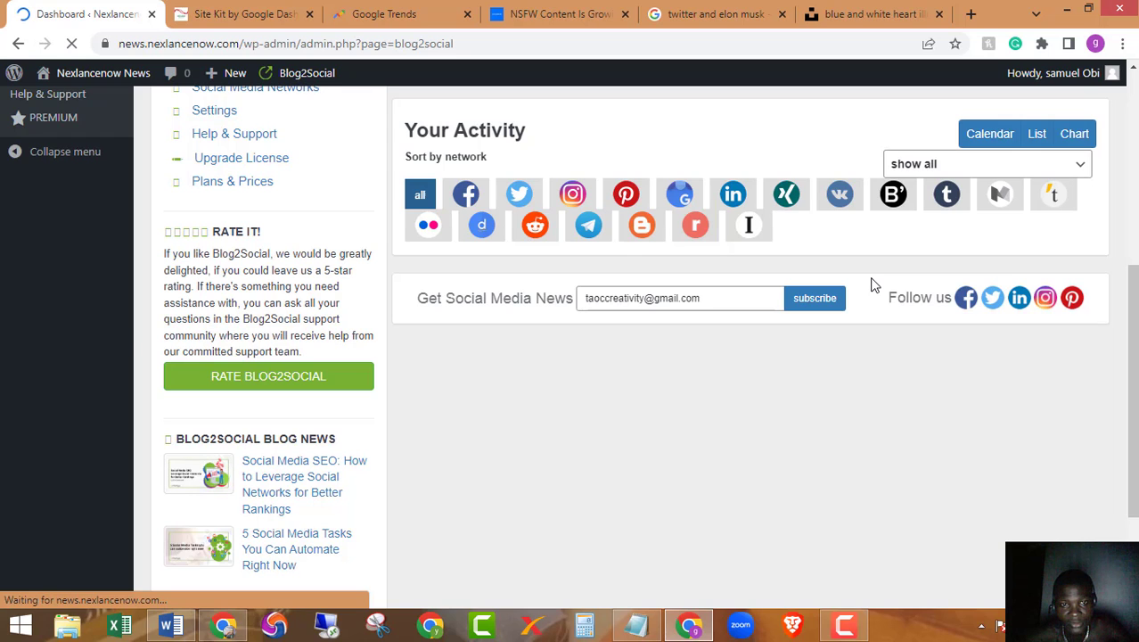
scroll(874, 283, down, 1)
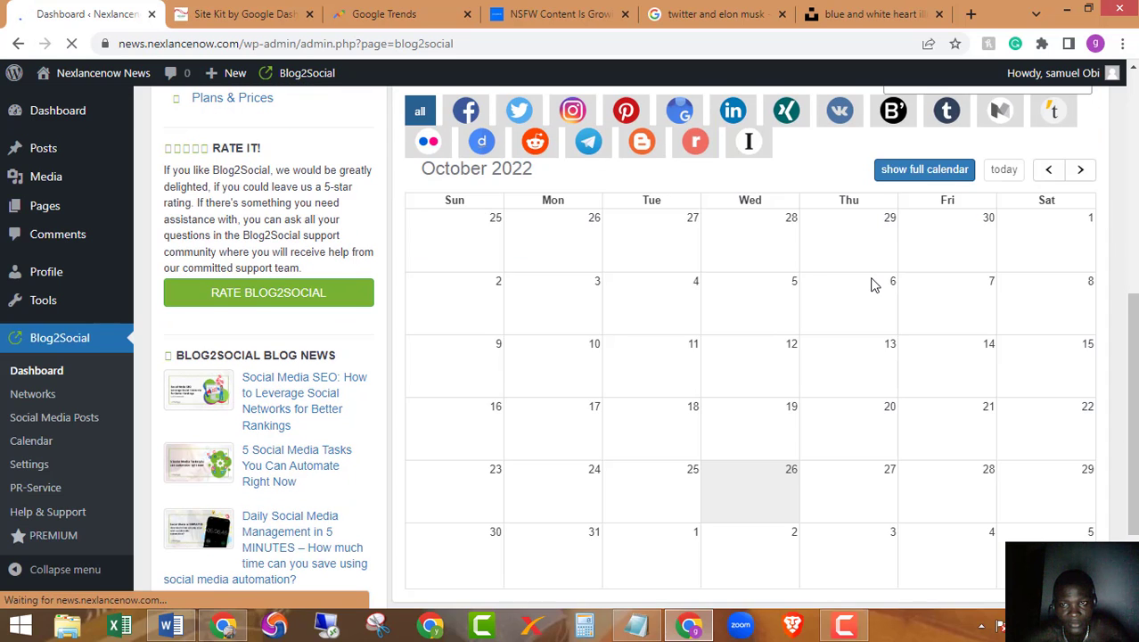
scroll(873, 283, up, 6)
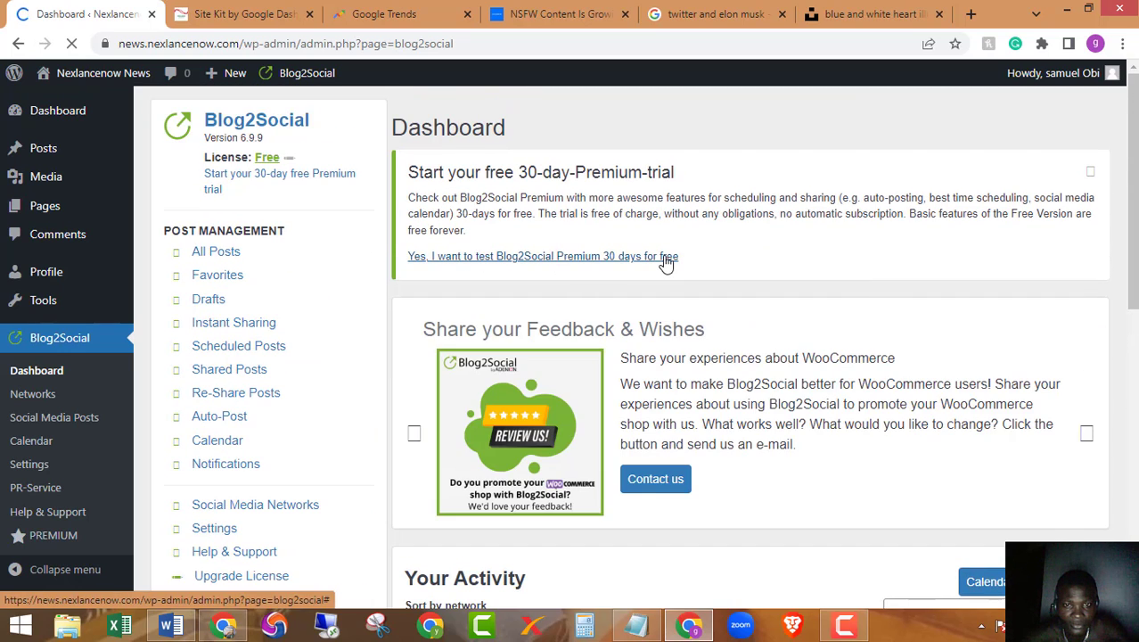
scroll(664, 267, down, 3)
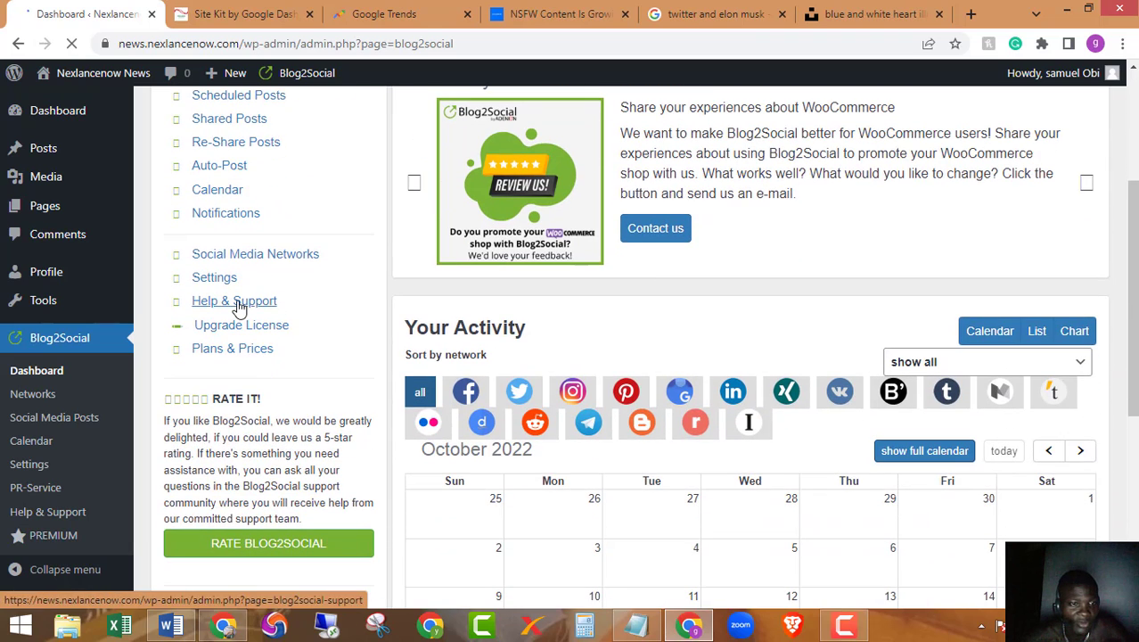
scroll(320, 319, up, 3)
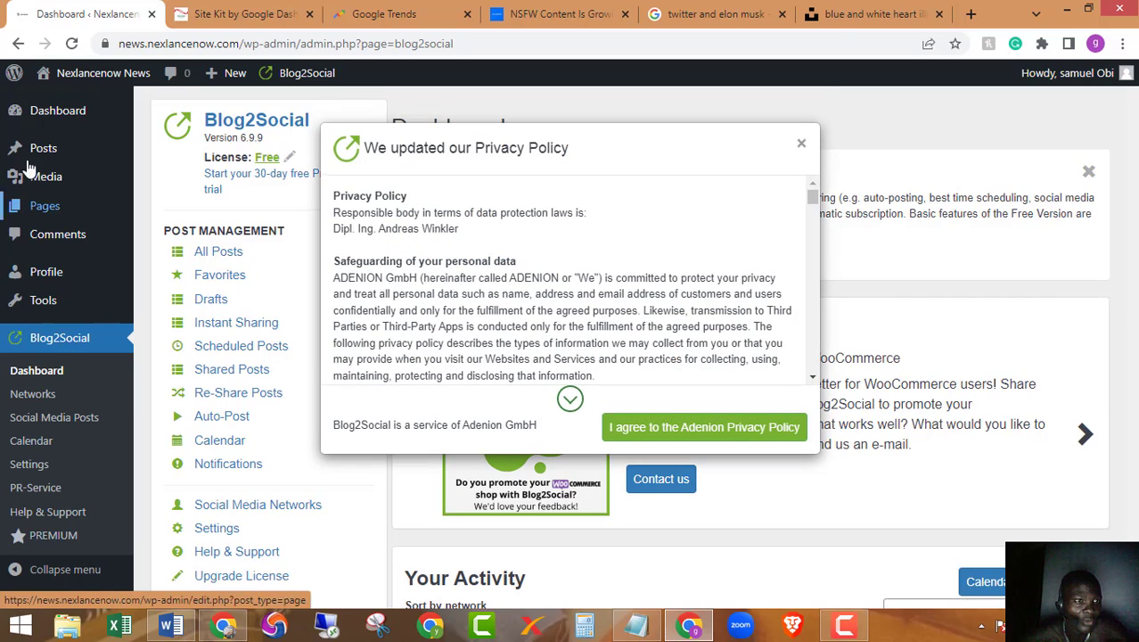
- Dismiss the Blog2Social privacy policy notice and show only your own posts in the site's posts list
click(799, 145)
click(47, 153)
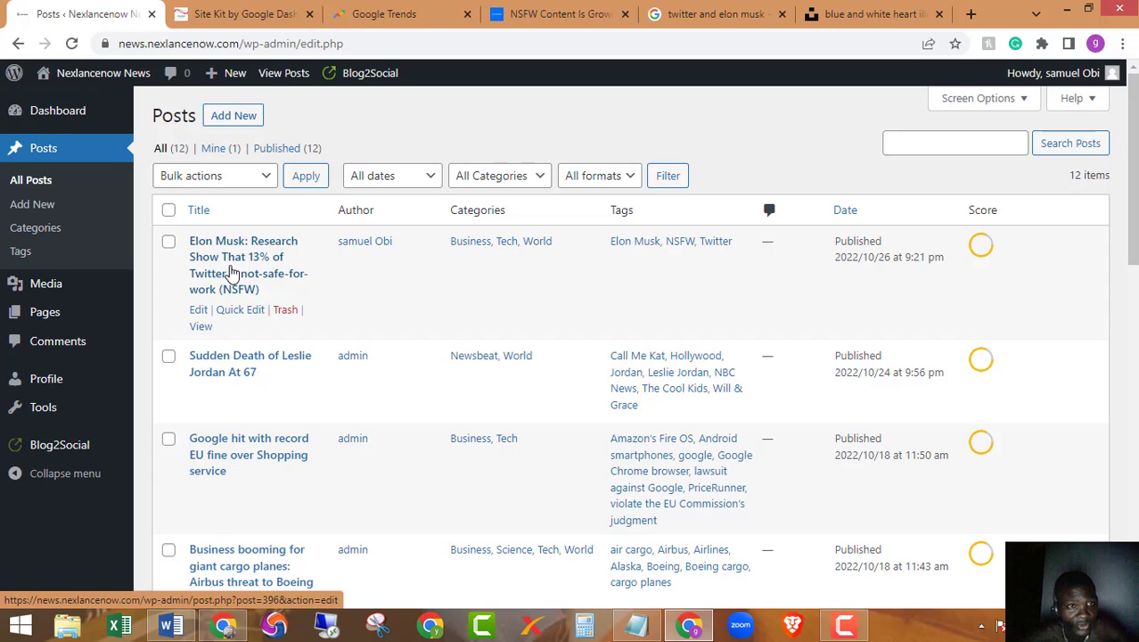
click(214, 150)
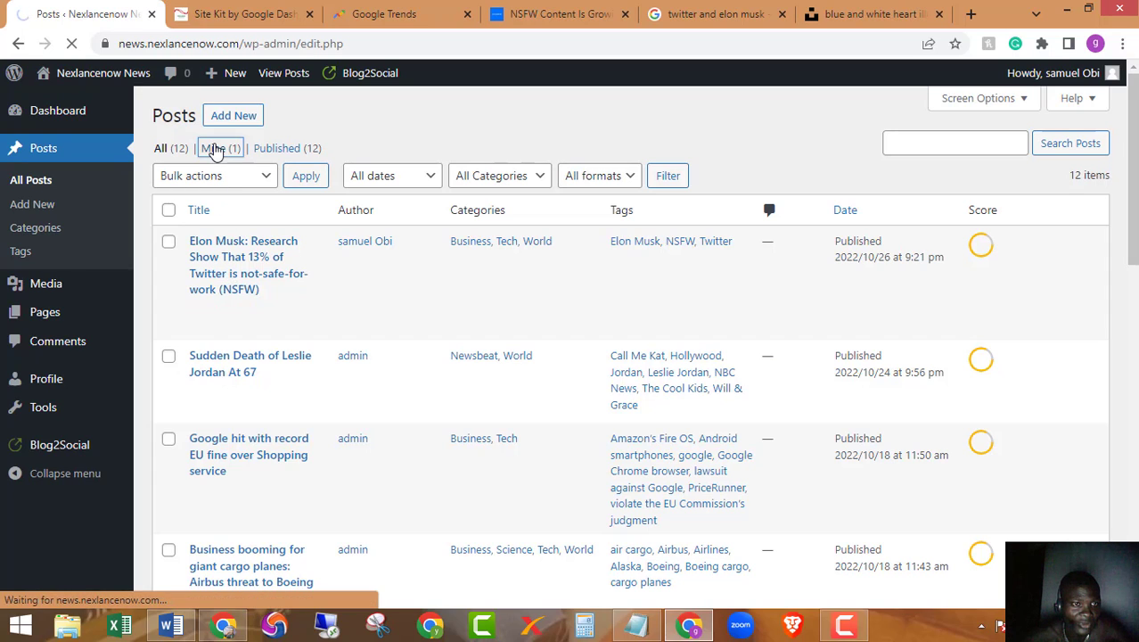